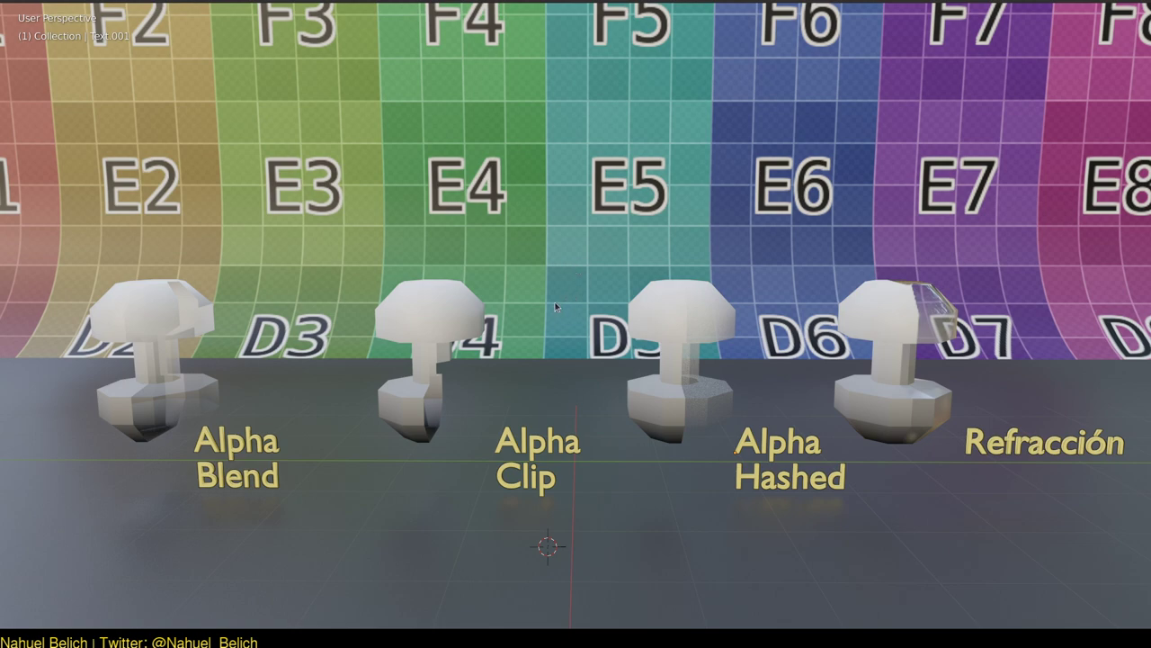
Orbit the view to face the wall head-on and close in on the Alpha Blend mushroom.
{"action": "mouse_move", "coordinate": [548, 311]}
{"action": "middle_mouse_down"}
{"action": "mouse_move", "coordinate": [563, 279]}
{"action": "mouse_move", "coordinate": [593, 302]}
{"action": "mouse_move", "coordinate": [638, 286]}
{"action": "mouse_move", "coordinate": [456, 389]}
{"action": "middle_mouse_up"}
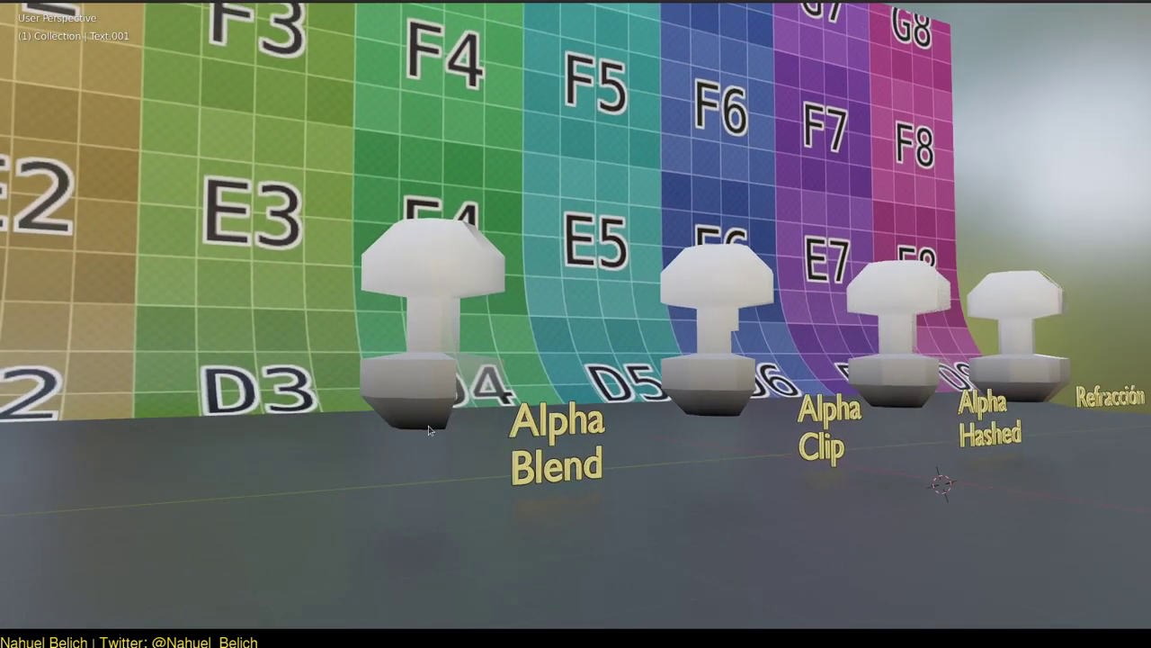
{"action": "middle_click_drag", "start_coordinate": [428, 425], "coordinate": [415, 287]}
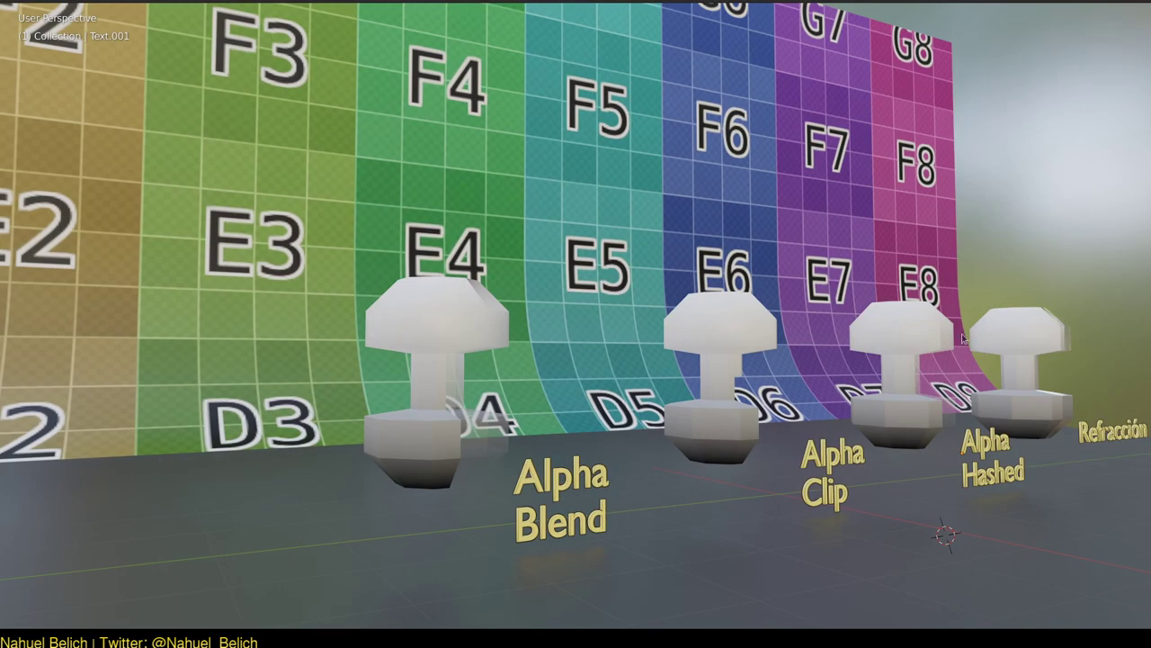
{"action": "mouse_move", "coordinate": [963, 337]}
{"action": "middle_mouse_down"}
{"action": "mouse_move", "coordinate": [558, 328]}
{"action": "mouse_move", "coordinate": [554, 278]}
{"action": "mouse_move", "coordinate": [497, 312]}
{"action": "middle_mouse_up"}
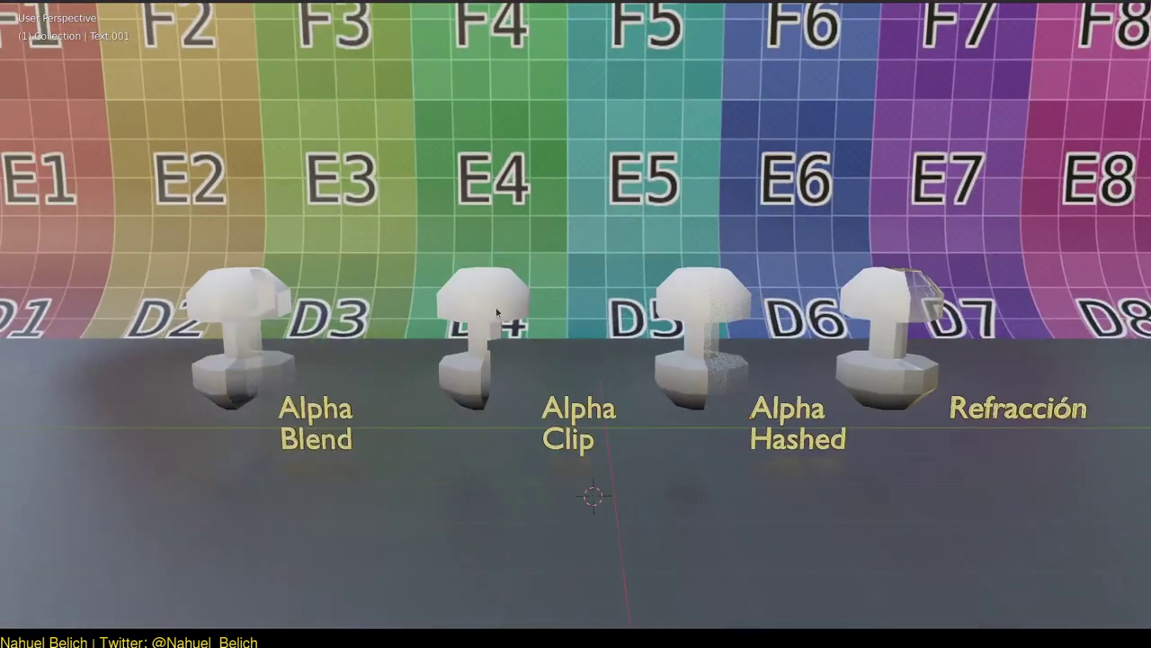
{"action": "scroll", "coordinate": [496, 312], "scroll_direction": "down", "scroll_amount": 3}
{"action": "scroll", "coordinate": [556, 348], "scroll_direction": "up", "scroll_amount": 5}
{"action": "mouse_move", "coordinate": [556, 347]}
{"action": "middle_mouse_down"}
{"action": "mouse_move", "coordinate": [594, 330]}
{"action": "mouse_move", "coordinate": [602, 352]}
{"action": "mouse_move", "coordinate": [555, 307]}
{"action": "middle_mouse_up"}
{"action": "scroll", "coordinate": [555, 307], "scroll_direction": "down", "scroll_amount": 3}
{"action": "scroll", "coordinate": [465, 257], "scroll_direction": "up", "scroll_amount": 4}
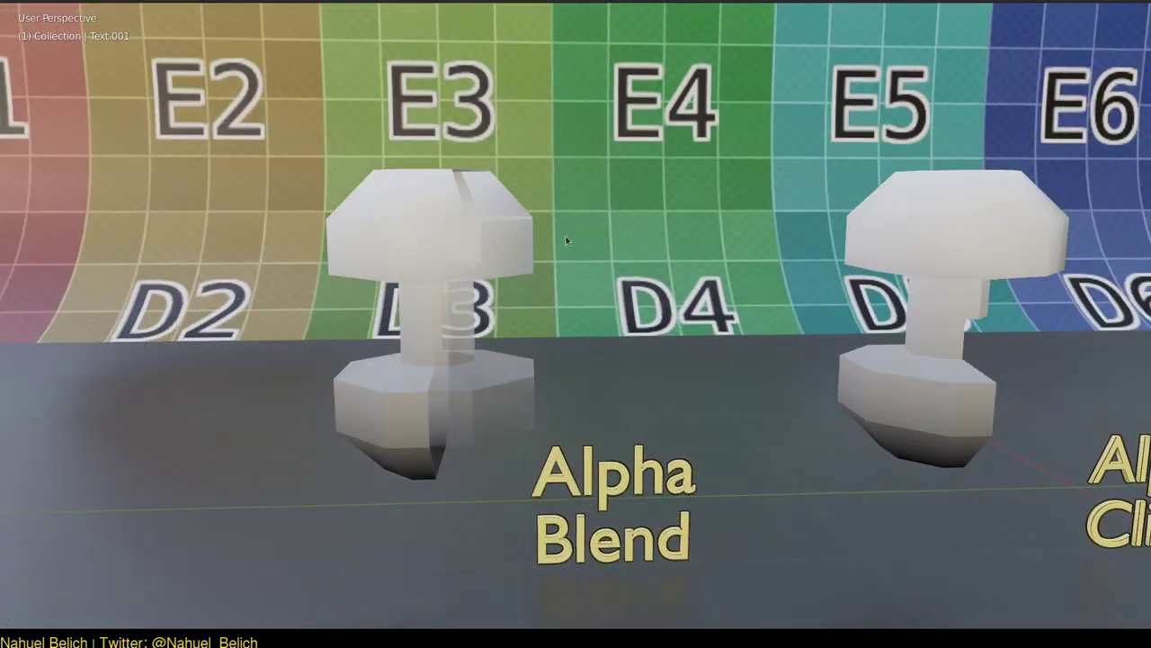
{"action": "middle_click_drag", "start_coordinate": [567, 240], "coordinate": [528, 212]}
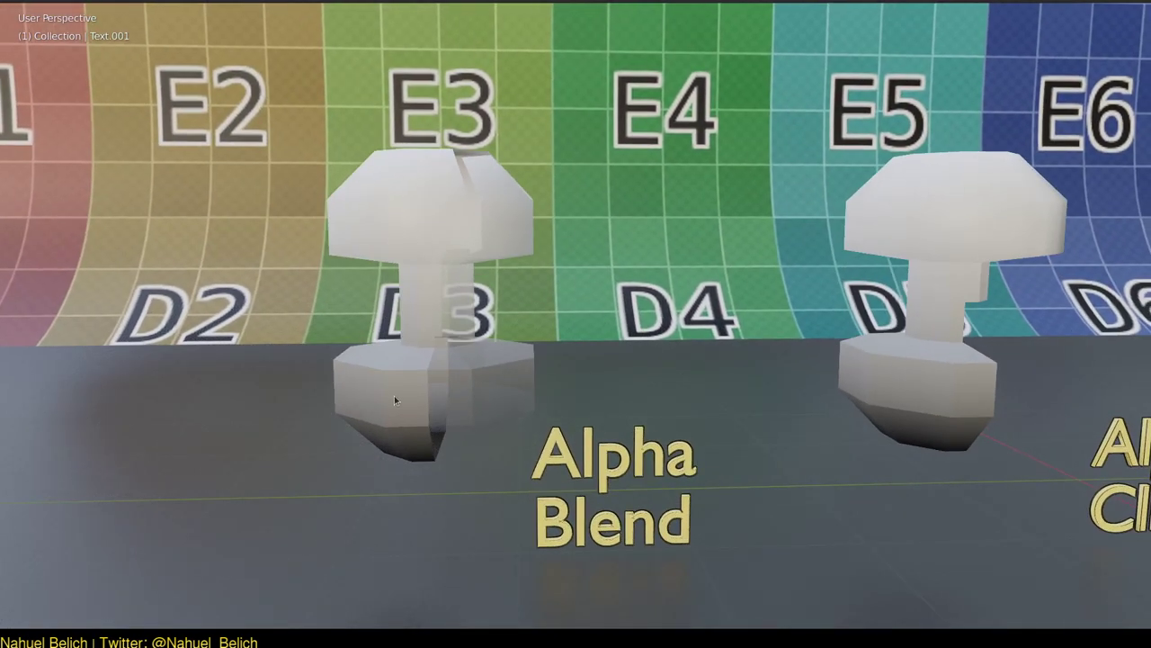
Reframe the view on the mushroom row from Alpha Clip and Alpha Hashed to Refracción.
{"action": "mouse_move", "coordinate": [740, 275]}
{"action": "middle_mouse_down", "text": "shift"}
{"action": "mouse_move", "coordinate": [708, 311]}
{"action": "mouse_move", "coordinate": [451, 340]}
{"action": "mouse_move", "coordinate": [573, 297]}
{"action": "mouse_move", "coordinate": [573, 286]}
{"action": "mouse_move", "coordinate": [574, 316]}
{"action": "mouse_move", "coordinate": [560, 154]}
{"action": "mouse_move", "coordinate": [582, 223]}
{"action": "mouse_move", "coordinate": [234, 247]}
{"action": "middle_mouse_up", "text": "shift"}
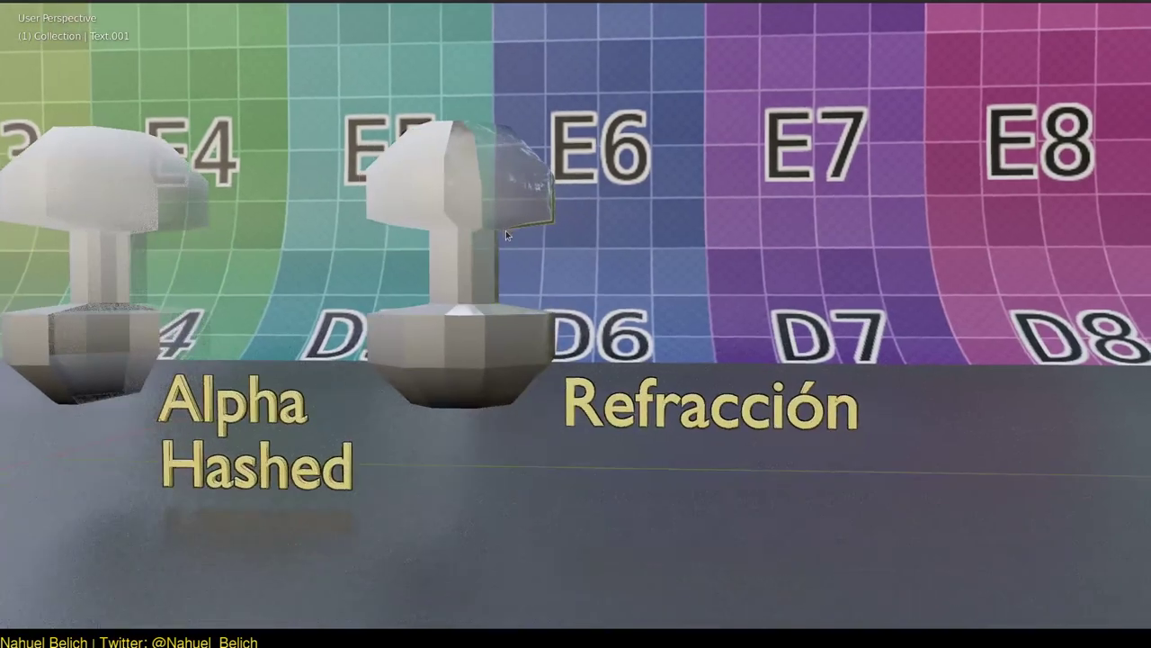
{"action": "middle_click_drag", "start_coordinate": [505, 231], "coordinate": [522, 253], "text": "shift"}
{"action": "scroll", "coordinate": [522, 253], "scroll_direction": "down", "scroll_amount": 5}
{"action": "scroll", "coordinate": [624, 261], "scroll_direction": "up", "scroll_amount": 1}
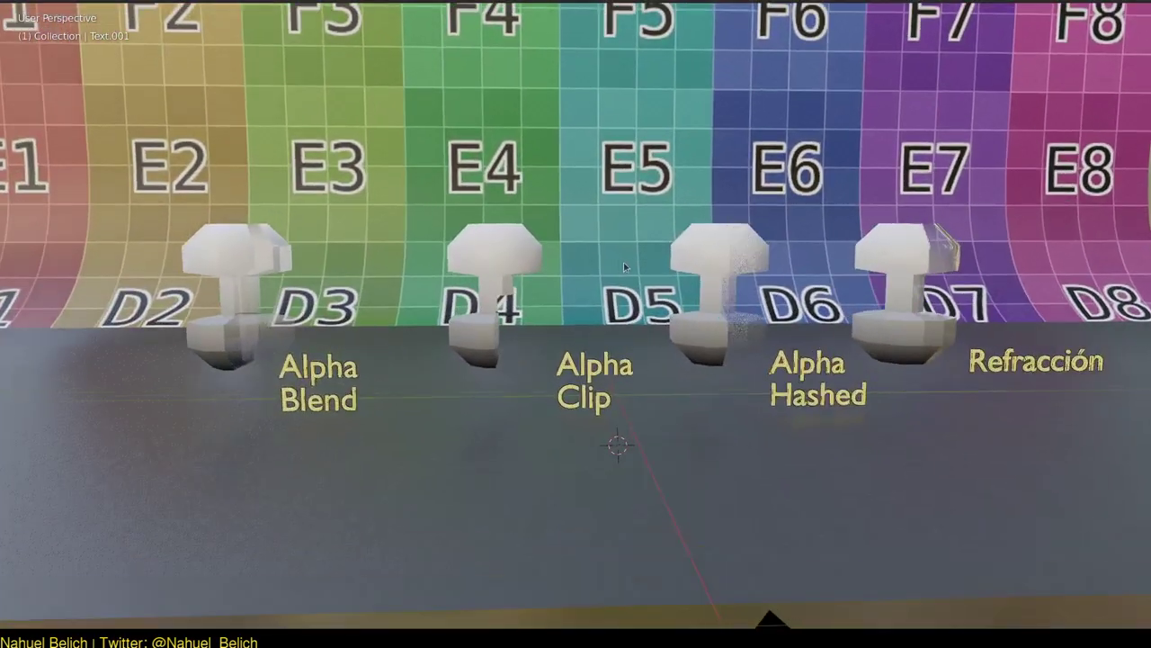
{"action": "middle_click_drag", "start_coordinate": [605, 262], "coordinate": [604, 268]}
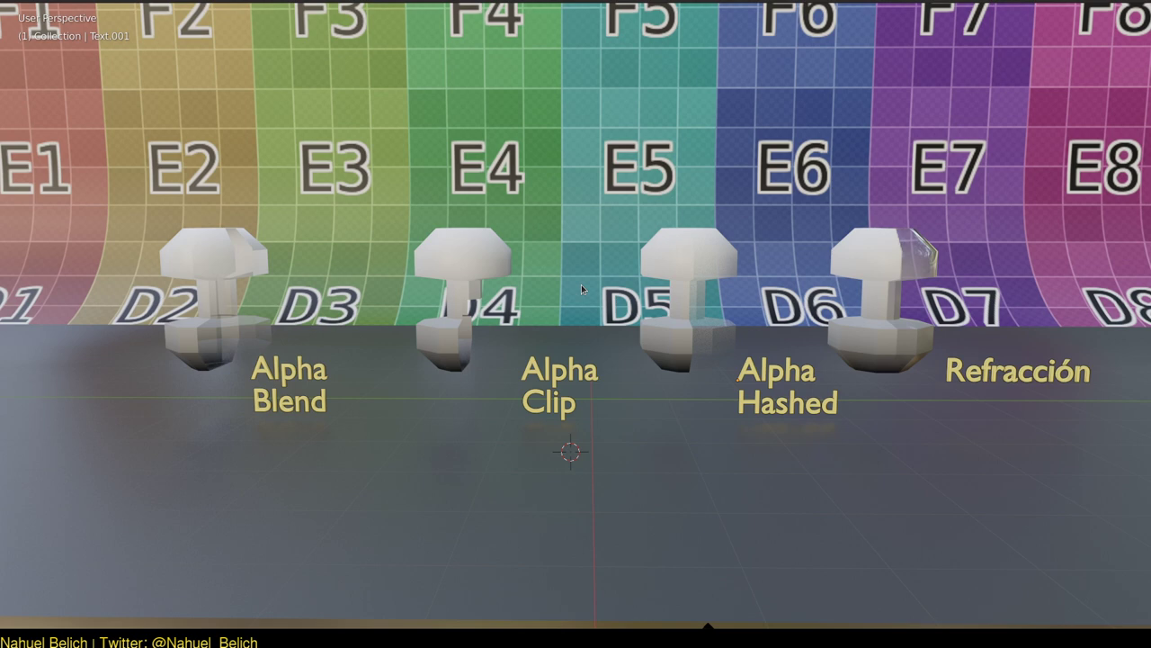
{"action": "middle_click_drag", "start_coordinate": [581, 284], "coordinate": [583, 266]}
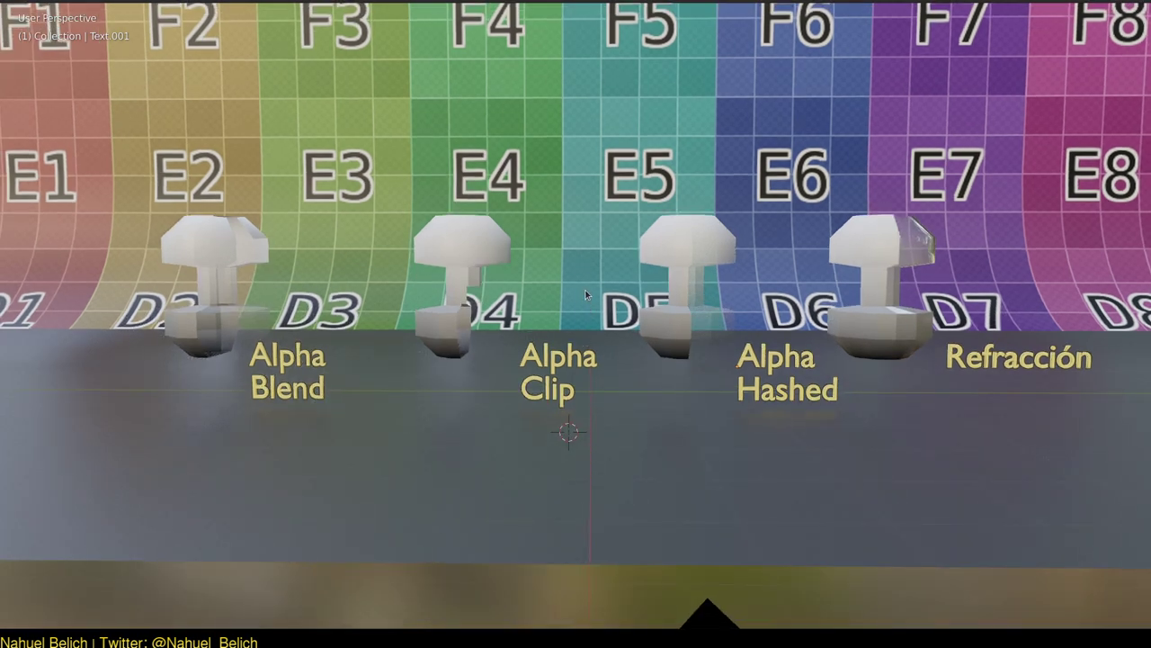
{"action": "middle_click_drag", "start_coordinate": [594, 274], "coordinate": [594, 318]}
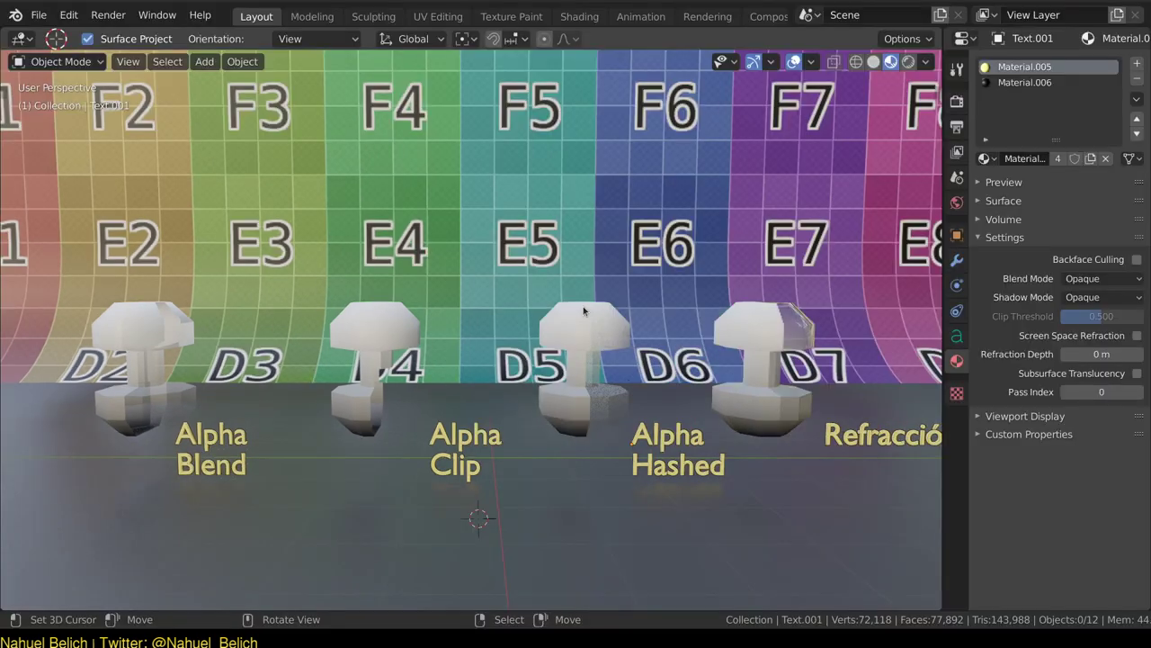
{"action": "middle_click_drag", "start_coordinate": [590, 310], "coordinate": [569, 286]}
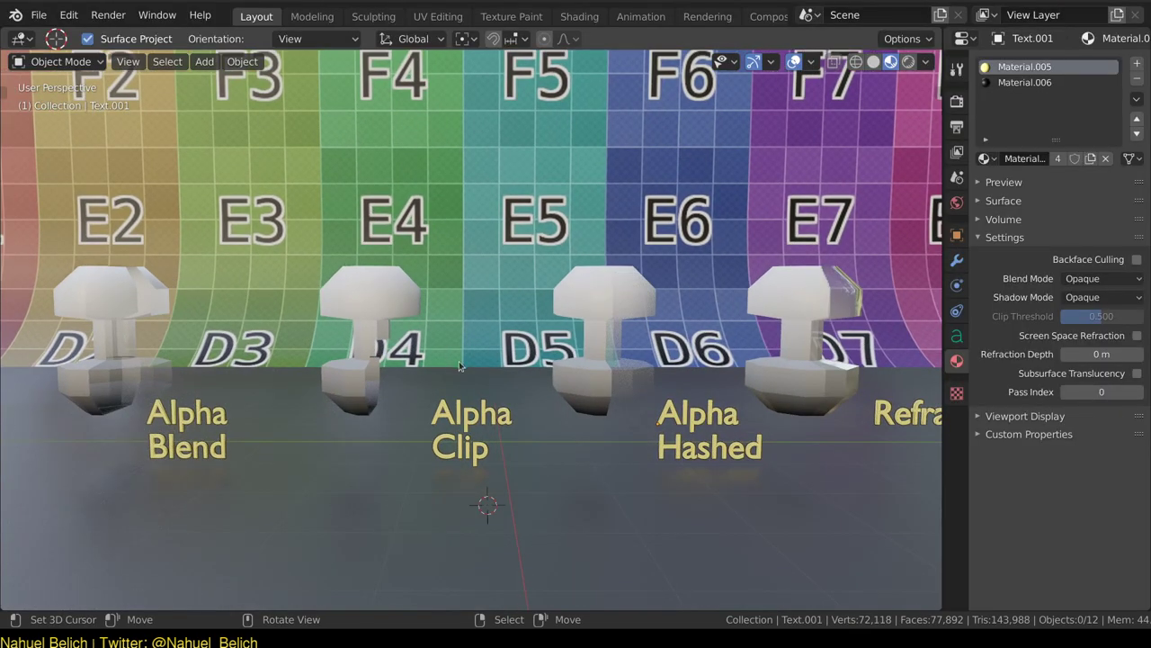
{"action": "scroll", "coordinate": [459, 366], "scroll_direction": "down", "scroll_amount": 3}
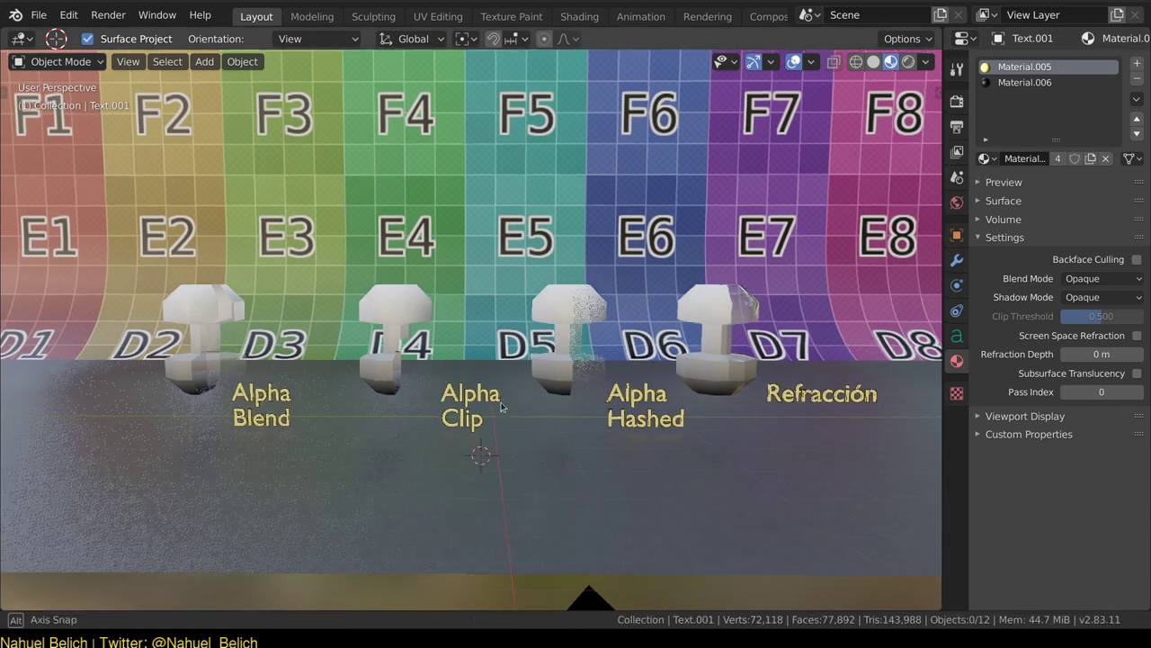
{"action": "middle_click_drag", "start_coordinate": [496, 423], "coordinate": [504, 411]}
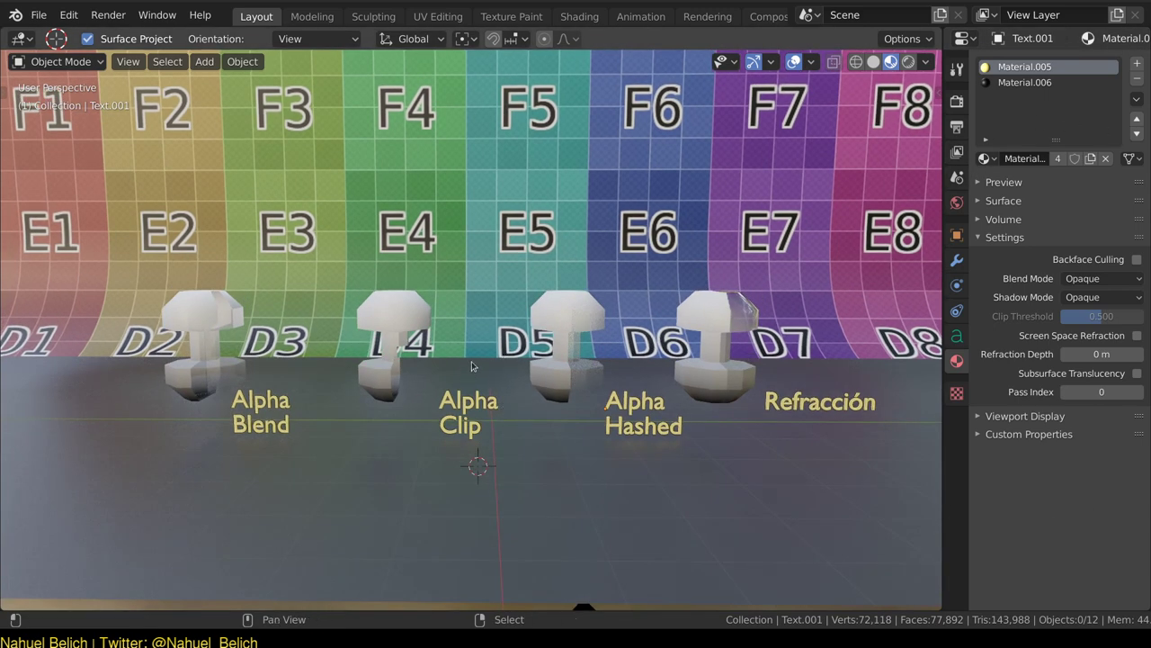
Snap the 3D cursor and add a Suzanne monkey mesh.
{"action": "key", "text": "shift+s"}
{"action": "left_click", "coordinate": [475, 434]}
{"action": "key", "text": "shift+a"}
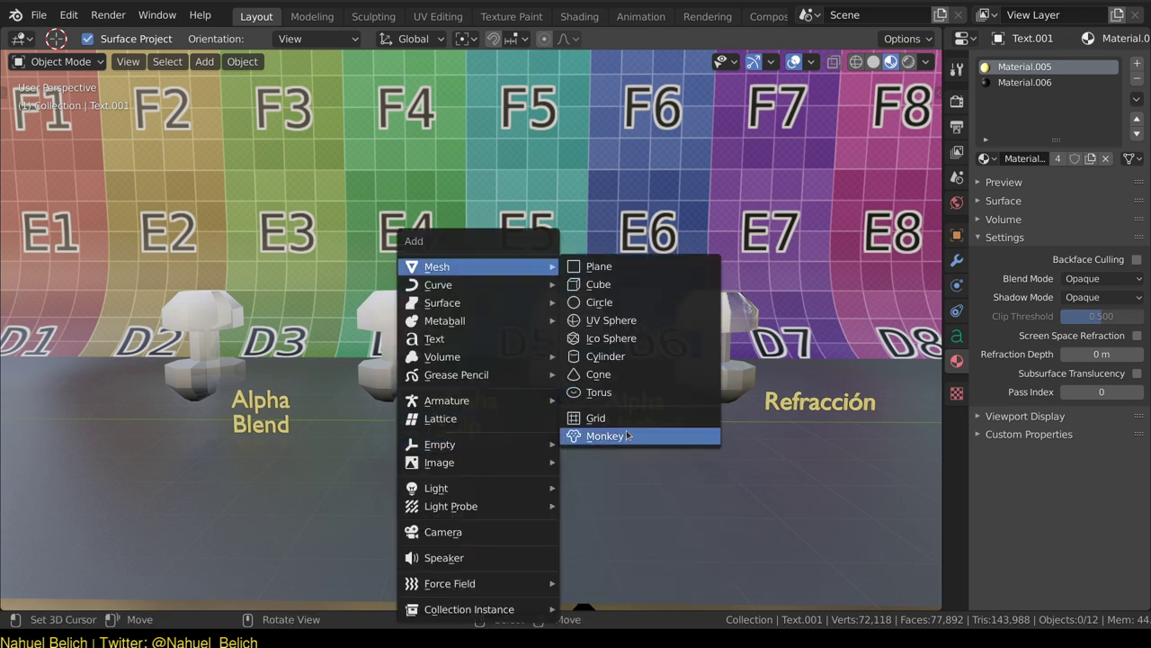
{"action": "left_click", "coordinate": [629, 436]}
Rotate Suzanne about Z and slide it along X in front of the Alpha Clip mushroom.
{"action": "key", "text": "r"}
{"action": "key", "text": "x"}
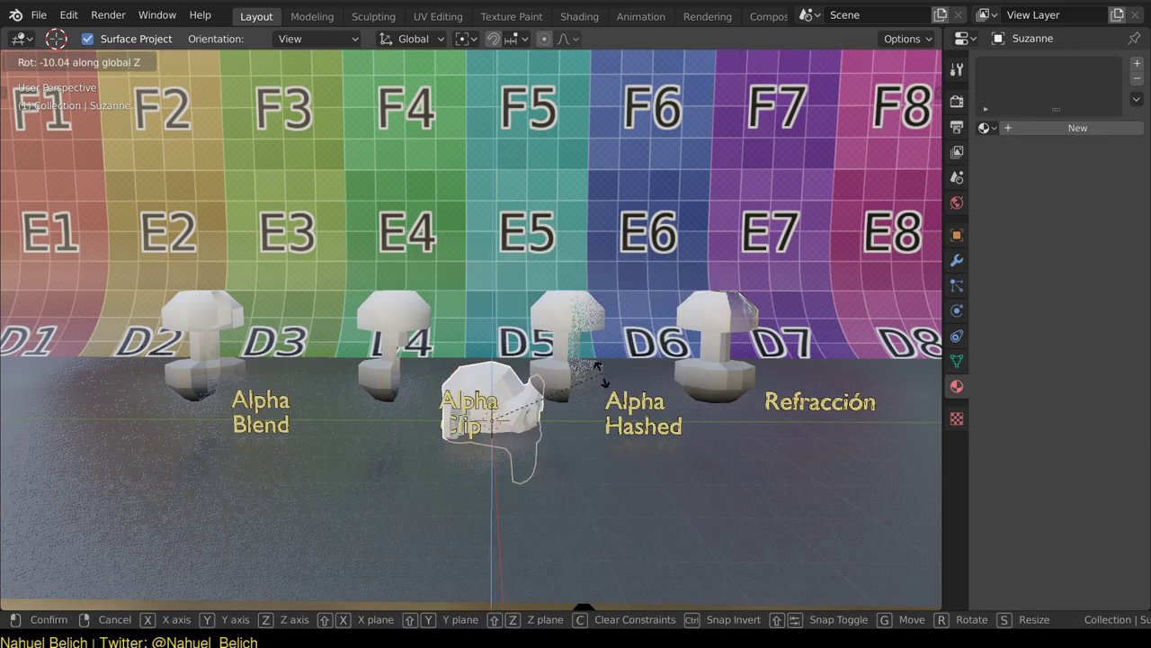
{"action": "key", "text": "g"}
{"action": "key", "text": "x"}
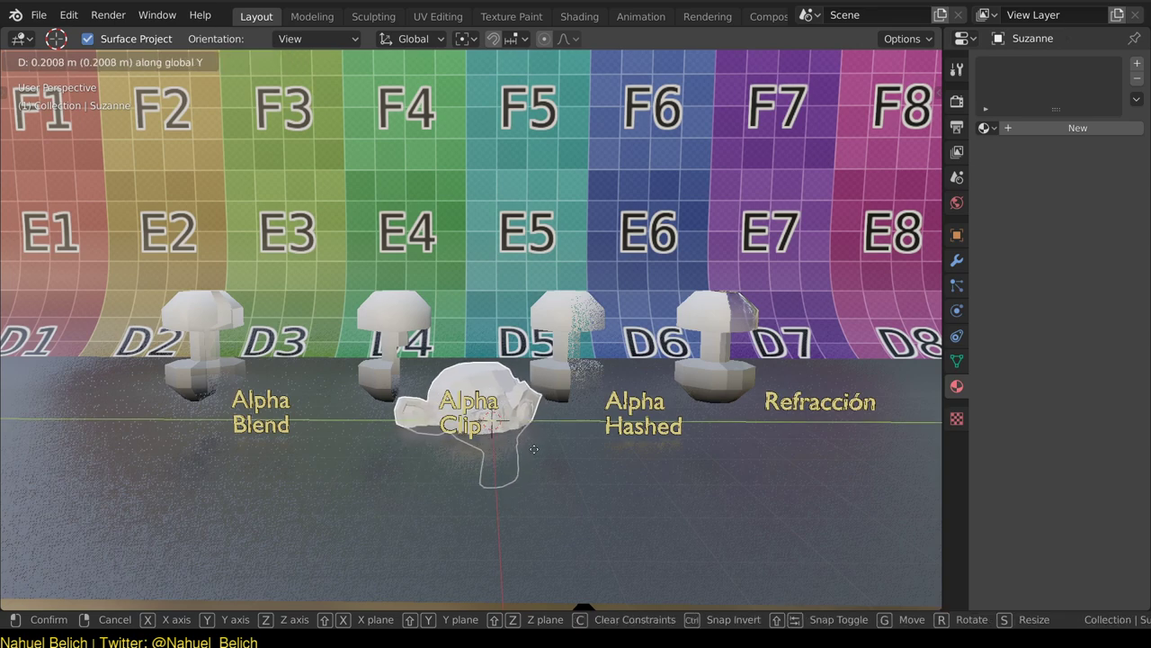
{"action": "left_click", "coordinate": [533, 360]}
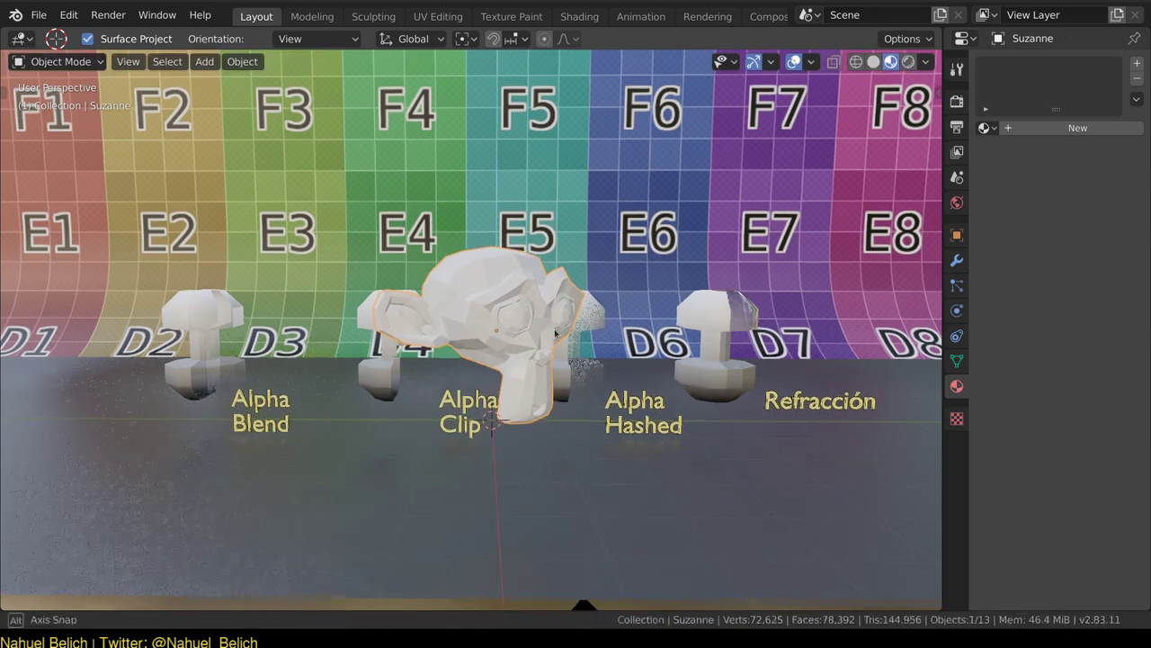
{"action": "mouse_move", "coordinate": [533, 360]}
{"action": "middle_mouse_down"}
{"action": "mouse_move", "coordinate": [551, 326]}
{"action": "mouse_move", "coordinate": [540, 341]}
{"action": "middle_mouse_up"}
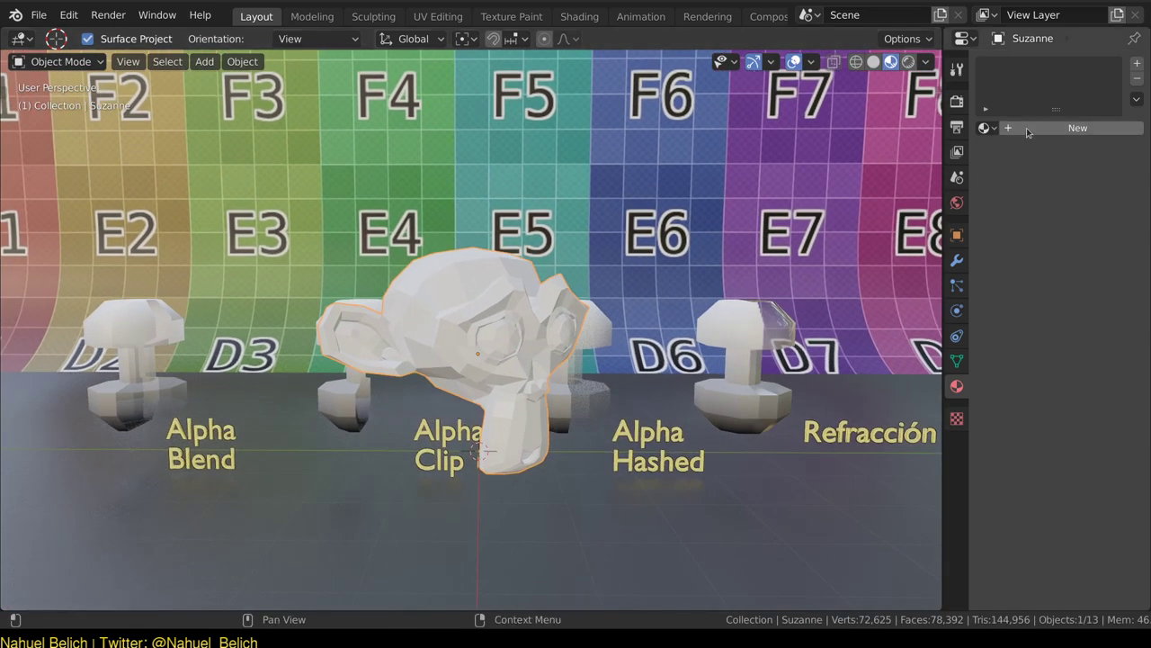
Create a new material named 'Material' for Suzanne and expand its Surface panel.
{"action": "left_click", "coordinate": [1078, 127]}
{"action": "left_click", "coordinate": [993, 205]}
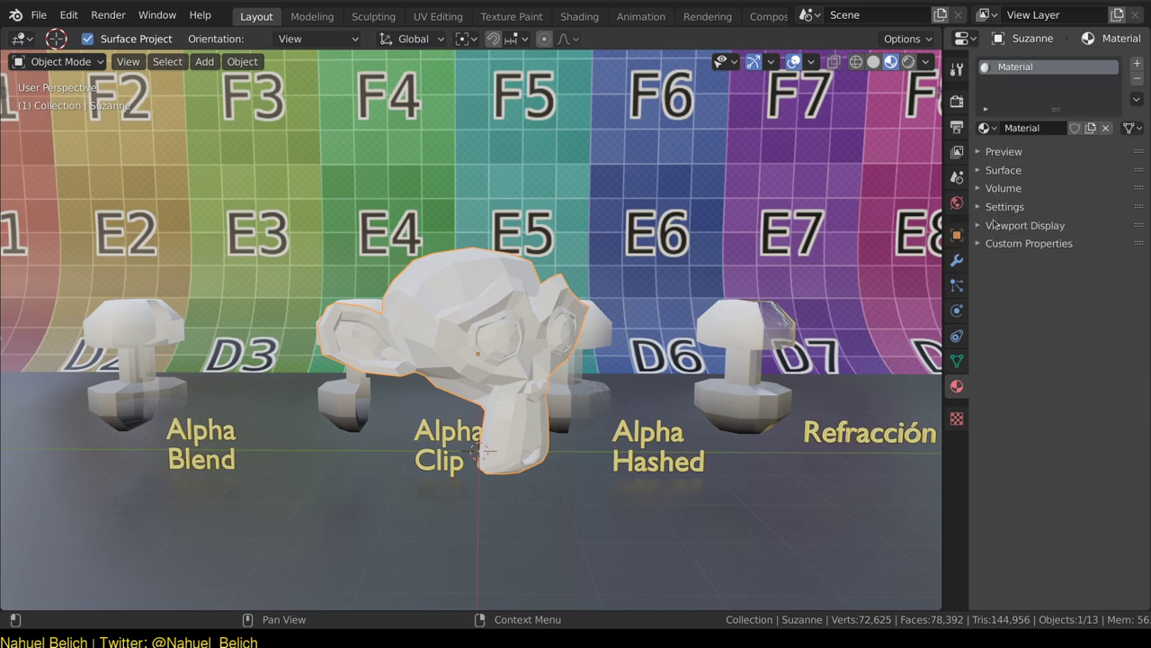
{"action": "left_click", "coordinate": [1002, 153]}
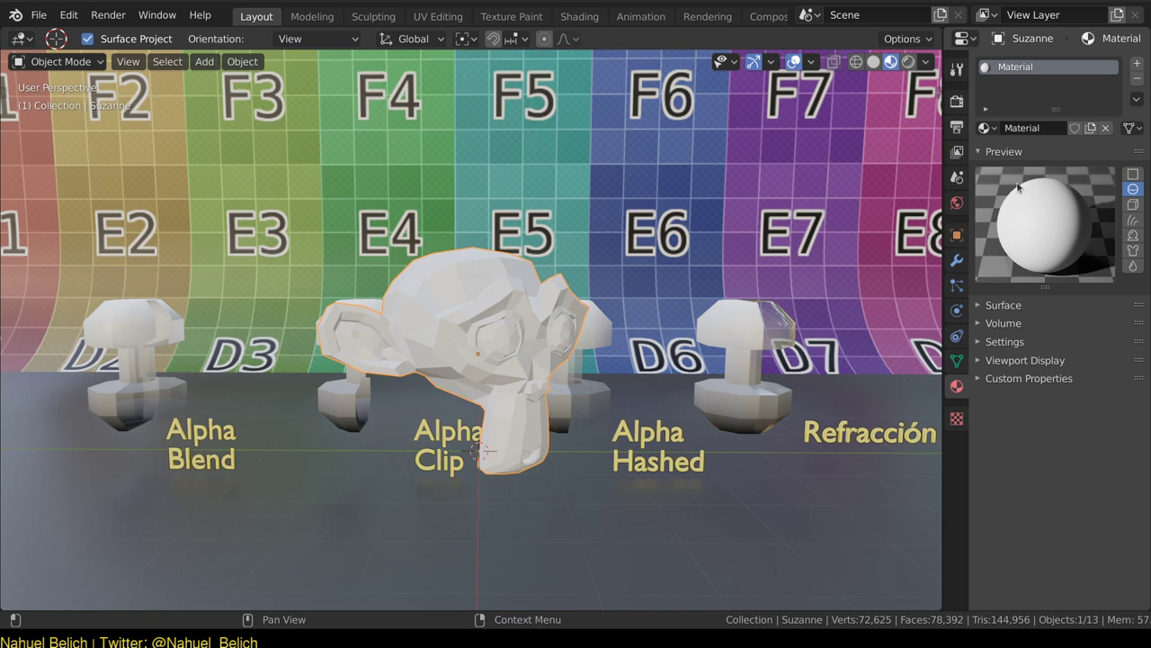
{"action": "left_click", "coordinate": [1013, 154]}
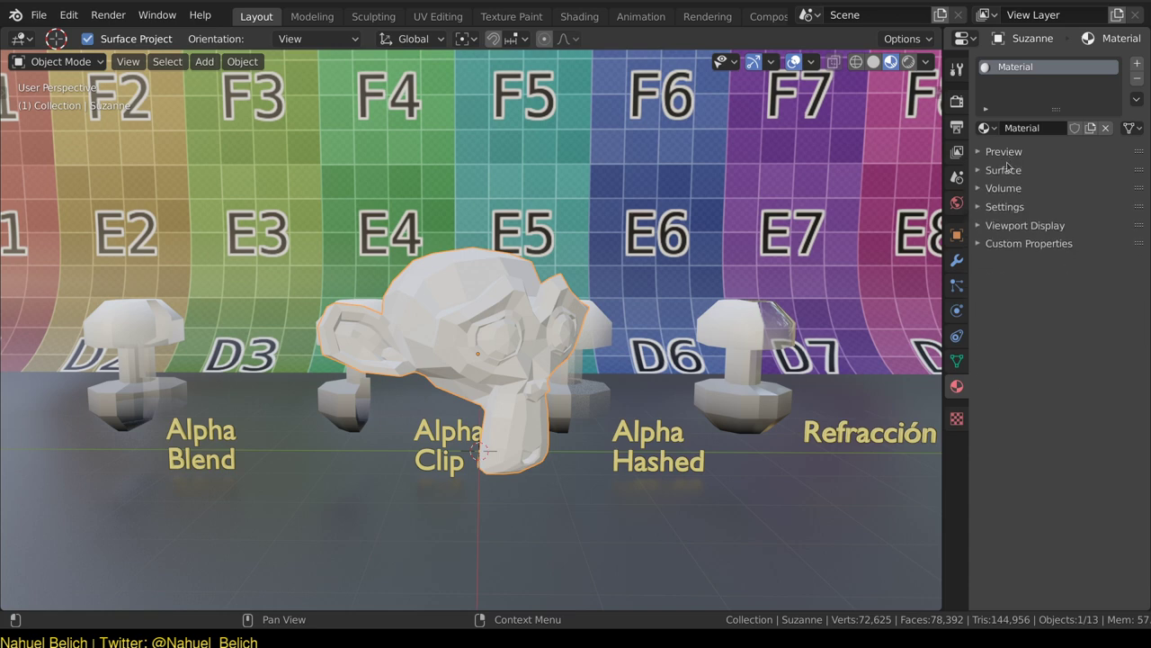
{"action": "left_click", "coordinate": [1008, 172]}
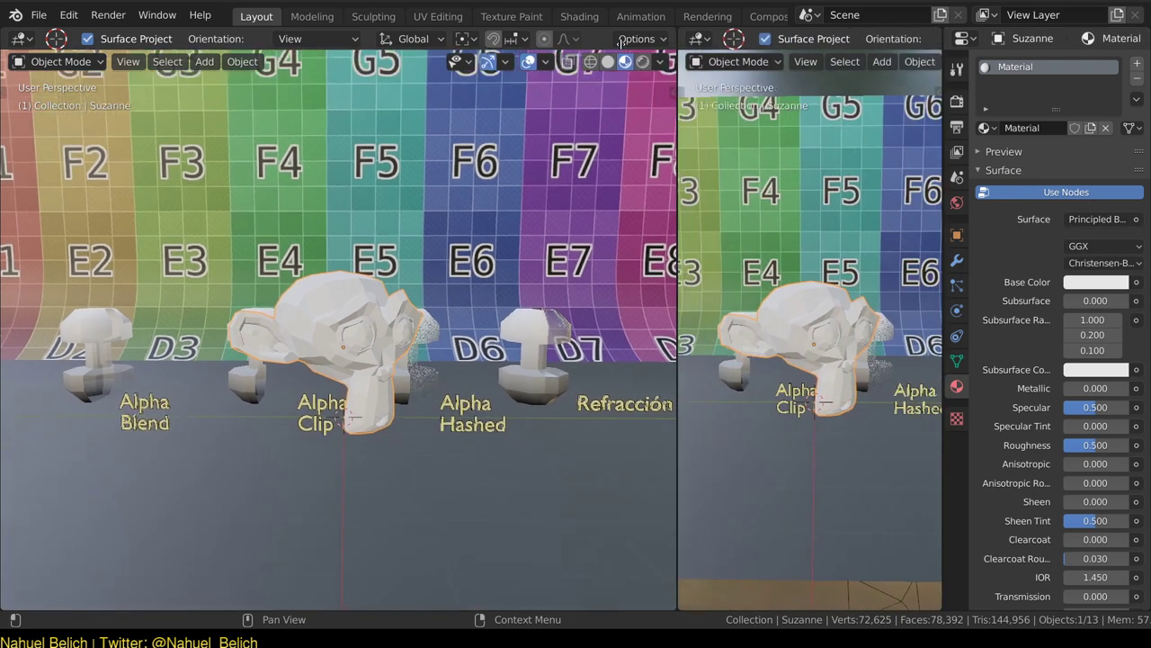
Split the viewport into a Shader Editor framing the Principled BSDF and Material Output nodes.
{"action": "left_click_drag", "start_coordinate": [936, 33], "coordinate": [516, 37]}
{"action": "left_click", "coordinate": [537, 40]}
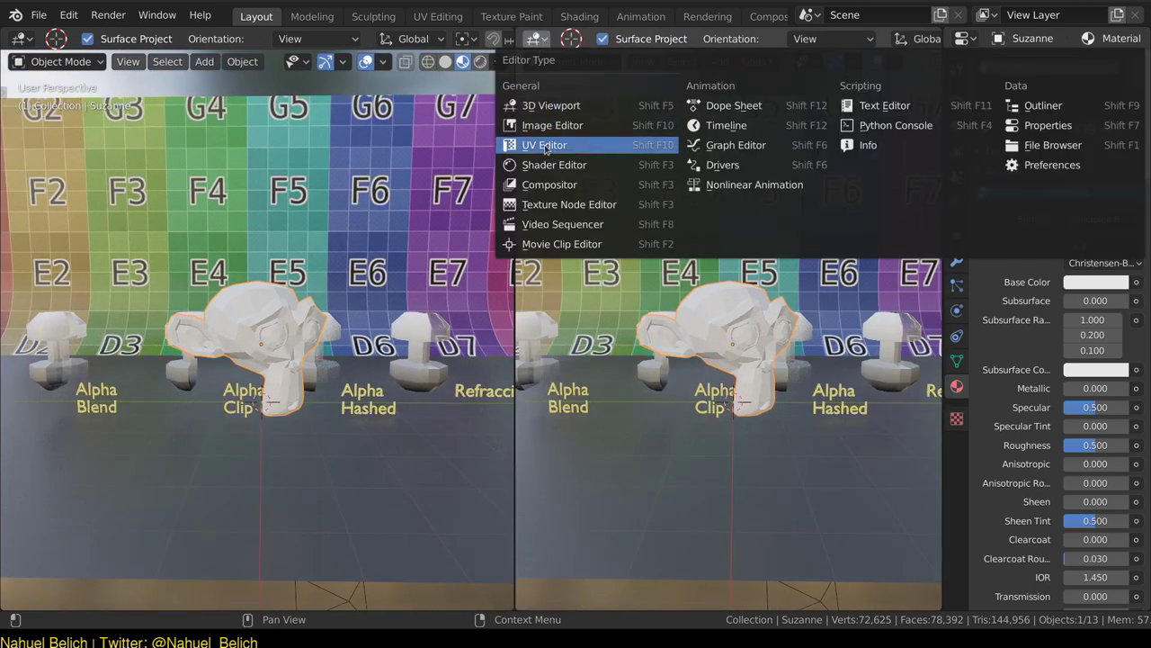
{"action": "left_click", "coordinate": [558, 171]}
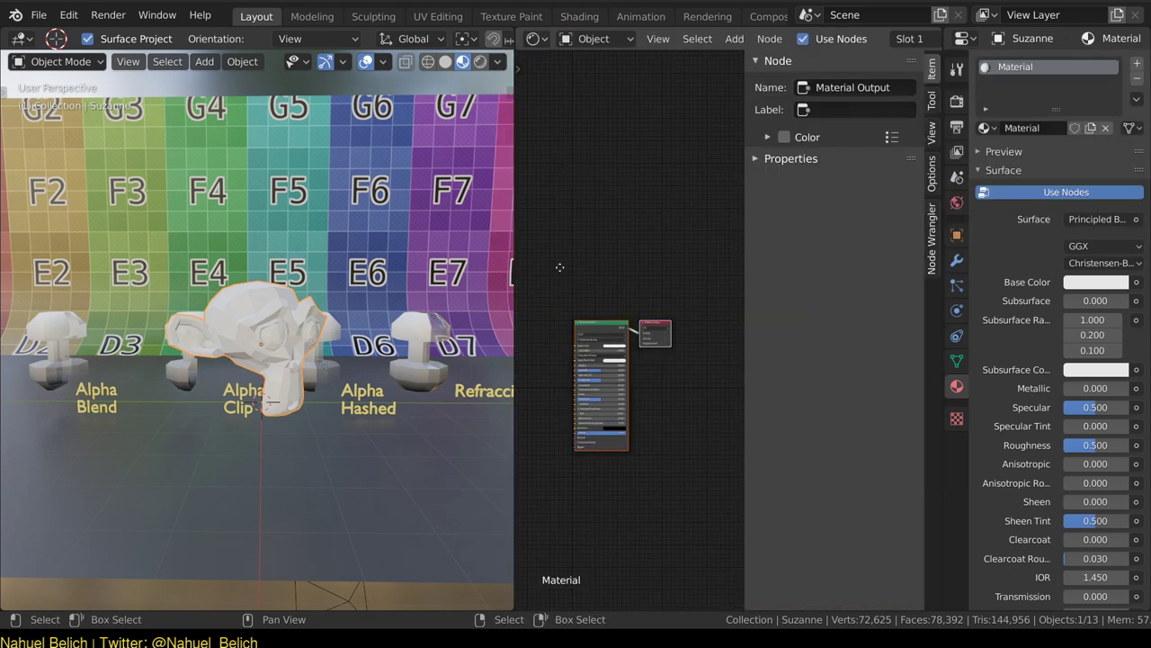
{"action": "middle_click_drag", "start_coordinate": [560, 267], "coordinate": [630, 188]}
{"action": "left_click_drag", "start_coordinate": [746, 264], "coordinate": [884, 248]}
{"action": "key", "text": "Home"}
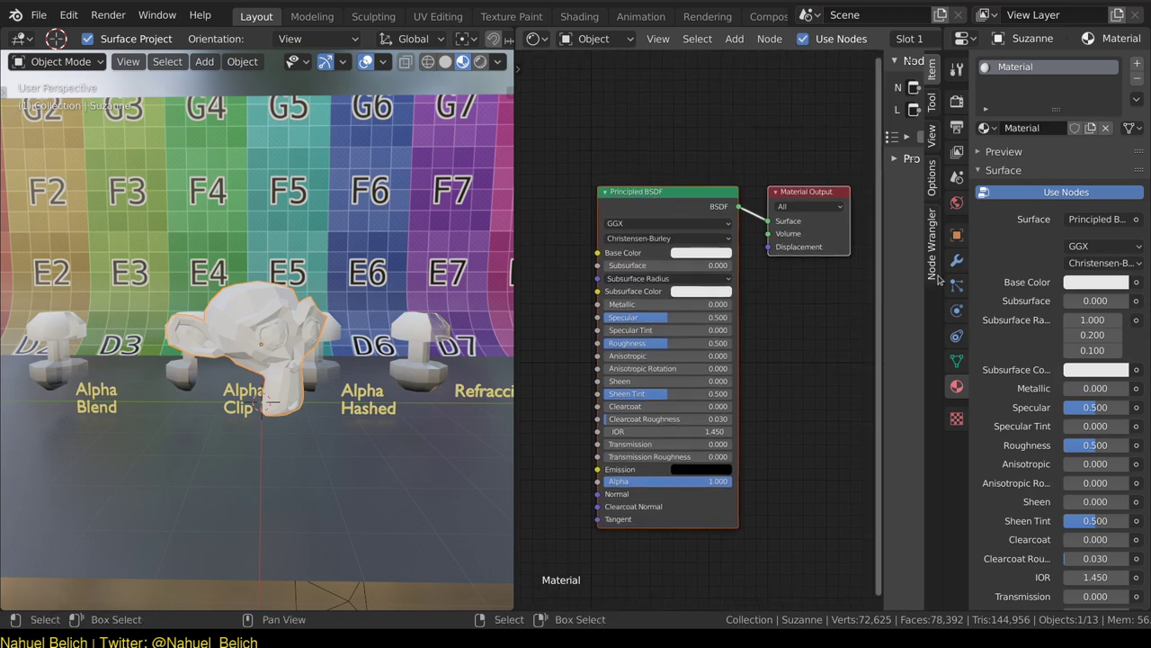
{"action": "left_click_drag", "start_coordinate": [938, 281], "coordinate": [1090, 313]}
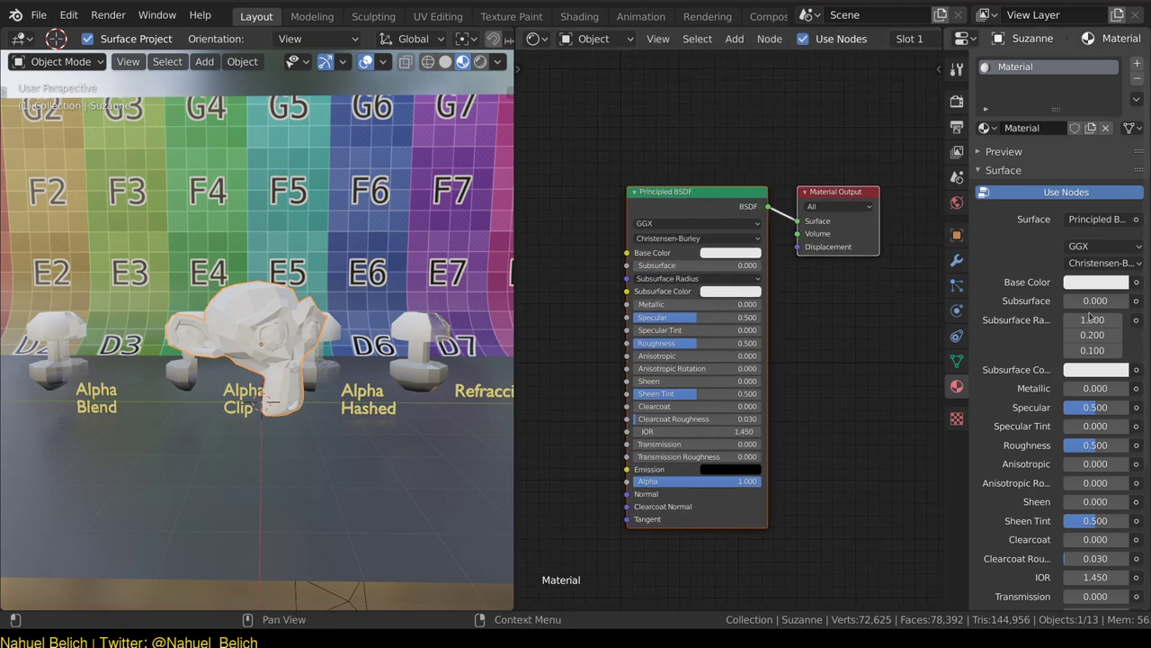
Collapse the material's Surface panel and expand its Volume panel.
{"action": "scroll", "coordinate": [1089, 310], "scroll_direction": "down", "scroll_amount": 5}
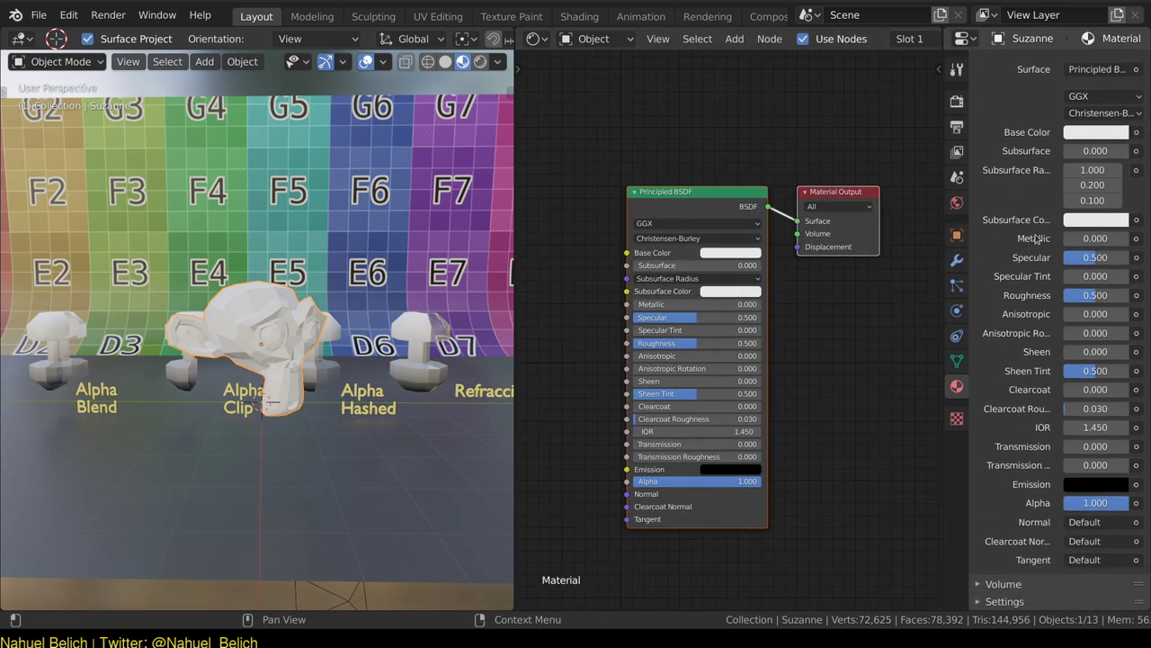
{"action": "scroll", "coordinate": [1027, 314], "scroll_direction": "down", "scroll_amount": 1}
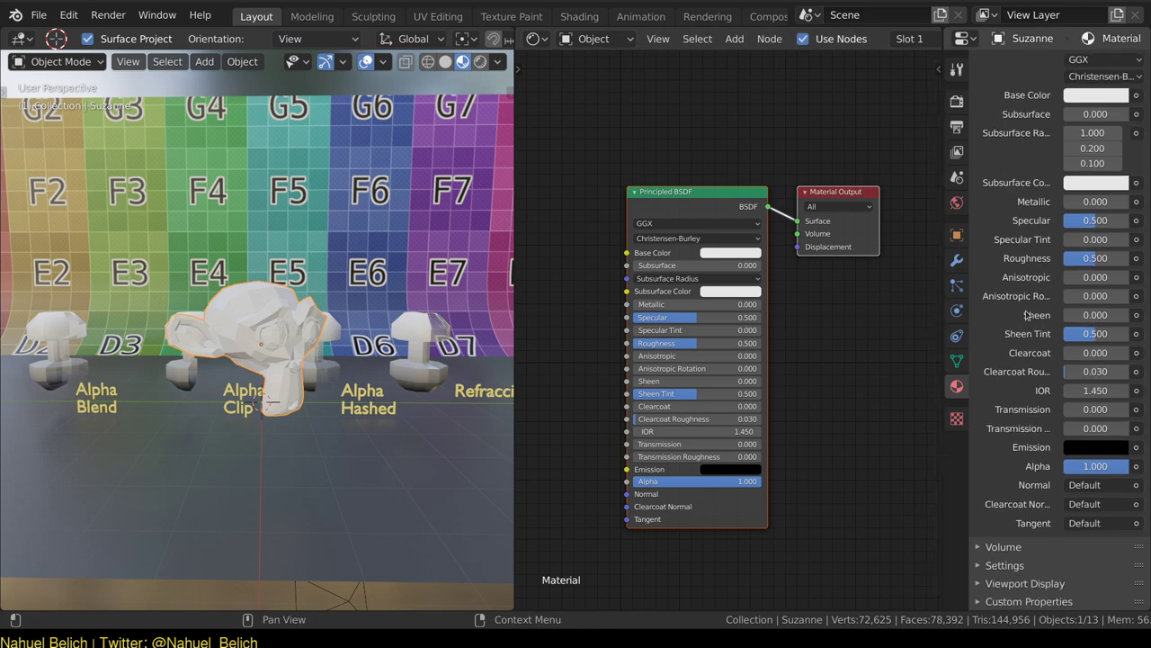
{"action": "scroll", "coordinate": [1027, 314], "scroll_direction": "up", "scroll_amount": 5}
{"action": "left_click", "coordinate": [983, 132]}
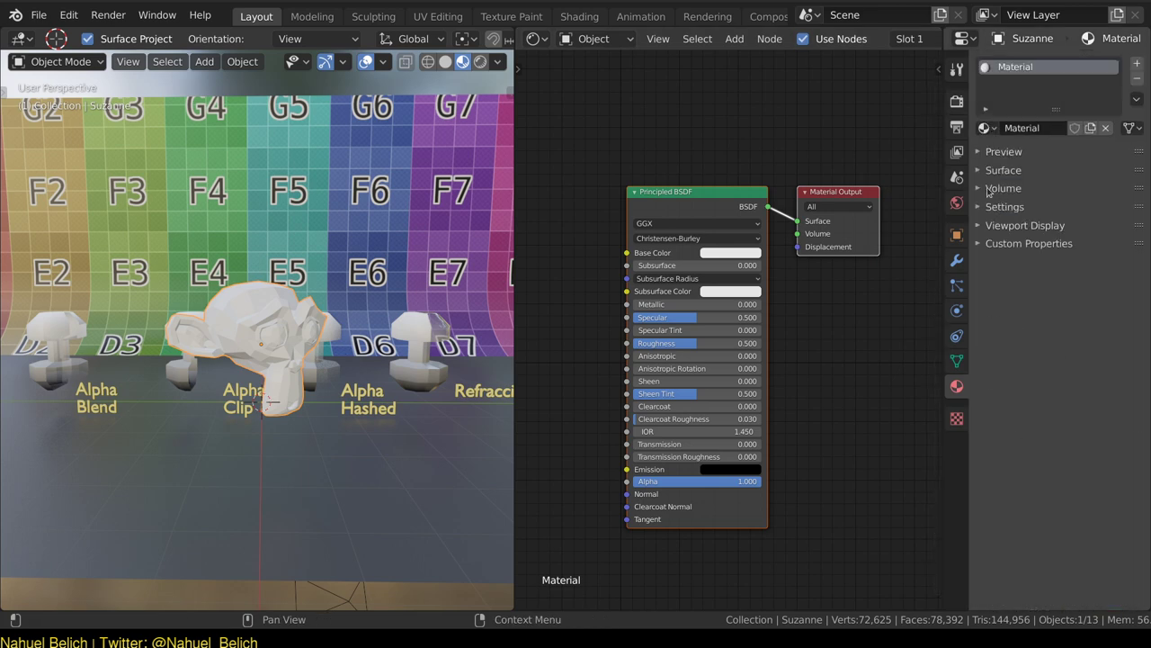
{"action": "left_click", "coordinate": [989, 190]}
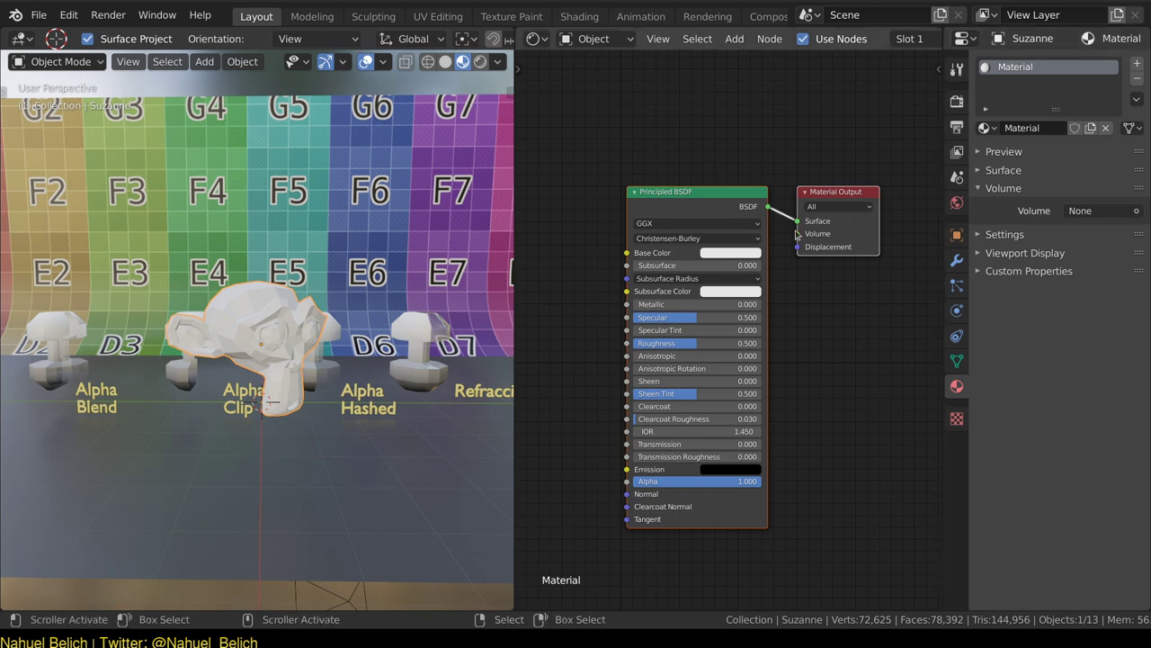
Add a Principled Volume node and connect it to the Material Output's Volume input.
{"action": "left_click_drag", "start_coordinate": [722, 191], "coordinate": [626, 196]}
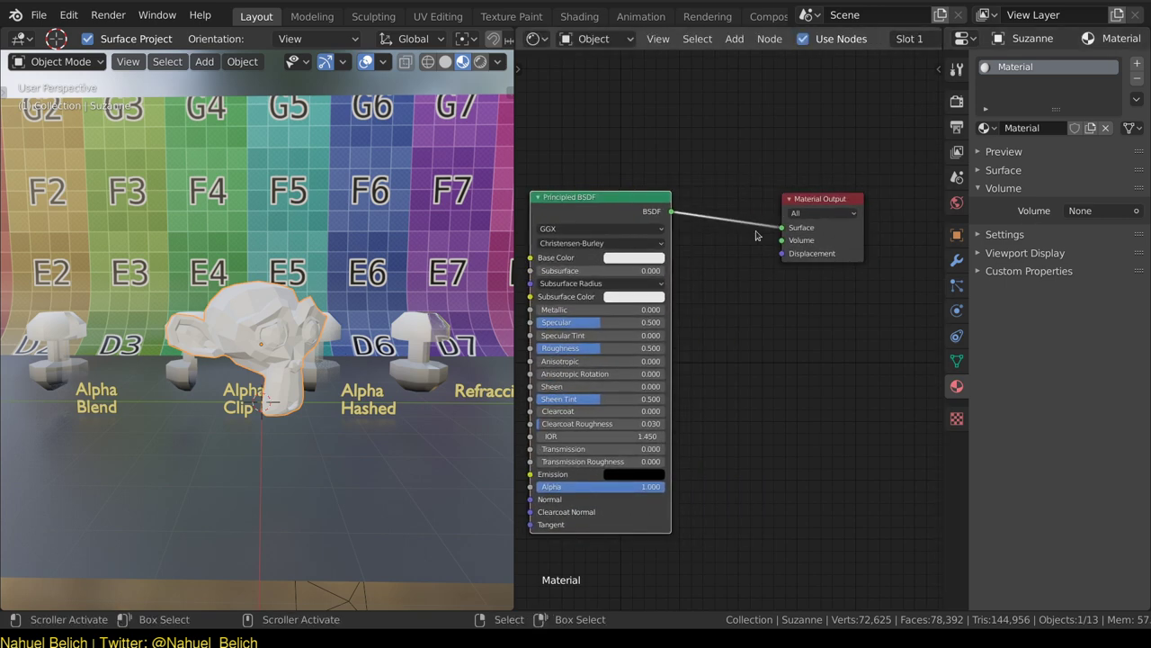
{"action": "left_click_drag", "start_coordinate": [781, 228], "coordinate": [720, 286]}
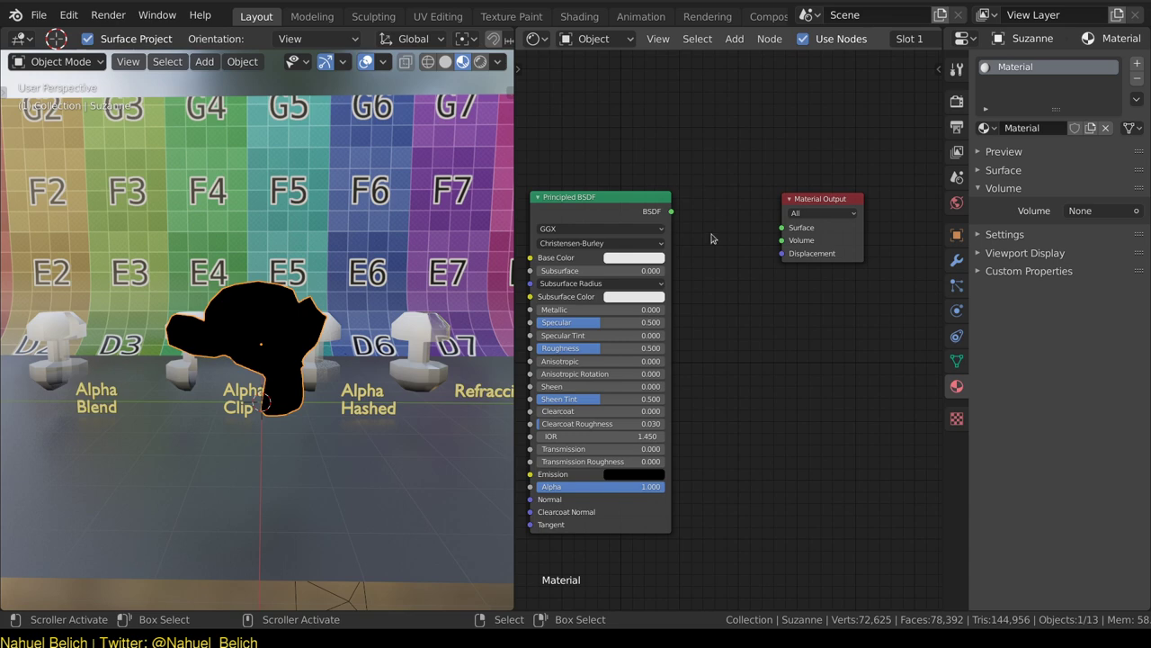
{"action": "key", "text": "shift+a"}
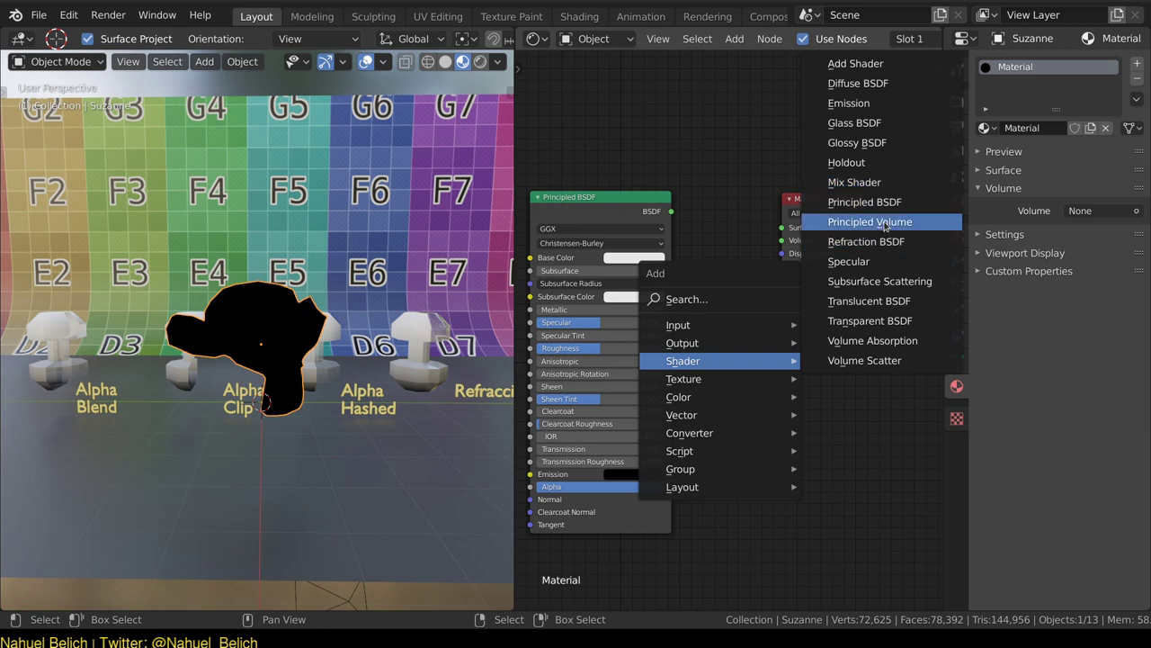
{"action": "left_click", "coordinate": [884, 222]}
{"action": "left_click", "coordinate": [765, 292]}
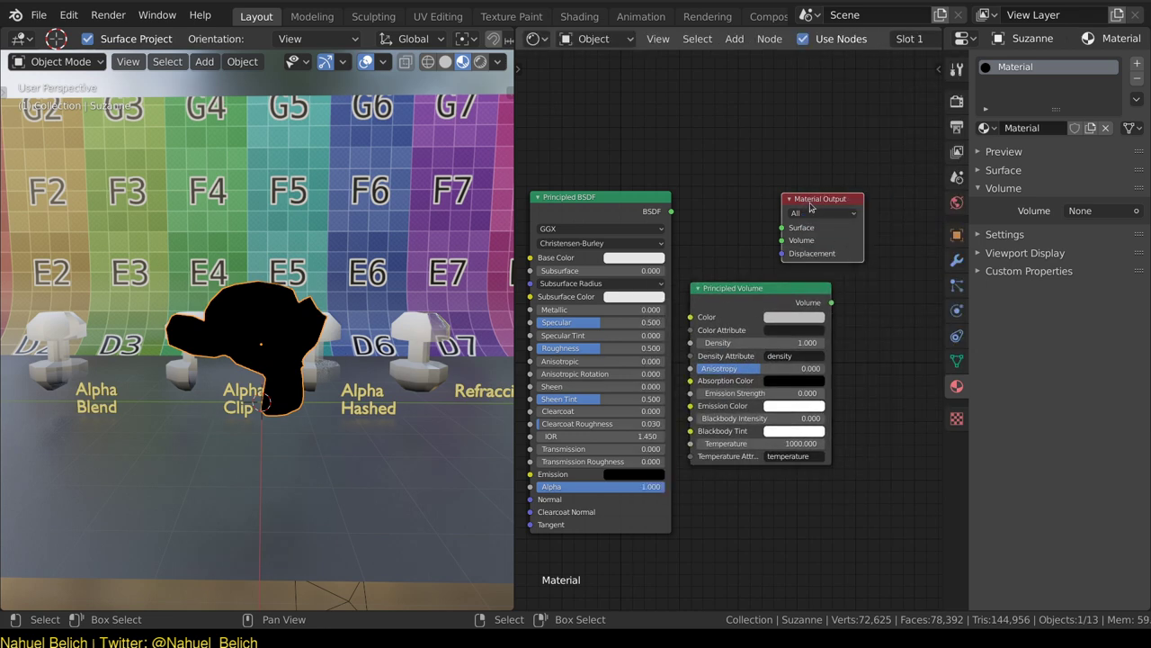
{"action": "left_click_drag", "start_coordinate": [810, 206], "coordinate": [879, 200]}
{"action": "left_click_drag", "start_coordinate": [831, 302], "coordinate": [851, 235]}
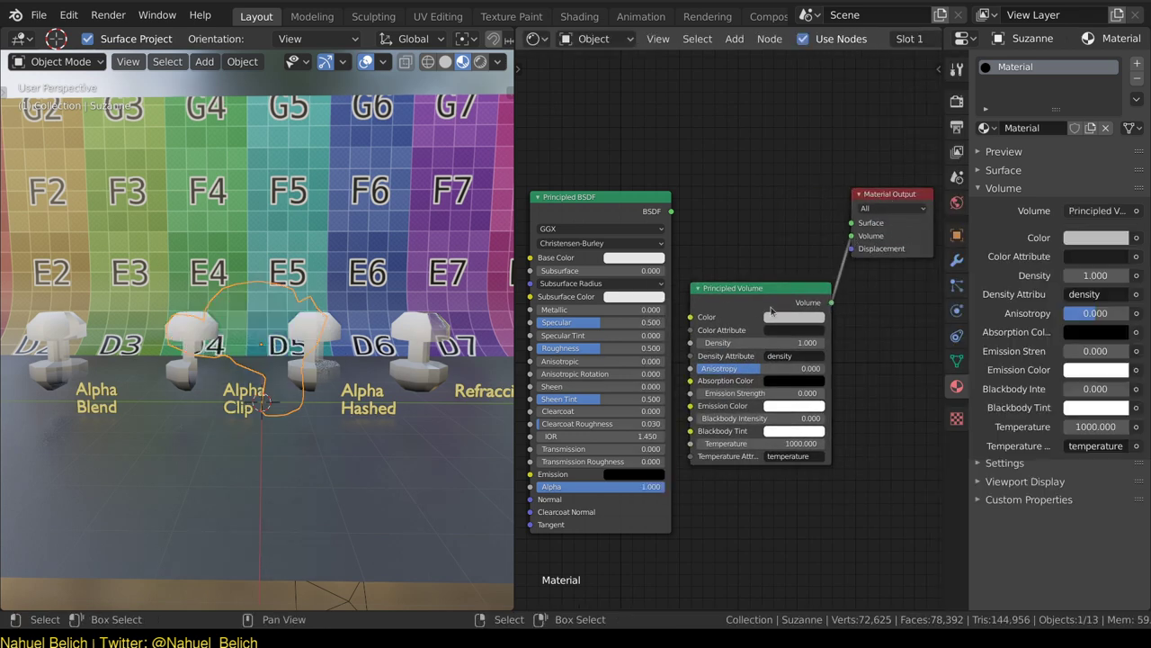
Delete the Principled Volume node and start dragging the BSDF link back toward Surface.
{"action": "mouse_move", "coordinate": [297, 378]}
{"action": "middle_mouse_down"}
{"action": "mouse_move", "coordinate": [458, 291]}
{"action": "mouse_move", "coordinate": [387, 302]}
{"action": "mouse_move", "coordinate": [347, 373]}
{"action": "middle_mouse_up"}
{"action": "scroll", "coordinate": [388, 324], "scroll_direction": "up", "scroll_amount": 3}
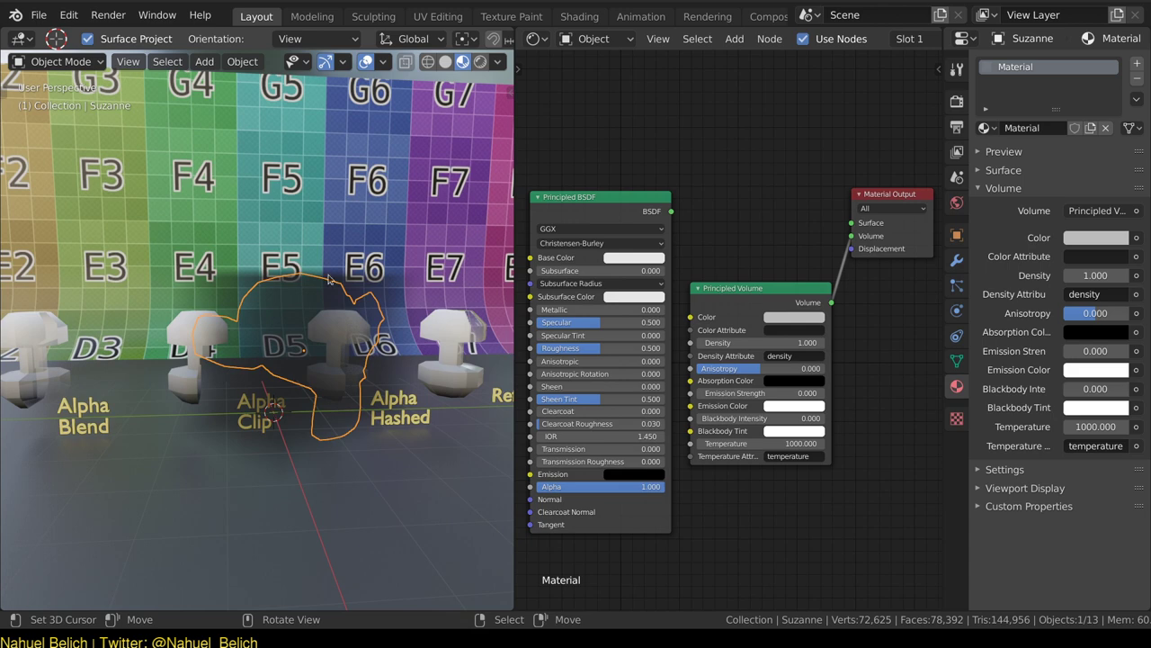
{"action": "left_click", "coordinate": [764, 288]}
{"action": "key", "text": "x"}
{"action": "left_click_drag", "start_coordinate": [671, 210], "coordinate": [853, 225]}
Reconnect the Principled BSDF to Surface and show the material's Viewport Display settings.
{"action": "left_click", "coordinate": [1003, 188]}
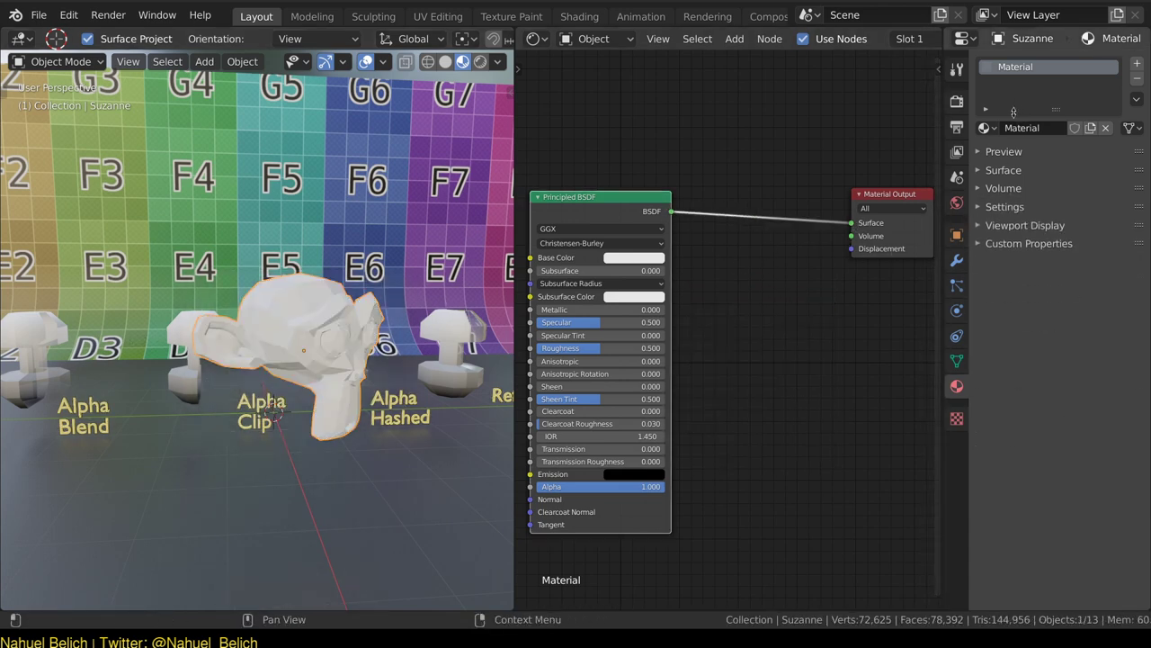
{"action": "left_click", "coordinate": [1002, 225]}
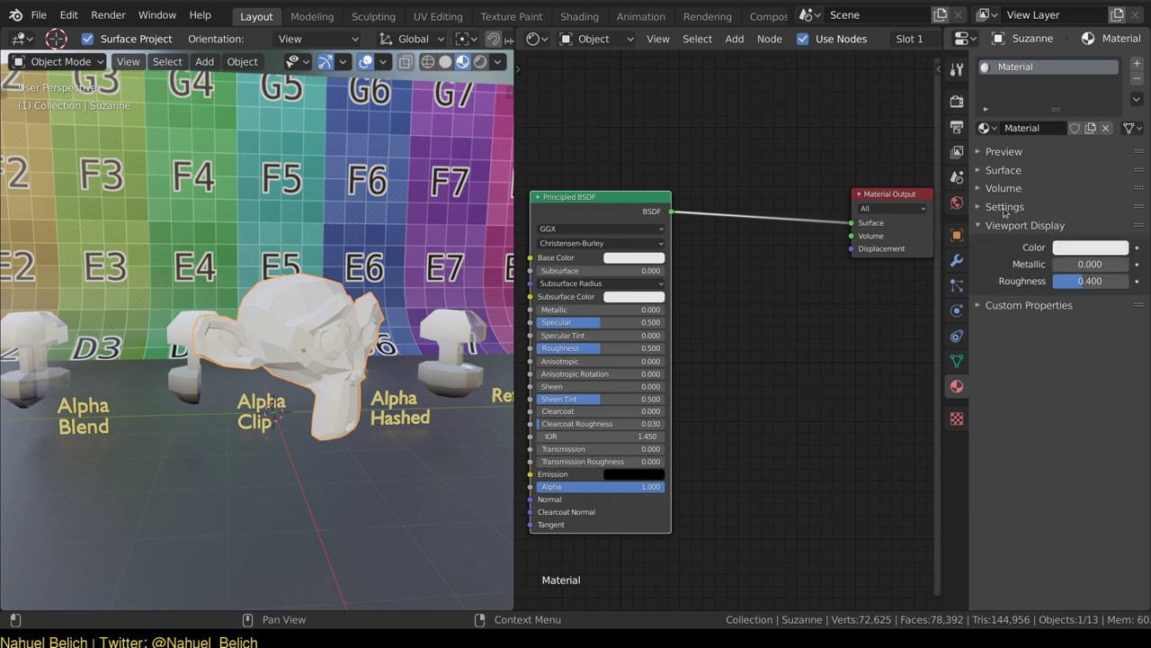
{"action": "middle_click_drag", "start_coordinate": [270, 360], "coordinate": [296, 360]}
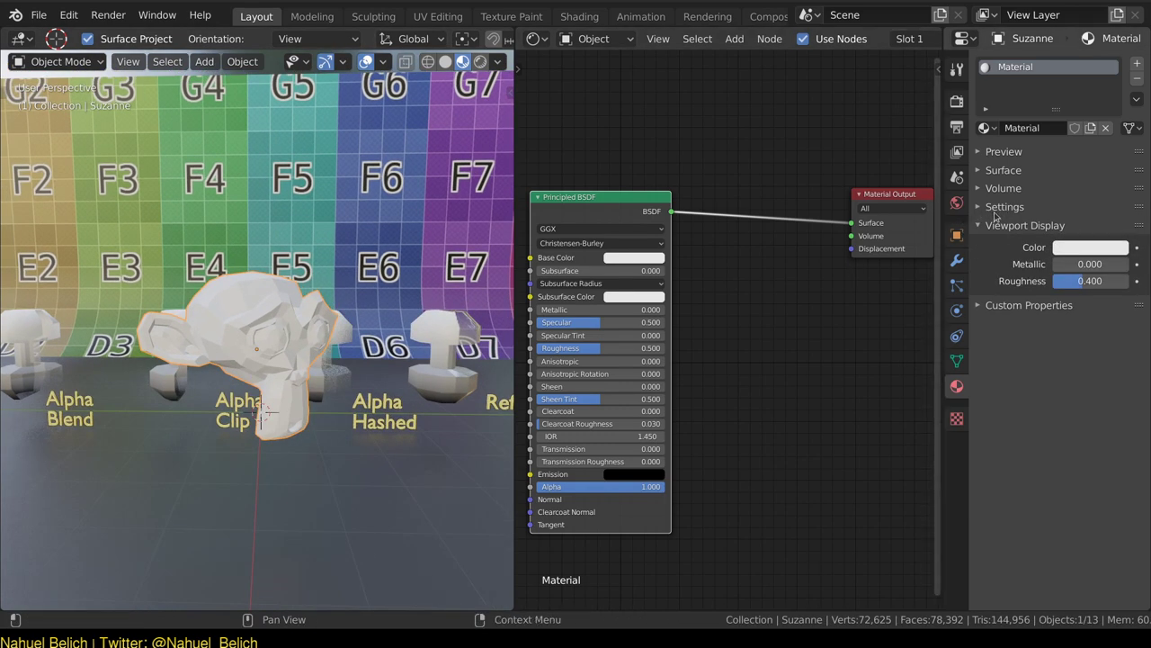
{"action": "middle_click_drag", "start_coordinate": [333, 310], "coordinate": [386, 306]}
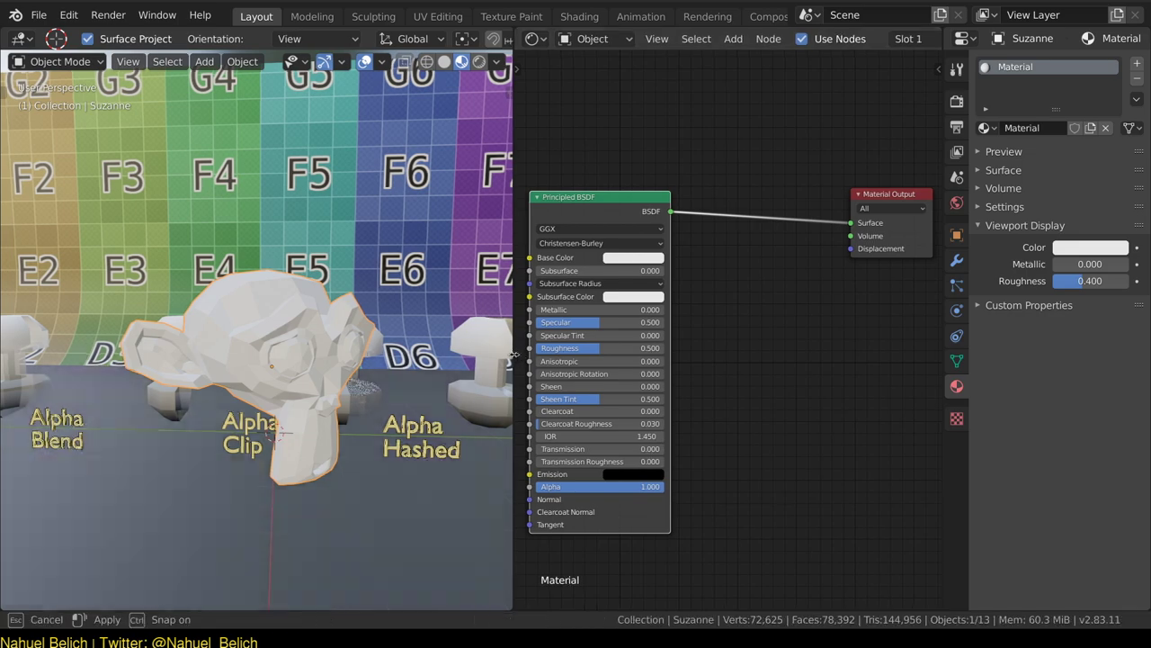
Widen the 3D view and set the viewport display colour to pale yellow-orange.
{"action": "left_click_drag", "start_coordinate": [519, 353], "coordinate": [704, 224]}
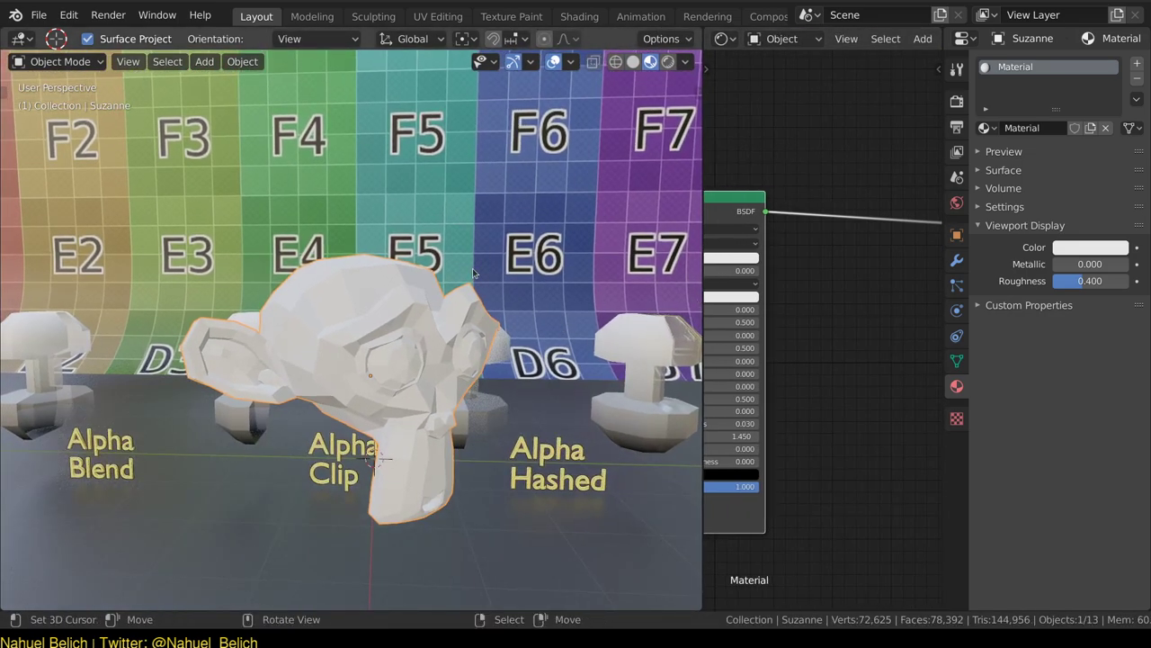
{"action": "middle_click_drag", "start_coordinate": [490, 283], "coordinate": [496, 271]}
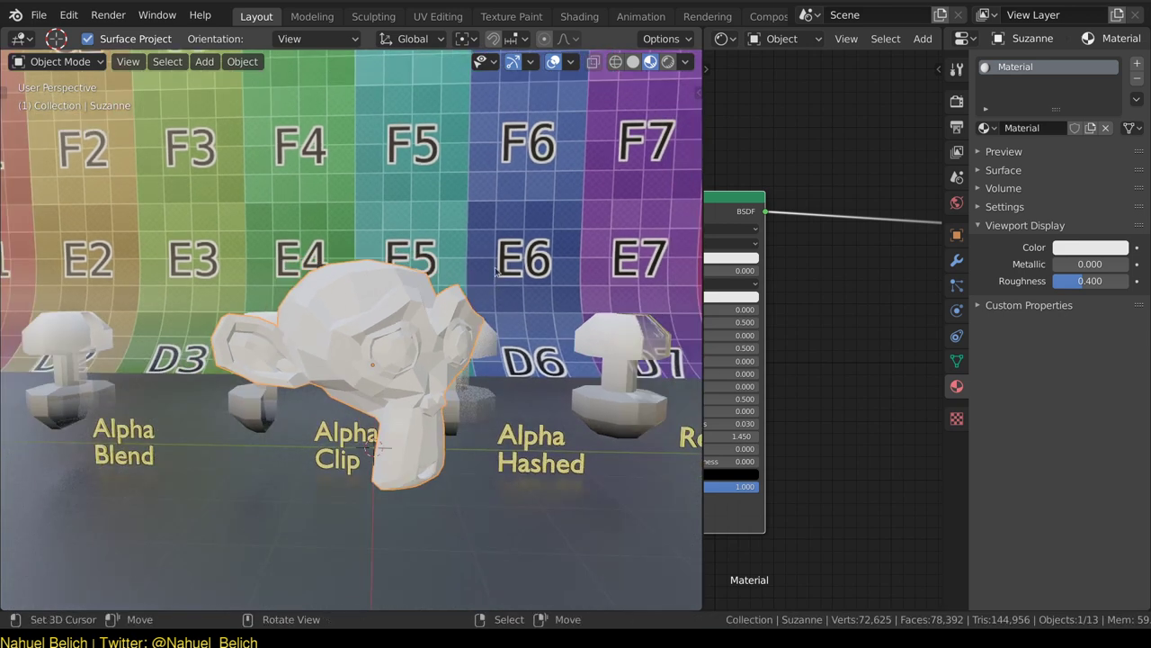
{"action": "left_click", "coordinate": [1090, 246]}
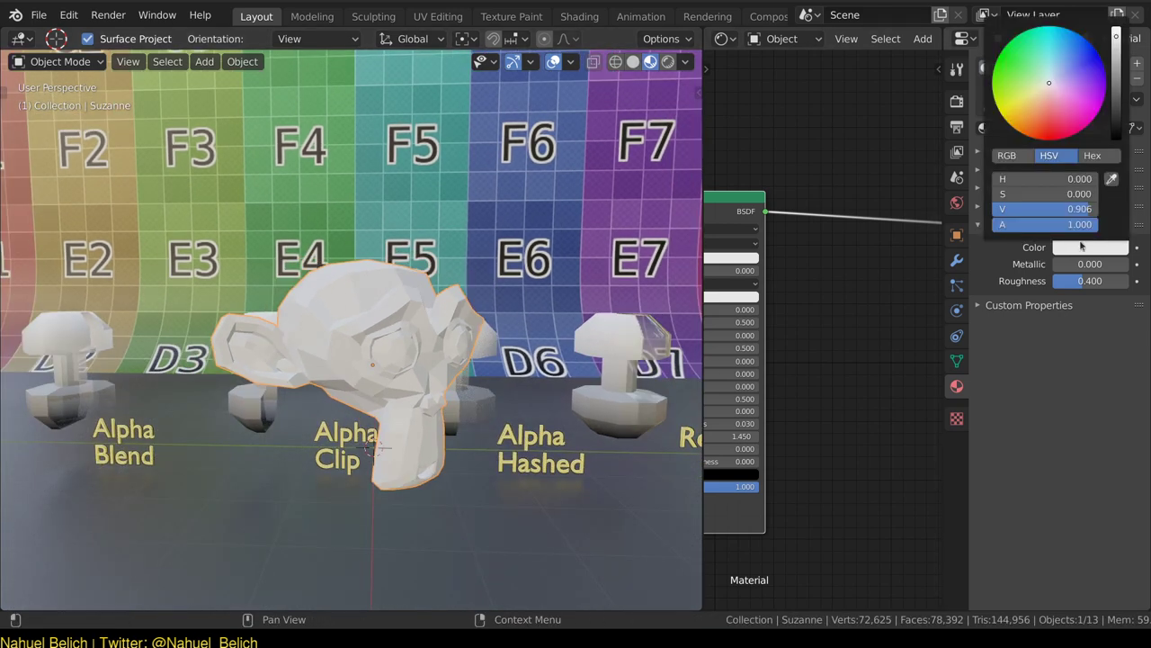
{"action": "left_click", "coordinate": [1063, 111]}
{"action": "left_click_drag", "start_coordinate": [1056, 114], "coordinate": [1025, 101]}
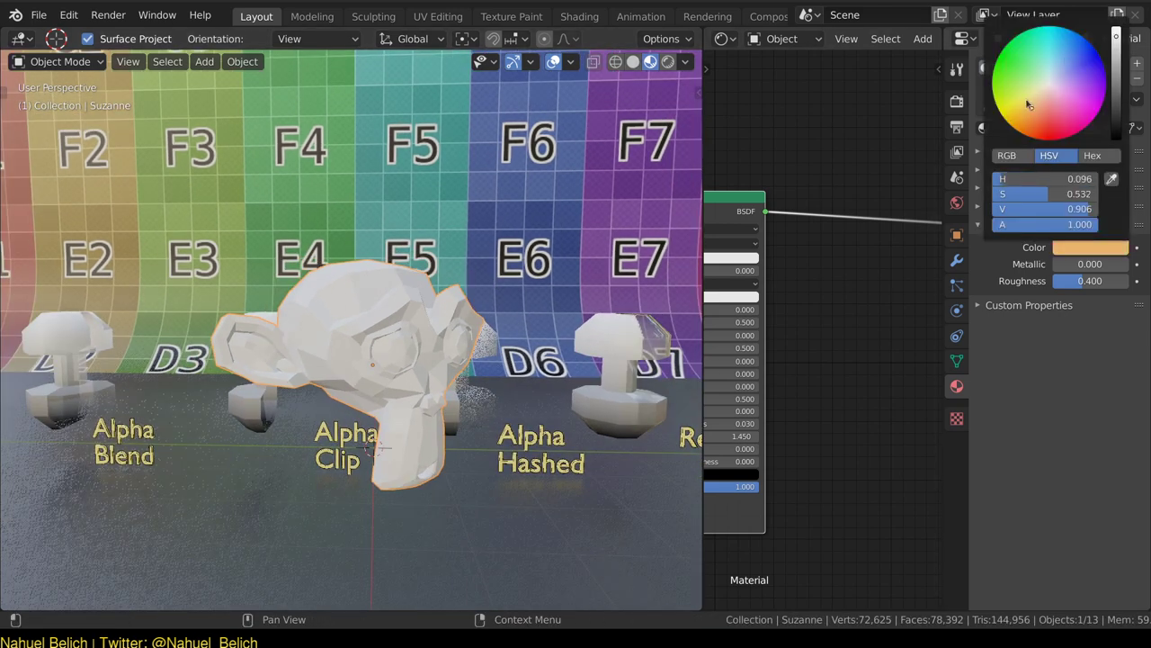
Compare Rendered and Solid shading to see Suzanne's yellow colour, ending in Rendered view.
{"action": "left_click", "coordinate": [668, 65]}
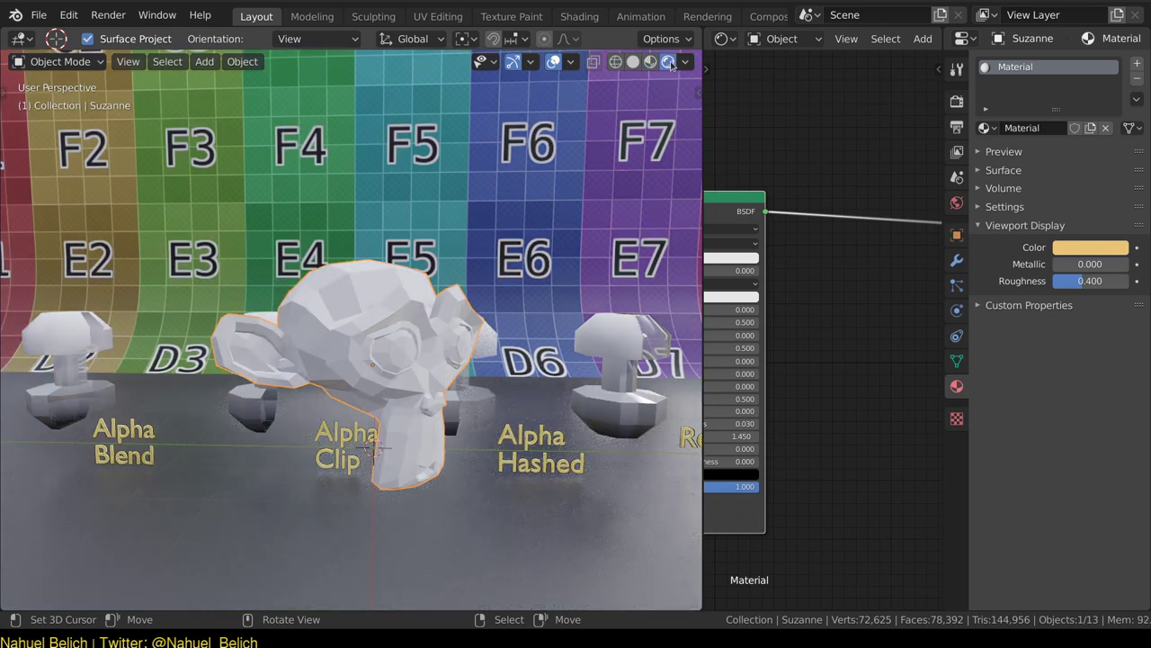
{"action": "left_click", "coordinate": [635, 63]}
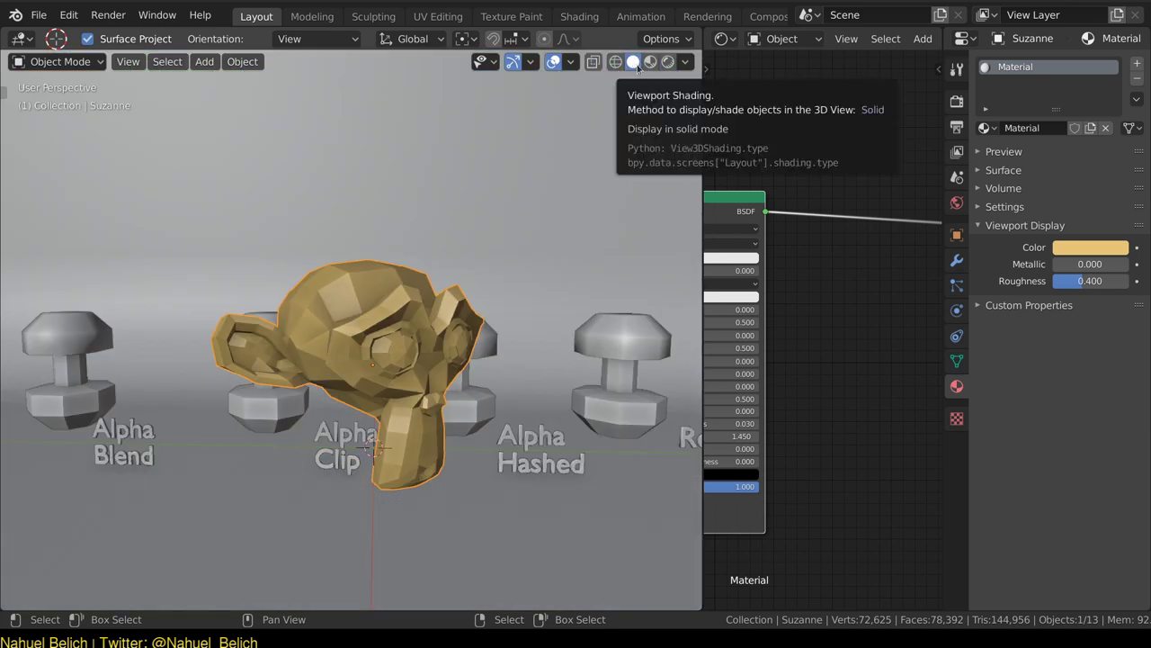
{"action": "mouse_move", "coordinate": [554, 301]}
{"action": "middle_mouse_down"}
{"action": "mouse_move", "coordinate": [536, 248]}
{"action": "mouse_move", "coordinate": [465, 259]}
{"action": "middle_mouse_up"}
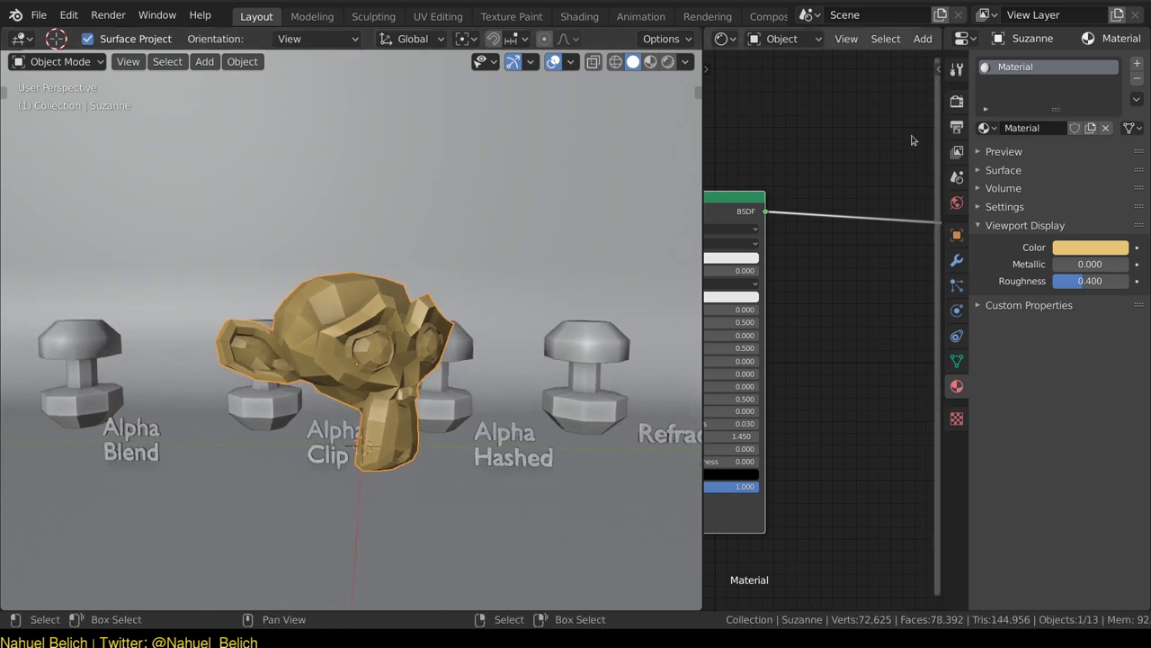
{"action": "left_click", "coordinate": [669, 61]}
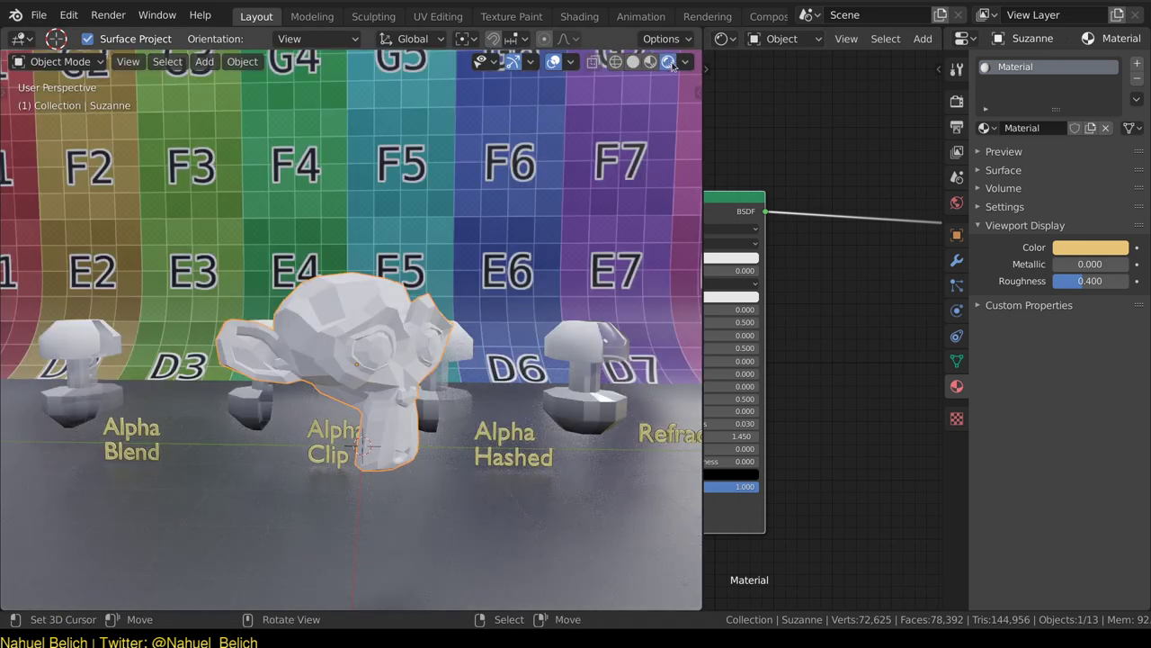
Change the Render Engine from Eevee to Workbench in Render Properties.
{"action": "left_click", "coordinate": [957, 101]}
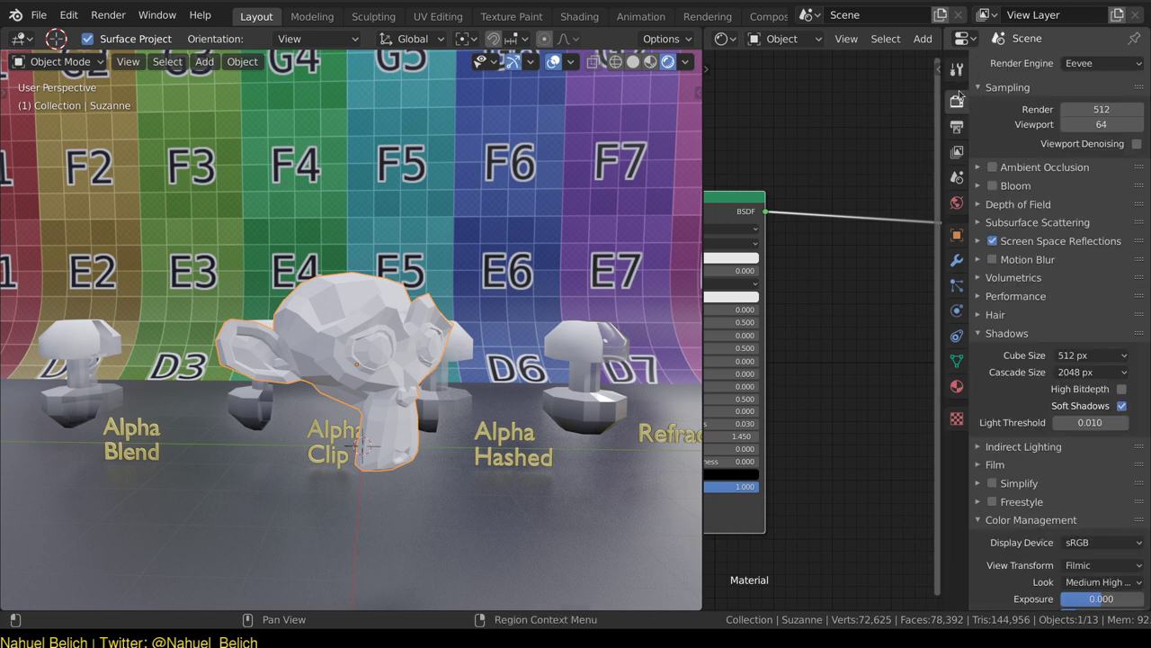
{"action": "left_click", "coordinate": [1097, 64]}
{"action": "left_click", "coordinate": [1074, 66]}
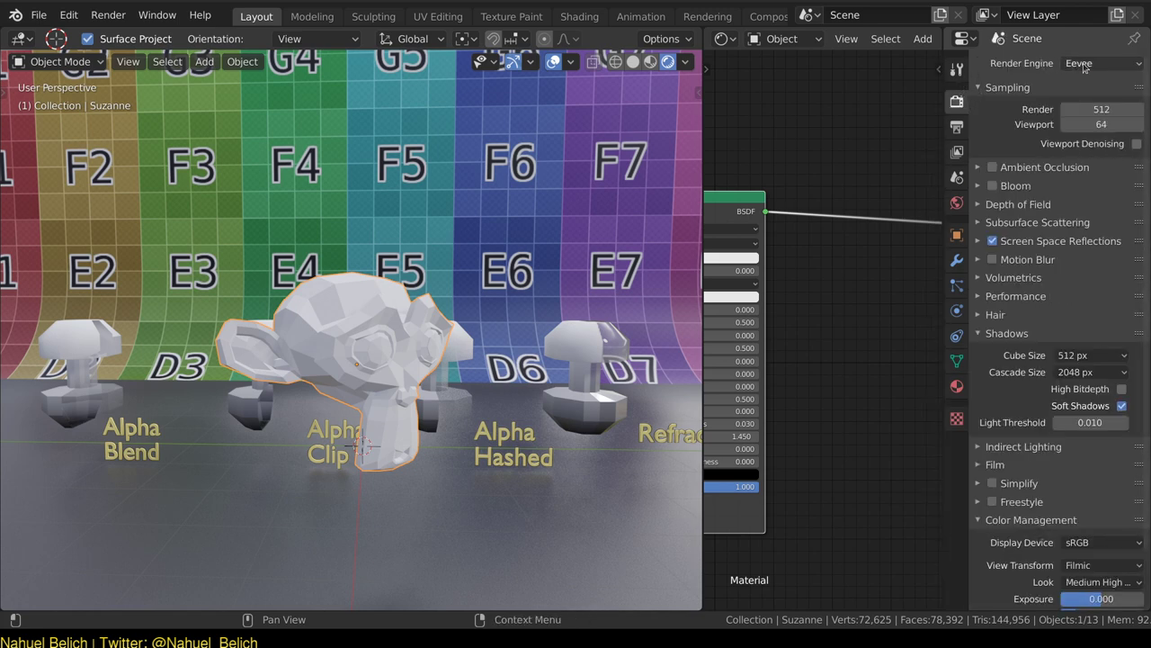
{"action": "left_click", "coordinate": [1080, 64]}
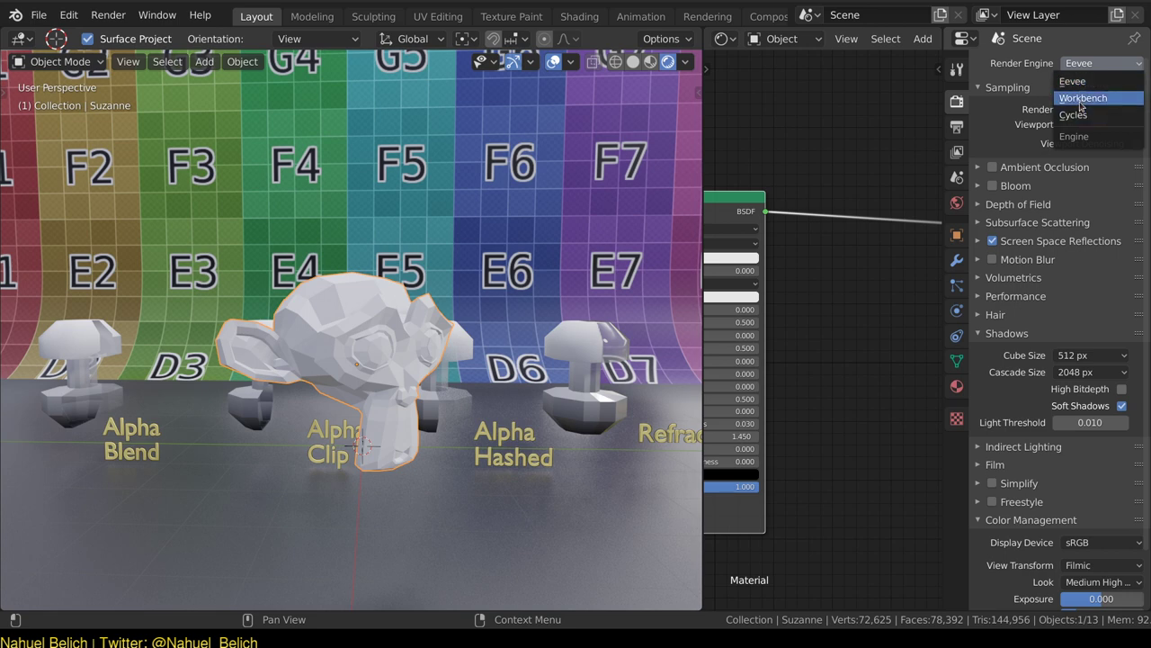
{"action": "left_click", "coordinate": [1081, 101]}
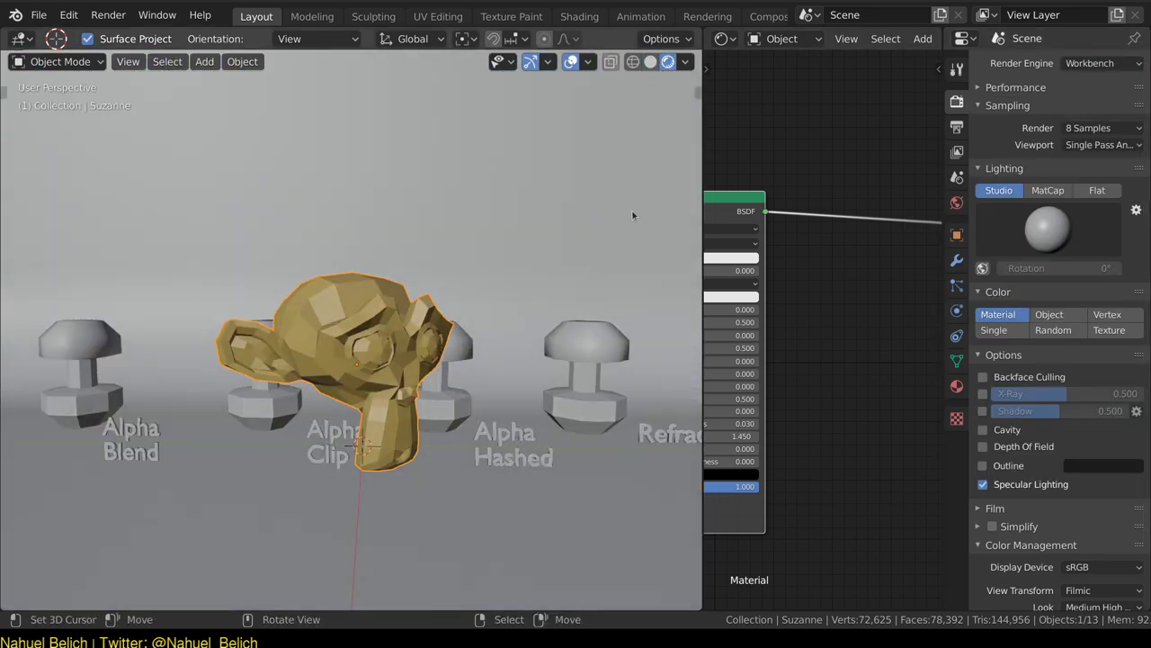
{"action": "scroll", "coordinate": [1095, 511], "scroll_direction": "down", "scroll_amount": 3}
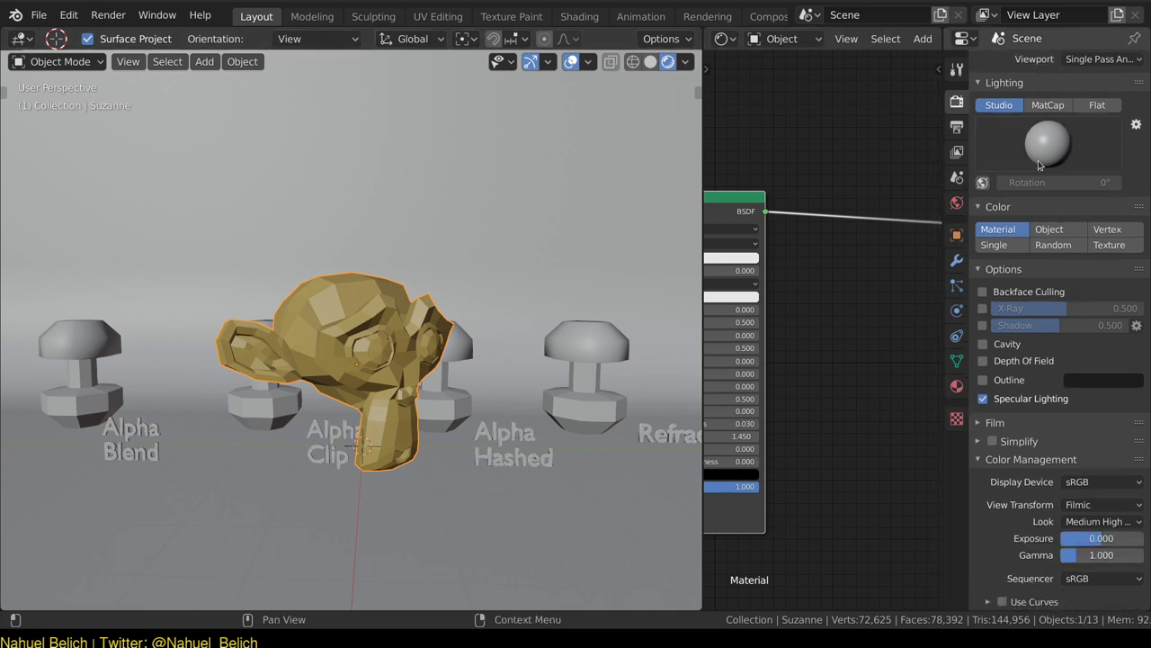
{"action": "left_click", "coordinate": [1096, 510]}
{"action": "left_click", "coordinate": [1093, 524]}
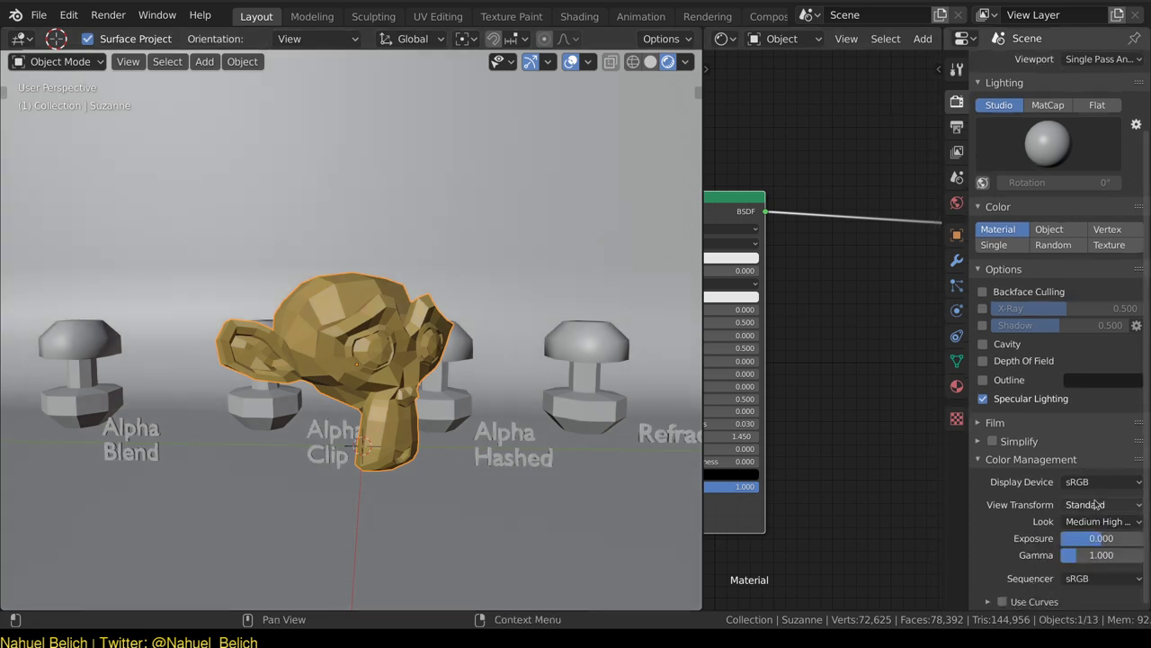
{"action": "left_click", "coordinate": [1097, 506]}
{"action": "left_click", "coordinate": [1094, 540]}
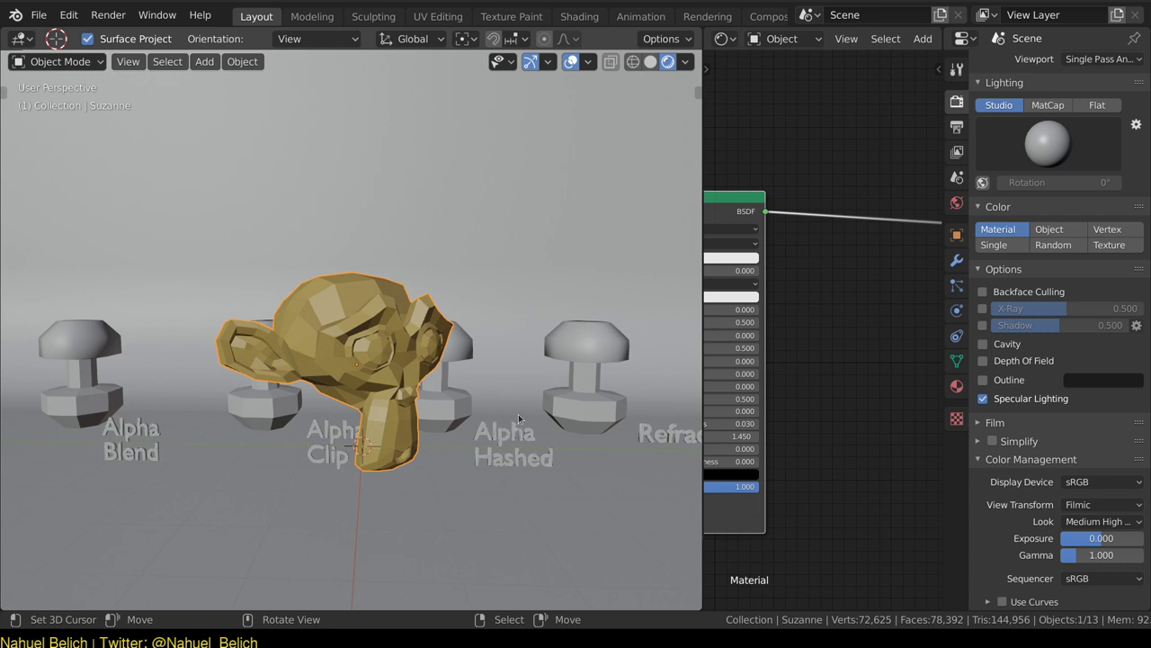
{"action": "key", "text": "shift+a"}
{"action": "left_click", "coordinate": [650, 61]}
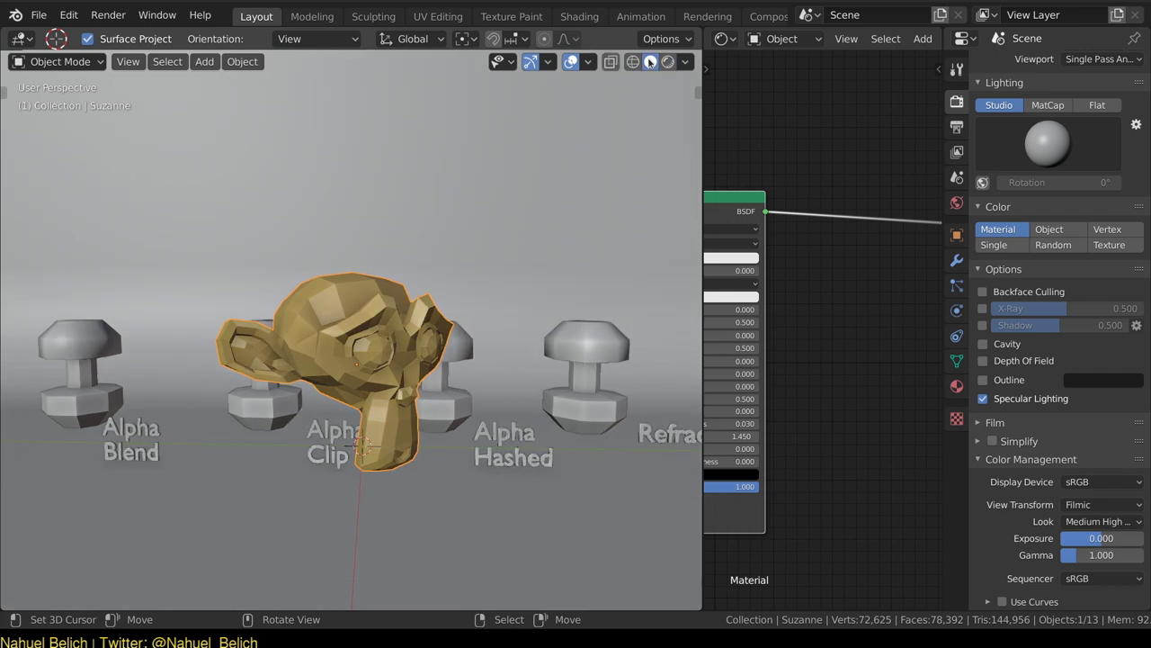
{"action": "left_click", "coordinate": [667, 61]}
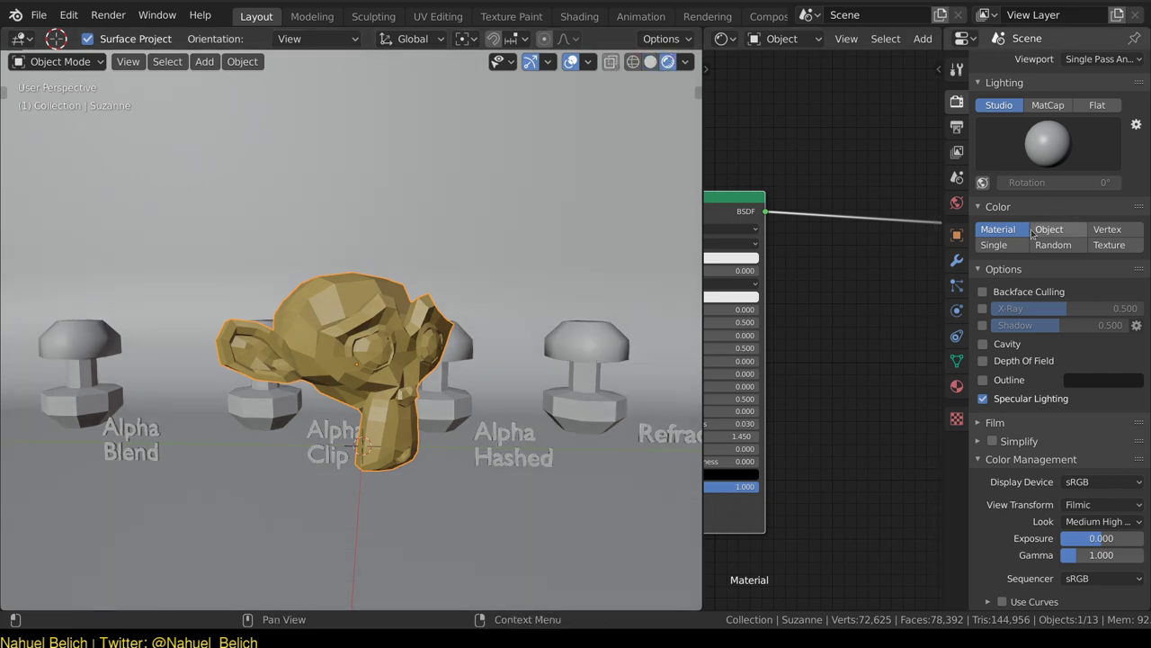
{"action": "scroll", "coordinate": [1041, 326], "scroll_direction": "up", "scroll_amount": 3}
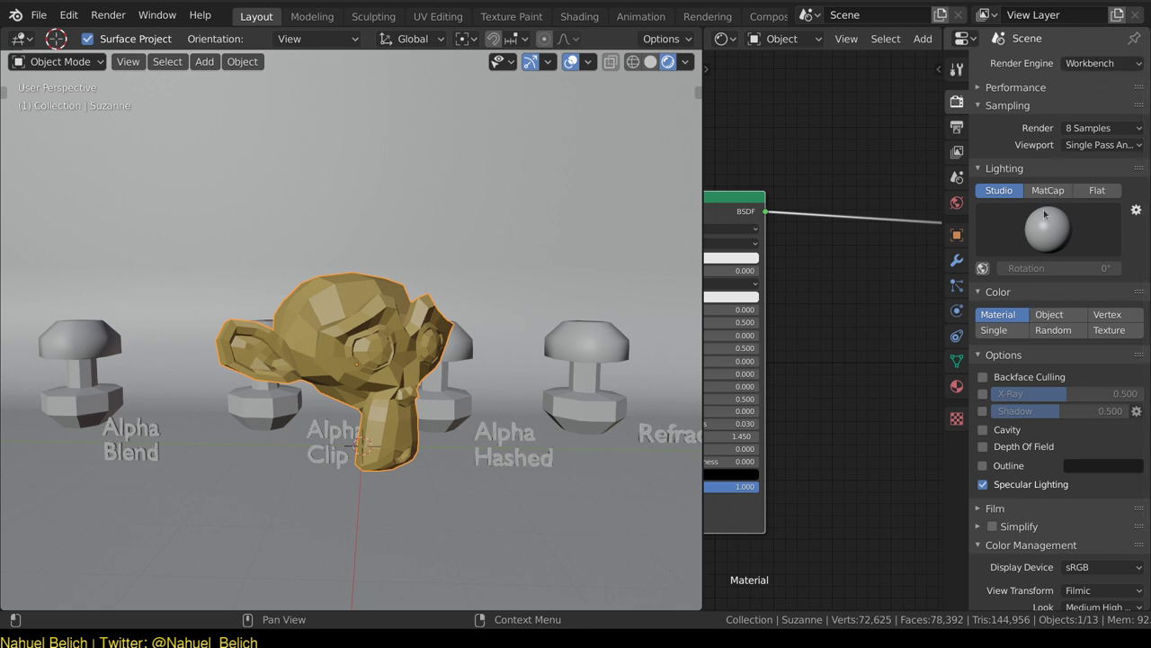
Set Workbench Color to Random and Lighting to Flat, previewing it in Rendered shading.
{"action": "left_click", "coordinate": [1055, 328]}
{"action": "left_click", "coordinate": [1048, 190]}
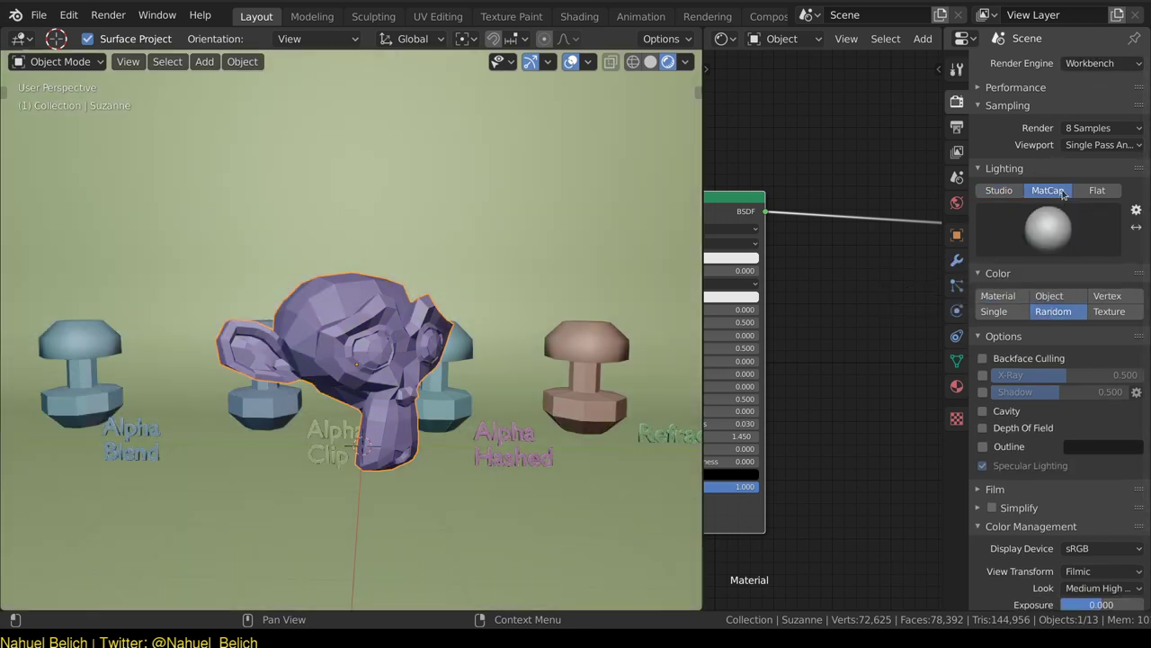
{"action": "left_click", "coordinate": [1098, 190]}
{"action": "left_click", "coordinate": [651, 61]}
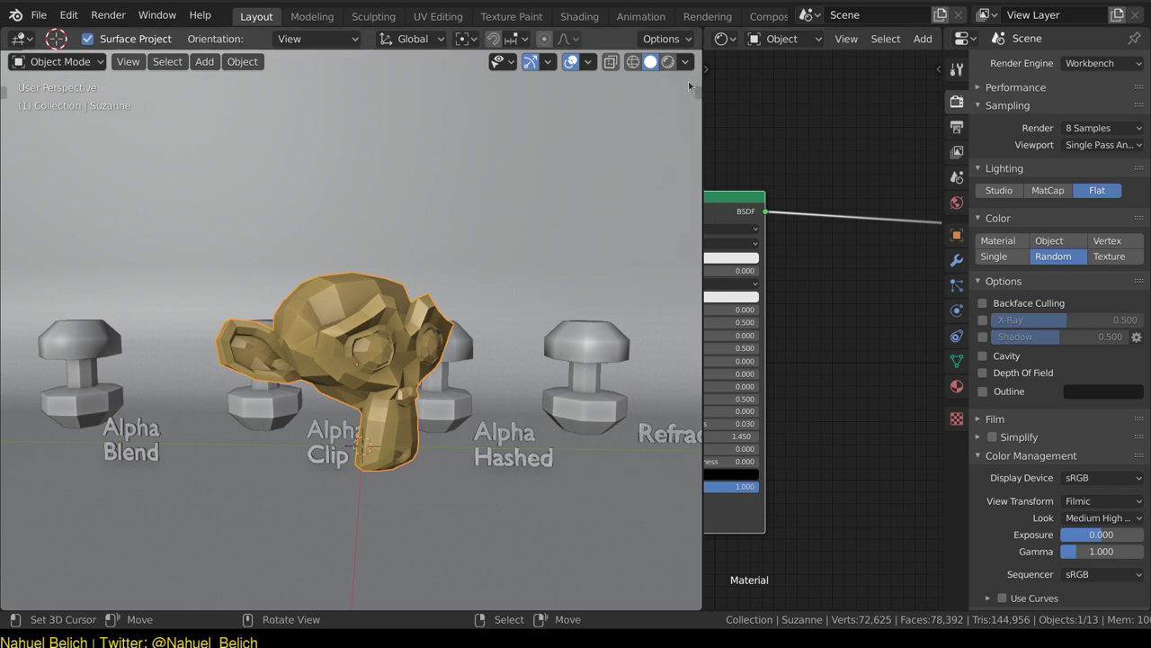
{"action": "left_click", "coordinate": [667, 61]}
Return to Solid shading and show Suzanne's material Viewport Display settings.
{"action": "left_click", "coordinate": [650, 61]}
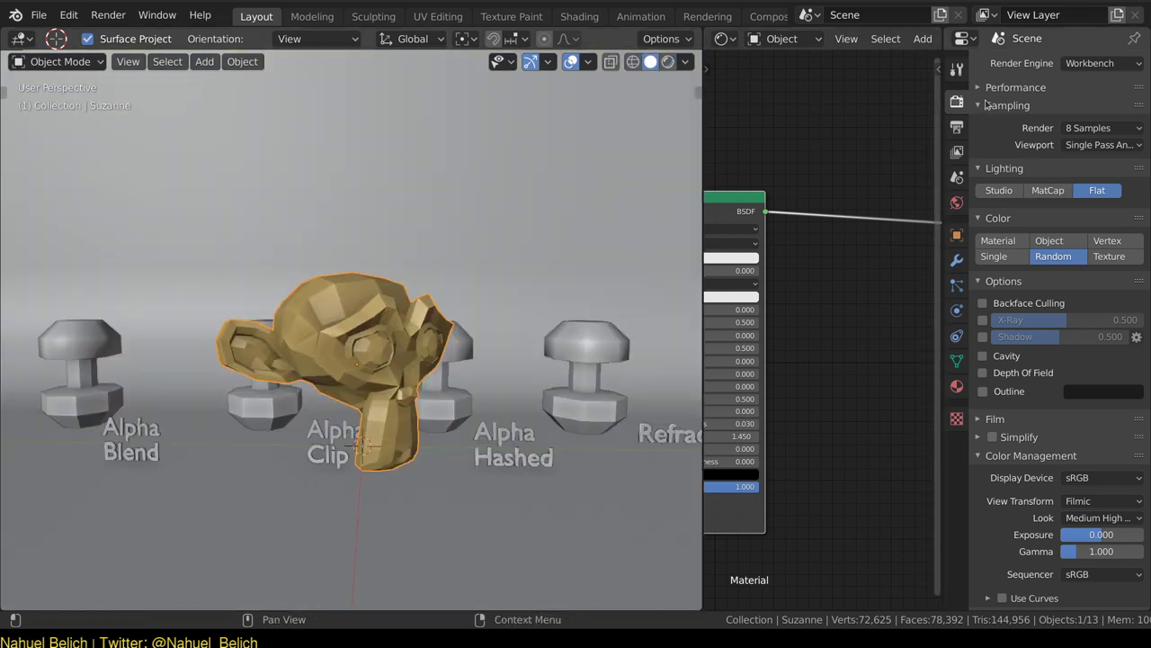
{"action": "left_click", "coordinate": [1102, 63]}
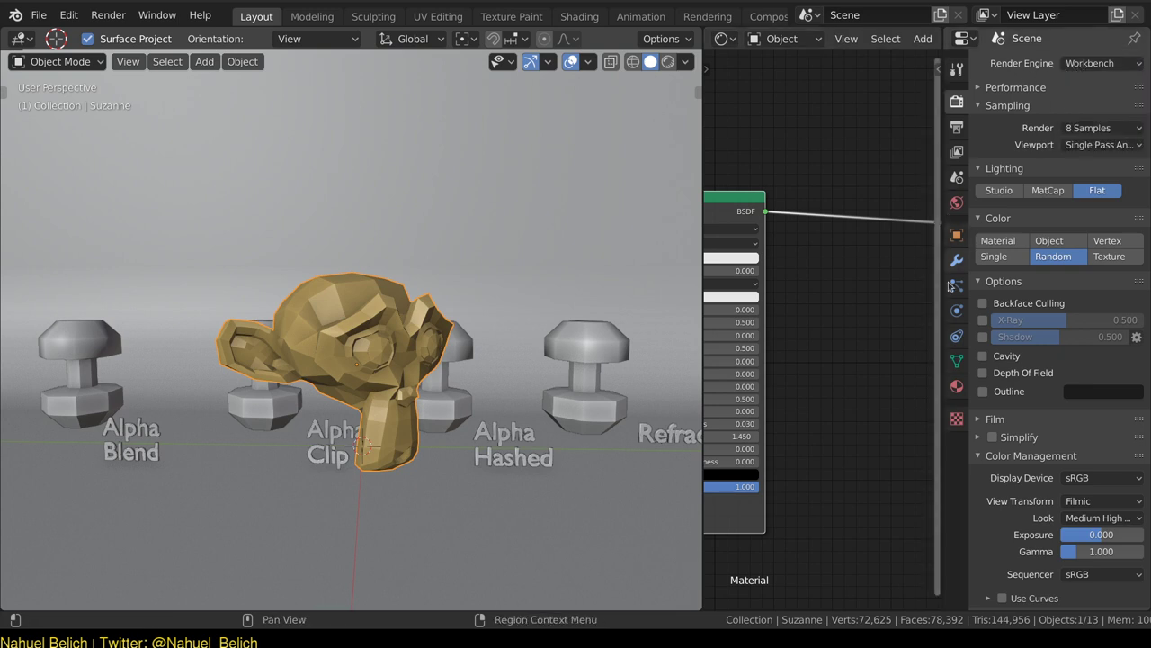
{"action": "left_click", "coordinate": [956, 386]}
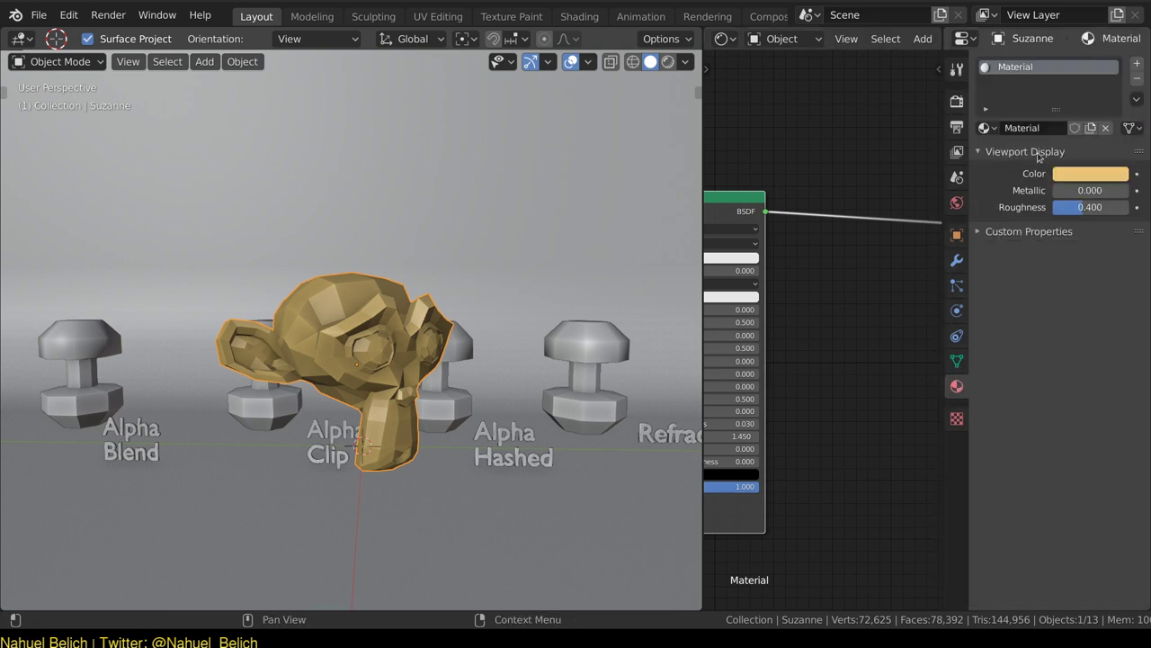
Use Edit Source on the Viewport Display Color and switch the node editor to a Text Editor.
{"action": "left_click_drag", "start_coordinate": [703, 162], "coordinate": [578, 161]}
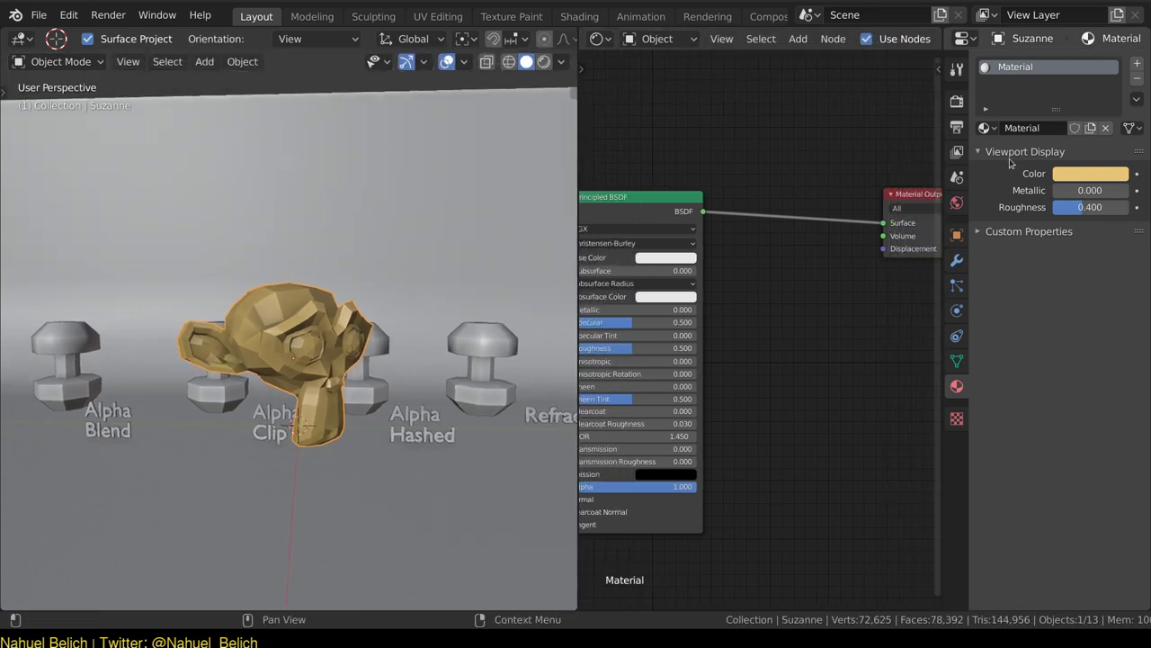
{"action": "right_click", "coordinate": [1010, 164]}
{"action": "right_click", "coordinate": [1084, 173]}
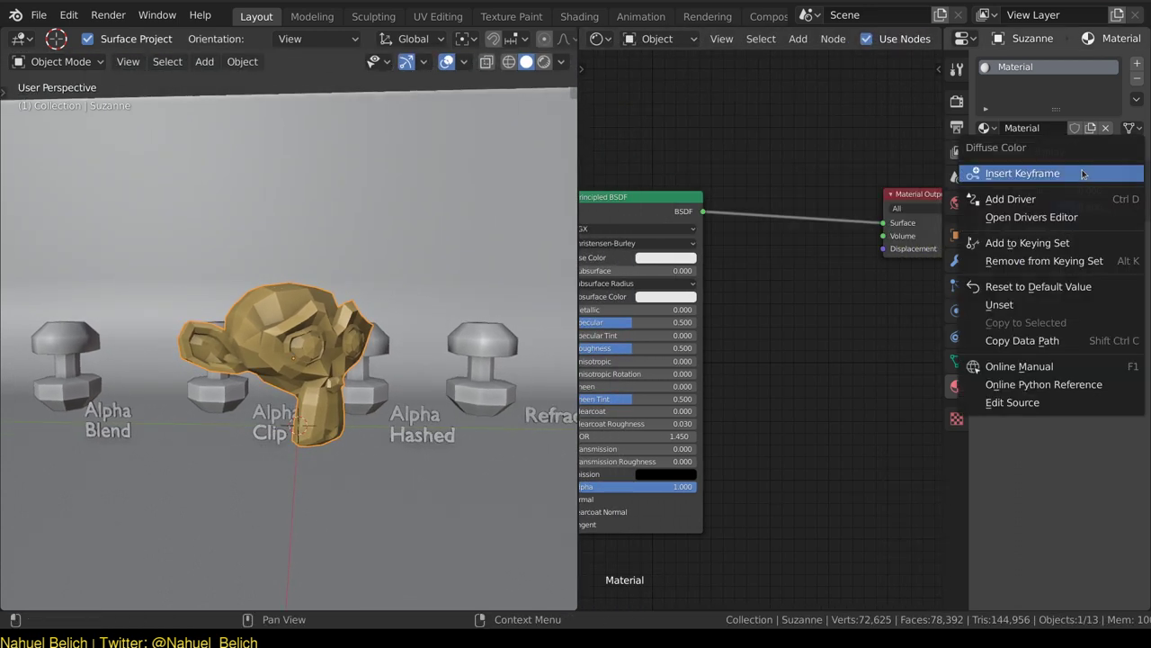
{"action": "left_click", "coordinate": [1013, 402]}
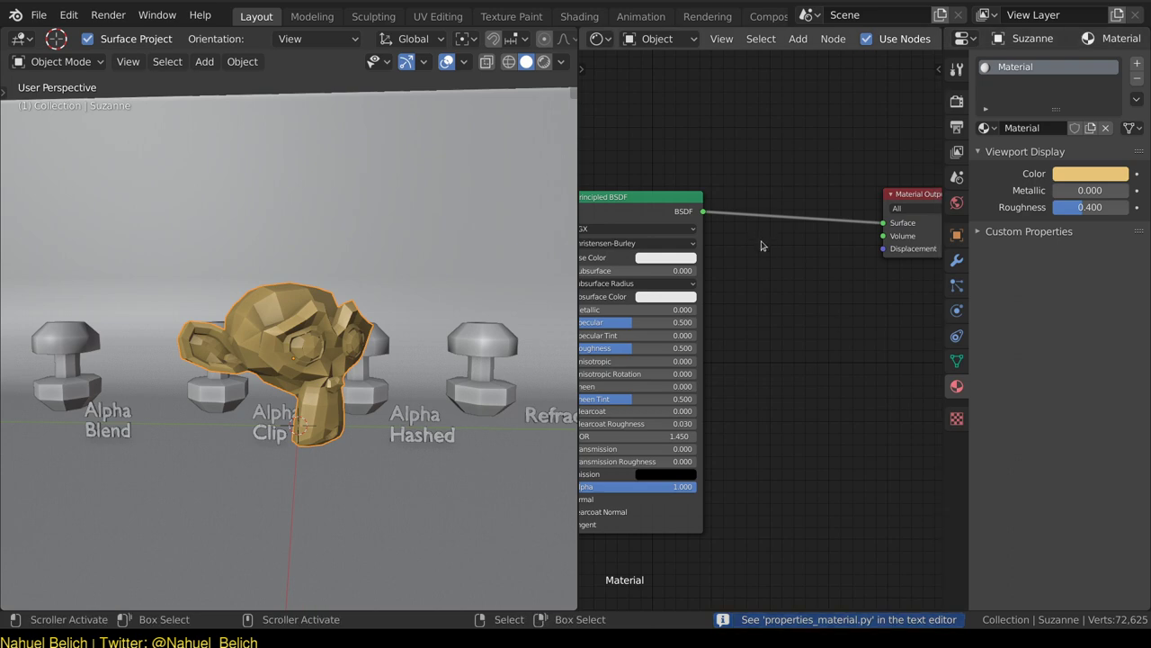
{"action": "key", "text": "shift+F11"}
{"action": "left_click", "coordinate": [776, 39]}
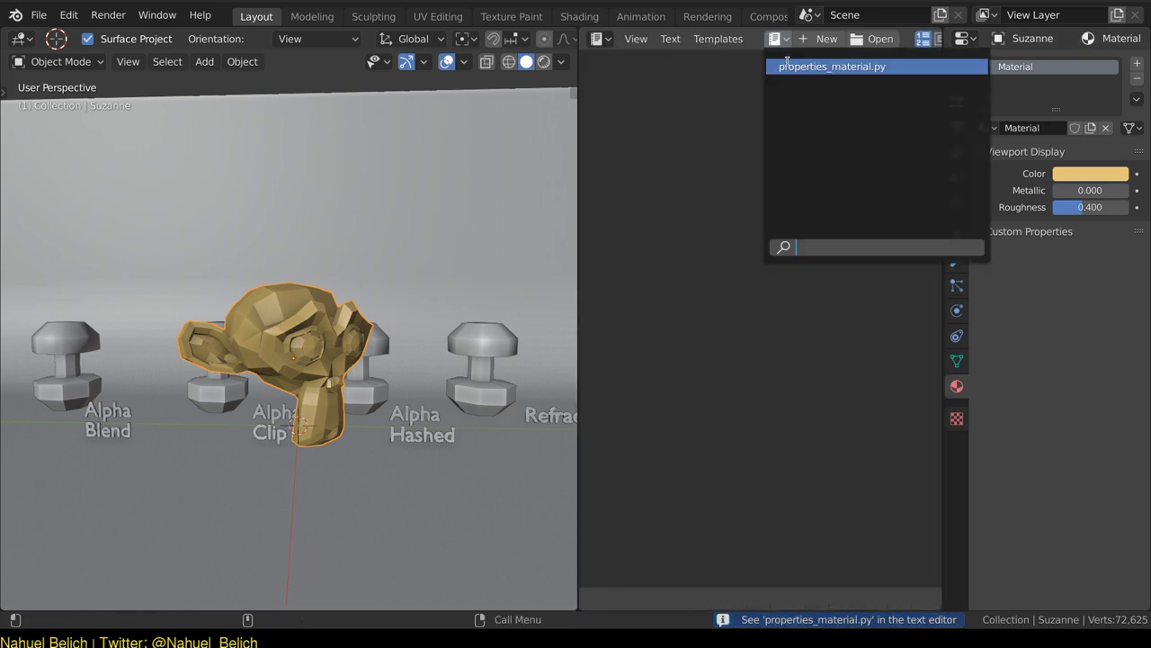
Add '(workbench)' to the bl_label on line 249 of properties_material.py and run the script.
{"action": "left_click", "coordinate": [787, 63]}
{"action": "scroll", "coordinate": [754, 300], "scroll_direction": "up", "scroll_amount": 1}
{"action": "scroll", "coordinate": [753, 299], "scroll_direction": "up", "scroll_amount": 2}
{"action": "scroll", "coordinate": [754, 299], "scroll_direction": "up", "scroll_amount": 4}
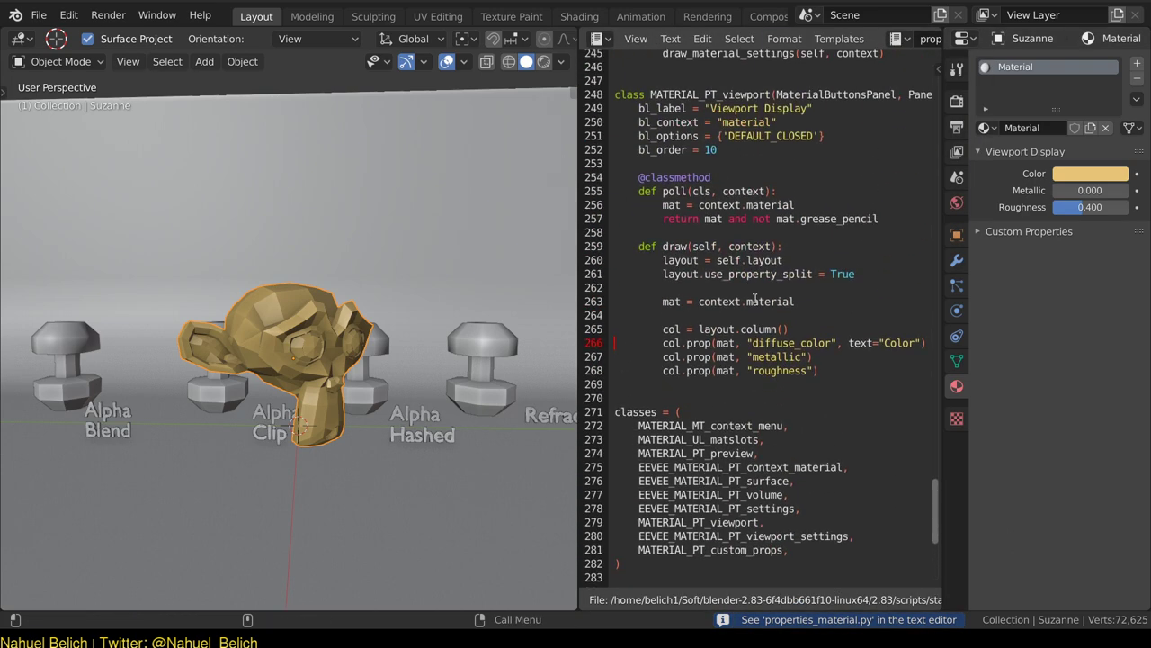
{"action": "scroll", "coordinate": [753, 300], "scroll_direction": "up", "scroll_amount": 2}
{"action": "left_click", "coordinate": [708, 140]}
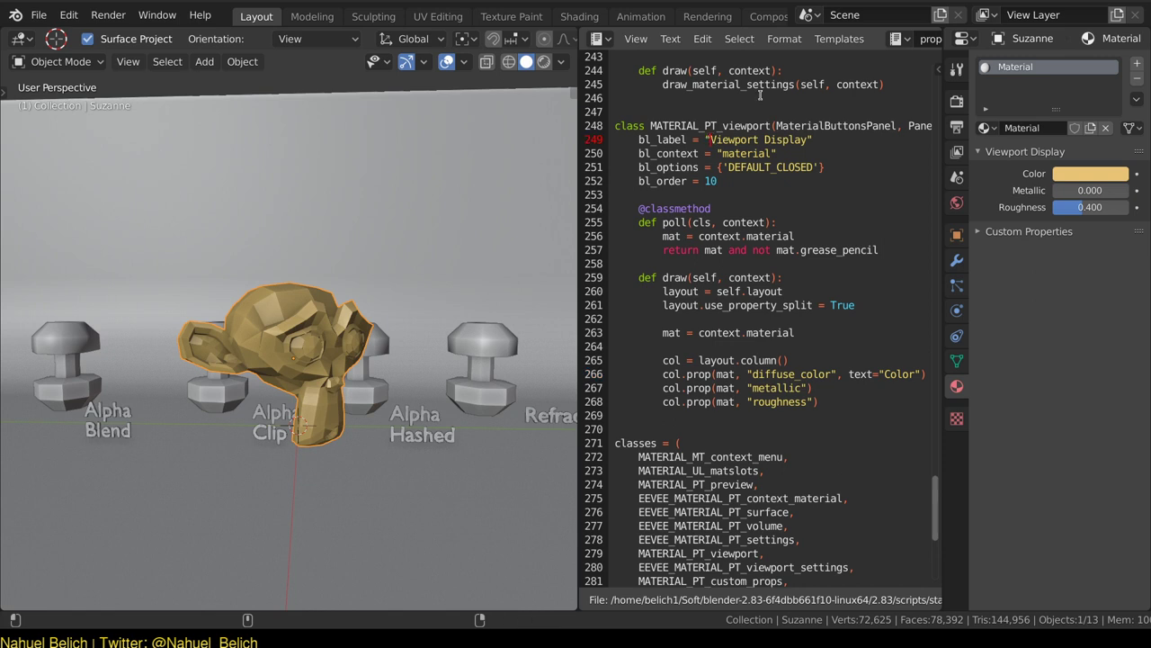
{"action": "type", "text": "()"}
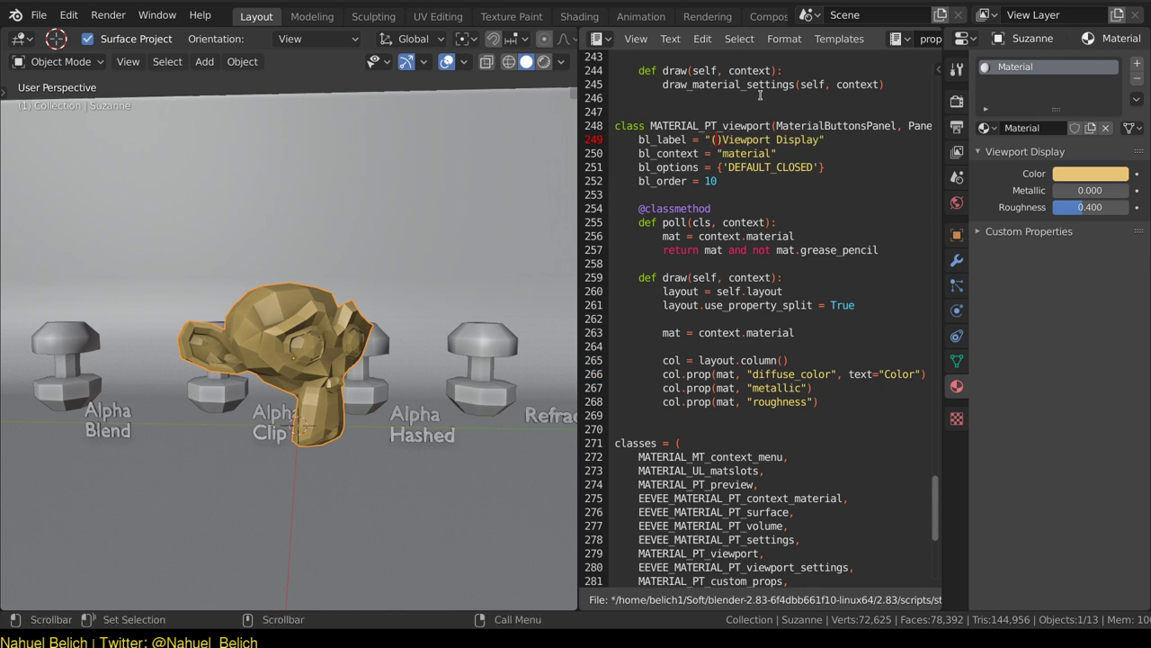
{"action": "type", "text": "workben"}
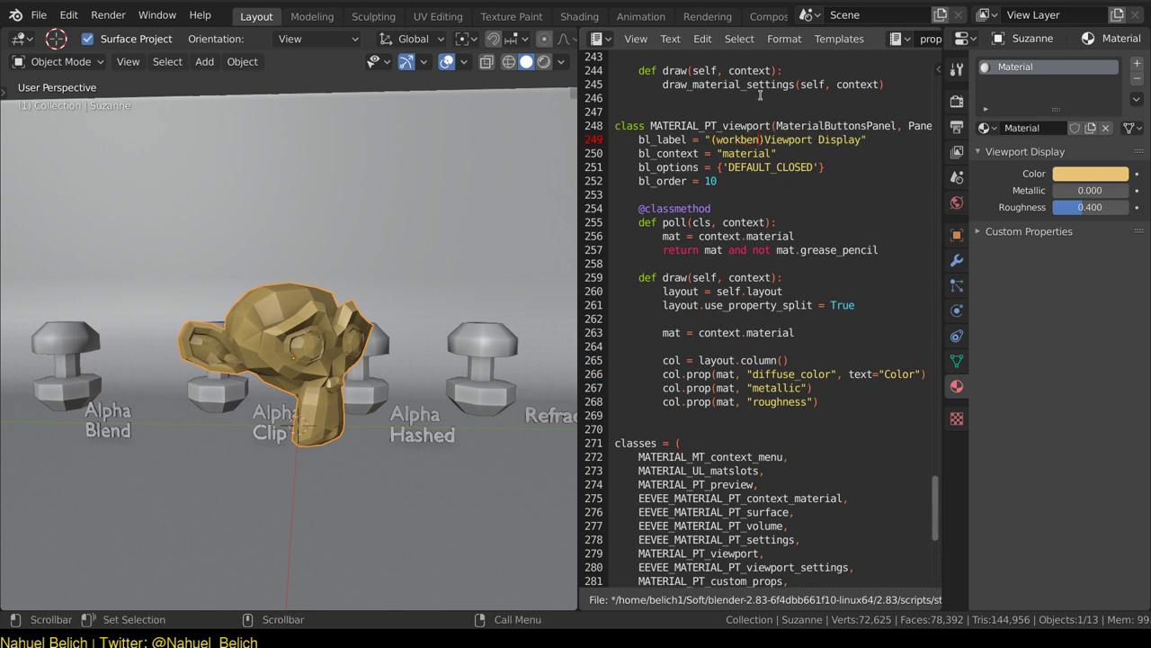
{"action": "type", "text": "ch"}
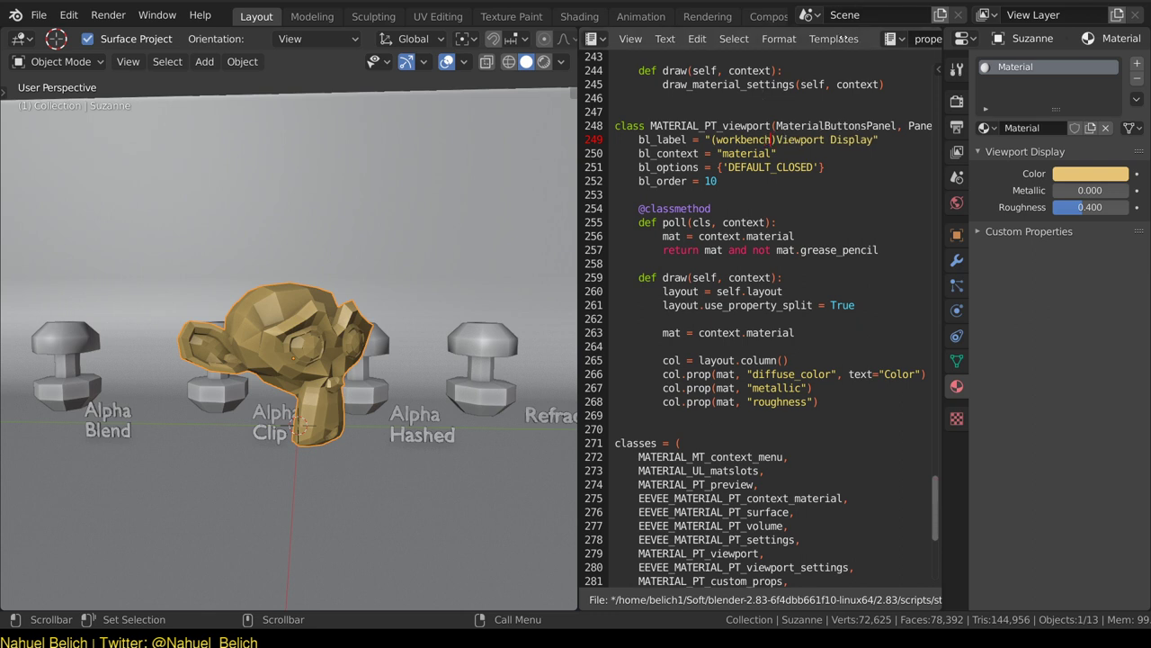
{"action": "scroll", "coordinate": [809, 38], "scroll_direction": "down", "scroll_amount": 5}
{"action": "left_click", "coordinate": [859, 40]}
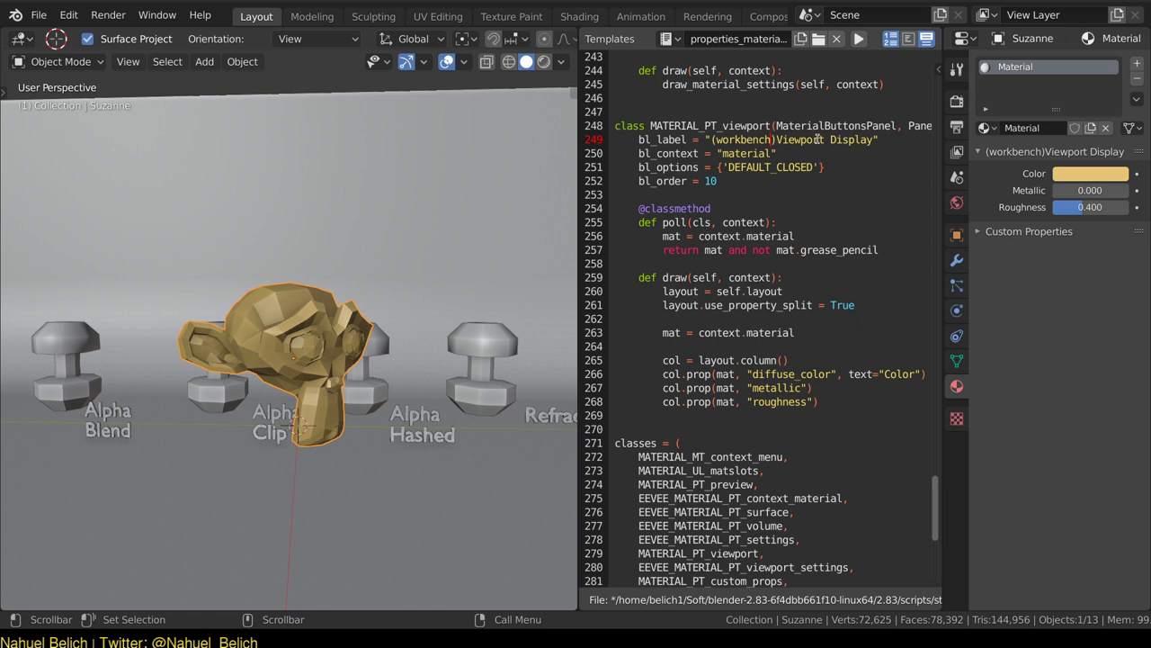
Fix the quotes and spacing in the line-249 label, then join the text editor into the viewport.
{"action": "left_click_drag", "start_coordinate": [823, 140], "coordinate": [775, 139]}
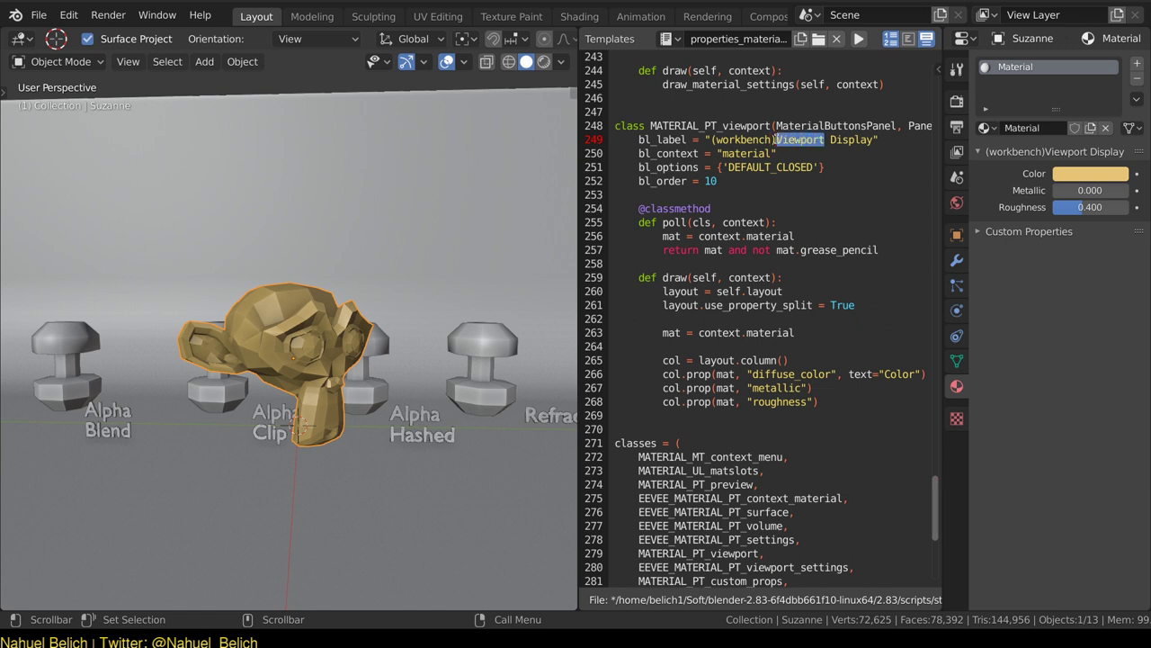
{"action": "left_click", "coordinate": [826, 140]}
{"action": "type", "text": "\""}
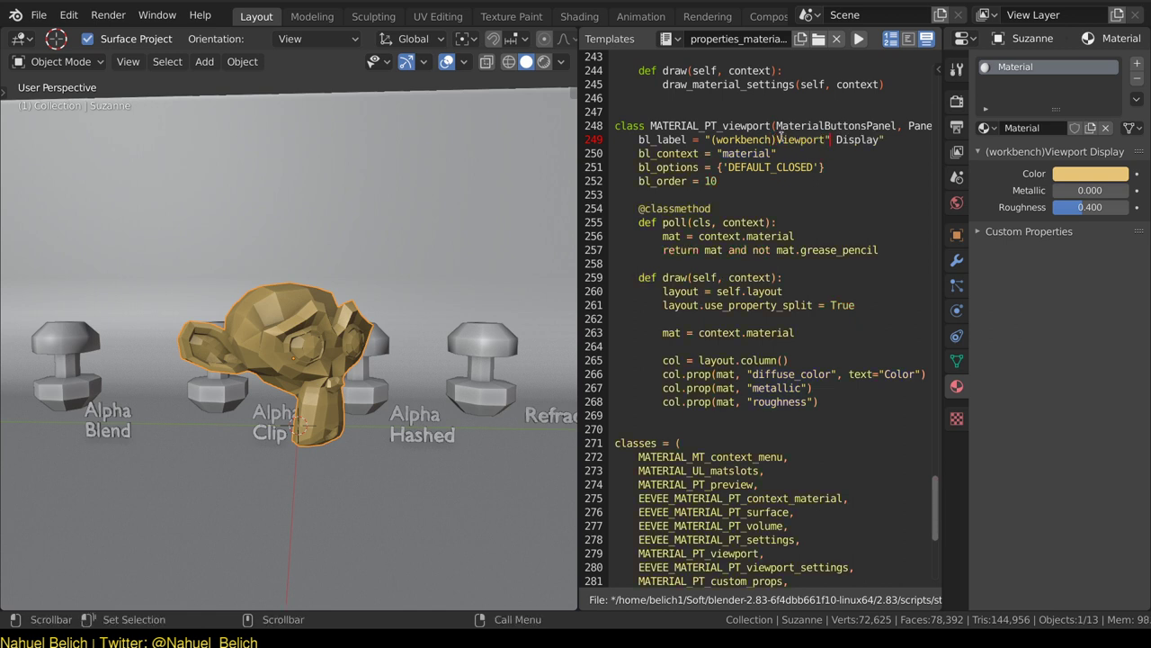
{"action": "key", "text": "Delete"}
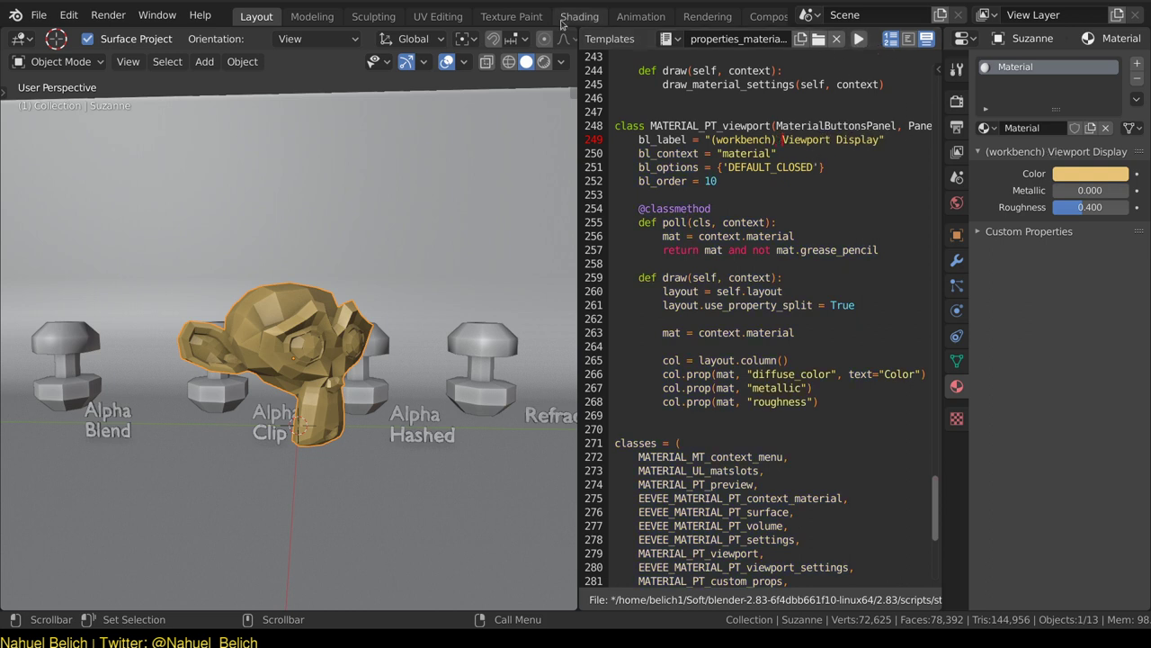
{"action": "left_click_drag", "start_coordinate": [576, 27], "coordinate": [634, 37]}
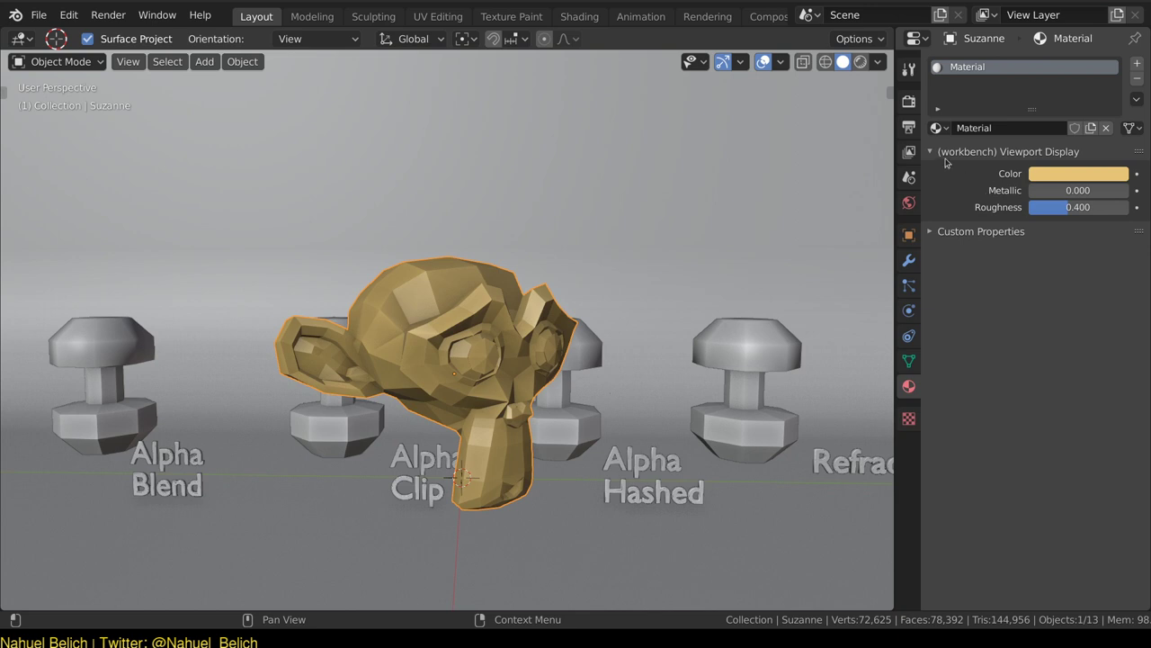
Leave the render engine on Workbench, then bring up the viewport Shading options from the Material tab.
{"action": "left_click", "coordinate": [908, 101]}
{"action": "left_click", "coordinate": [1080, 63]}
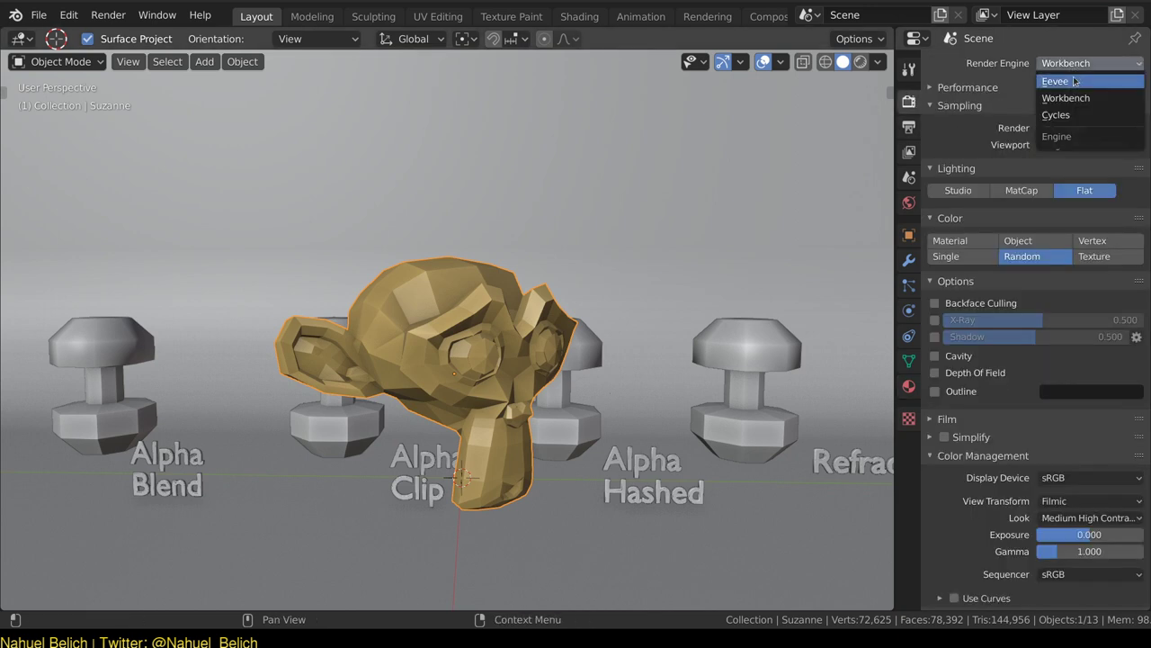
{"action": "left_click", "coordinate": [870, 62]}
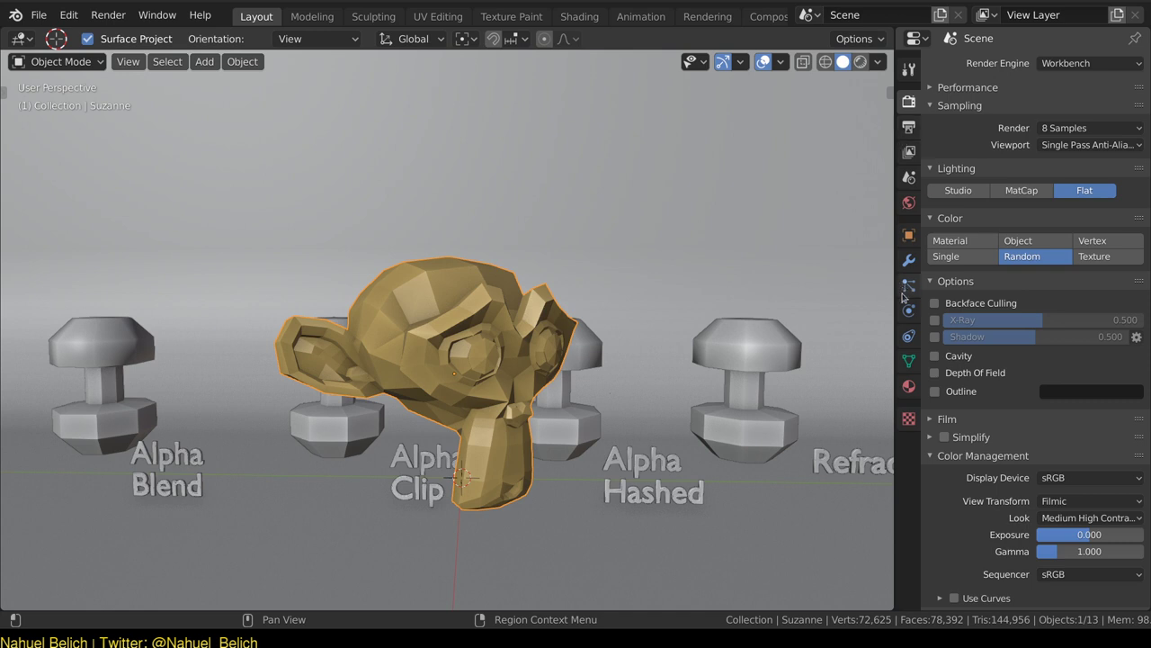
{"action": "left_click", "coordinate": [909, 385]}
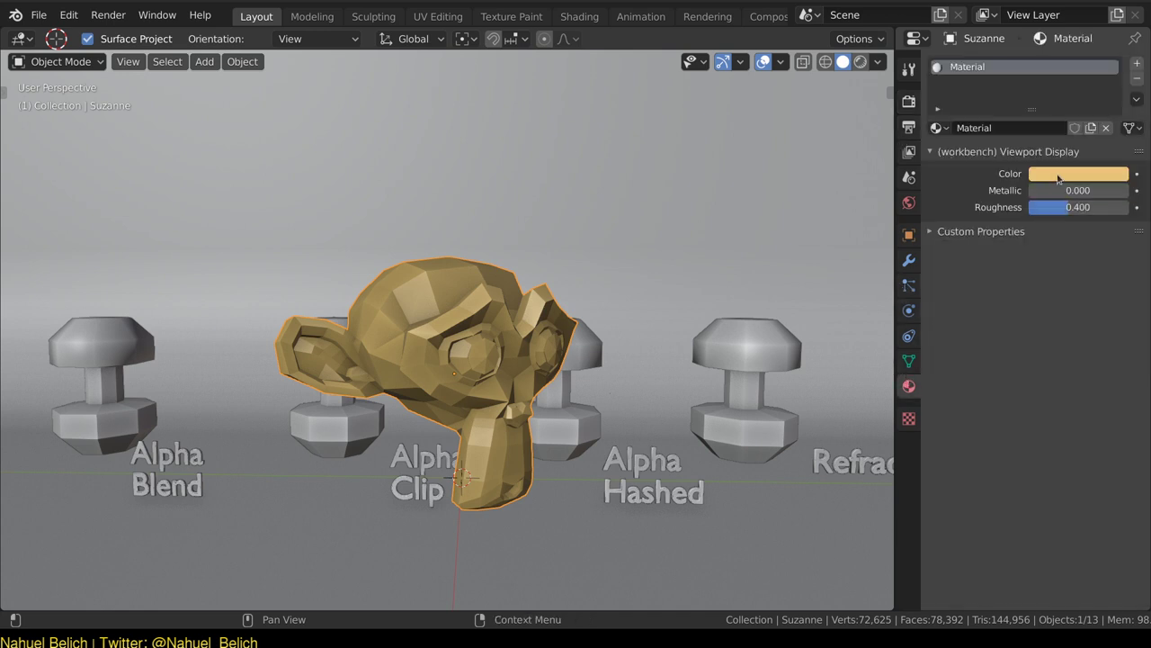
{"action": "left_click", "coordinate": [883, 63]}
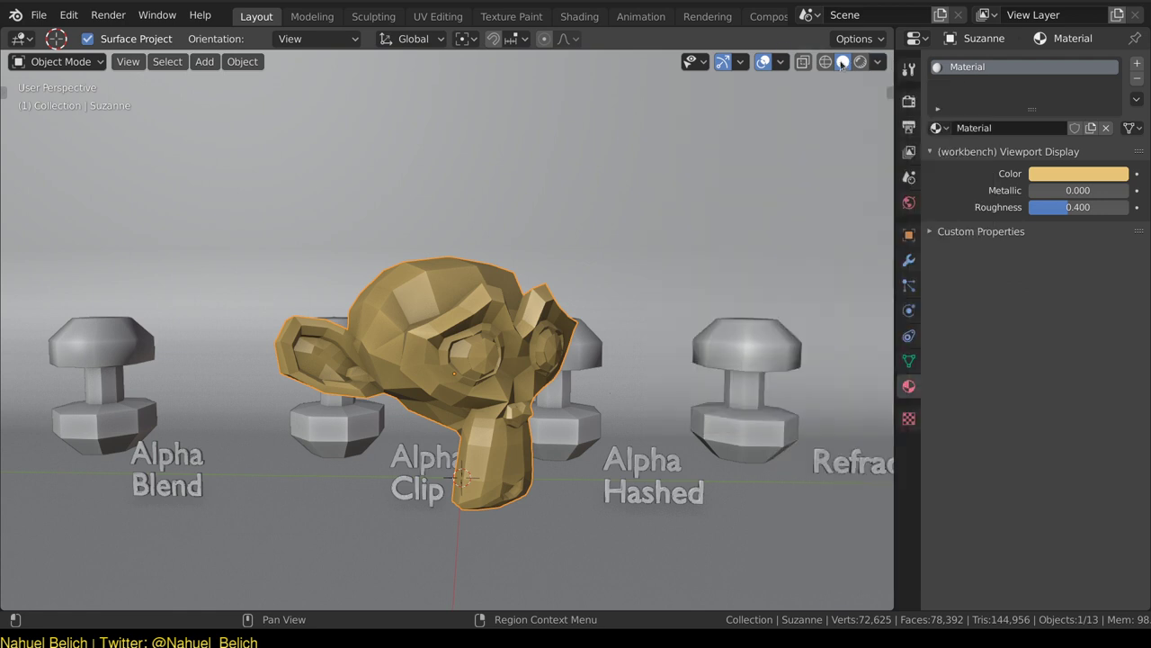
{"action": "left_click", "coordinate": [877, 61]}
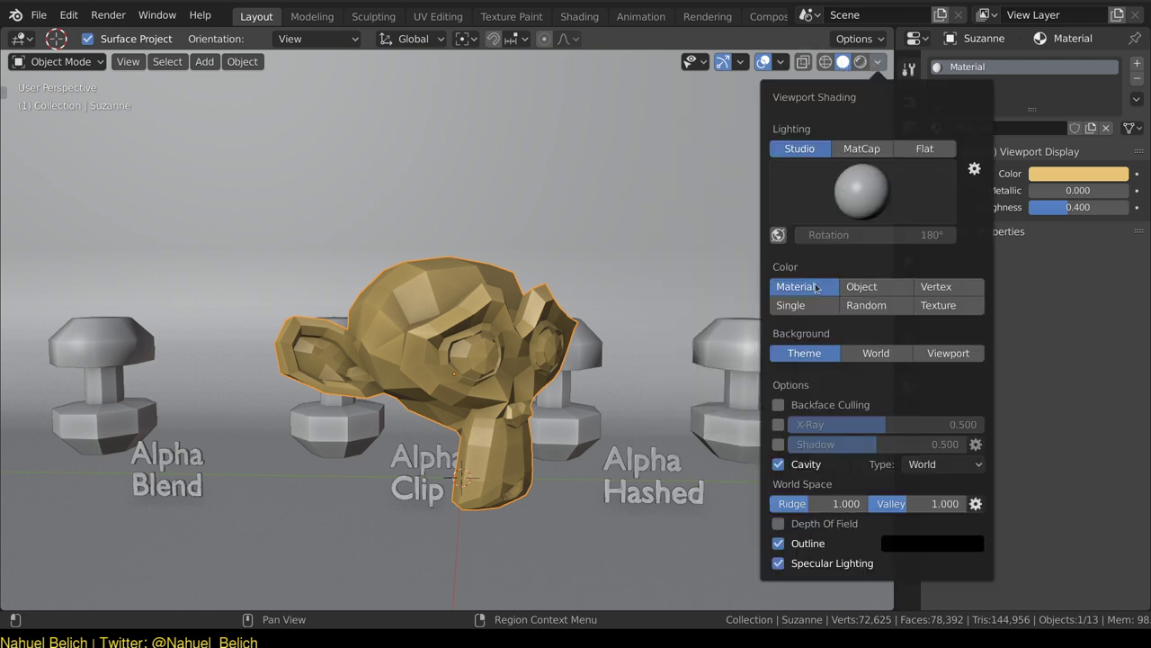
Colour objects by Material in the Workbench render settings and return the viewport to solid shading.
{"action": "left_click", "coordinate": [861, 61]}
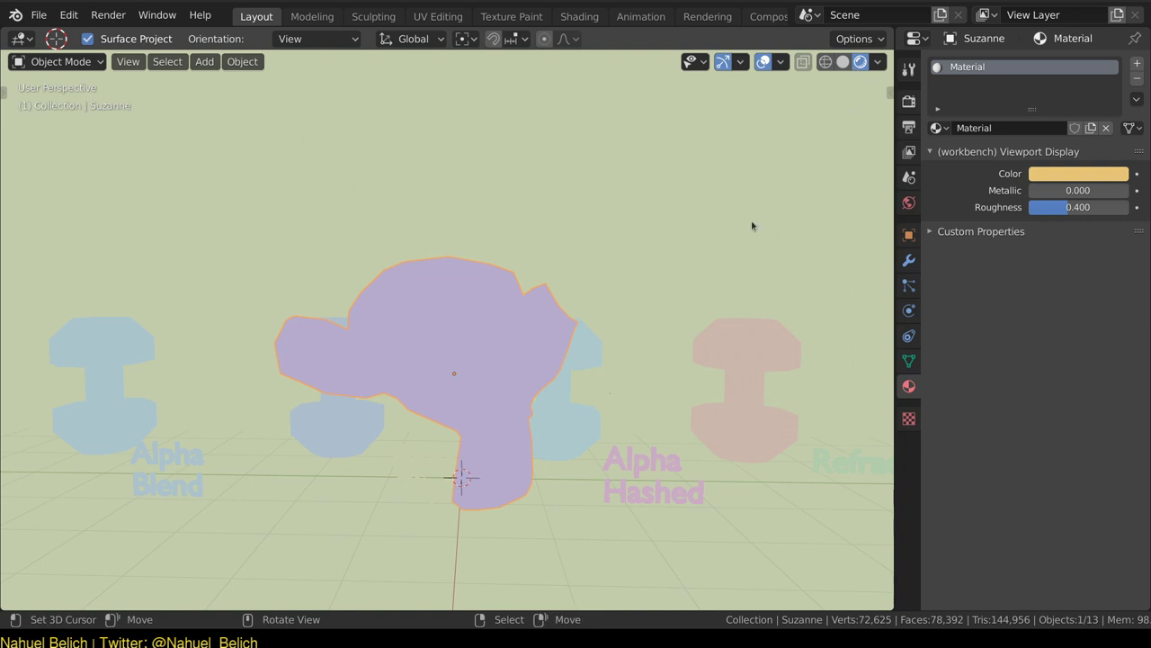
{"action": "left_click", "coordinate": [905, 156]}
{"action": "left_click", "coordinate": [908, 104]}
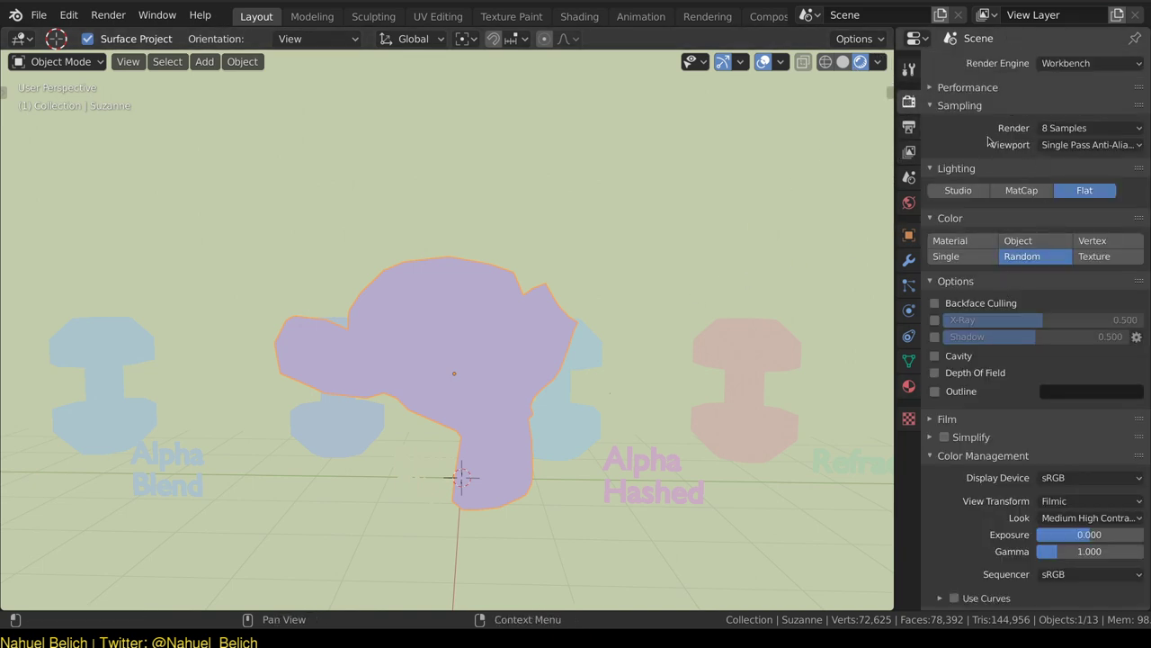
{"action": "left_click", "coordinate": [950, 241]}
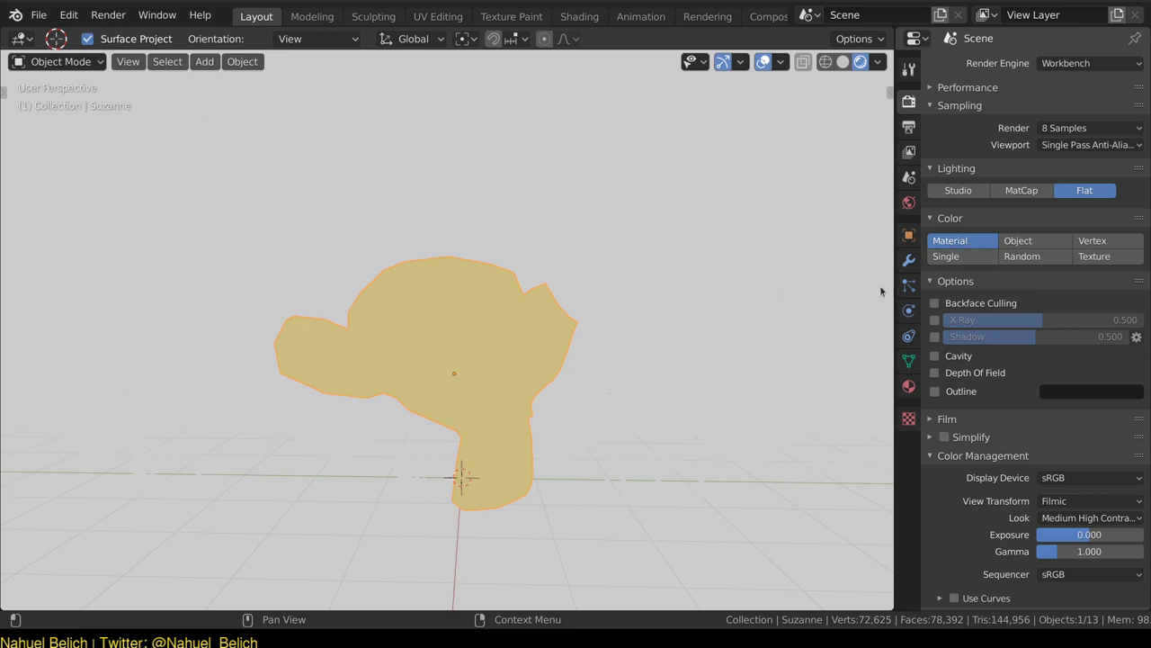
{"action": "left_click", "coordinate": [843, 64]}
Shade Suzanne smooth with Ctrl+2 subdivision, setting Viewport Display Metallic 0 and Roughness 0.067.
{"action": "left_click", "coordinate": [909, 387]}
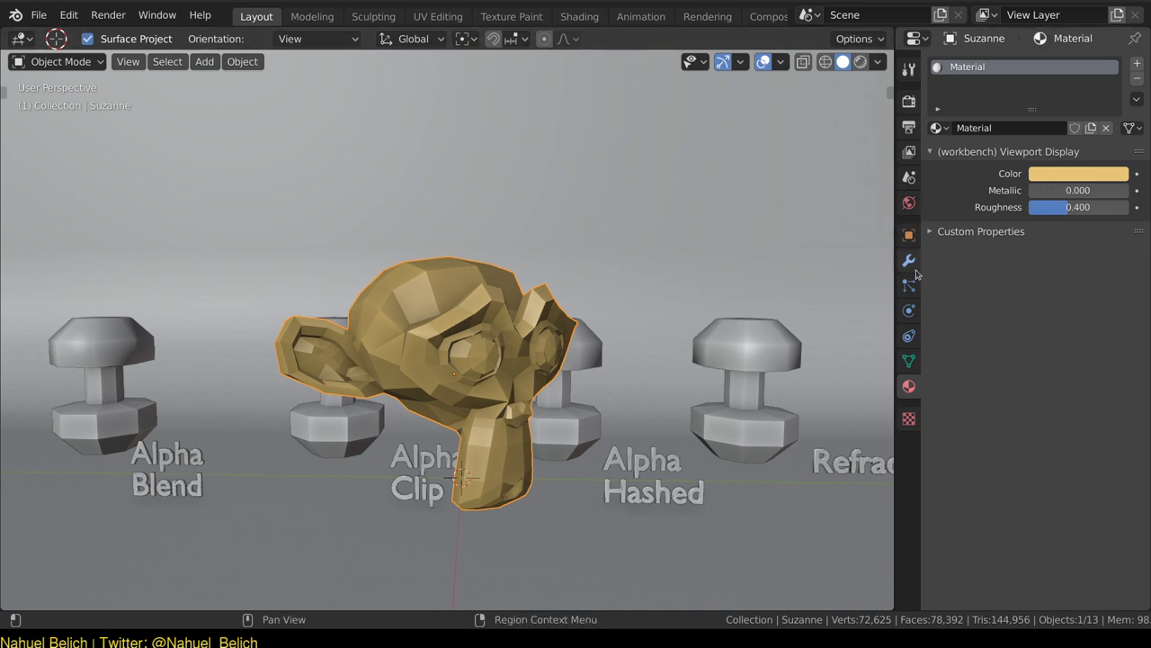
{"action": "mouse_move", "coordinate": [1034, 191]}
{"action": "left_mouse_down"}
{"action": "mouse_move", "coordinate": [1077, 191]}
{"action": "mouse_move", "coordinate": [1080, 208]}
{"action": "left_mouse_up"}
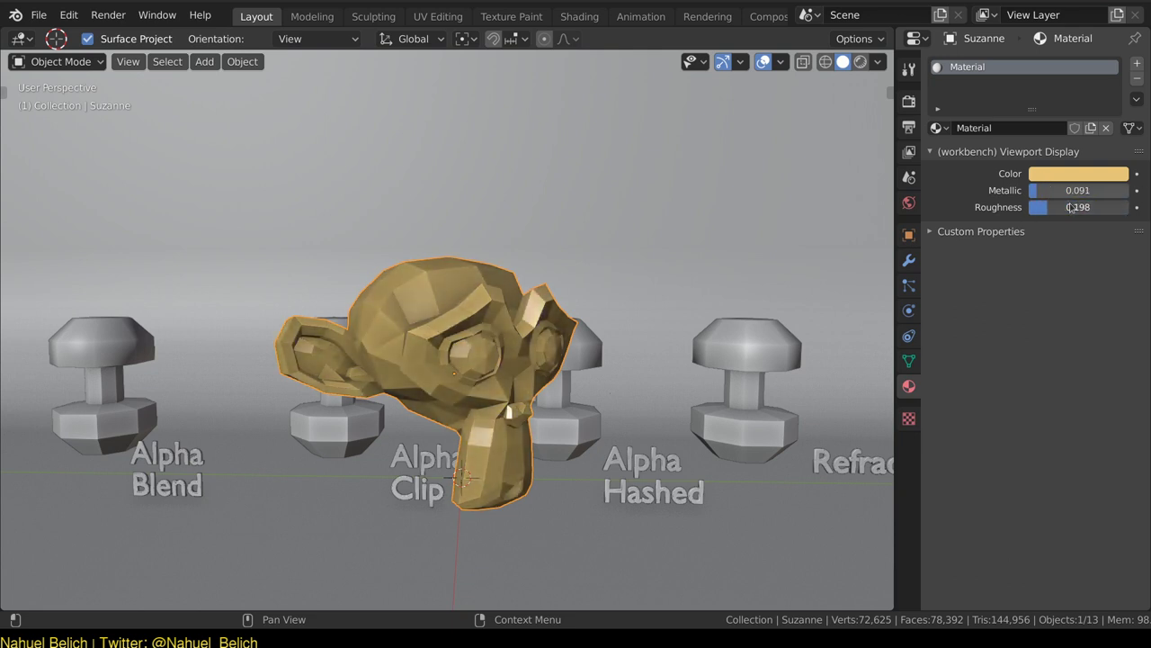
{"action": "right_click", "coordinate": [486, 301]}
{"action": "left_click", "coordinate": [486, 302]}
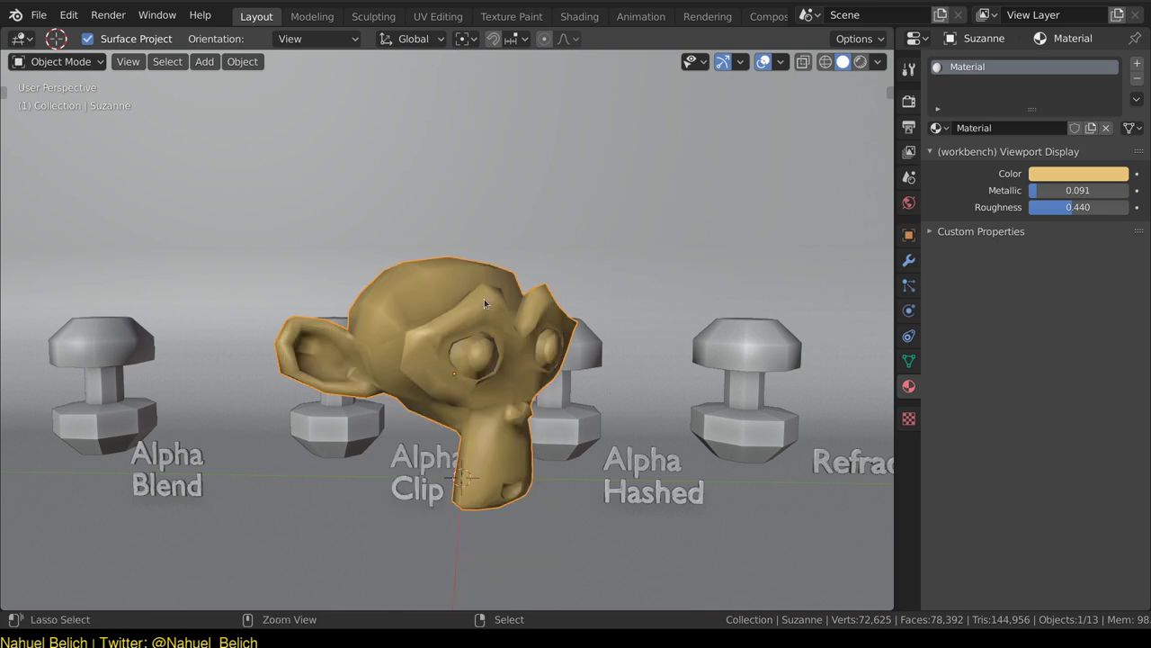
{"action": "key", "text": "ctrl+2"}
{"action": "mouse_move", "coordinate": [1084, 208]}
{"action": "left_mouse_down"}
{"action": "mouse_move", "coordinate": [1054, 208]}
{"action": "mouse_move", "coordinate": [1087, 190]}
{"action": "mouse_move", "coordinate": [1033, 190]}
{"action": "mouse_move", "coordinate": [1034, 208]}
{"action": "left_mouse_up"}
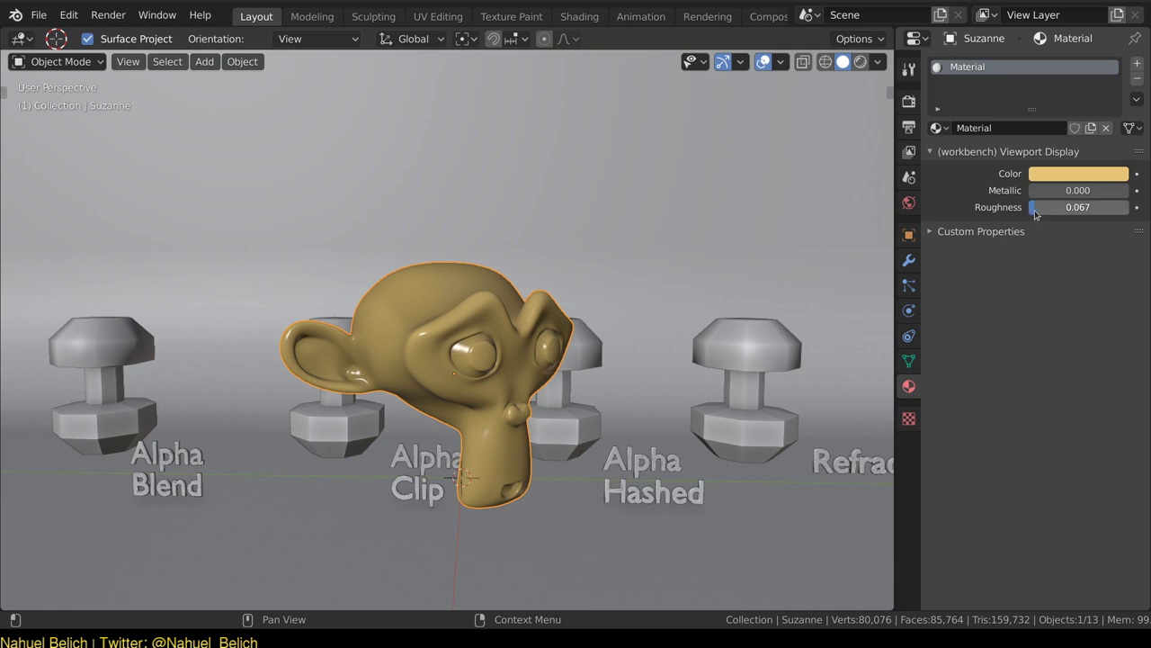
Lower the material's Viewport Display colour alpha to 0.469 and raise Roughness to 0.789.
{"action": "left_click", "coordinate": [1078, 174]}
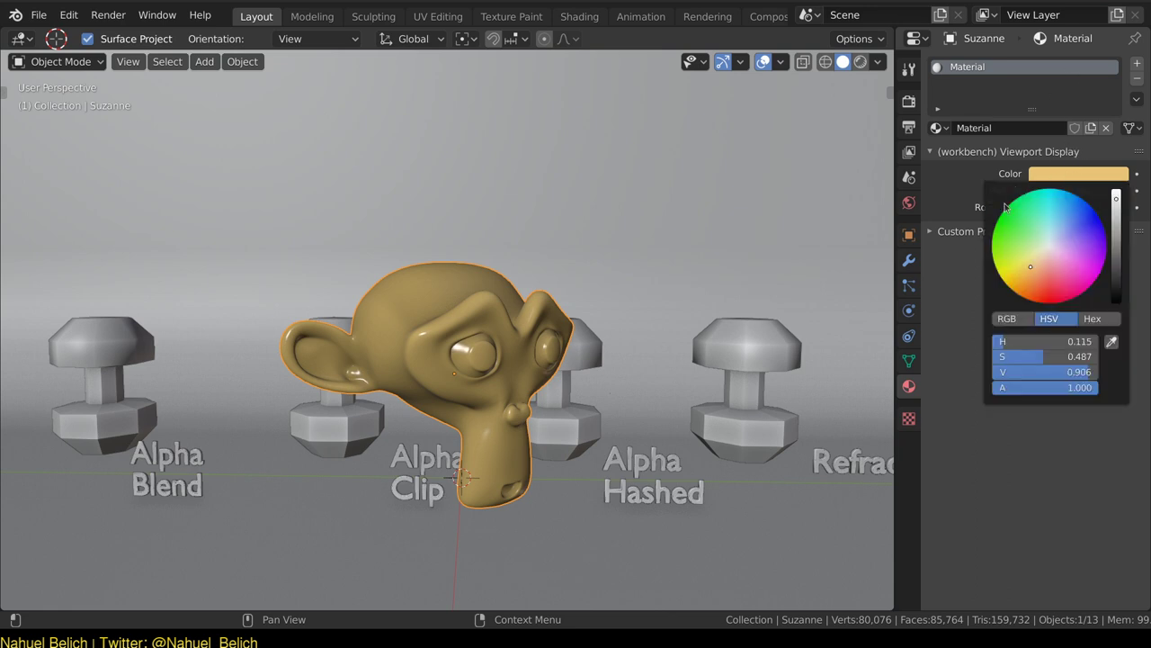
{"action": "left_click", "coordinate": [1072, 179]}
{"action": "mouse_move", "coordinate": [1086, 396]}
{"action": "left_mouse_down"}
{"action": "mouse_move", "coordinate": [1010, 386]}
{"action": "mouse_move", "coordinate": [1032, 394]}
{"action": "left_mouse_up"}
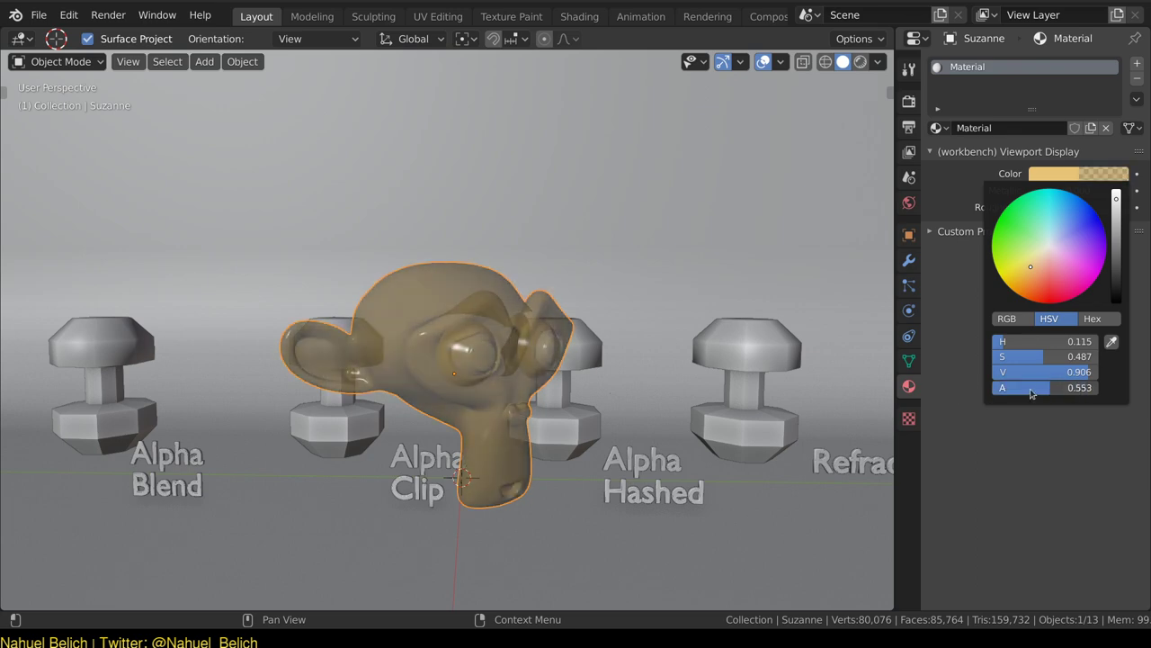
{"action": "mouse_move", "coordinate": [552, 213]}
{"action": "middle_mouse_down"}
{"action": "mouse_move", "coordinate": [430, 342]}
{"action": "mouse_move", "coordinate": [347, 359]}
{"action": "mouse_move", "coordinate": [432, 286]}
{"action": "mouse_move", "coordinate": [409, 291]}
{"action": "middle_mouse_up"}
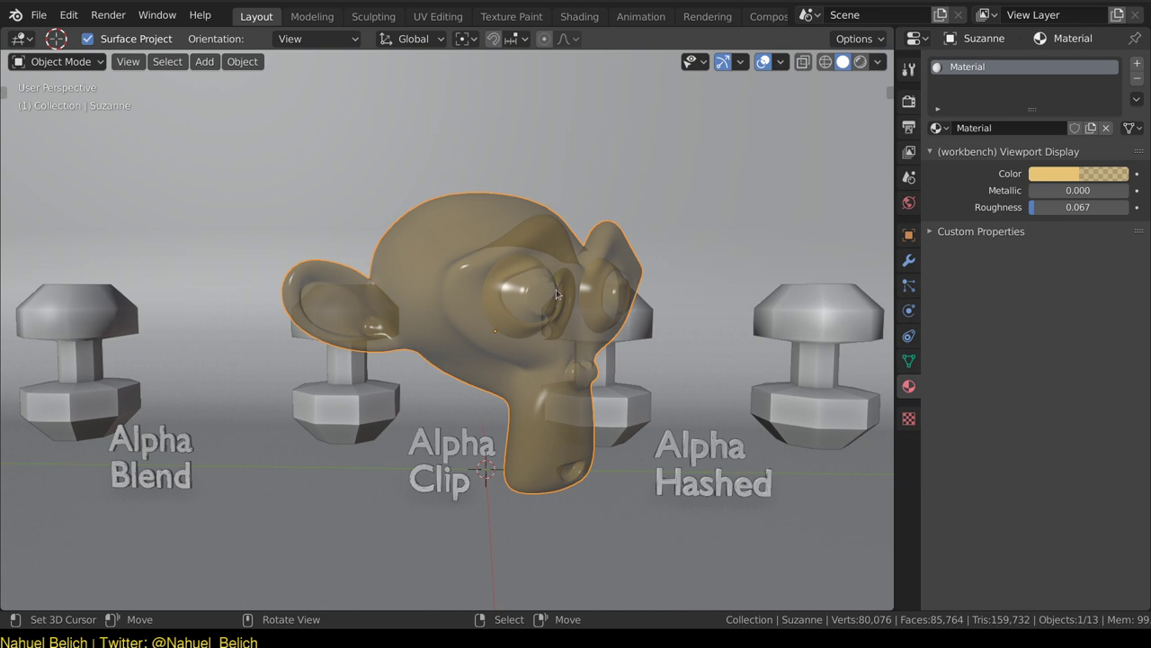
{"action": "mouse_move", "coordinate": [1061, 207]}
{"action": "left_mouse_down"}
{"action": "mouse_move", "coordinate": [1043, 207]}
{"action": "mouse_move", "coordinate": [1111, 207]}
{"action": "left_mouse_up"}
{"action": "left_click", "coordinate": [1102, 175]}
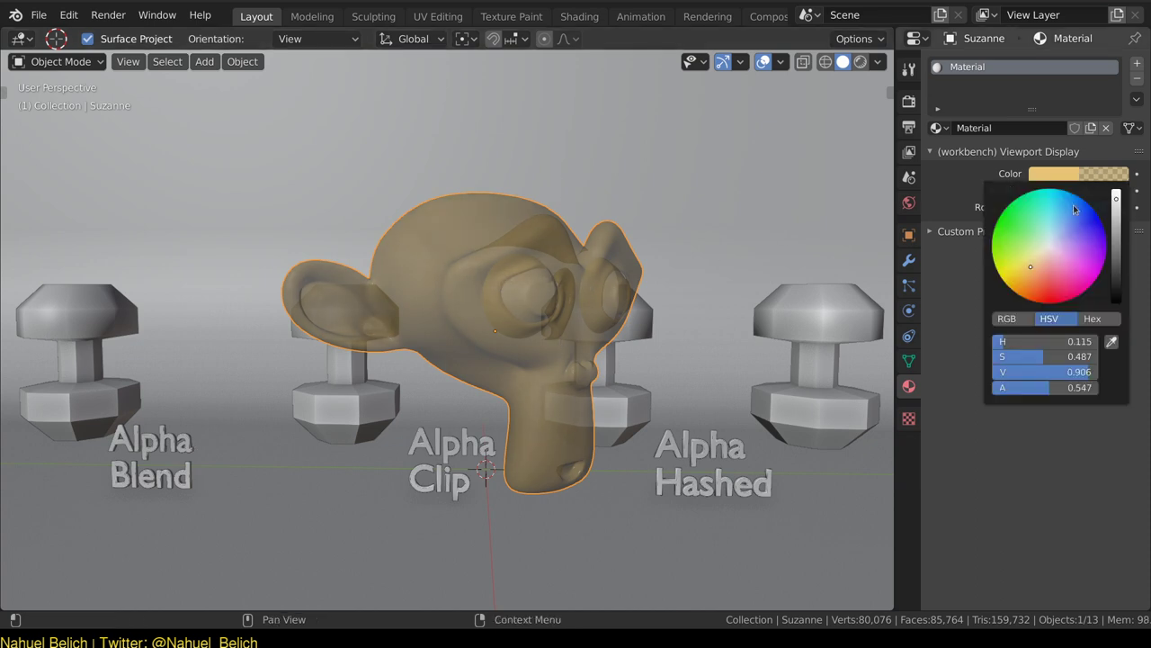
{"action": "mouse_move", "coordinate": [1049, 388]}
{"action": "left_mouse_down"}
{"action": "mouse_move", "coordinate": [1016, 388]}
{"action": "mouse_move", "coordinate": [1093, 387]}
{"action": "mouse_move", "coordinate": [1049, 388]}
{"action": "left_mouse_up"}
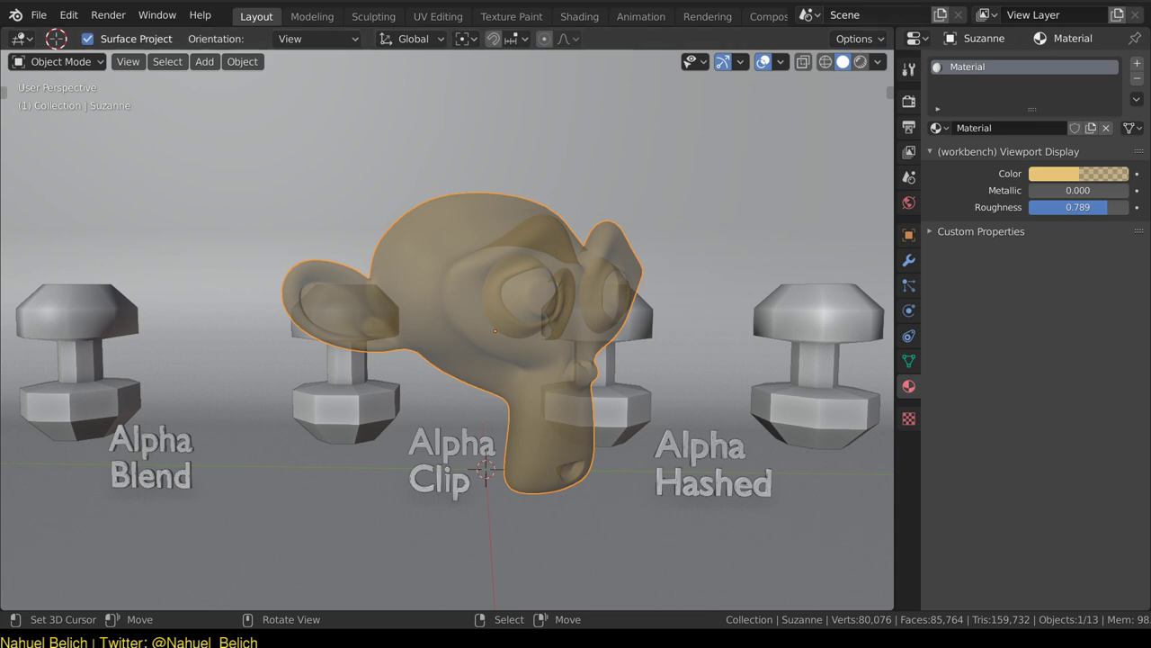
{"action": "left_click", "coordinate": [878, 61]}
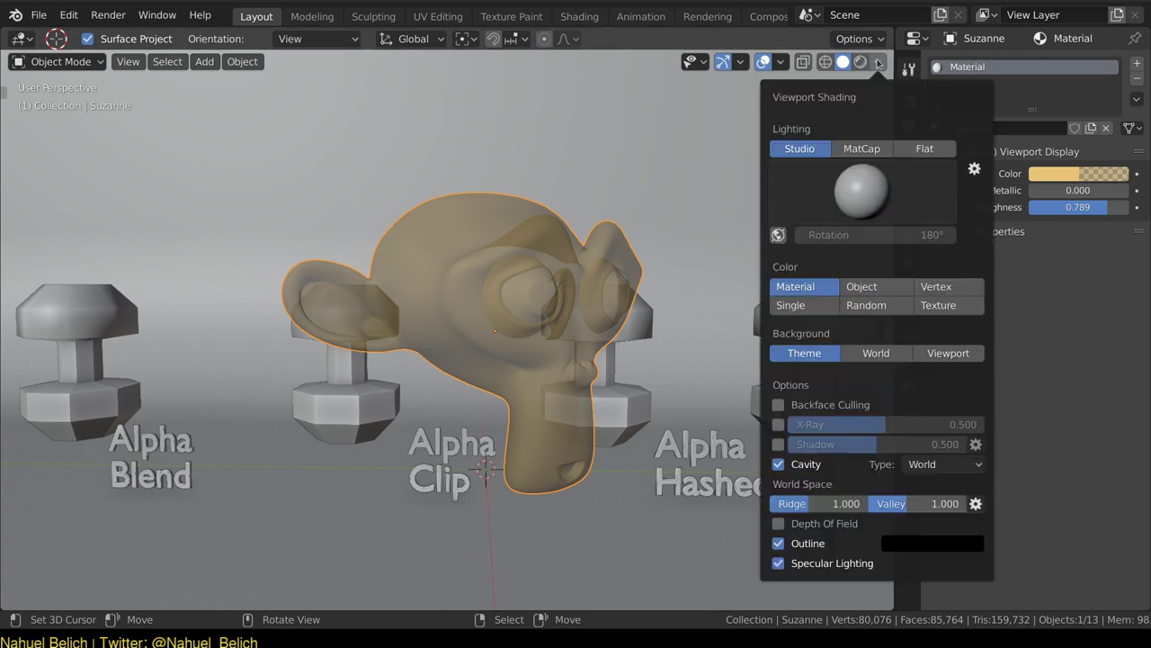
Switch viewport colour to Object and give Suzanne a pale pink object Viewport Display colour.
{"action": "left_click", "coordinate": [880, 286]}
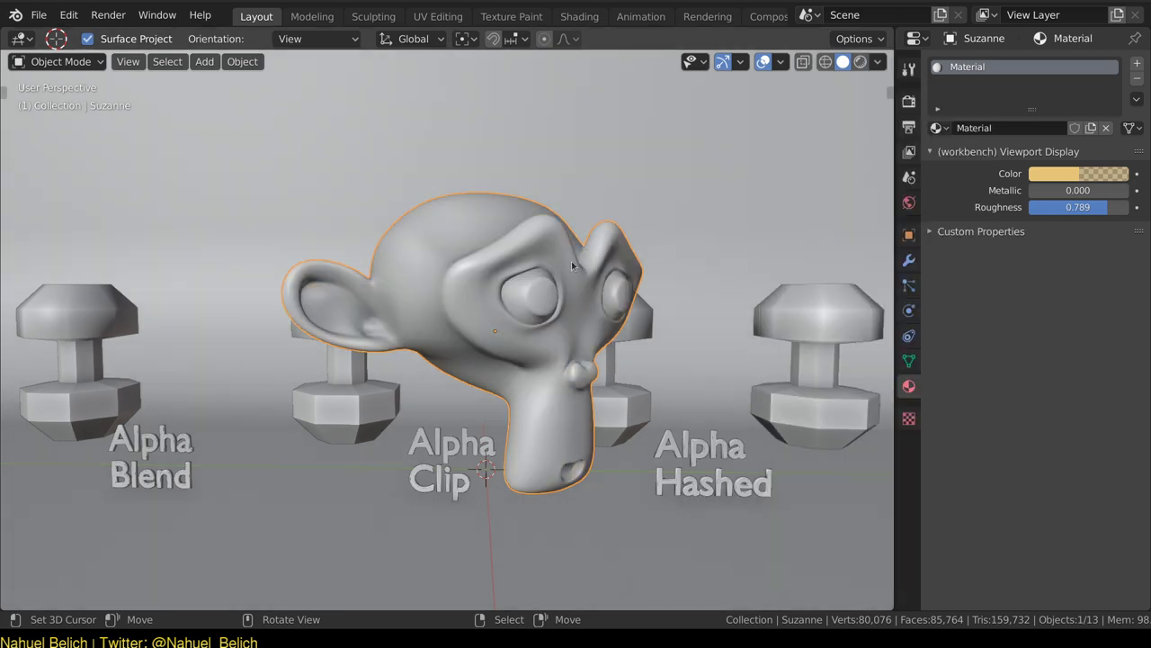
{"action": "left_click", "coordinate": [909, 235]}
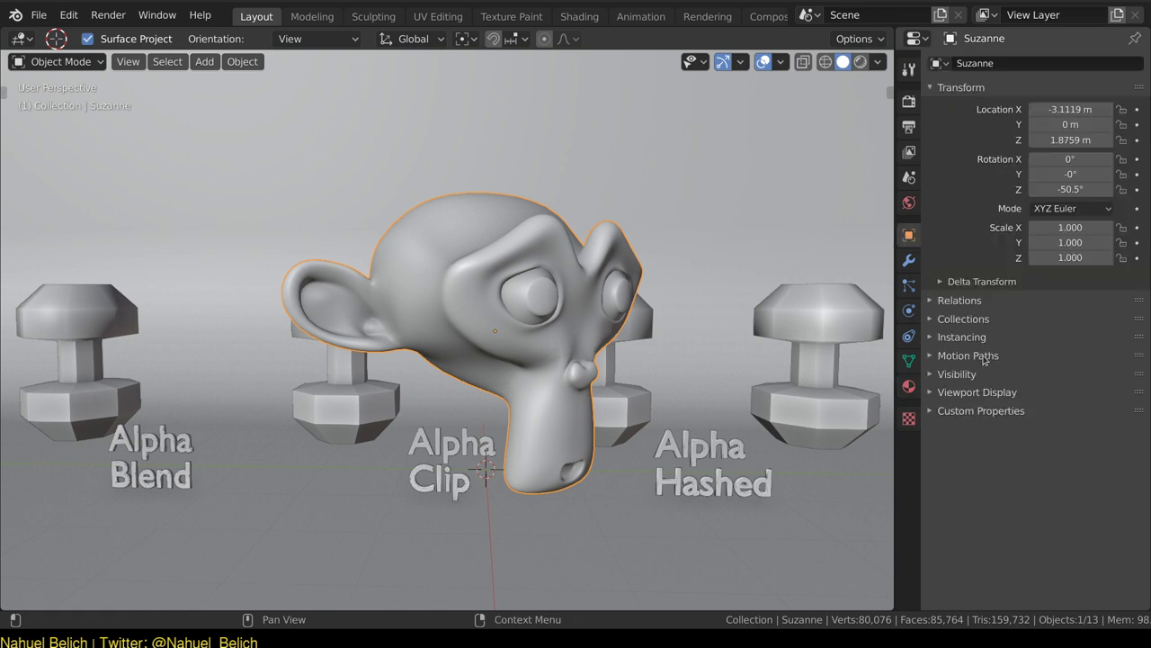
{"action": "left_click", "coordinate": [962, 376]}
{"action": "left_click", "coordinate": [964, 374]}
{"action": "left_click", "coordinate": [969, 393]}
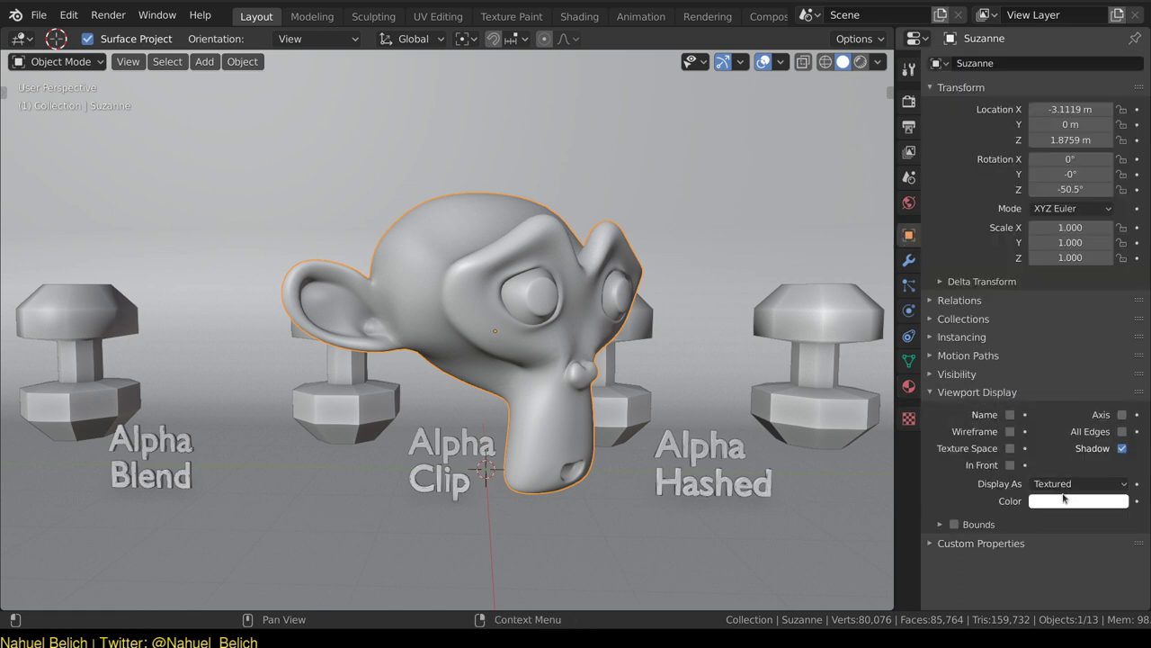
{"action": "left_click", "coordinate": [1070, 501]}
{"action": "left_click", "coordinate": [1056, 379]}
{"action": "left_click", "coordinate": [1034, 373]}
{"action": "left_click", "coordinate": [1080, 356]}
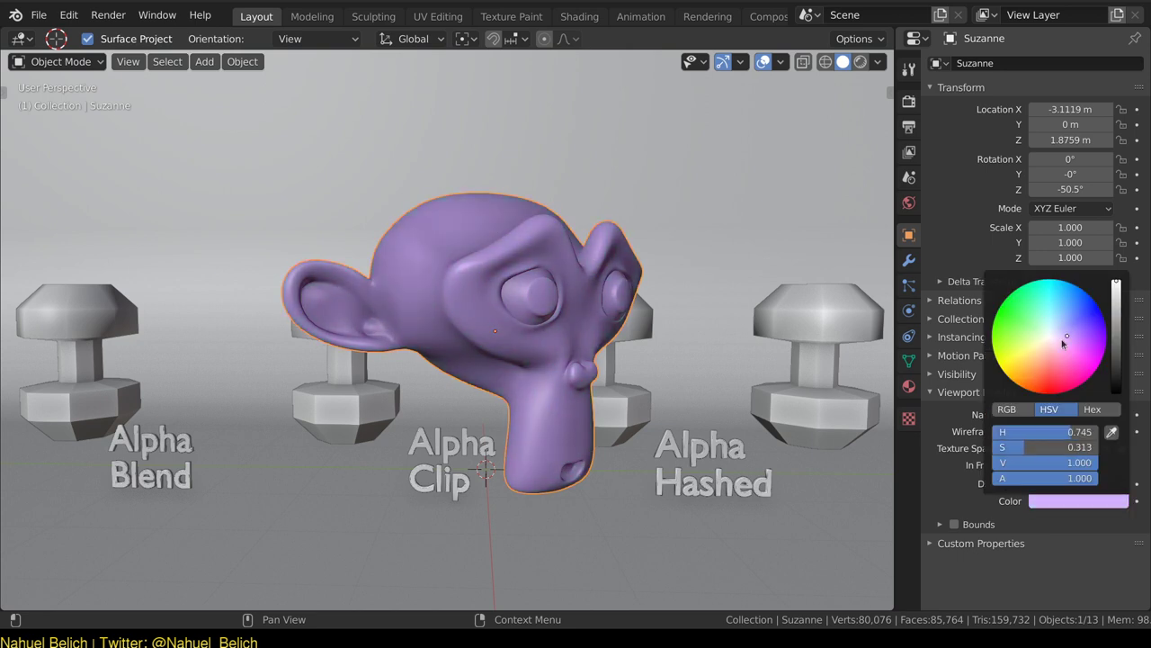
{"action": "left_click", "coordinate": [1056, 343]}
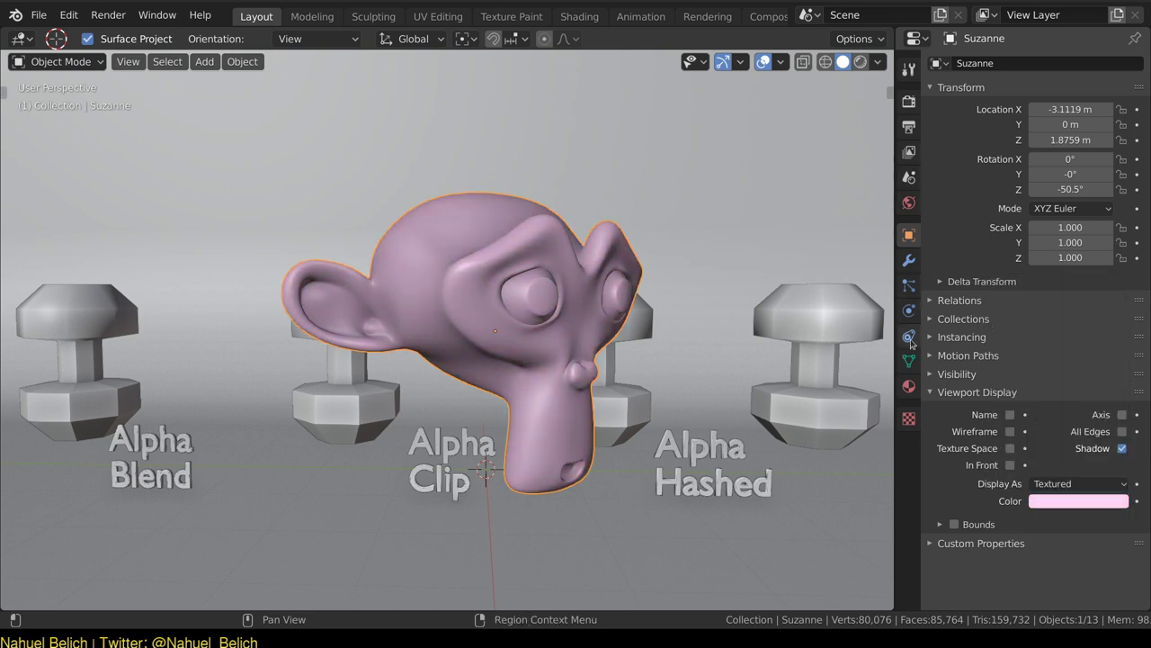
Lower the pale pink object colour's alpha to 0.547 for semi-transparency.
{"action": "left_click", "coordinate": [909, 385]}
{"action": "left_click", "coordinate": [908, 235]}
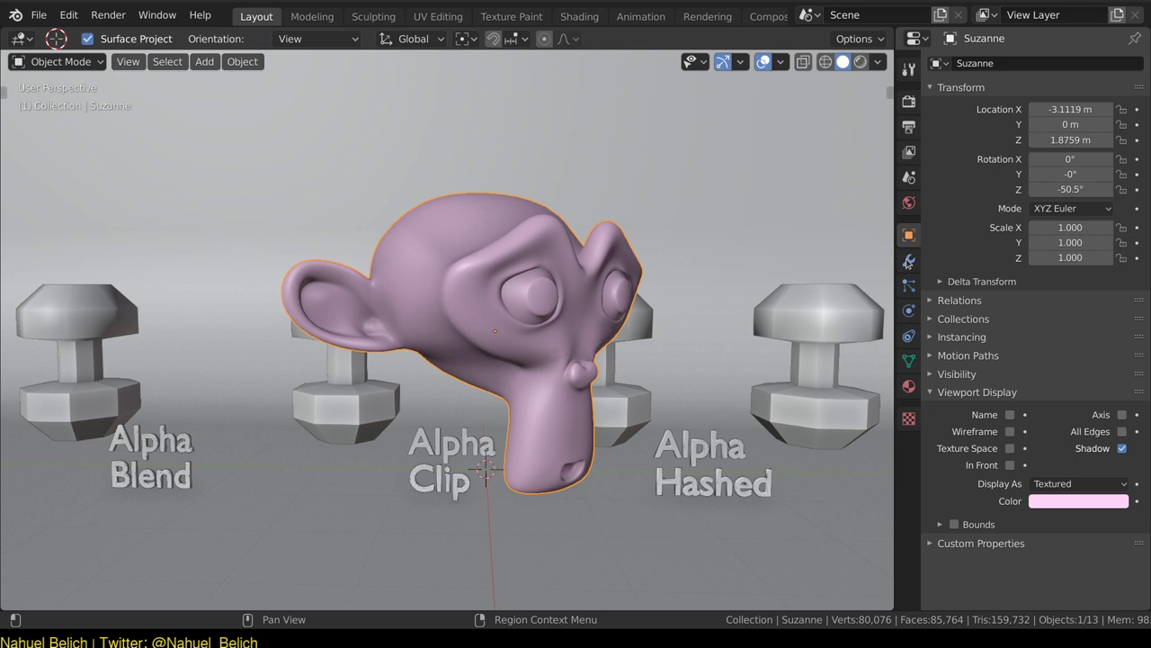
{"action": "left_click", "coordinate": [909, 385]}
{"action": "left_click", "coordinate": [909, 236]}
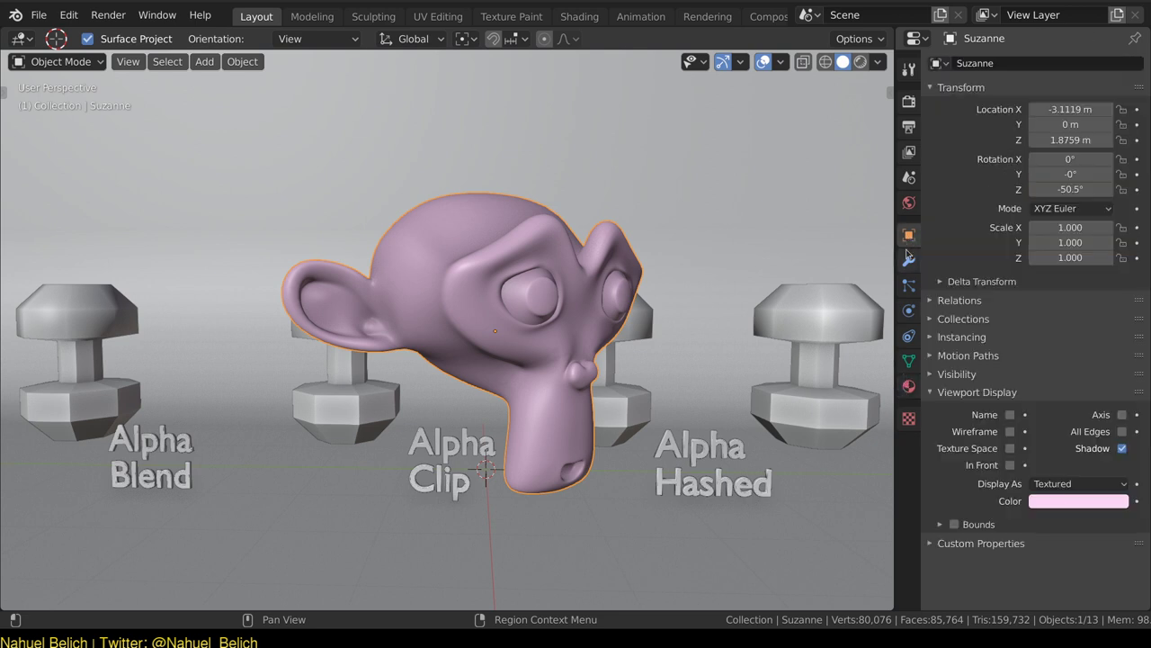
{"action": "left_click", "coordinate": [1078, 501]}
{"action": "left_click_drag", "start_coordinate": [1065, 476], "coordinate": [1052, 478]}
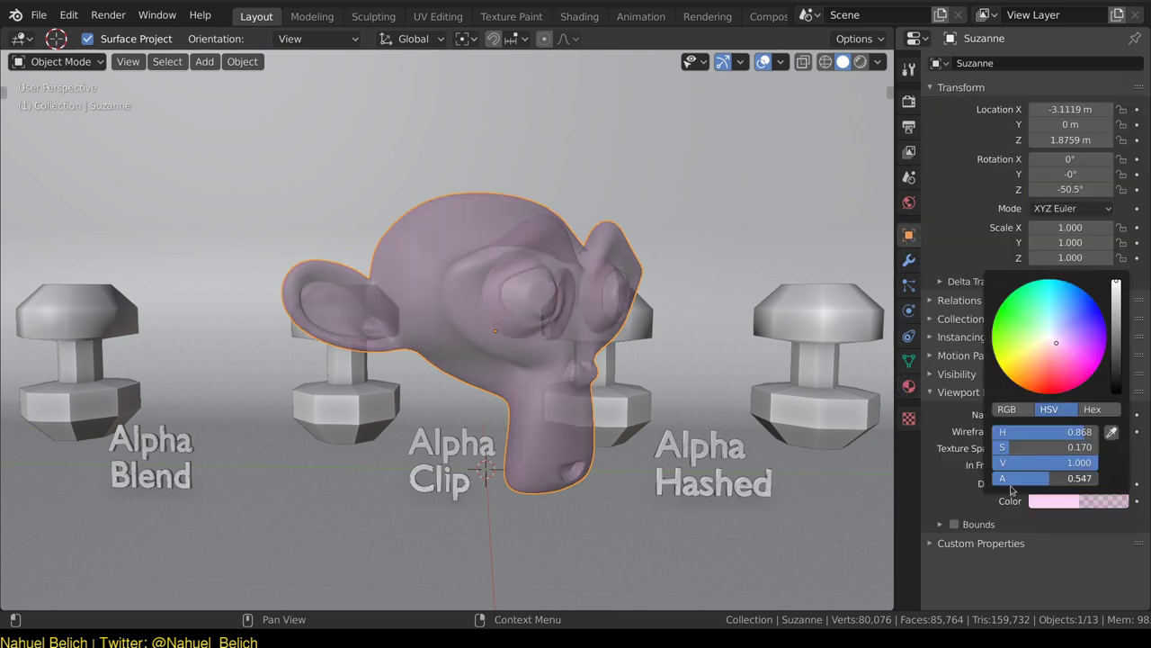
{"action": "left_click", "coordinate": [903, 392]}
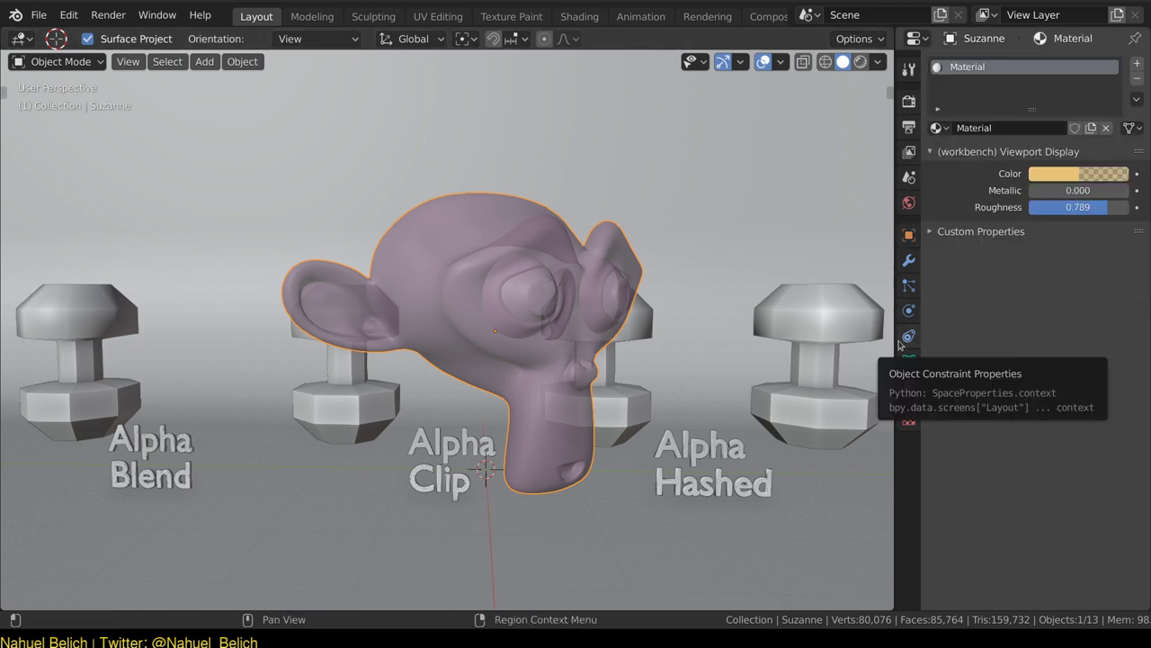
Set the viewport colour back to Material and restore the material colour alpha to 1.000.
{"action": "left_click", "coordinate": [878, 62]}
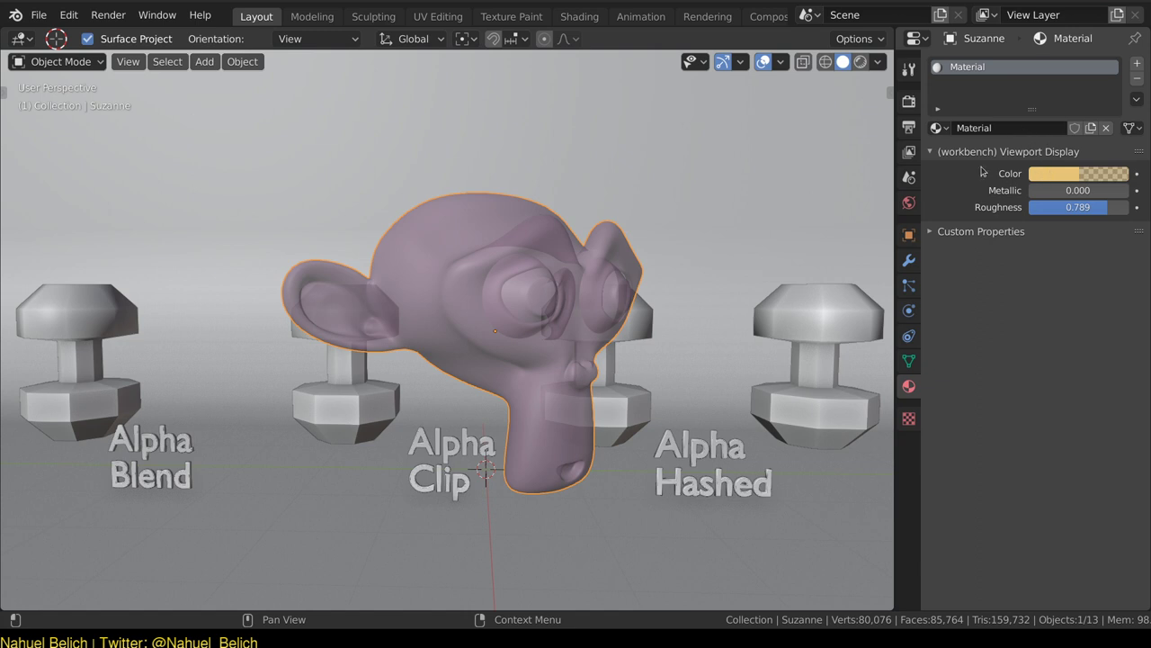
{"action": "left_click", "coordinate": [878, 63]}
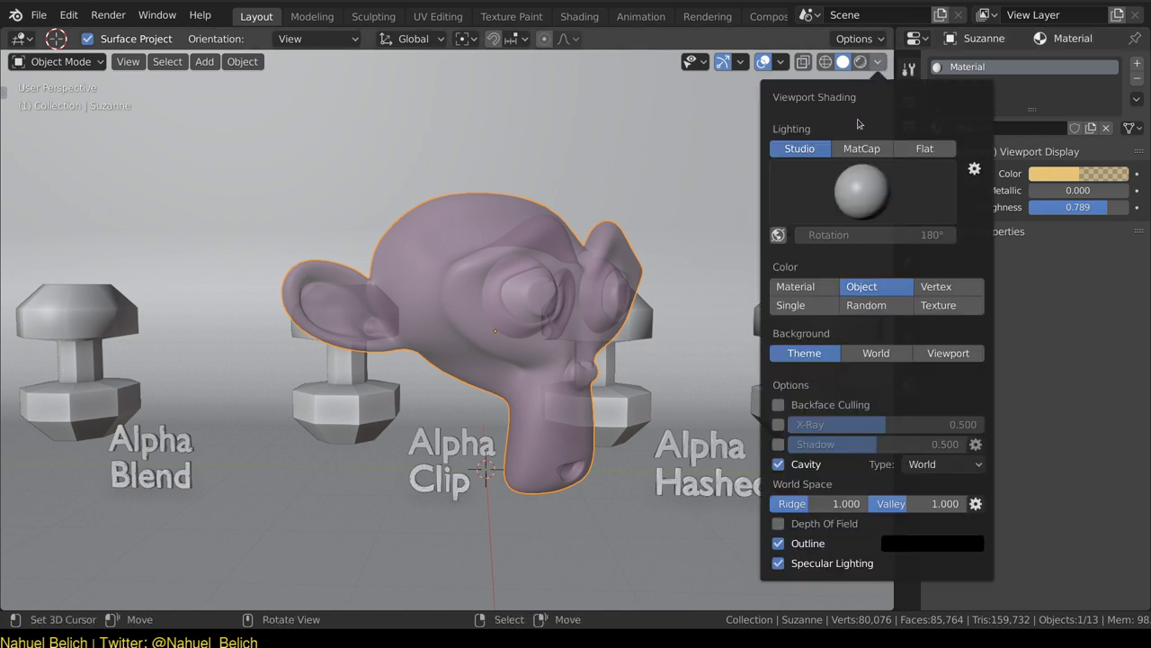
{"action": "left_click", "coordinate": [809, 288]}
{"action": "left_click", "coordinate": [1081, 173]}
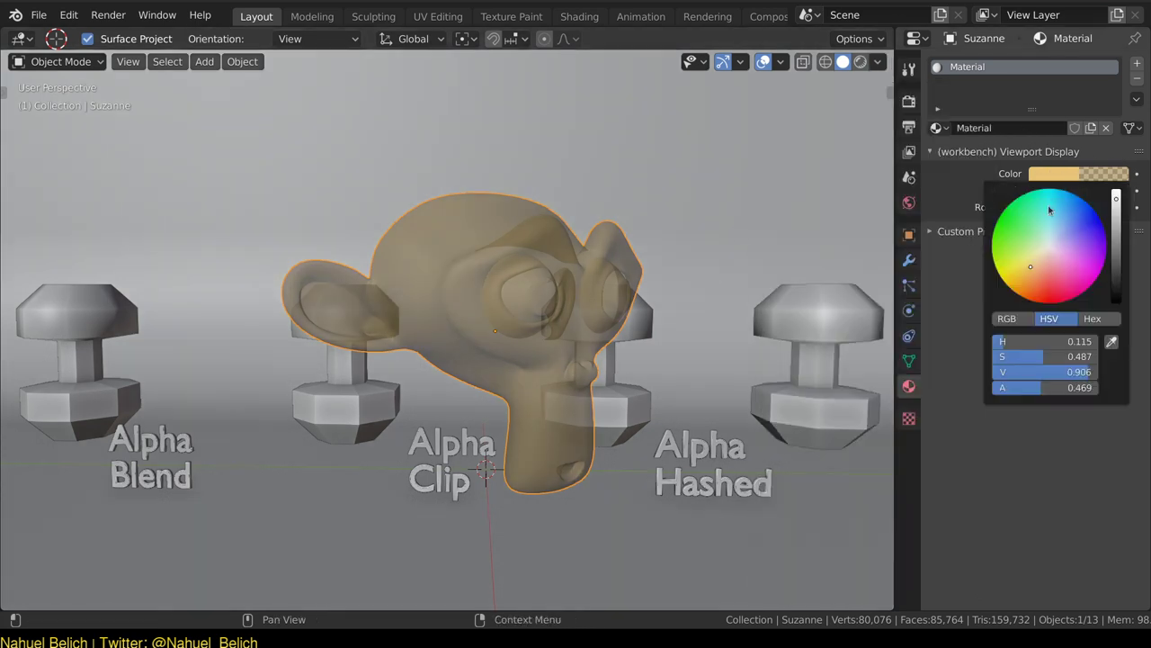
{"action": "left_click_drag", "start_coordinate": [1052, 387], "coordinate": [1133, 385]}
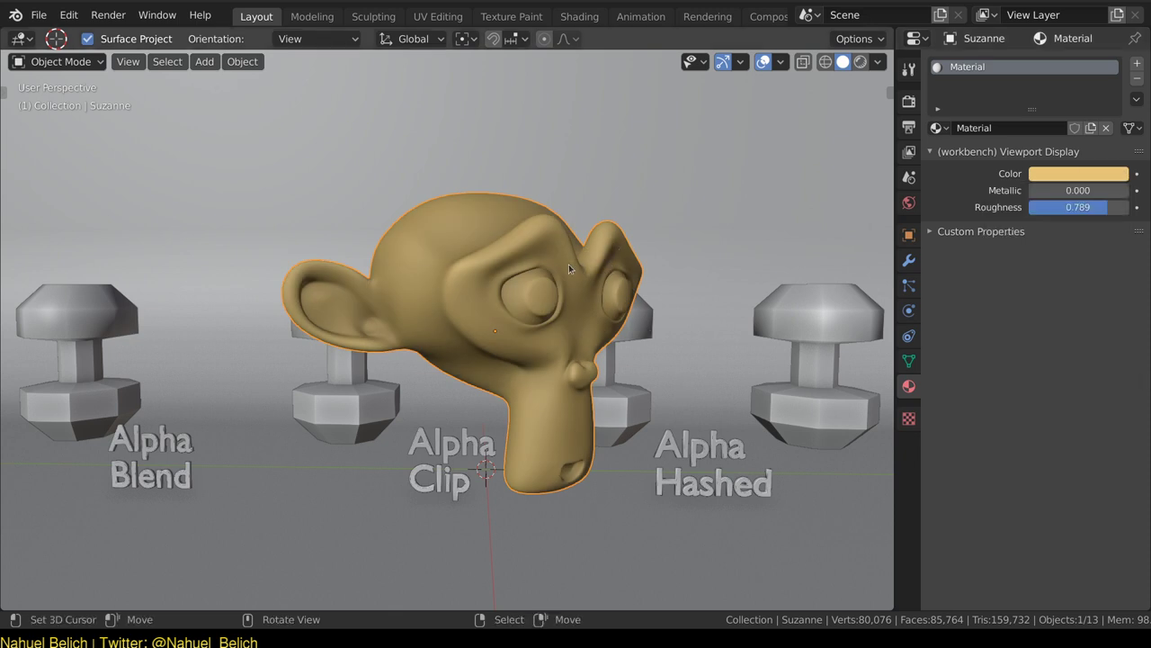
{"action": "middle_click_drag", "start_coordinate": [591, 323], "coordinate": [577, 355]}
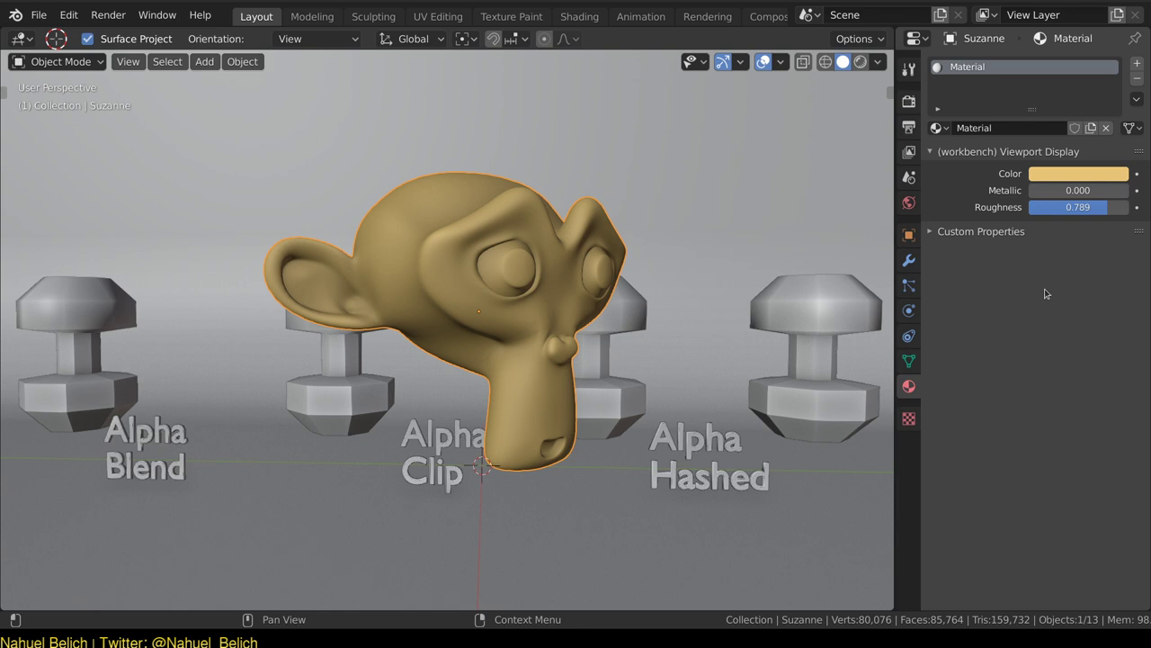
Try several material colour alpha values, from about 0.687 up to fully opaque.
{"action": "left_click", "coordinate": [1076, 175]}
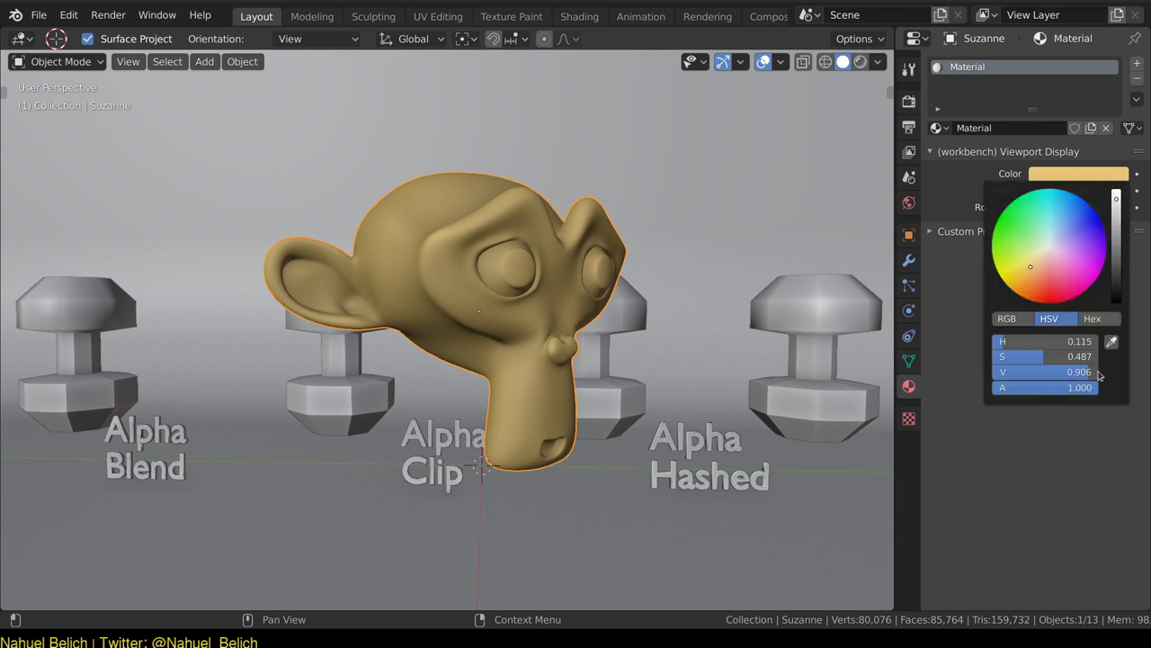
{"action": "left_click_drag", "start_coordinate": [1087, 388], "coordinate": [1043, 389]}
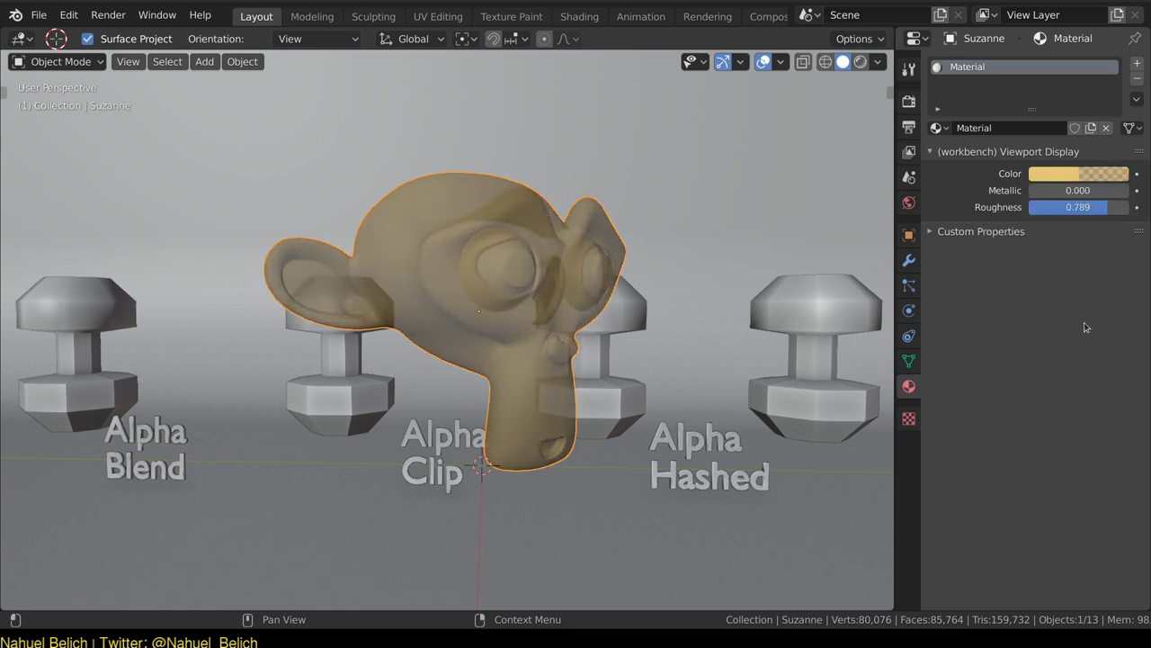
{"action": "left_click", "coordinate": [1096, 176]}
{"action": "left_click", "coordinate": [1097, 176]}
{"action": "left_click_drag", "start_coordinate": [1089, 387], "coordinate": [1090, 393]}
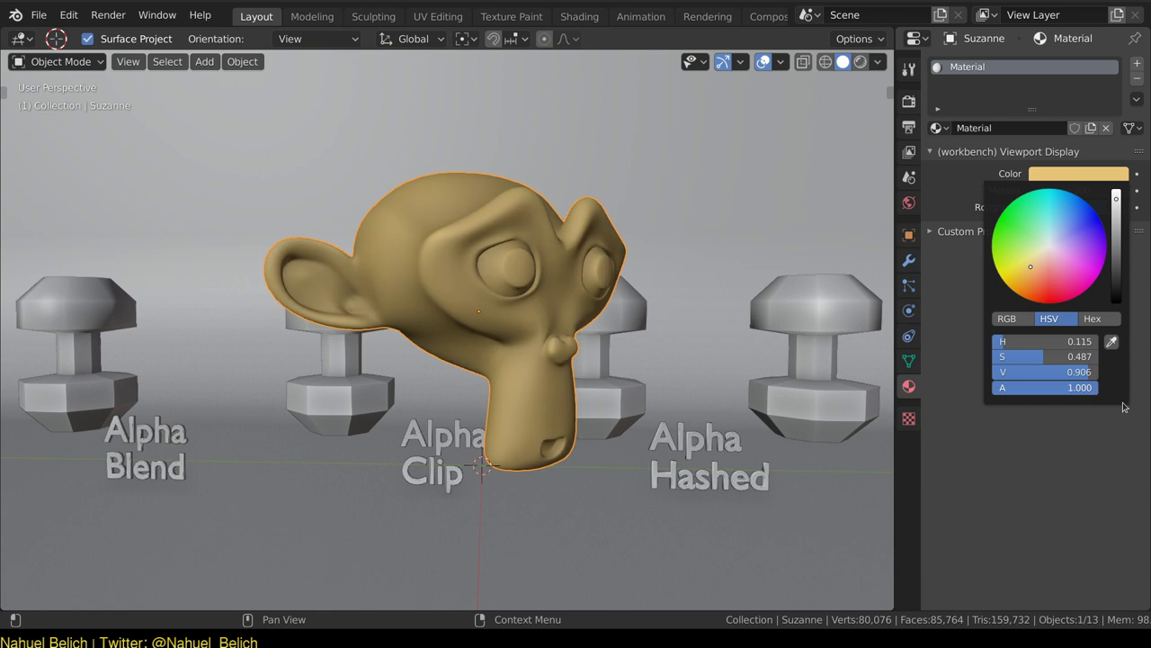
{"action": "mouse_move", "coordinate": [1123, 406]}
{"action": "left_mouse_down"}
{"action": "mouse_move", "coordinate": [1111, 415]}
{"action": "mouse_move", "coordinate": [1100, 403]}
{"action": "left_mouse_up"}
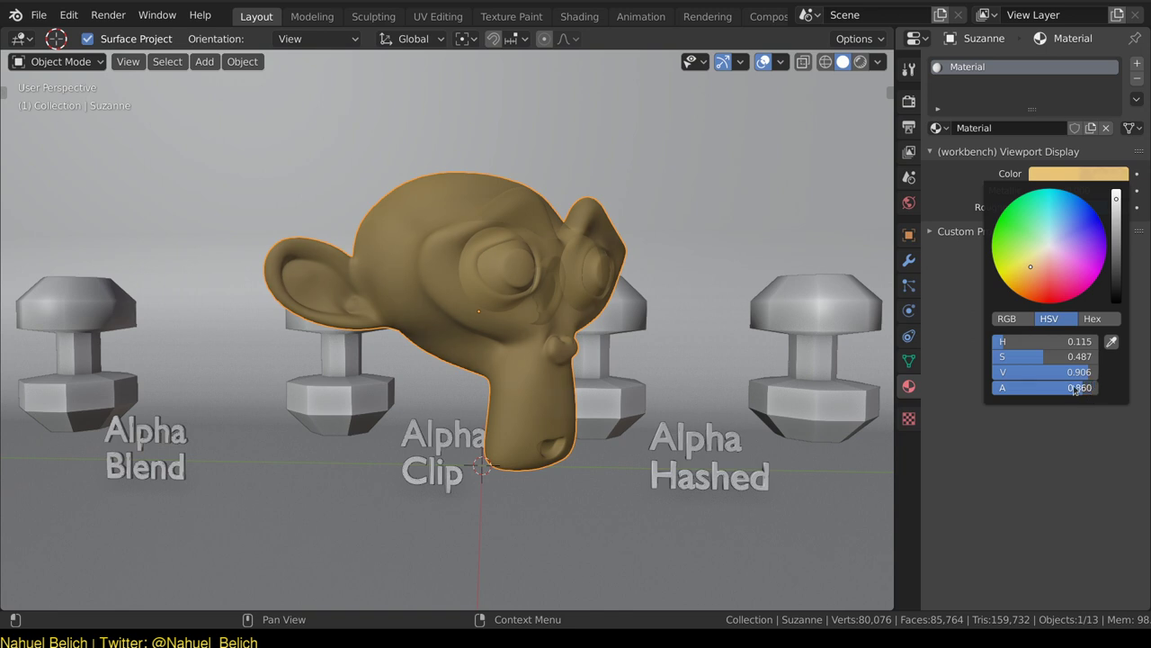
{"action": "mouse_move", "coordinate": [1074, 388]}
{"action": "left_mouse_down"}
{"action": "mouse_move", "coordinate": [1043, 393]}
{"action": "mouse_move", "coordinate": [1108, 392]}
{"action": "mouse_move", "coordinate": [1074, 390]}
{"action": "left_mouse_up"}
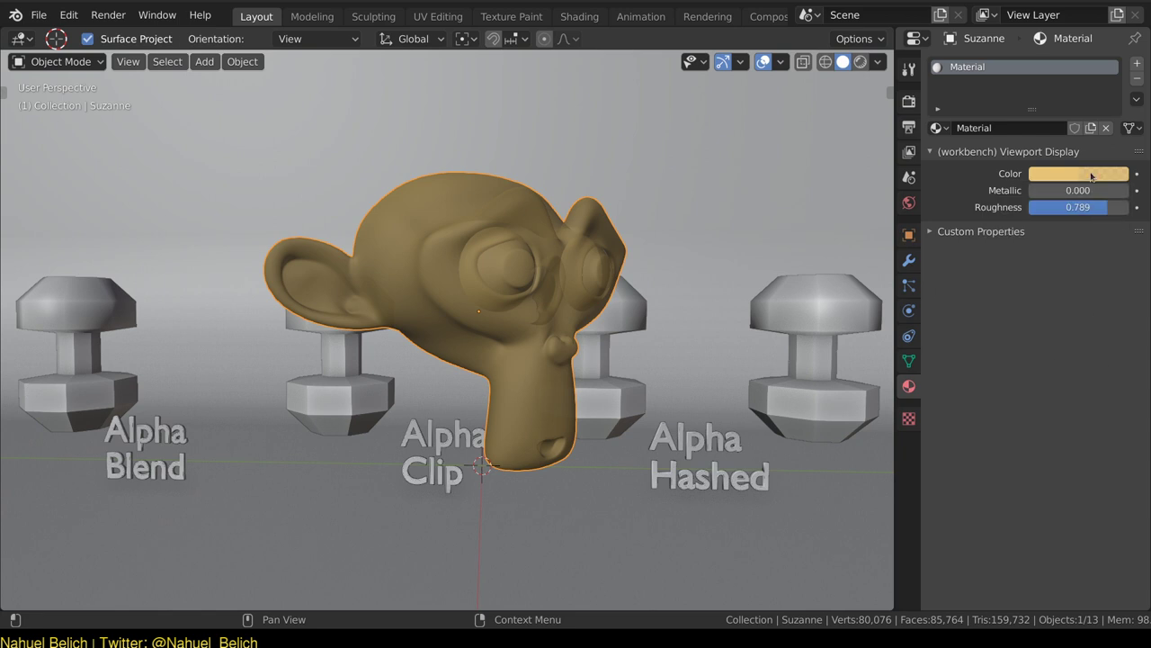
{"action": "left_click", "coordinate": [1099, 173]}
{"action": "left_click_drag", "start_coordinate": [1096, 388], "coordinate": [1117, 389]}
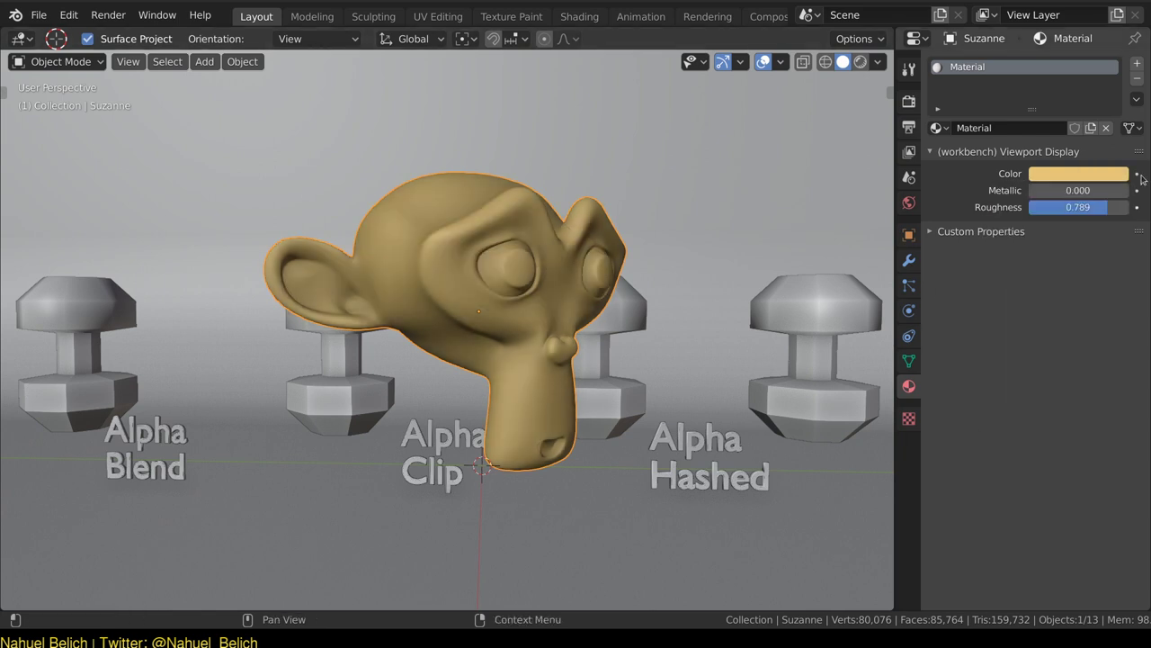
Settle the material's Viewport Display colour alpha at about 0.408.
{"action": "left_click", "coordinate": [1120, 176]}
{"action": "mouse_move", "coordinate": [1088, 387]}
{"action": "left_mouse_down"}
{"action": "mouse_move", "coordinate": [1058, 387]}
{"action": "mouse_move", "coordinate": [1116, 389]}
{"action": "left_mouse_up"}
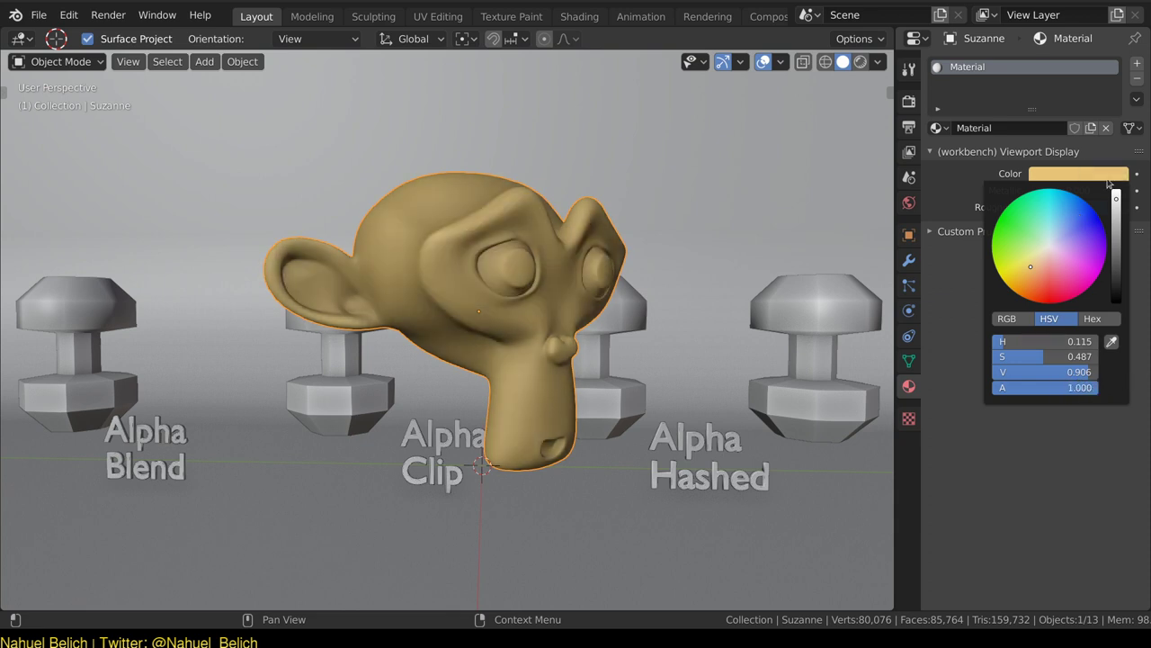
{"action": "left_click", "coordinate": [1083, 176]}
{"action": "left_click_drag", "start_coordinate": [1091, 394], "coordinate": [1041, 392]}
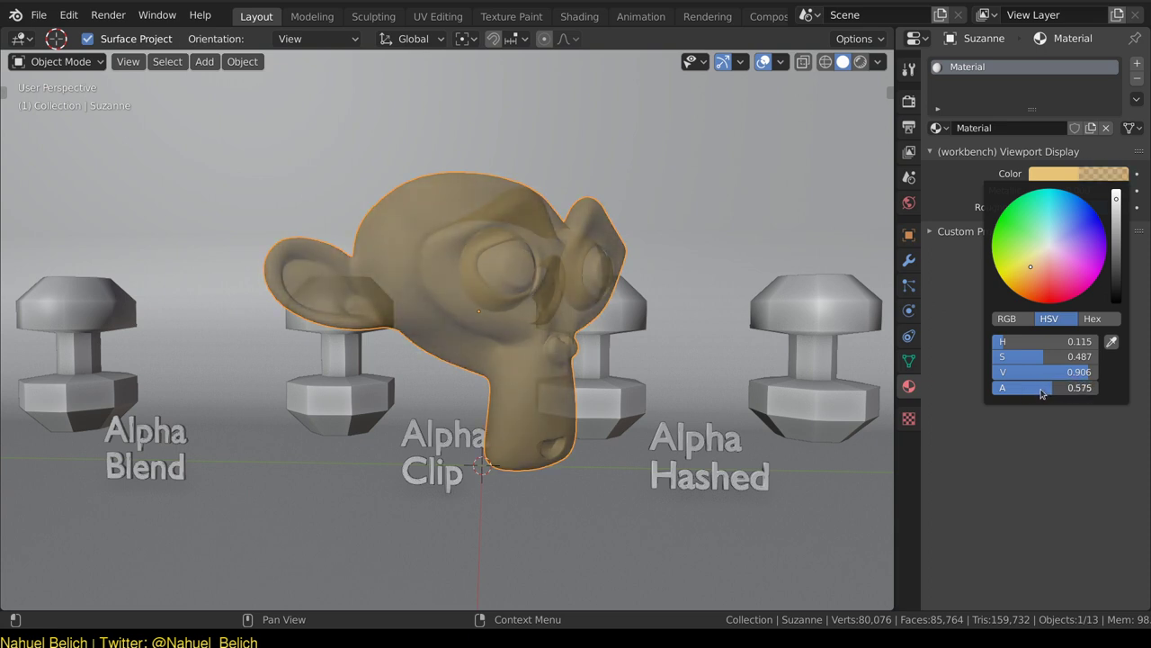
{"action": "left_click_drag", "start_coordinate": [1041, 392], "coordinate": [1107, 401]}
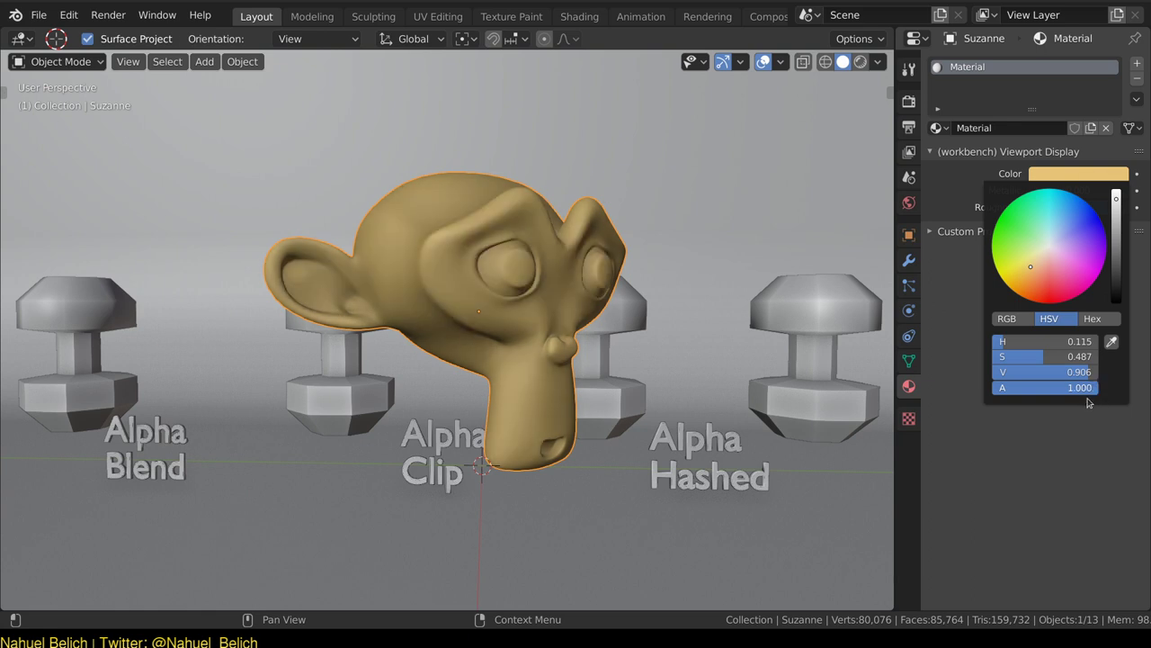
{"action": "left_click_drag", "start_coordinate": [1088, 402], "coordinate": [1101, 399]}
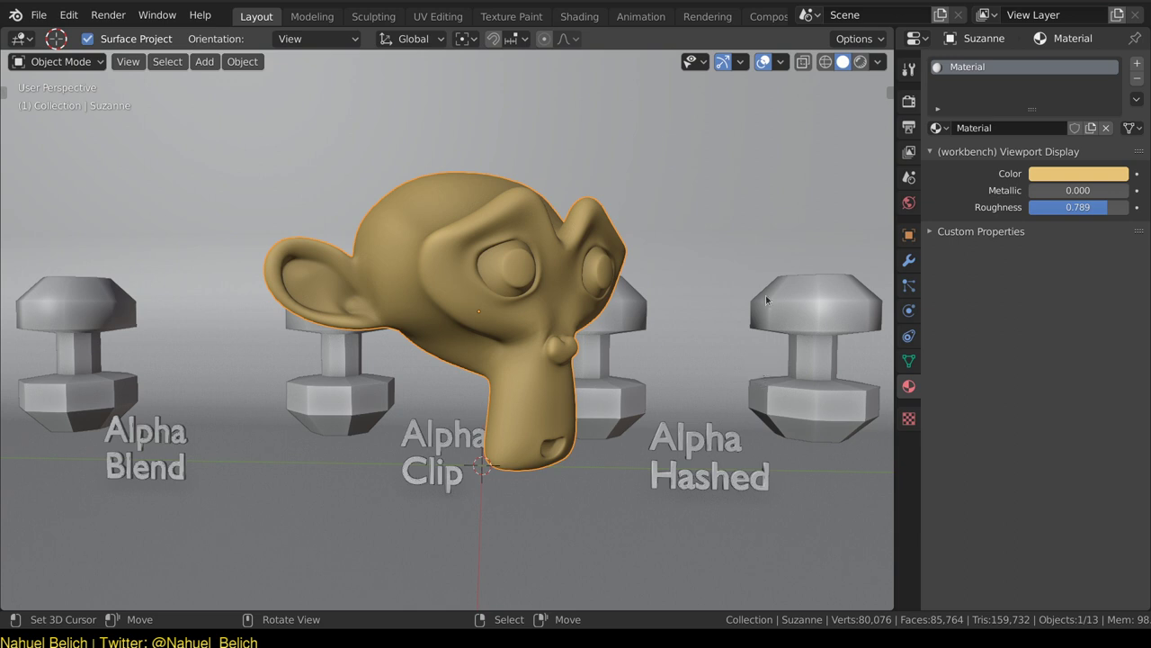
{"action": "left_click", "coordinate": [953, 231]}
{"action": "left_click", "coordinate": [1076, 175]}
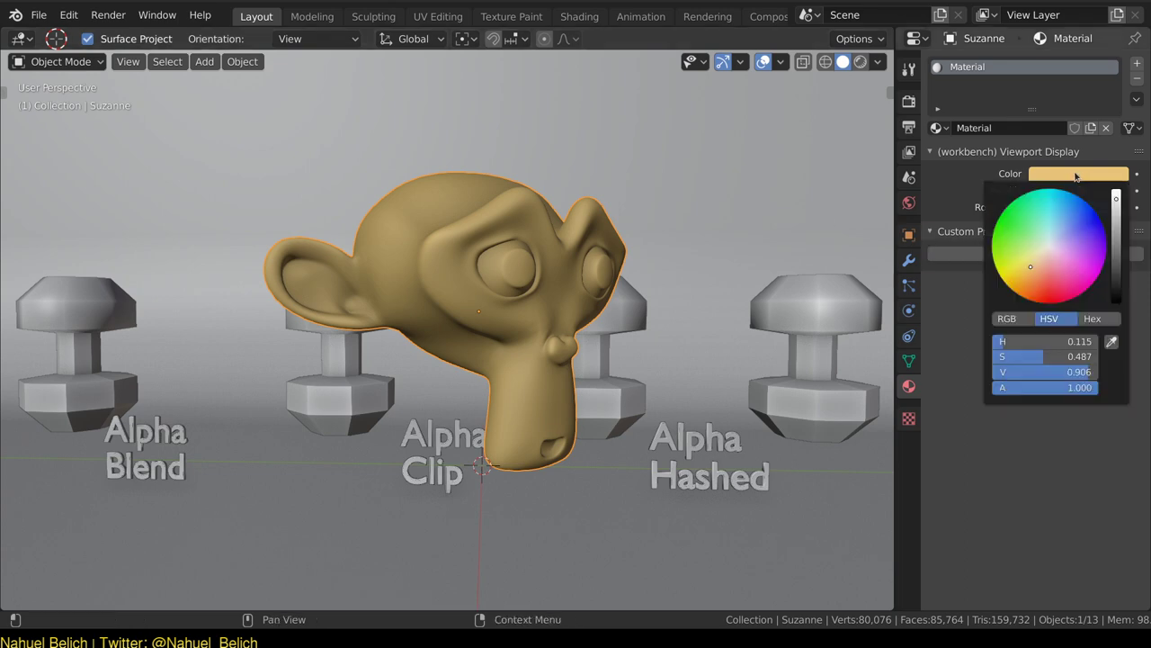
{"action": "left_click_drag", "start_coordinate": [1066, 395], "coordinate": [1040, 387]}
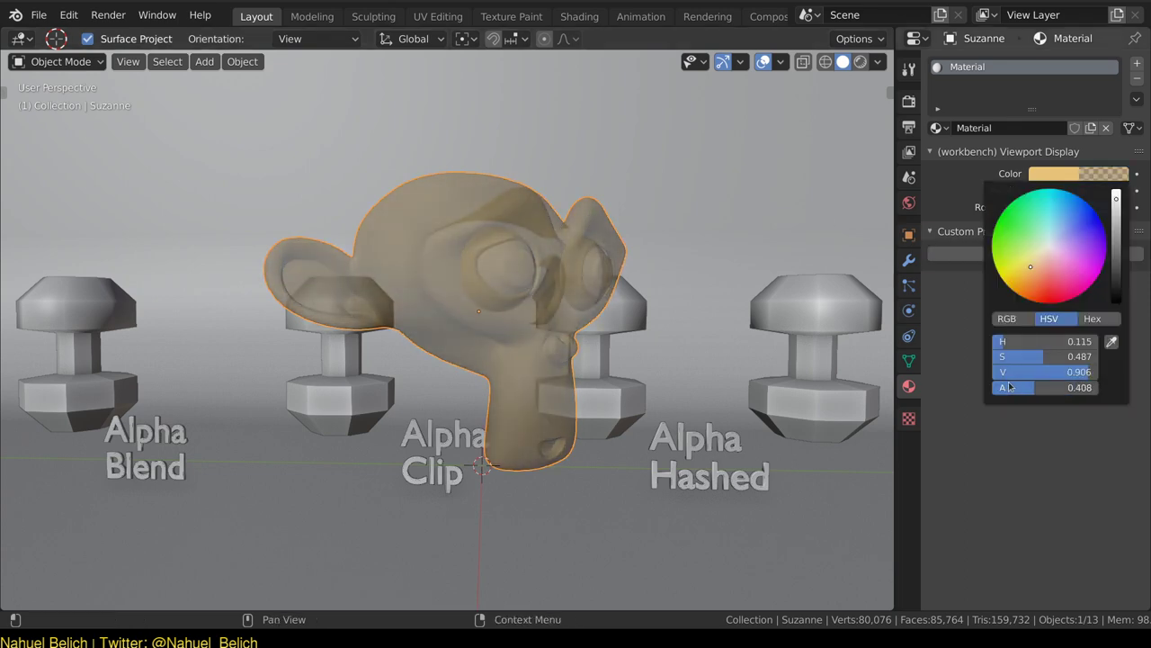
{"action": "mouse_move", "coordinate": [558, 305]}
{"action": "middle_mouse_down"}
{"action": "mouse_move", "coordinate": [522, 314]}
{"action": "mouse_move", "coordinate": [683, 375]}
{"action": "middle_mouse_up"}
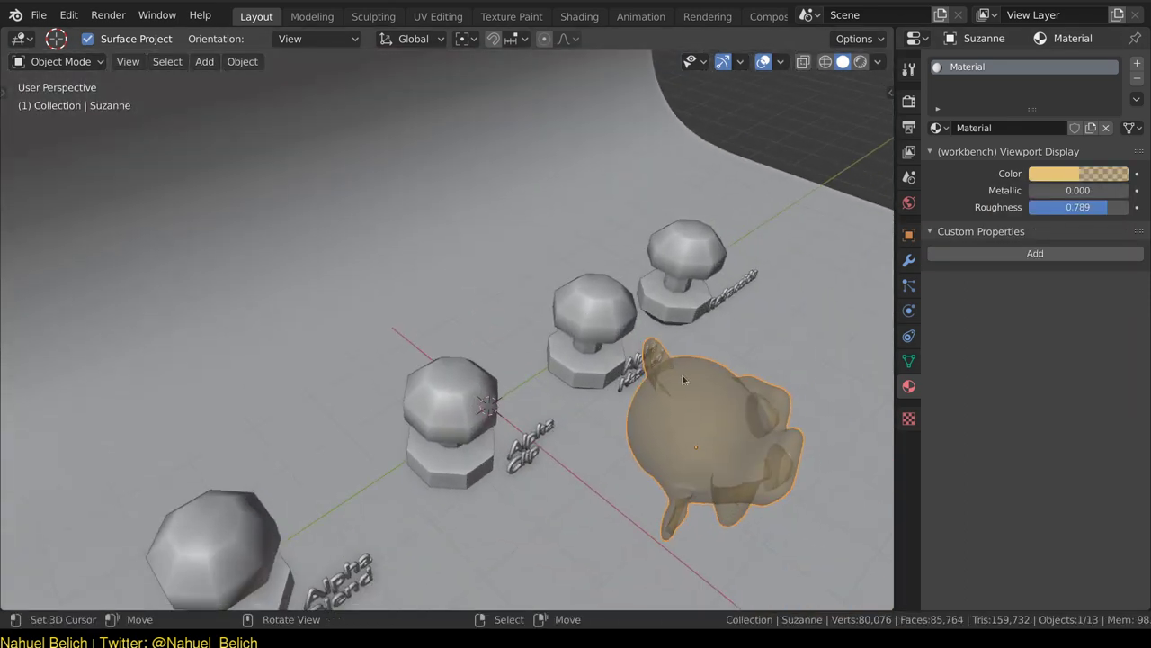
Duplicate Suzanne with Shift+D, then select both heads and delete them.
{"action": "key", "text": "shift+d"}
{"action": "left_click", "coordinate": [604, 399]}
{"action": "middle_click_drag", "start_coordinate": [605, 398], "coordinate": [526, 333]}
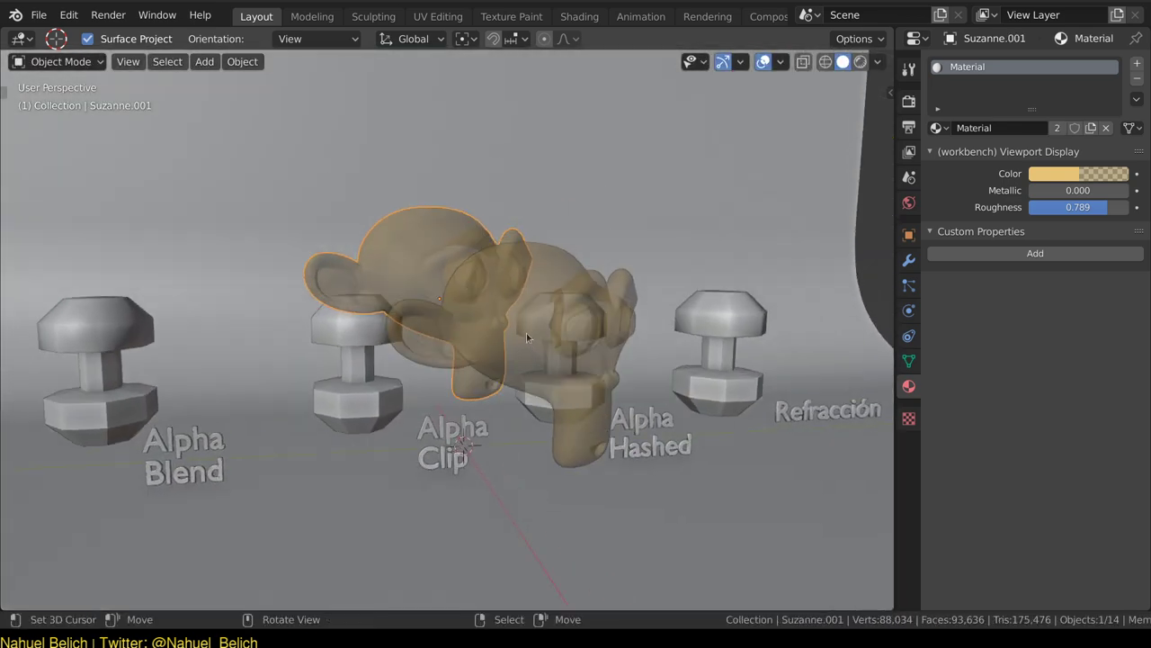
{"action": "left_click", "coordinate": [465, 272]}
{"action": "key", "text": "x"}
{"action": "left_click", "coordinate": [465, 272]}
{"action": "middle_click_drag", "start_coordinate": [481, 283], "coordinate": [566, 208]}
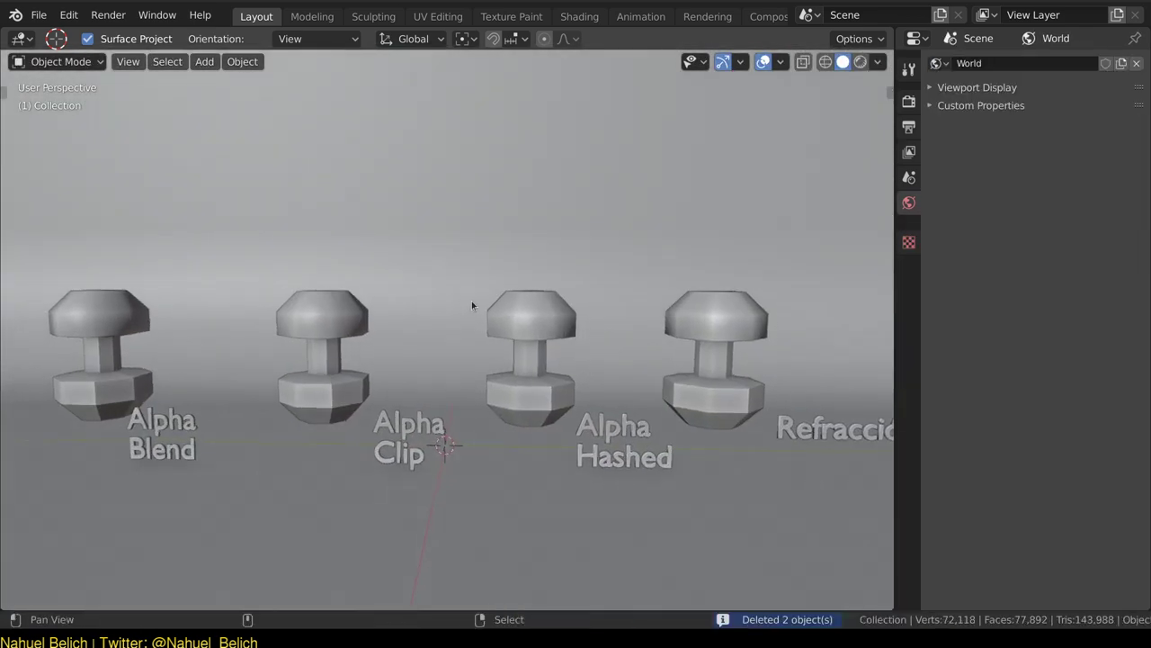
Bring up the Render Engine choices in Render properties, currently set to Workbench.
{"action": "left_click", "coordinate": [878, 61]}
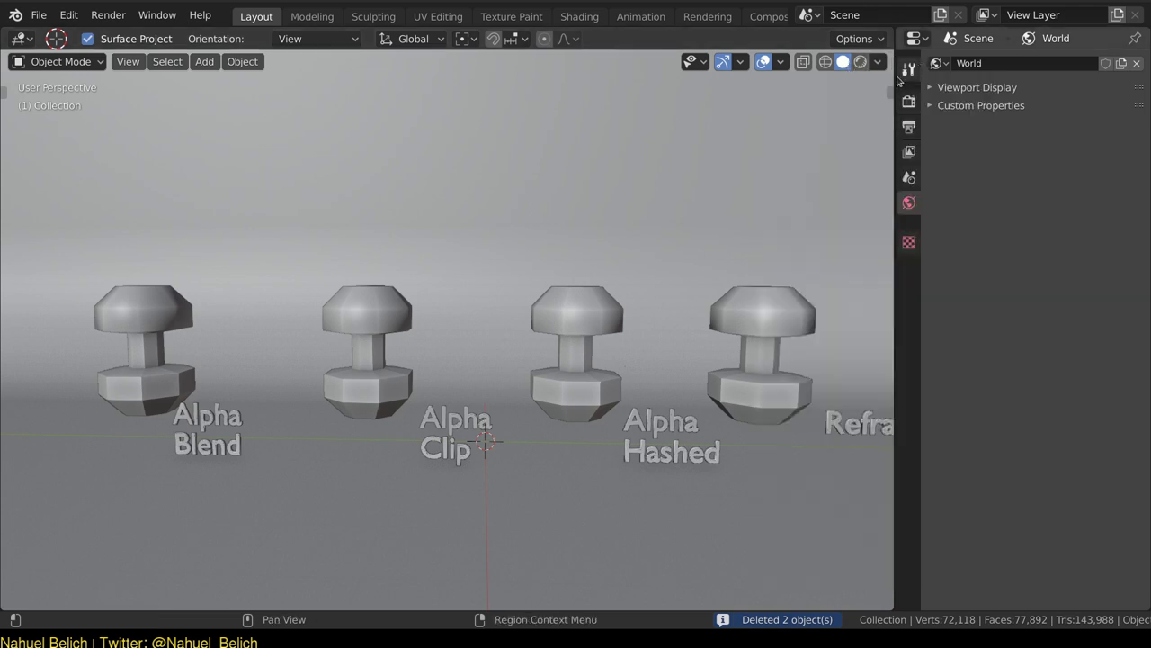
{"action": "left_click", "coordinate": [909, 101]}
{"action": "left_click", "coordinate": [1070, 64]}
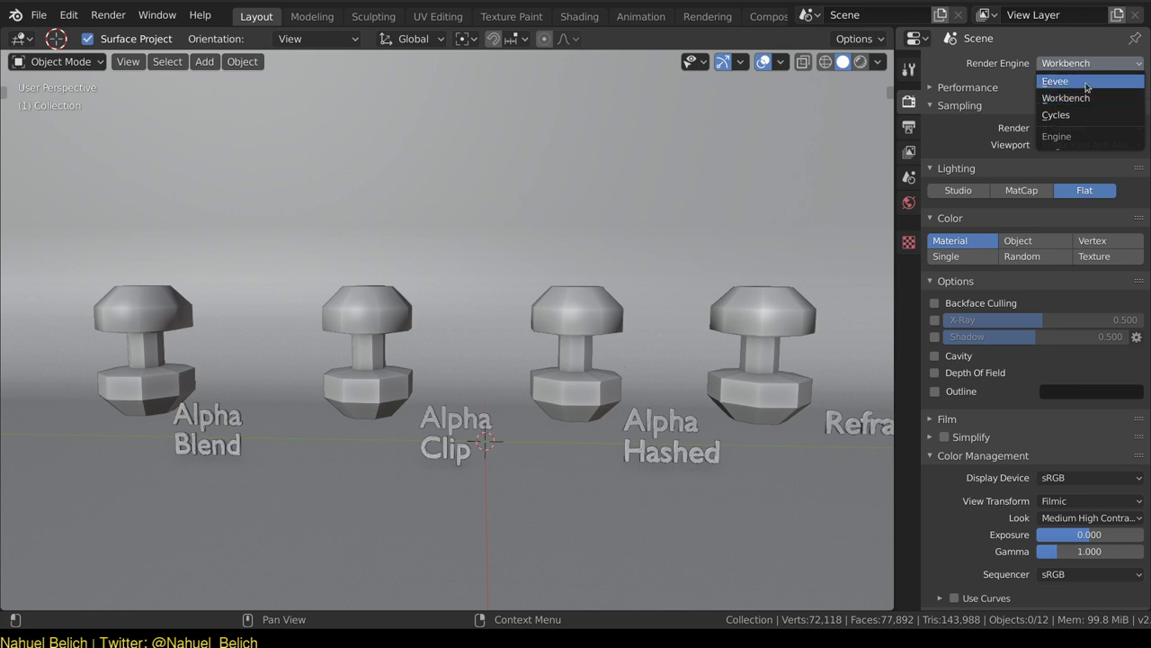
Switch the render engine to Eevee and orbit to a lower frontal view of the dumbbells.
{"action": "left_click", "coordinate": [1087, 83]}
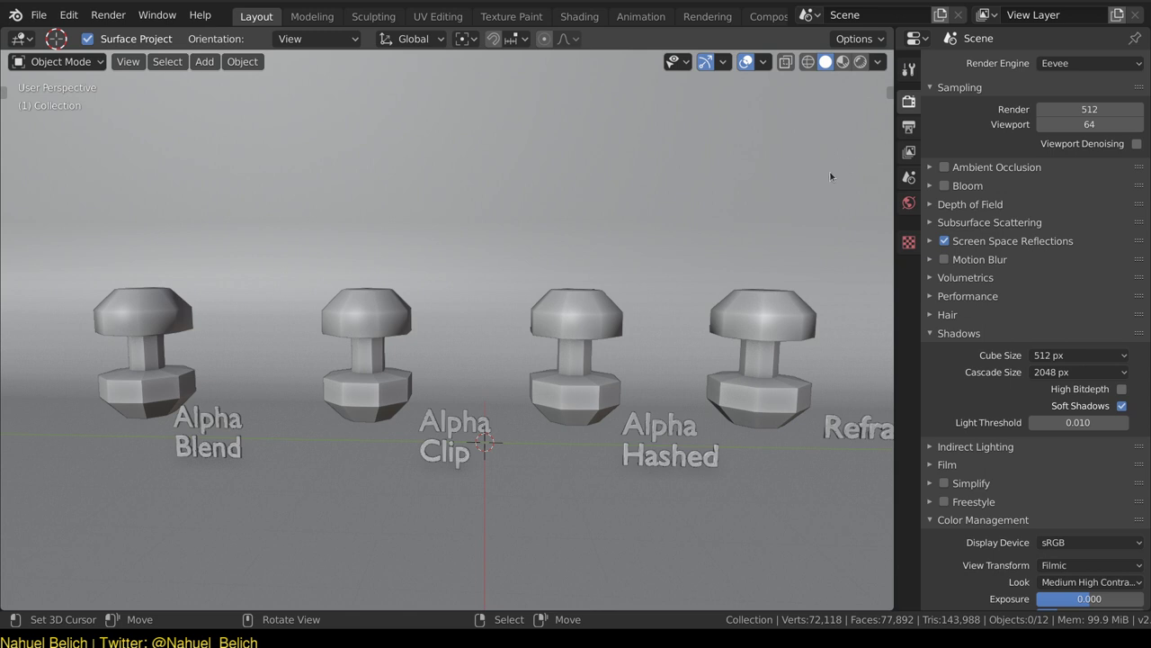
{"action": "middle_click_drag", "start_coordinate": [823, 204], "coordinate": [853, 239]}
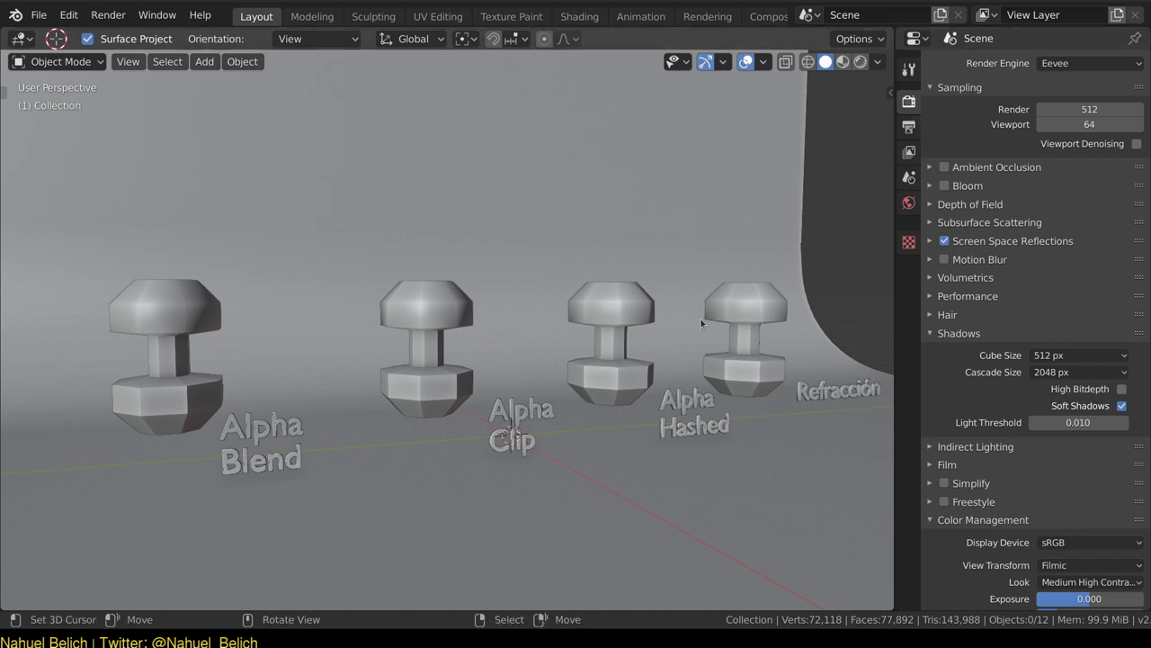
{"action": "middle_click_drag", "start_coordinate": [853, 168], "coordinate": [707, 283]}
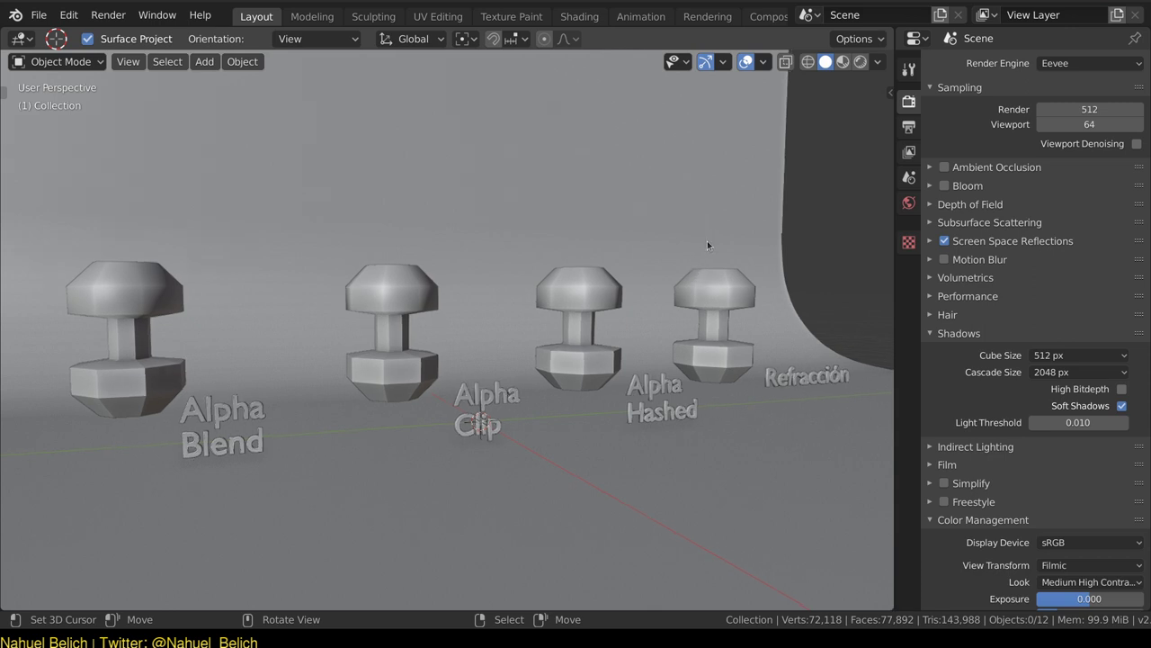
{"action": "middle_click_drag", "start_coordinate": [704, 221], "coordinate": [703, 267]}
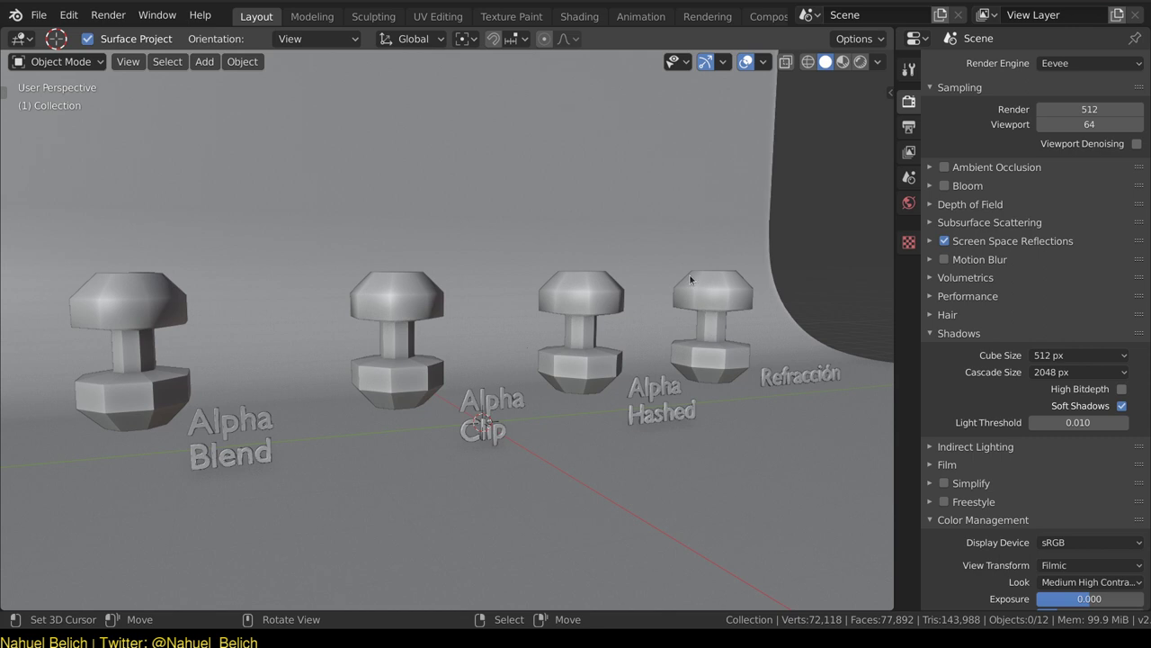
{"action": "mouse_move", "coordinate": [434, 239]}
{"action": "middle_mouse_down"}
{"action": "mouse_move", "coordinate": [492, 251]}
{"action": "mouse_move", "coordinate": [446, 256]}
{"action": "mouse_move", "coordinate": [473, 270]}
{"action": "mouse_move", "coordinate": [462, 262]}
{"action": "mouse_move", "coordinate": [489, 326]}
{"action": "middle_mouse_up"}
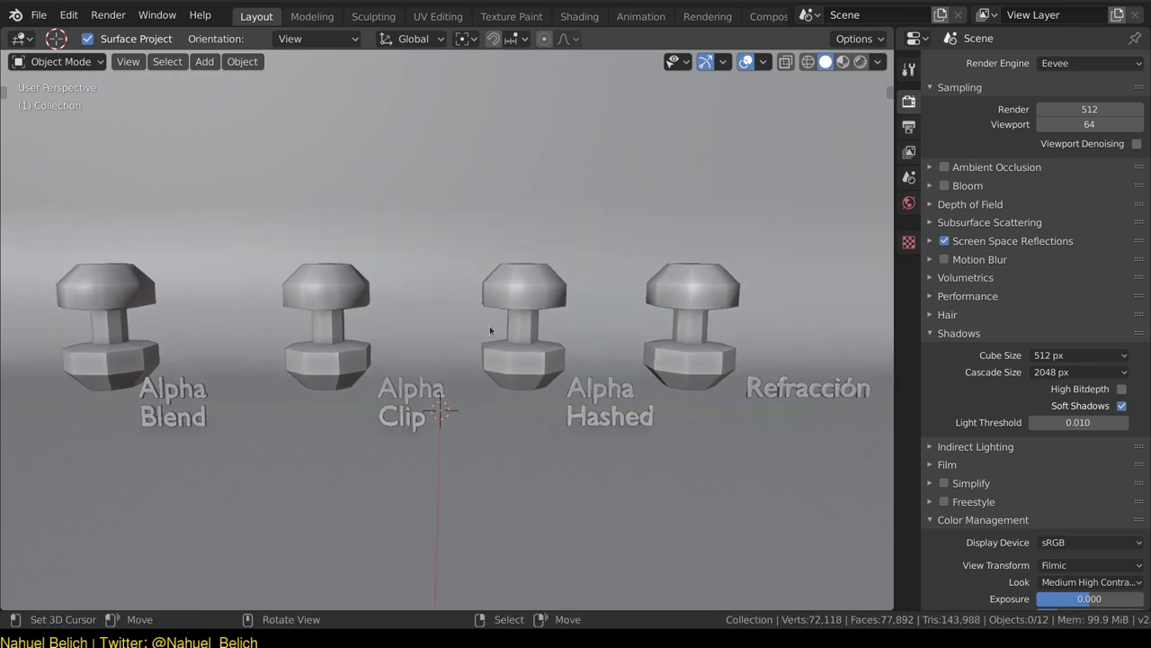
Preview the scene in Material Preview shading, facing the coloured grid backdrop.
{"action": "key", "text": "z"}
{"action": "left_click", "coordinate": [414, 282]}
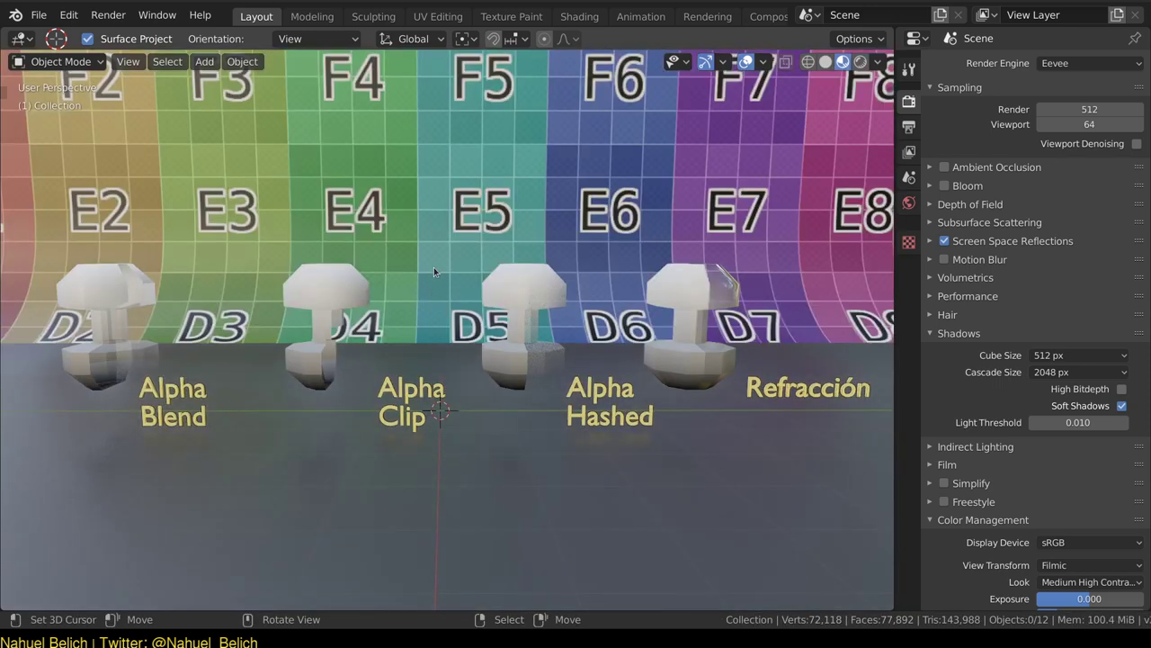
{"action": "middle_click_drag", "start_coordinate": [434, 268], "coordinate": [420, 309]}
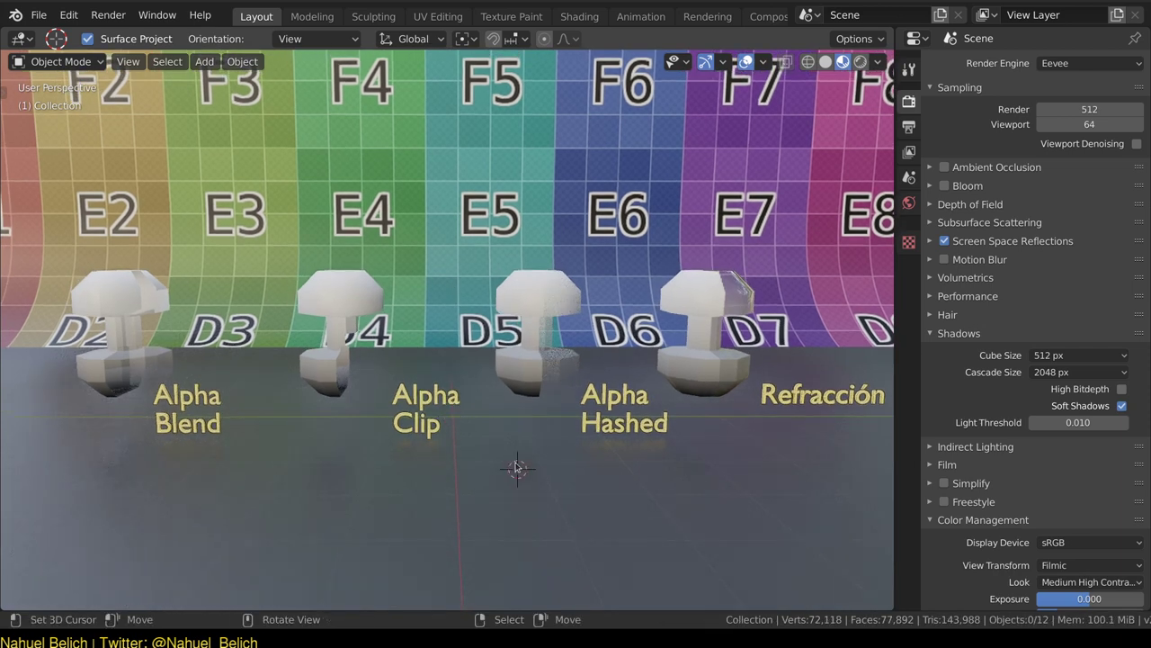
Add a cube and move it up in front of the backdrop's E row.
{"action": "key", "text": "shift+a"}
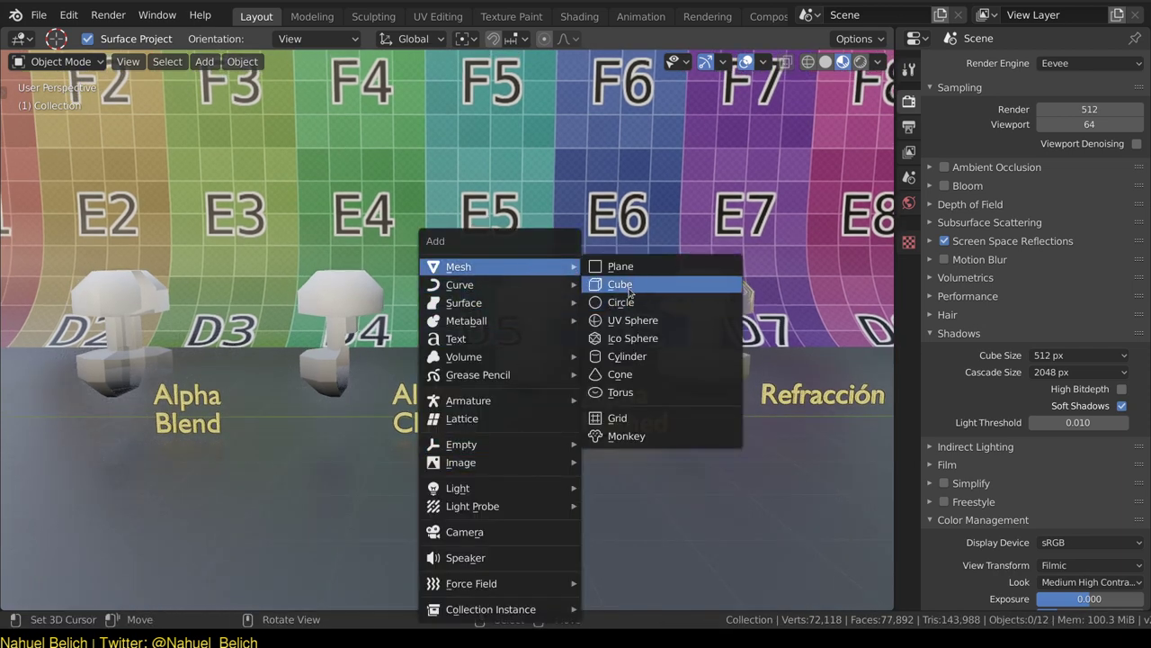
{"action": "left_click", "coordinate": [631, 288]}
{"action": "key", "text": "g"}
{"action": "left_click", "coordinate": [551, 152]}
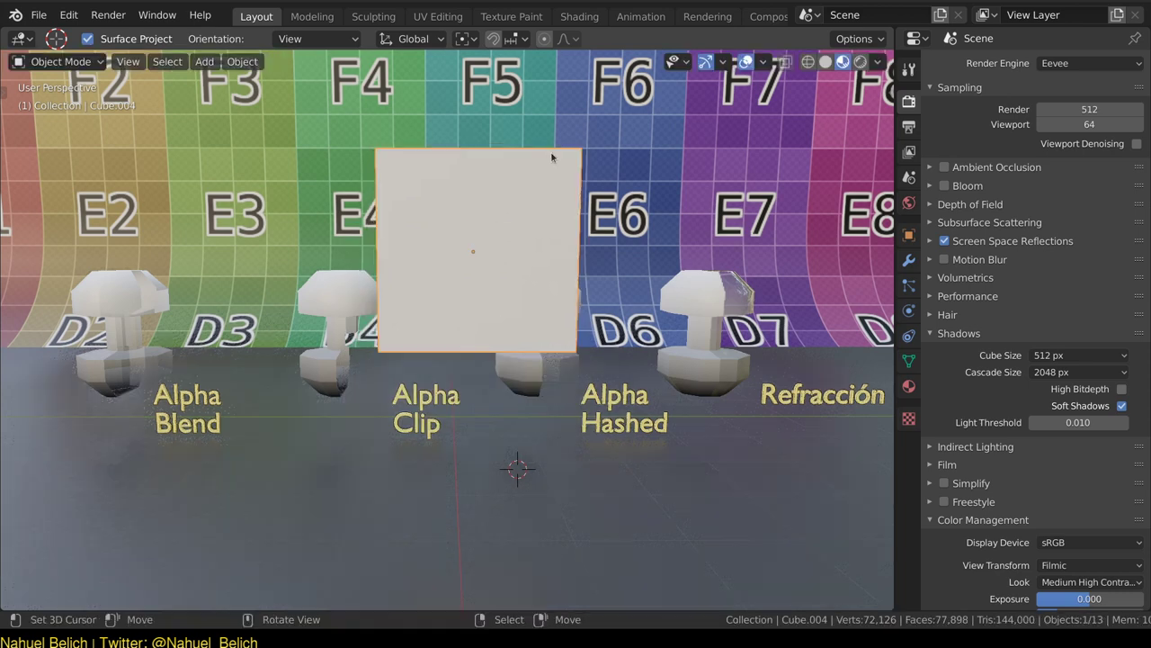
Give the cube a new Material.002, expand its blend Settings, and split the 3D view in two.
{"action": "left_click", "coordinate": [909, 385]}
{"action": "left_click", "coordinate": [967, 128]}
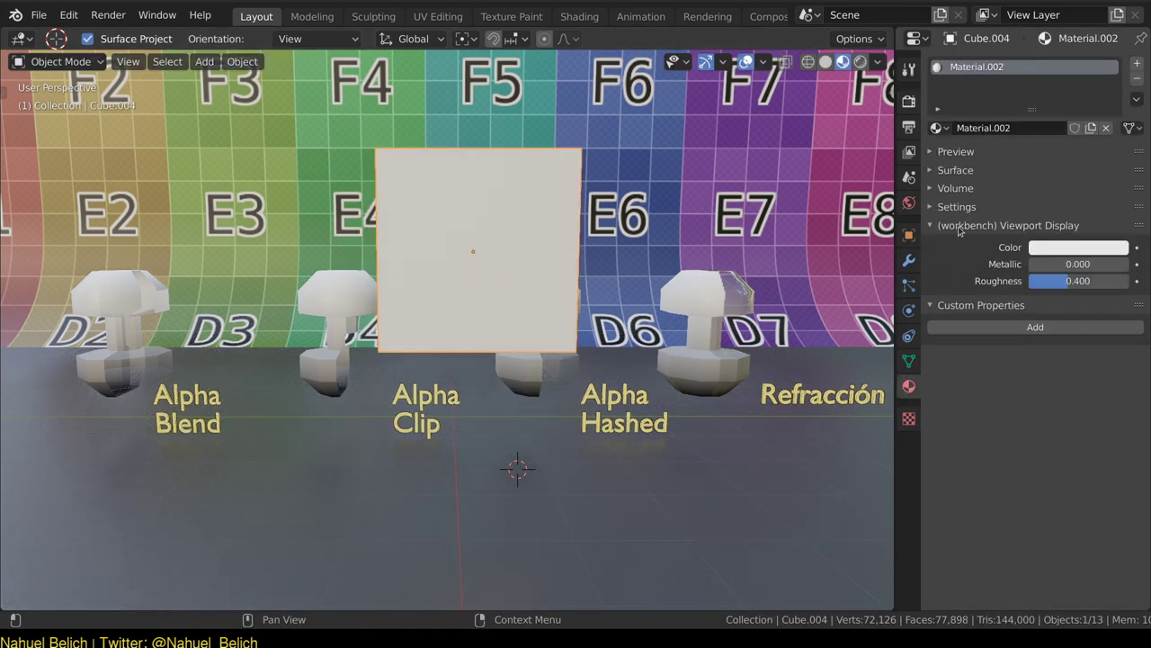
{"action": "left_click", "coordinate": [959, 227]}
{"action": "left_click", "coordinate": [961, 209]}
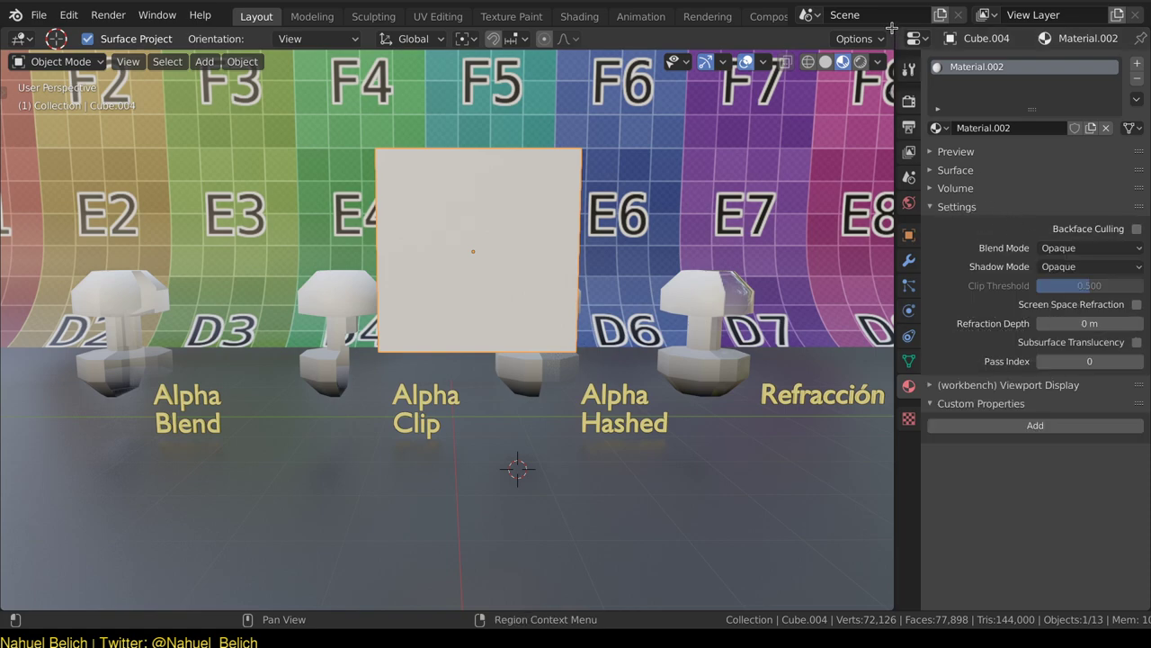
{"action": "left_click_drag", "start_coordinate": [890, 32], "coordinate": [557, 135]}
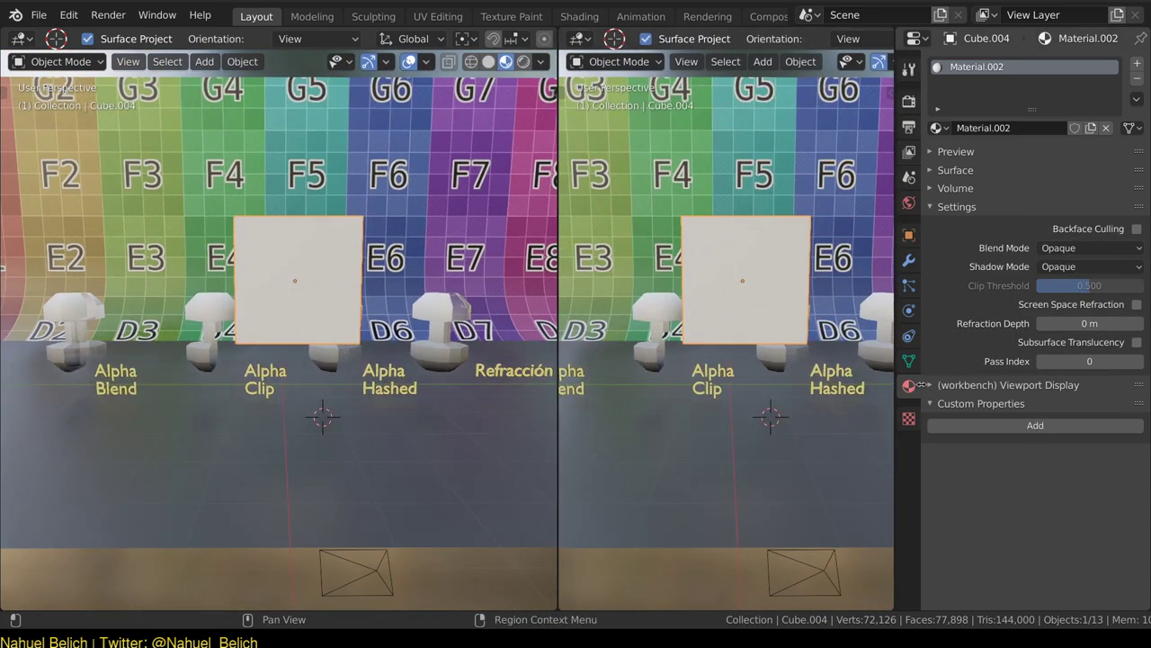
Turn the right view into a Shader Editor showing the cube's Principled BSDF and material settings.
{"action": "key", "text": "shift+F3"}
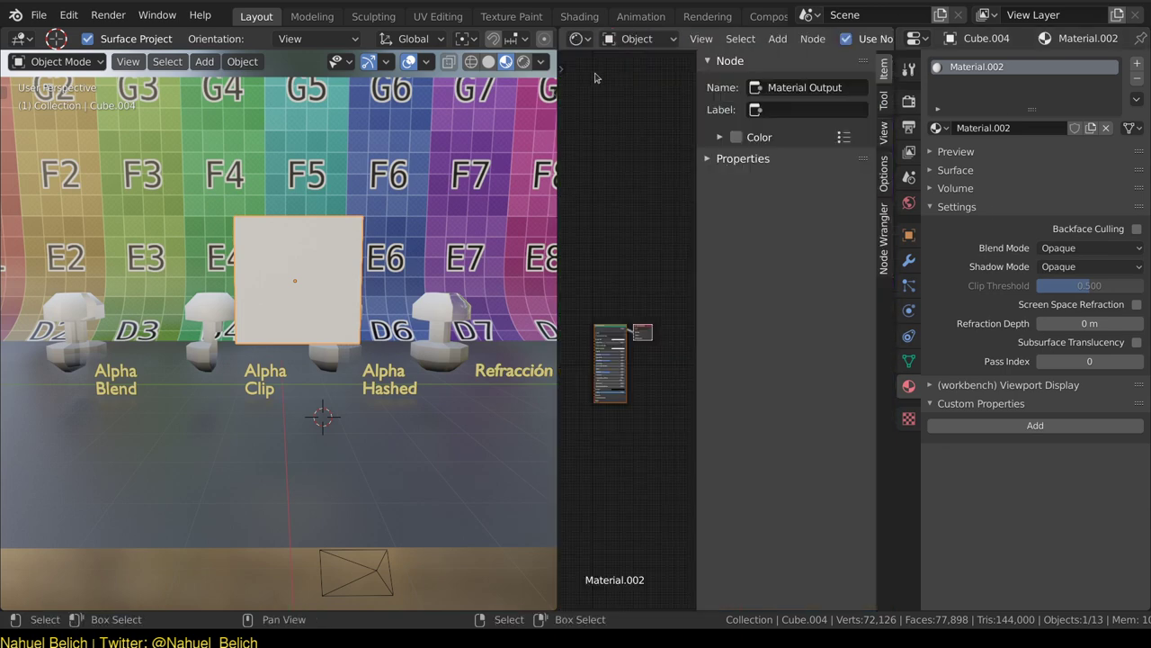
{"action": "left_click_drag", "start_coordinate": [696, 87], "coordinate": [739, 87]}
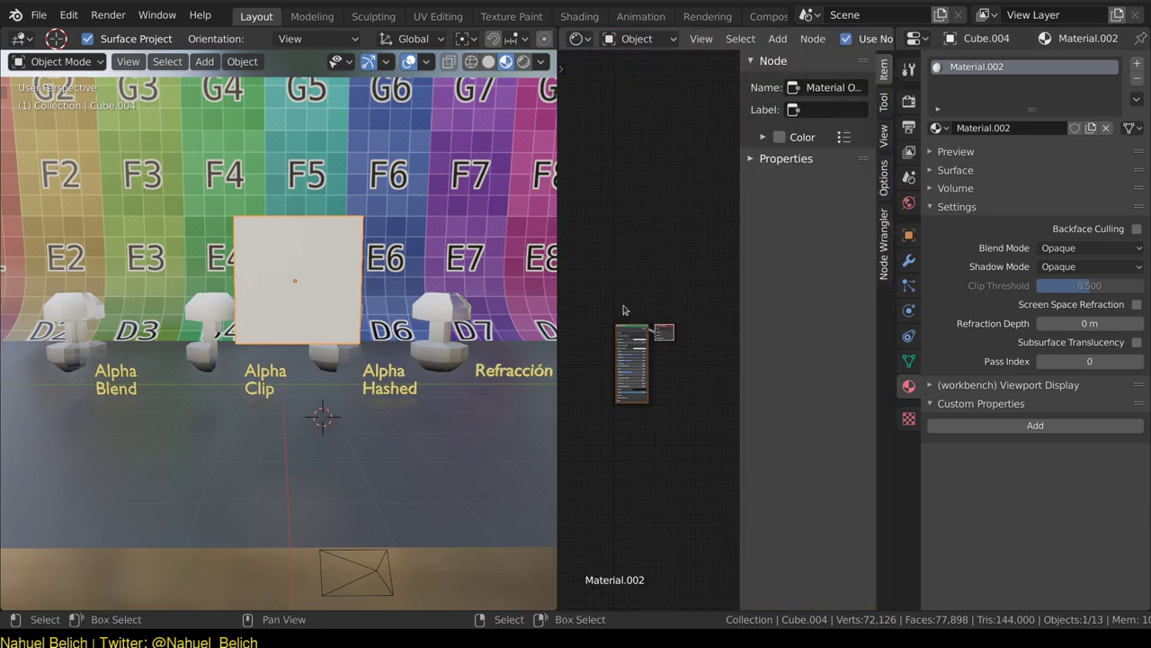
{"action": "left_click", "coordinate": [632, 332]}
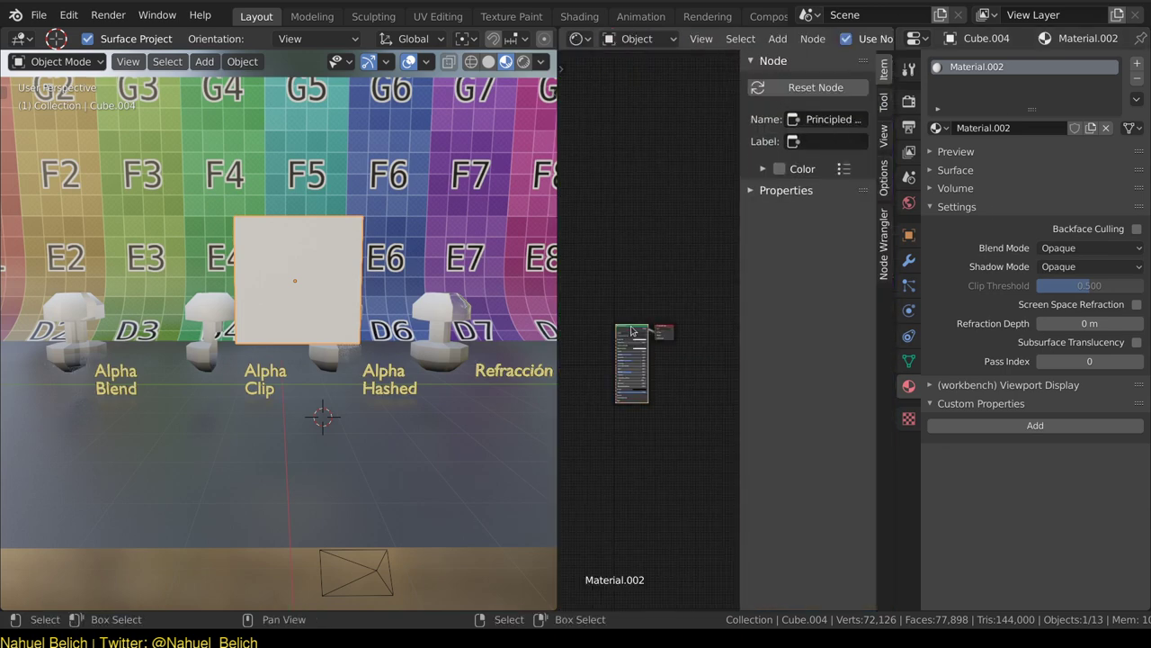
{"action": "left_click", "coordinate": [884, 191]}
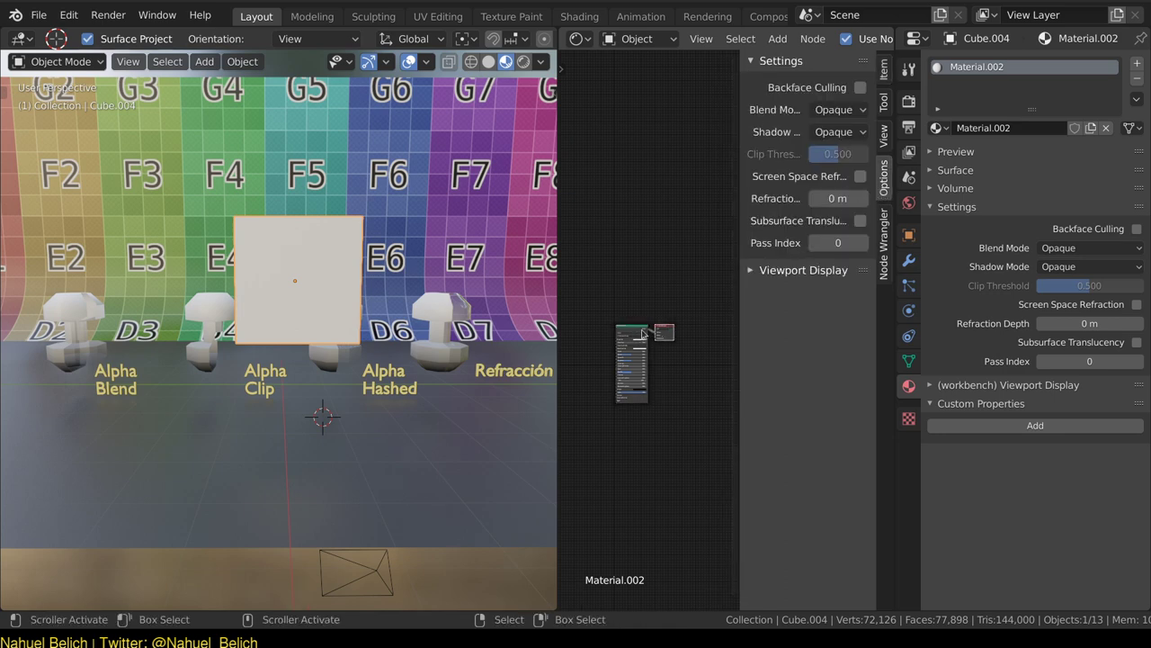
{"action": "scroll", "coordinate": [670, 36], "scroll_direction": "down", "scroll_amount": 3}
{"action": "scroll", "coordinate": [669, 36], "scroll_direction": "down", "scroll_amount": 6}
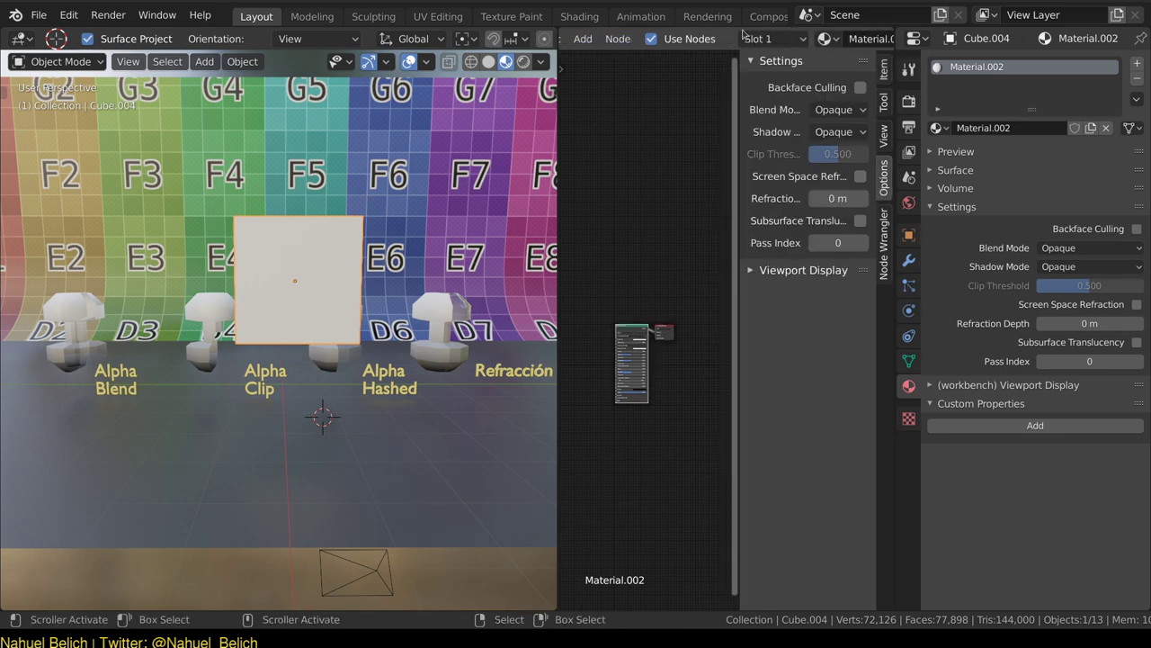
Add a second slot with Material.003, then remove that slot, keeping only Material.002.
{"action": "left_click", "coordinate": [774, 38]}
{"action": "left_click", "coordinate": [773, 39]}
{"action": "left_click", "coordinate": [869, 74]}
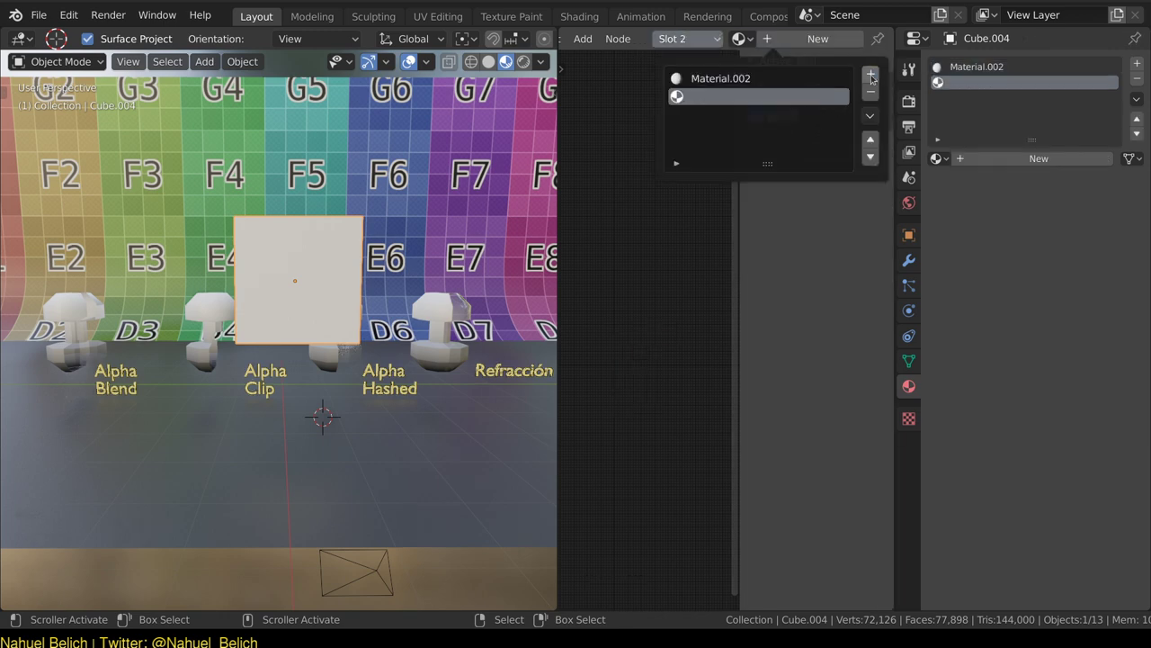
{"action": "left_click", "coordinate": [745, 78]}
{"action": "left_click", "coordinate": [752, 93]}
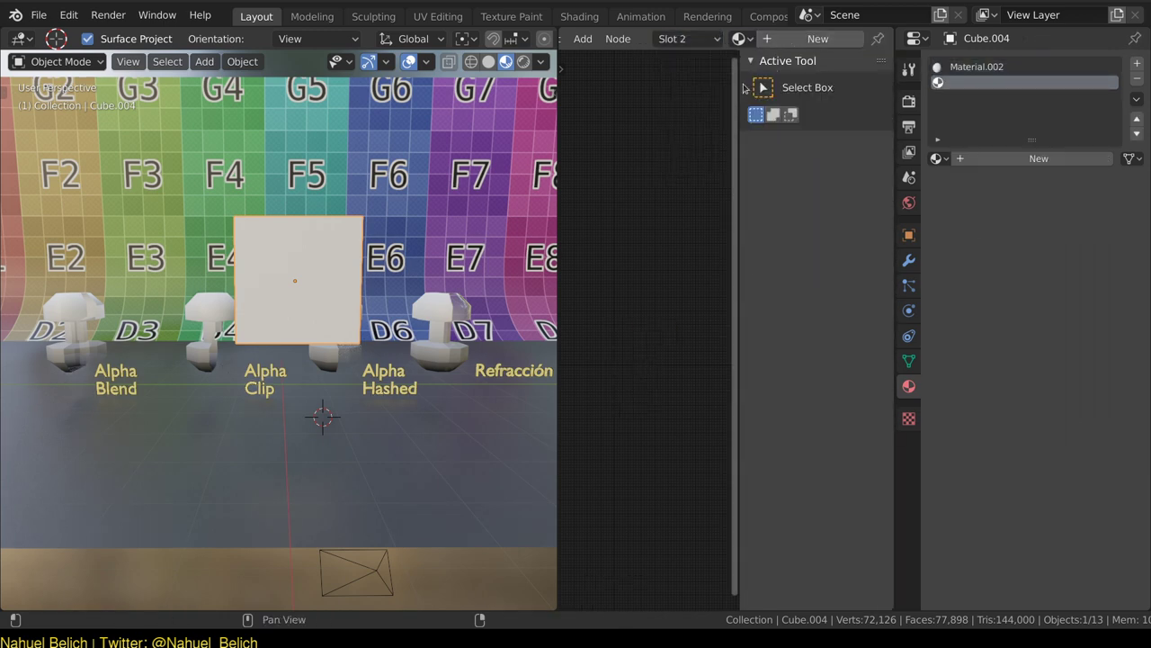
{"action": "left_click", "coordinate": [814, 38]}
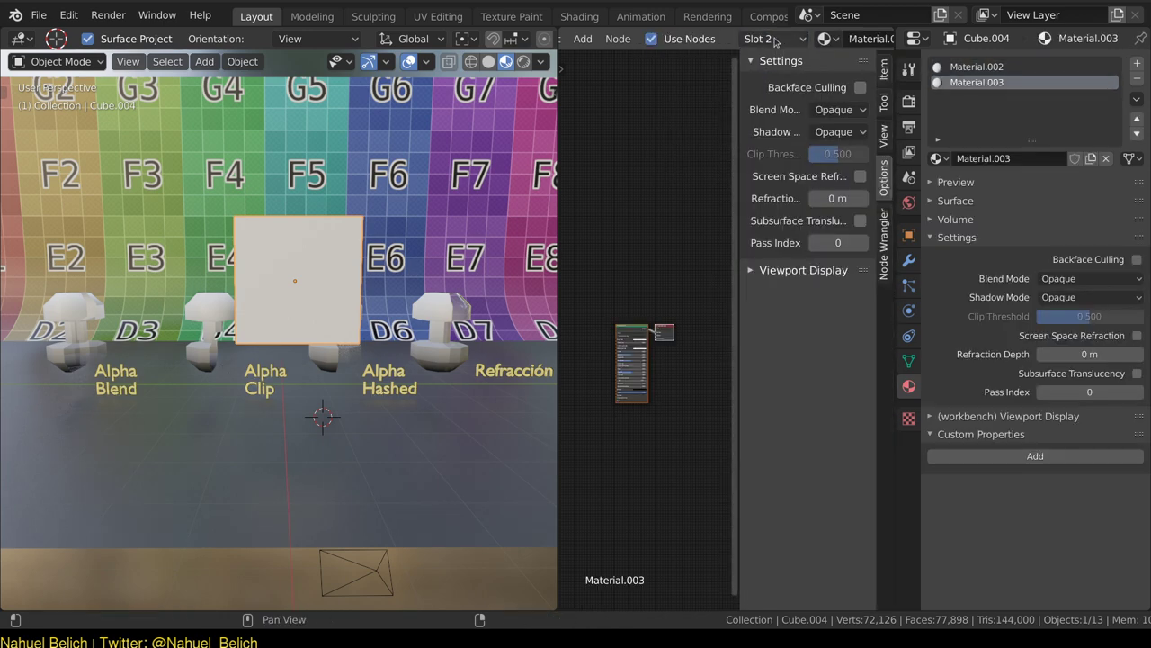
{"action": "left_click", "coordinate": [800, 39]}
{"action": "left_click", "coordinate": [790, 78]}
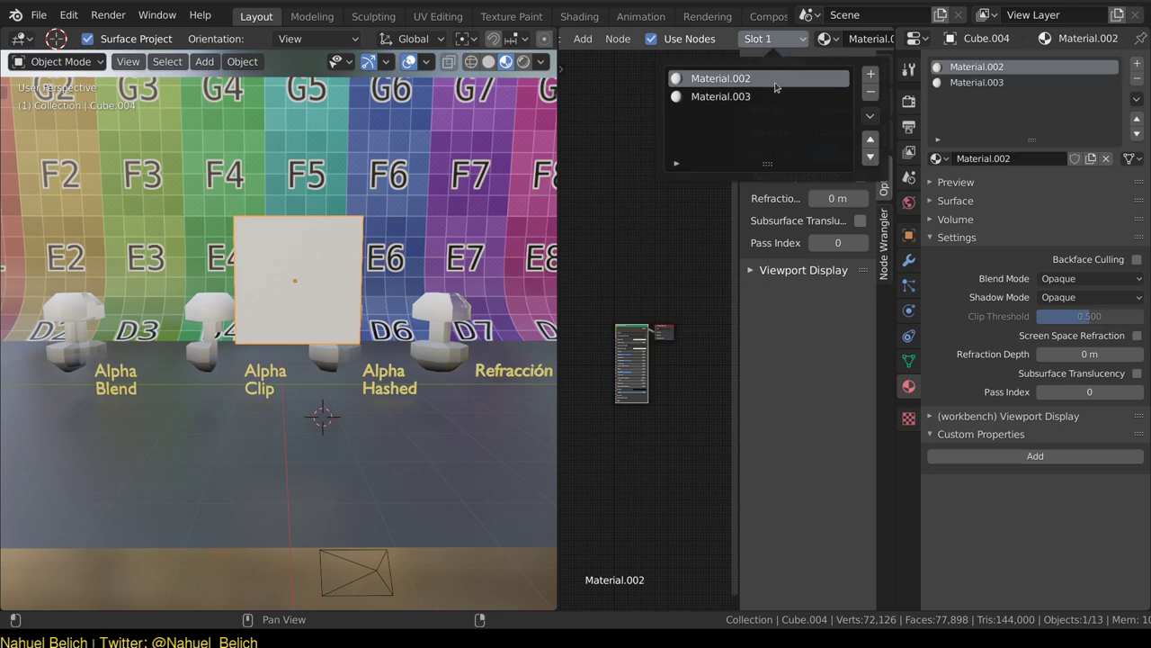
{"action": "left_click", "coordinate": [989, 83]}
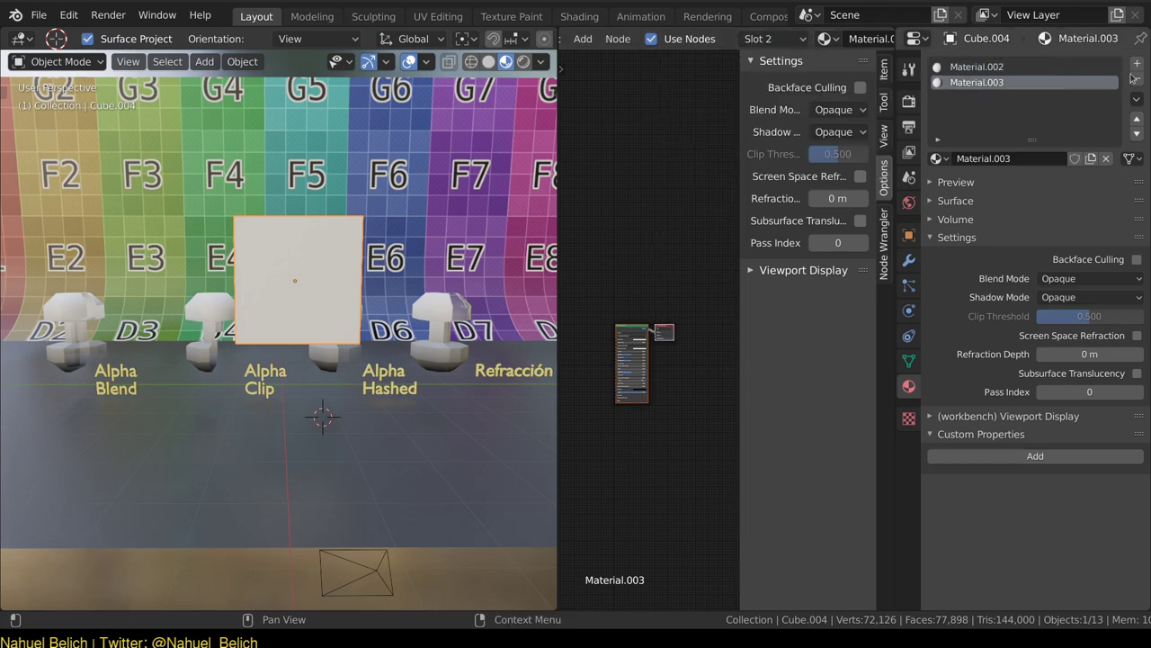
{"action": "left_click", "coordinate": [1134, 78]}
{"action": "left_click_drag", "start_coordinate": [738, 249], "coordinate": [678, 238]}
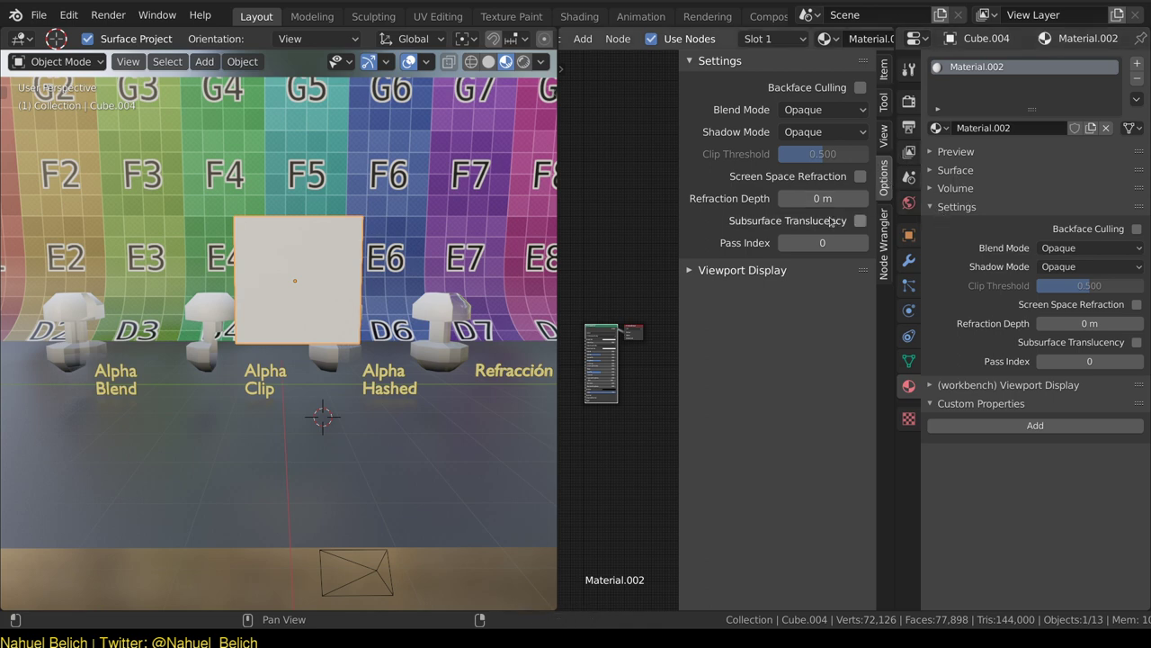
Collapse and re-expand the material sections and widen the properties and node editor side panels.
{"action": "left_click", "coordinate": [717, 61]}
{"action": "left_click", "coordinate": [715, 62]}
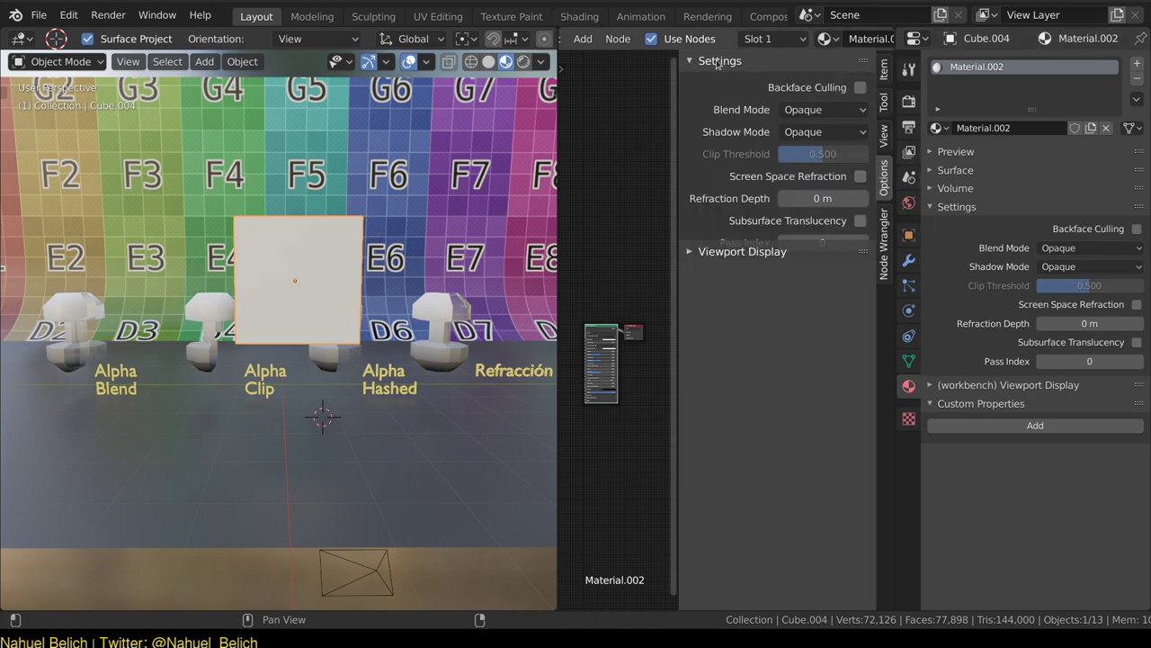
{"action": "left_click", "coordinate": [957, 207]}
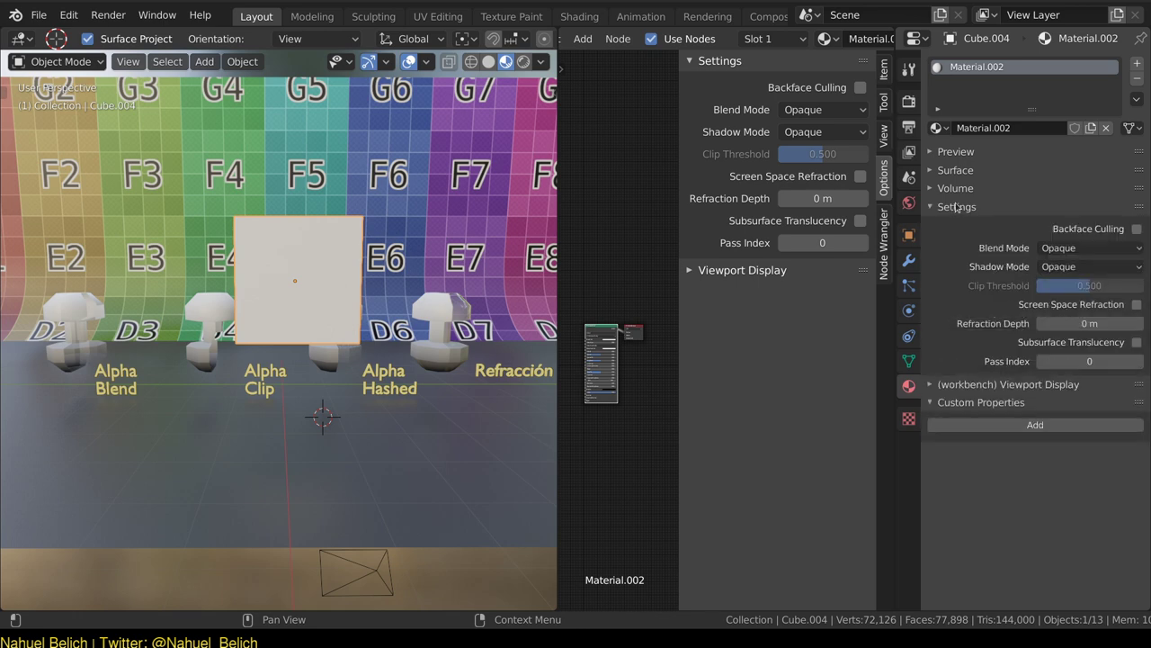
{"action": "middle_click_drag", "start_coordinate": [995, 228], "coordinate": [1017, 216], "text": "ctrl"}
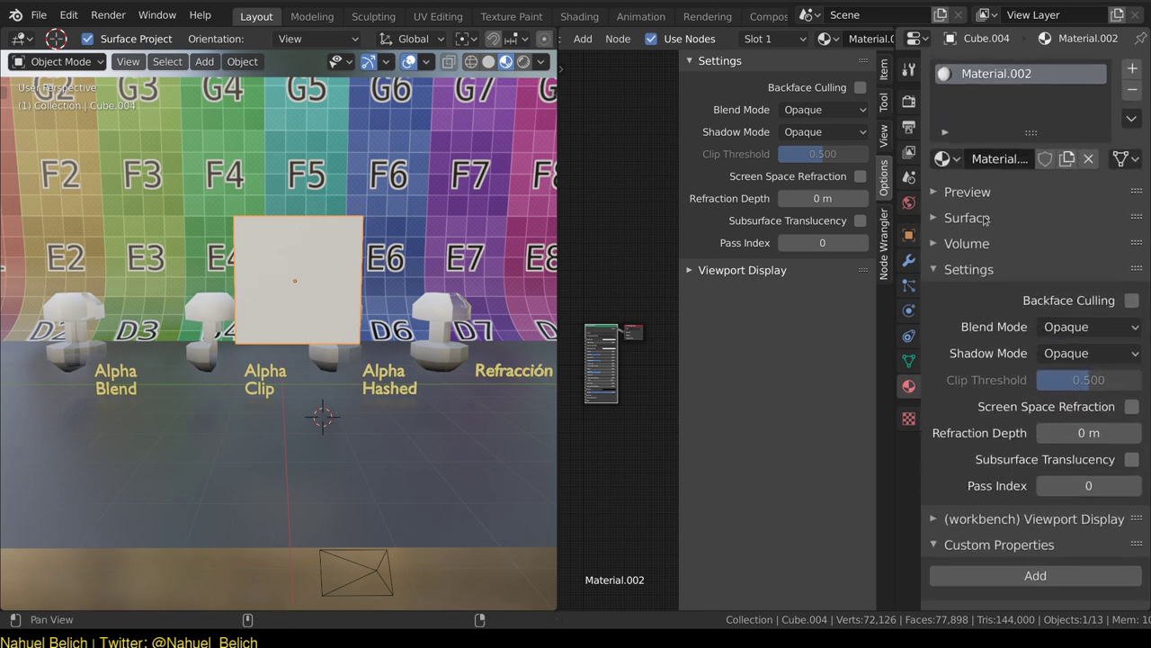
{"action": "middle_click_drag", "start_coordinate": [773, 180], "coordinate": [800, 171], "text": "ctrl"}
{"action": "left_click_drag", "start_coordinate": [678, 169], "coordinate": [626, 166]}
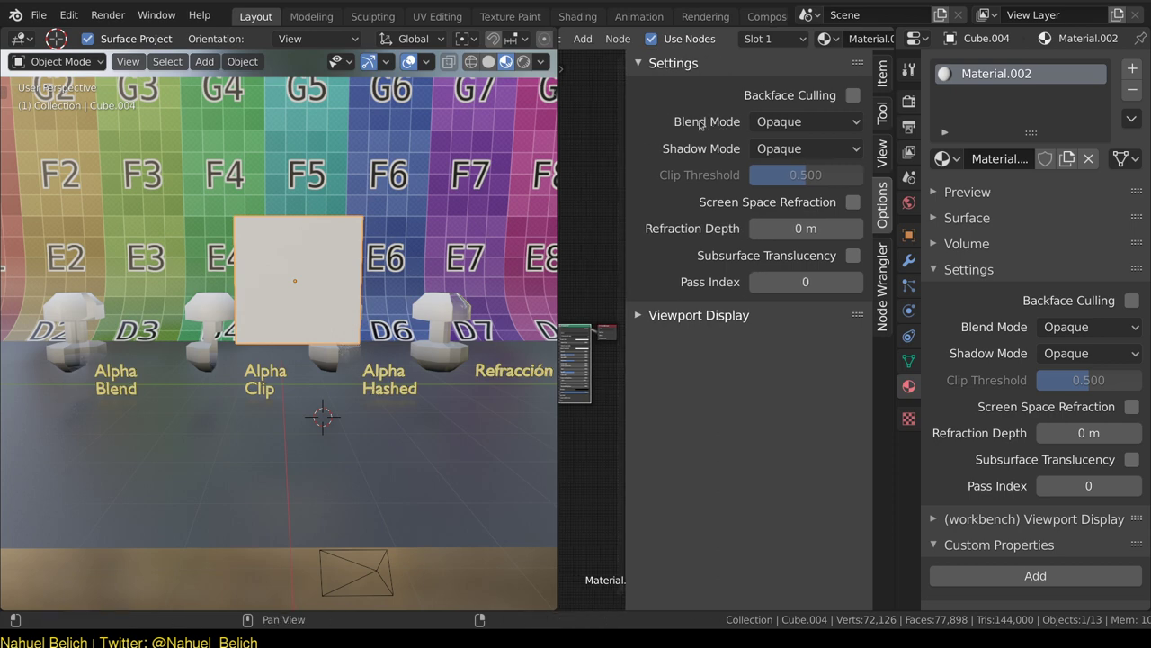
Tilt the cube so its top and sides show, then merge away the Shader Editor.
{"action": "key", "text": "r"}
{"action": "key", "text": "r"}
{"action": "left_click", "coordinate": [368, 279]}
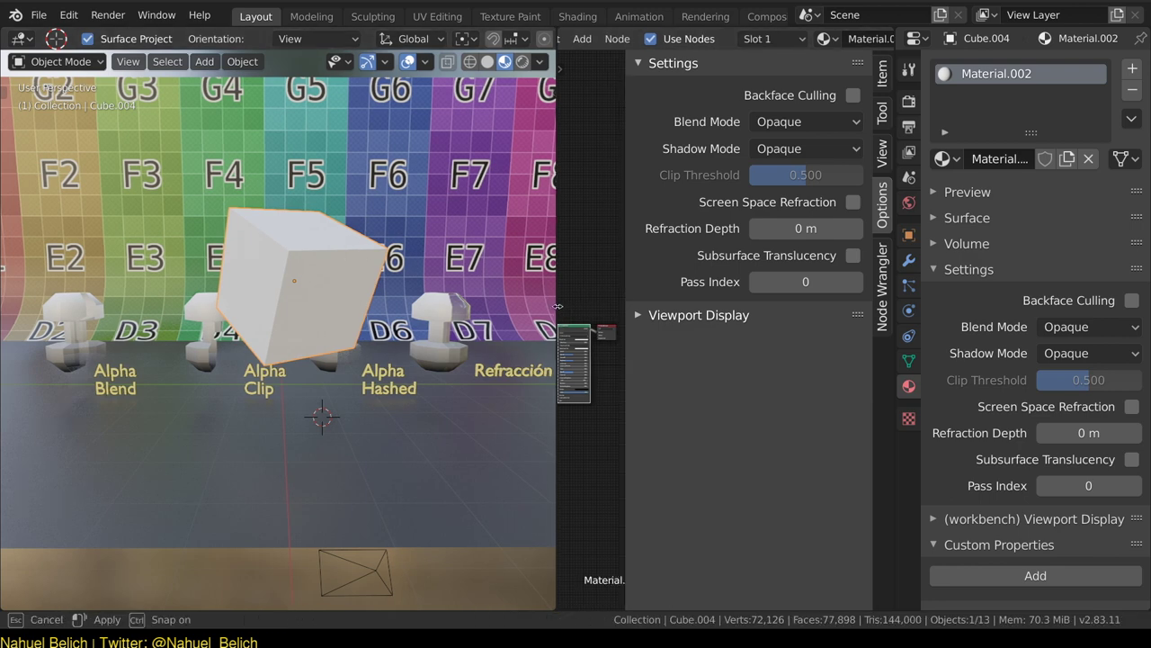
{"action": "left_click_drag", "start_coordinate": [557, 306], "coordinate": [387, 310]}
{"action": "scroll", "coordinate": [468, 396], "scroll_direction": "up", "scroll_amount": 5}
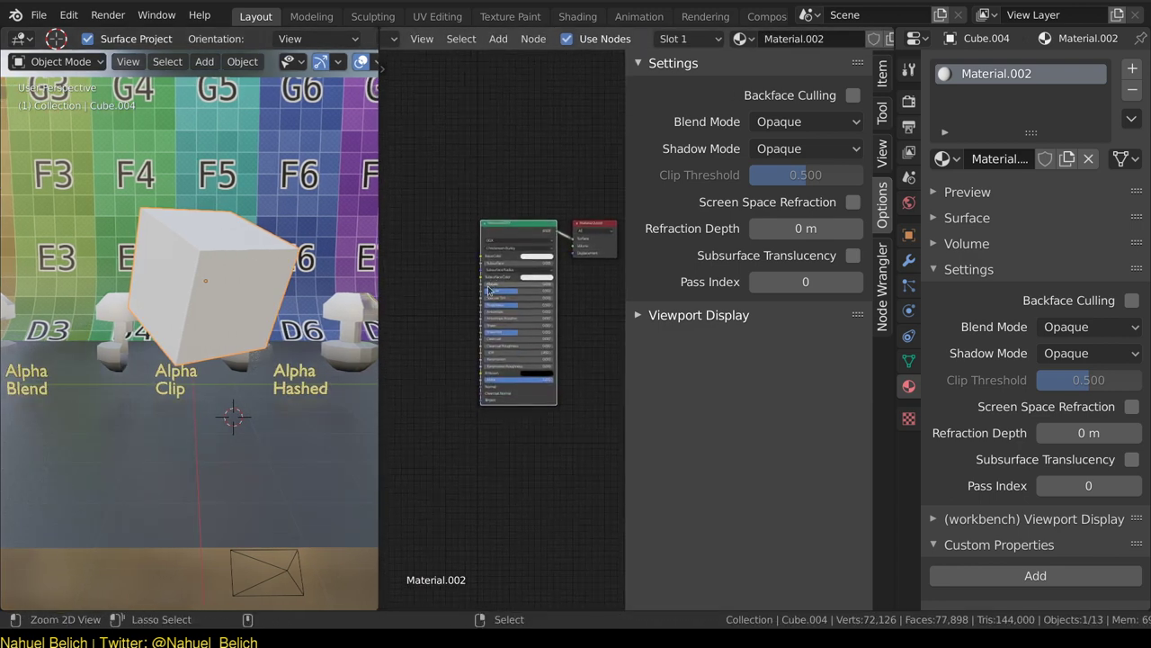
{"action": "middle_click_drag", "start_coordinate": [467, 185], "coordinate": [467, 146]}
{"action": "left_click", "coordinate": [421, 39]}
{"action": "left_click", "coordinate": [435, 102]}
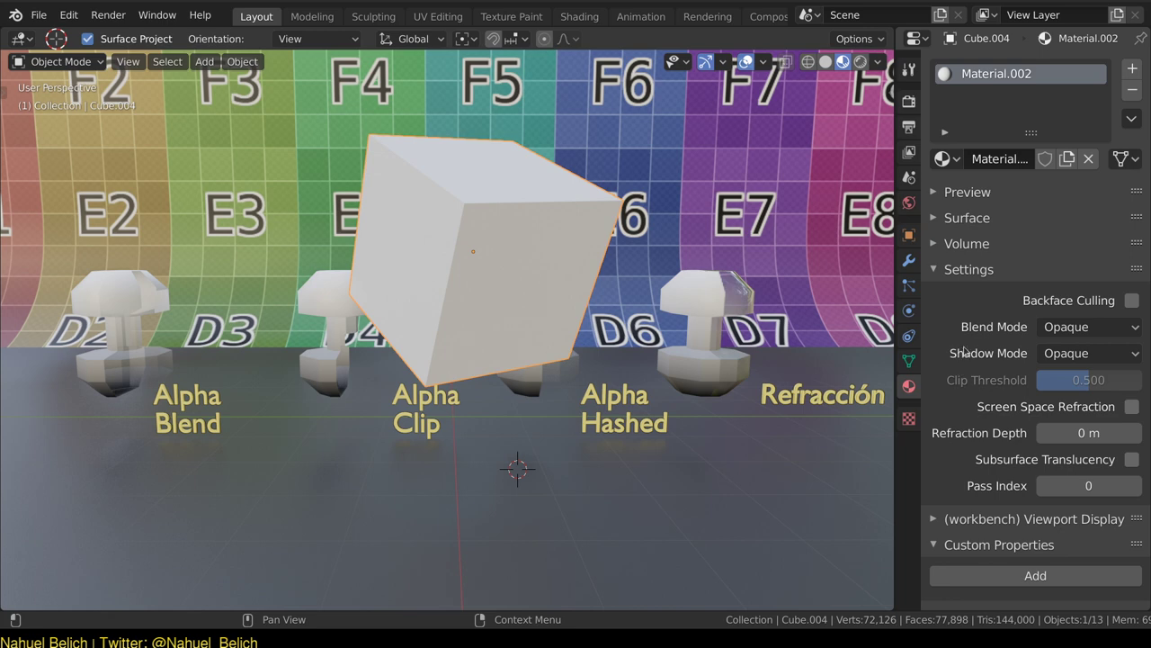
Expand Surface in Material Properties and try out different Alpha values on the cube.
{"action": "left_click", "coordinate": [972, 221]}
{"action": "scroll", "coordinate": [971, 216], "scroll_direction": "down", "scroll_amount": 6}
{"action": "scroll", "coordinate": [971, 211], "scroll_direction": "down", "scroll_amount": 6}
{"action": "scroll", "coordinate": [972, 205], "scroll_direction": "down", "scroll_amount": 2}
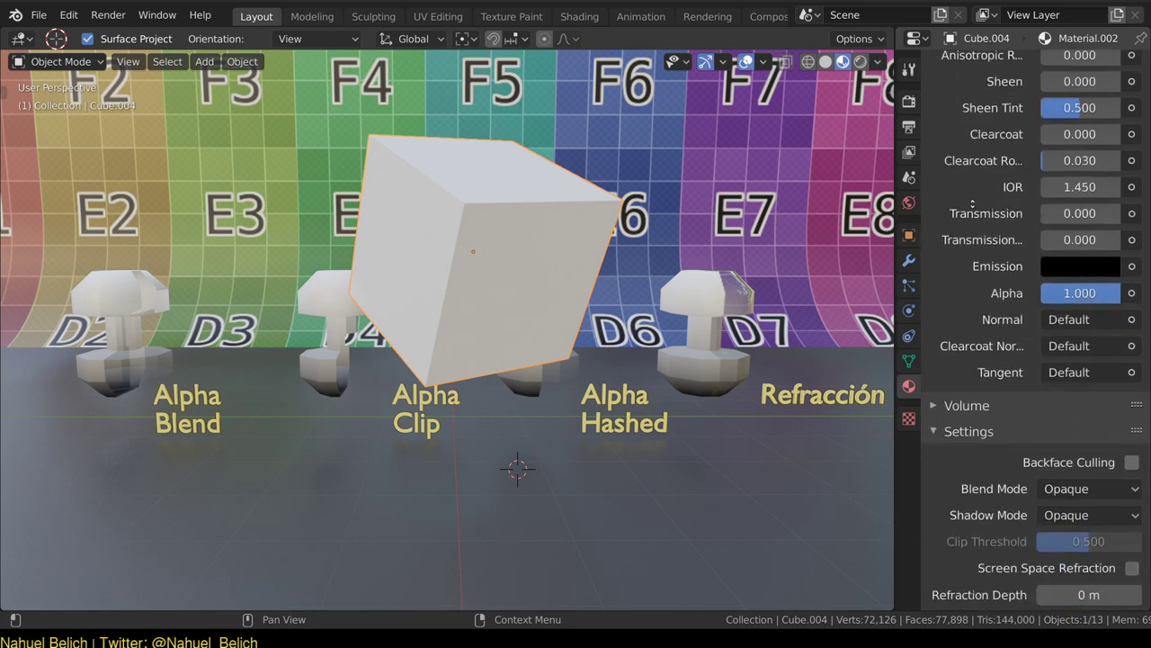
{"action": "scroll", "coordinate": [972, 203], "scroll_direction": "down", "scroll_amount": 1}
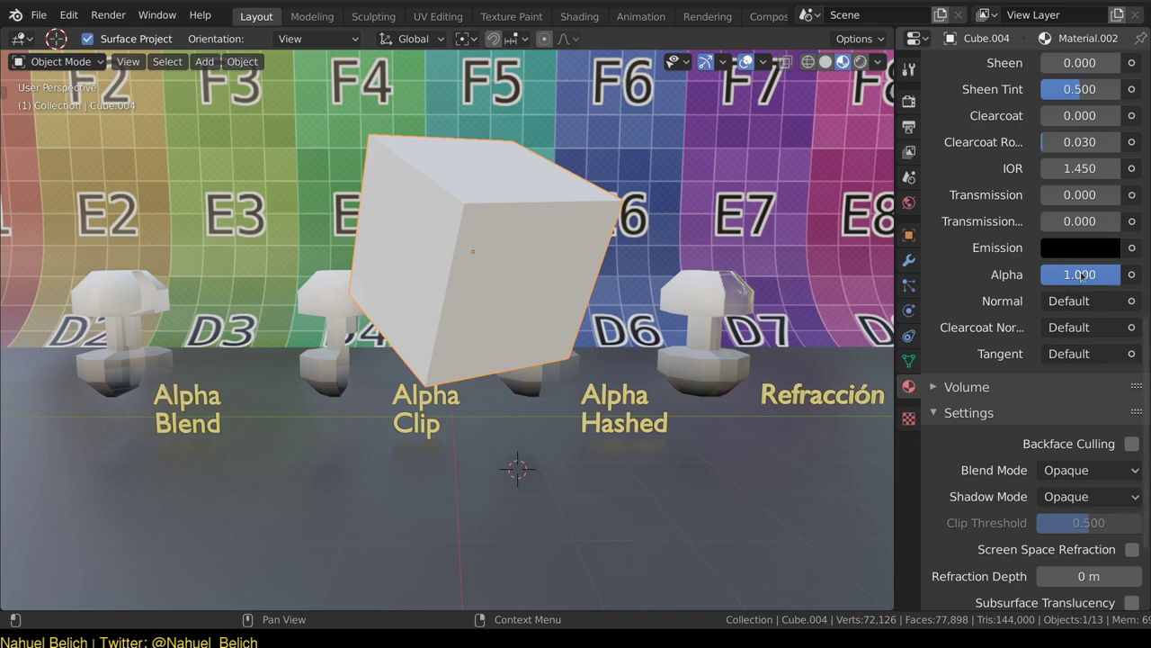
{"action": "mouse_move", "coordinate": [1091, 278]}
{"action": "left_mouse_down"}
{"action": "mouse_move", "coordinate": [1122, 283]}
{"action": "mouse_move", "coordinate": [938, 327]}
{"action": "left_mouse_up"}
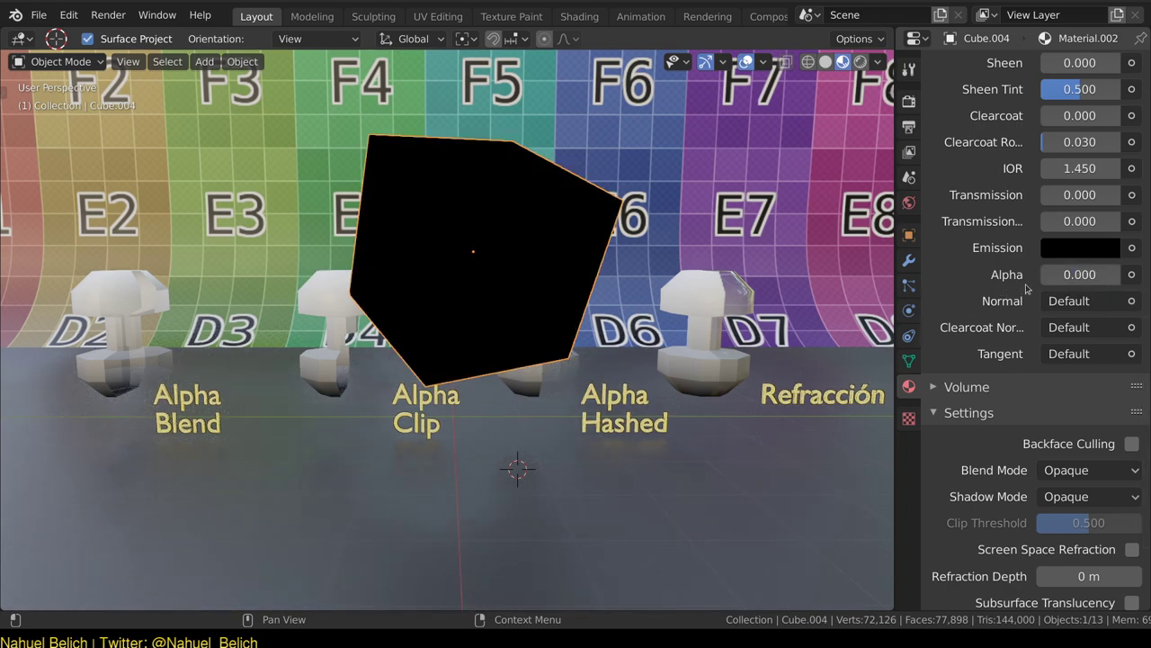
Set Material.002's Alpha to 0.982, then split the 3D view into two side-by-side viewports.
{"action": "mouse_move", "coordinate": [1043, 275]}
{"action": "left_mouse_down"}
{"action": "mouse_move", "coordinate": [1078, 284]}
{"action": "mouse_move", "coordinate": [1025, 486]}
{"action": "left_mouse_up"}
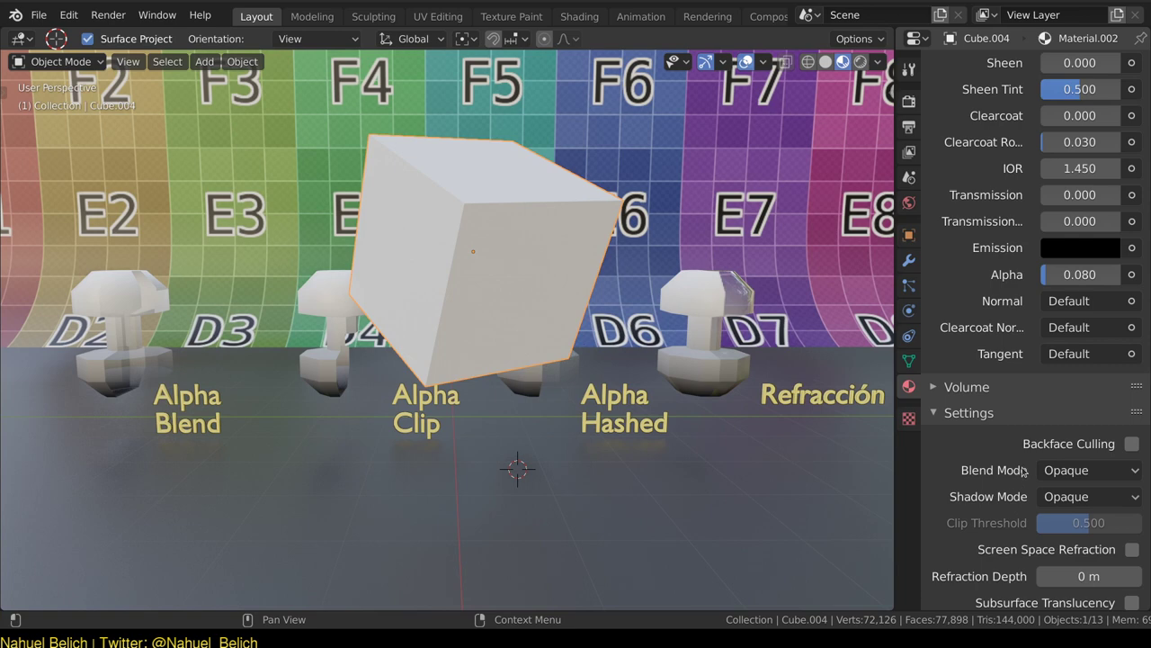
{"action": "left_click_drag", "start_coordinate": [1070, 274], "coordinate": [1113, 286]}
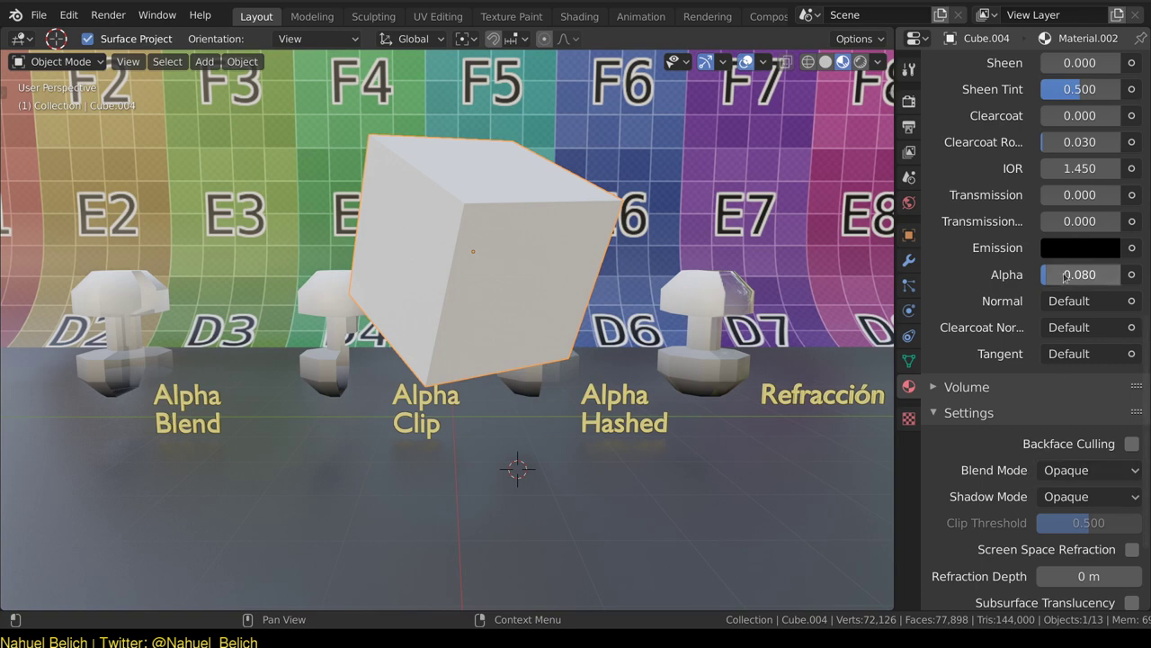
{"action": "left_click", "coordinate": [1112, 285]}
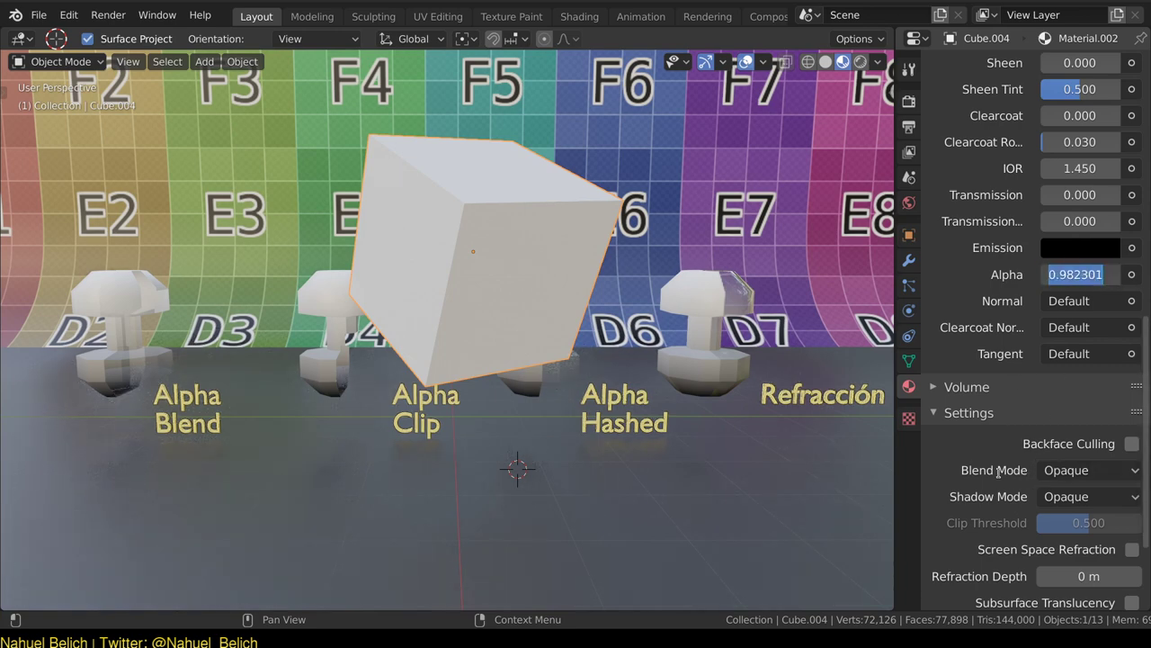
{"action": "left_click", "coordinate": [882, 45]}
{"action": "left_click_drag", "start_coordinate": [883, 45], "coordinate": [459, 243]}
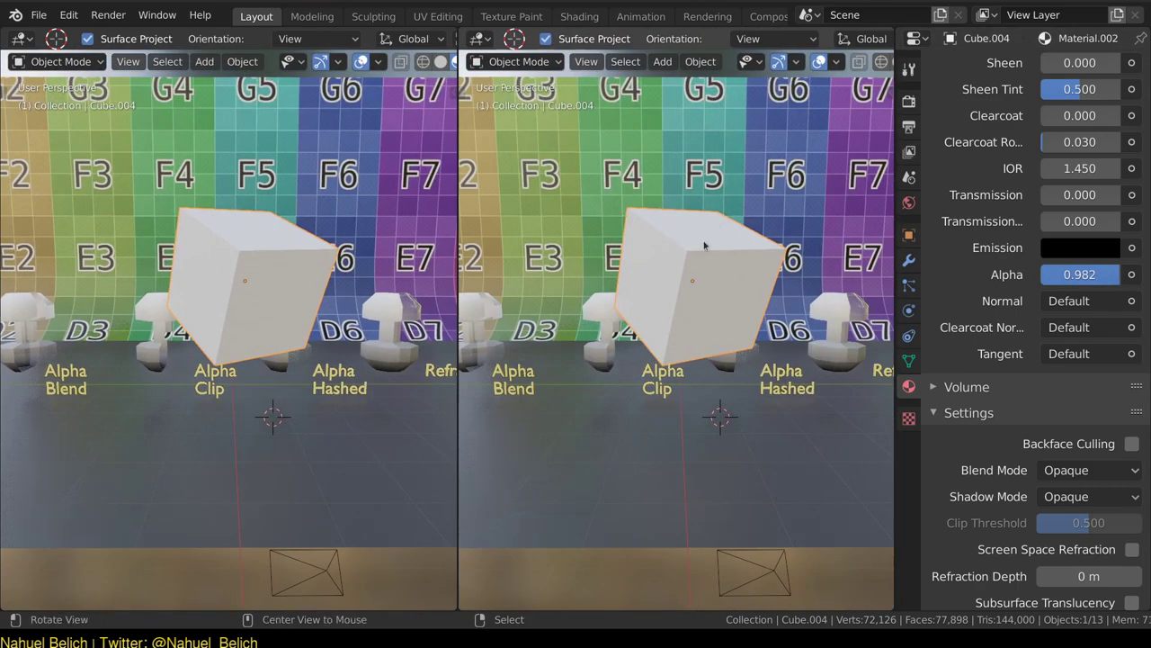
Show the right viewport from the top in Solid shading and nudge the cube sideways.
{"action": "middle_click_drag", "start_coordinate": [705, 244], "coordinate": [694, 261]}
{"action": "key", "text": "g"}
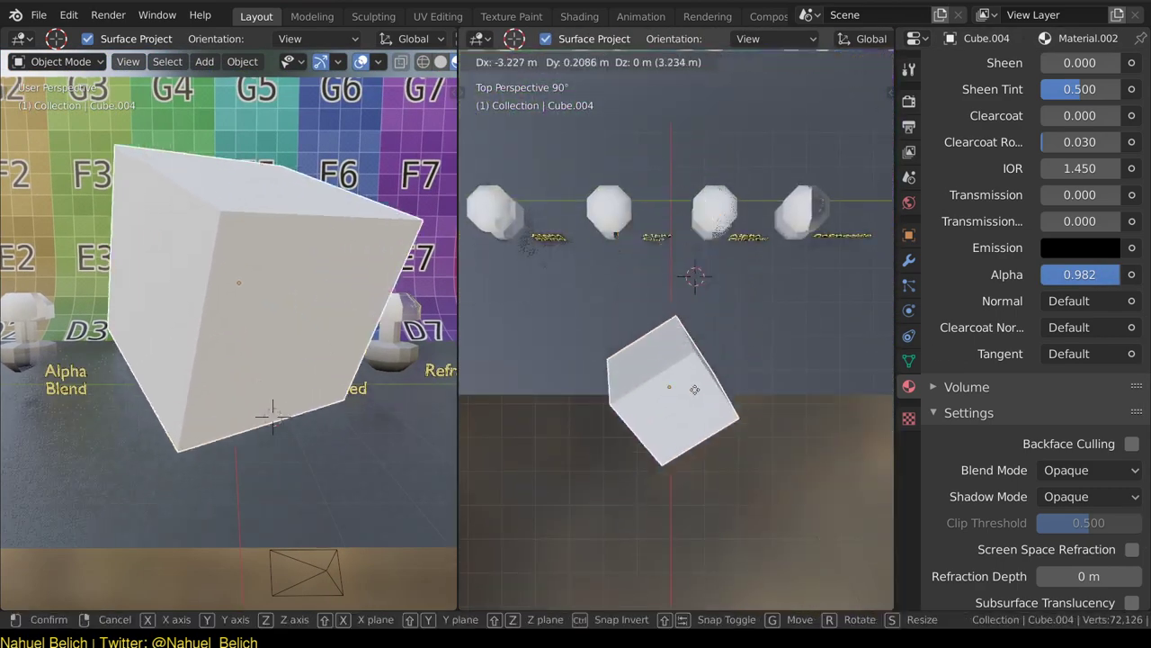
{"action": "left_click", "coordinate": [697, 401]}
{"action": "scroll", "coordinate": [225, 315], "scroll_direction": "down", "scroll_amount": 2}
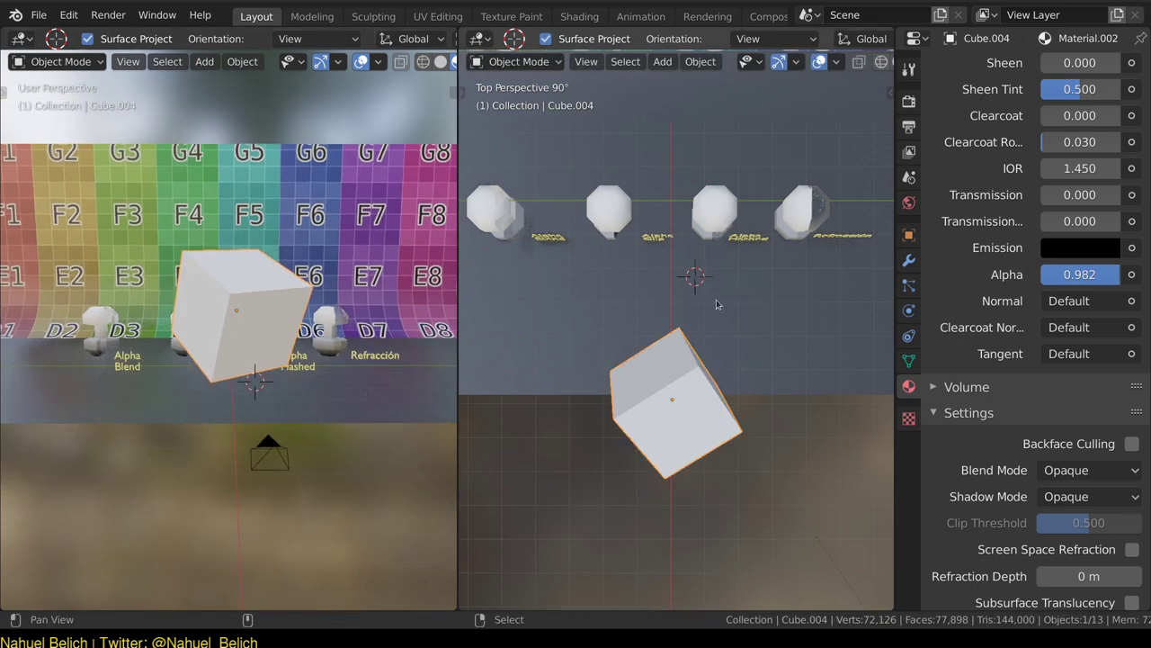
{"action": "scroll", "coordinate": [717, 304], "scroll_direction": "down", "scroll_amount": 1}
{"action": "key", "text": "z"}
{"action": "left_click", "coordinate": [753, 326]}
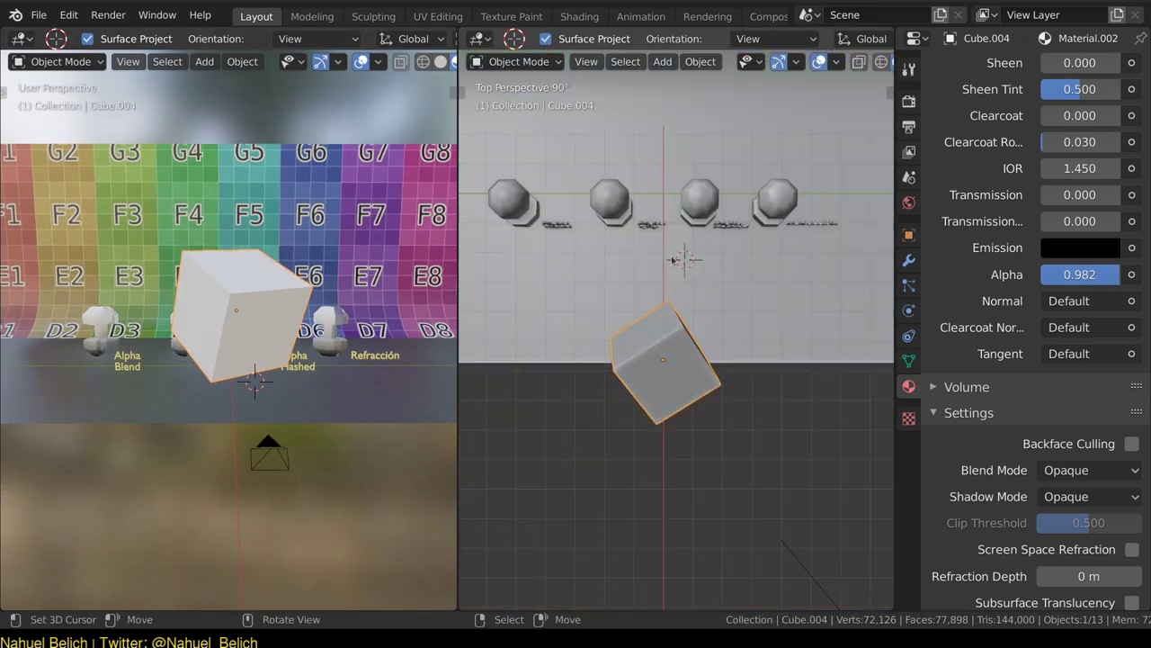
{"action": "middle_click_drag", "start_coordinate": [673, 260], "coordinate": [695, 253], "text": "shift"}
Use the Annotate tool to sketch blue strokes below, beside and above the cube.
{"action": "key", "text": "shift+space"}
{"action": "left_click", "coordinate": [558, 338]}
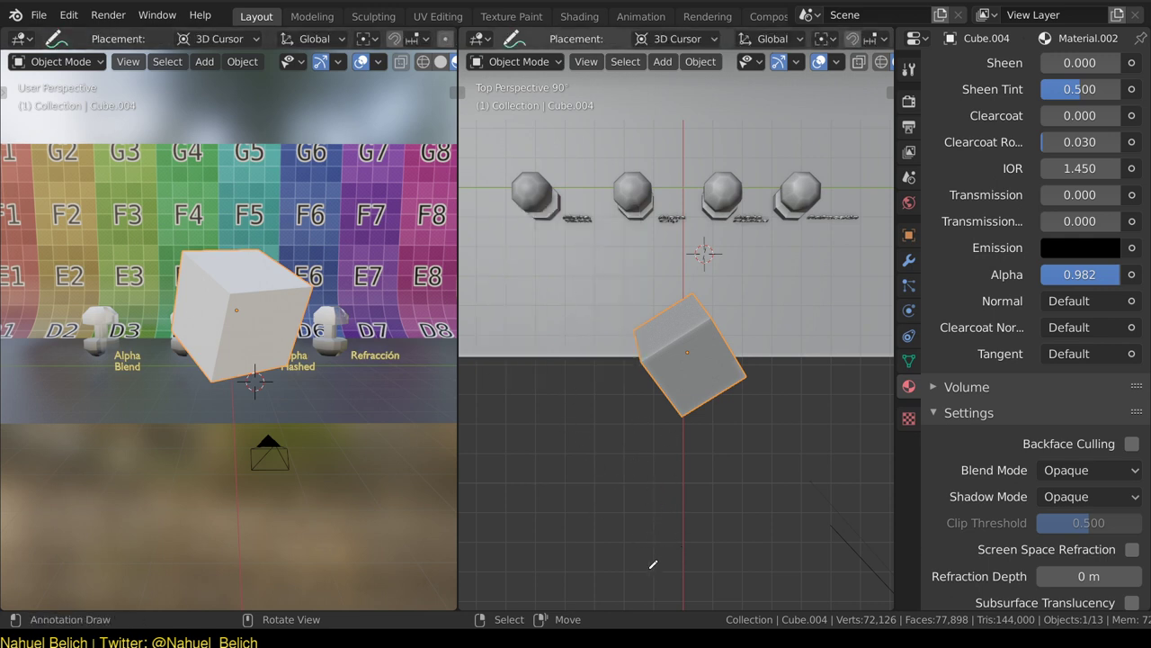
{"action": "mouse_move", "coordinate": [653, 564]}
{"action": "left_mouse_down"}
{"action": "mouse_move", "coordinate": [675, 608]}
{"action": "mouse_move", "coordinate": [740, 532]}
{"action": "left_mouse_up"}
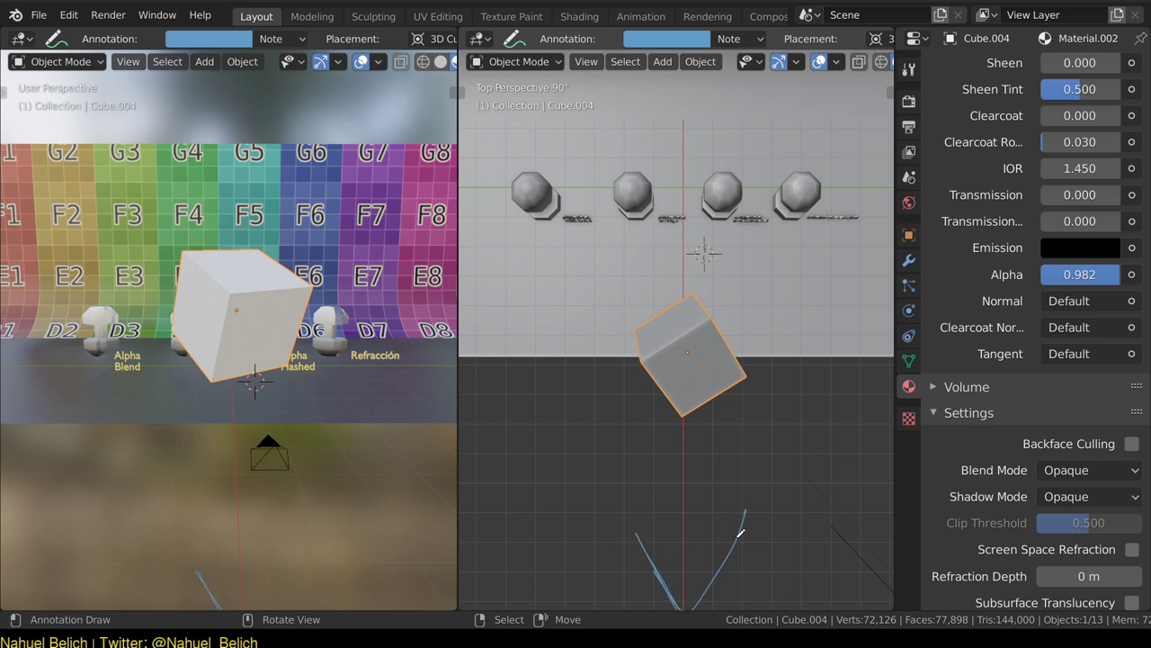
{"action": "left_click_drag", "start_coordinate": [658, 539], "coordinate": [684, 597]}
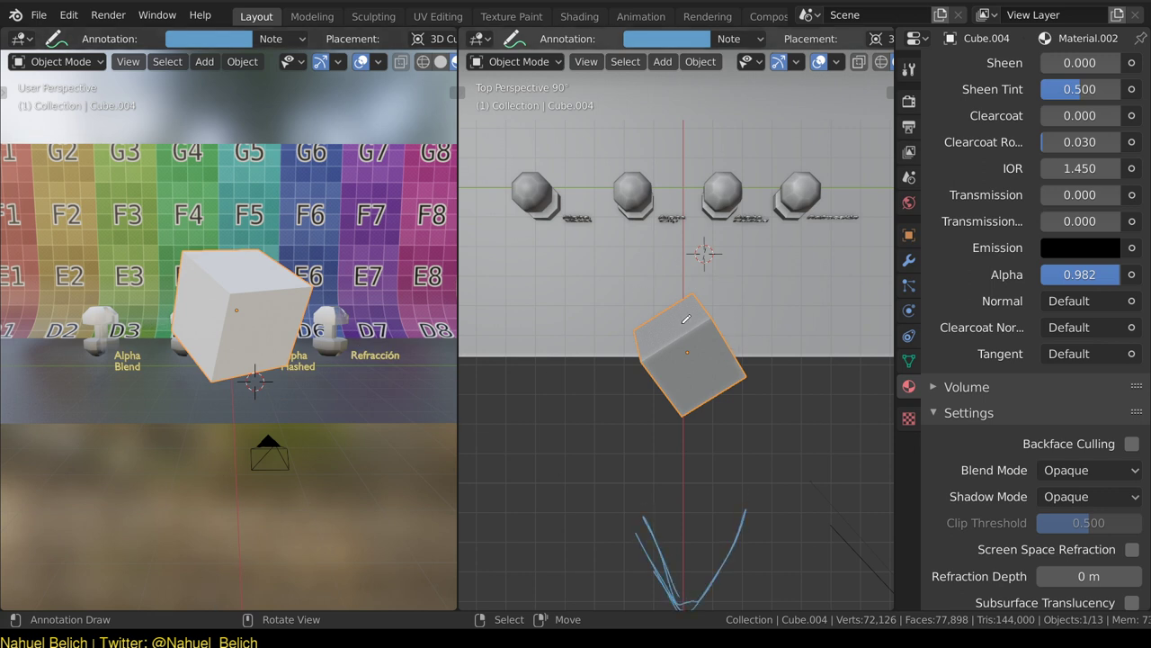
{"action": "left_click_drag", "start_coordinate": [764, 378], "coordinate": [745, 373]}
{"action": "left_click_drag", "start_coordinate": [675, 106], "coordinate": [716, 107]}
{"action": "key", "text": "shift+space"}
Isolate the ground plane, an Alpha Clip sphere and the cube in turn, restoring everything afterwards.
{"action": "key", "text": "space"}
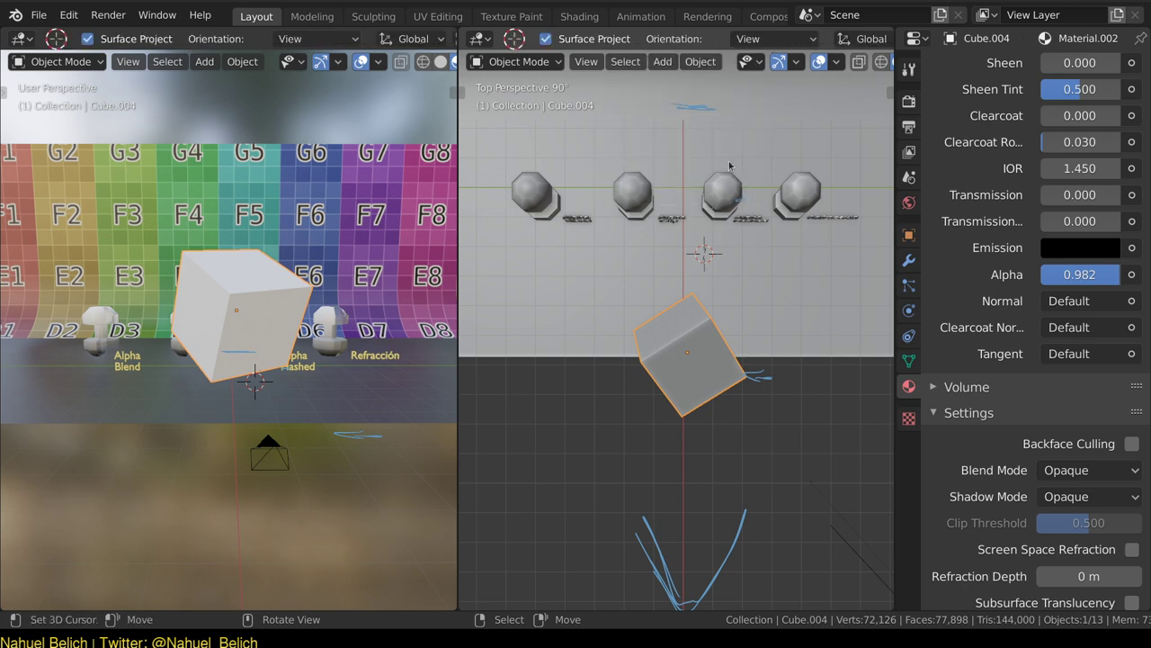
{"action": "left_click", "coordinate": [720, 191]}
{"action": "left_click", "coordinate": [711, 189]}
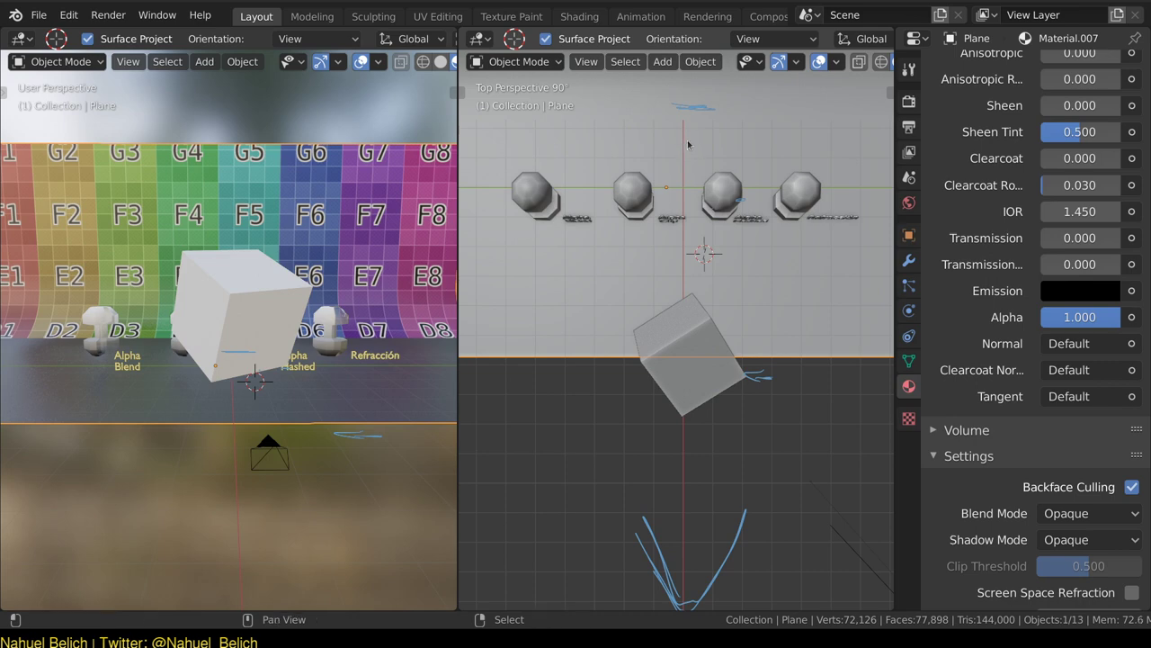
{"action": "key", "text": "shift+h"}
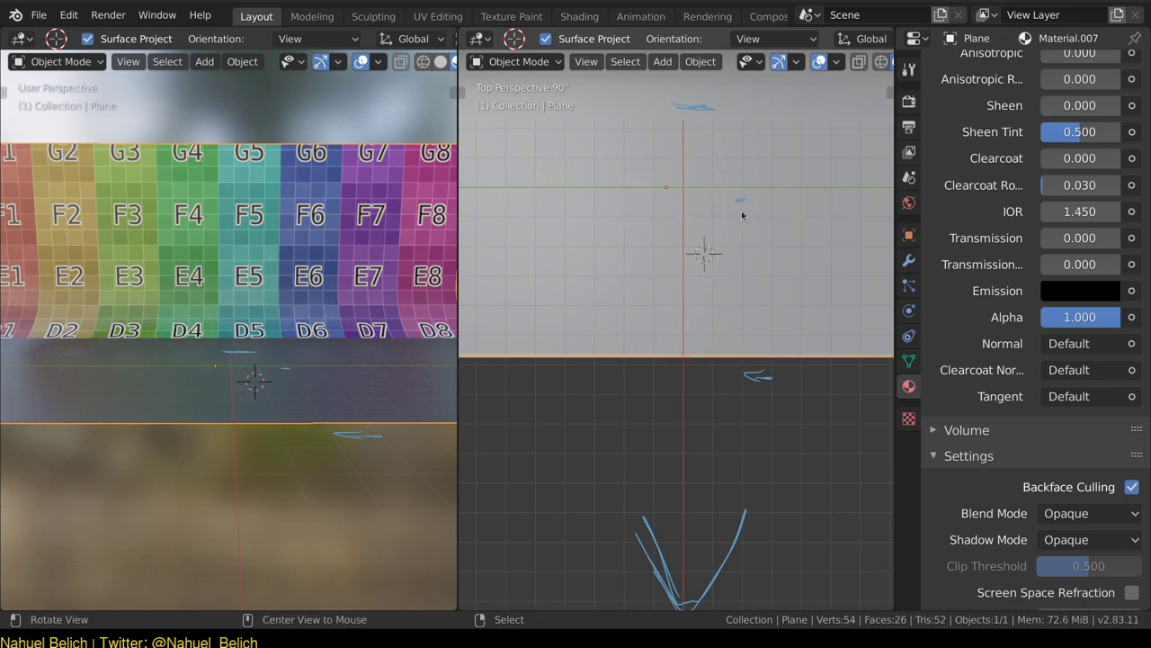
{"action": "key", "text": "alt+h"}
{"action": "left_click", "coordinate": [717, 176]}
{"action": "key", "text": "shift+h"}
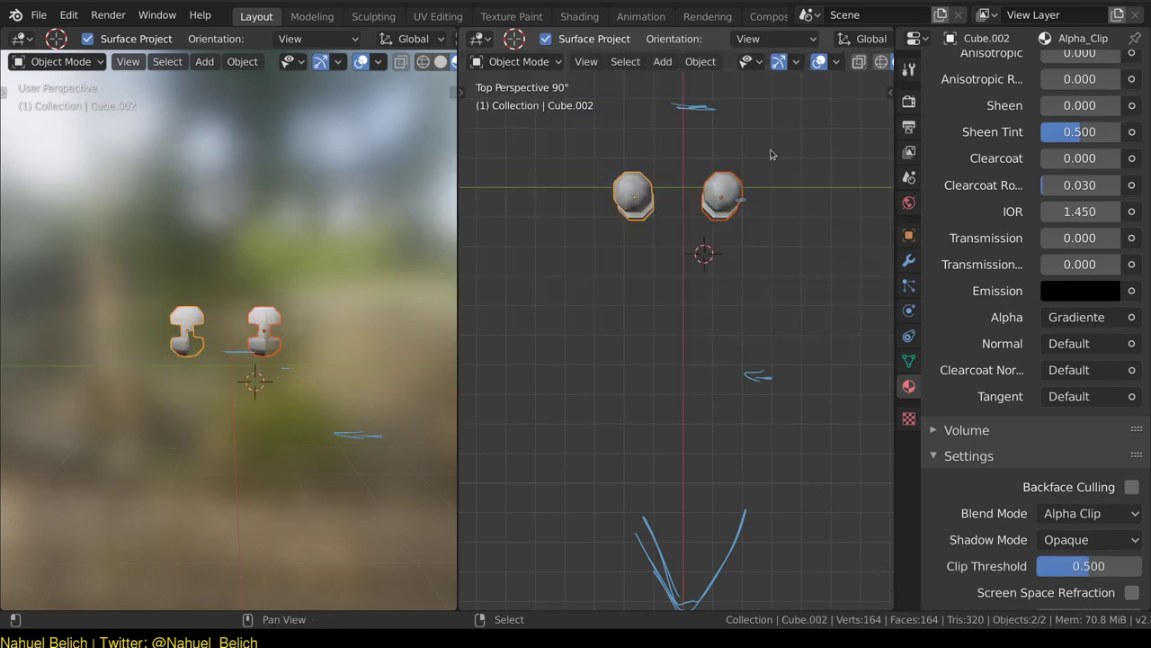
{"action": "key", "text": "alt+h"}
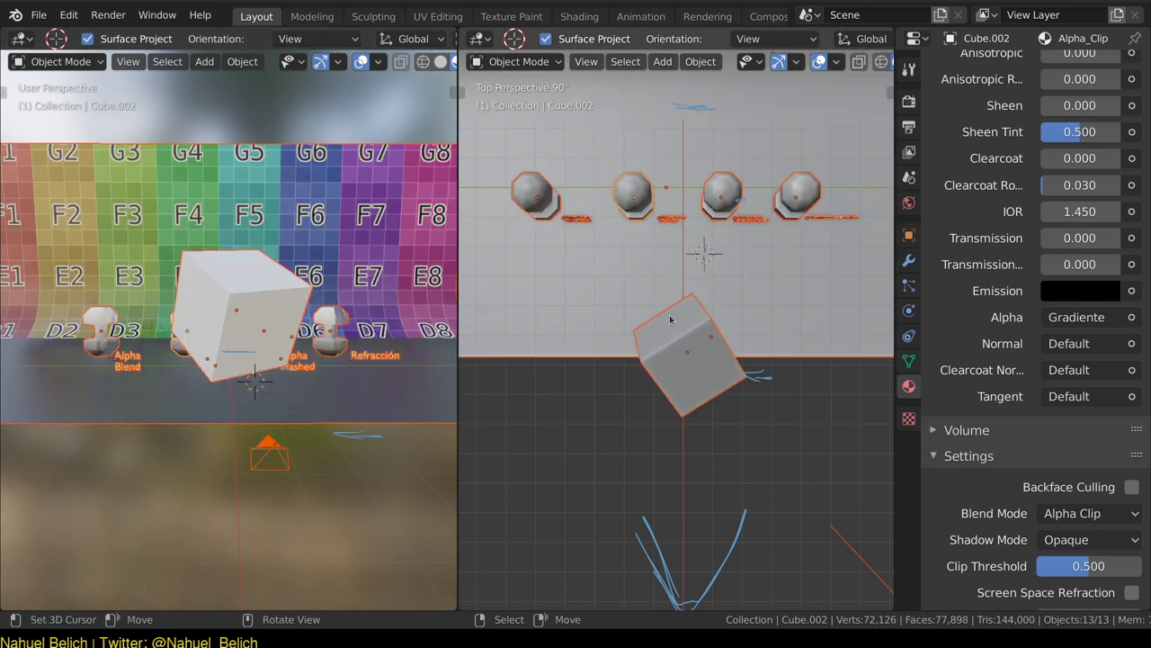
{"action": "left_click", "coordinate": [688, 355]}
{"action": "key", "text": "shift+h"}
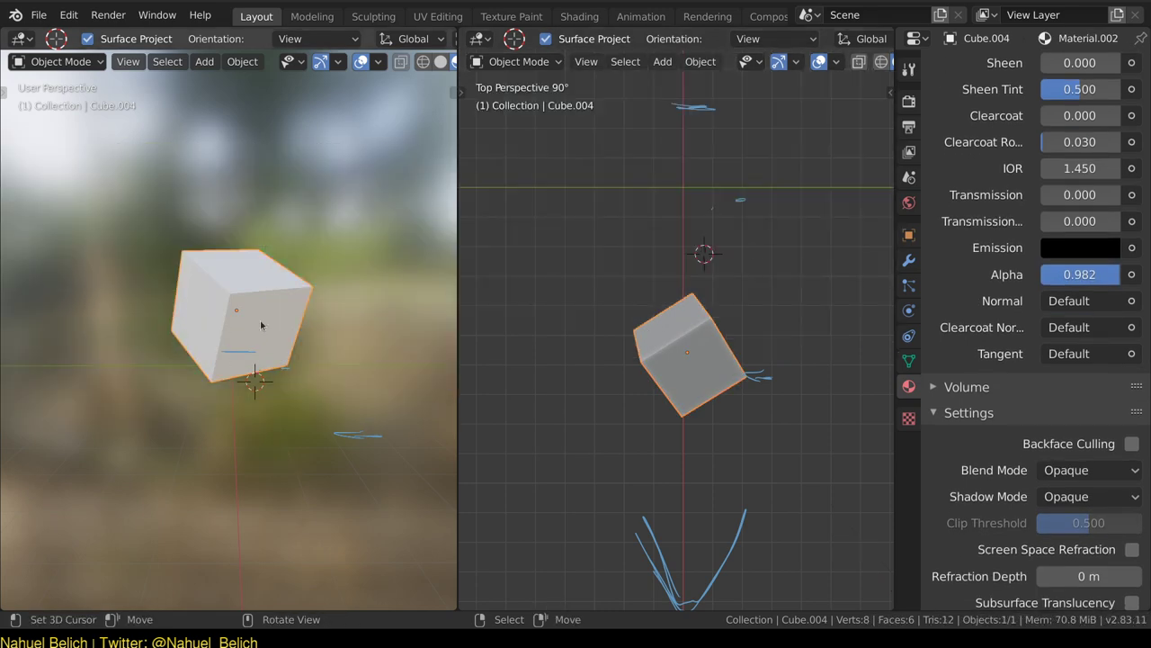
{"action": "key", "text": "alt+h"}
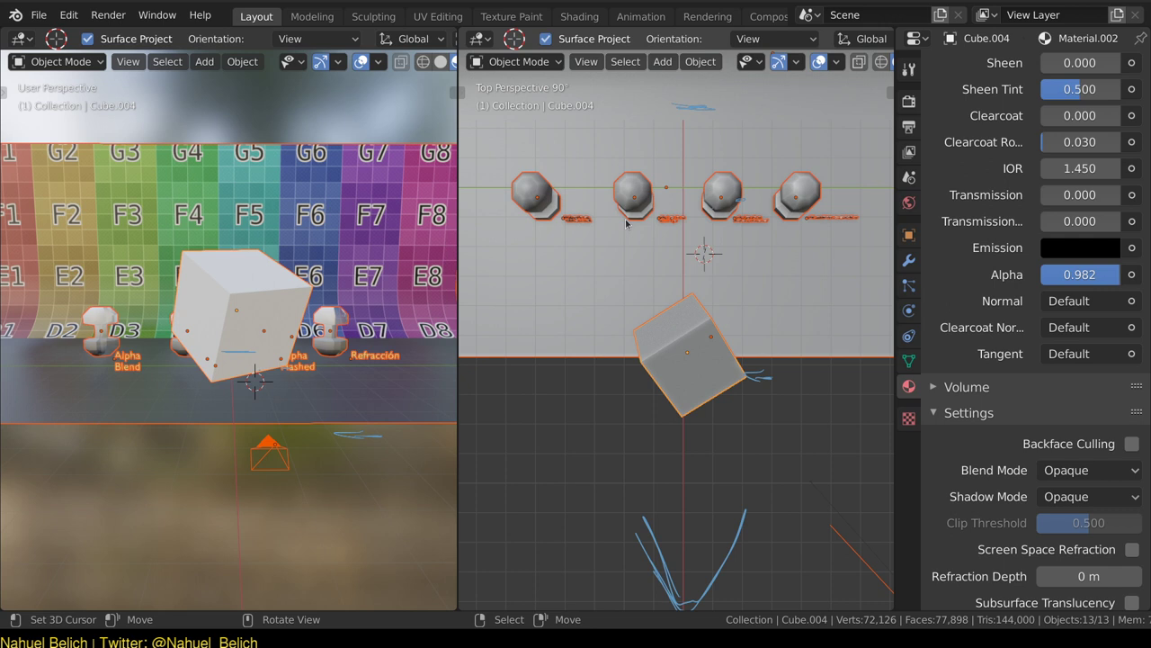
Place the 3D cursor, then play the animation and stop it at frame 109.
{"action": "left_click", "coordinate": [538, 351]}
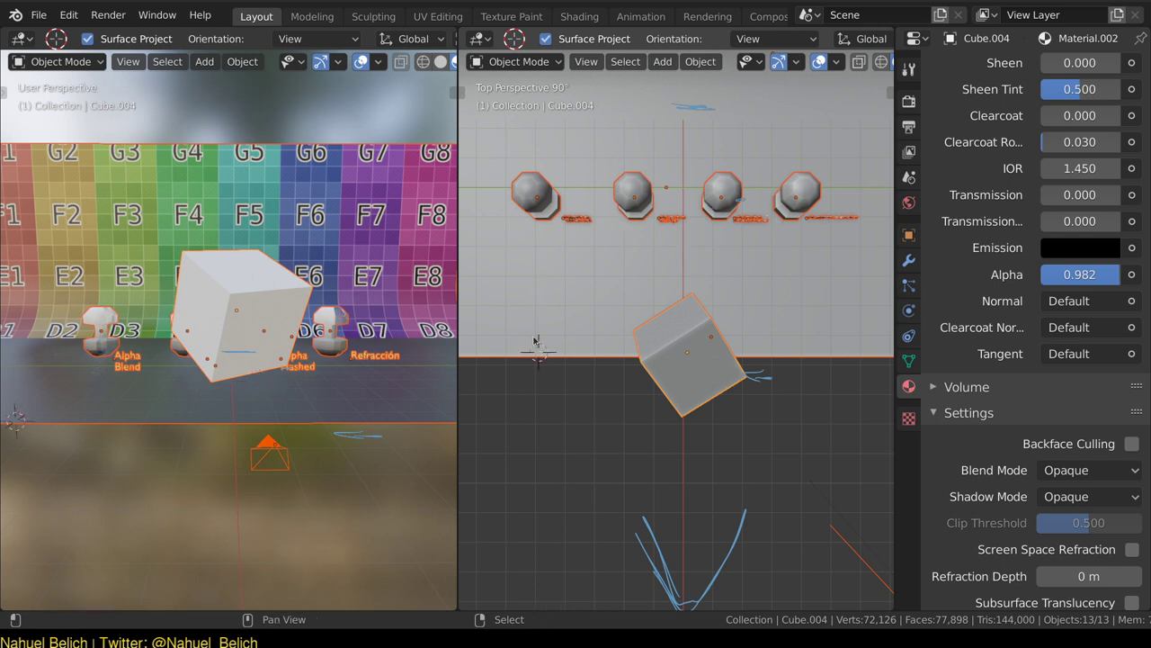
{"action": "key", "text": "space"}
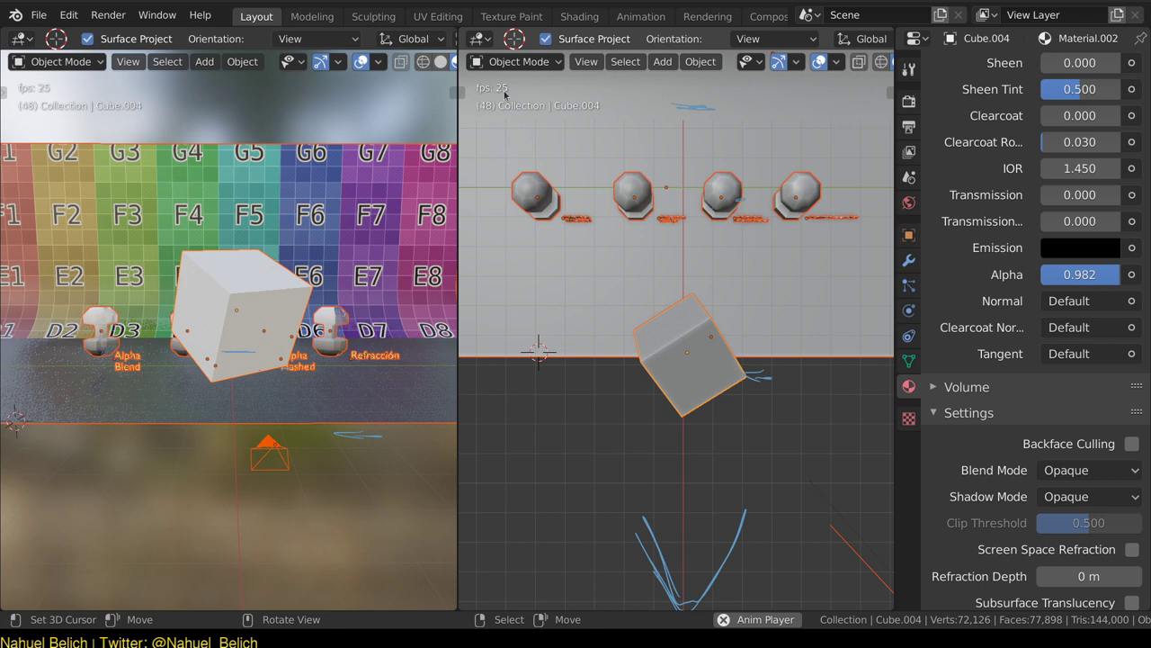
{"action": "key", "text": "space"}
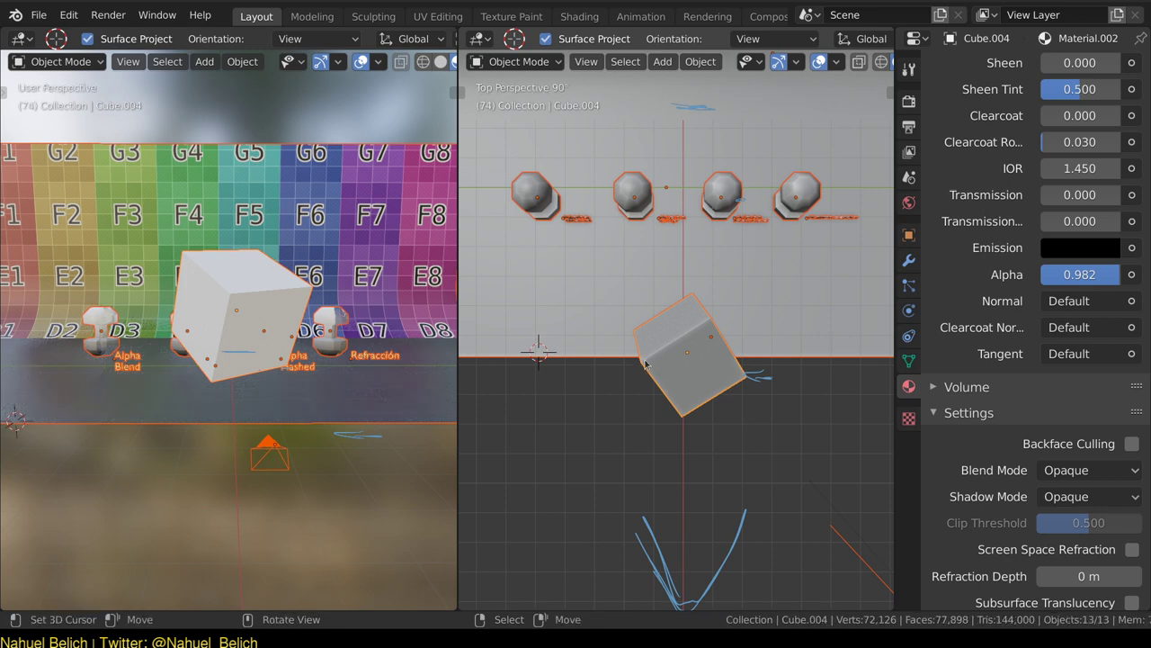
{"action": "key", "text": "space"}
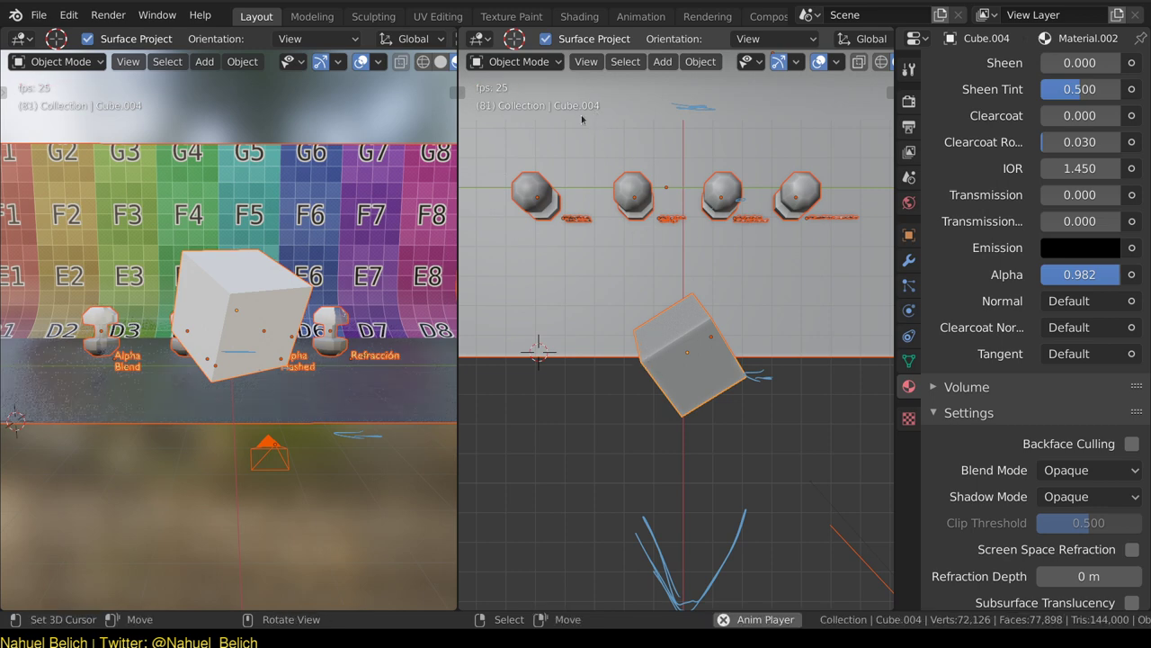
{"action": "key", "text": "space"}
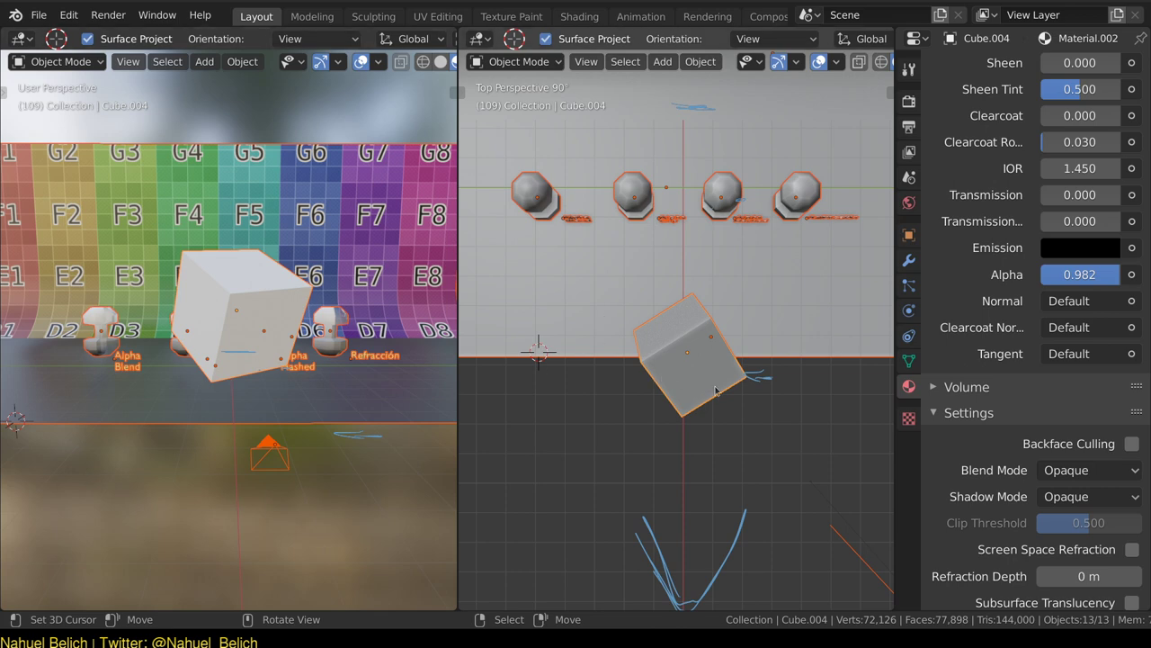
Check the backdrop plane's material, then reselect the cube.
{"action": "left_click_drag", "start_coordinate": [719, 381], "coordinate": [696, 371]}
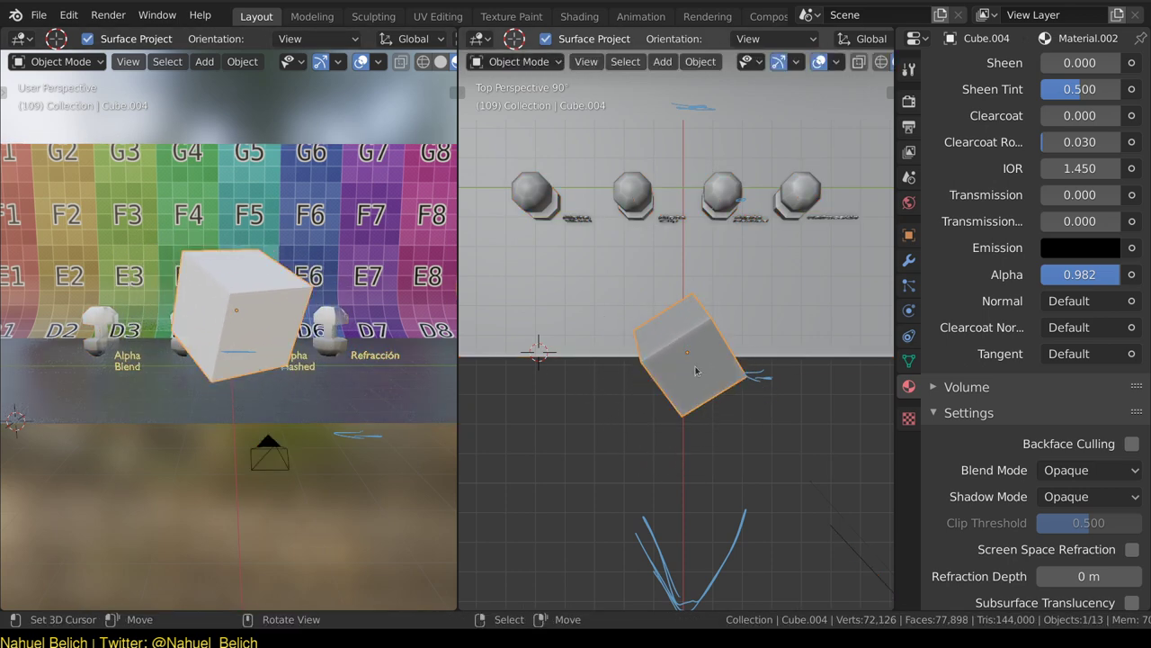
{"action": "mouse_move", "coordinate": [722, 199]}
{"action": "left_mouse_down"}
{"action": "mouse_move", "coordinate": [711, 207]}
{"action": "mouse_move", "coordinate": [710, 174]}
{"action": "left_mouse_up"}
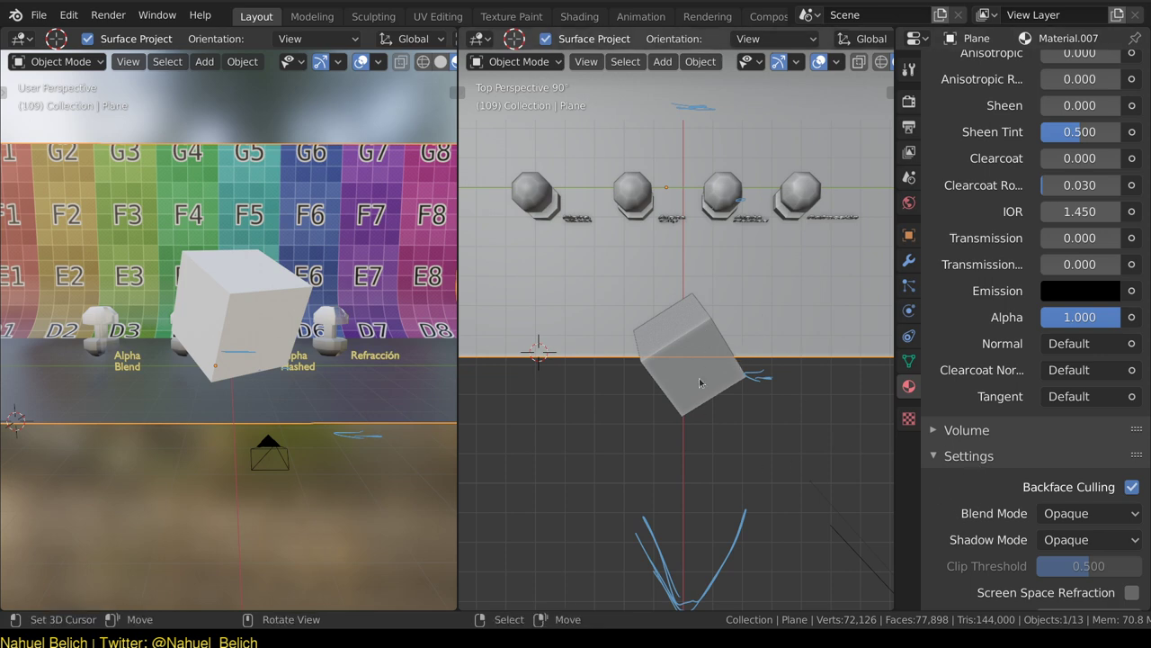
{"action": "left_click", "coordinate": [700, 382]}
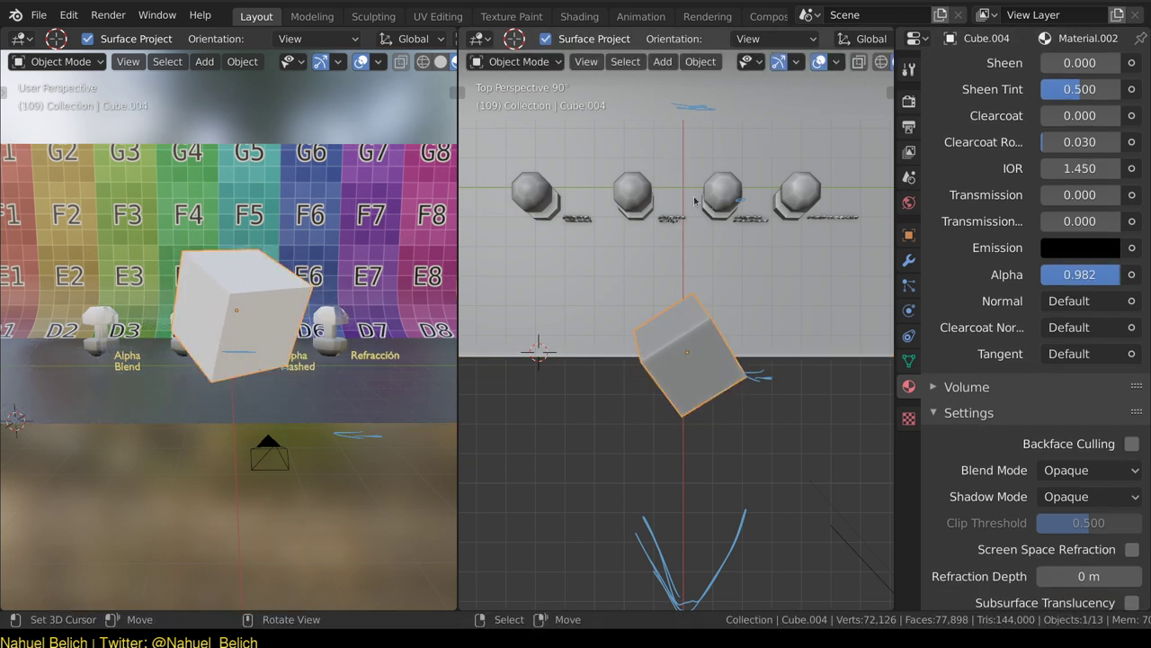
{"action": "left_click", "coordinate": [691, 102]}
Compare the cube at Alpha 0 and 1, then set Alpha to about 0.584.
{"action": "left_click_drag", "start_coordinate": [1079, 286], "coordinate": [993, 276]}
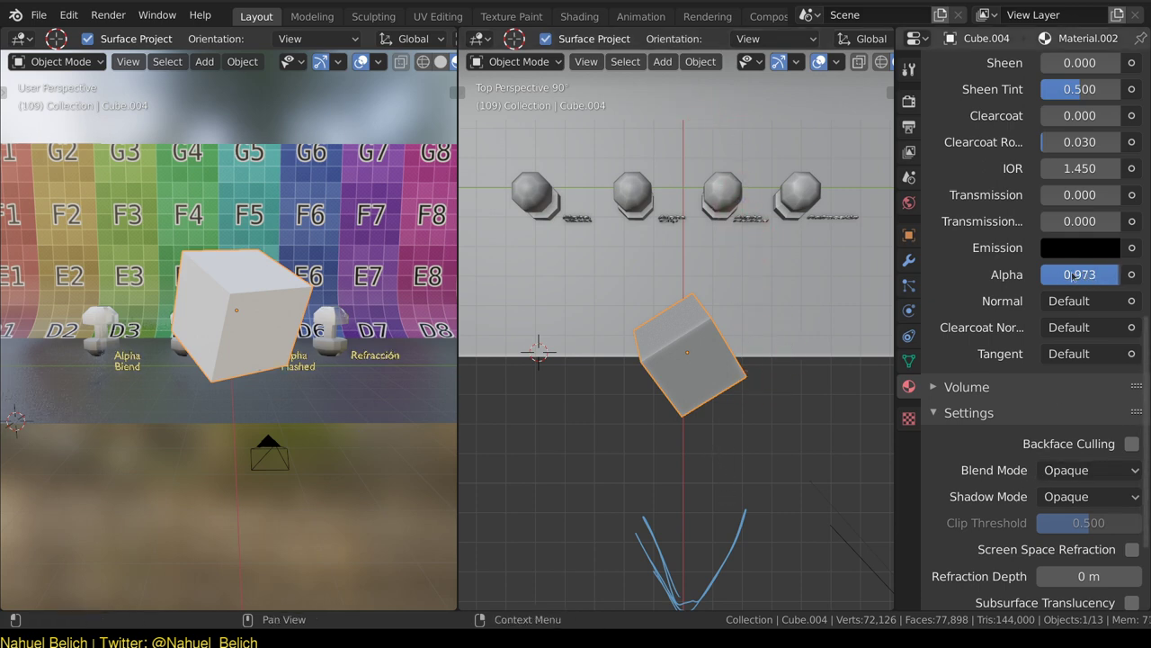
{"action": "key", "text": "ctrl+z"}
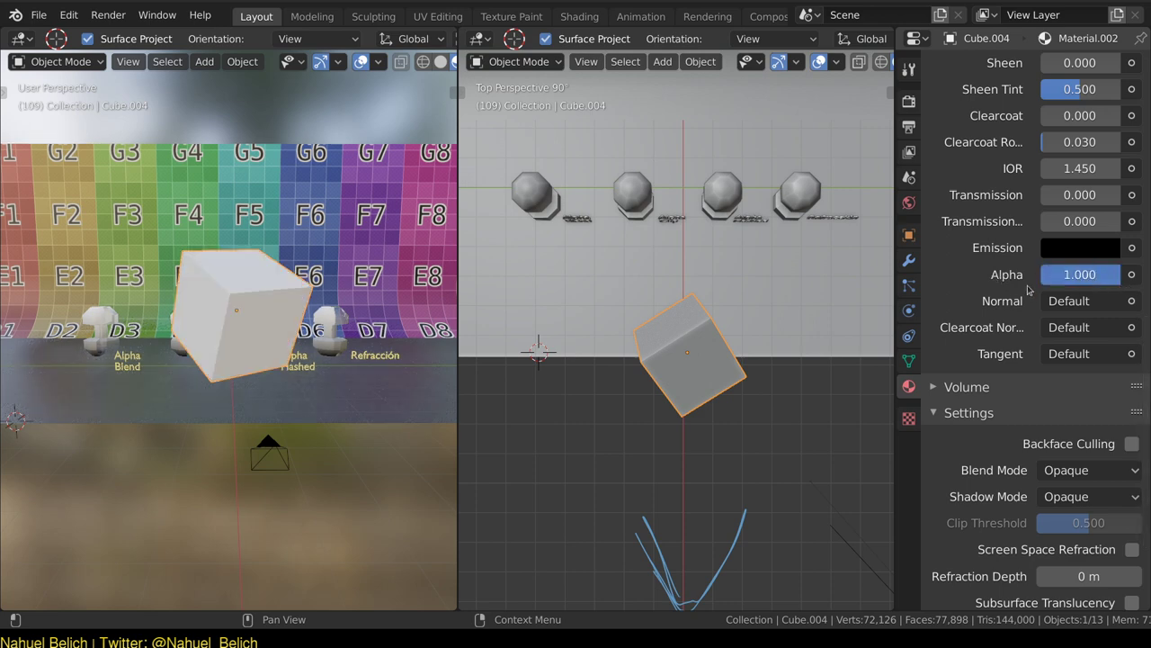
{"action": "key", "text": "ctrl+shift+z"}
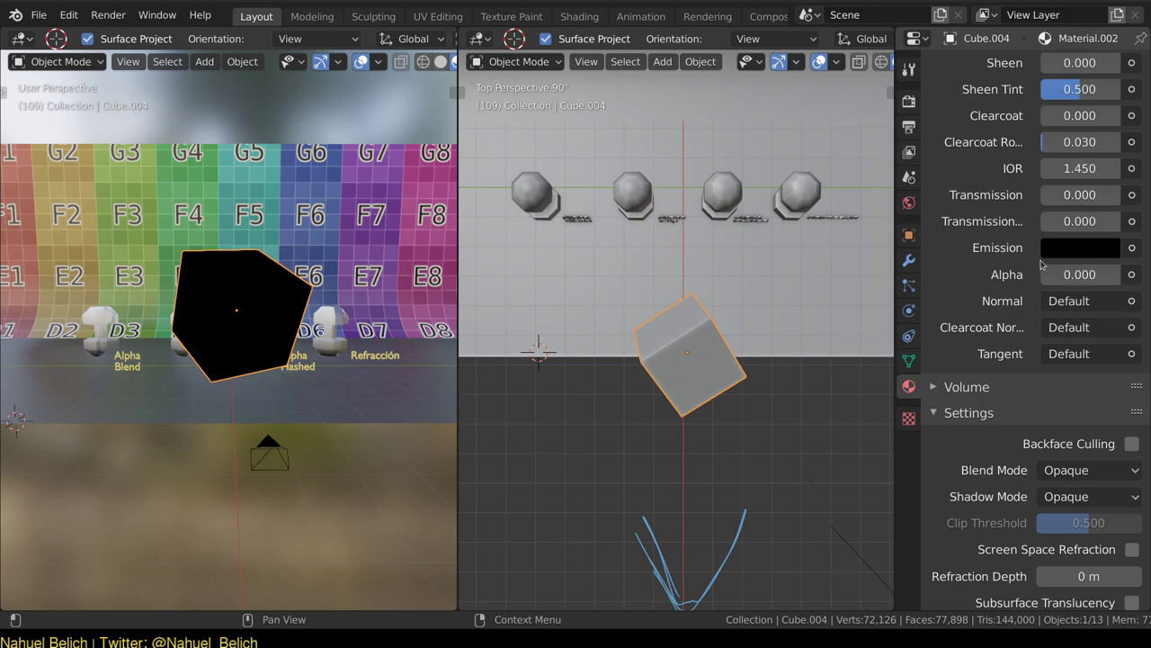
{"action": "left_click_drag", "start_coordinate": [1066, 270], "coordinate": [1093, 275]}
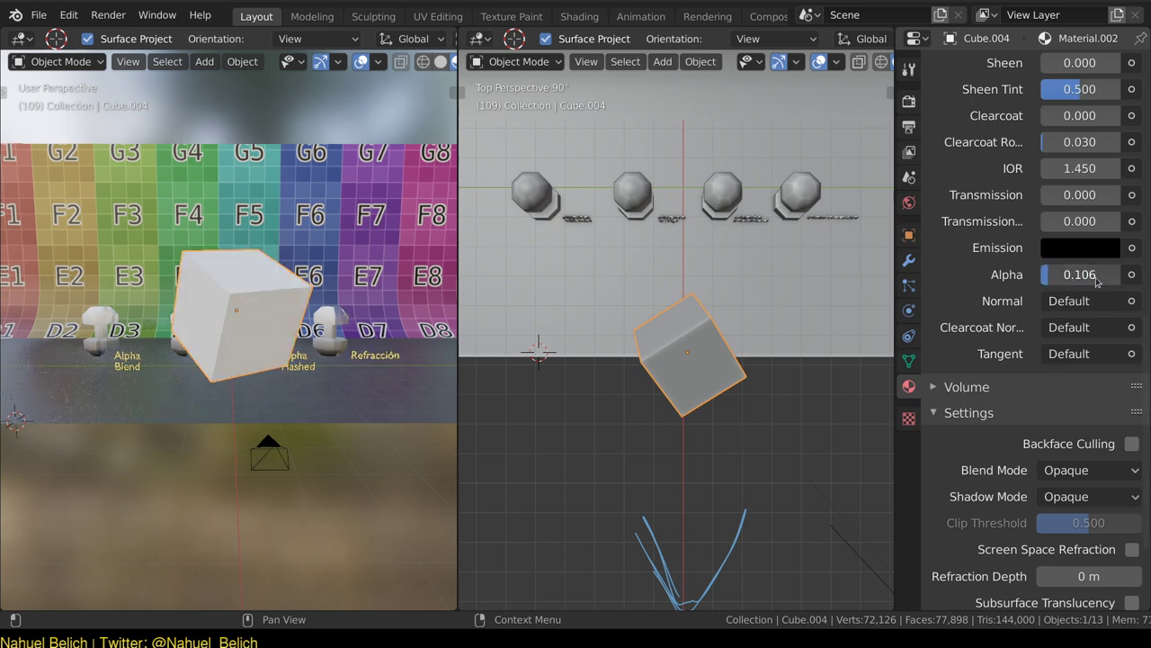
Try the Alpha Clip and Alpha Hashed blend modes, then settle on Alpha Blend.
{"action": "left_click", "coordinate": [1067, 472]}
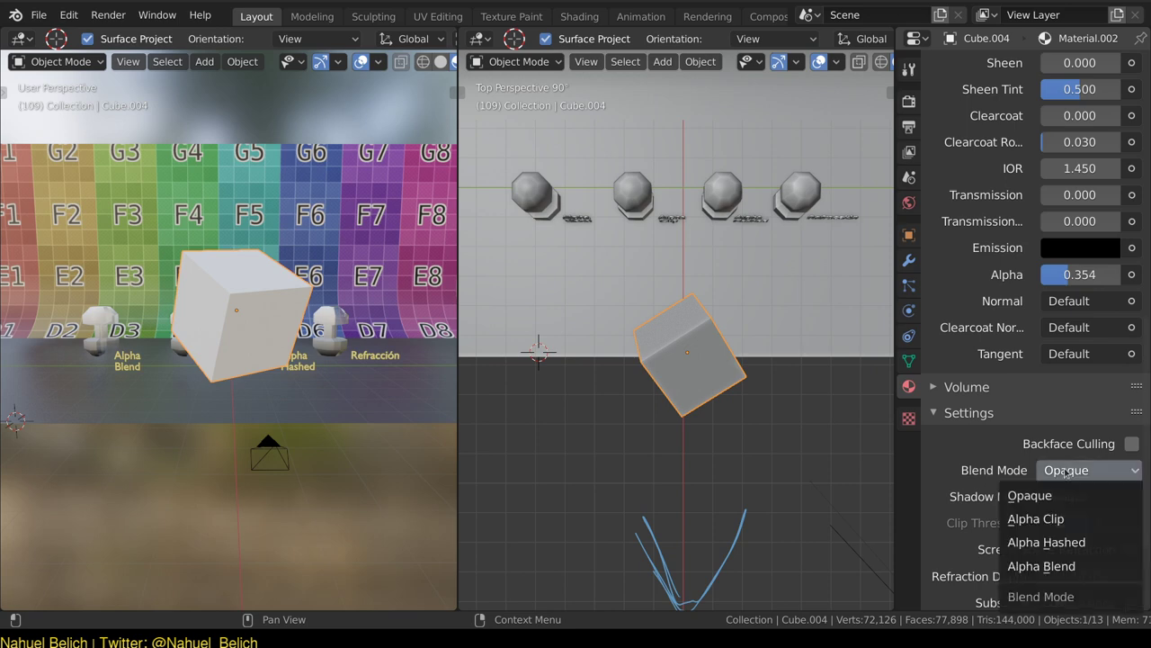
{"action": "left_click", "coordinate": [1064, 521]}
{"action": "left_click_drag", "start_coordinate": [1089, 274], "coordinate": [1084, 274]}
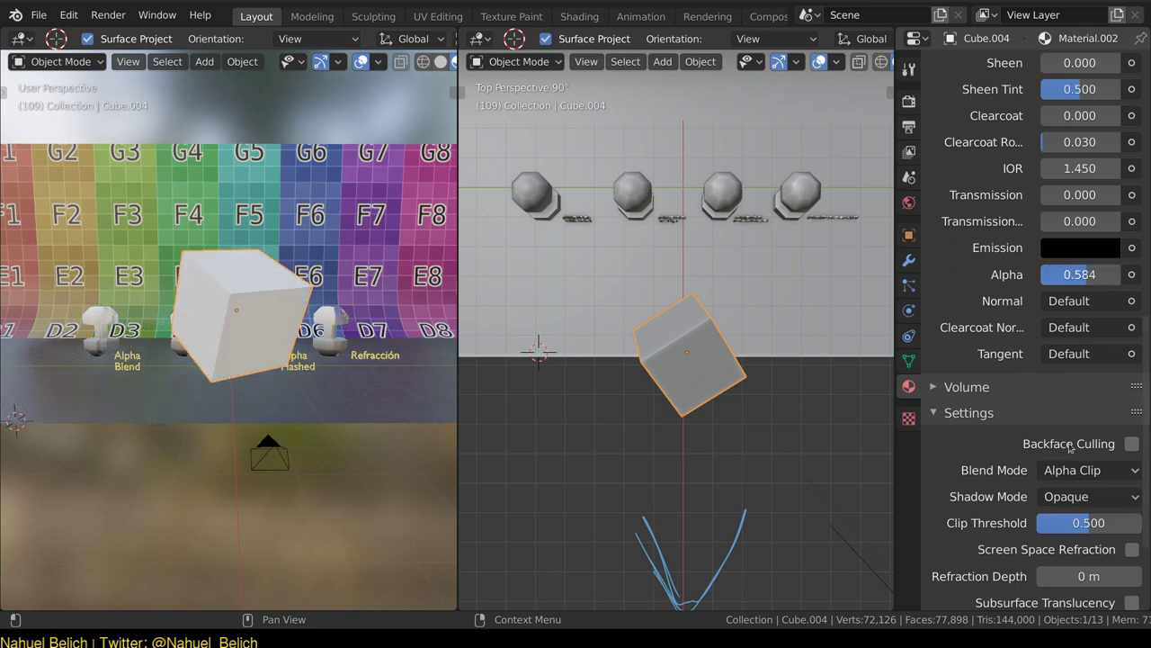
{"action": "left_click", "coordinate": [1075, 470]}
{"action": "left_click", "coordinate": [1057, 540]}
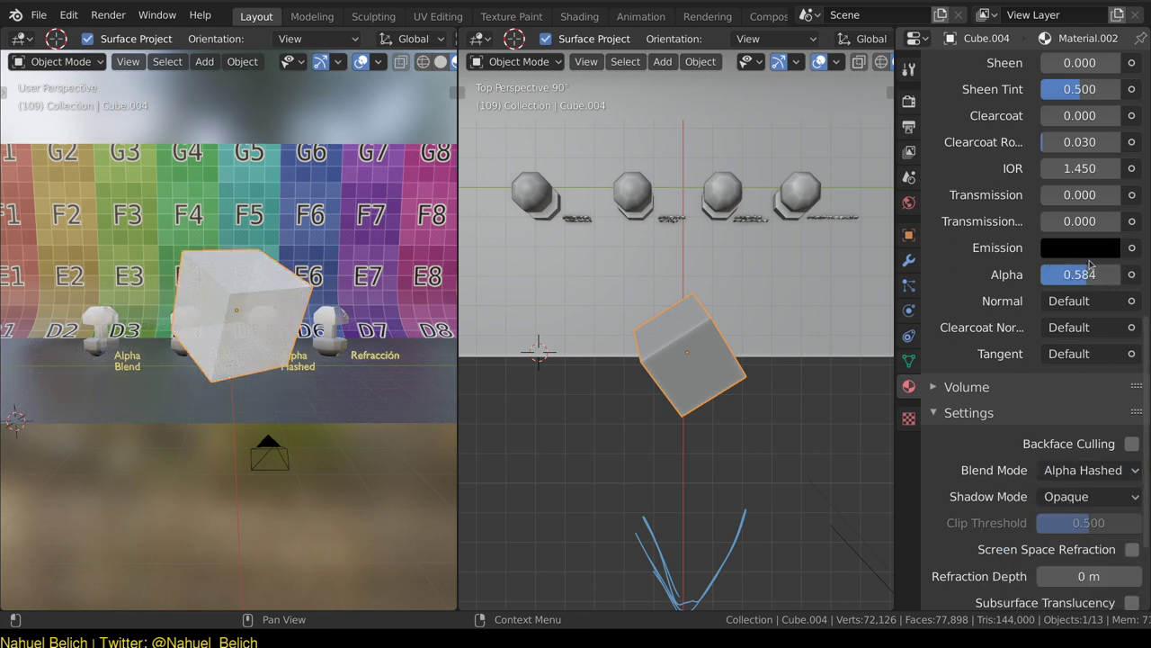
{"action": "scroll", "coordinate": [271, 268], "scroll_direction": "up", "scroll_amount": 1}
{"action": "scroll", "coordinate": [272, 268], "scroll_direction": "up", "scroll_amount": 4}
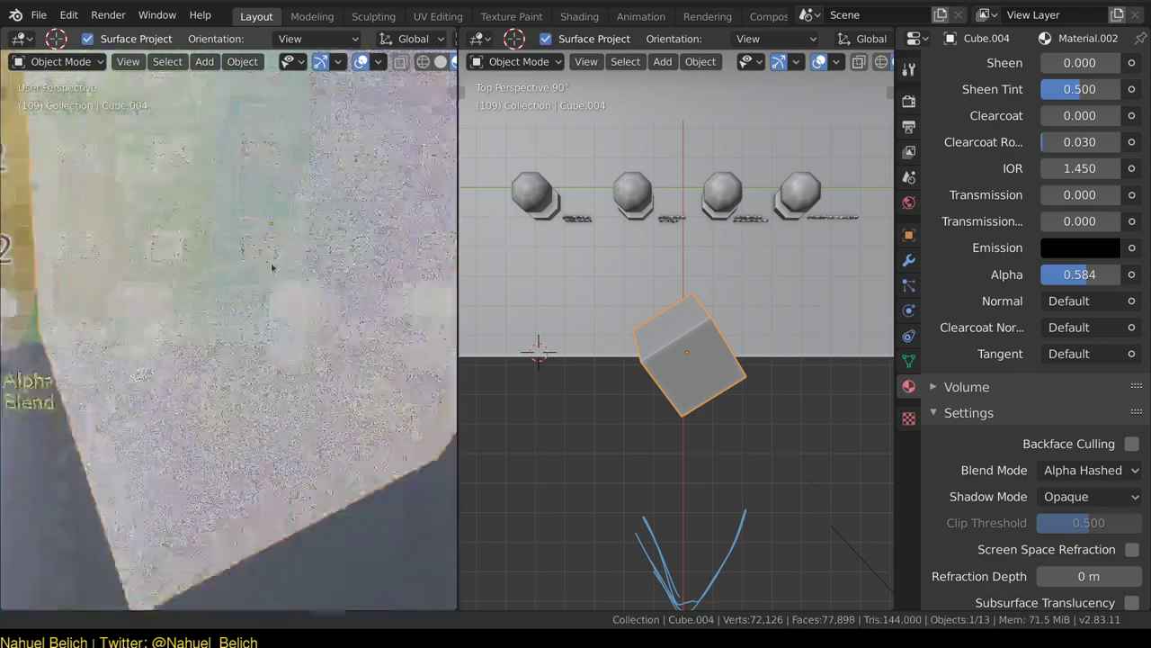
{"action": "scroll", "coordinate": [272, 268], "scroll_direction": "up", "scroll_amount": 1}
{"action": "scroll", "coordinate": [272, 269], "scroll_direction": "up", "scroll_amount": 1}
{"action": "scroll", "coordinate": [272, 268], "scroll_direction": "down", "scroll_amount": 5}
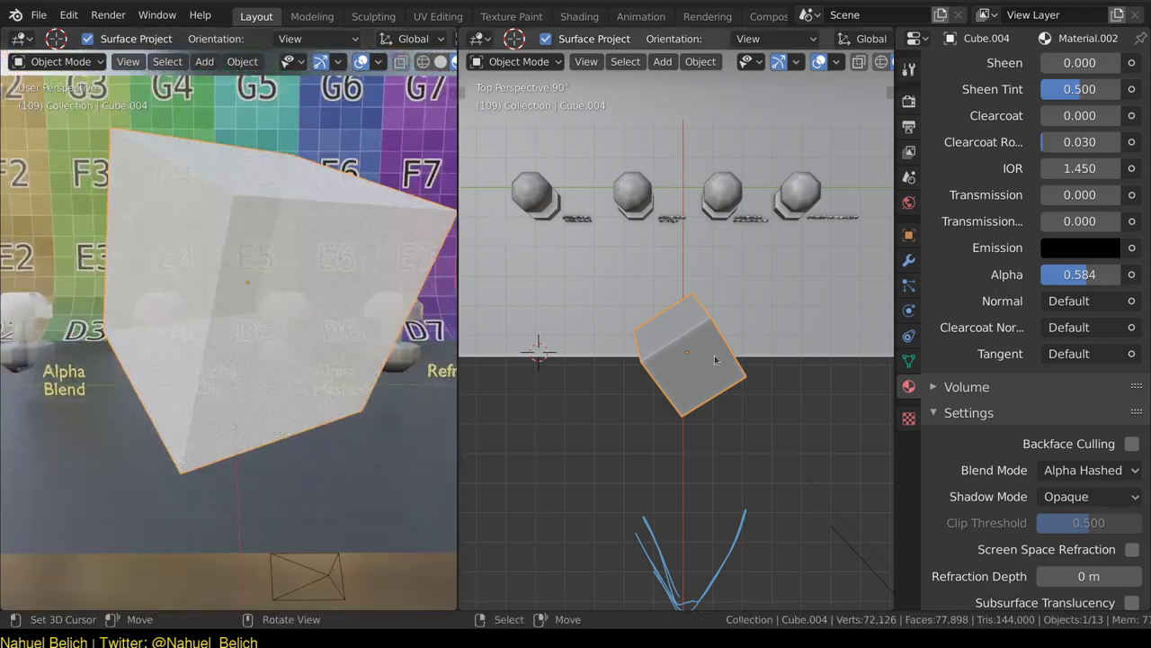
{"action": "left_click", "coordinate": [1074, 477]}
{"action": "left_click", "coordinate": [1069, 569]}
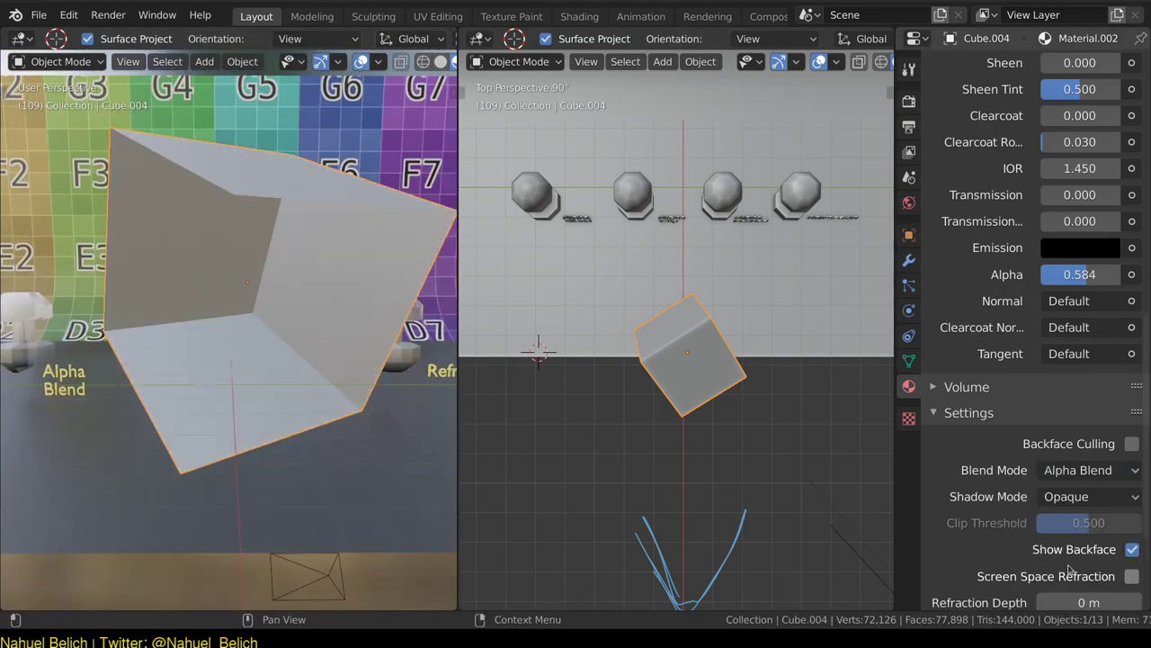
Orbit around the translucent cube and rotate it freely to a new orientation.
{"action": "mouse_move", "coordinate": [342, 378]}
{"action": "middle_mouse_down"}
{"action": "mouse_move", "coordinate": [383, 393]}
{"action": "mouse_move", "coordinate": [350, 376]}
{"action": "middle_mouse_up"}
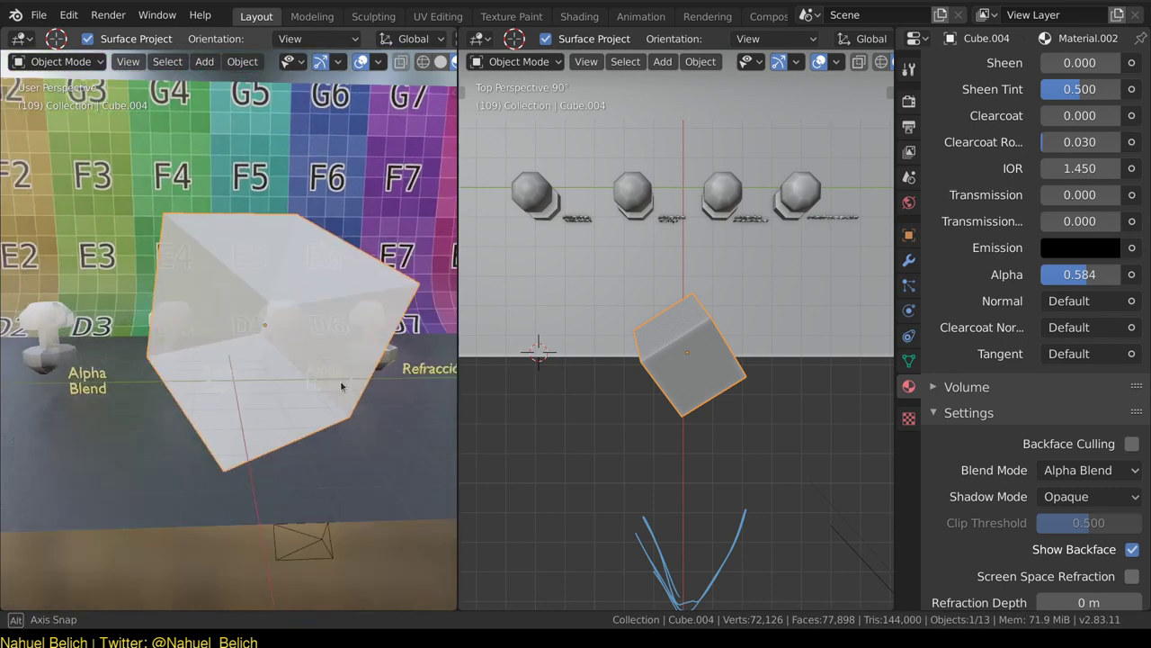
{"action": "key", "text": "r"}
{"action": "key", "text": "r"}
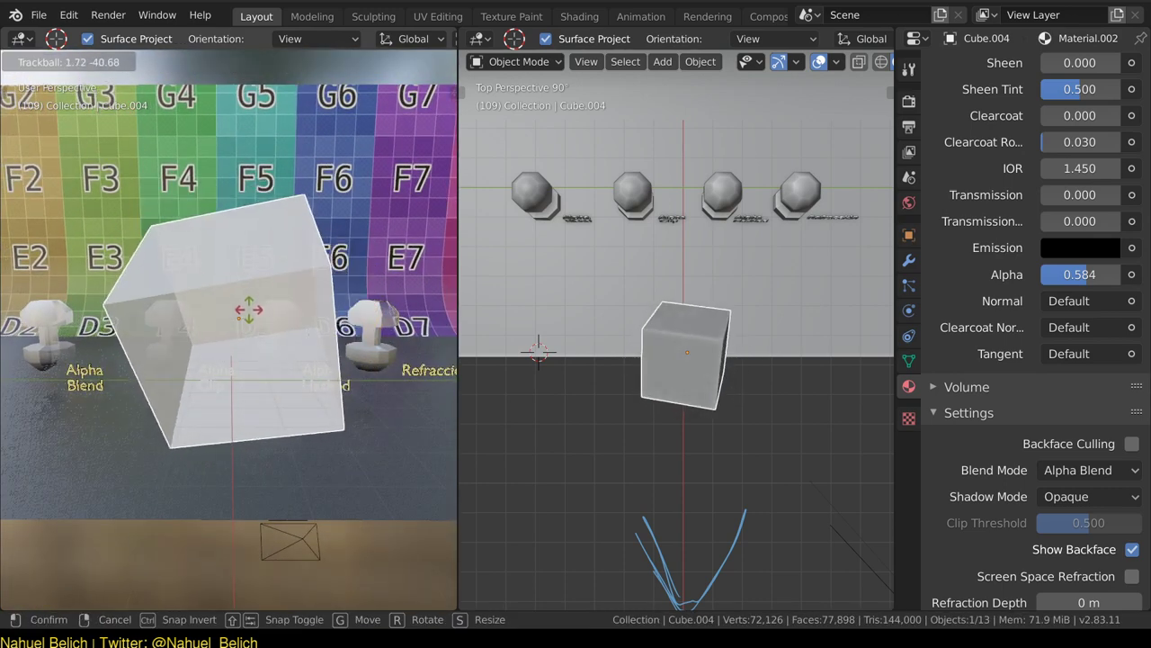
{"action": "left_click", "coordinate": [294, 331]}
{"action": "key", "text": "x"}
{"action": "left_click", "coordinate": [356, 358]}
{"action": "scroll", "coordinate": [273, 335], "scroll_direction": "down", "scroll_amount": 1}
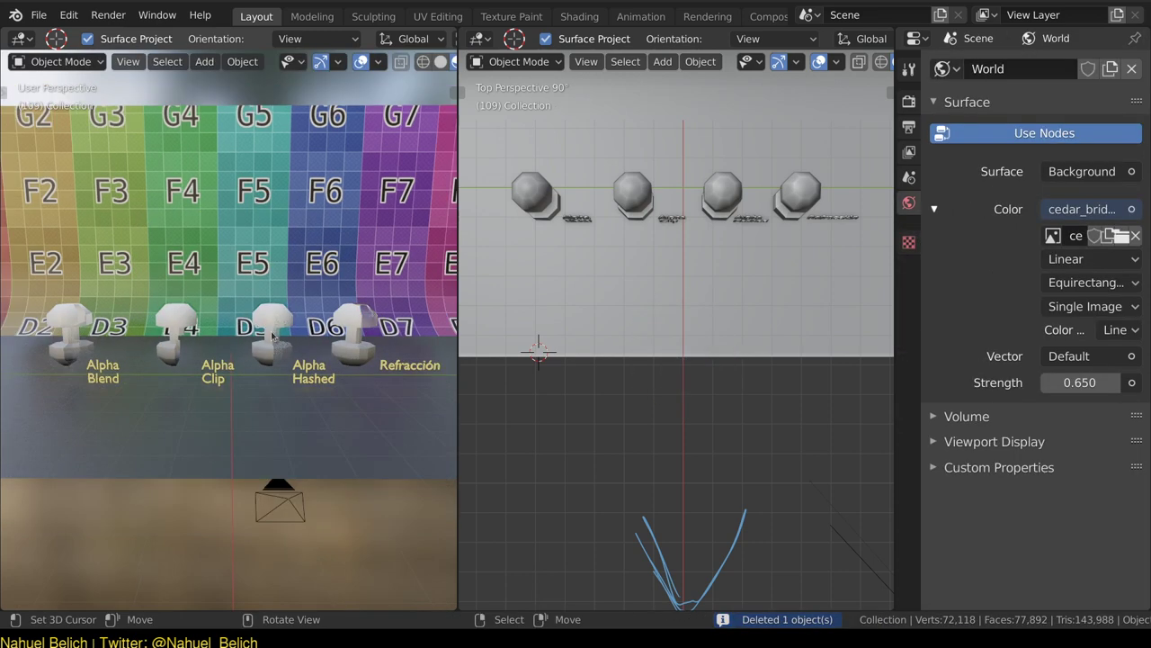
{"action": "left_click", "coordinate": [44, 317]}
{"action": "scroll", "coordinate": [135, 311], "scroll_direction": "up", "scroll_amount": 2}
{"action": "scroll", "coordinate": [171, 306], "scroll_direction": "up", "scroll_amount": 2}
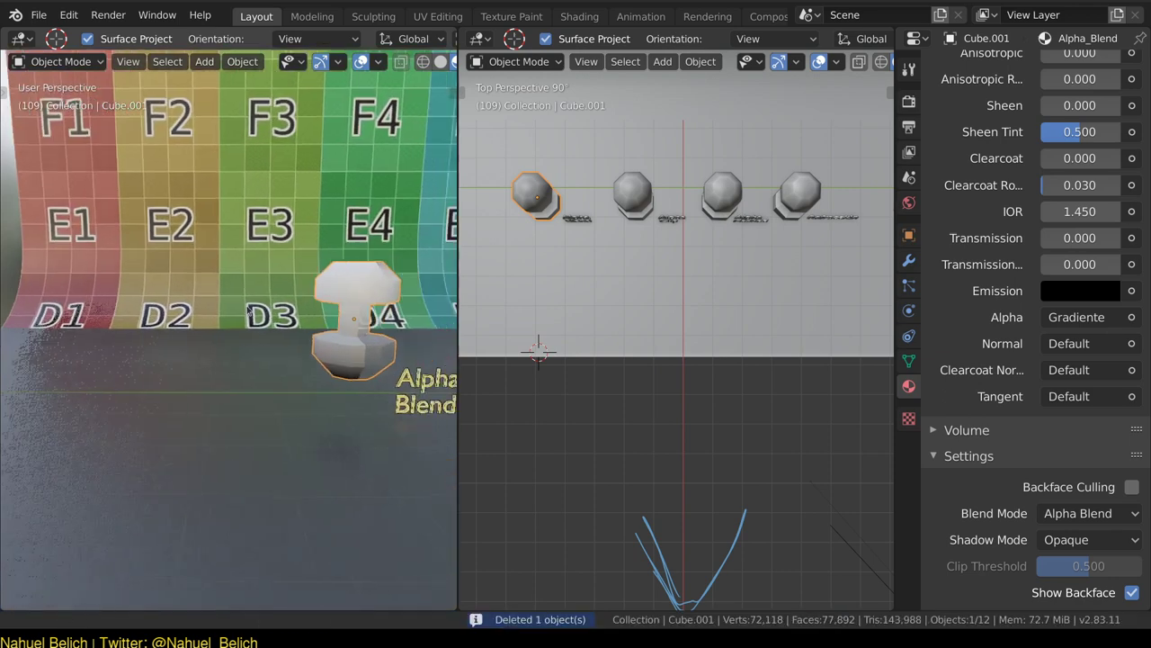
{"action": "scroll", "coordinate": [182, 301], "scroll_direction": "up", "scroll_amount": 2}
{"action": "scroll", "coordinate": [183, 301], "scroll_direction": "up", "scroll_amount": 2}
{"action": "scroll", "coordinate": [977, 405], "scroll_direction": "up", "scroll_amount": 1}
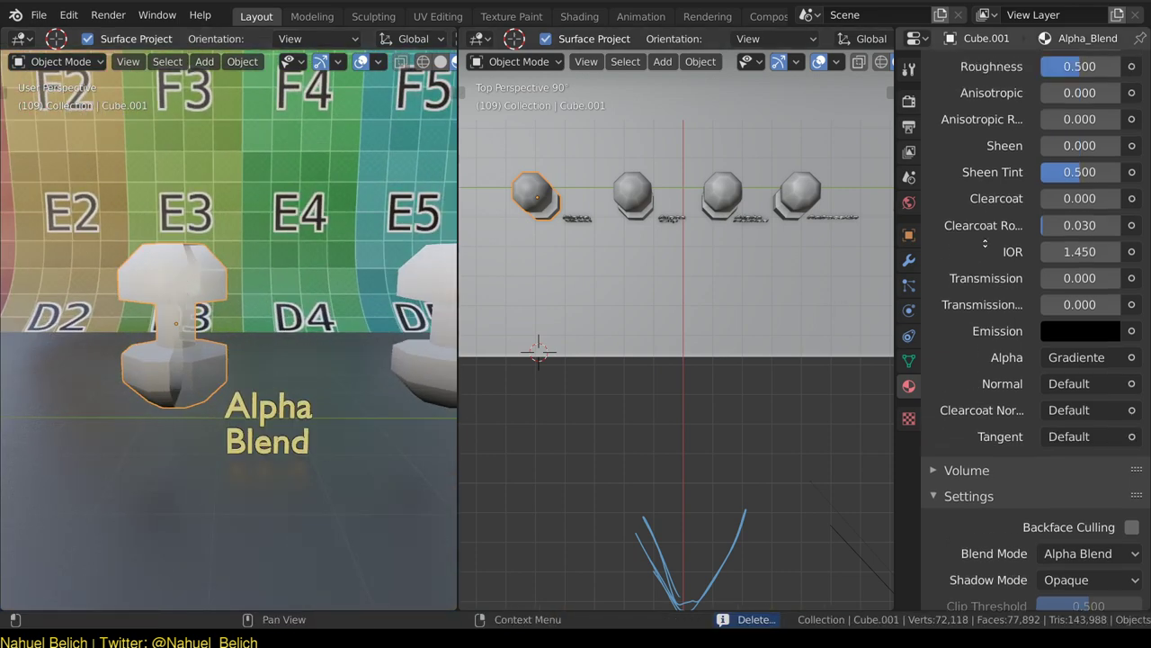
{"action": "scroll", "coordinate": [977, 405], "scroll_direction": "up", "scroll_amount": 5}
{"action": "scroll", "coordinate": [979, 261], "scroll_direction": "down", "scroll_amount": 4}
{"action": "scroll", "coordinate": [989, 250], "scroll_direction": "down", "scroll_amount": 2}
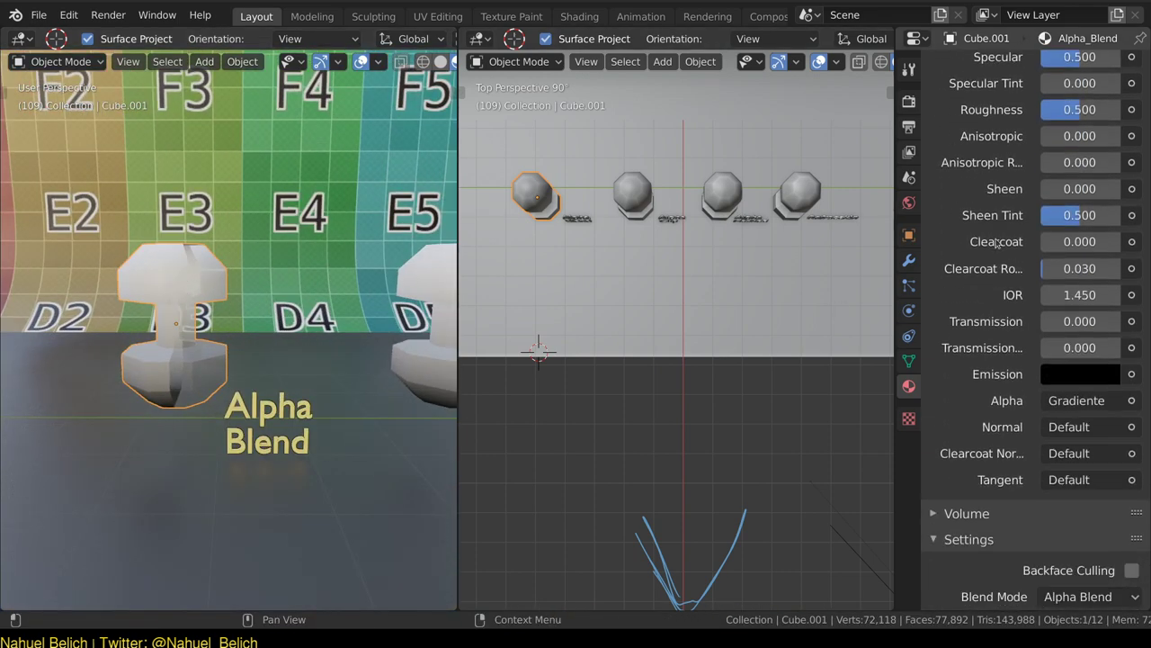
{"action": "scroll", "coordinate": [1007, 339], "scroll_direction": "down", "scroll_amount": 2}
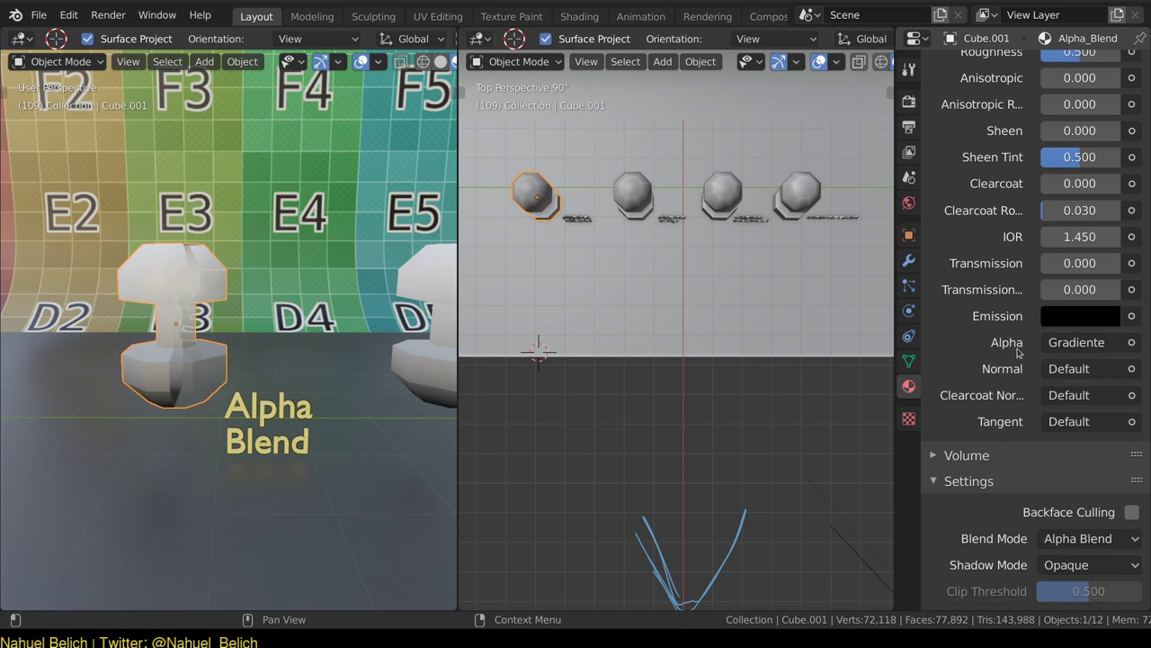
{"action": "scroll", "coordinate": [1017, 352], "scroll_direction": "down", "scroll_amount": 1}
{"action": "scroll", "coordinate": [1043, 337], "scroll_direction": "down", "scroll_amount": 5}
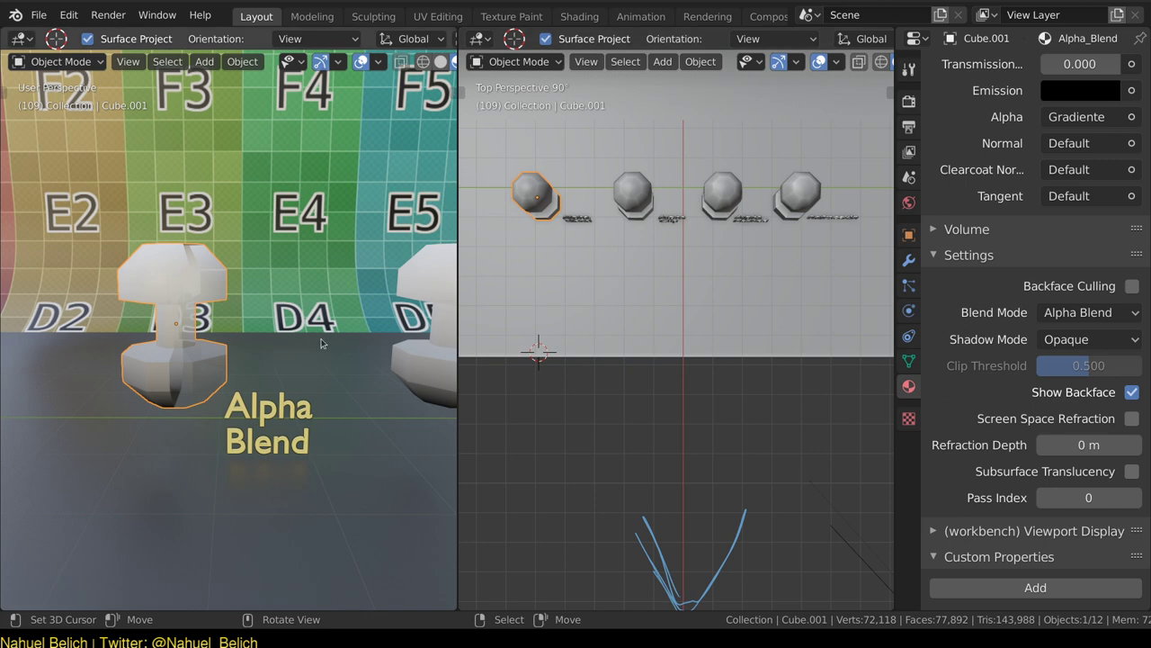
{"action": "middle_click_drag", "start_coordinate": [315, 355], "coordinate": [354, 369]}
{"action": "scroll", "coordinate": [353, 369], "scroll_direction": "up", "scroll_amount": 2}
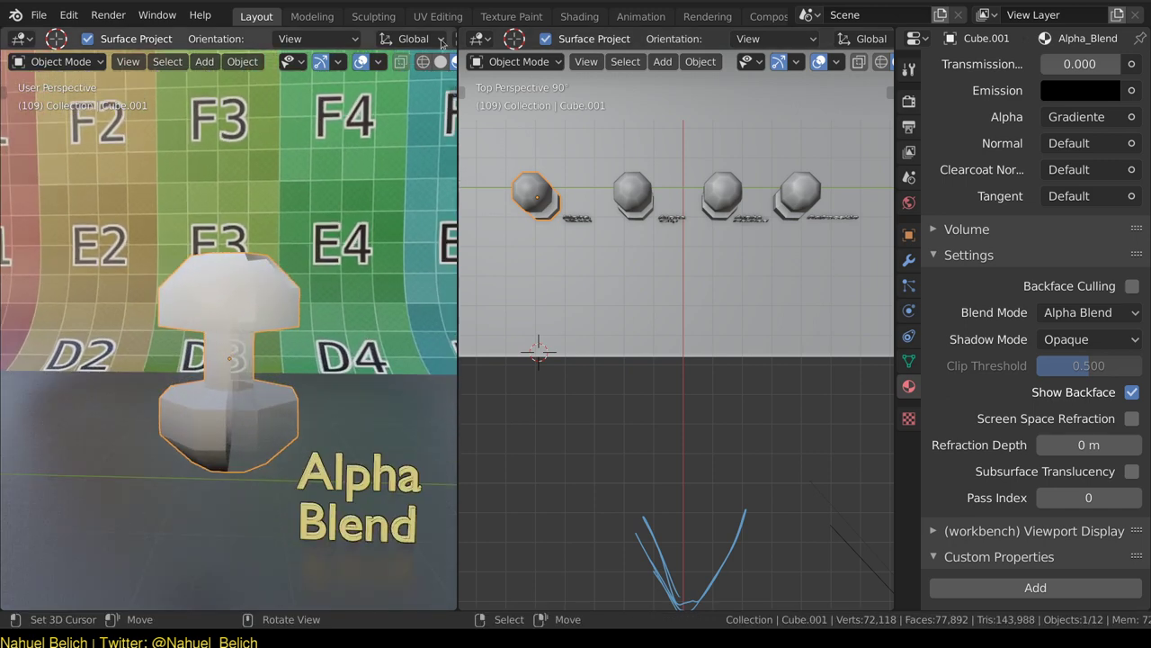
{"action": "key", "text": "ctrl+space"}
{"action": "mouse_move", "coordinate": [395, 108]}
{"action": "middle_mouse_down"}
{"action": "mouse_move", "coordinate": [645, 267]}
{"action": "mouse_move", "coordinate": [634, 261]}
{"action": "middle_mouse_up"}
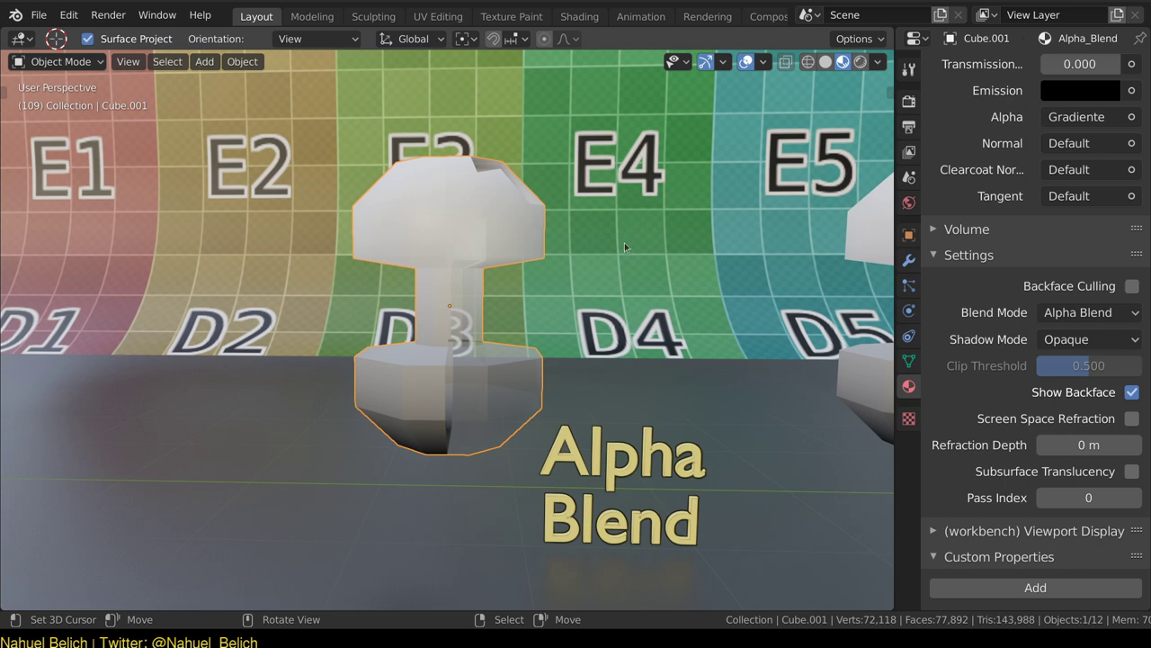
{"action": "mouse_move", "coordinate": [629, 267]}
{"action": "middle_mouse_down"}
{"action": "mouse_move", "coordinate": [608, 273]}
{"action": "mouse_move", "coordinate": [610, 254]}
{"action": "mouse_move", "coordinate": [500, 201]}
{"action": "middle_mouse_up"}
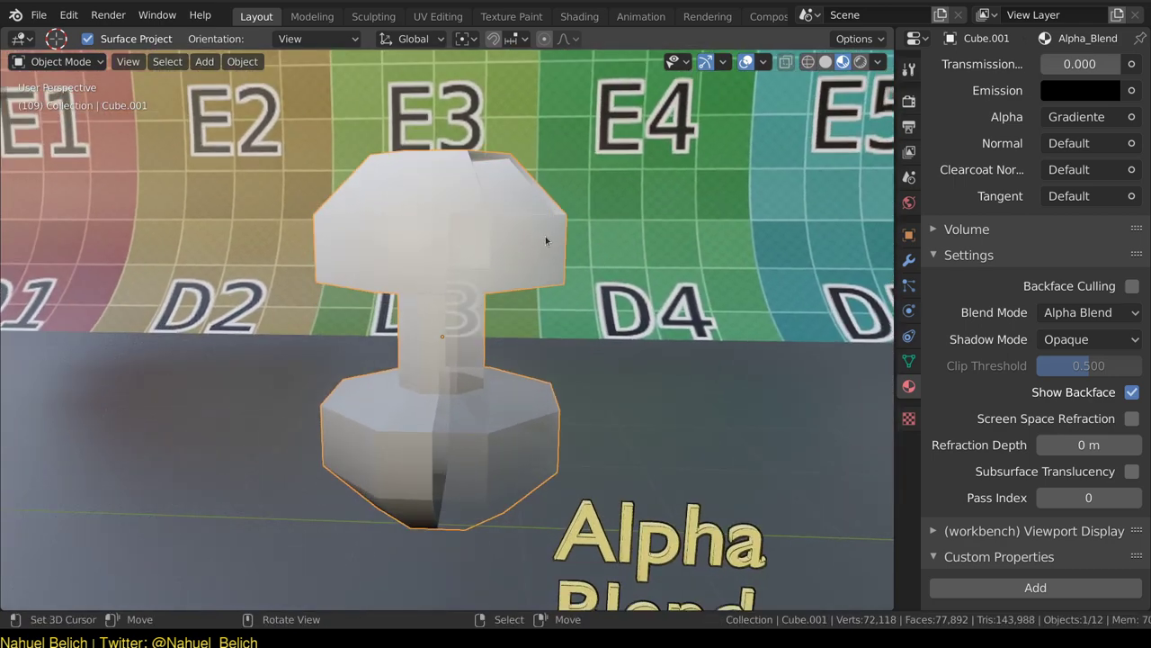
{"action": "middle_click_drag", "start_coordinate": [567, 236], "coordinate": [400, 435]}
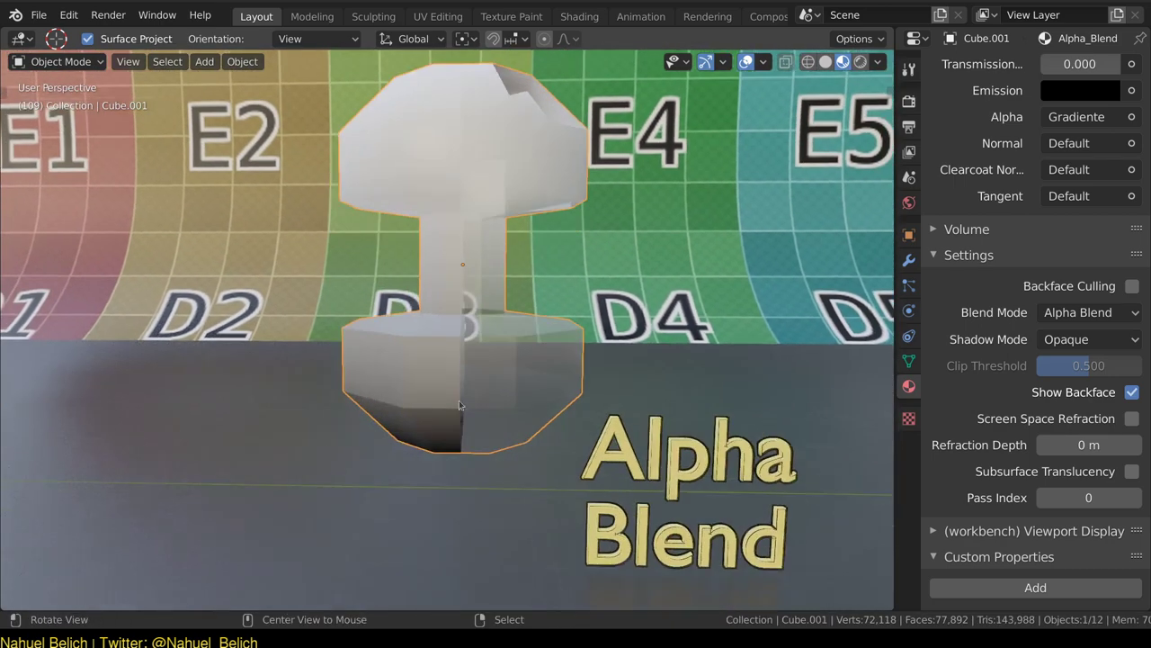
{"action": "left_click", "coordinate": [1088, 312]}
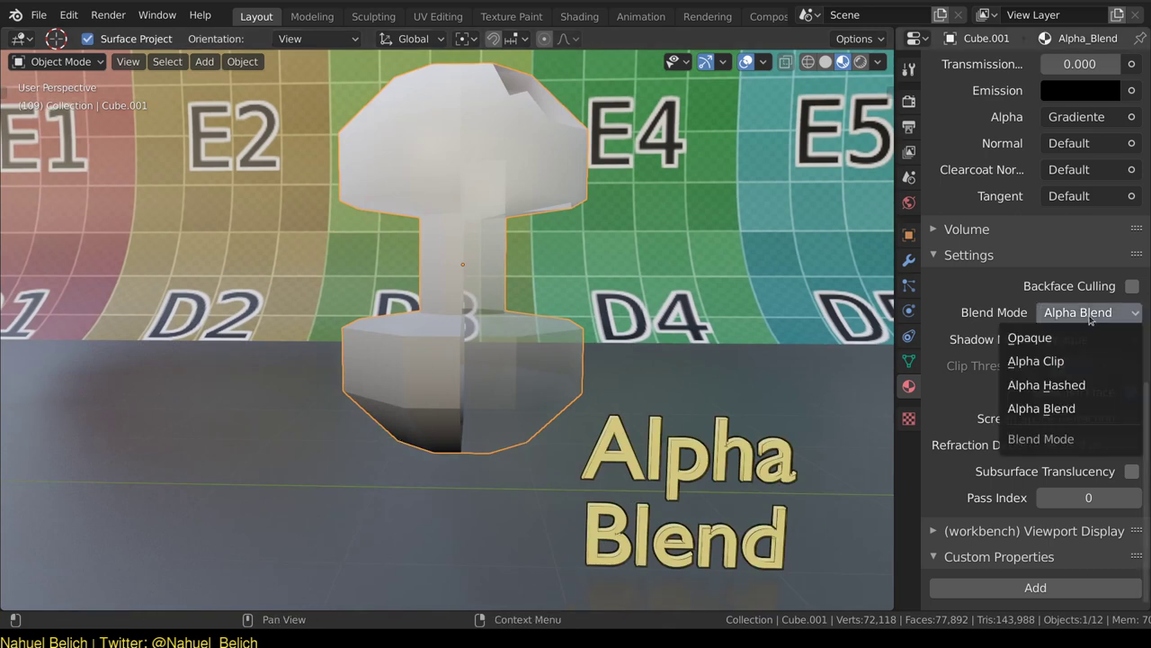
{"action": "left_click", "coordinate": [1084, 342]}
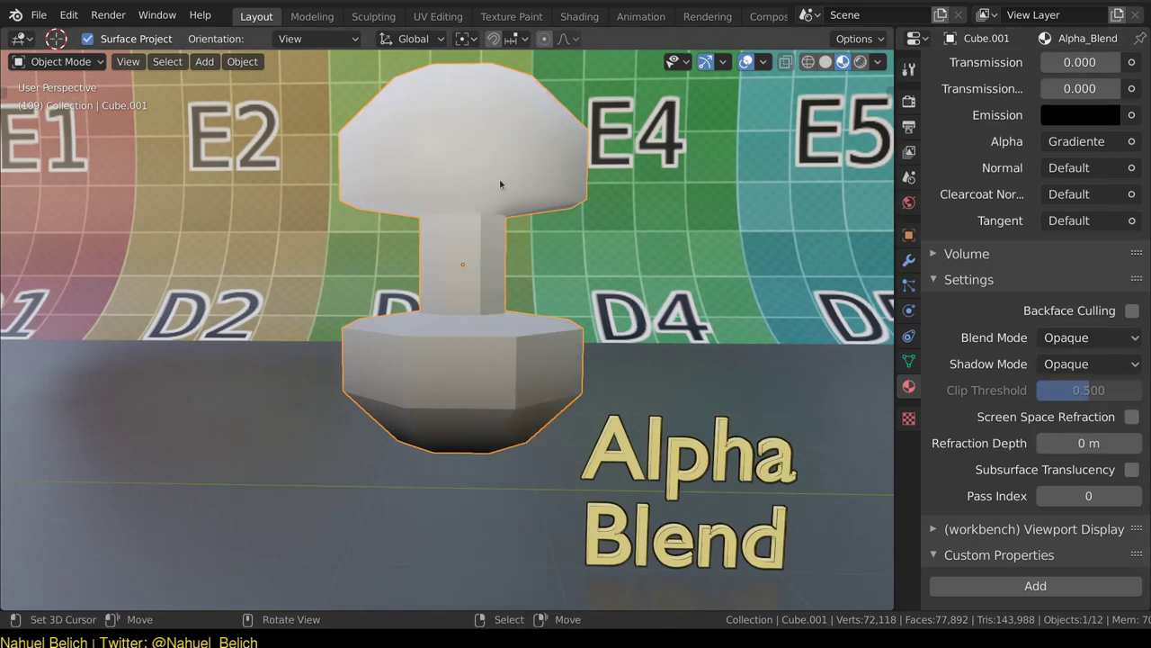
{"action": "left_click", "coordinate": [1084, 339]}
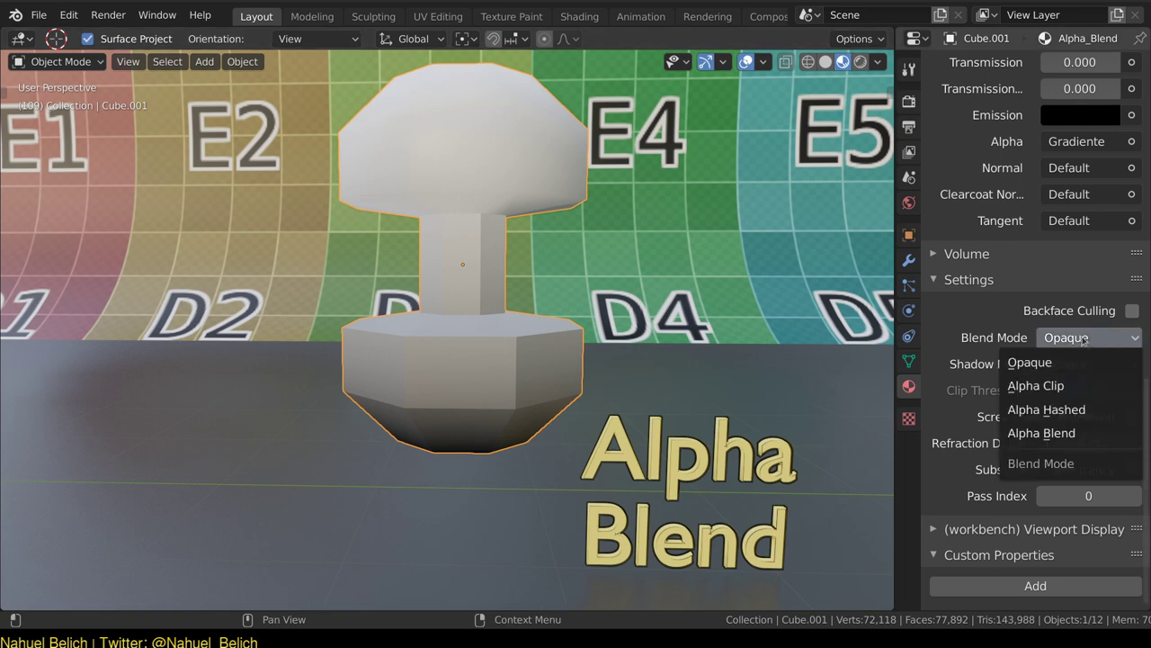
{"action": "left_click", "coordinate": [1080, 385]}
{"action": "left_click", "coordinate": [1084, 338]}
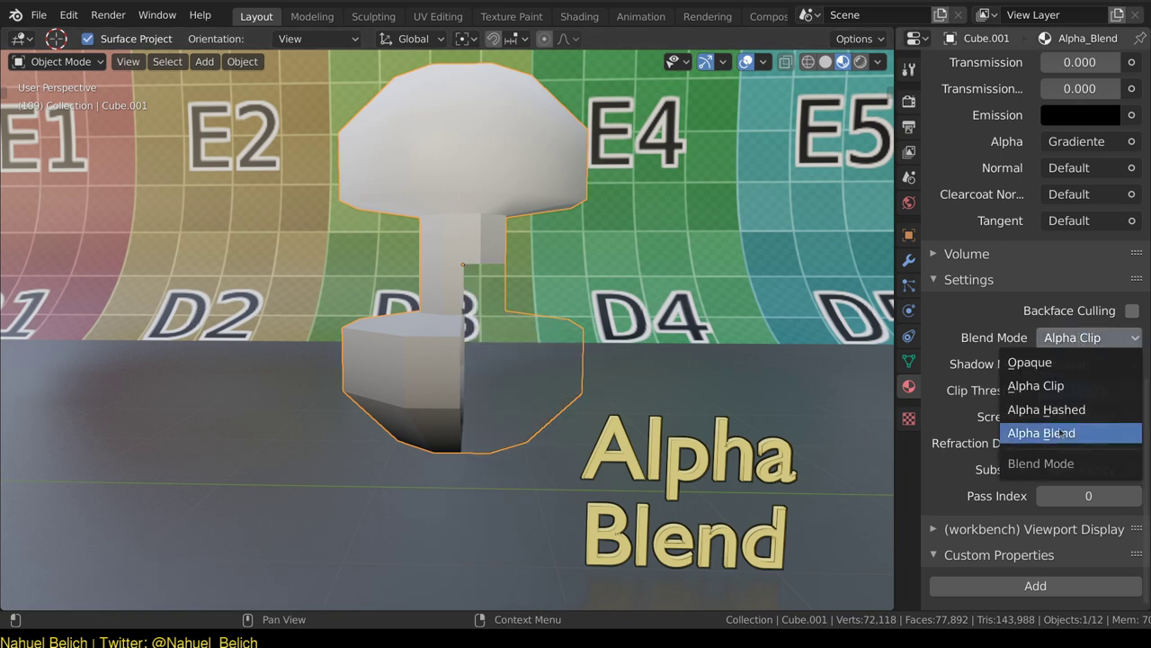
{"action": "left_click", "coordinate": [1064, 434]}
{"action": "scroll", "coordinate": [999, 134], "scroll_direction": "up", "scroll_amount": 8}
{"action": "scroll", "coordinate": [999, 135], "scroll_direction": "up", "scroll_amount": 6}
{"action": "scroll", "coordinate": [999, 135], "scroll_direction": "up", "scroll_amount": 5}
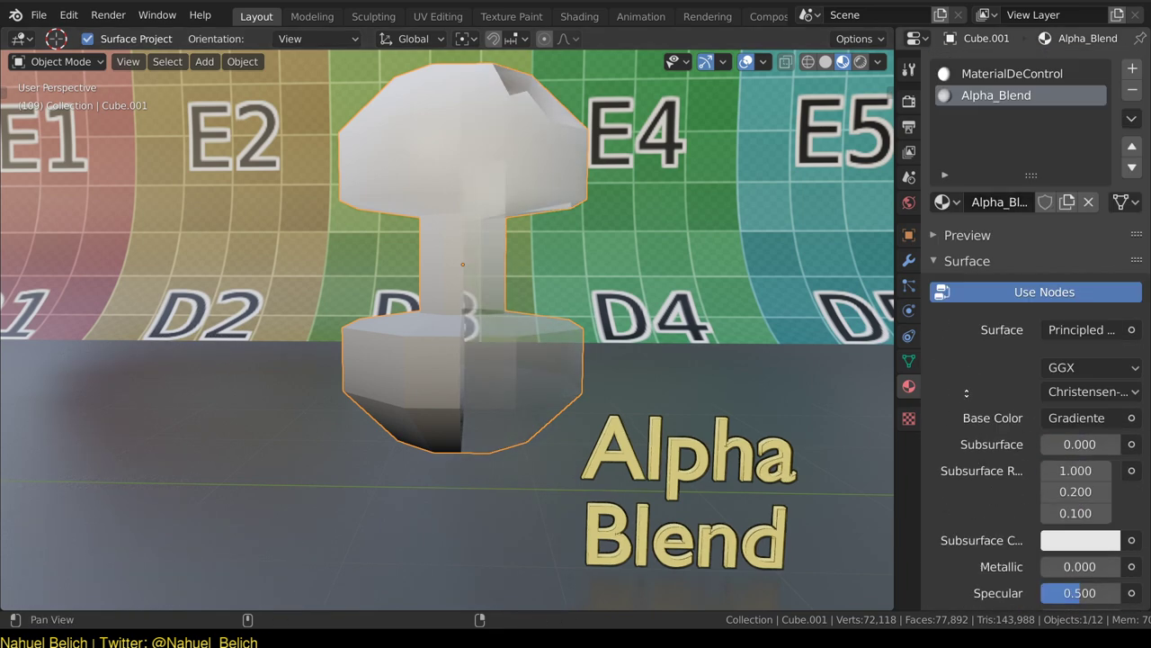
{"action": "key", "text": "Tab"}
{"action": "left_click", "coordinate": [1008, 74]}
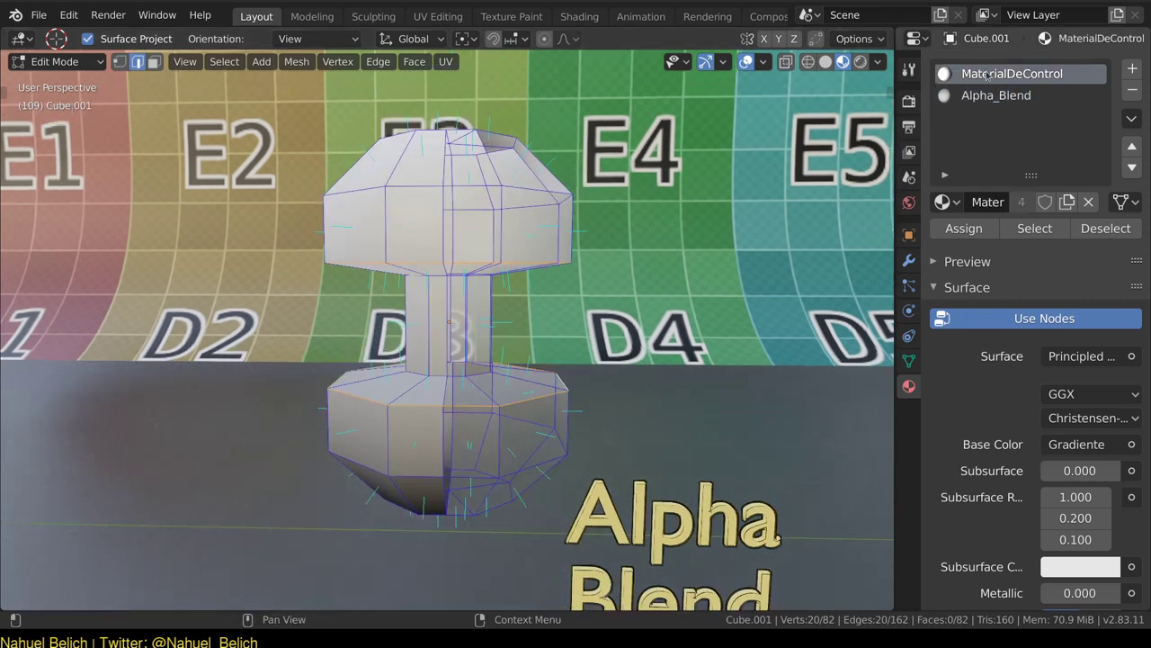
{"action": "left_click", "coordinate": [1034, 228]}
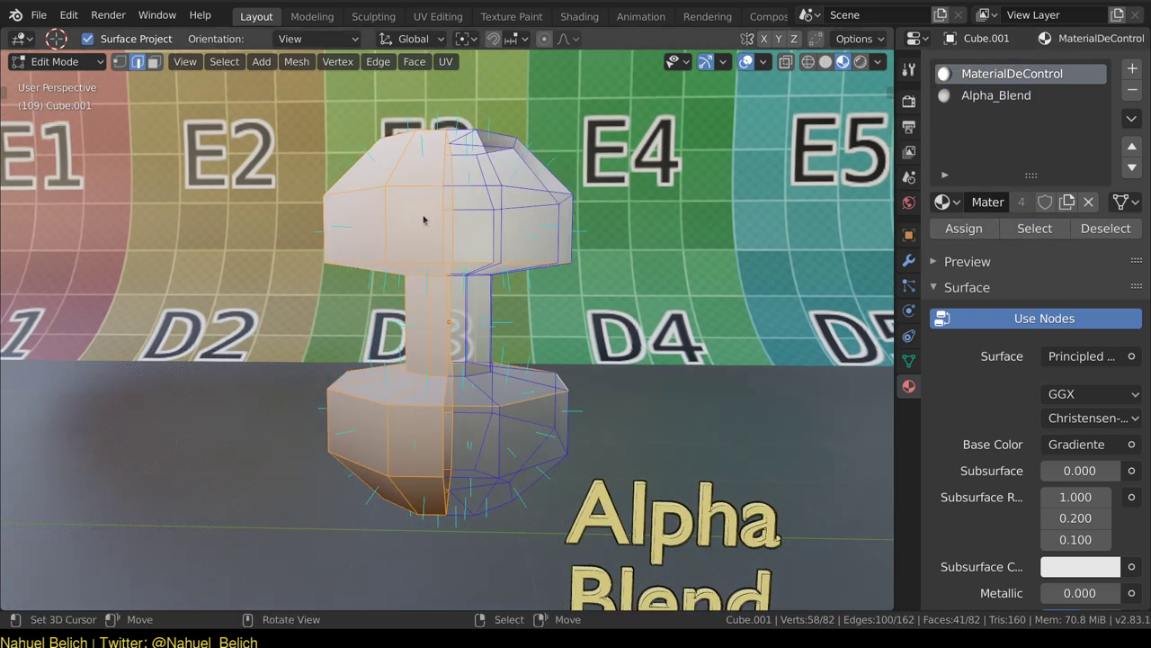
{"action": "left_click", "coordinate": [996, 95]}
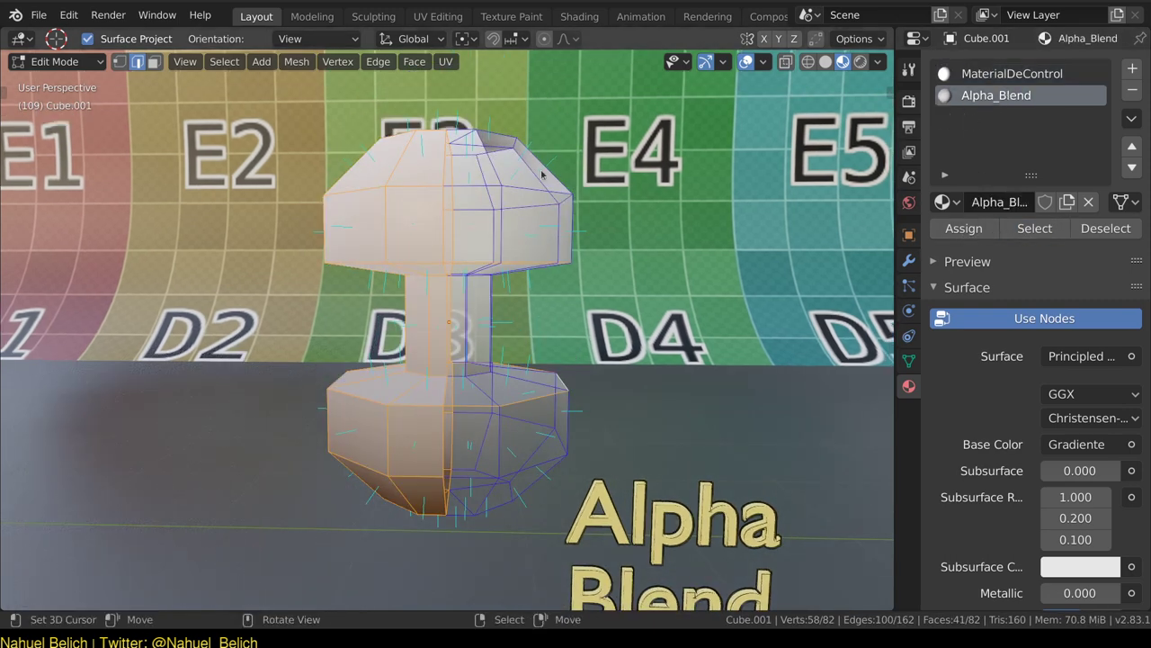
{"action": "left_click", "coordinate": [1034, 228]}
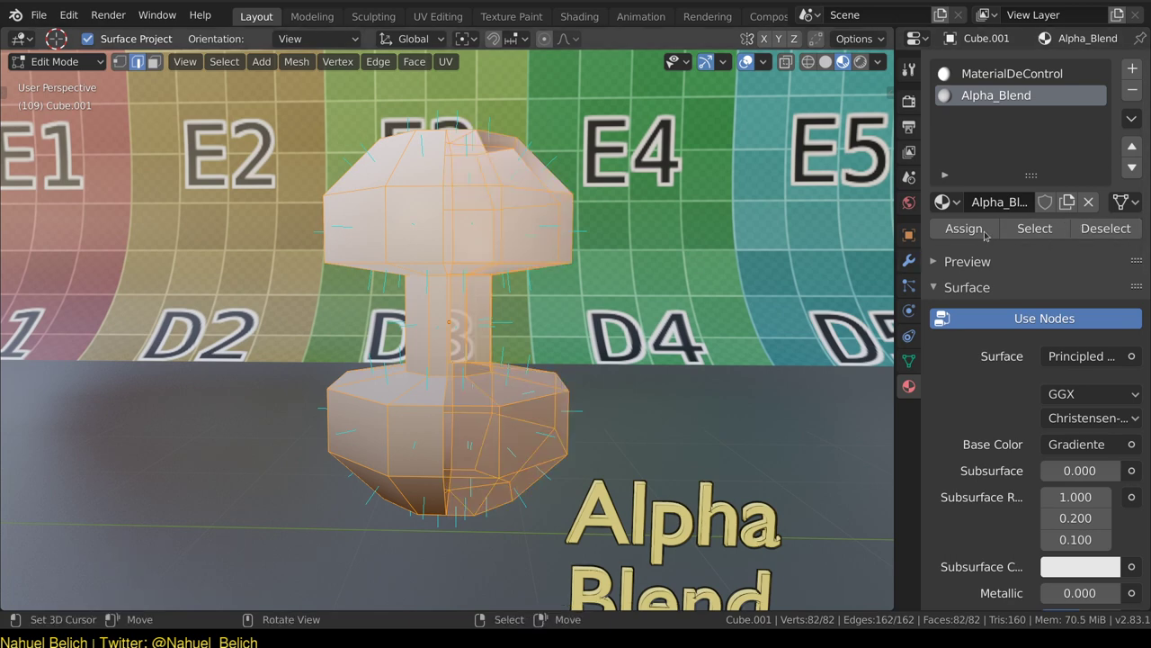
{"action": "key", "text": "alt+a"}
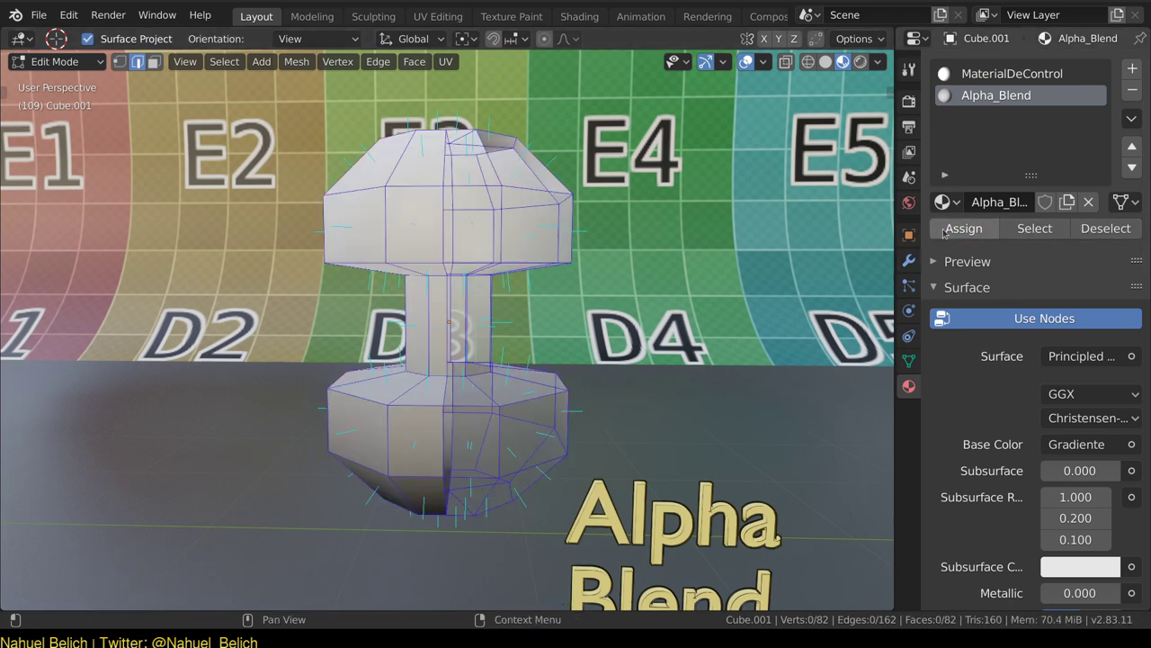
{"action": "left_click", "coordinate": [1035, 229]}
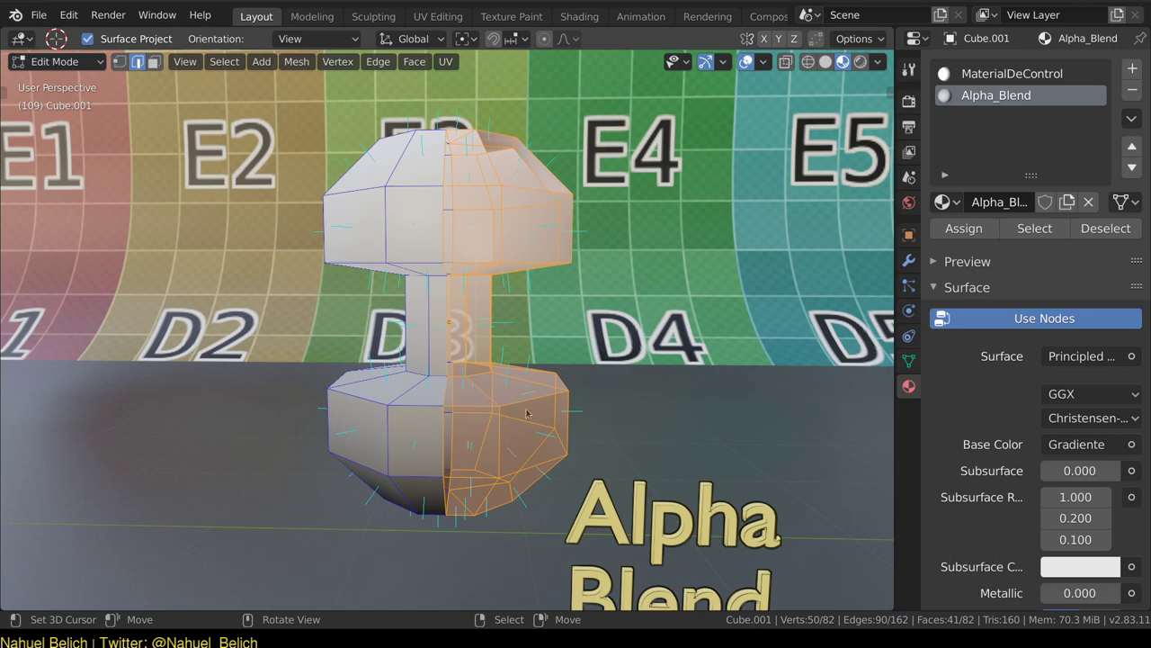
{"action": "key", "text": "alt+a"}
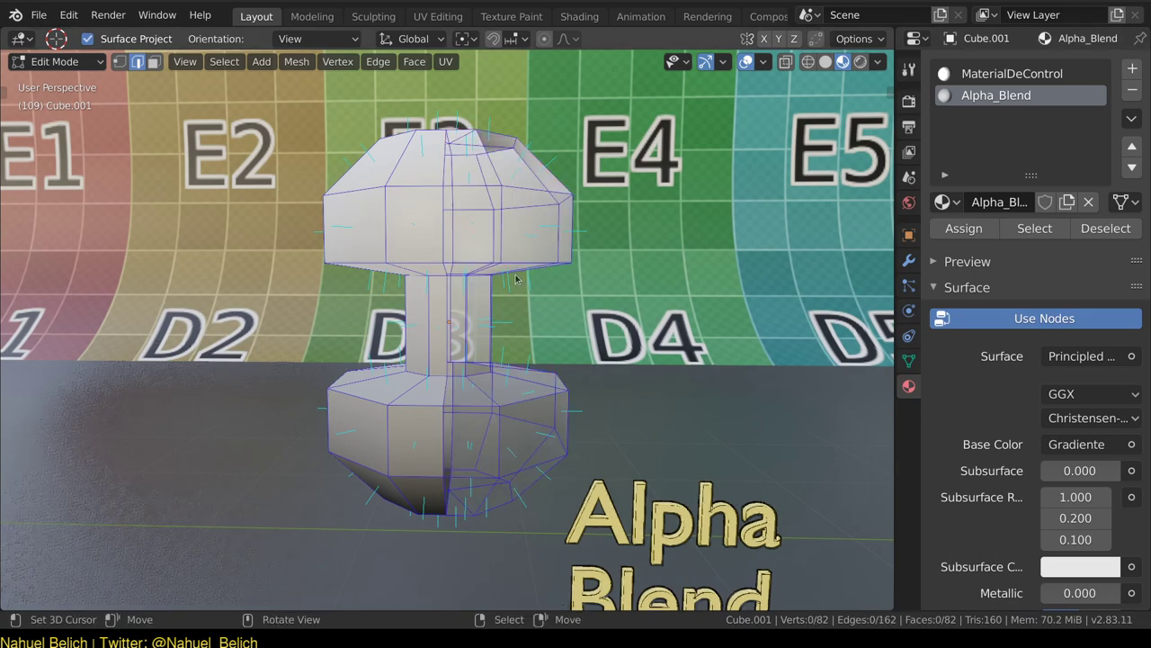
{"action": "mouse_move", "coordinate": [533, 288]}
{"action": "middle_mouse_down"}
{"action": "mouse_move", "coordinate": [748, 244]}
{"action": "mouse_move", "coordinate": [532, 275]}
{"action": "mouse_move", "coordinate": [522, 223]}
{"action": "middle_mouse_up"}
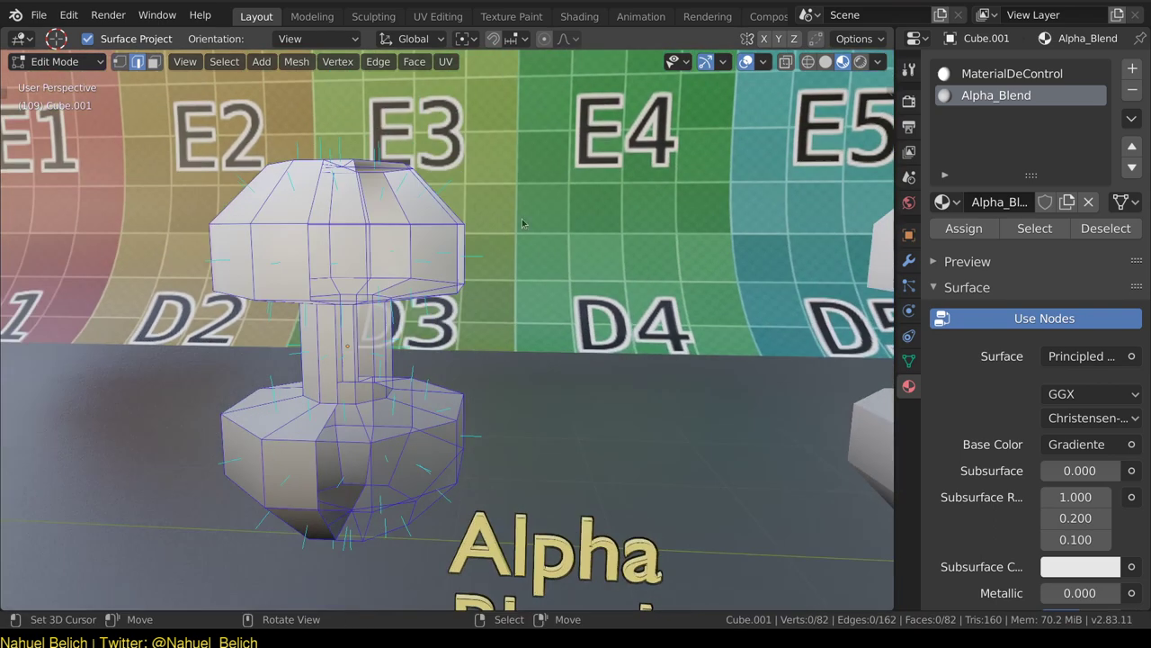
{"action": "mouse_move", "coordinate": [500, 297]}
{"action": "middle_mouse_down"}
{"action": "mouse_move", "coordinate": [527, 315]}
{"action": "mouse_move", "coordinate": [470, 396]}
{"action": "mouse_move", "coordinate": [539, 338]}
{"action": "mouse_move", "coordinate": [480, 190]}
{"action": "middle_mouse_up"}
{"action": "key", "text": "Tab"}
{"action": "mouse_move", "coordinate": [482, 500]}
{"action": "middle_mouse_down"}
{"action": "mouse_move", "coordinate": [495, 267]}
{"action": "mouse_move", "coordinate": [489, 321]}
{"action": "middle_mouse_up"}
{"action": "scroll", "coordinate": [488, 321], "scroll_direction": "up", "scroll_amount": 1}
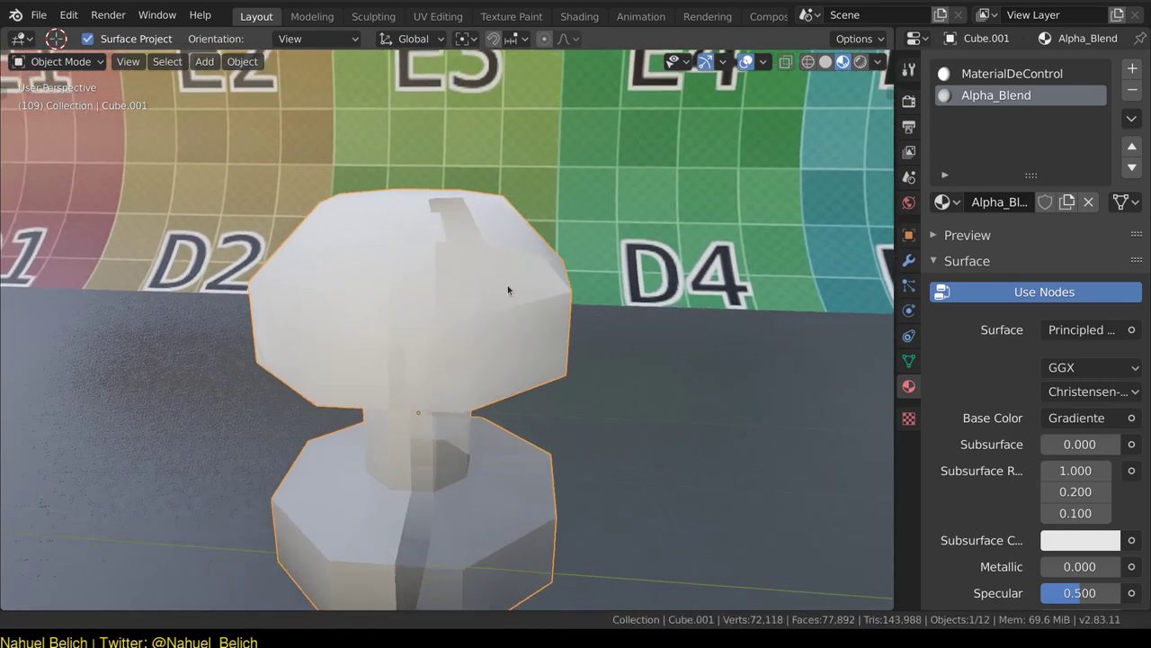
{"action": "scroll", "coordinate": [507, 285], "scroll_direction": "up", "scroll_amount": 2}
{"action": "scroll", "coordinate": [518, 270], "scroll_direction": "up", "scroll_amount": 1}
{"action": "scroll", "coordinate": [520, 265], "scroll_direction": "down", "scroll_amount": 1}
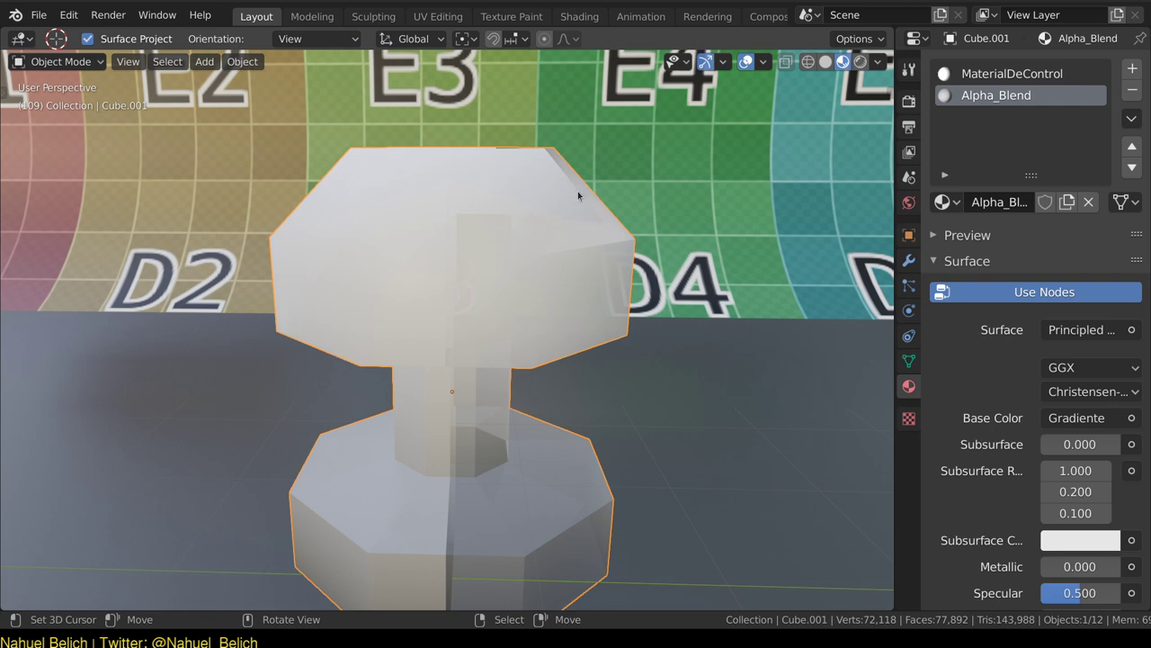
Orbit to a higher angle and bring up the Shift+A Add menu with its mesh primitives.
{"action": "mouse_move", "coordinate": [553, 220]}
{"action": "middle_mouse_down"}
{"action": "mouse_move", "coordinate": [554, 232]}
{"action": "mouse_move", "coordinate": [534, 205]}
{"action": "middle_mouse_up"}
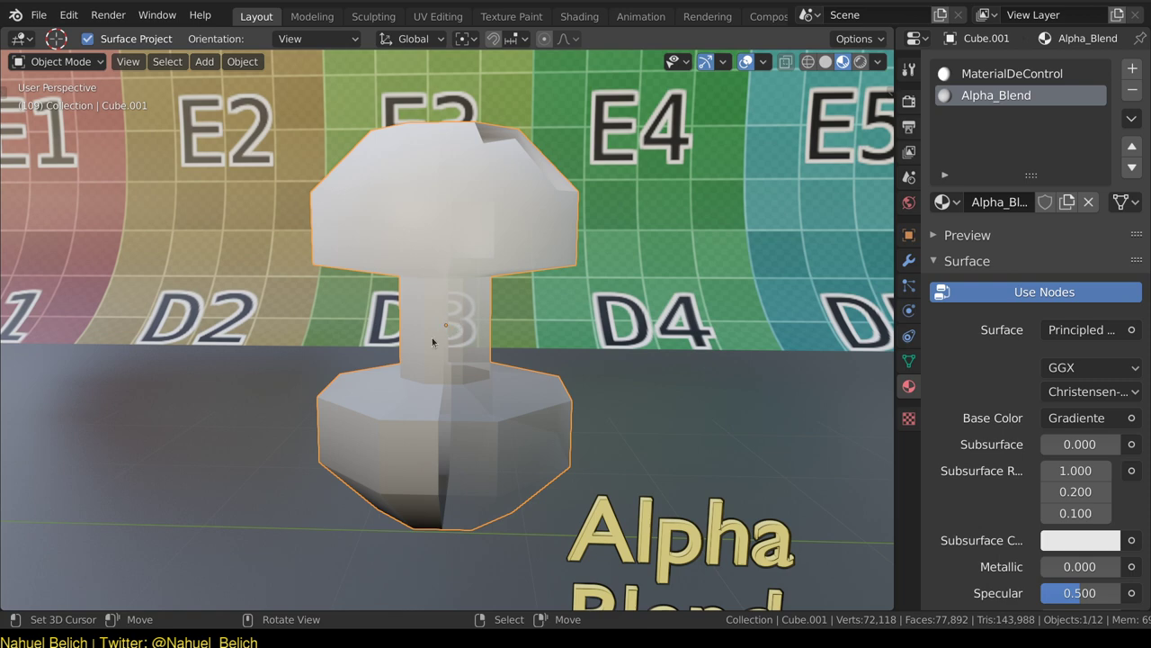
{"action": "middle_click_drag", "start_coordinate": [421, 258], "coordinate": [430, 285]}
{"action": "key", "text": "shift+a"}
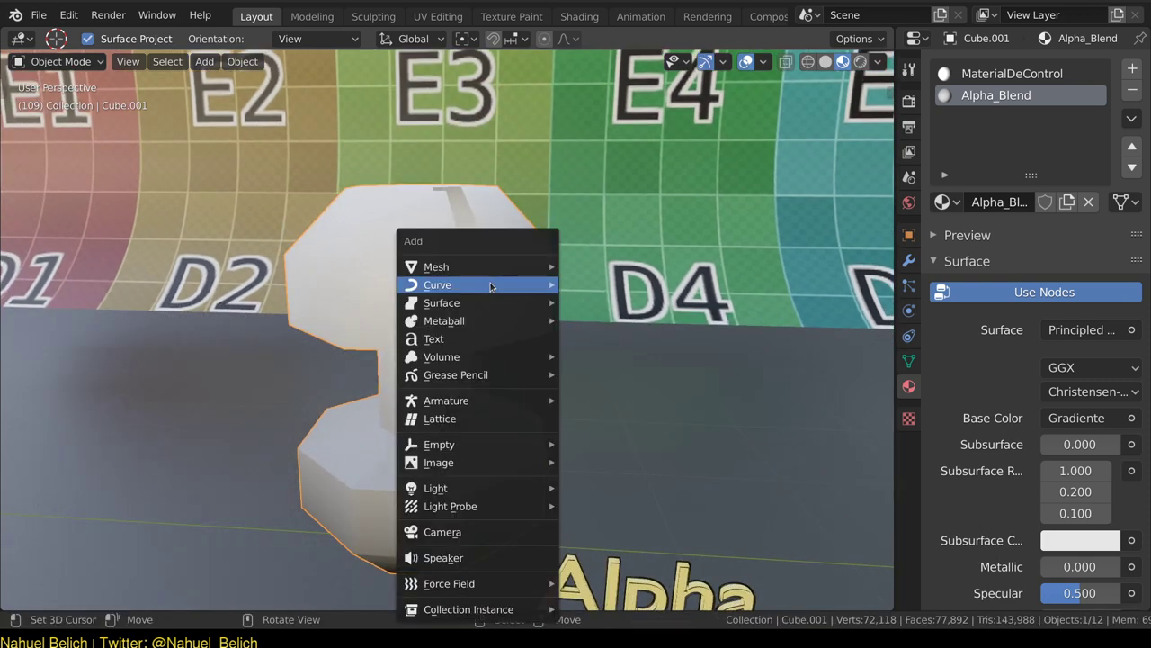
{"action": "mouse_move", "coordinate": [437, 267]}
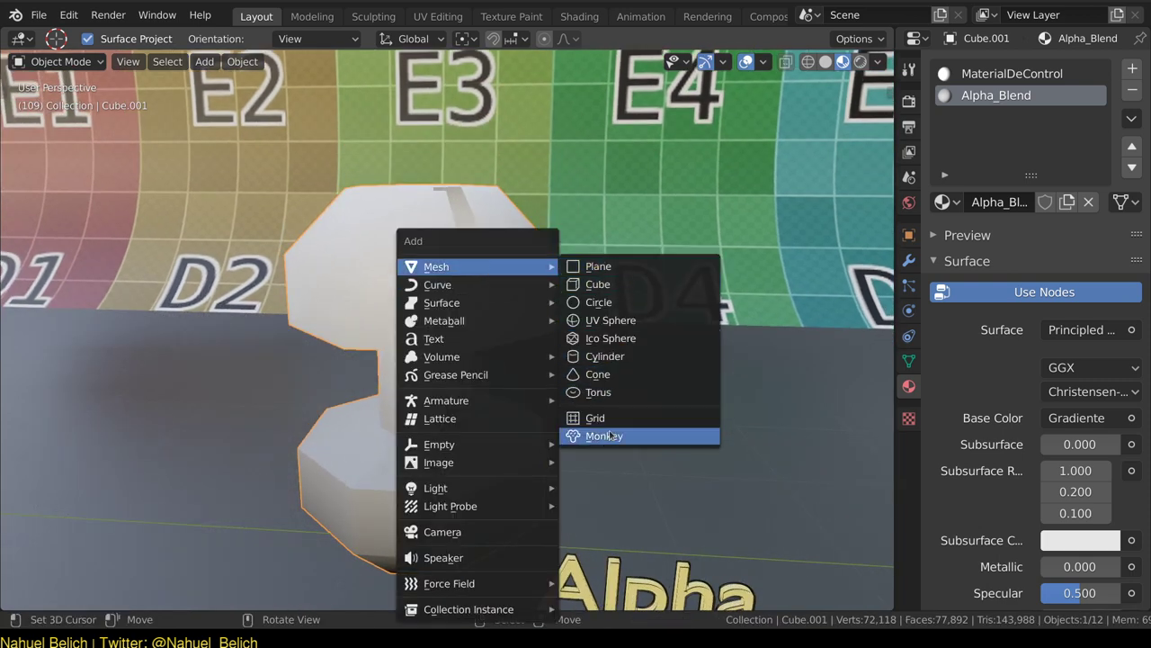
Add a Suzanne monkey, scale it down, and move it beside the mushroom object.
{"action": "left_click", "coordinate": [585, 437]}
{"action": "key", "text": "Tab"}
{"action": "key", "text": "s"}
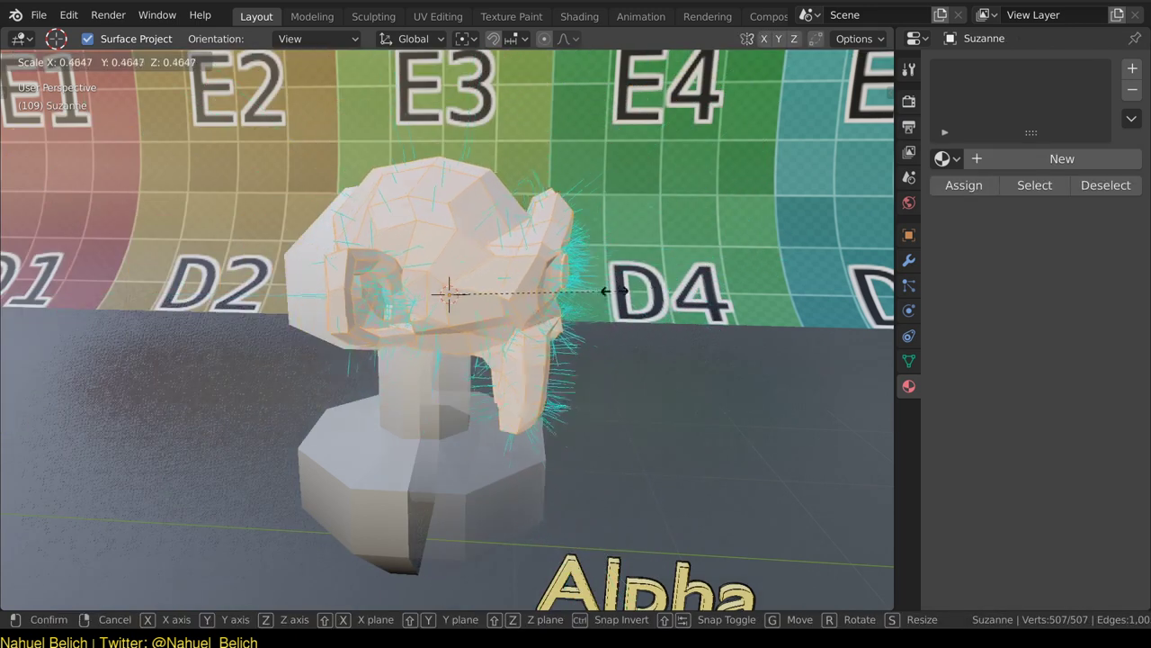
{"action": "left_click", "coordinate": [529, 263]}
{"action": "key", "text": "ctrl+Tab"}
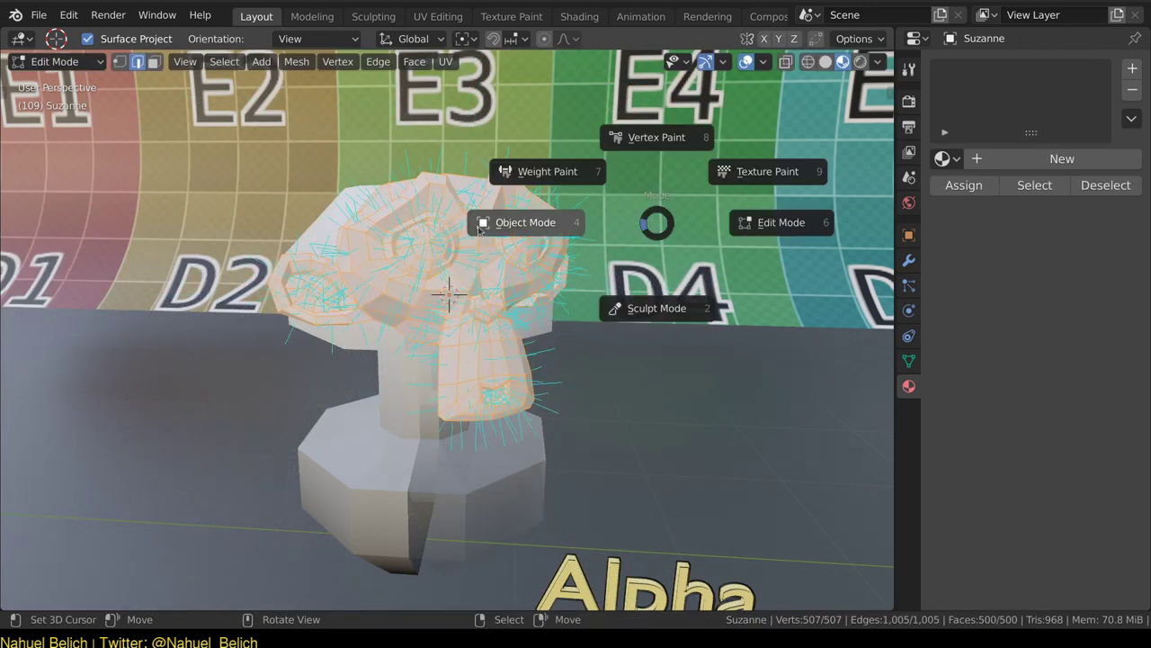
{"action": "left_click", "coordinate": [593, 230]}
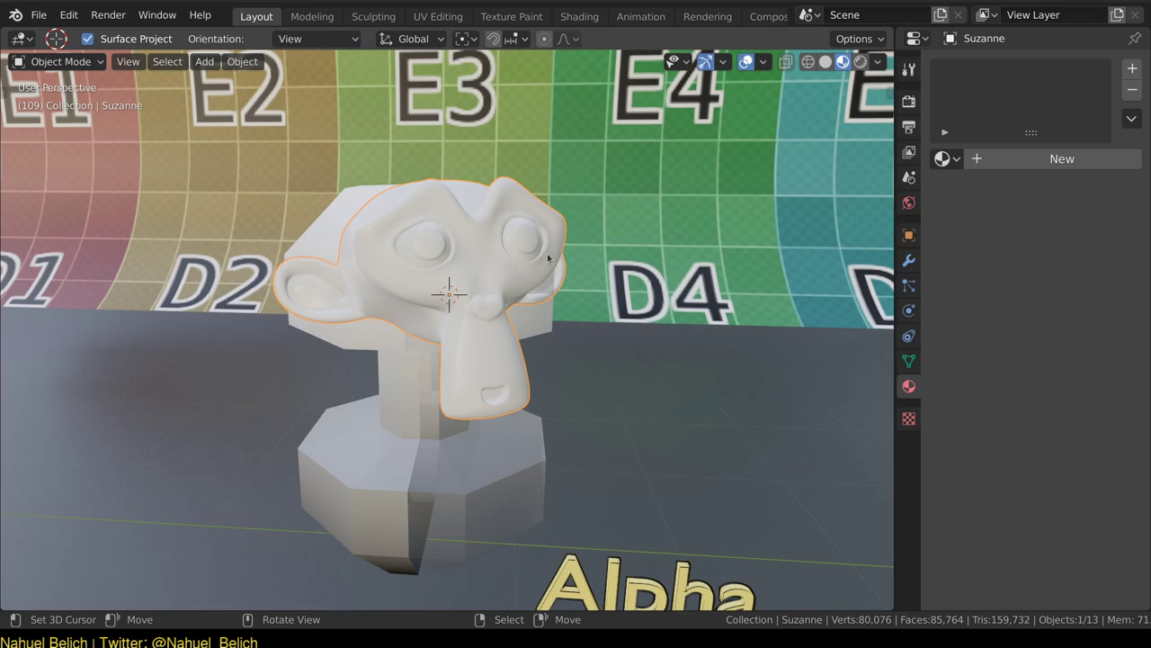
{"action": "key", "text": "g"}
{"action": "left_click", "coordinate": [733, 234]}
{"action": "middle_click_drag", "start_coordinate": [719, 270], "coordinate": [648, 279], "text": "shift"}
Create Material.004 for Suzanne and set its Base Color to a saturated pinkish red.
{"action": "left_click", "coordinate": [1035, 160]}
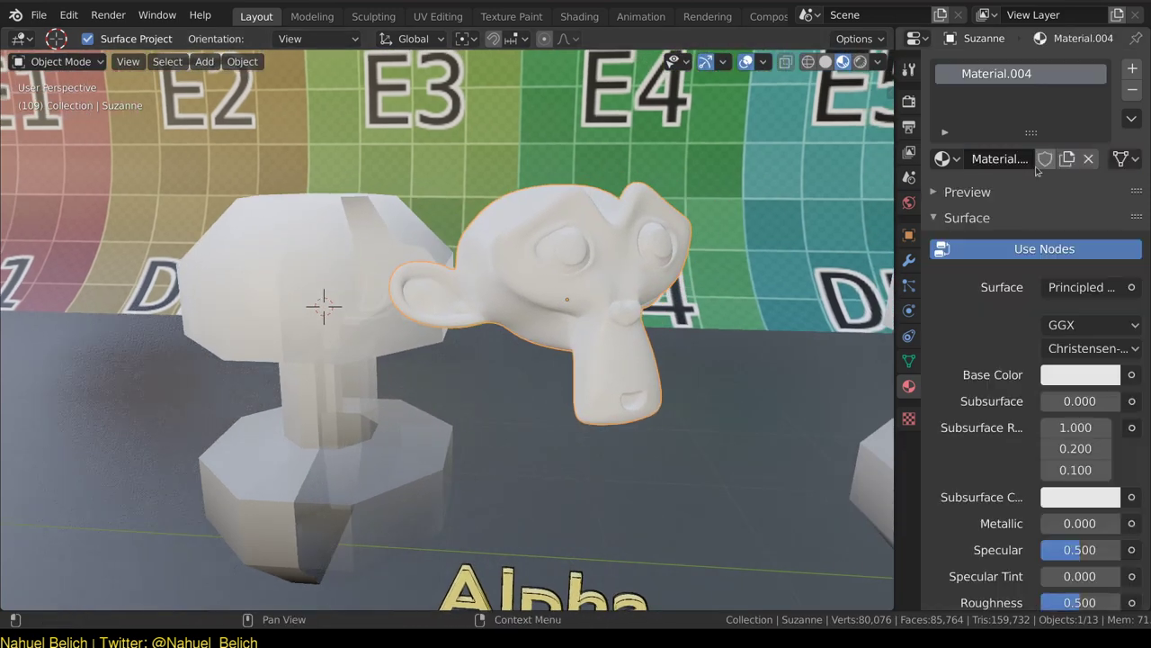
{"action": "left_click", "coordinate": [1080, 374]}
{"action": "left_click", "coordinate": [1009, 217]}
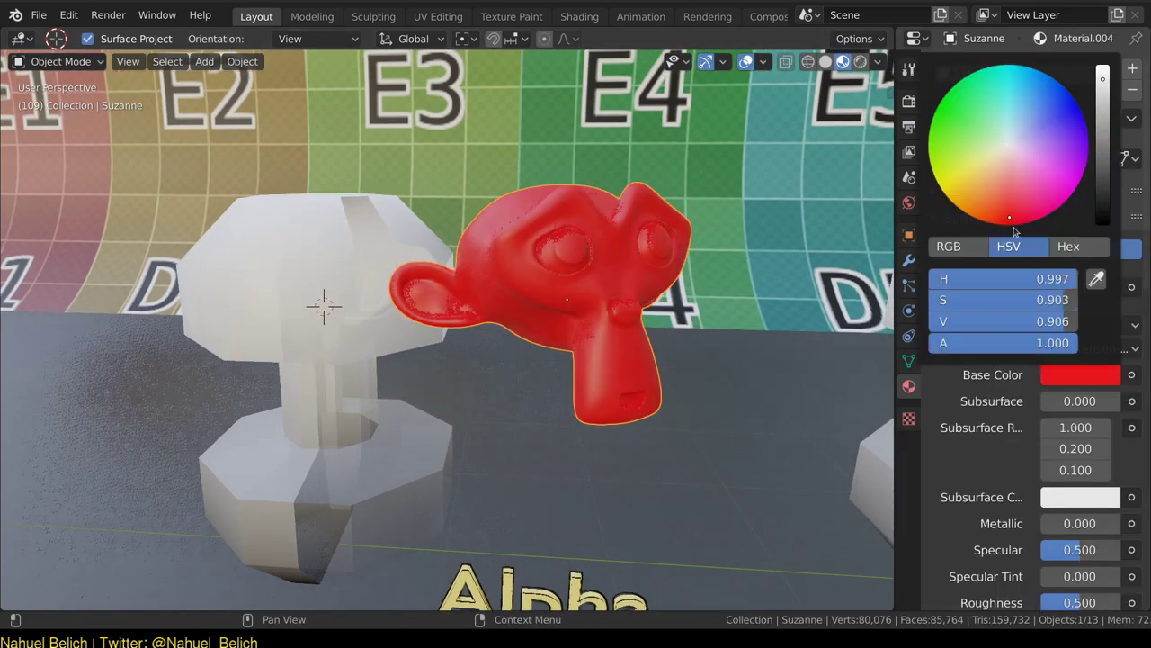
{"action": "left_click", "coordinate": [1013, 225]}
{"action": "left_click", "coordinate": [1067, 378]}
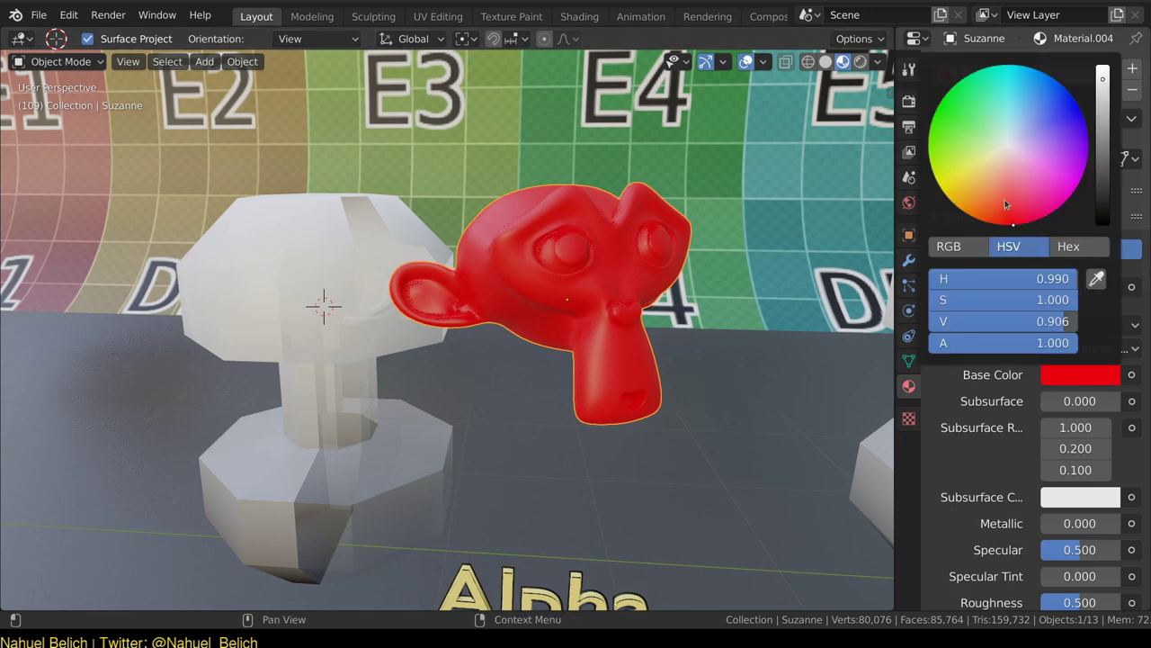
{"action": "left_click_drag", "start_coordinate": [1007, 204], "coordinate": [1015, 195]}
{"action": "scroll", "coordinate": [998, 232], "scroll_direction": "down", "scroll_amount": 6}
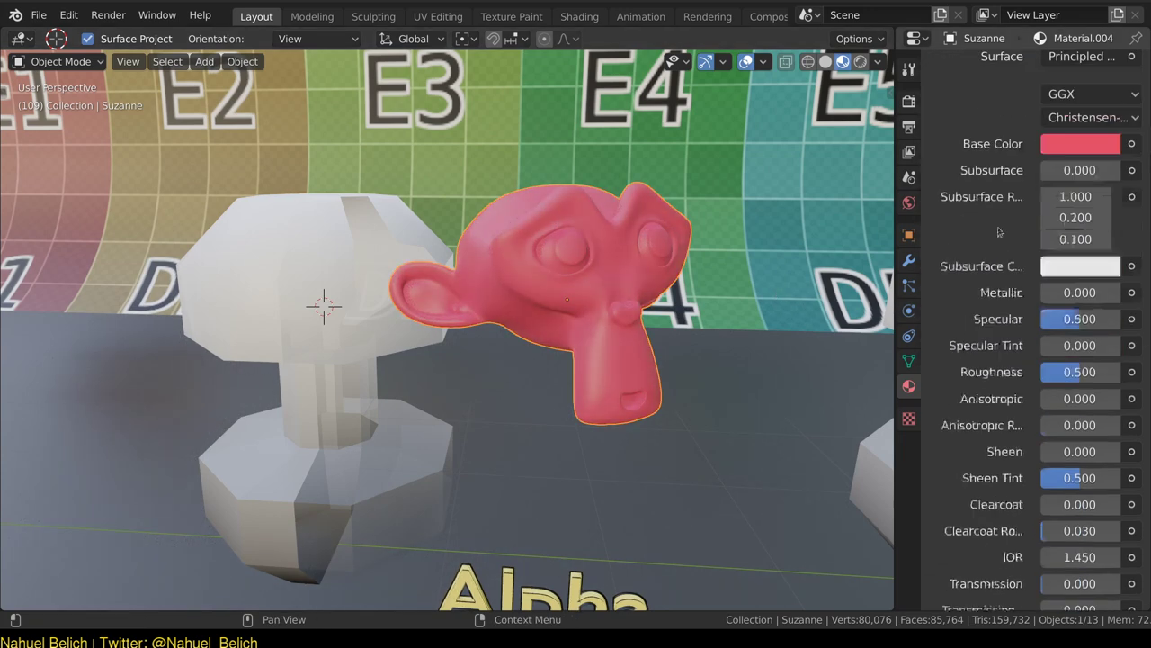
{"action": "scroll", "coordinate": [999, 232], "scroll_direction": "down", "scroll_amount": 6}
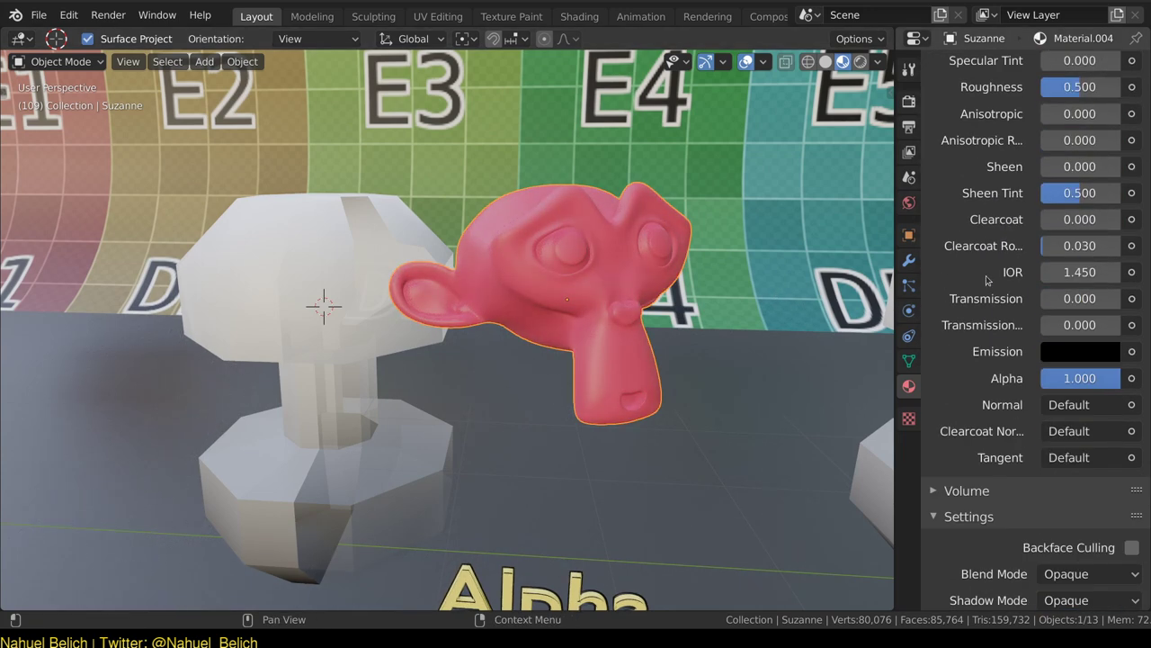
Switch Suzanne's material to Alpha Blend with Alpha 0.602, nudging Suzanne up and right.
{"action": "left_click_drag", "start_coordinate": [1088, 378], "coordinate": [1024, 378]}
{"action": "scroll", "coordinate": [1064, 387], "scroll_direction": "down", "scroll_amount": 5}
{"action": "left_click", "coordinate": [1064, 379]}
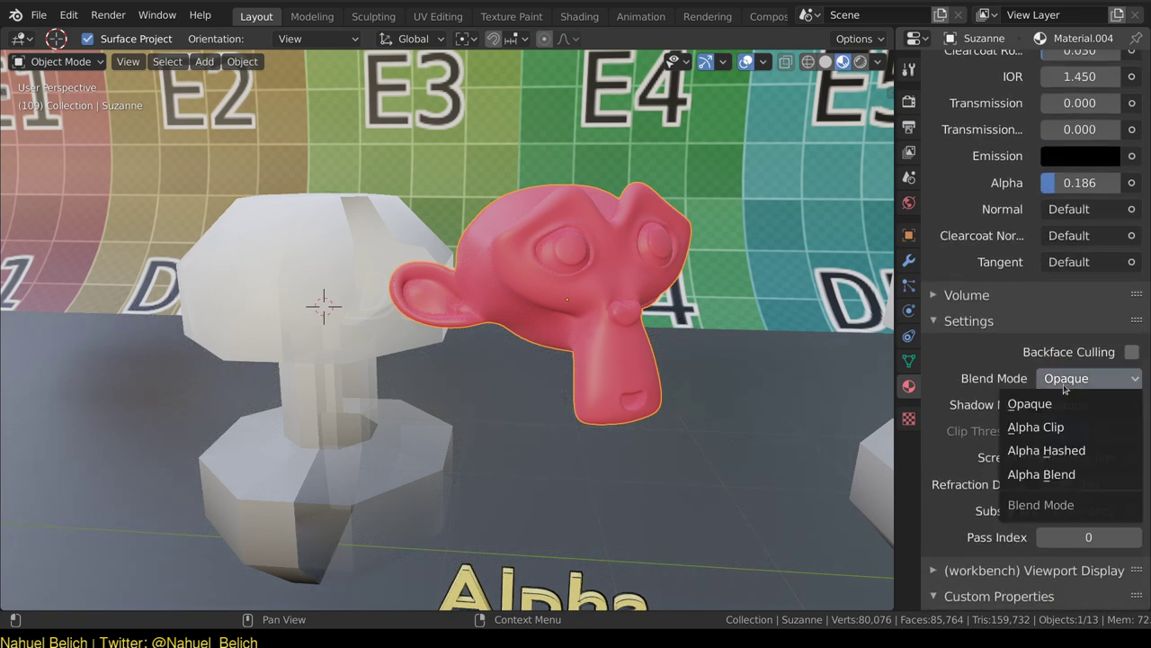
{"action": "left_click", "coordinate": [1068, 474]}
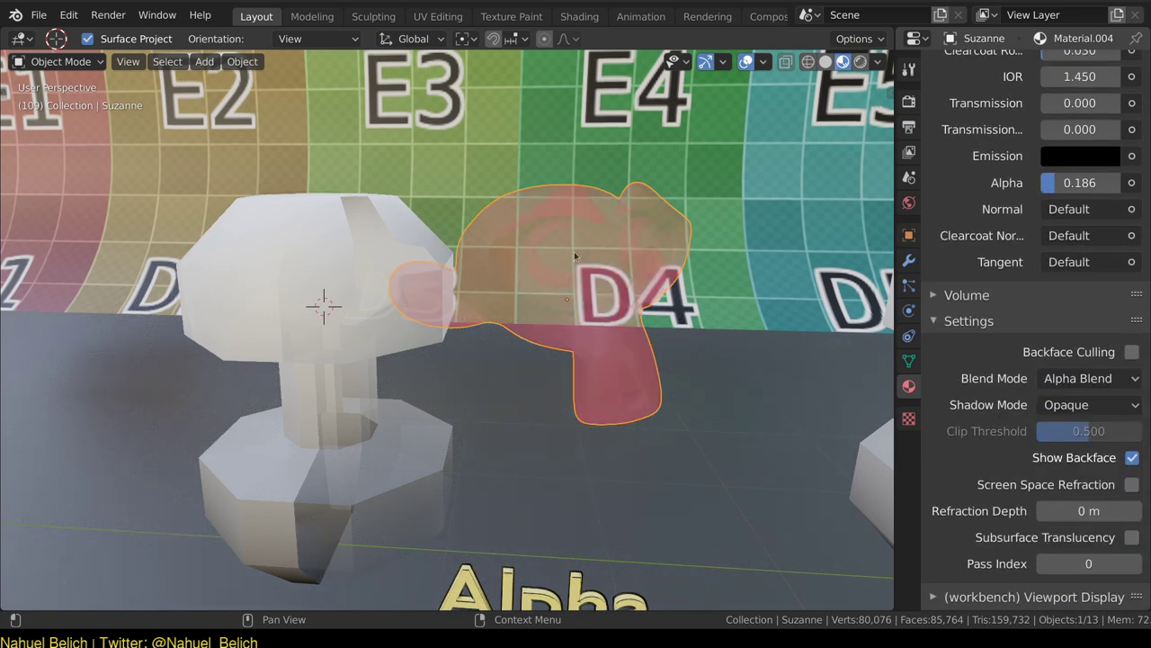
{"action": "key", "text": "g"}
{"action": "left_click", "coordinate": [630, 230]}
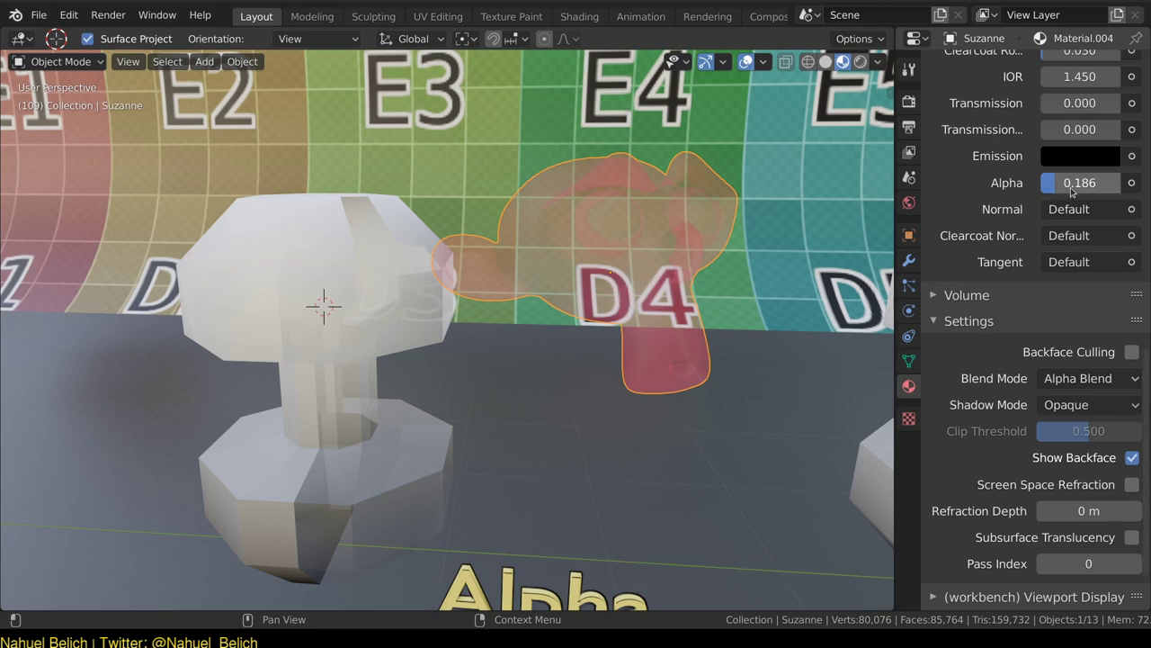
{"action": "left_click_drag", "start_coordinate": [1071, 191], "coordinate": [1124, 191]}
Set Transform Orientation to View and move Suzanne along the view's depth axis.
{"action": "middle_click_drag", "start_coordinate": [770, 206], "coordinate": [495, 245]}
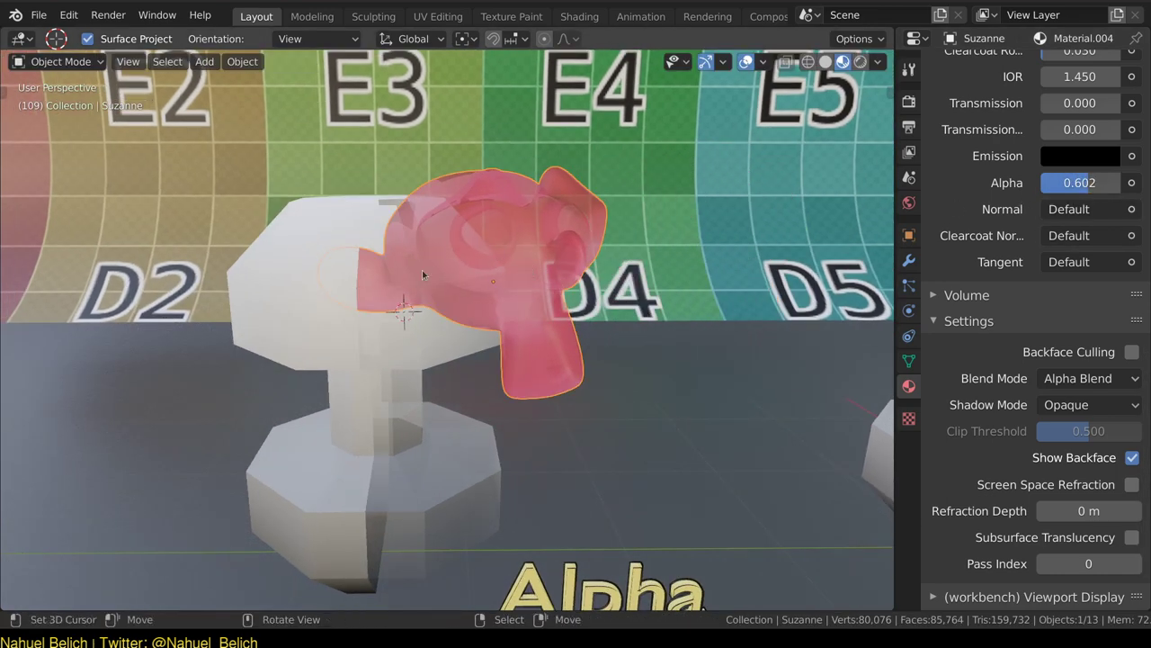
{"action": "left_click", "coordinate": [412, 39]}
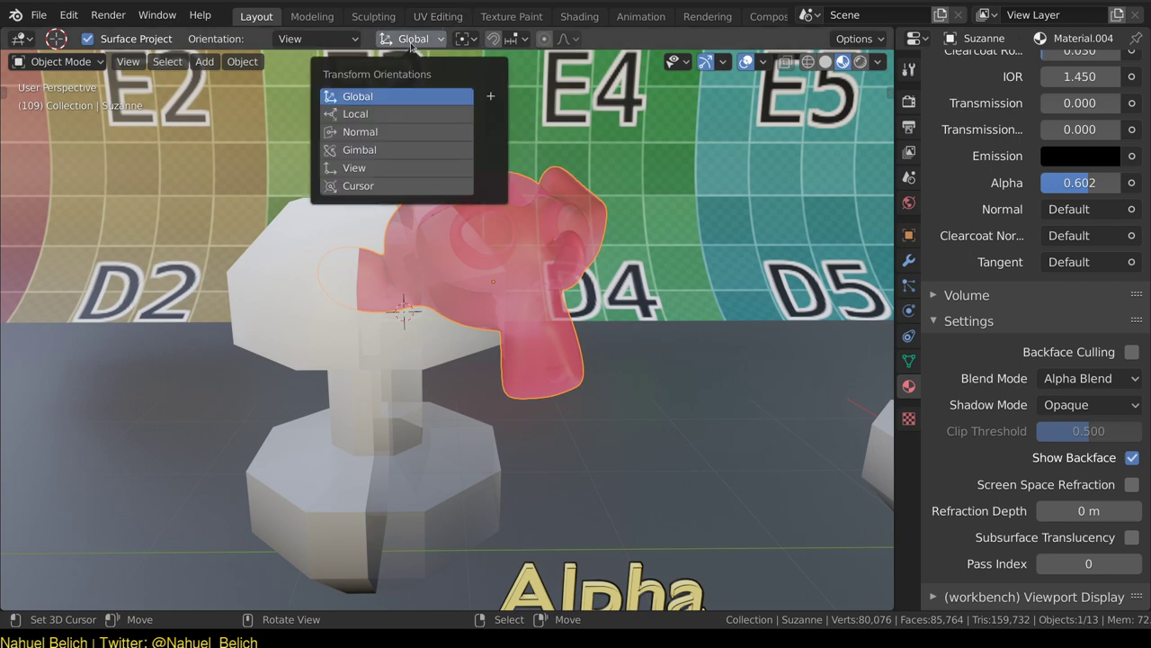
{"action": "left_click", "coordinate": [384, 168]}
{"action": "key", "text": "g"}
{"action": "key", "text": "z"}
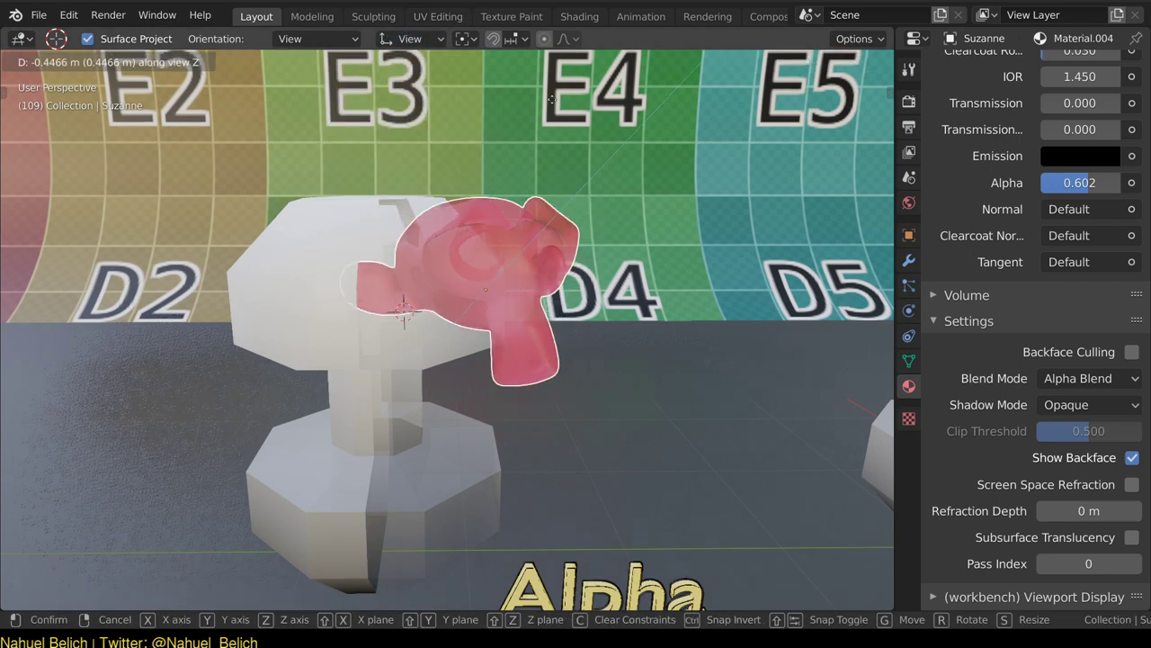
{"action": "left_click", "coordinate": [535, 61]}
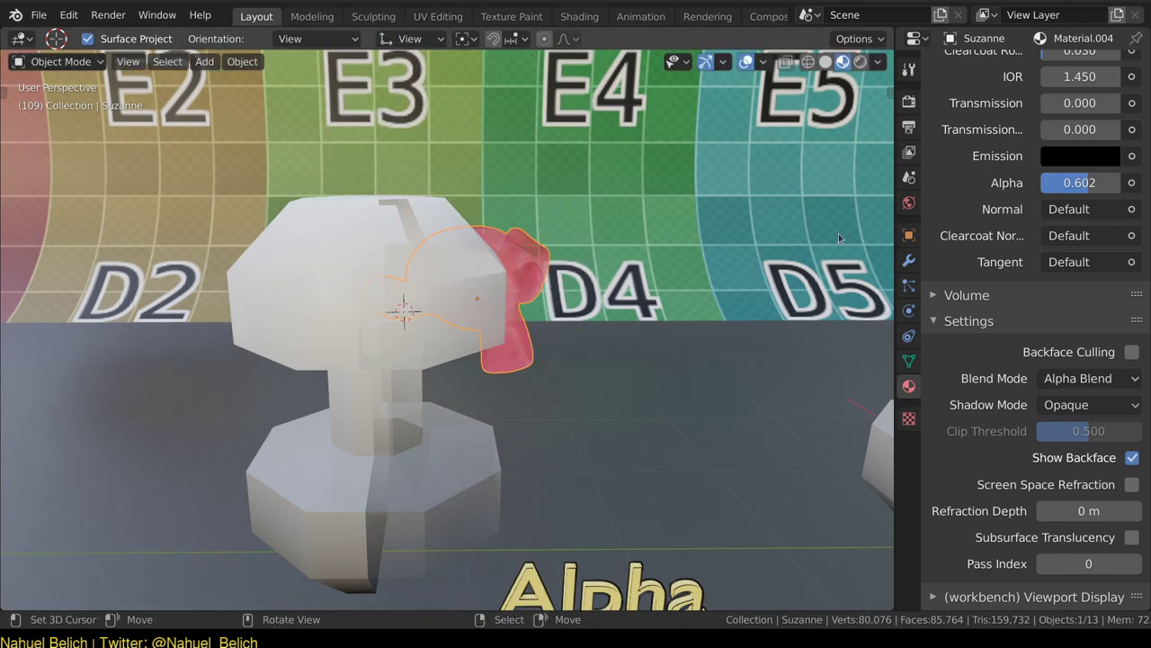
Reposition Suzanne so it pokes through the white mushroom's head.
{"action": "key", "text": "g"}
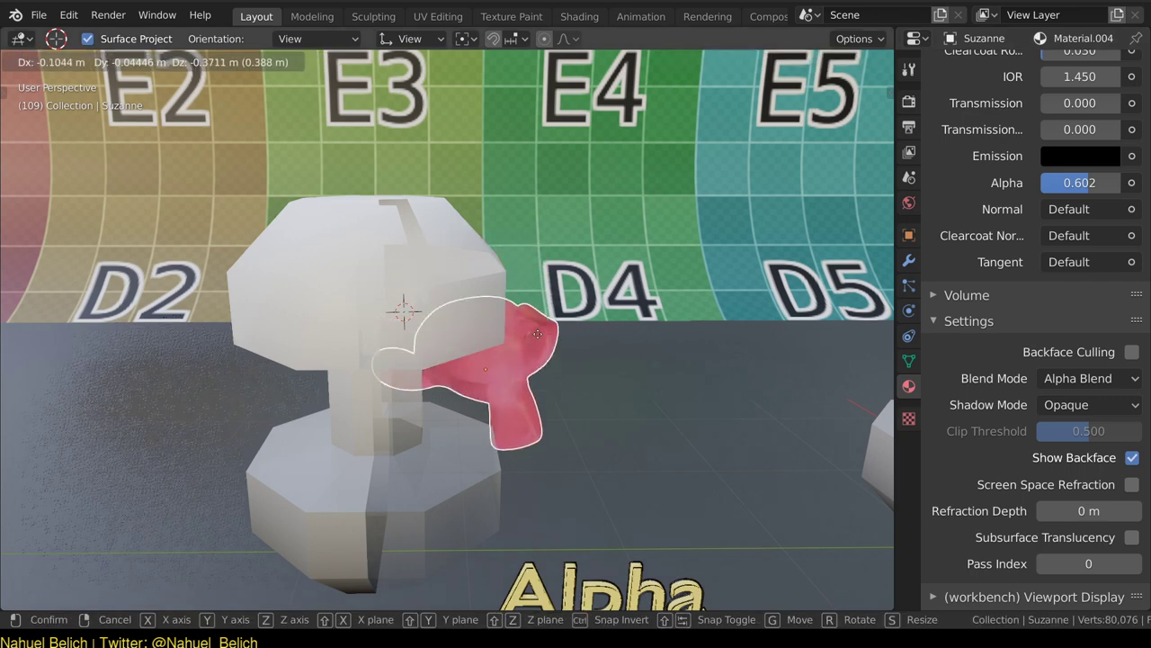
{"action": "left_click", "coordinate": [457, 502]}
{"action": "scroll", "coordinate": [417, 501], "scroll_direction": "down", "scroll_amount": 2}
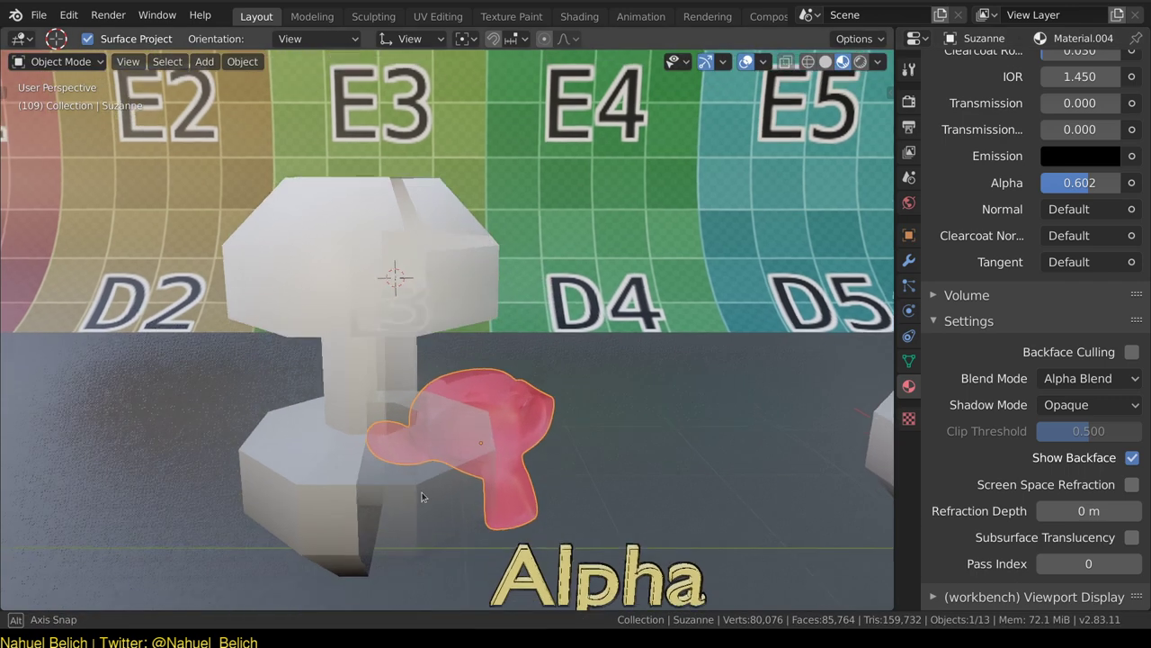
{"action": "middle_click_drag", "start_coordinate": [422, 492], "coordinate": [685, 303]}
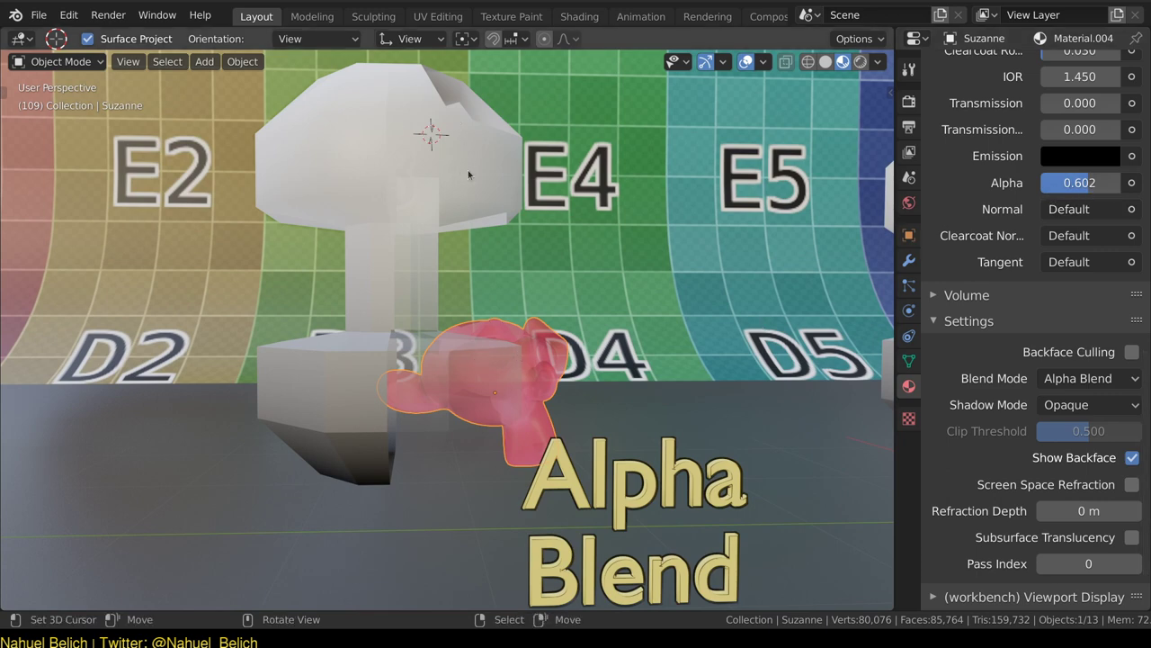
{"action": "middle_click_drag", "start_coordinate": [489, 256], "coordinate": [498, 309]}
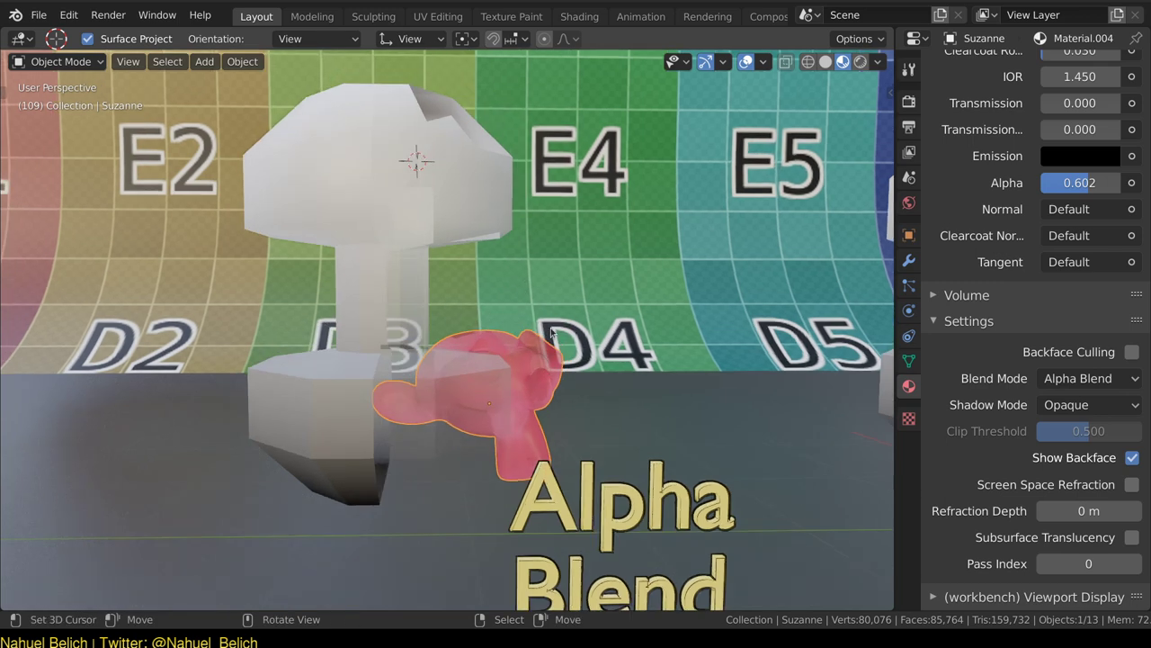
{"action": "key", "text": "g"}
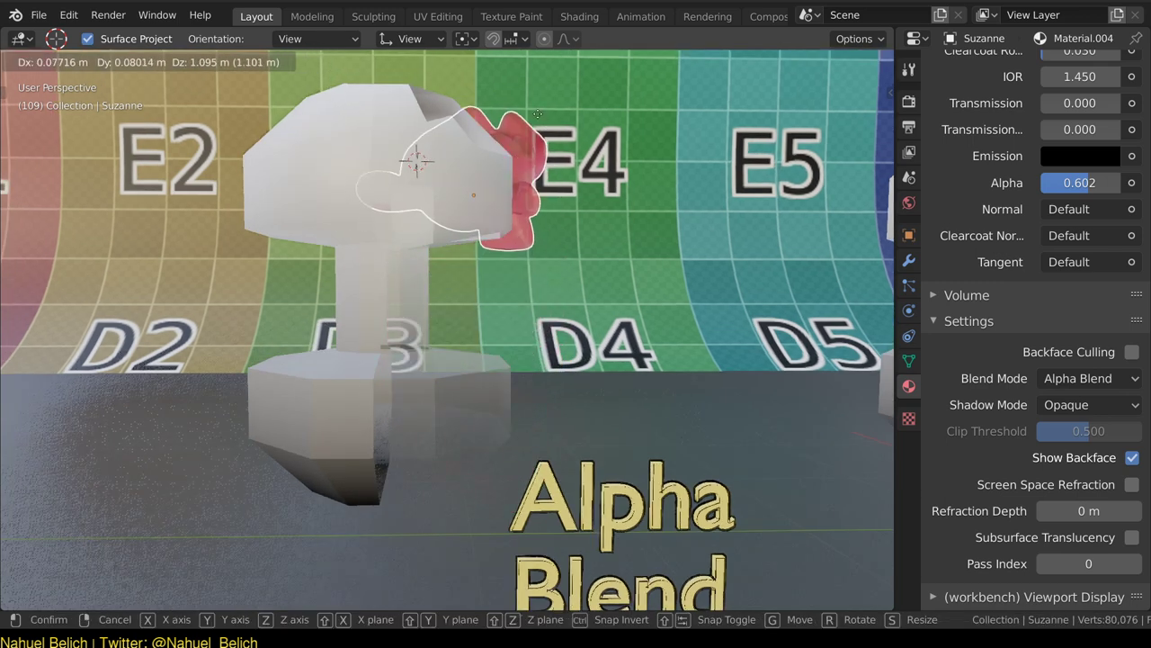
{"action": "left_click", "coordinate": [505, 171]}
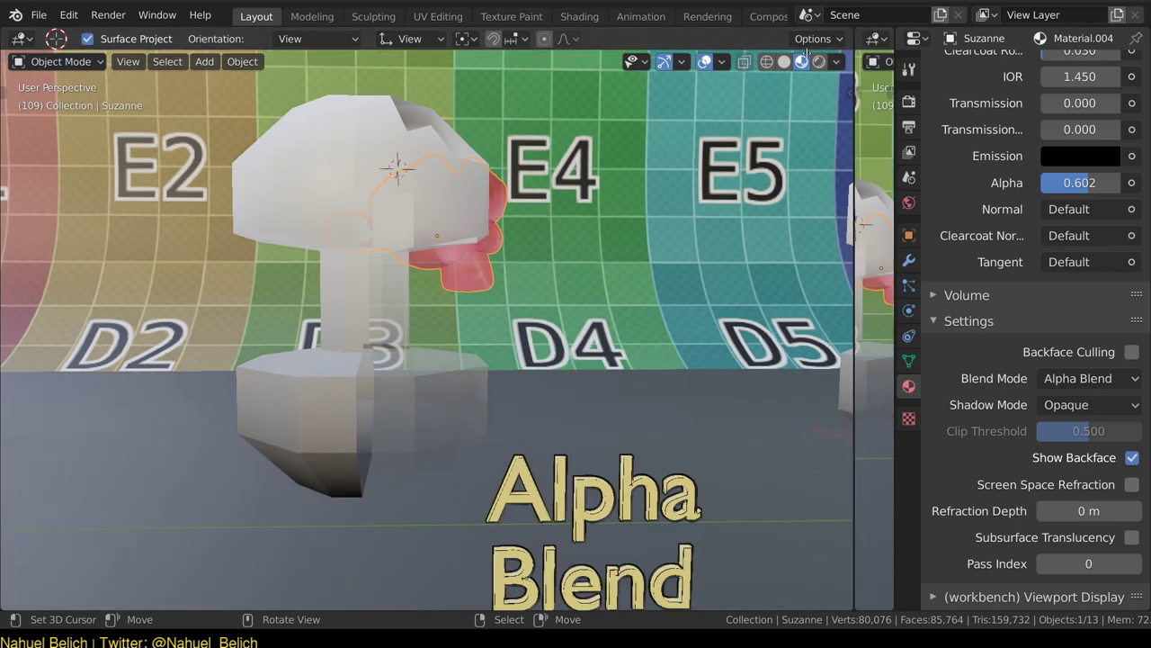
Split the 3D view in two, place the 3D cursor below the mushroom, and raise Suzanne.
{"action": "left_click_drag", "start_coordinate": [891, 52], "coordinate": [538, 270]}
{"action": "middle_click_drag", "start_coordinate": [378, 269], "coordinate": [351, 286]}
{"action": "mouse_move", "coordinate": [684, 287]}
{"action": "middle_mouse_down"}
{"action": "mouse_move", "coordinate": [720, 223]}
{"action": "mouse_move", "coordinate": [729, 270]}
{"action": "middle_mouse_up"}
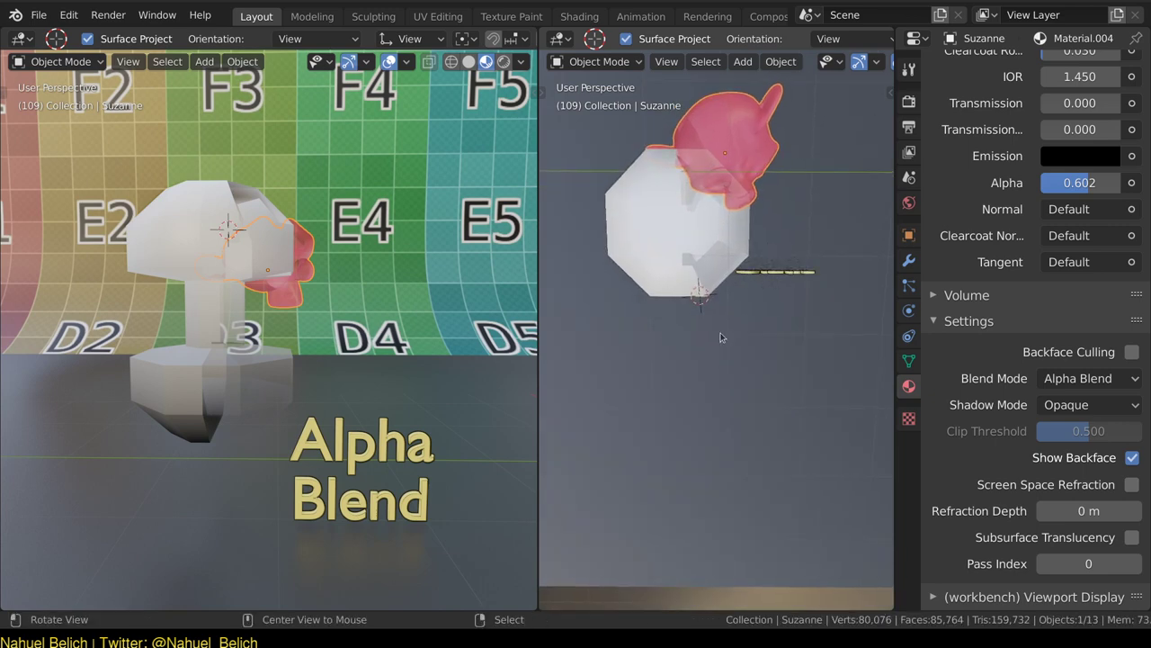
{"action": "left_click", "coordinate": [702, 377]}
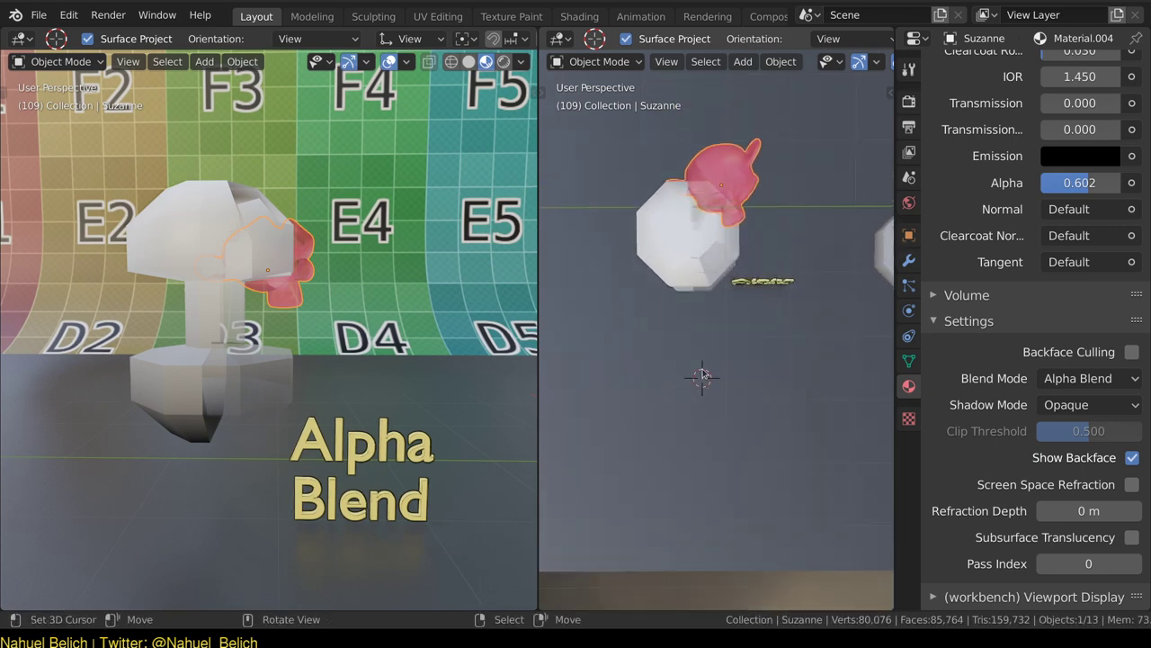
{"action": "key", "text": "g"}
{"action": "left_click", "coordinate": [718, 126]}
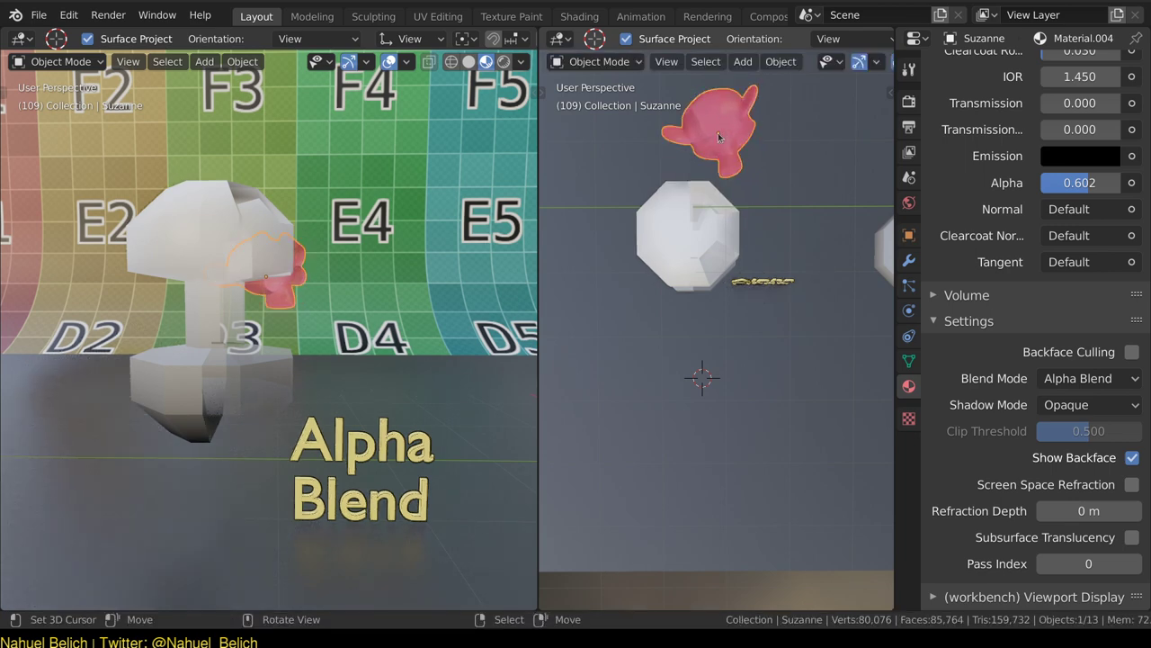
Deselect everything, then reselect Suzanne and drag it lower in the left view.
{"action": "scroll", "coordinate": [279, 268], "scroll_direction": "up", "scroll_amount": 2}
{"action": "scroll", "coordinate": [282, 253], "scroll_direction": "down", "scroll_amount": 1}
{"action": "key", "text": "alt+a"}
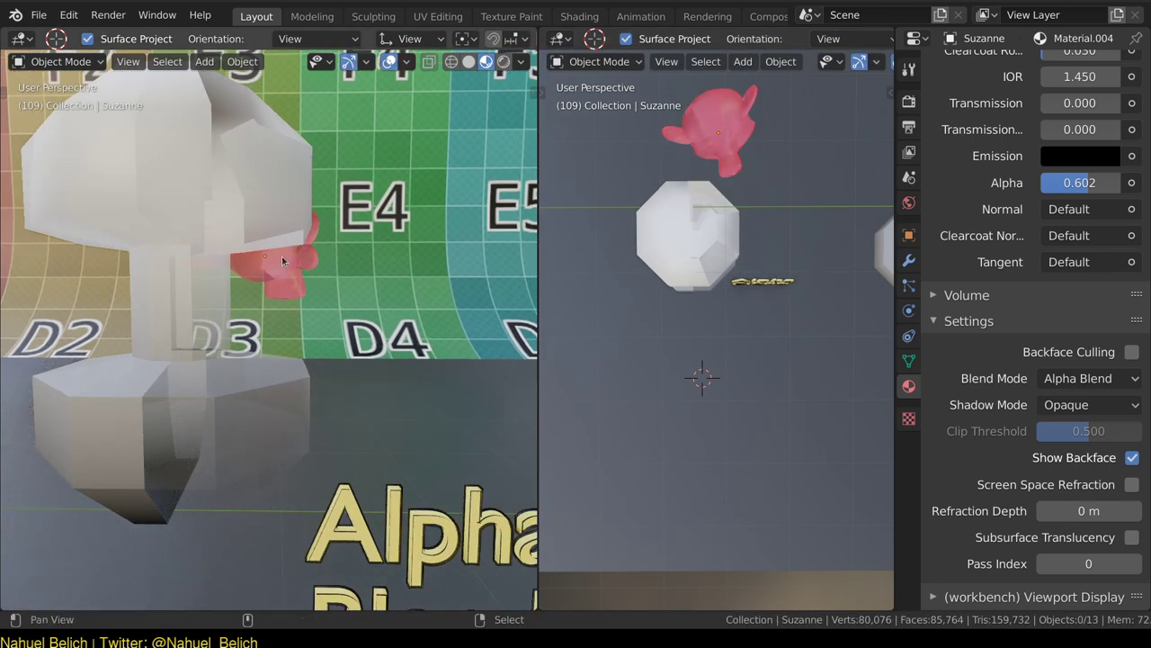
{"action": "scroll", "coordinate": [281, 256], "scroll_direction": "down", "scroll_amount": 2}
{"action": "middle_click_drag", "start_coordinate": [272, 274], "coordinate": [309, 268]}
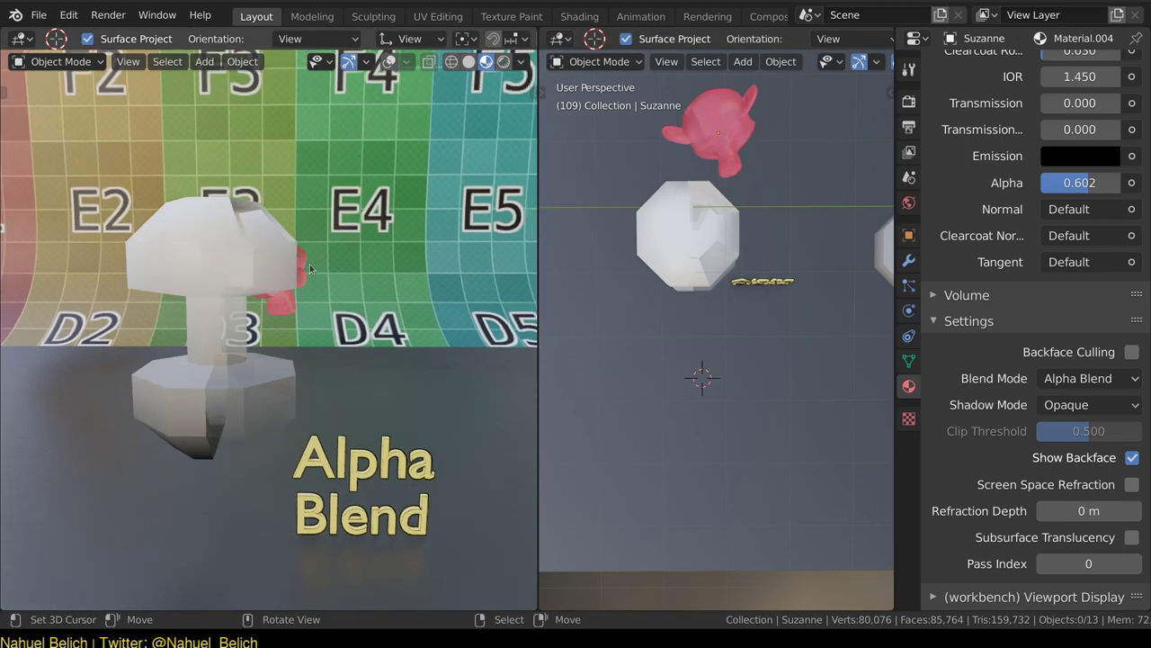
{"action": "left_click_drag", "start_coordinate": [292, 312], "coordinate": [292, 369]}
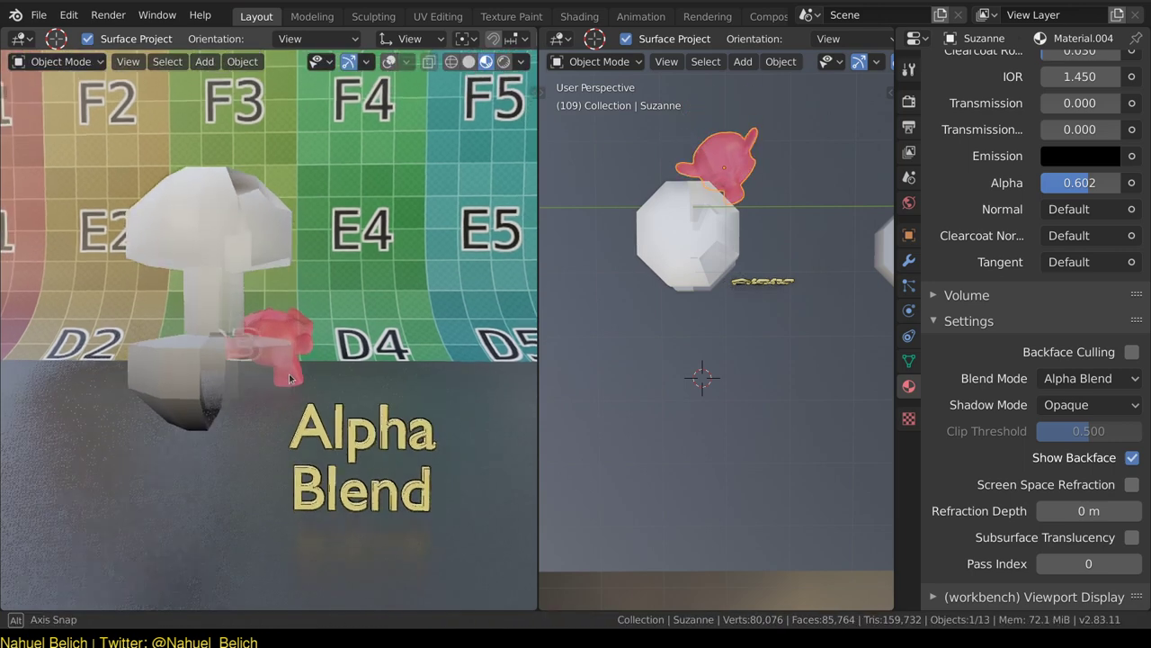
{"action": "middle_click_drag", "start_coordinate": [292, 369], "coordinate": [293, 376]}
{"action": "scroll", "coordinate": [295, 377], "scroll_direction": "up", "scroll_amount": 1}
{"action": "scroll", "coordinate": [287, 334], "scroll_direction": "up", "scroll_amount": 1}
{"action": "scroll", "coordinate": [290, 326], "scroll_direction": "up", "scroll_amount": 1}
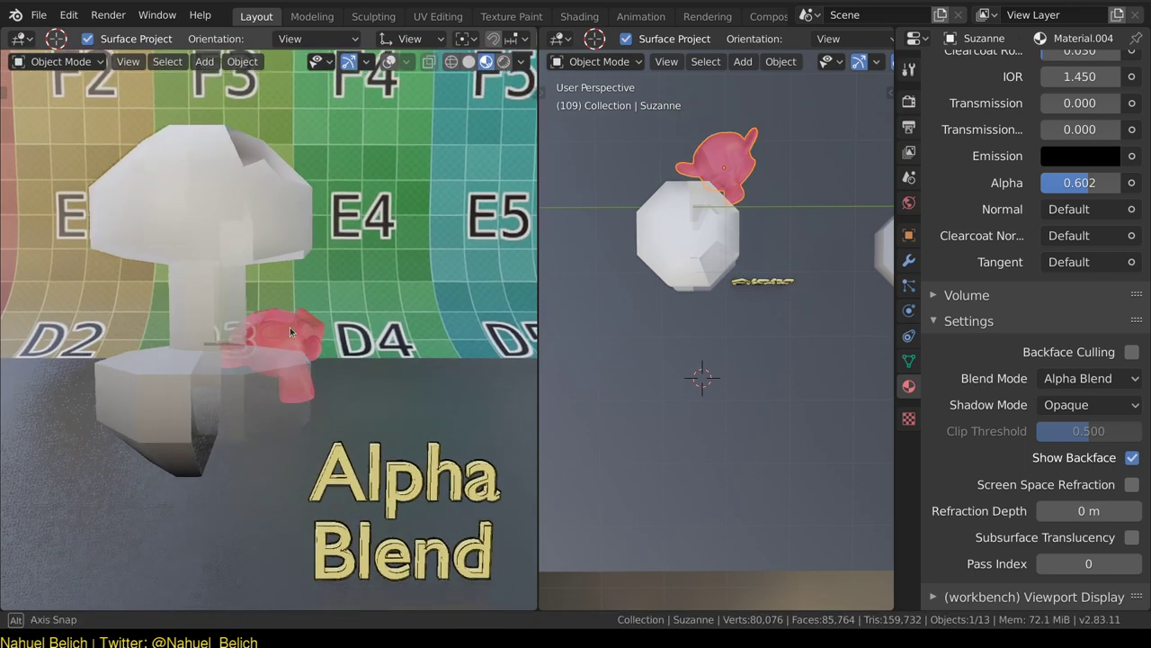
{"action": "scroll", "coordinate": [289, 320], "scroll_direction": "up", "scroll_amount": 1}
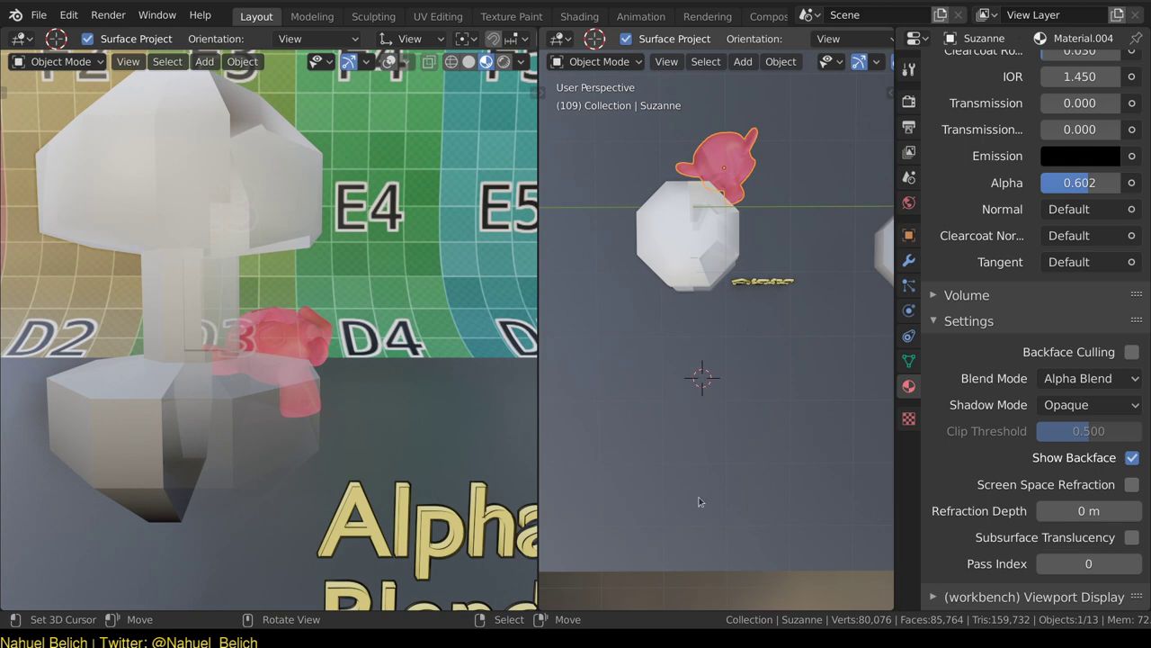
Move the 3D cursor just below the mushroom and lift Suzanne slightly higher.
{"action": "key", "text": "g"}
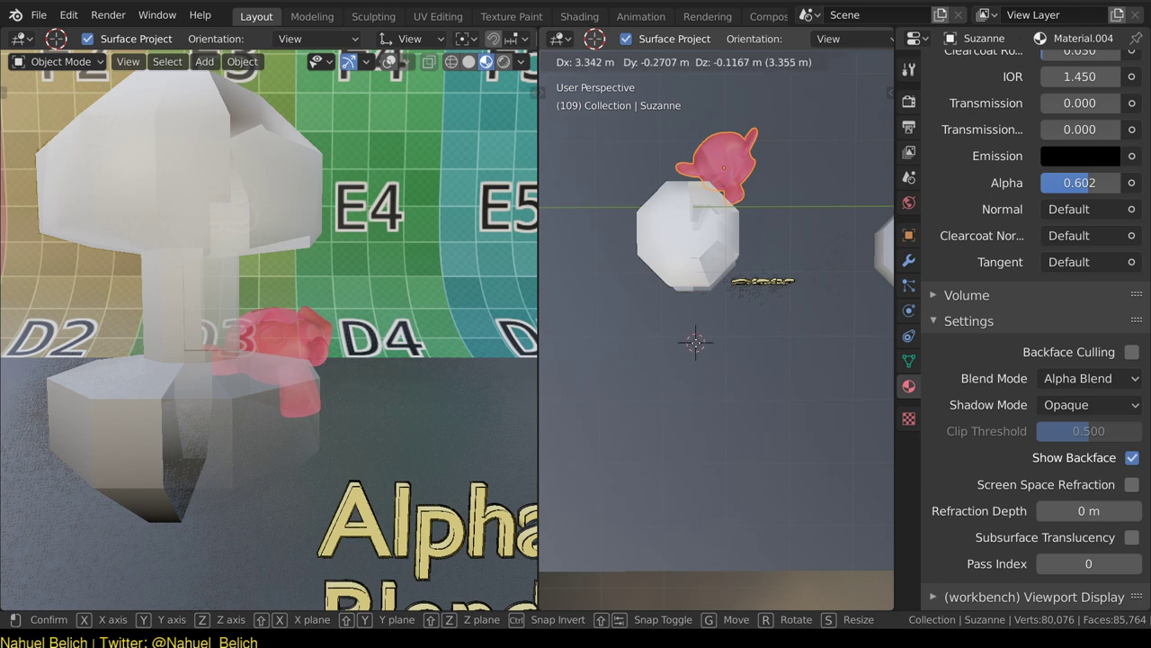
{"action": "left_click", "coordinate": [741, 422]}
{"action": "key", "text": "g"}
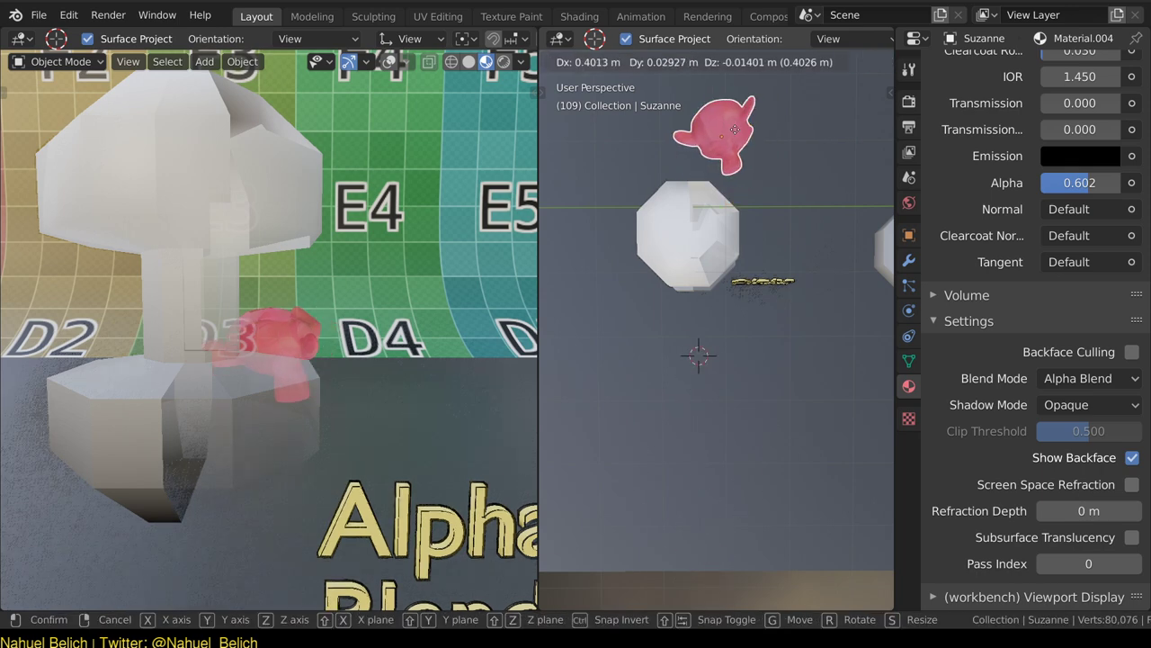
{"action": "left_click", "coordinate": [718, 148]}
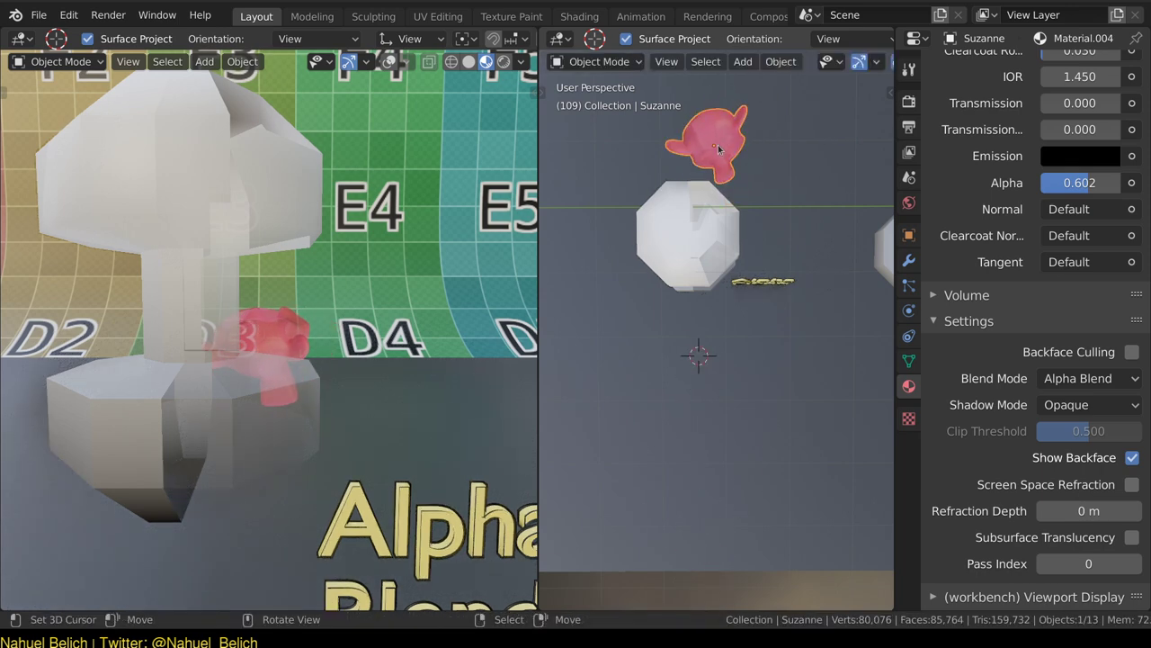
Set Suzanne's origin to the 3D cursor location, then reselect Suzanne and orbit closer.
{"action": "right_click", "coordinate": [735, 264]}
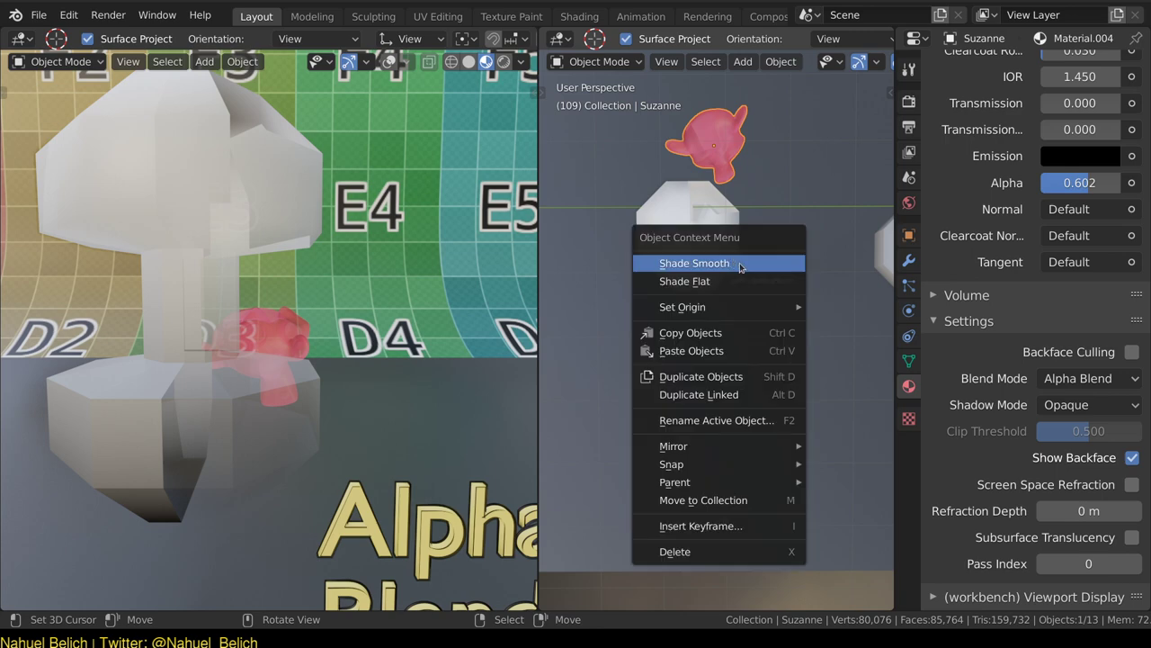
{"action": "mouse_move", "coordinate": [684, 307]}
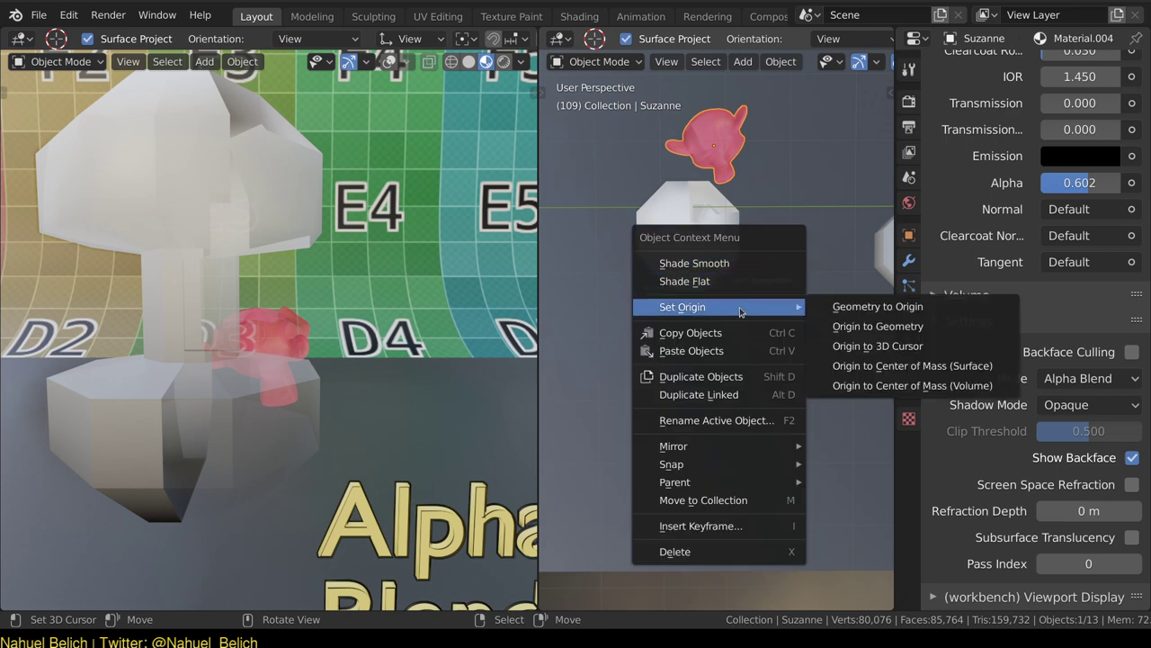
{"action": "right_click", "coordinate": [396, 261]}
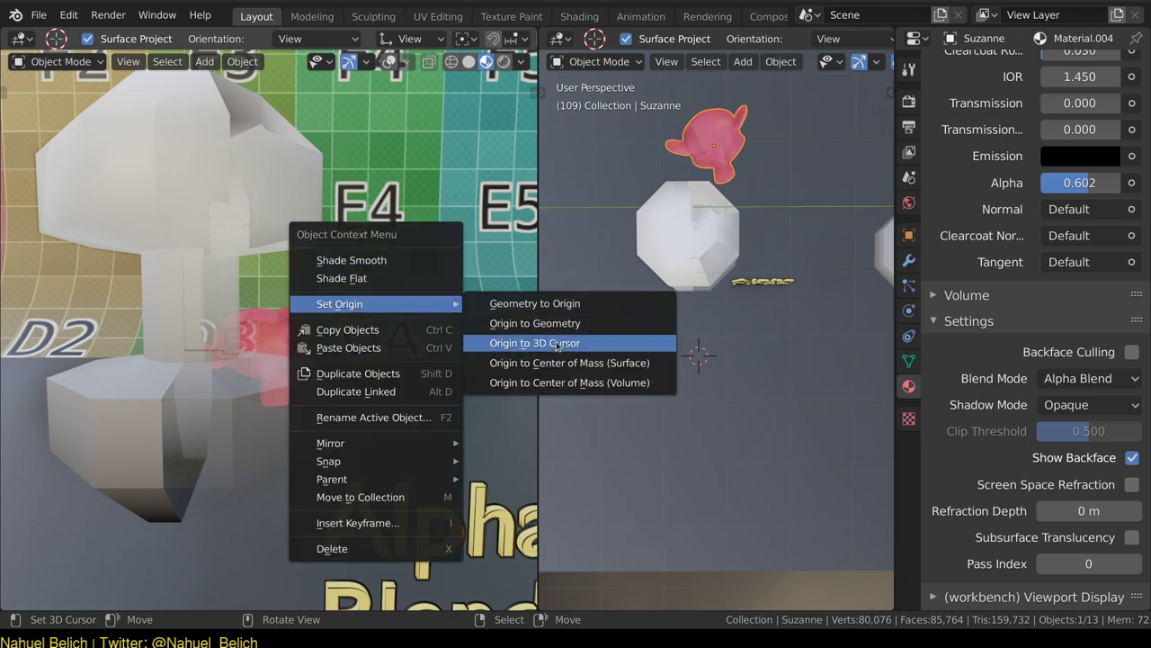
{"action": "left_click", "coordinate": [564, 345]}
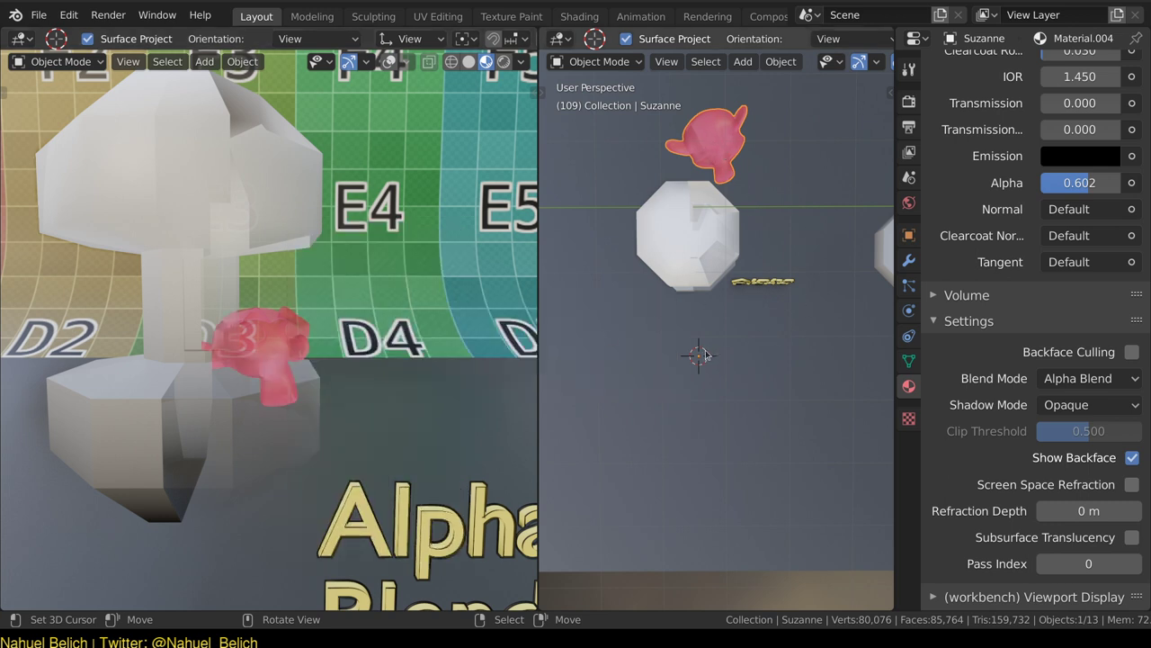
{"action": "left_click", "coordinate": [746, 153], "text": "ctrl"}
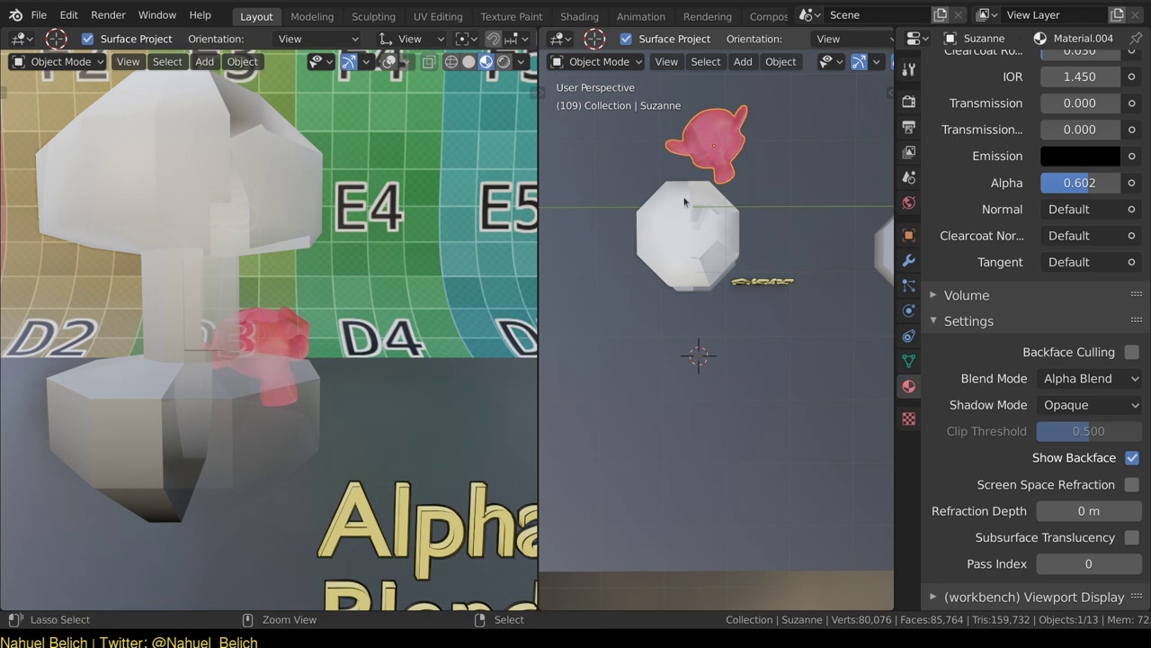
{"action": "mouse_move", "coordinate": [313, 314]}
{"action": "middle_mouse_down"}
{"action": "mouse_move", "coordinate": [347, 304]}
{"action": "mouse_move", "coordinate": [336, 300]}
{"action": "mouse_move", "coordinate": [354, 220]}
{"action": "mouse_move", "coordinate": [444, 244]}
{"action": "middle_mouse_up"}
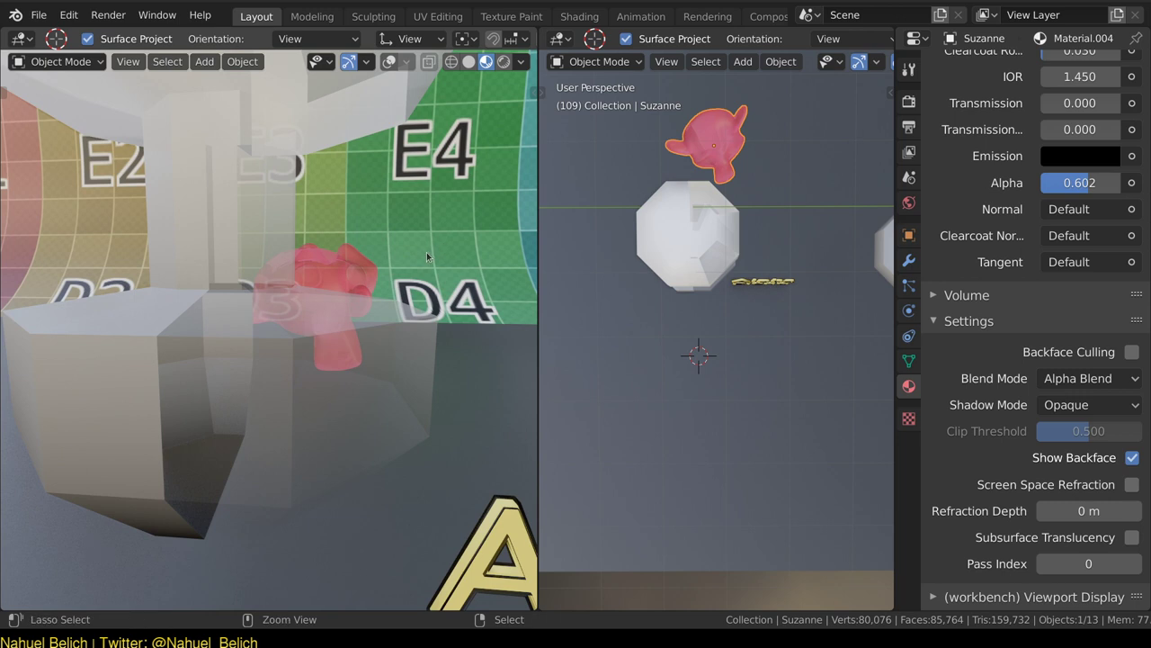
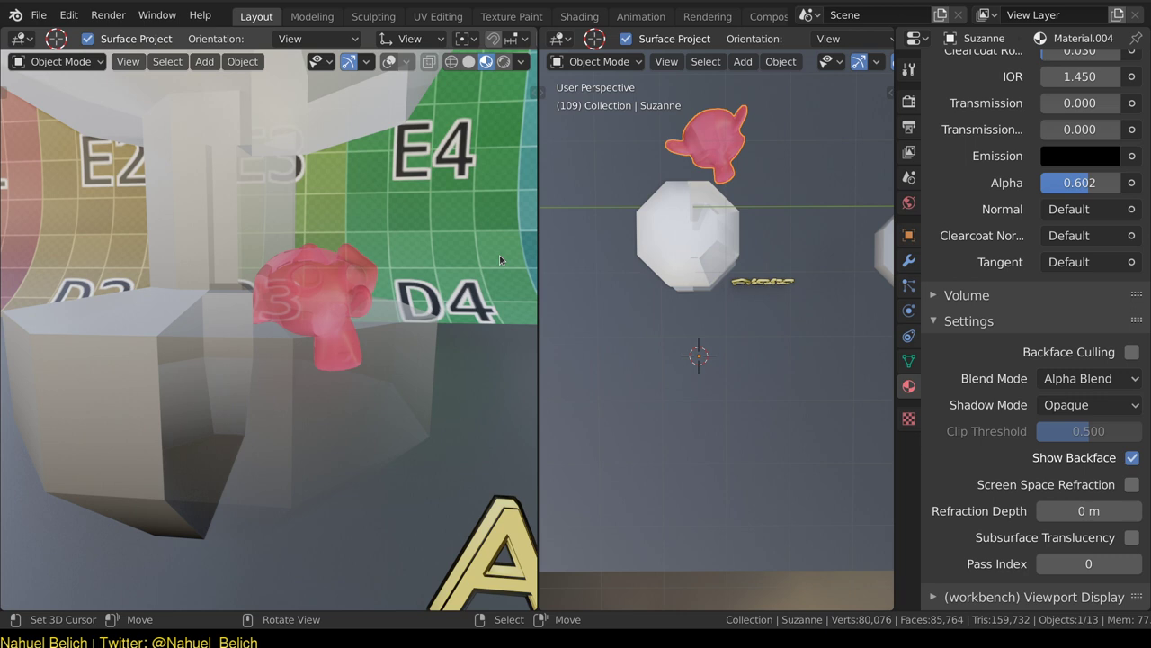
Frame the monkey and mushroom in both views and set the right view to Solid shading.
{"action": "key", "text": "shift+grave"}
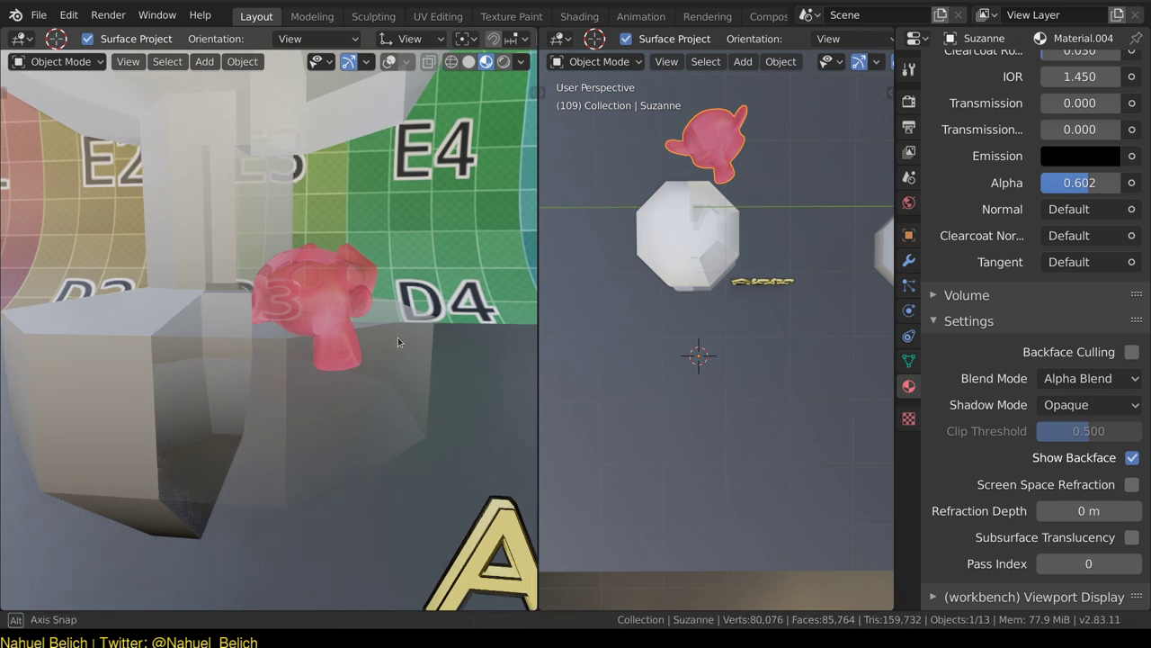
{"action": "middle_click_drag", "start_coordinate": [404, 344], "coordinate": [405, 409]}
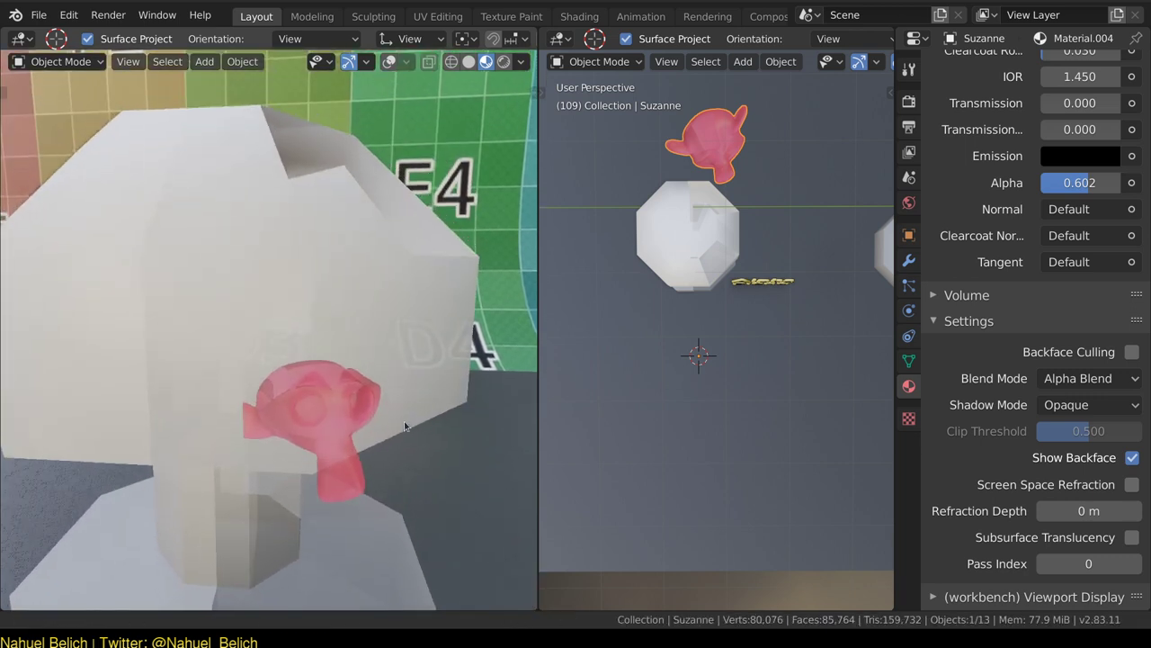
{"action": "middle_click_drag", "start_coordinate": [771, 249], "coordinate": [768, 316]}
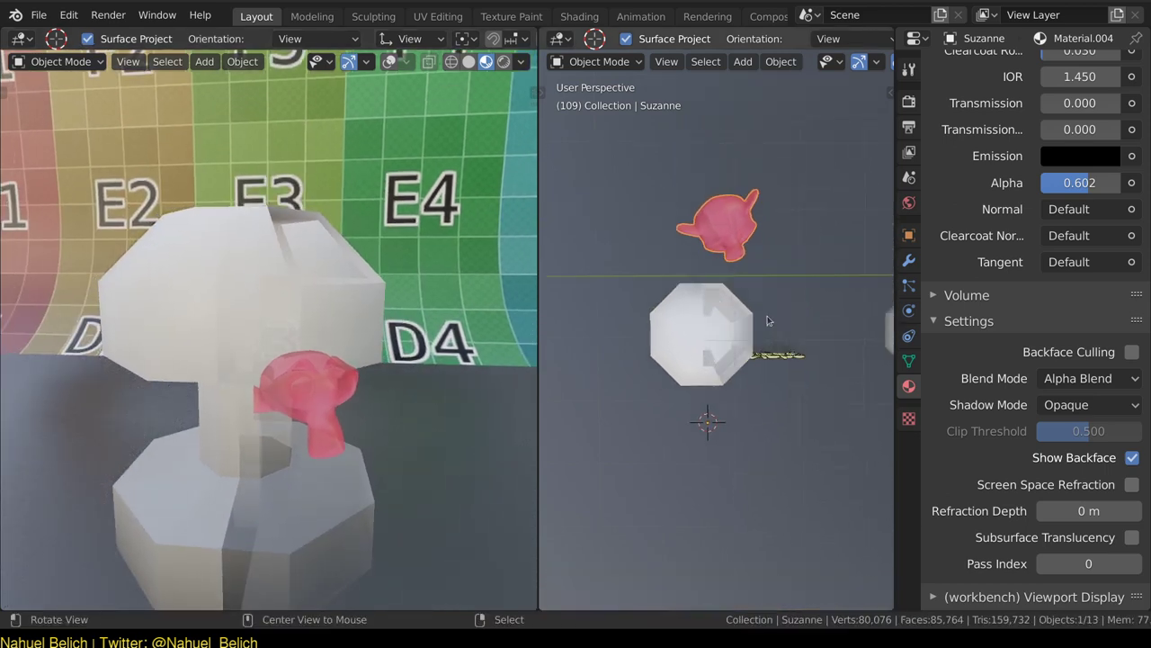
{"action": "key", "text": "z"}
{"action": "left_click", "coordinate": [857, 327]}
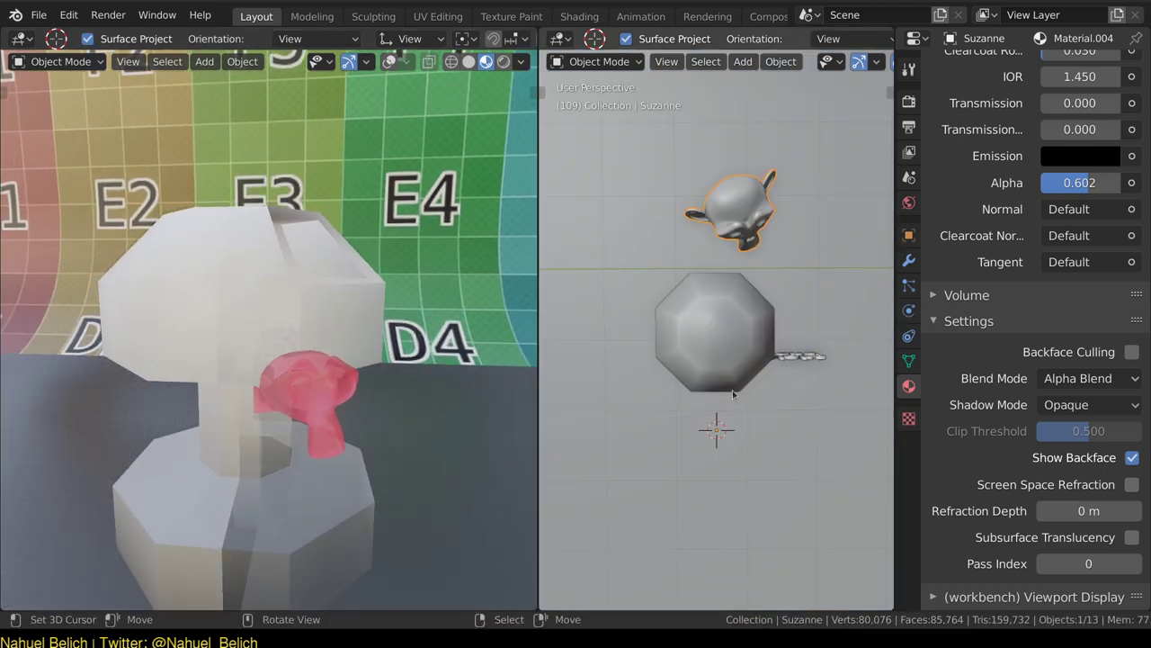
Draw blue annotation strokes tracing the octagonal mushroom's edges and linking it to the monkey.
{"action": "key", "text": "shift+space"}
{"action": "left_click", "coordinate": [707, 478]}
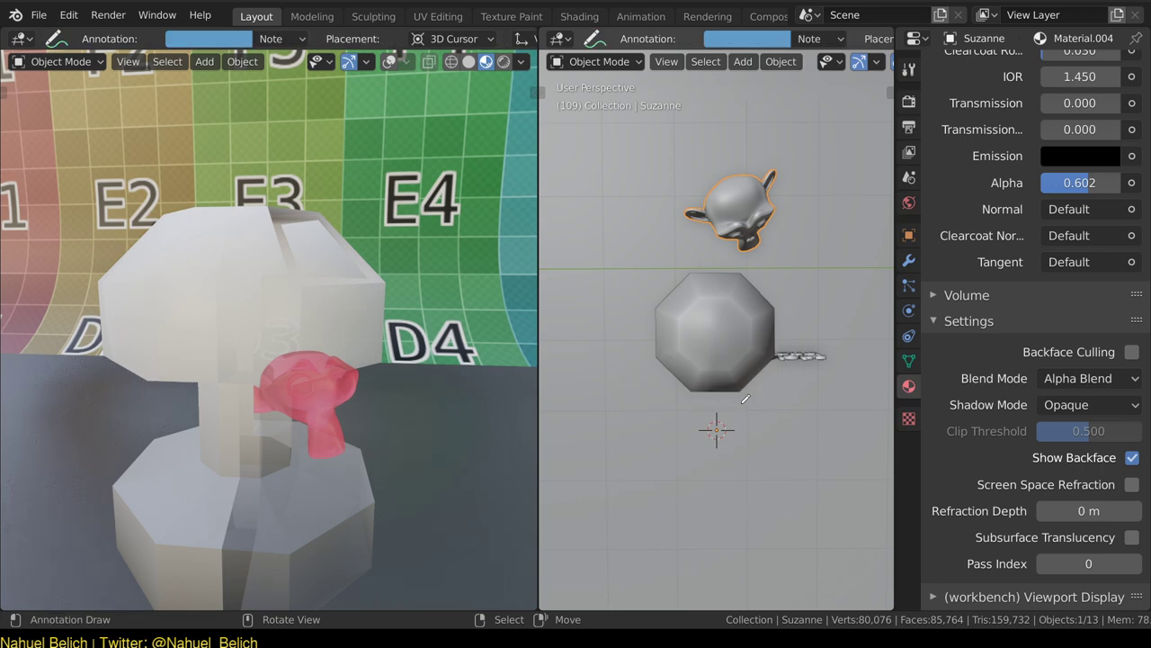
{"action": "mouse_move", "coordinate": [744, 401]}
{"action": "left_mouse_down"}
{"action": "mouse_move", "coordinate": [793, 372]}
{"action": "mouse_move", "coordinate": [724, 253]}
{"action": "left_mouse_up"}
{"action": "left_click_drag", "start_coordinate": [778, 461], "coordinate": [776, 463]}
{"action": "mouse_move", "coordinate": [714, 271]}
{"action": "left_mouse_down"}
{"action": "mouse_move", "coordinate": [768, 299]}
{"action": "mouse_move", "coordinate": [774, 316]}
{"action": "left_mouse_up"}
{"action": "left_click_drag", "start_coordinate": [718, 329], "coordinate": [721, 341]}
{"action": "left_click_drag", "start_coordinate": [636, 297], "coordinate": [665, 262]}
{"action": "left_click_drag", "start_coordinate": [634, 383], "coordinate": [805, 385]}
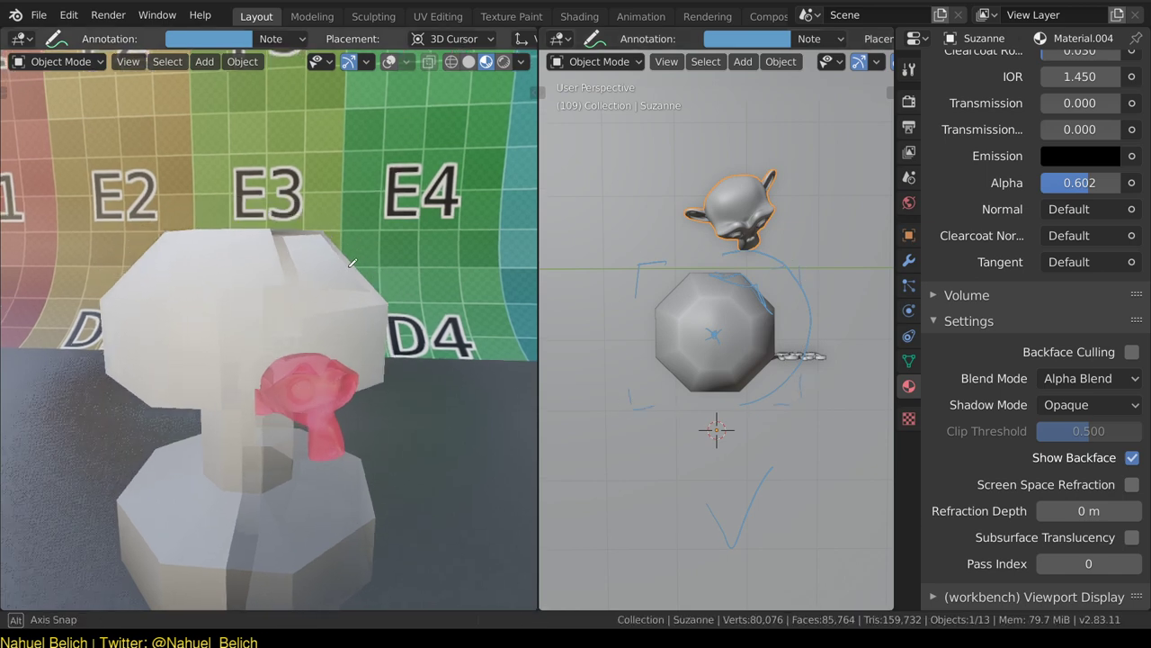
Orbit the left view around the mushroom and switch to the 3D cursor tool.
{"action": "middle_click_drag", "start_coordinate": [355, 255], "coordinate": [334, 250]}
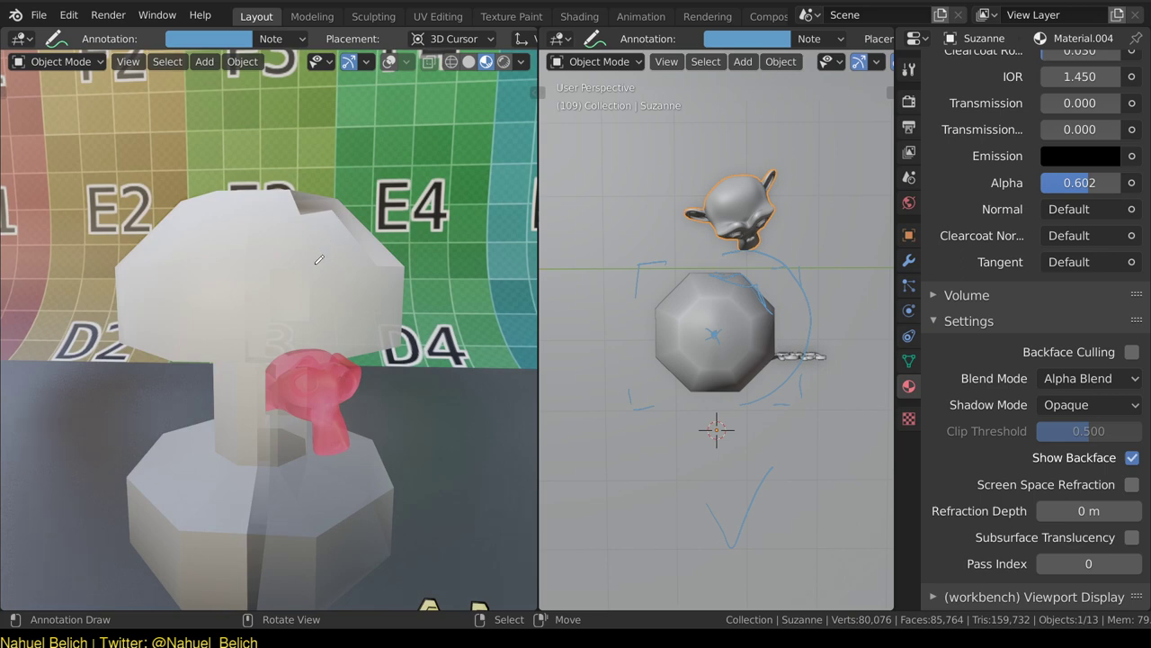
{"action": "middle_click_drag", "start_coordinate": [298, 302], "coordinate": [329, 326]}
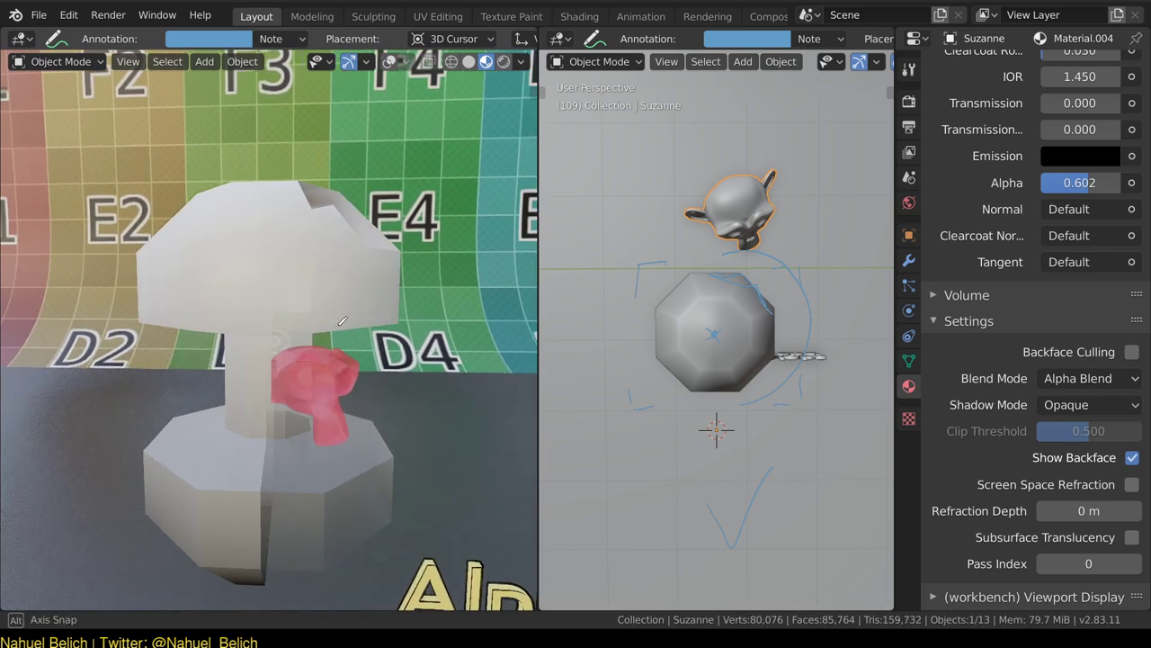
{"action": "middle_click_drag", "start_coordinate": [329, 325], "coordinate": [251, 321]}
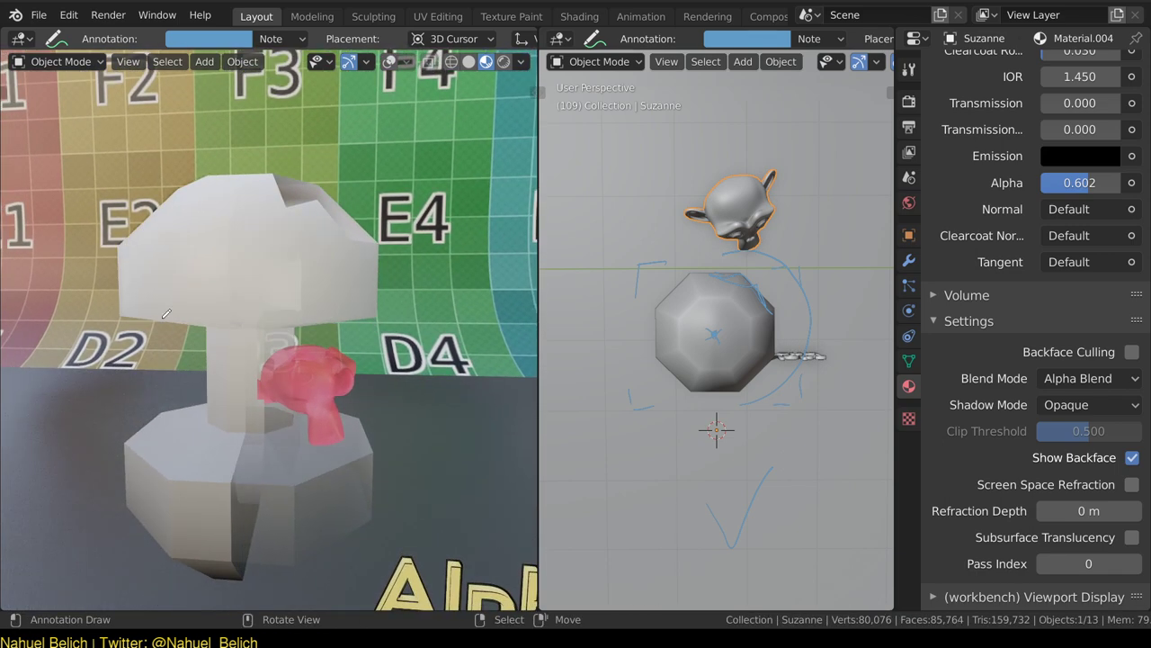
{"action": "key", "text": "shift+space"}
{"action": "key", "text": "shift+space"}
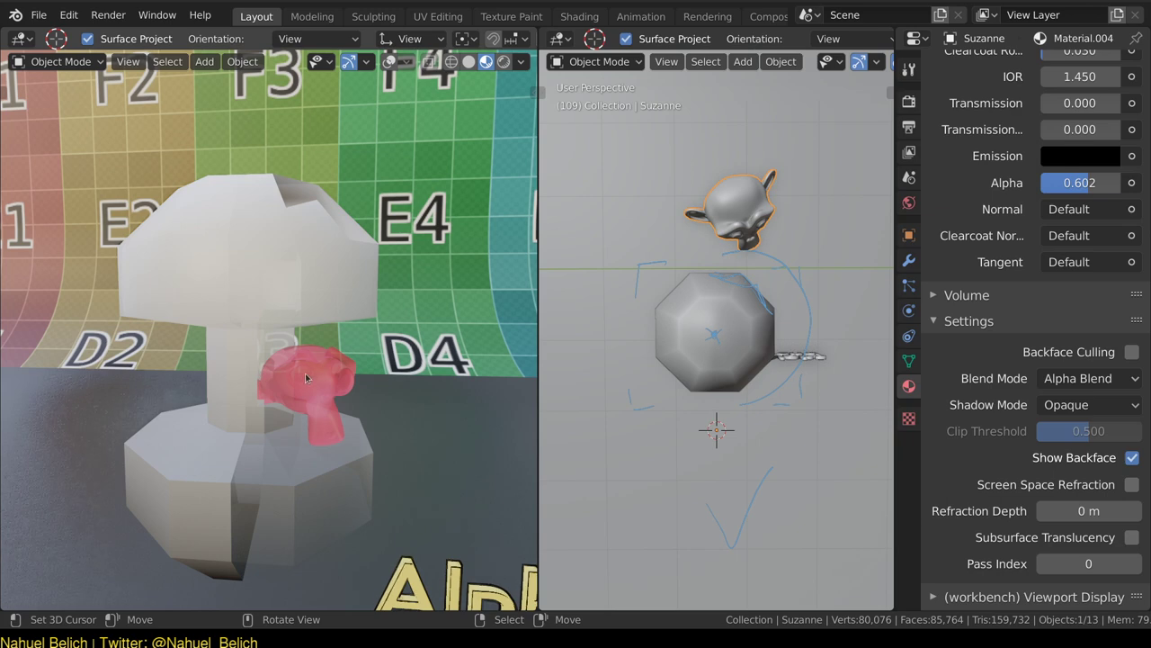
Rotate the monkey and move its origin to a 3D cursor placed on its surface.
{"action": "key", "text": "r"}
{"action": "left_click", "coordinate": [799, 345]}
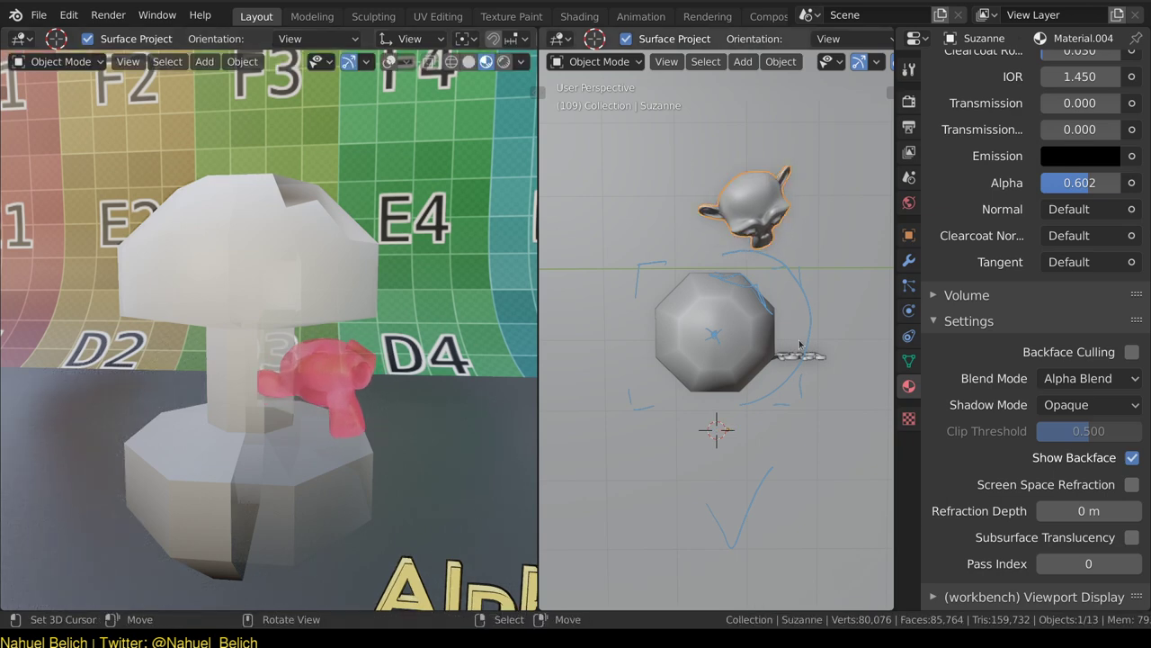
{"action": "left_click", "coordinate": [747, 209]}
{"action": "right_click", "coordinate": [731, 207]}
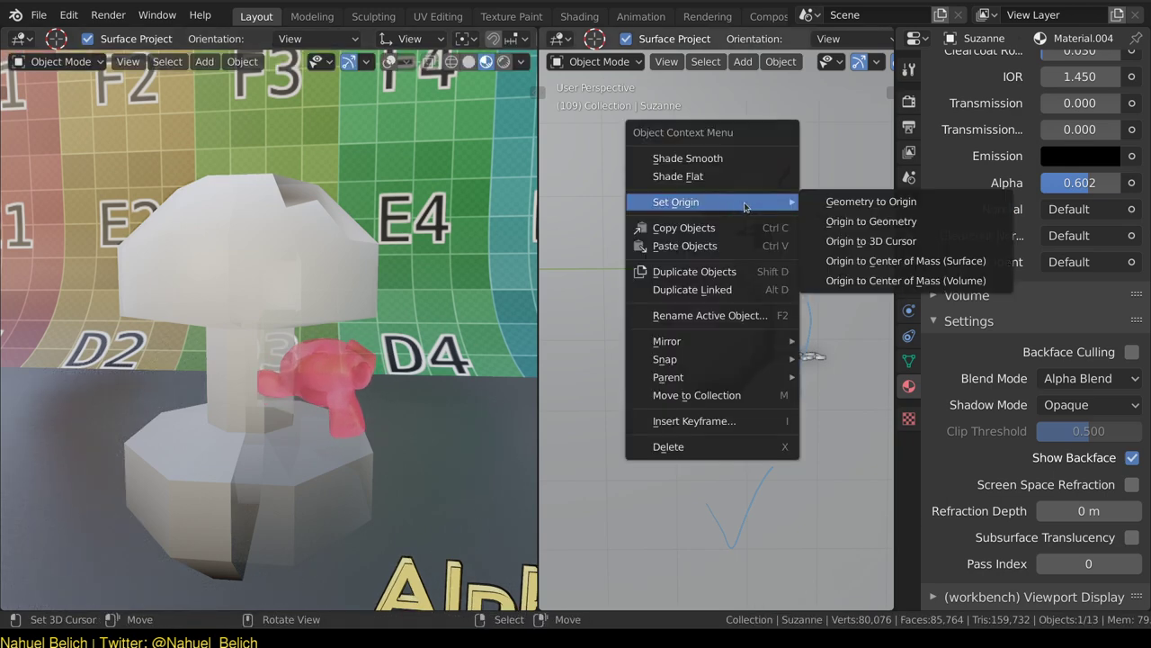
{"action": "left_click", "coordinate": [867, 241]}
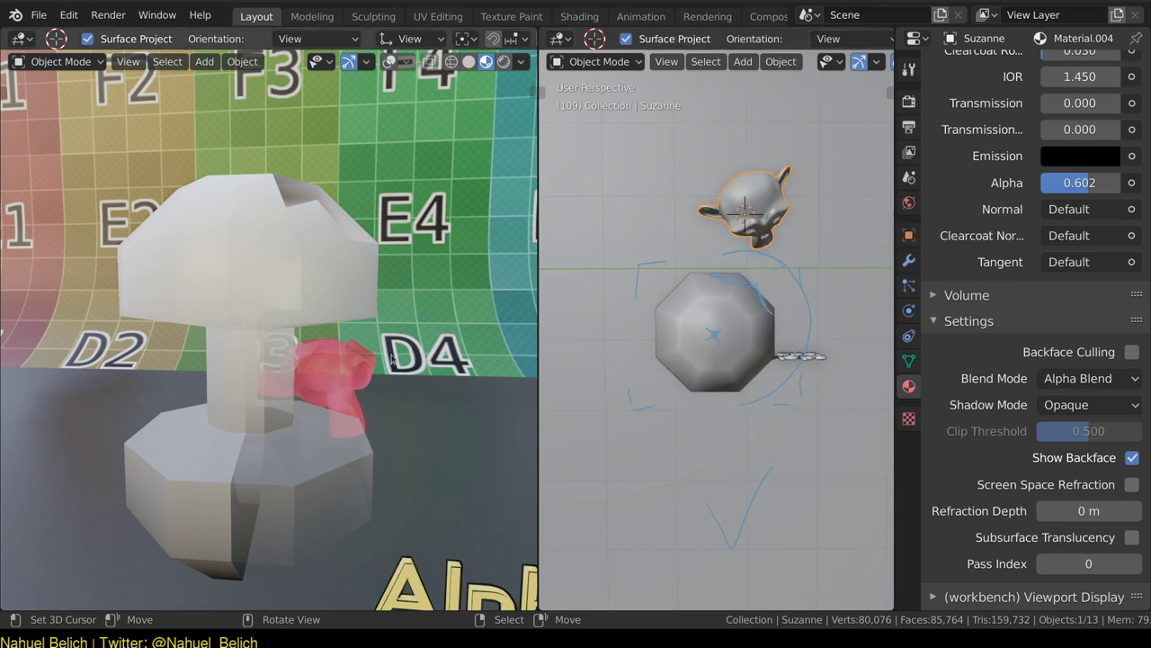
Select mushroom Cube.001 and enable Backface Culling on its Alpha_Blend material.
{"action": "middle_click_drag", "start_coordinate": [394, 360], "coordinate": [400, 352]}
{"action": "left_click", "coordinate": [289, 261]}
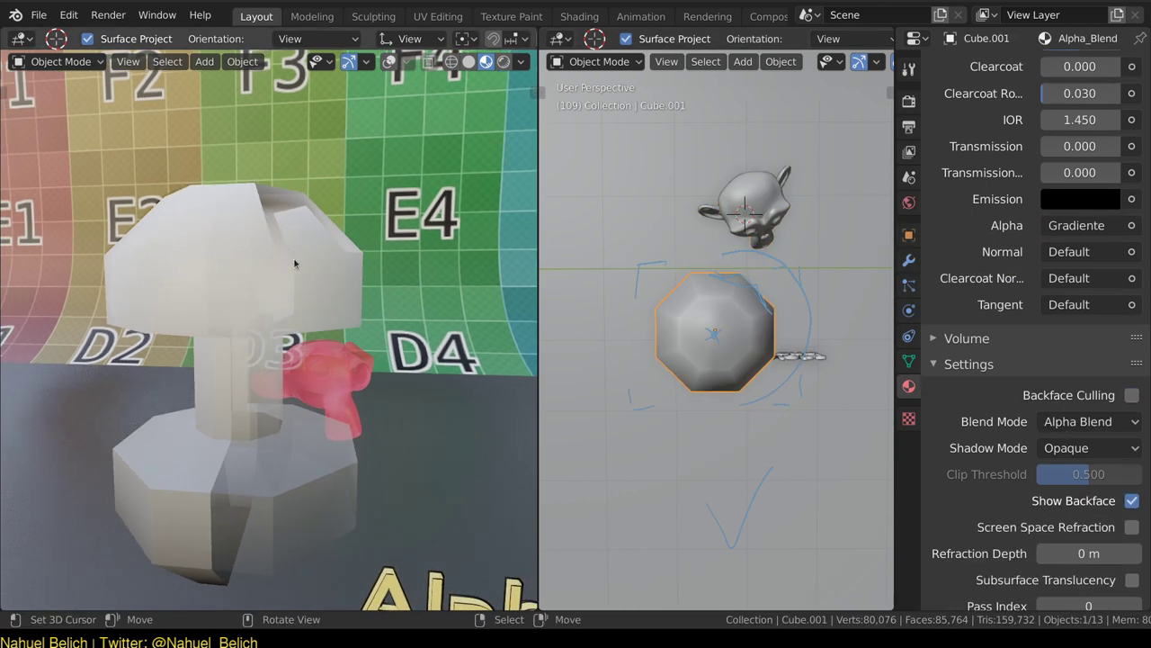
{"action": "left_click", "coordinate": [1089, 397]}
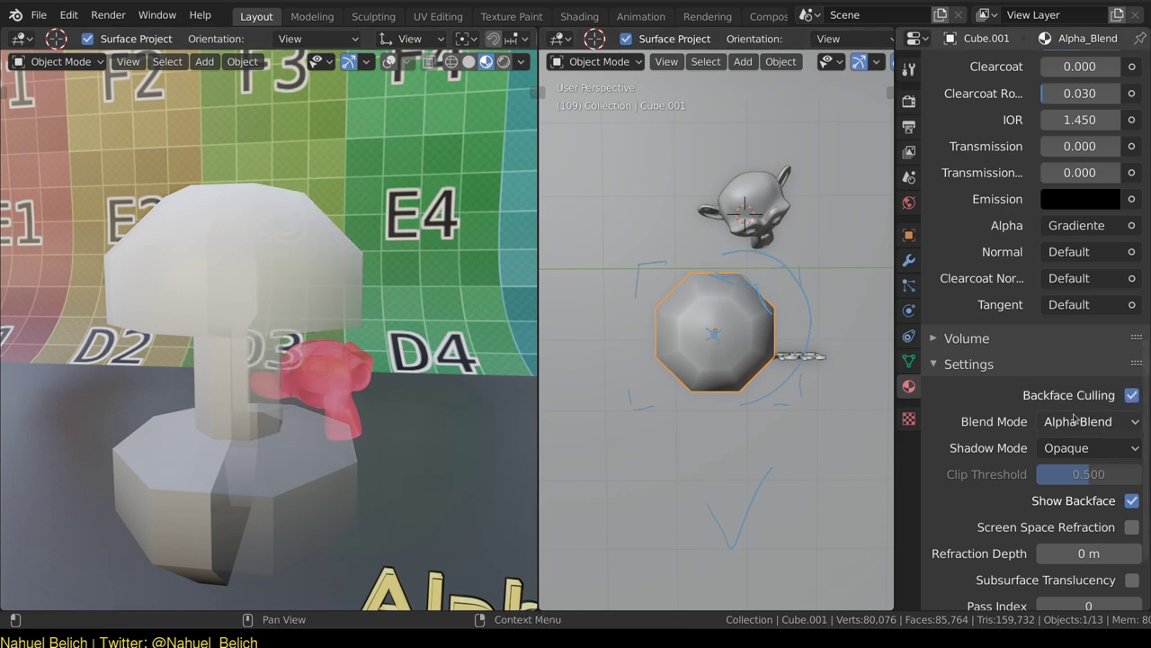
{"action": "middle_click_drag", "start_coordinate": [752, 290], "coordinate": [857, 196]}
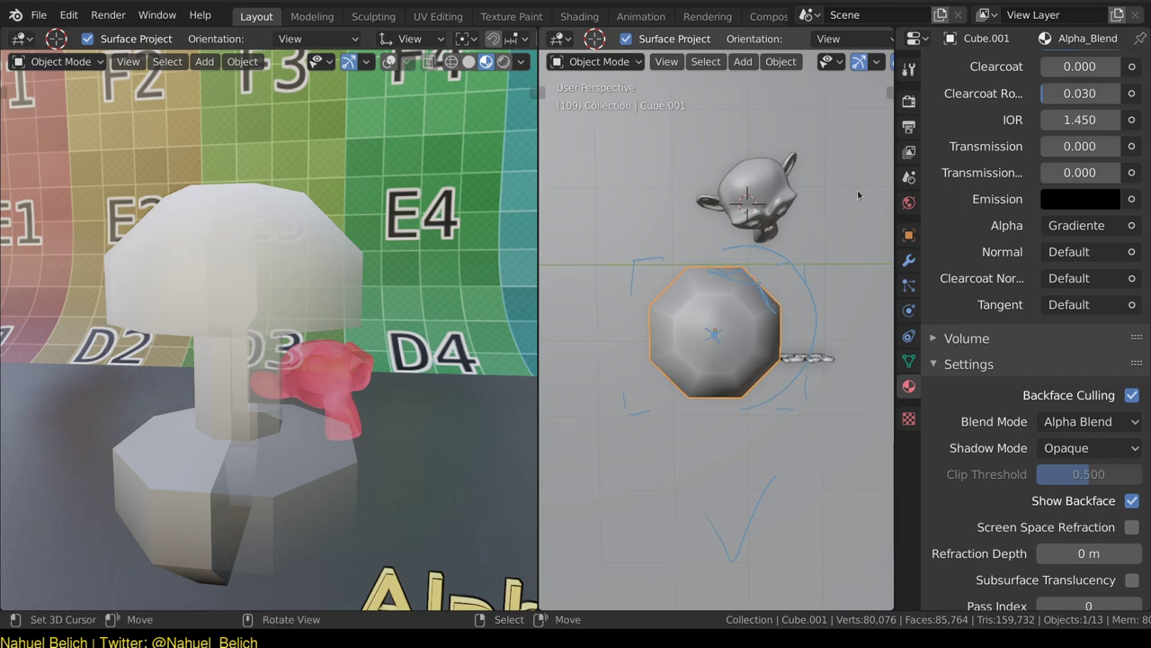
Add a second annotation layer, Note.001, in the sidebar and make it red.
{"action": "key", "text": "n"}
{"action": "left_click", "coordinate": [884, 126]}
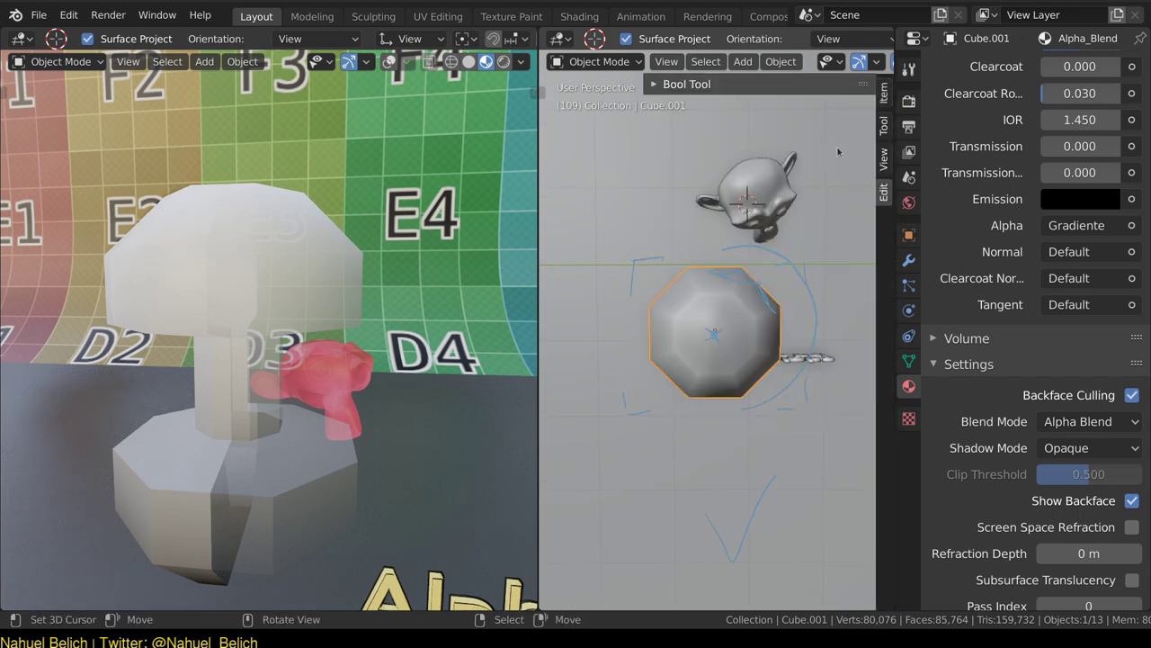
{"action": "left_click", "coordinate": [884, 159]}
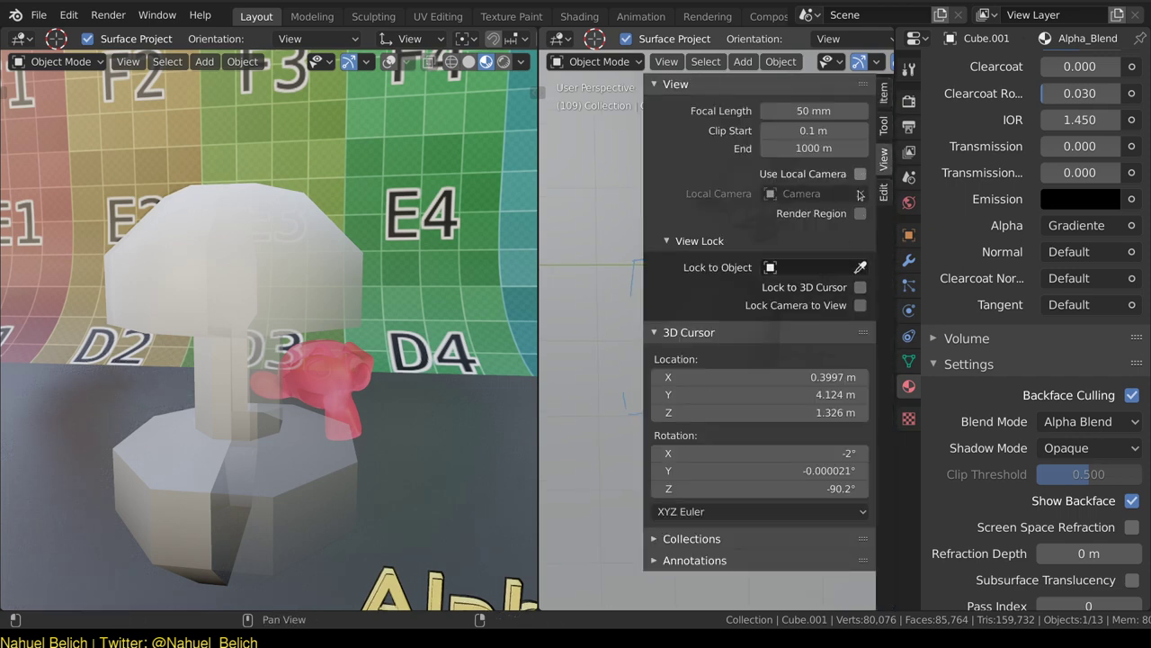
{"action": "left_click", "coordinate": [706, 566]}
{"action": "scroll", "coordinate": [743, 566], "scroll_direction": "down", "scroll_amount": 4}
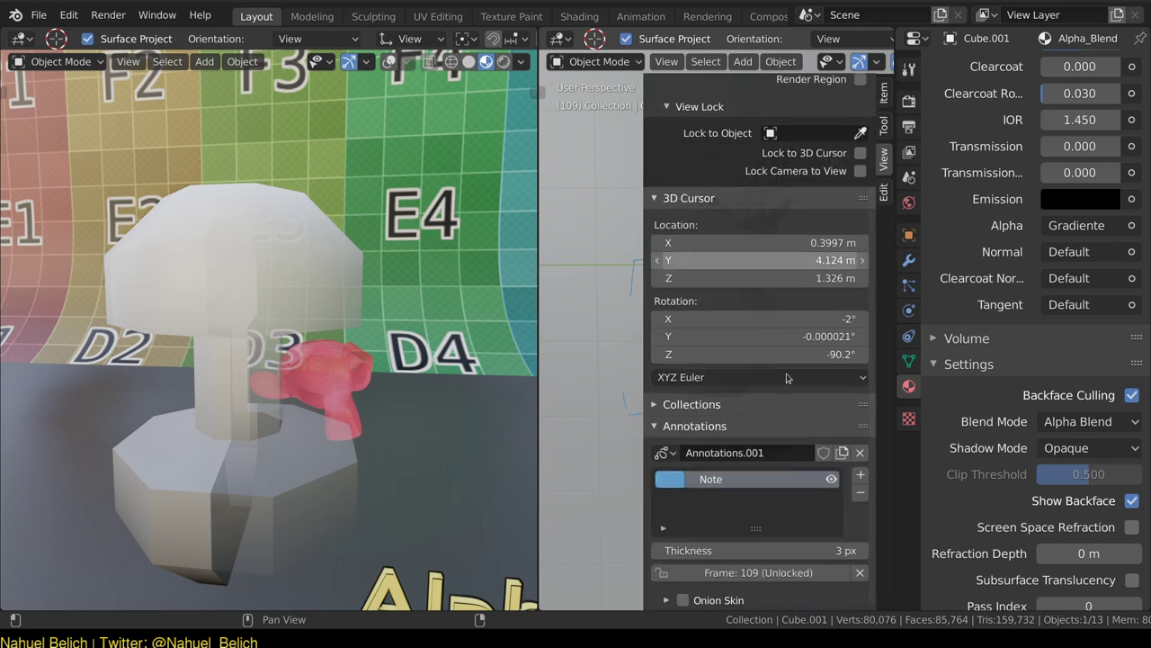
{"action": "left_click", "coordinate": [860, 474]}
{"action": "left_click", "coordinate": [673, 496]}
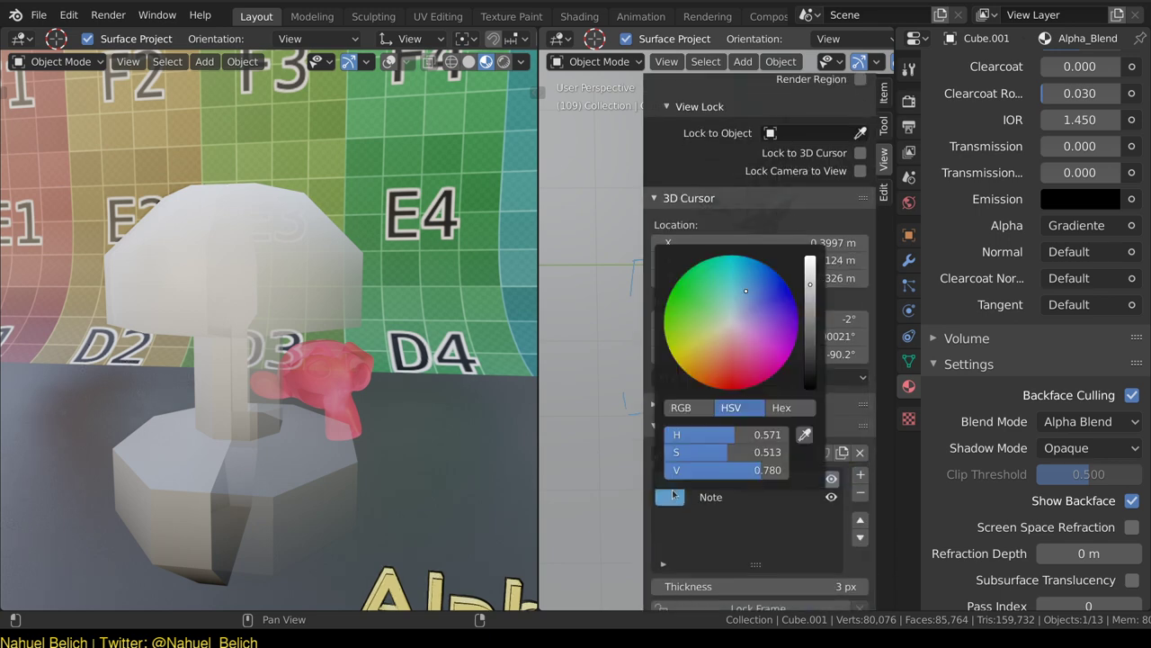
{"action": "left_click", "coordinate": [670, 479]}
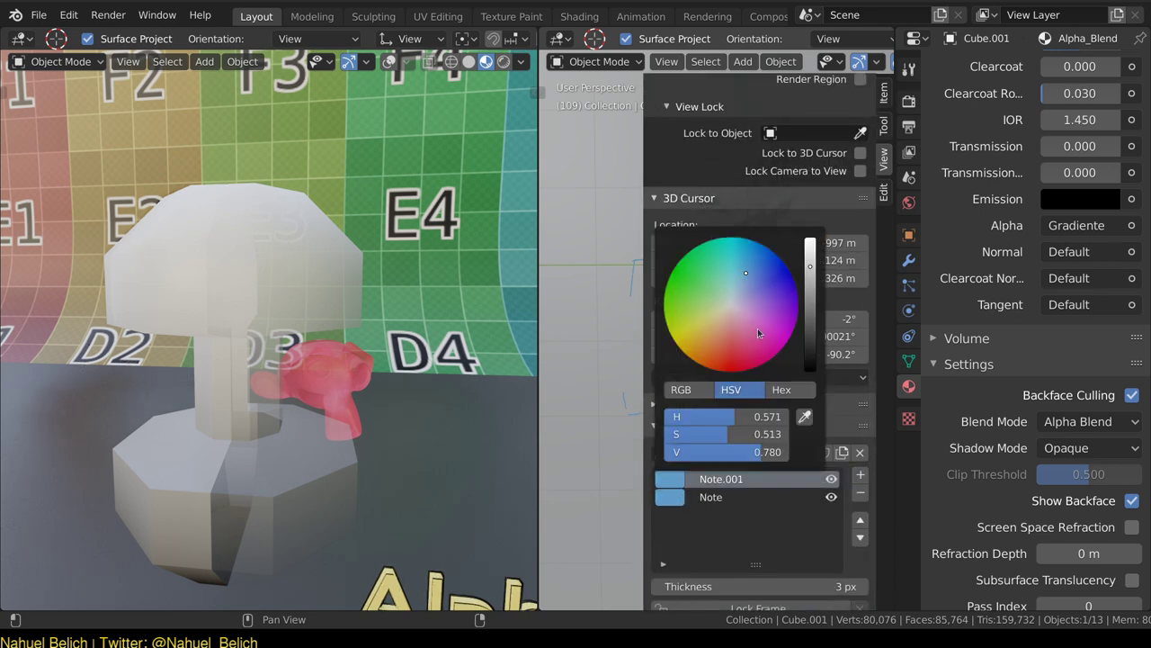
{"action": "left_click", "coordinate": [728, 343]}
{"action": "key", "text": "n"}
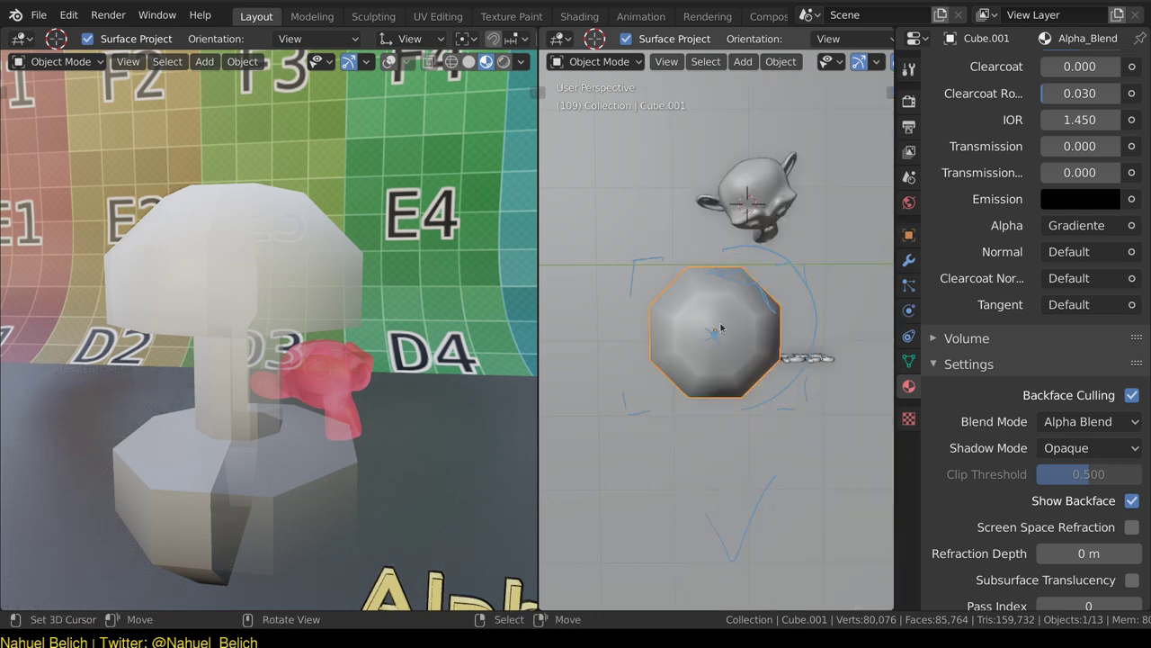
Trace the mushroom's top-right edge with a red annotation stroke.
{"action": "key", "text": "shift+space"}
{"action": "left_click", "coordinate": [699, 412]}
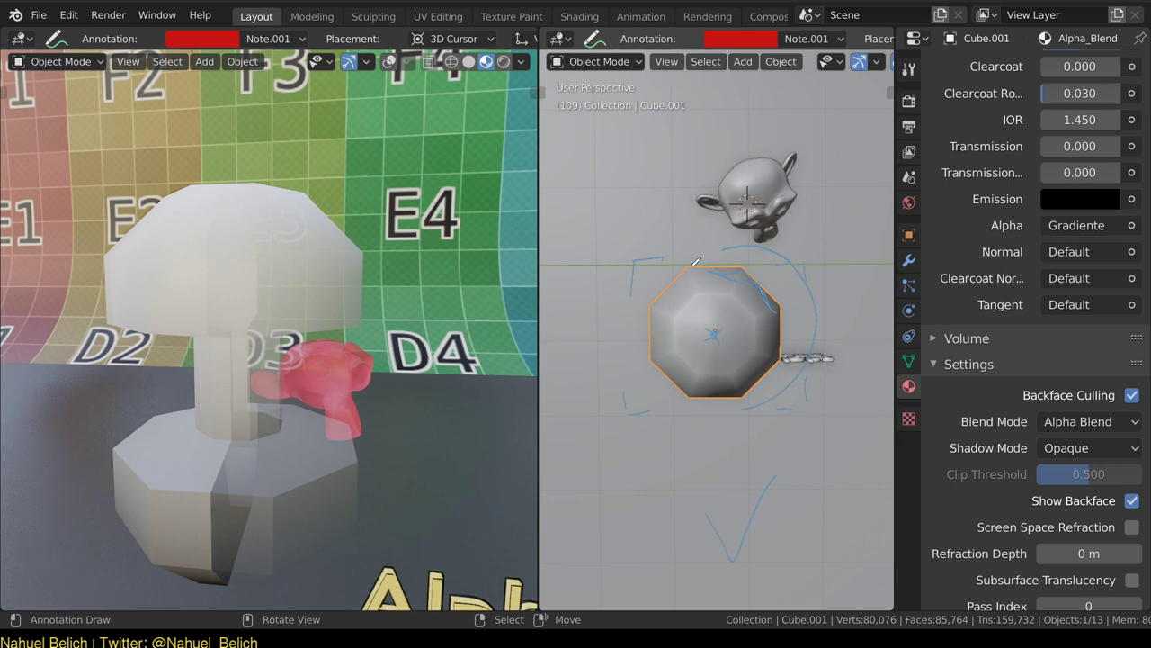
{"action": "mouse_move", "coordinate": [695, 261]}
{"action": "left_mouse_down"}
{"action": "mouse_move", "coordinate": [779, 310]}
{"action": "mouse_move", "coordinate": [736, 312]}
{"action": "left_mouse_up"}
Switch the active annotation layer to blue Note and back to red Note.001, then orbit the left view.
{"action": "left_click", "coordinate": [891, 92]}
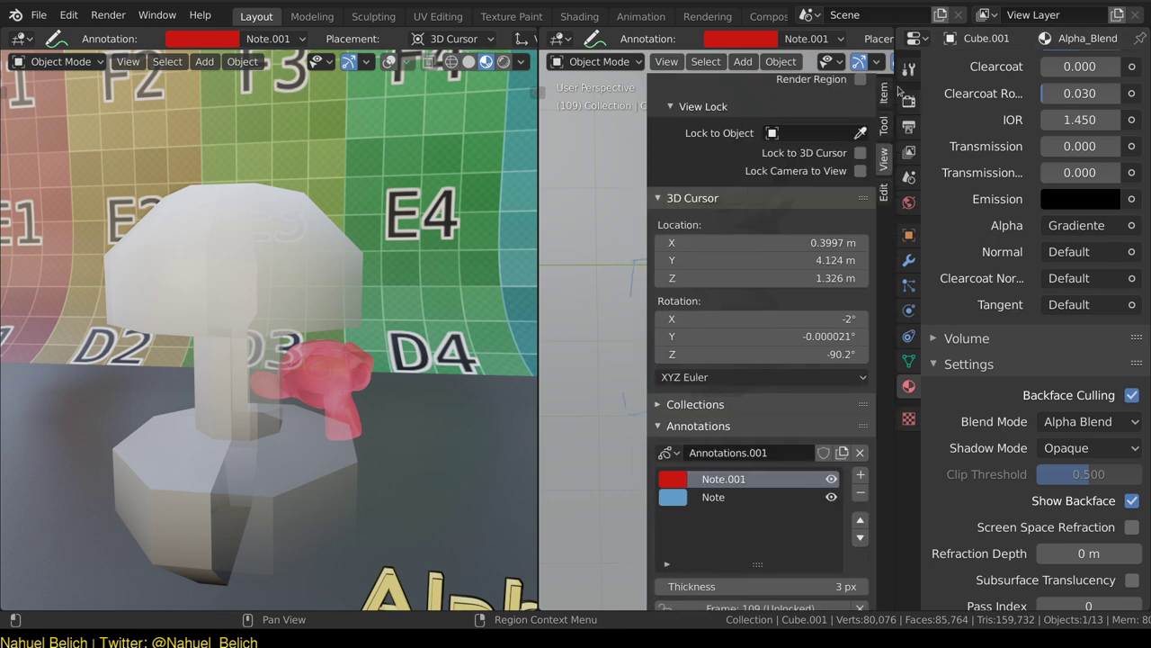
{"action": "left_click", "coordinate": [707, 500]}
{"action": "key", "text": "n"}
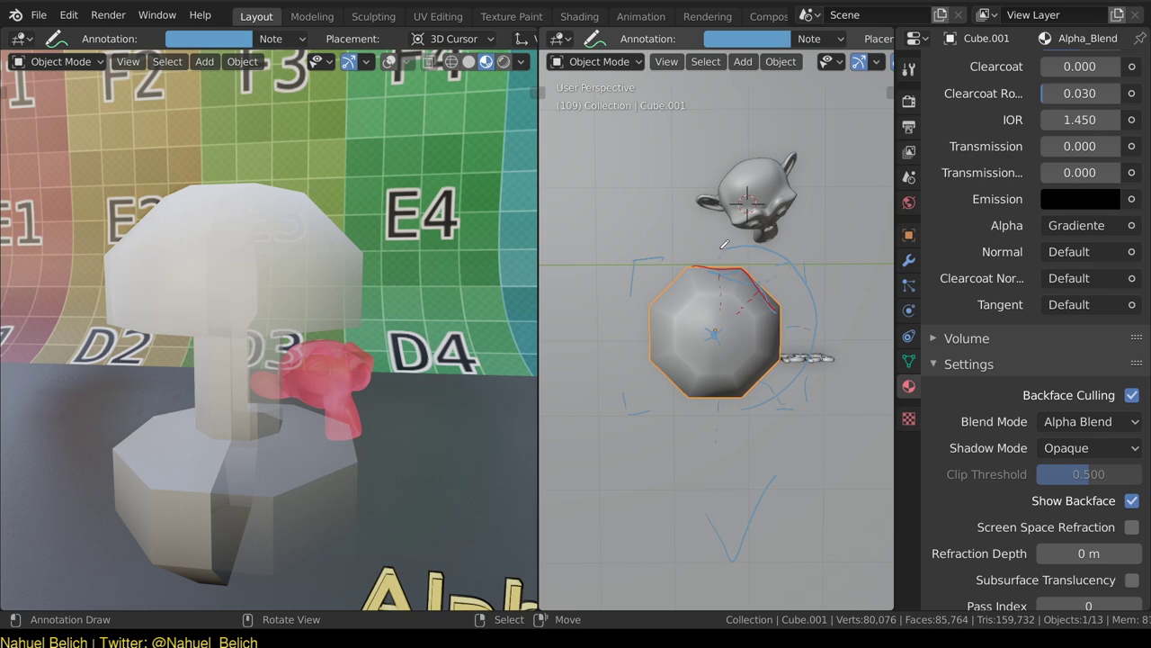
{"action": "key", "text": "n"}
{"action": "left_click", "coordinate": [707, 479]}
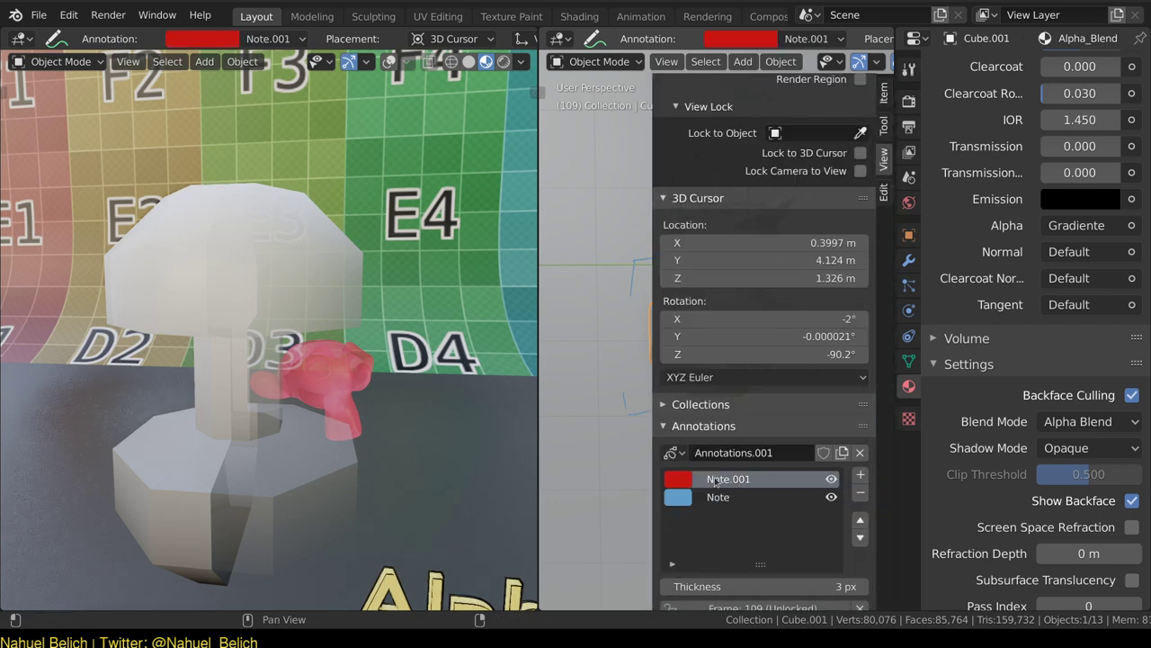
{"action": "key", "text": "n"}
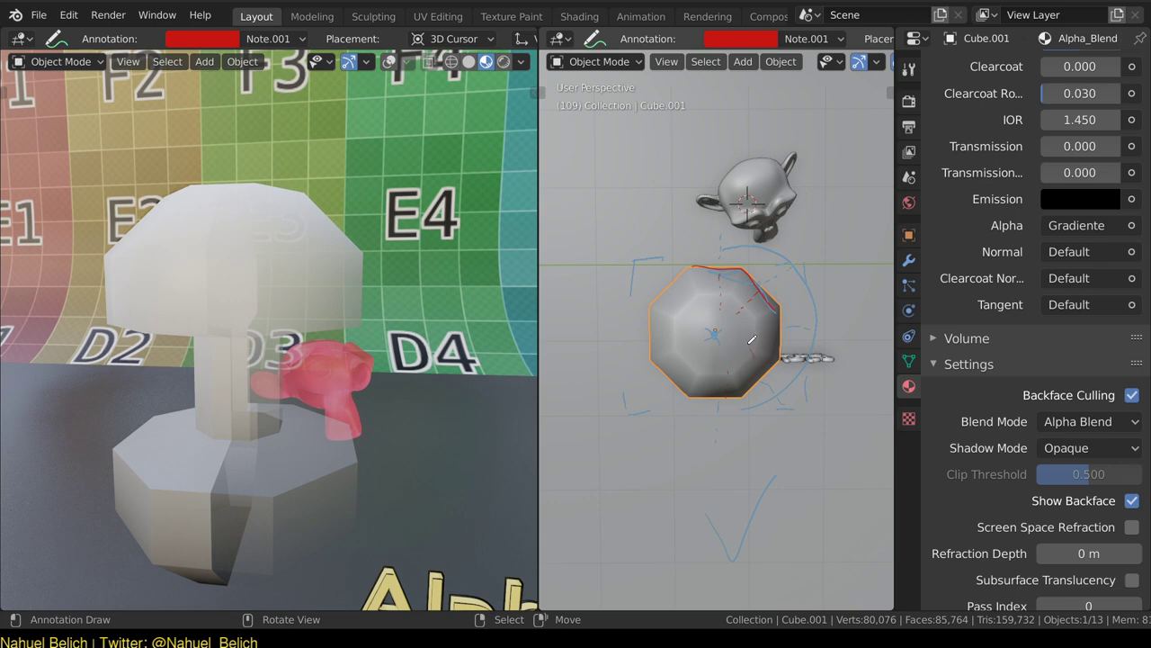
{"action": "key", "text": "n"}
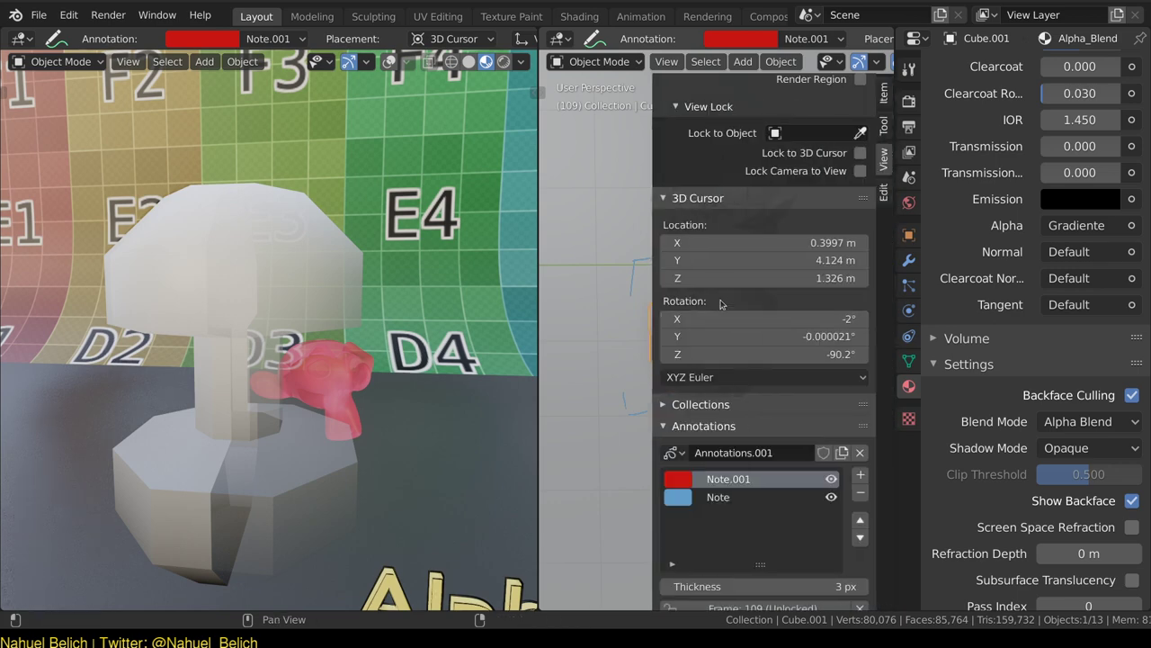
{"action": "key", "text": "n"}
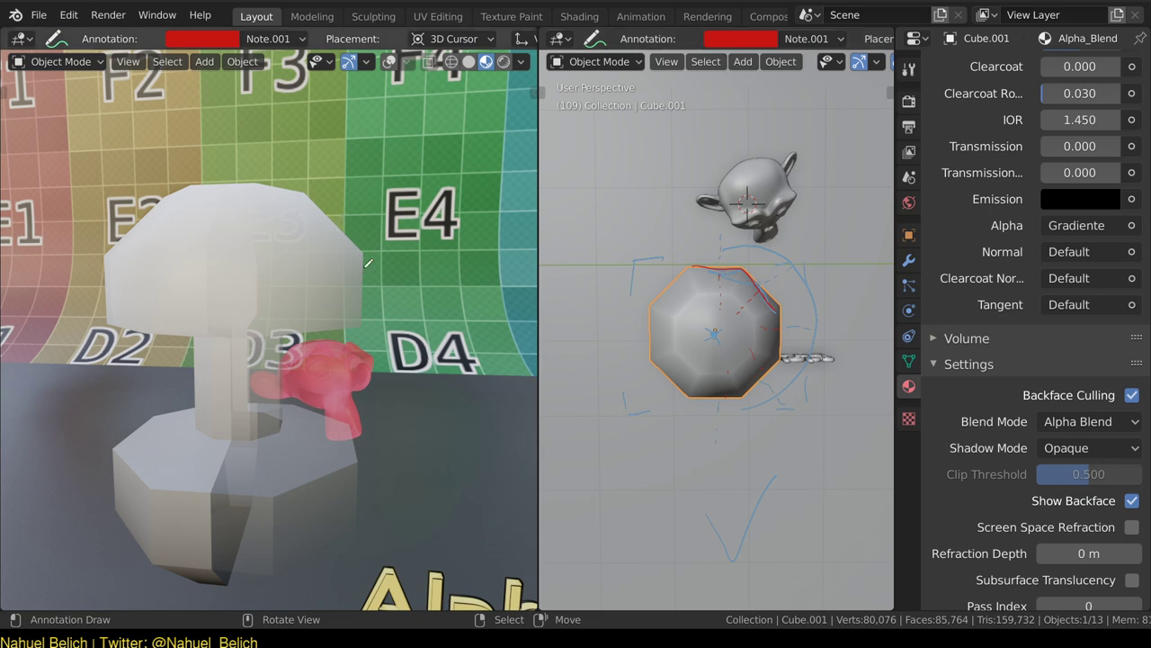
{"action": "mouse_move", "coordinate": [372, 257]}
{"action": "middle_mouse_down"}
{"action": "mouse_move", "coordinate": [380, 342]}
{"action": "mouse_move", "coordinate": [369, 335]}
{"action": "middle_mouse_up"}
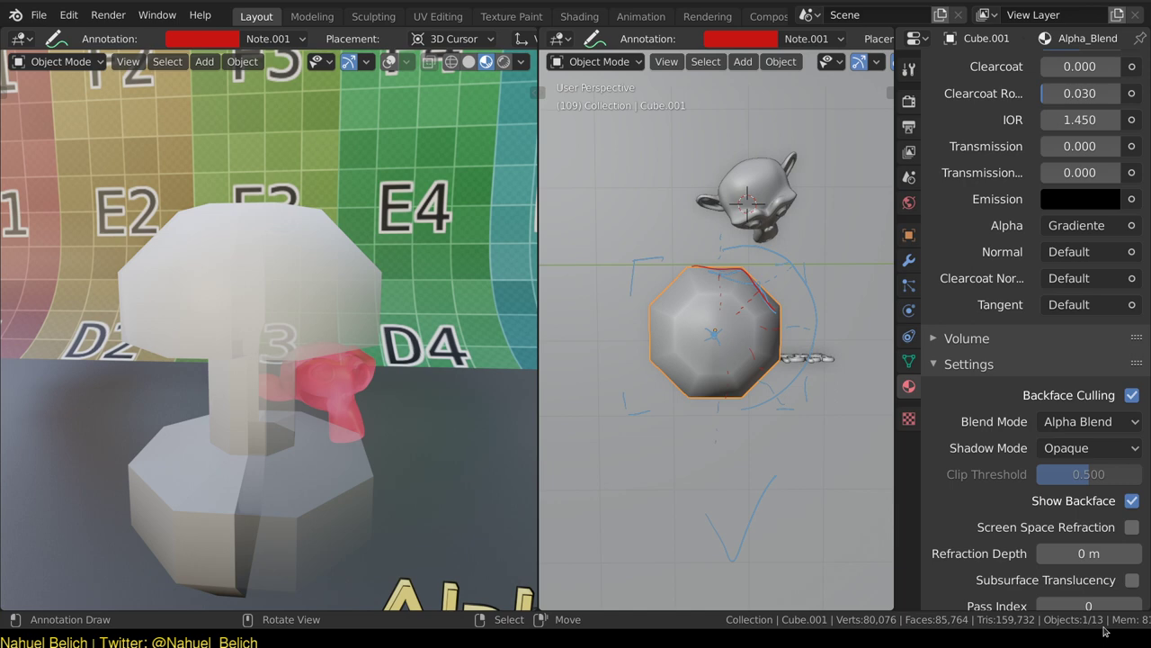
Compare the mushroom with backface culling off and on, leaving it on, and reframe both views.
{"action": "left_click", "coordinate": [1132, 396]}
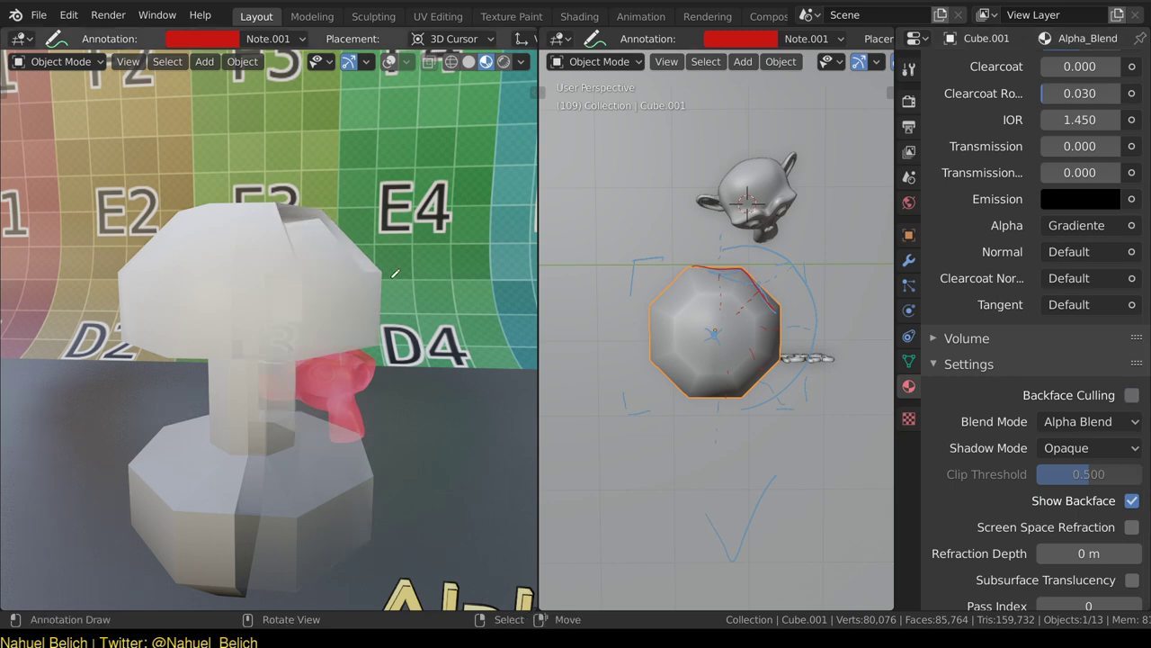
{"action": "left_click", "coordinate": [1131, 396]}
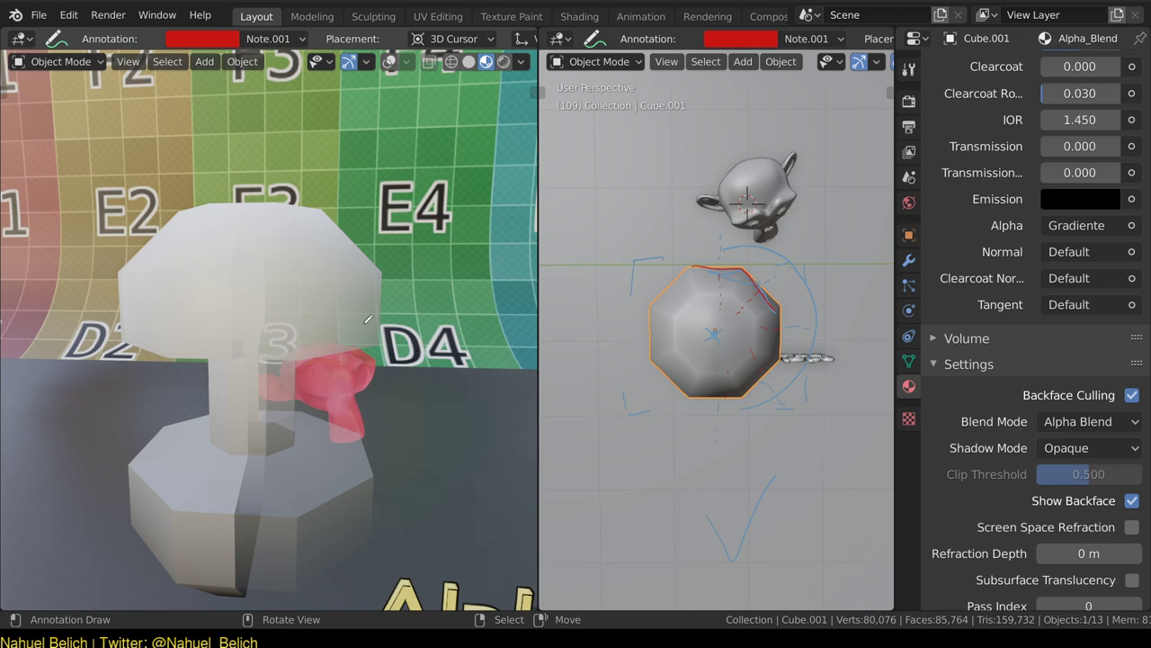
{"action": "middle_click_drag", "start_coordinate": [371, 346], "coordinate": [290, 231]}
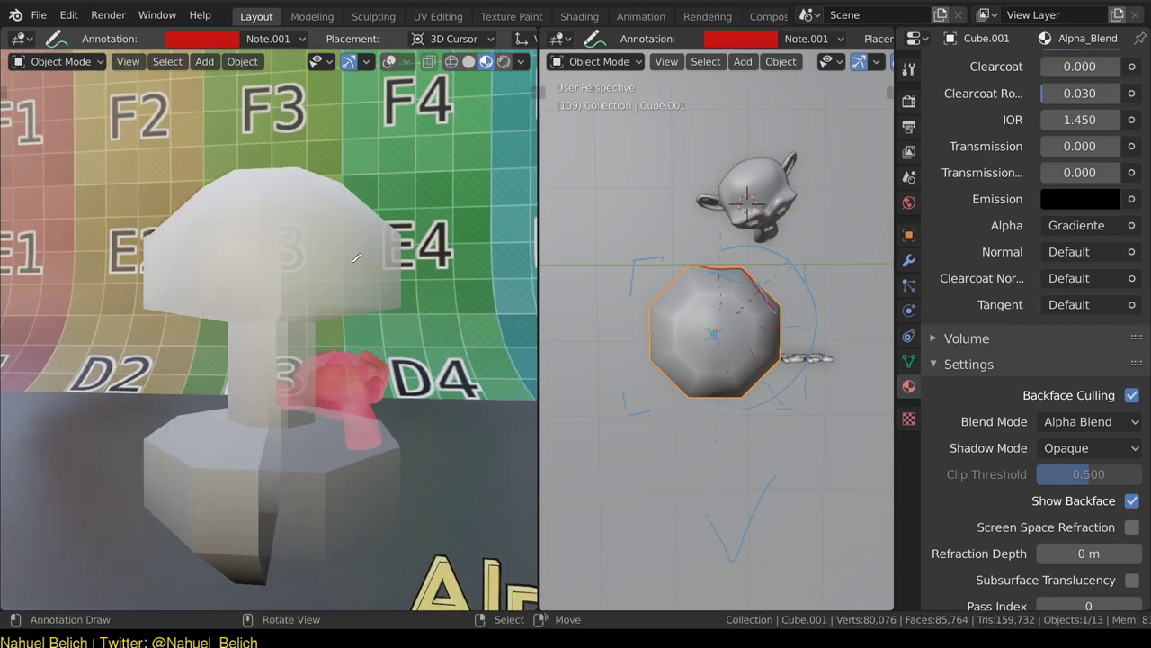
{"action": "middle_click_drag", "start_coordinate": [357, 261], "coordinate": [345, 334]}
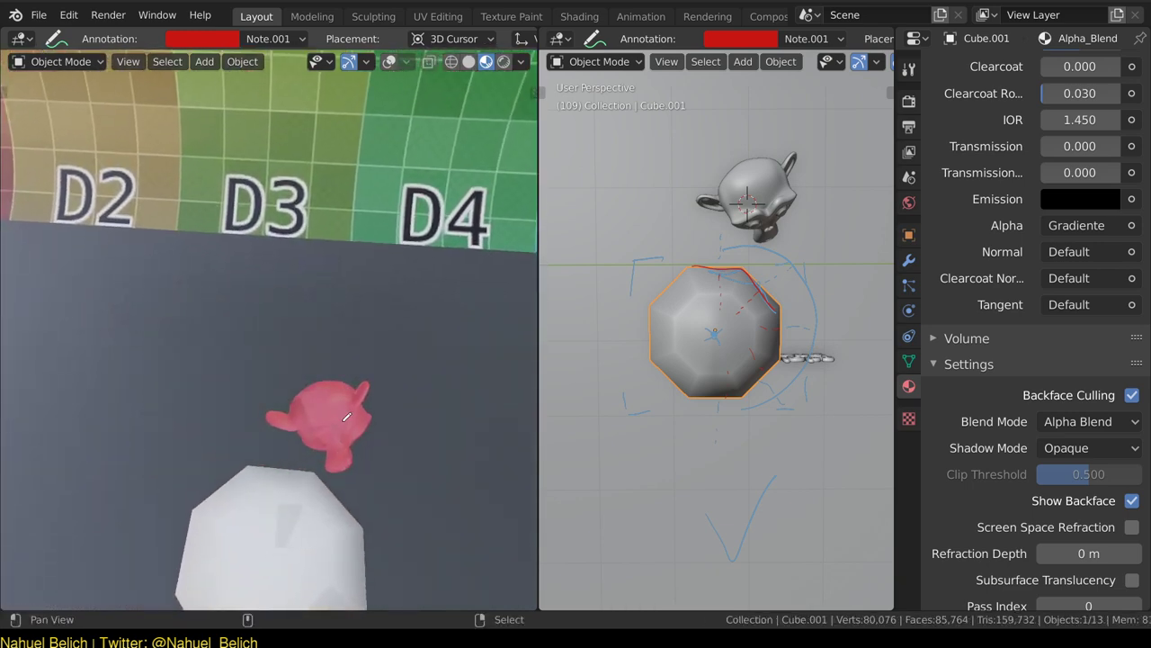
{"action": "mouse_move", "coordinate": [719, 288]}
{"action": "middle_mouse_down"}
{"action": "mouse_move", "coordinate": [721, 165]}
{"action": "mouse_move", "coordinate": [715, 306]}
{"action": "middle_mouse_up"}
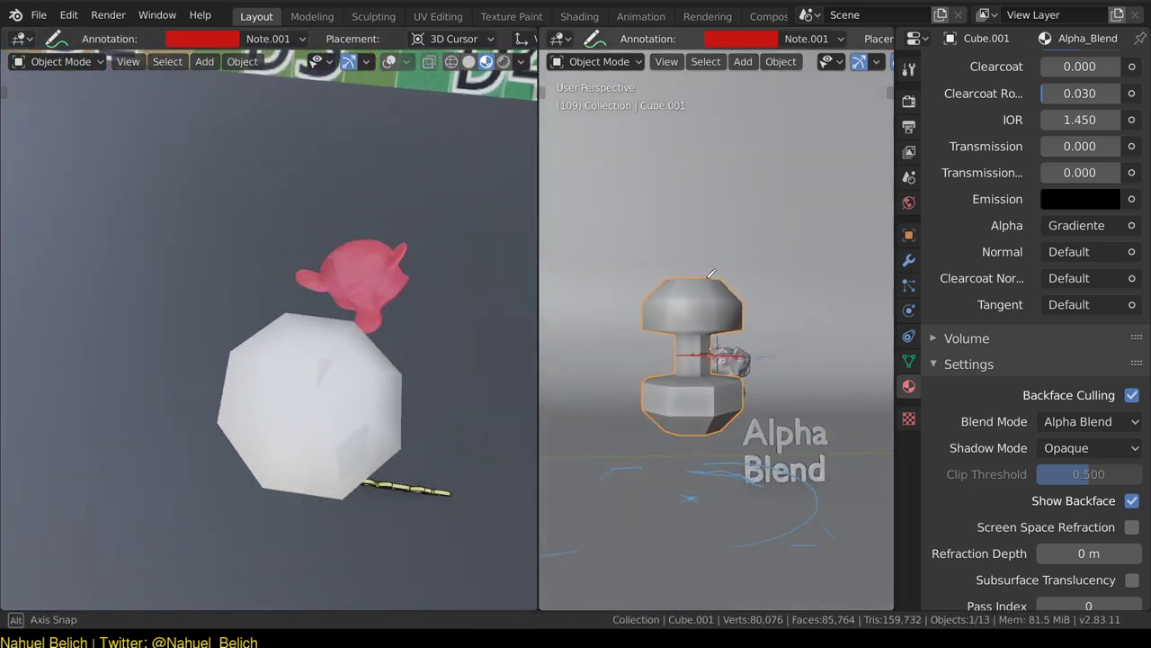
{"action": "scroll", "coordinate": [715, 305], "scroll_direction": "up", "scroll_amount": 2}
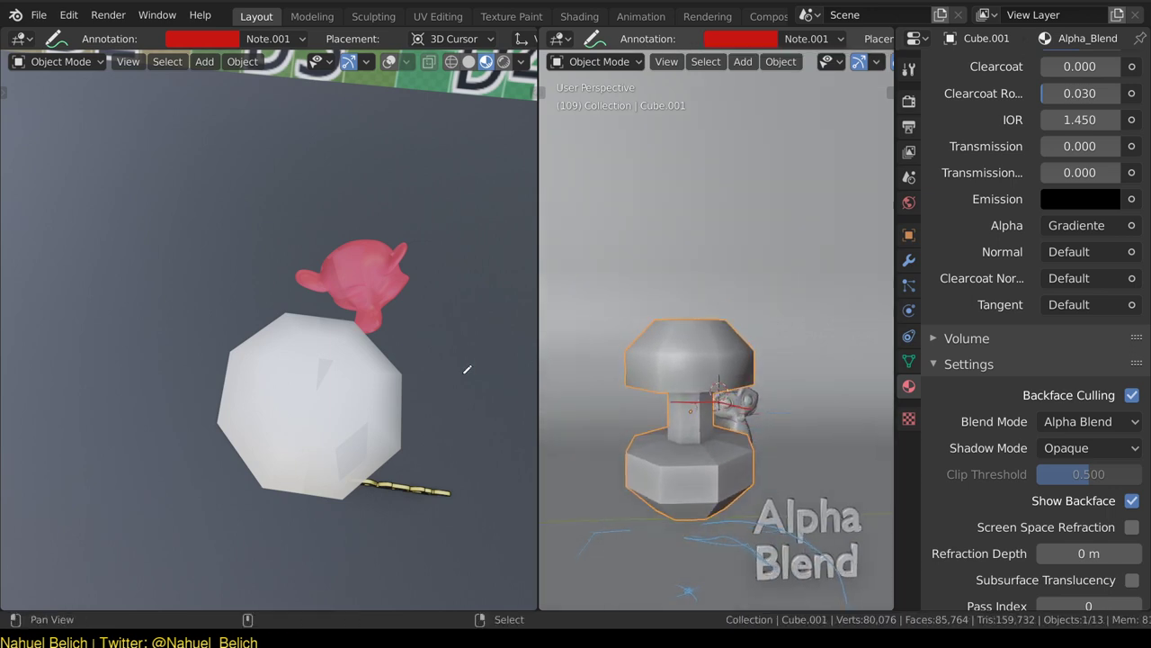
{"action": "middle_click_drag", "start_coordinate": [351, 346], "coordinate": [297, 348]}
{"action": "middle_click_drag", "start_coordinate": [691, 171], "coordinate": [707, 168], "text": "shift"}
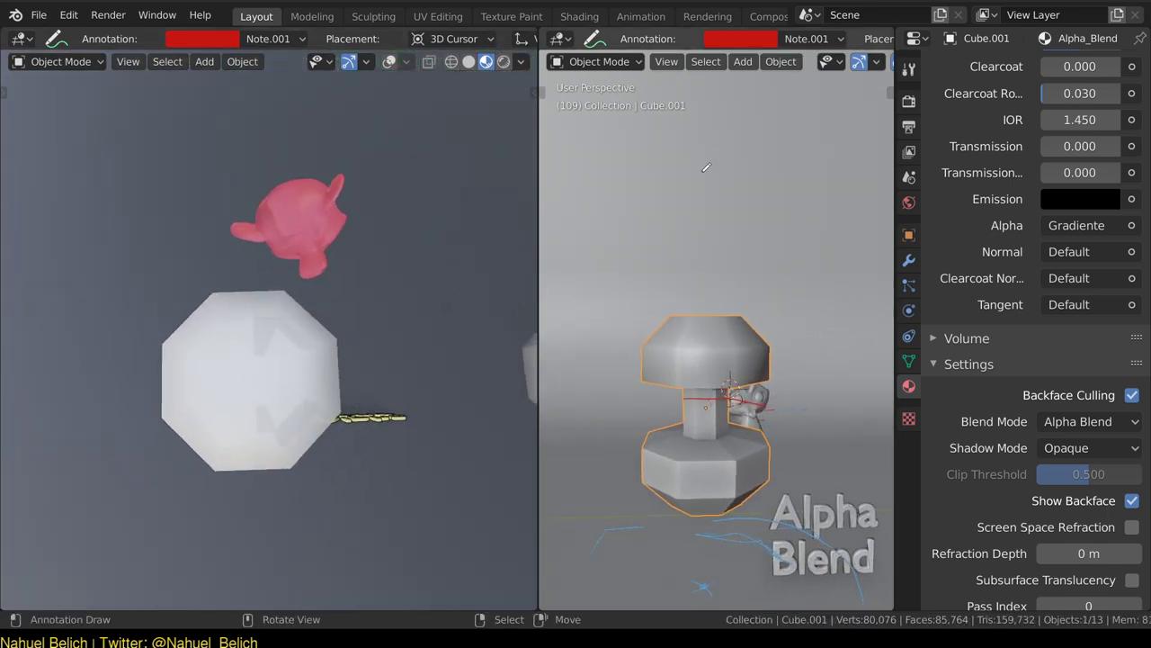
Undo a stray red stroke and make the blue Note annotation layer active.
{"action": "left_click_drag", "start_coordinate": [694, 136], "coordinate": [654, 216]}
{"action": "key", "text": "ctrl+z"}
{"action": "key", "text": "n"}
{"action": "left_click", "coordinate": [857, 493]}
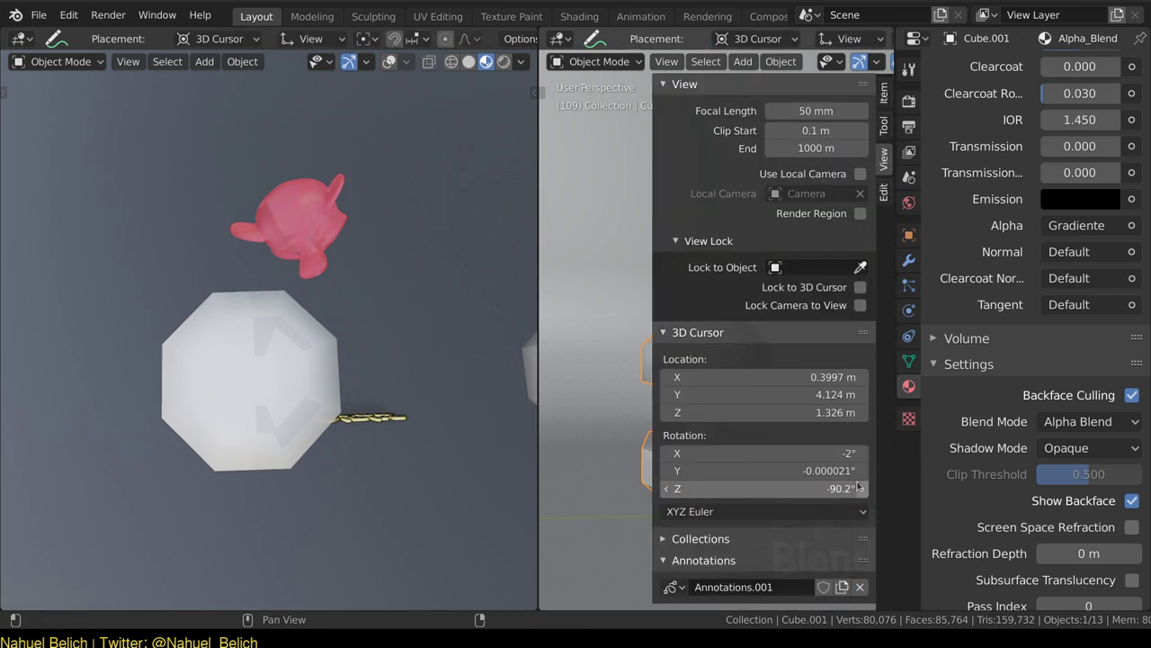
{"action": "key", "text": "n"}
Draw blue strokes above the mushroom, along the cap's upper-right edge and the base's right side.
{"action": "mouse_move", "coordinate": [685, 105]}
{"action": "left_mouse_down"}
{"action": "mouse_move", "coordinate": [642, 162]}
{"action": "mouse_move", "coordinate": [729, 205]}
{"action": "left_mouse_up"}
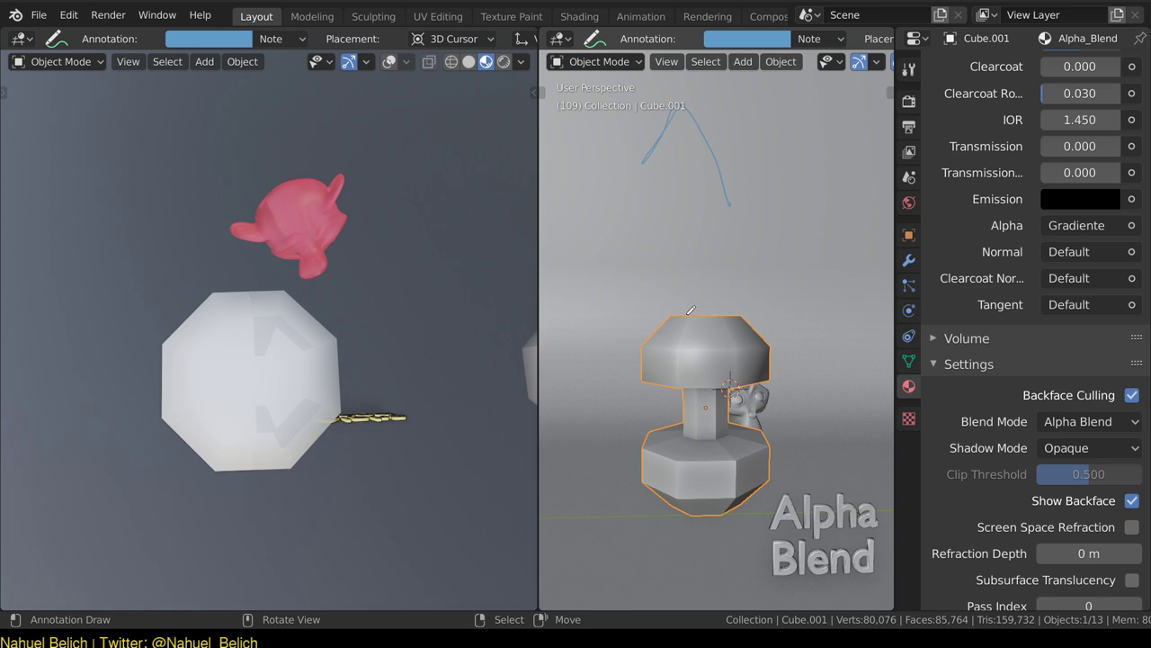
{"action": "left_click_drag", "start_coordinate": [748, 319], "coordinate": [768, 347]}
{"action": "left_click_drag", "start_coordinate": [707, 314], "coordinate": [707, 296]}
{"action": "left_click_drag", "start_coordinate": [768, 428], "coordinate": [771, 473]}
Select the monkey head beside the mushroom and delete it.
{"action": "key", "text": "shift+space"}
{"action": "key", "text": "space"}
{"action": "right_click", "coordinate": [761, 399]}
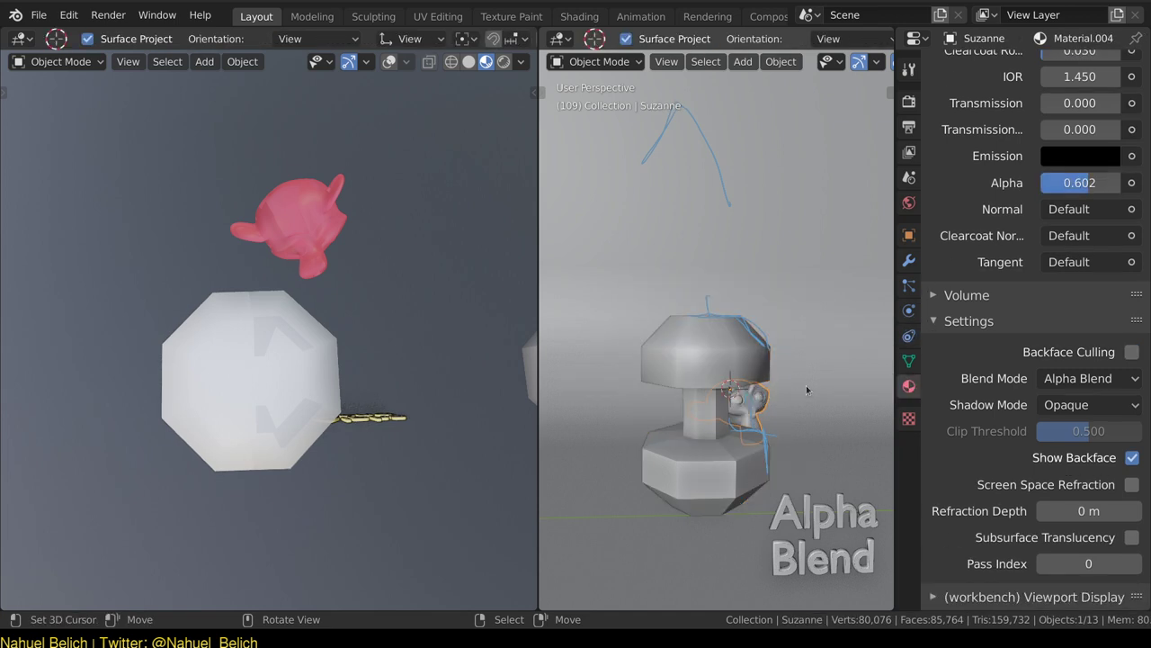
{"action": "key", "text": "g"}
{"action": "key", "text": "Delete"}
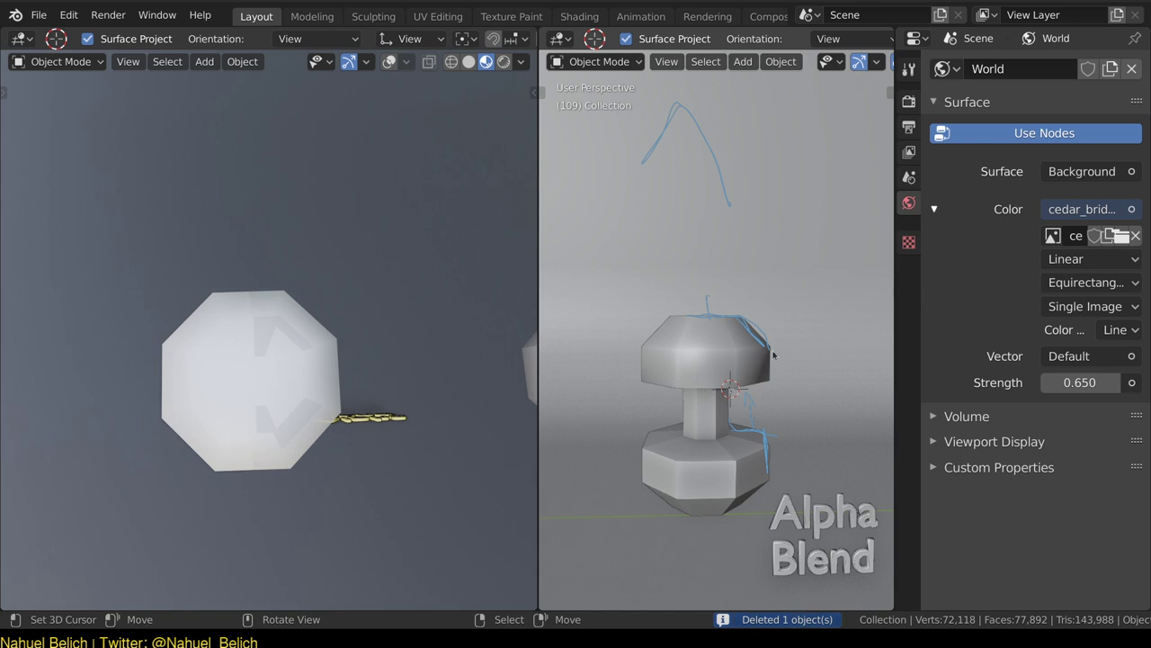
Draw a blue annotation loop above the mushroom.
{"action": "key", "text": "shift+space"}
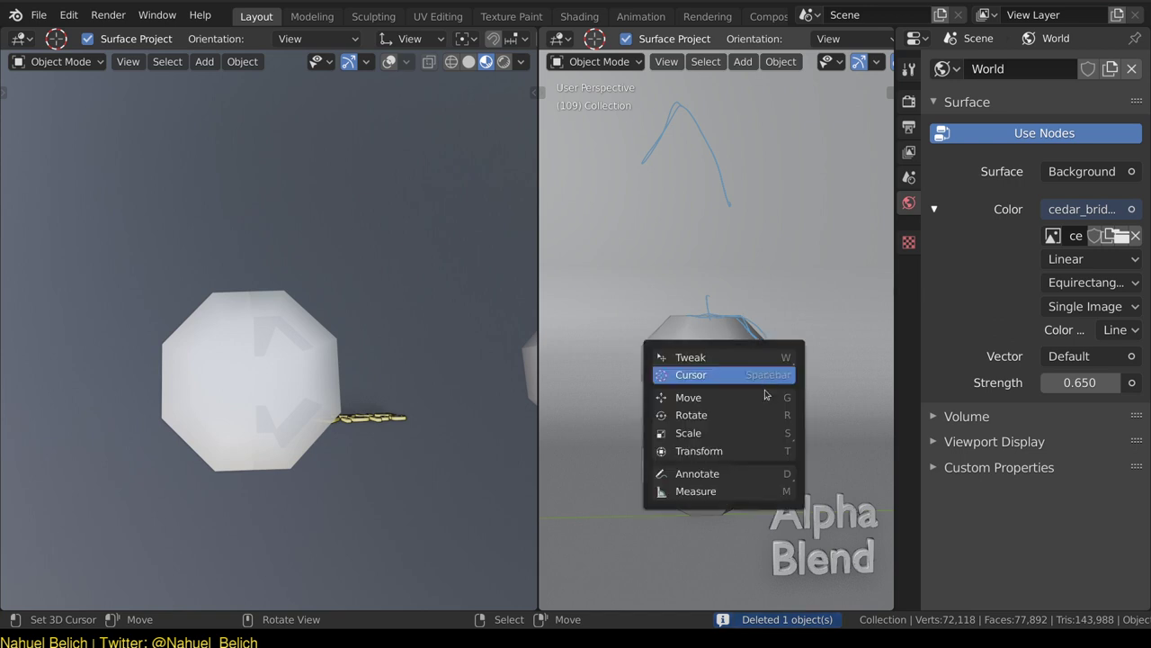
{"action": "left_click", "coordinate": [747, 476]}
{"action": "left_click_drag", "start_coordinate": [723, 300], "coordinate": [717, 313]}
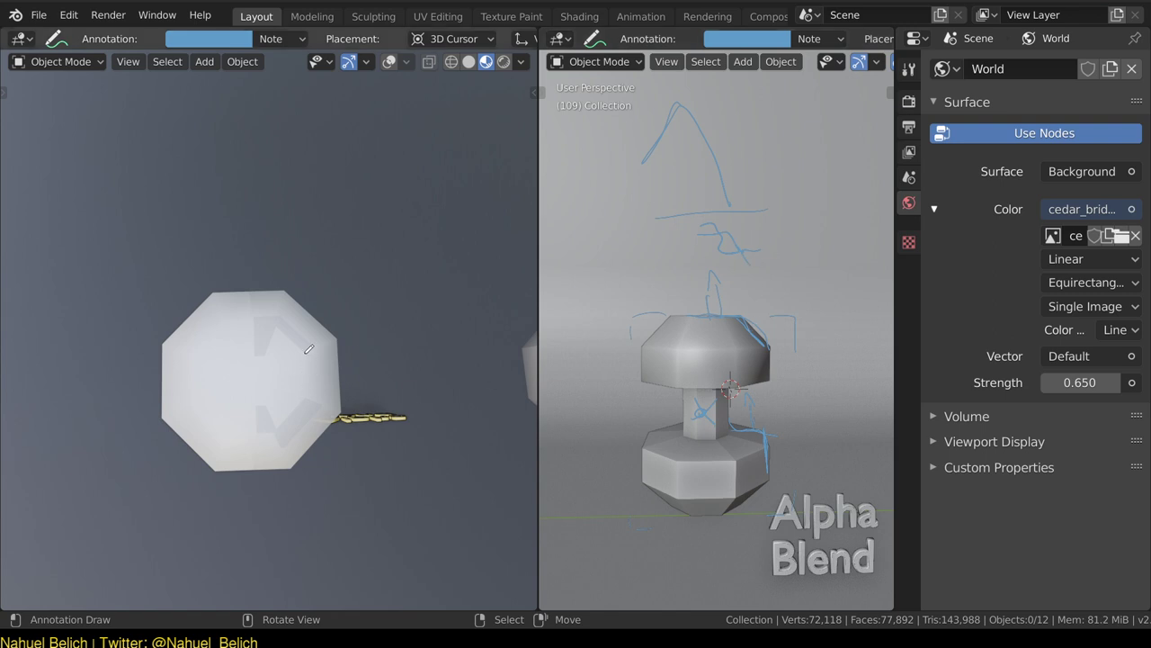
Orbit the left view around the mushroom from low and close angles.
{"action": "mouse_move", "coordinate": [340, 365]}
{"action": "middle_mouse_down"}
{"action": "mouse_move", "coordinate": [332, 268]}
{"action": "mouse_move", "coordinate": [335, 309]}
{"action": "mouse_move", "coordinate": [359, 325]}
{"action": "middle_mouse_up"}
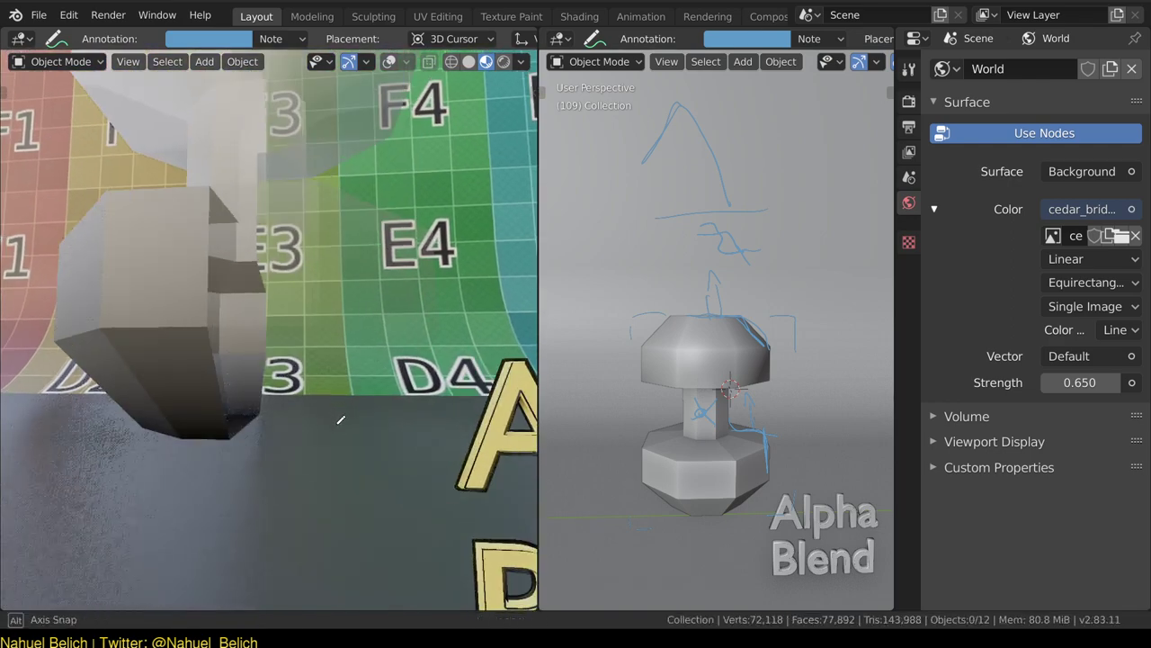
{"action": "mouse_move", "coordinate": [336, 414]}
{"action": "middle_mouse_down"}
{"action": "mouse_move", "coordinate": [333, 427]}
{"action": "mouse_move", "coordinate": [331, 328]}
{"action": "middle_mouse_up"}
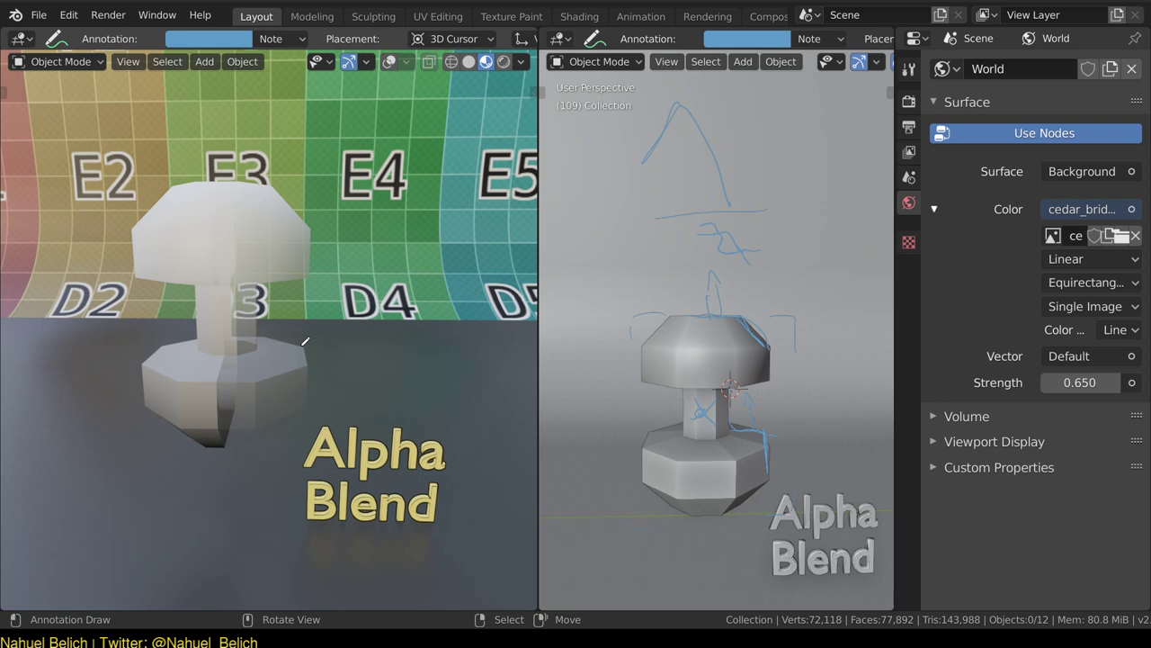
{"action": "mouse_move", "coordinate": [393, 390]}
{"action": "middle_mouse_down"}
{"action": "mouse_move", "coordinate": [381, 411]}
{"action": "mouse_move", "coordinate": [398, 404]}
{"action": "mouse_move", "coordinate": [393, 355]}
{"action": "mouse_move", "coordinate": [382, 373]}
{"action": "mouse_move", "coordinate": [381, 355]}
{"action": "middle_mouse_up"}
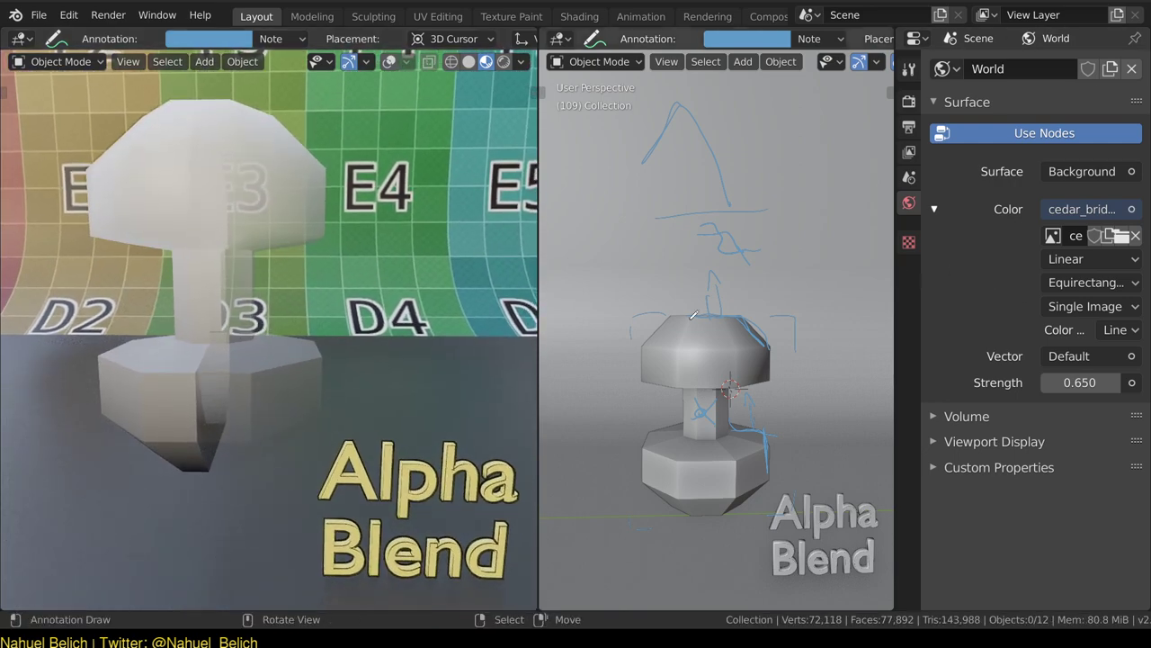
{"action": "mouse_move", "coordinate": [406, 316]}
{"action": "middle_mouse_down"}
{"action": "mouse_move", "coordinate": [398, 332]}
{"action": "mouse_move", "coordinate": [378, 317]}
{"action": "middle_mouse_up"}
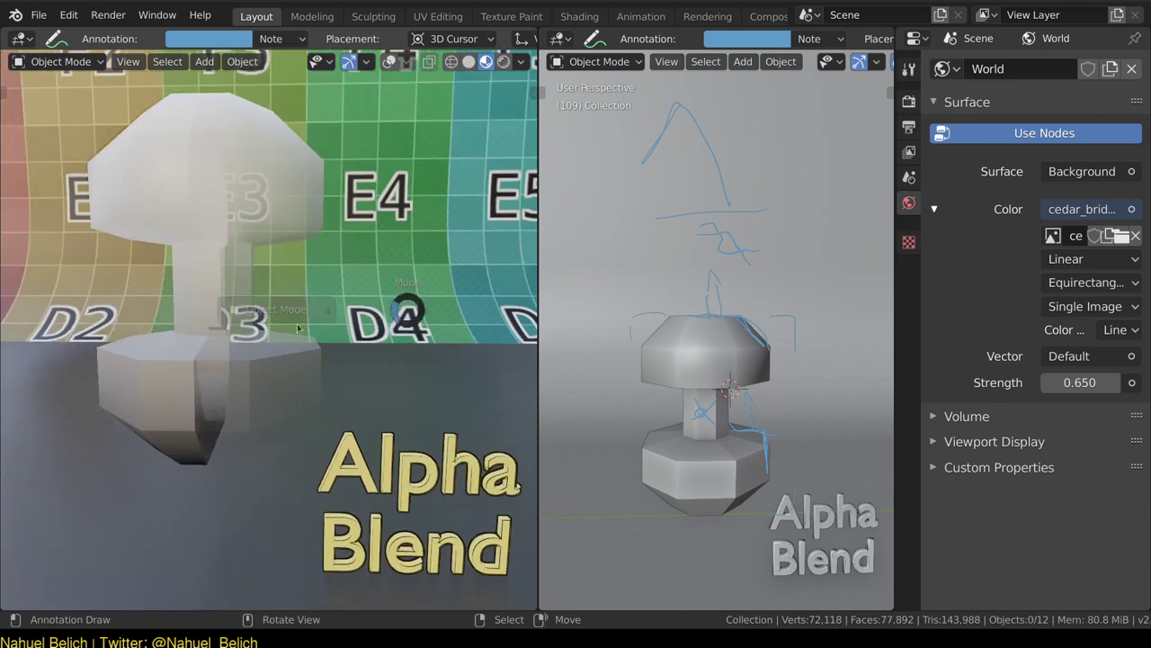
{"action": "key", "text": "shift+space"}
Show the Alpha_Blend material's nodes in the right area and enter the Gradiente group.
{"action": "key", "text": "shift+F3"}
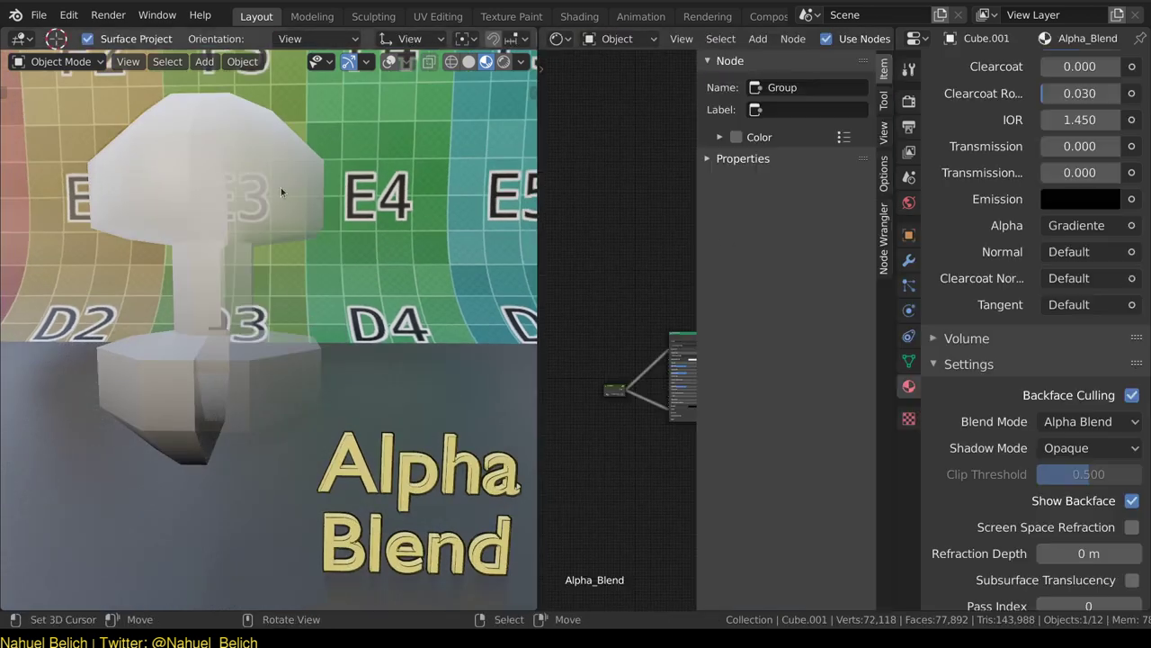
{"action": "scroll", "coordinate": [664, 255], "scroll_direction": "up", "scroll_amount": 2}
{"action": "scroll", "coordinate": [663, 255], "scroll_direction": "up", "scroll_amount": 2}
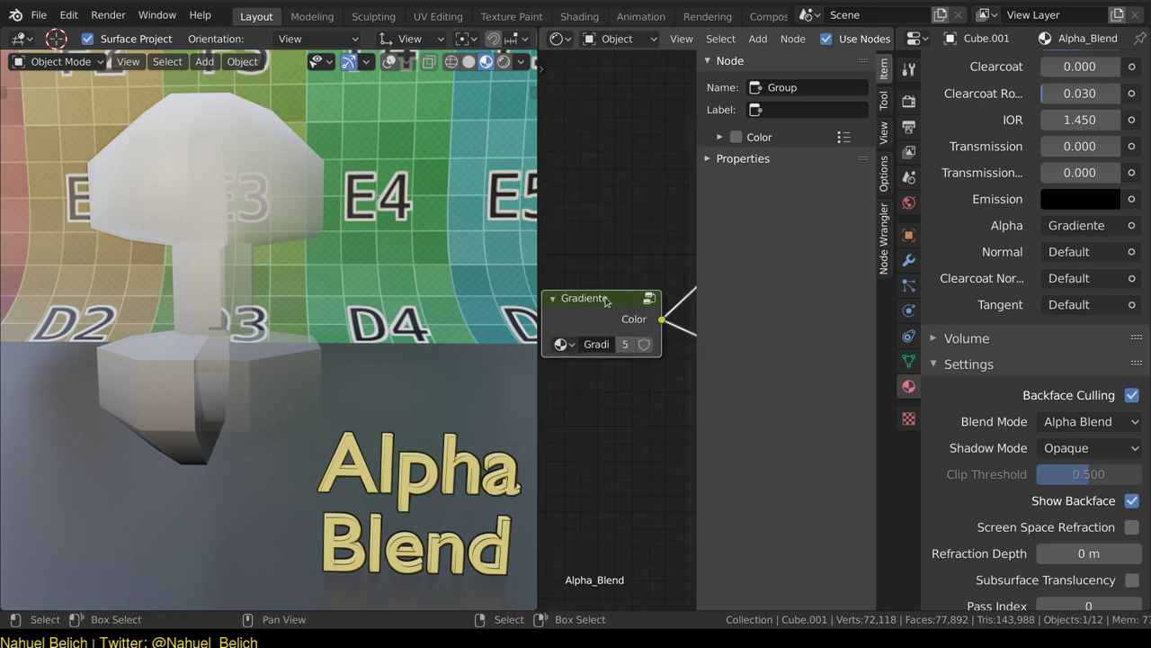
{"action": "key", "text": "Tab"}
{"action": "left_click_drag", "start_coordinate": [696, 315], "coordinate": [863, 314]}
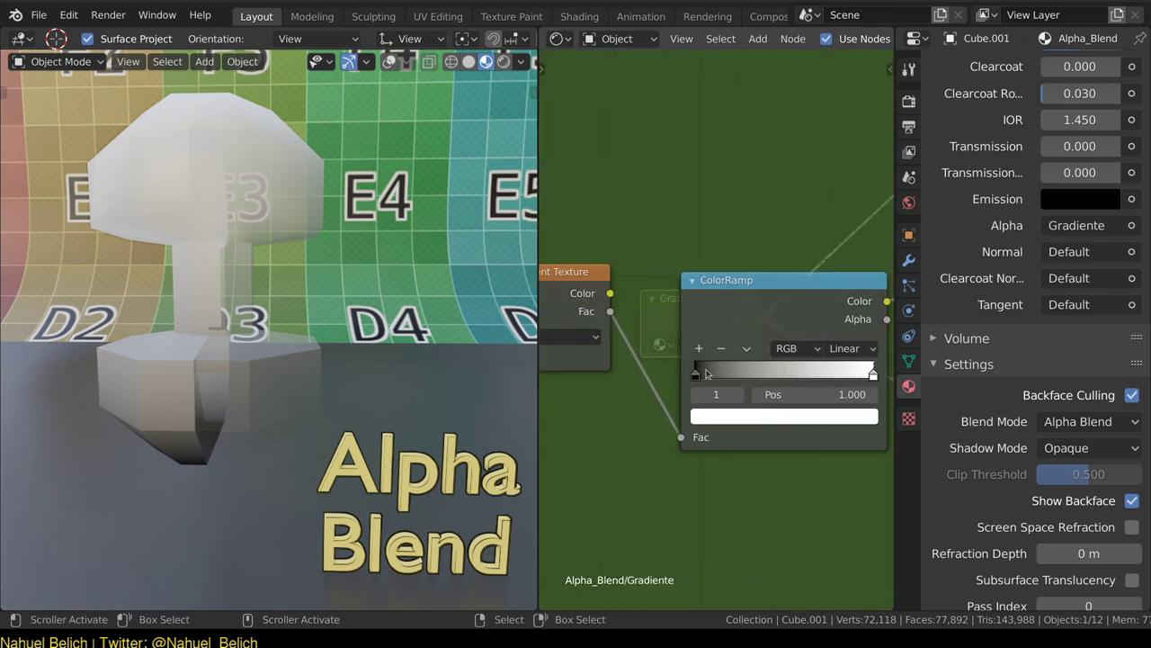
Try ramp stops at 0.253, 0.391, 0.394 and 0.403, then return the white stop to 1.000.
{"action": "mouse_move", "coordinate": [695, 372]}
{"action": "left_mouse_down"}
{"action": "mouse_move", "coordinate": [748, 372]}
{"action": "mouse_move", "coordinate": [707, 372]}
{"action": "left_mouse_up"}
{"action": "left_click_drag", "start_coordinate": [872, 372], "coordinate": [765, 374]}
{"action": "mouse_move", "coordinate": [283, 270]}
{"action": "middle_mouse_down"}
{"action": "mouse_move", "coordinate": [283, 236]}
{"action": "mouse_move", "coordinate": [289, 387]}
{"action": "mouse_move", "coordinate": [328, 451]}
{"action": "middle_mouse_up"}
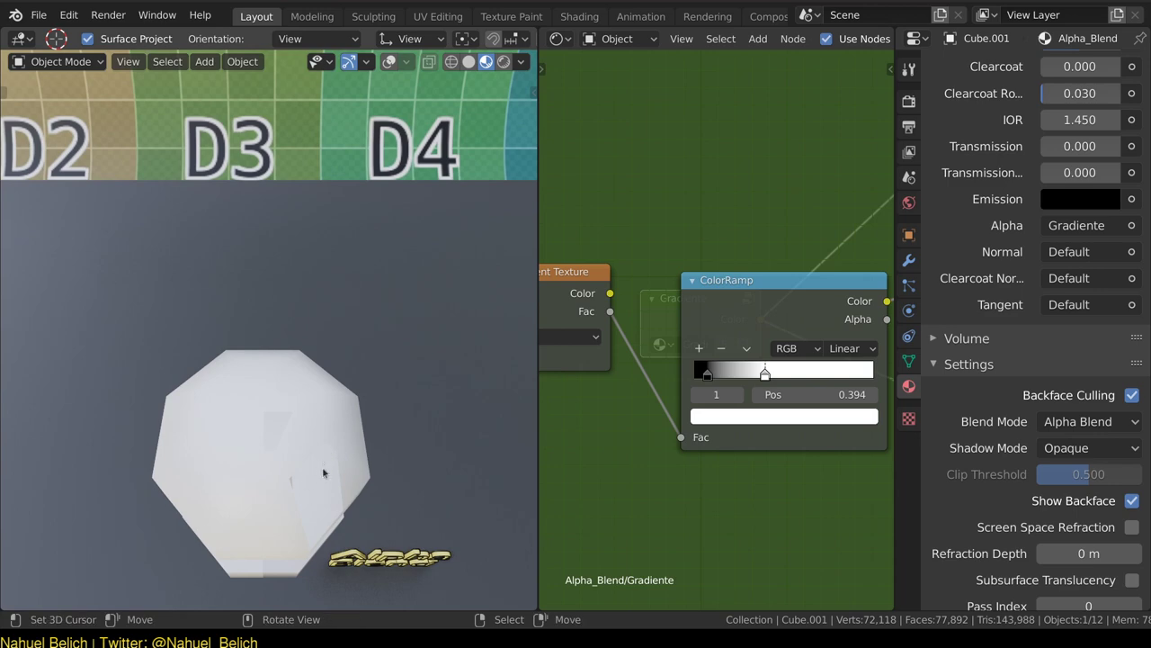
{"action": "middle_click_drag", "start_coordinate": [308, 493], "coordinate": [296, 303]}
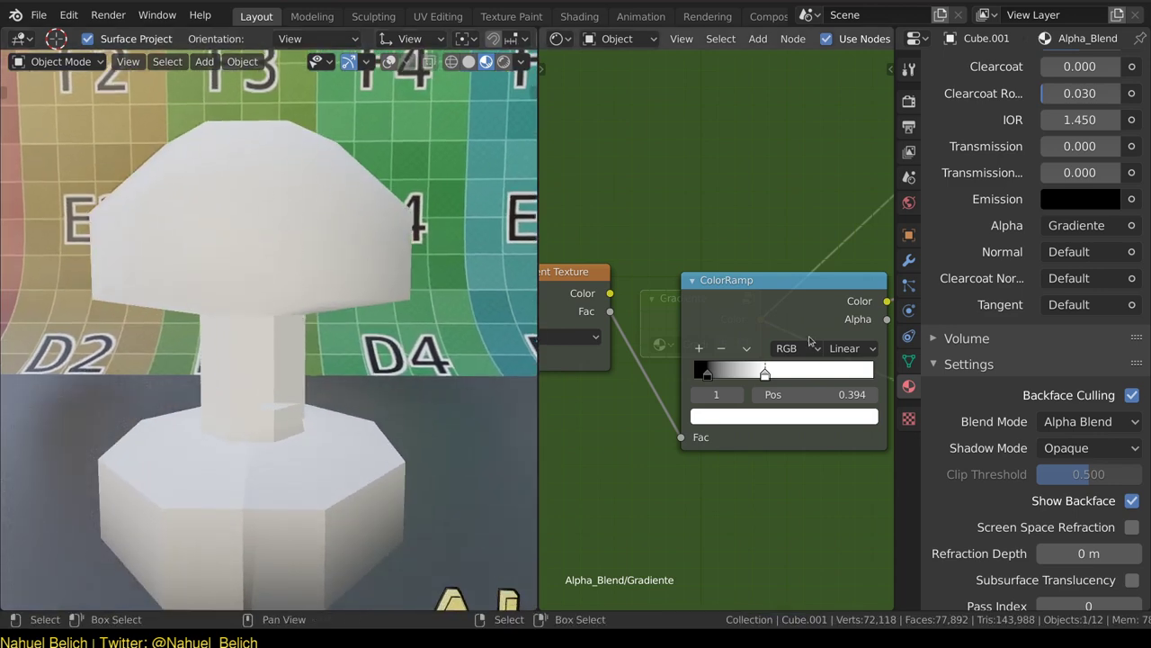
{"action": "left_click_drag", "start_coordinate": [825, 374], "coordinate": [804, 369]}
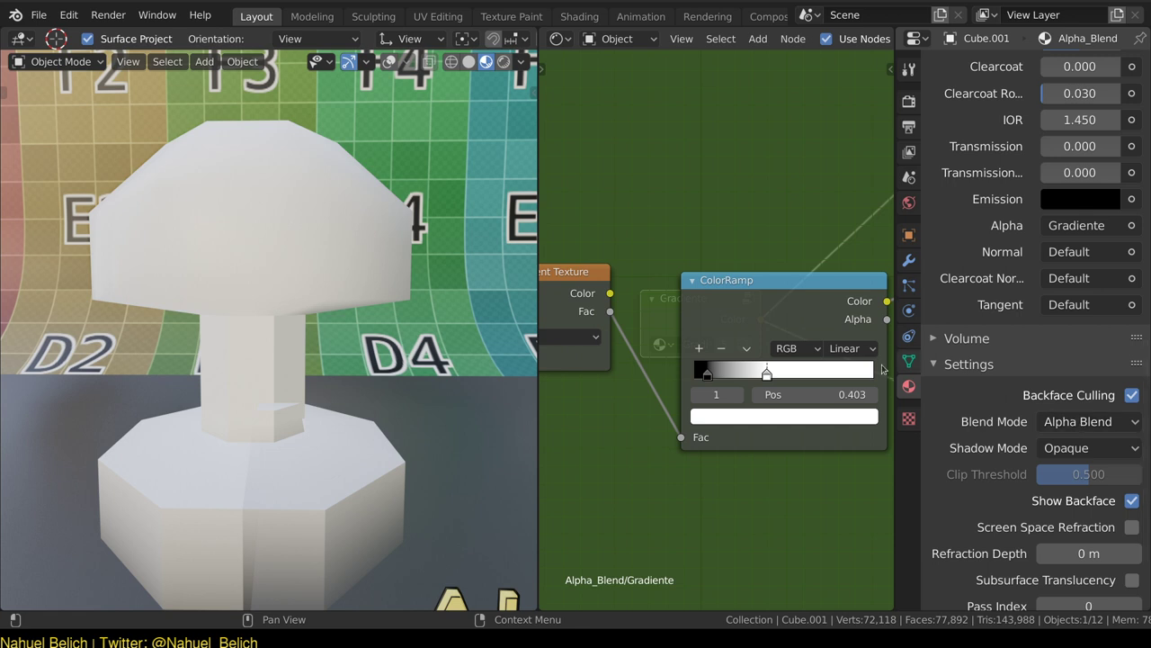
{"action": "left_click_drag", "start_coordinate": [784, 373], "coordinate": [872, 372]}
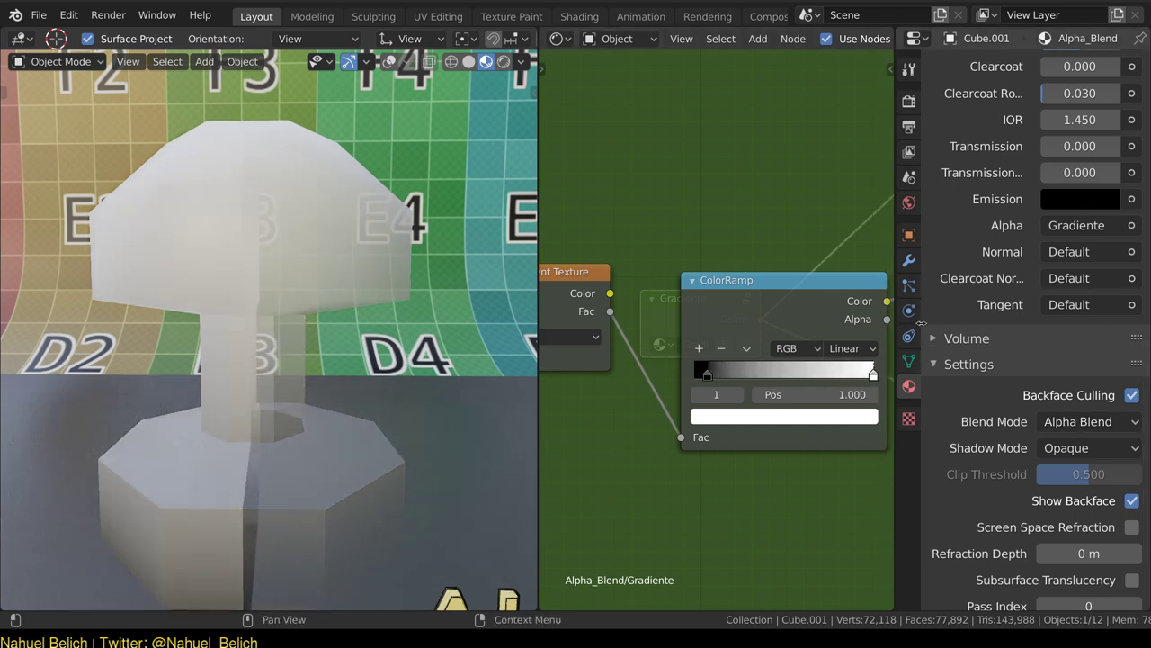
Leave the Gradiente group back to the material node tree.
{"action": "middle_click_drag", "start_coordinate": [863, 297], "coordinate": [704, 257]}
{"action": "key", "text": "Tab"}
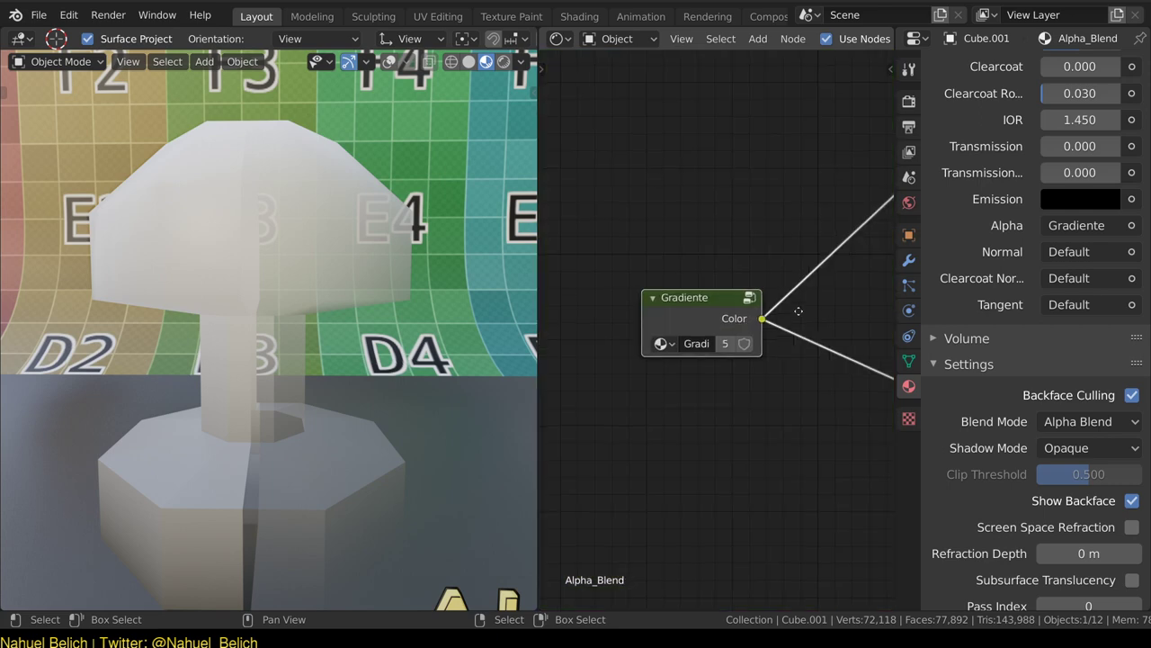
{"action": "scroll", "coordinate": [797, 308], "scroll_direction": "down", "scroll_amount": 3}
Disconnect the gradient from Alpha, leaving Alpha at 1.000 so the mushroom is opaque.
{"action": "left_click_drag", "start_coordinate": [810, 374], "coordinate": [788, 382]}
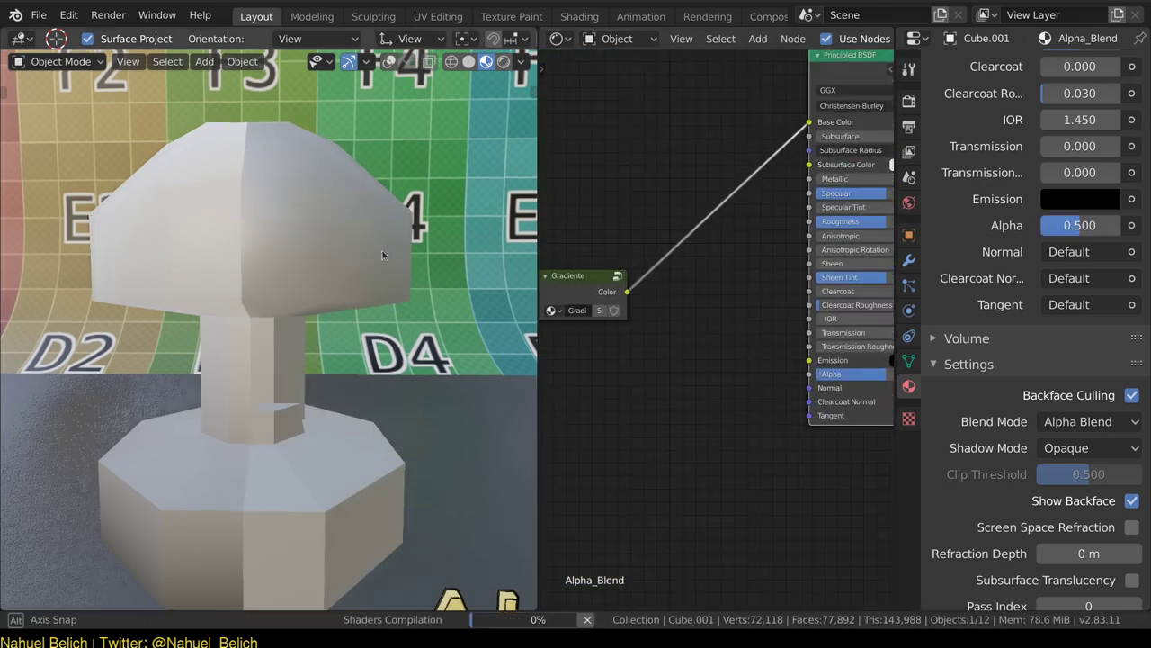
{"action": "mouse_move", "coordinate": [386, 249]}
{"action": "middle_mouse_down"}
{"action": "mouse_move", "coordinate": [382, 297]}
{"action": "mouse_move", "coordinate": [396, 306]}
{"action": "middle_mouse_up"}
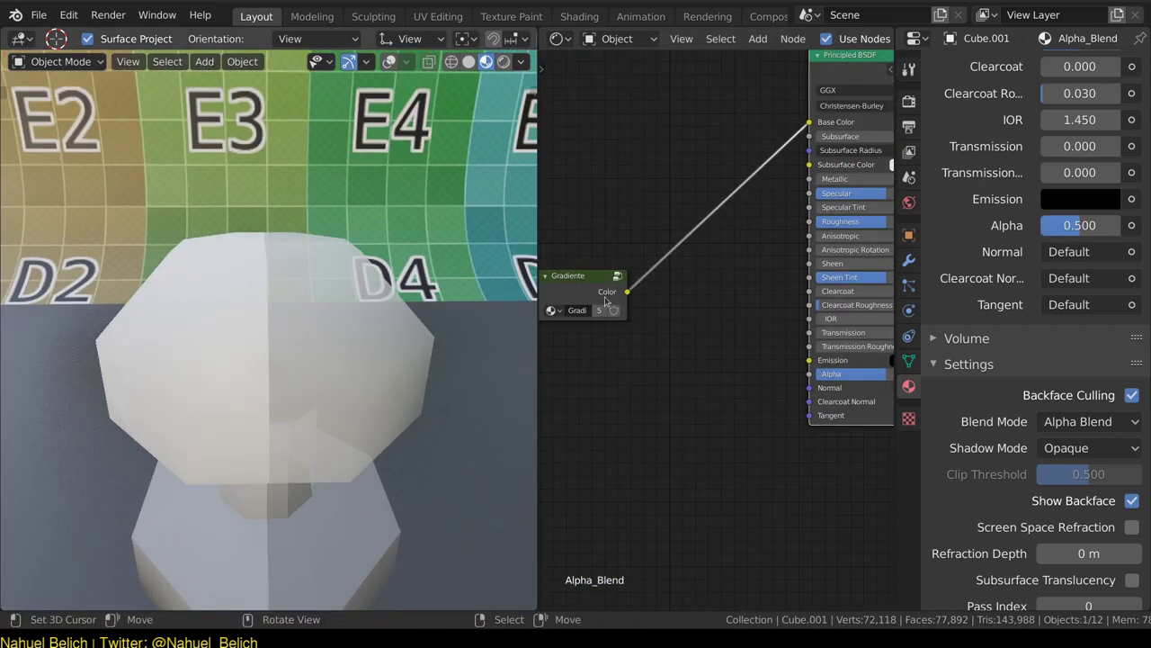
{"action": "scroll", "coordinate": [669, 327], "scroll_direction": "up", "scroll_amount": 2}
{"action": "key", "text": "BackSpace"}
{"action": "mouse_move", "coordinate": [478, 312]}
{"action": "middle_mouse_down"}
{"action": "mouse_move", "coordinate": [421, 423]}
{"action": "mouse_move", "coordinate": [421, 308]}
{"action": "mouse_move", "coordinate": [413, 379]}
{"action": "mouse_move", "coordinate": [435, 400]}
{"action": "mouse_move", "coordinate": [419, 337]}
{"action": "mouse_move", "coordinate": [445, 229]}
{"action": "mouse_move", "coordinate": [431, 310]}
{"action": "middle_mouse_up"}
Link the Gradiente Color to Alpha and set the Blend Mode to Opaque.
{"action": "middle_click_drag", "start_coordinate": [672, 295], "coordinate": [722, 299]}
{"action": "left_click_drag", "start_coordinate": [605, 275], "coordinate": [670, 304]}
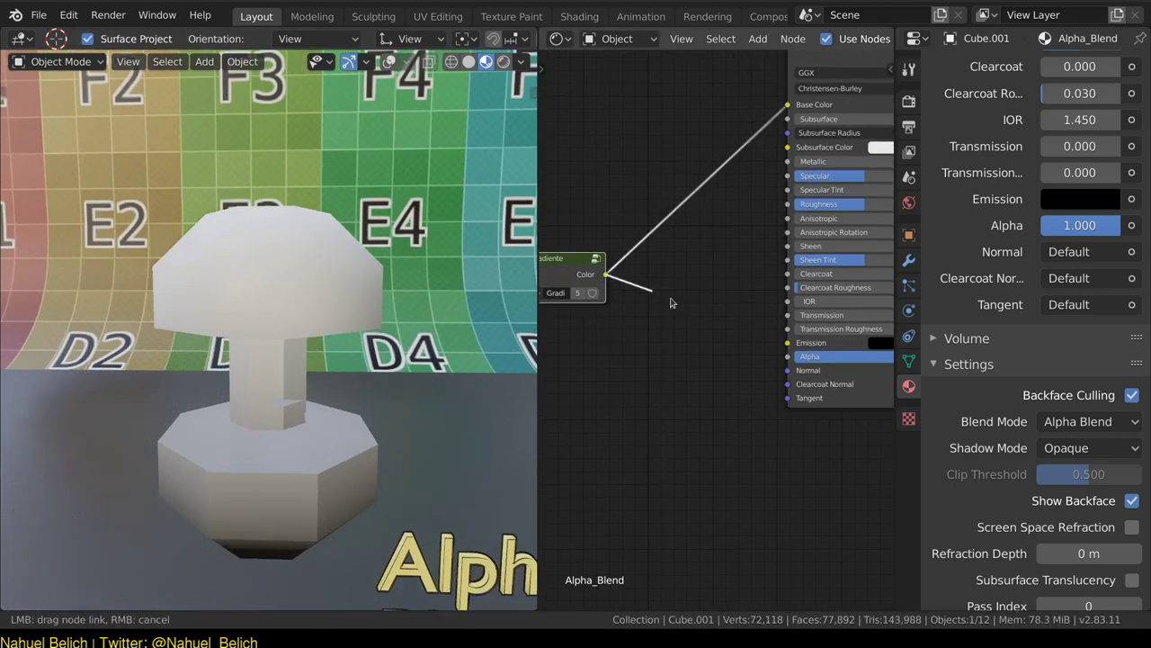
{"action": "left_click_drag", "start_coordinate": [789, 358], "coordinate": [750, 379]}
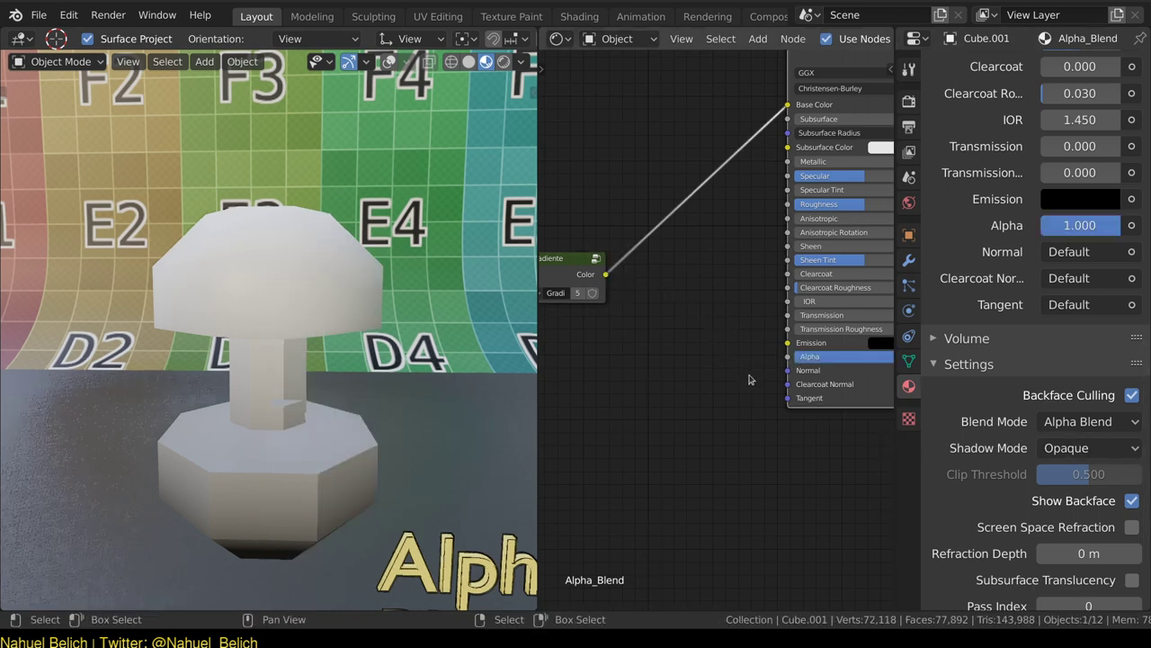
{"action": "left_click", "coordinate": [1092, 421]}
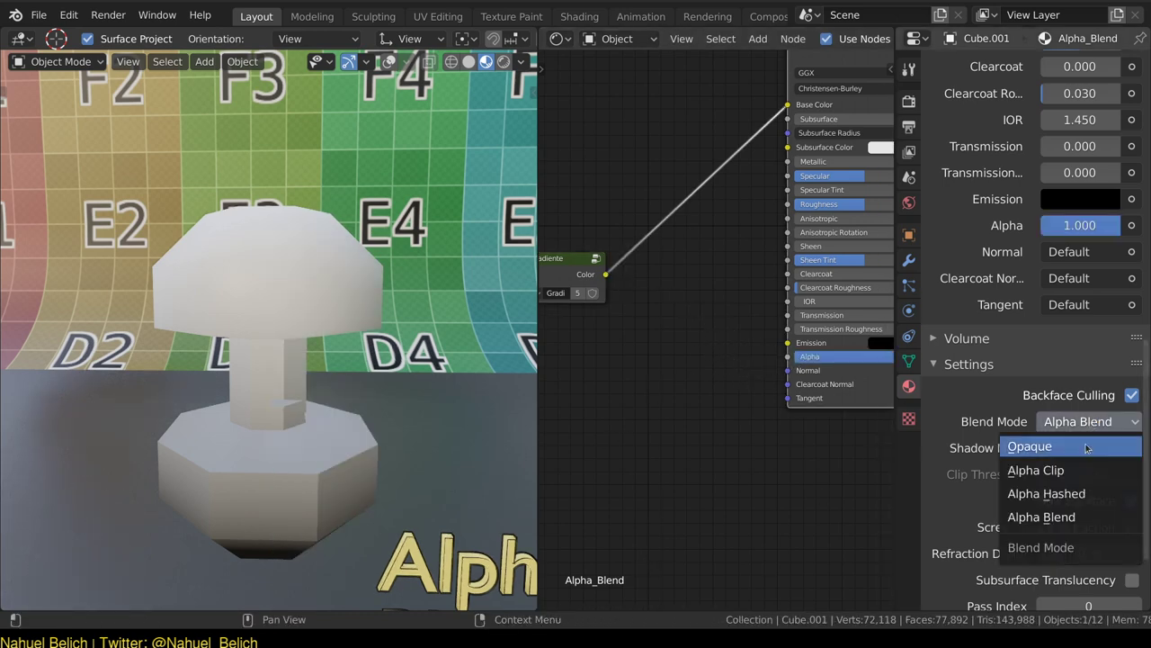
{"action": "left_click", "coordinate": [1090, 444]}
Reconnect the gradient's Color to Alpha and briefly look inside the Gradiente group.
{"action": "mouse_move", "coordinate": [342, 404]}
{"action": "middle_mouse_down"}
{"action": "mouse_move", "coordinate": [315, 422]}
{"action": "mouse_move", "coordinate": [331, 443]}
{"action": "mouse_move", "coordinate": [382, 432]}
{"action": "middle_mouse_up"}
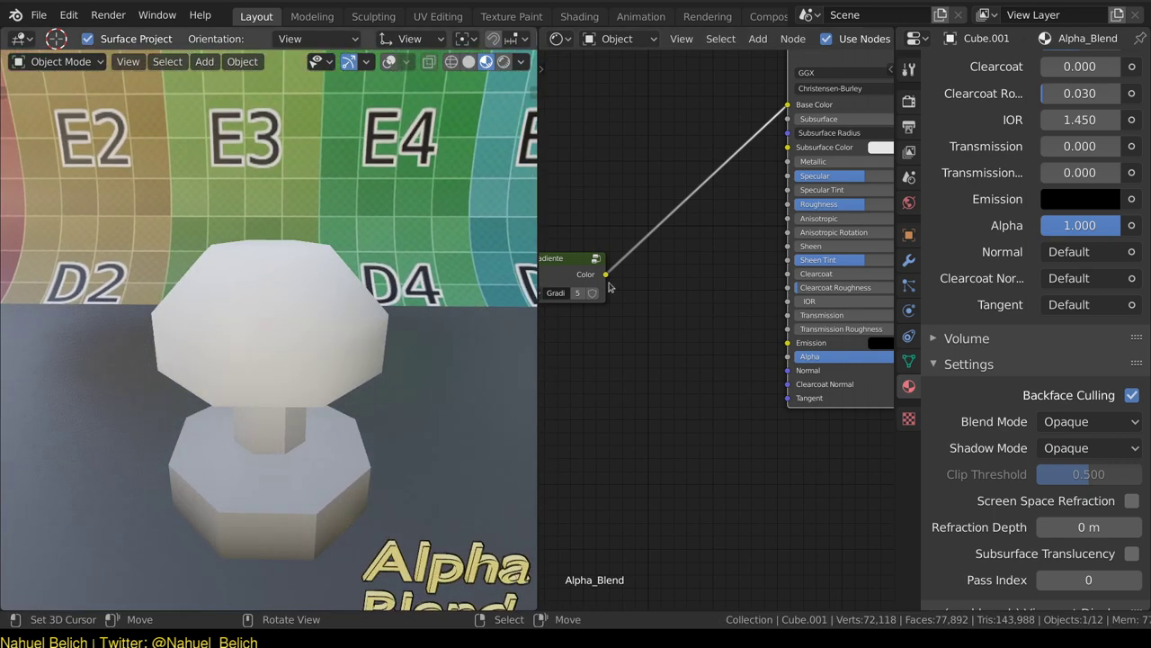
{"action": "left_click_drag", "start_coordinate": [606, 275], "coordinate": [730, 328]}
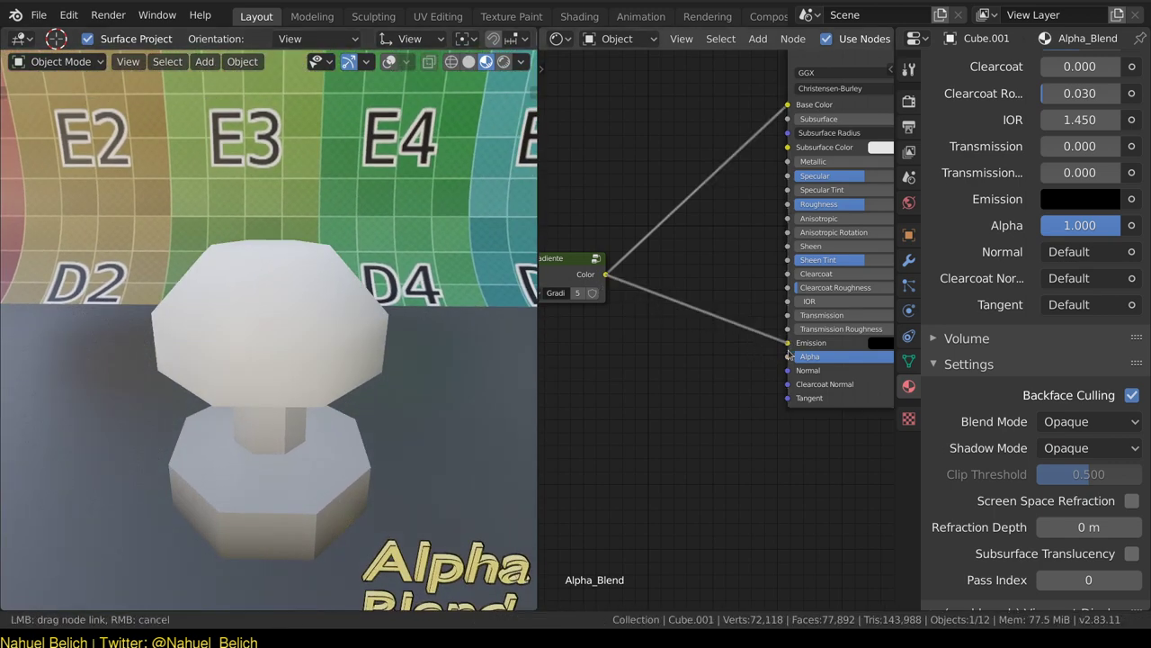
{"action": "left_click_drag", "start_coordinate": [788, 356], "coordinate": [788, 356]}
{"action": "key", "text": "Tab"}
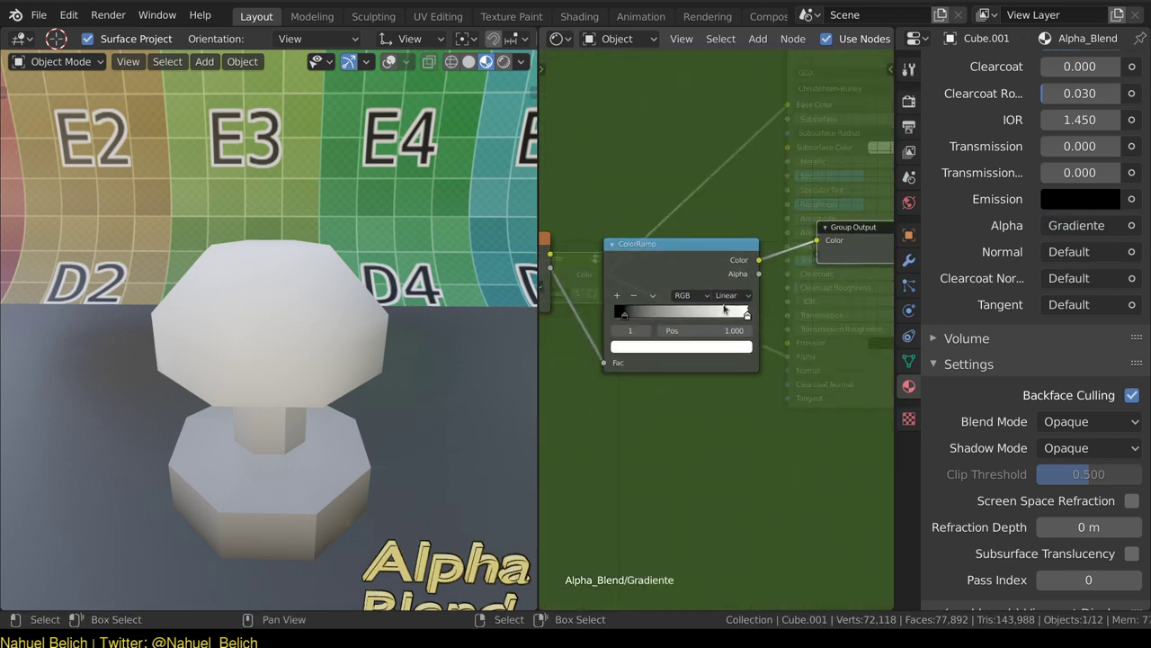
{"action": "key", "text": "Tab"}
Set the Blend Mode back to Alpha Blend so the mushroom fades, then inspect it close up.
{"action": "middle_click_drag", "start_coordinate": [440, 396], "coordinate": [443, 362]}
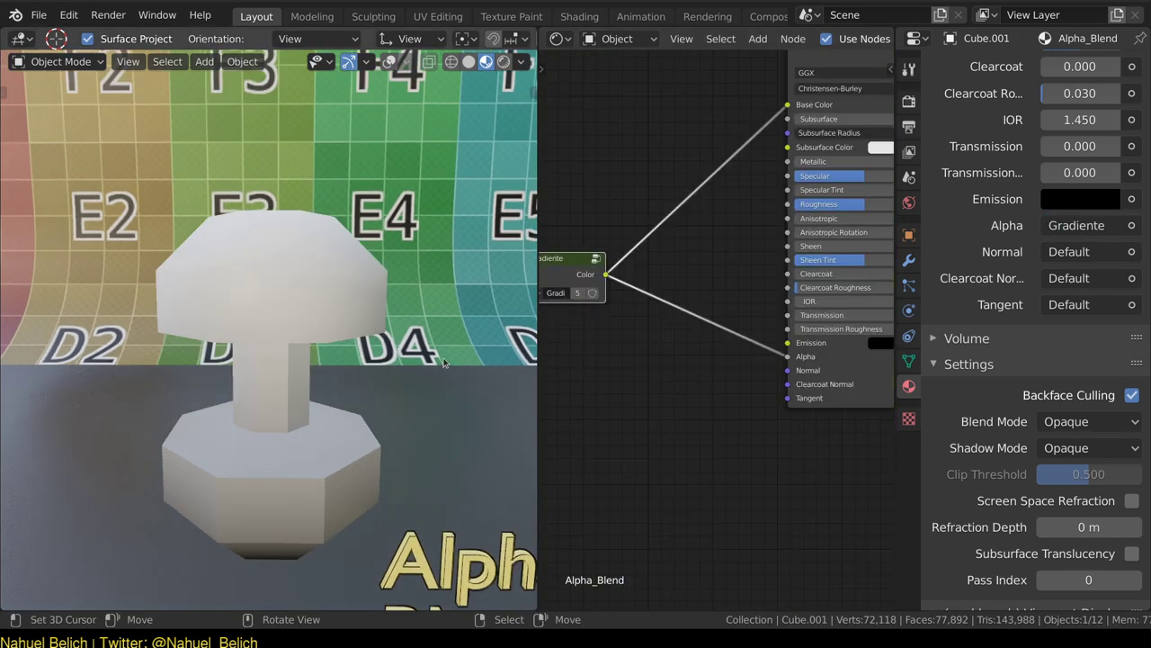
{"action": "left_click", "coordinate": [1075, 419]}
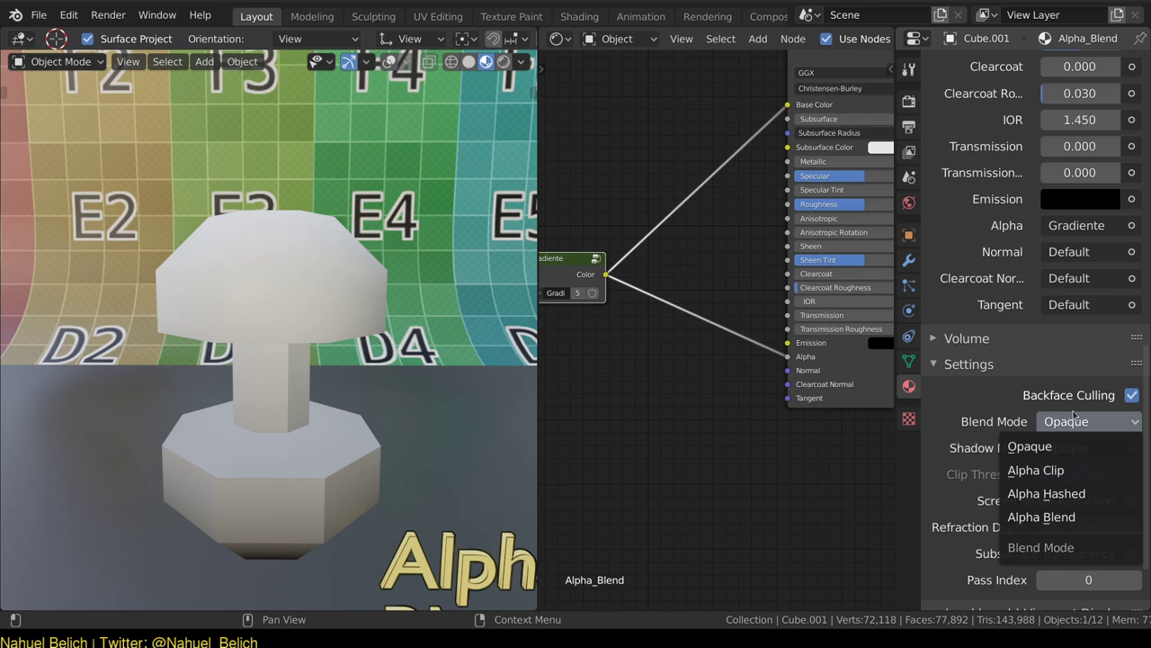
{"action": "left_click", "coordinate": [1071, 515]}
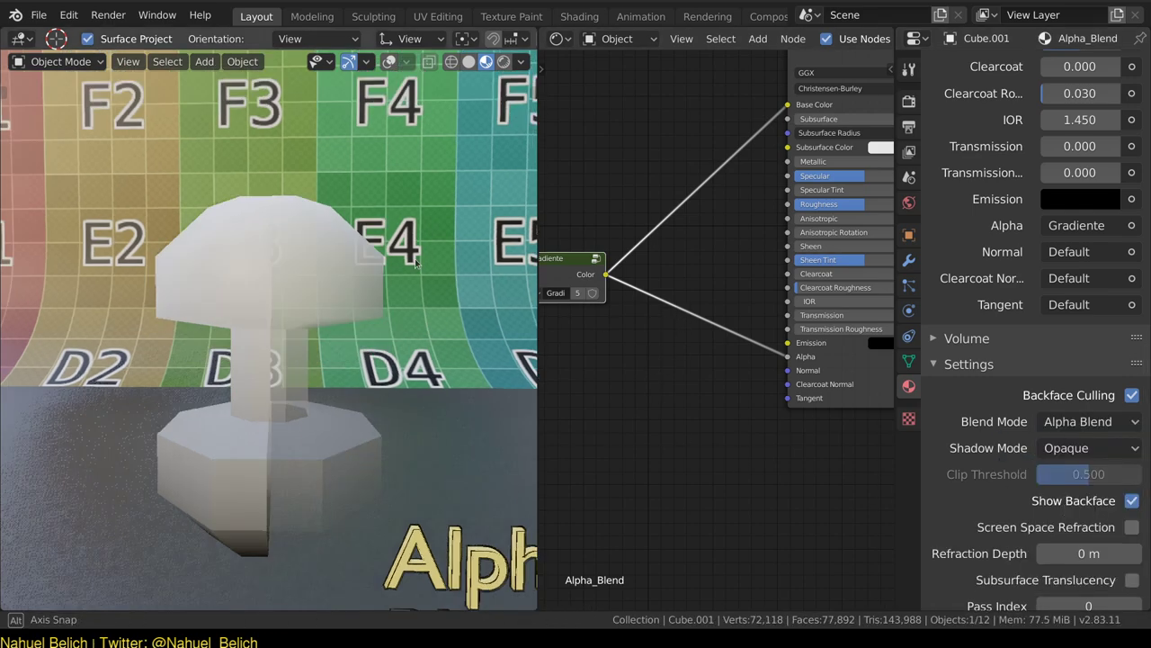
{"action": "scroll", "coordinate": [359, 351], "scroll_direction": "down", "scroll_amount": 4}
{"action": "mouse_move", "coordinate": [512, 352]}
{"action": "middle_mouse_down", "text": "shift"}
{"action": "mouse_move", "coordinate": [299, 352]}
{"action": "mouse_move", "coordinate": [396, 293]}
{"action": "mouse_move", "coordinate": [382, 327]}
{"action": "middle_mouse_up", "text": "shift"}
{"action": "scroll", "coordinate": [394, 289], "scroll_direction": "up", "scroll_amount": 3}
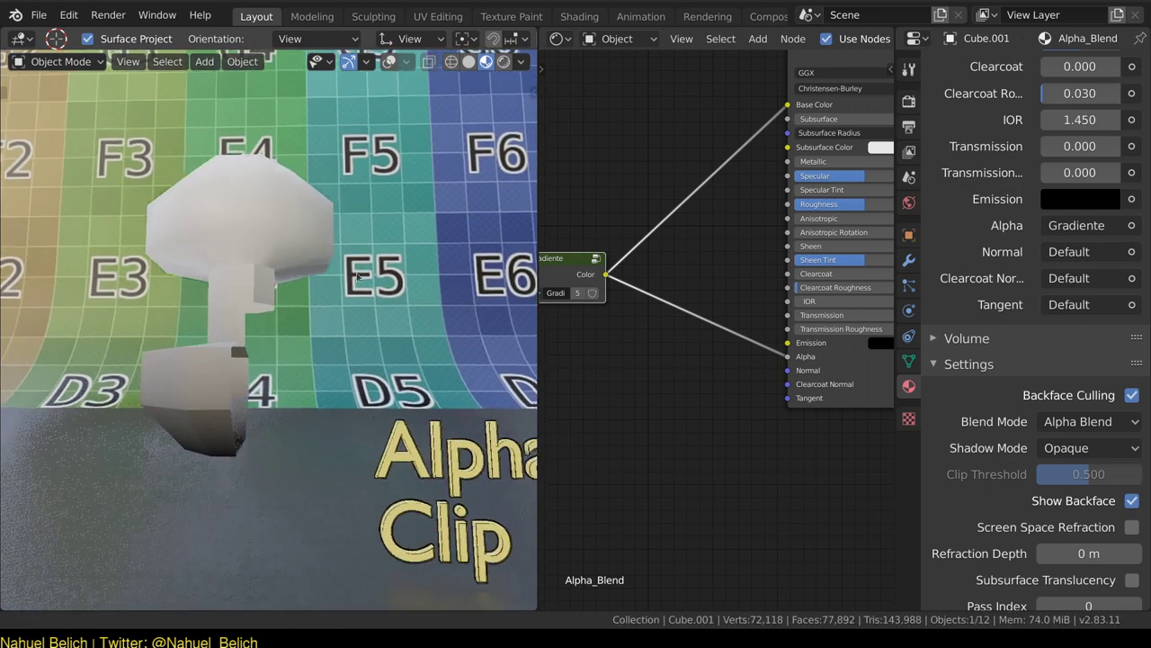
{"action": "scroll", "coordinate": [382, 327], "scroll_direction": "up", "scroll_amount": 3}
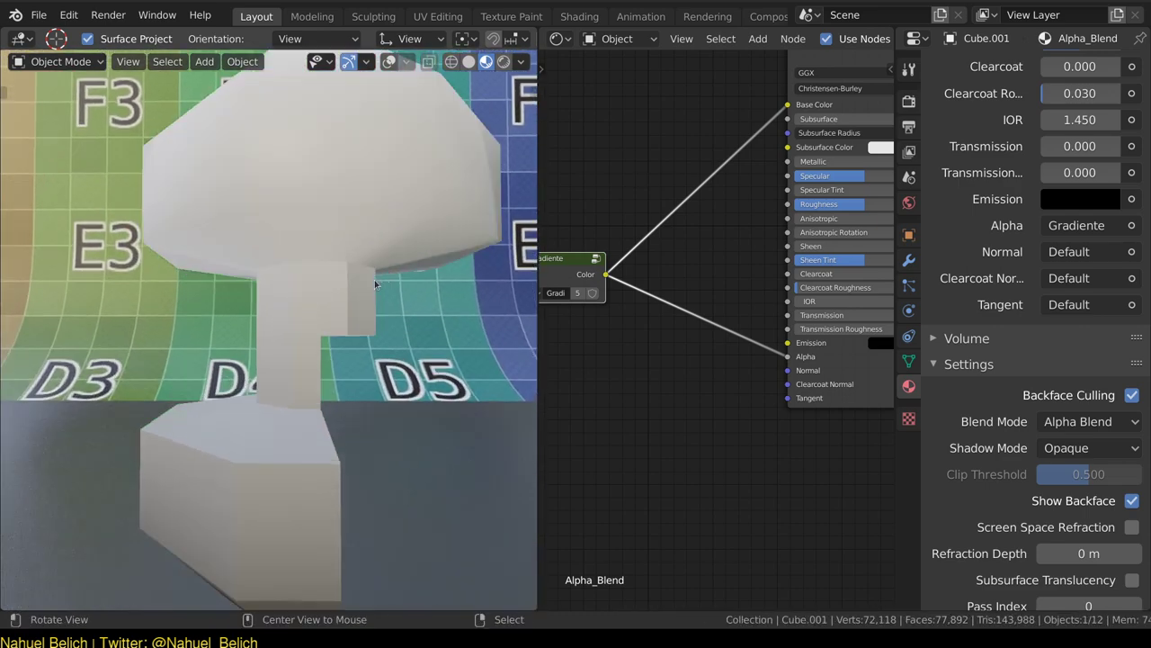
{"action": "middle_click_drag", "start_coordinate": [383, 327], "coordinate": [346, 297]}
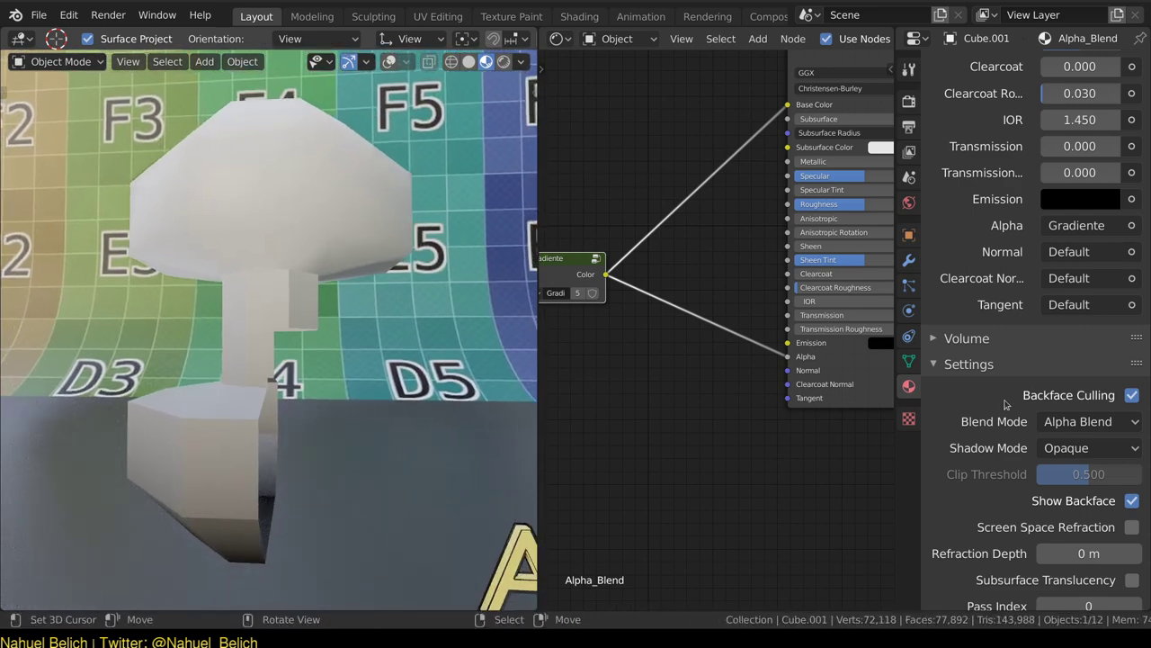
Select the Alpha Clip mushroom Cube.002 and collapse its Surface panel.
{"action": "left_click", "coordinate": [307, 241]}
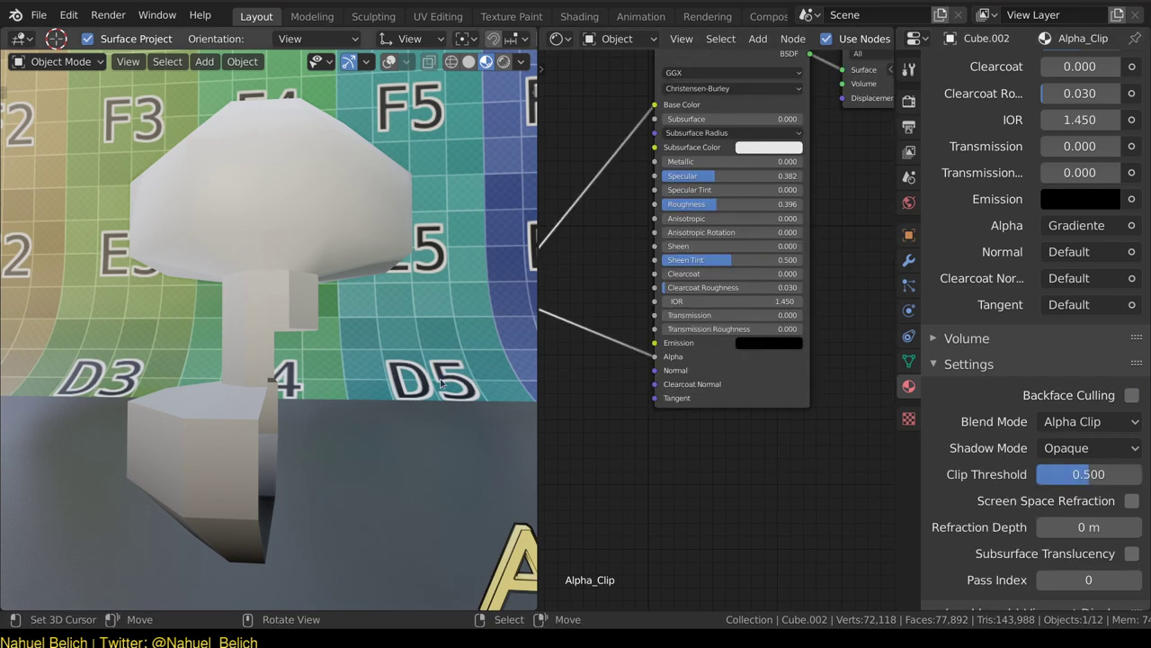
{"action": "scroll", "coordinate": [977, 369], "scroll_direction": "up", "scroll_amount": 5}
{"action": "scroll", "coordinate": [978, 369], "scroll_direction": "up", "scroll_amount": 1}
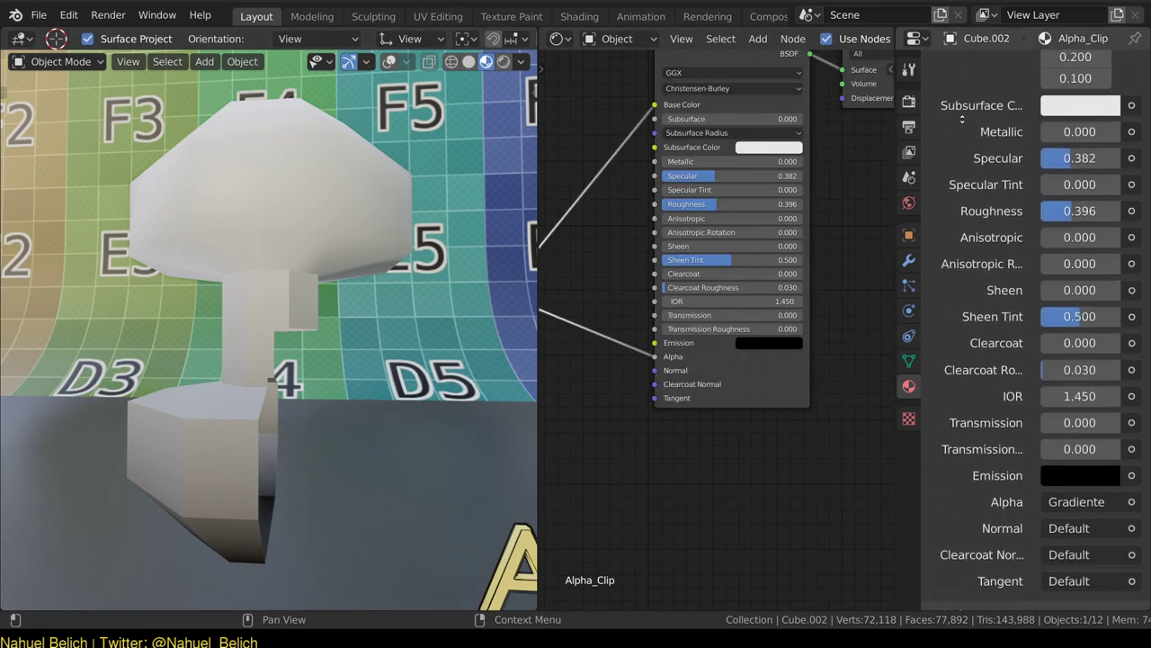
{"action": "scroll", "coordinate": [947, 185], "scroll_direction": "up", "scroll_amount": 5}
{"action": "scroll", "coordinate": [948, 184], "scroll_direction": "up", "scroll_amount": 3}
{"action": "left_click", "coordinate": [935, 208]}
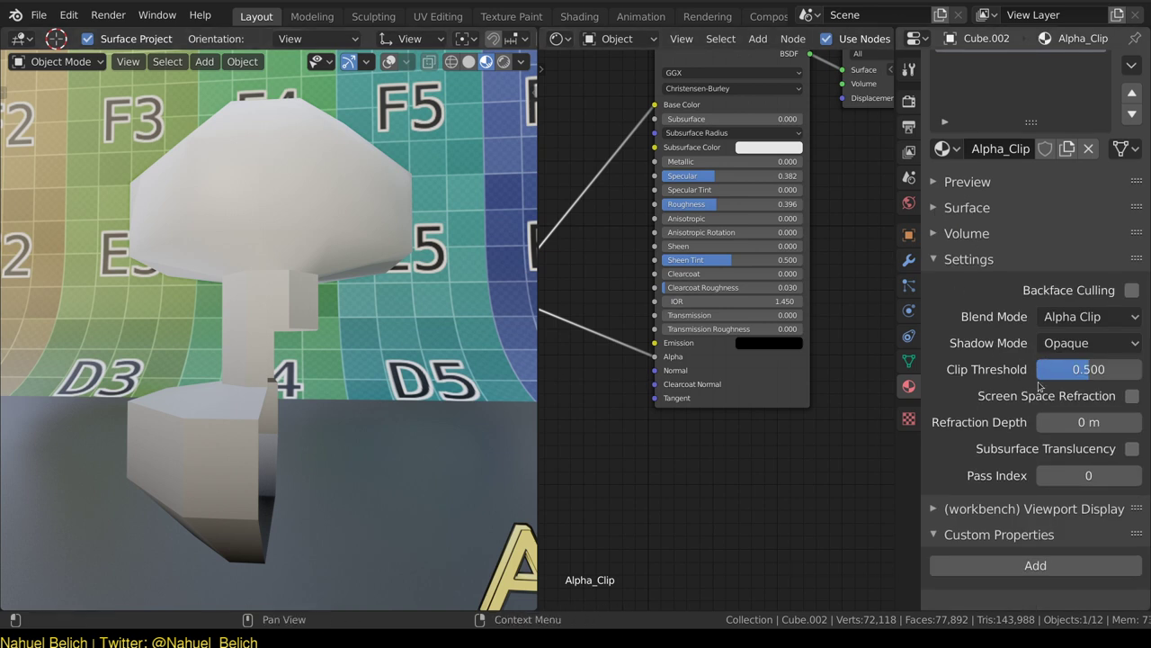
Switch the Blend Mode to Alpha Blend and back to Alpha Clip.
{"action": "left_click", "coordinate": [1083, 316]}
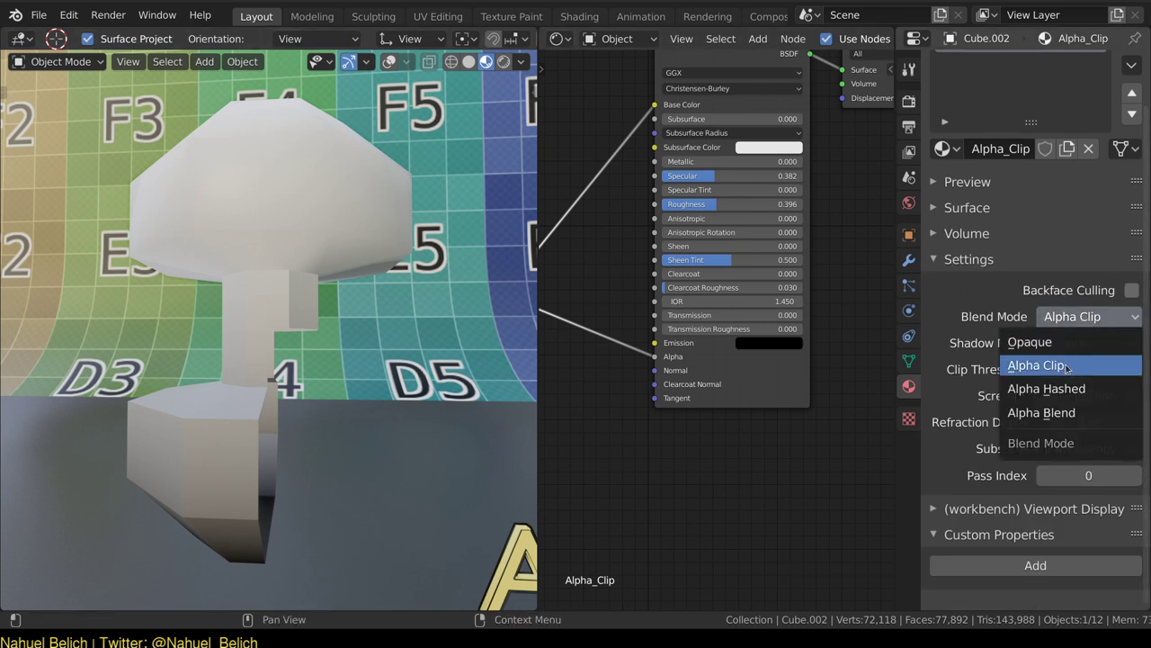
{"action": "left_click", "coordinate": [1058, 412]}
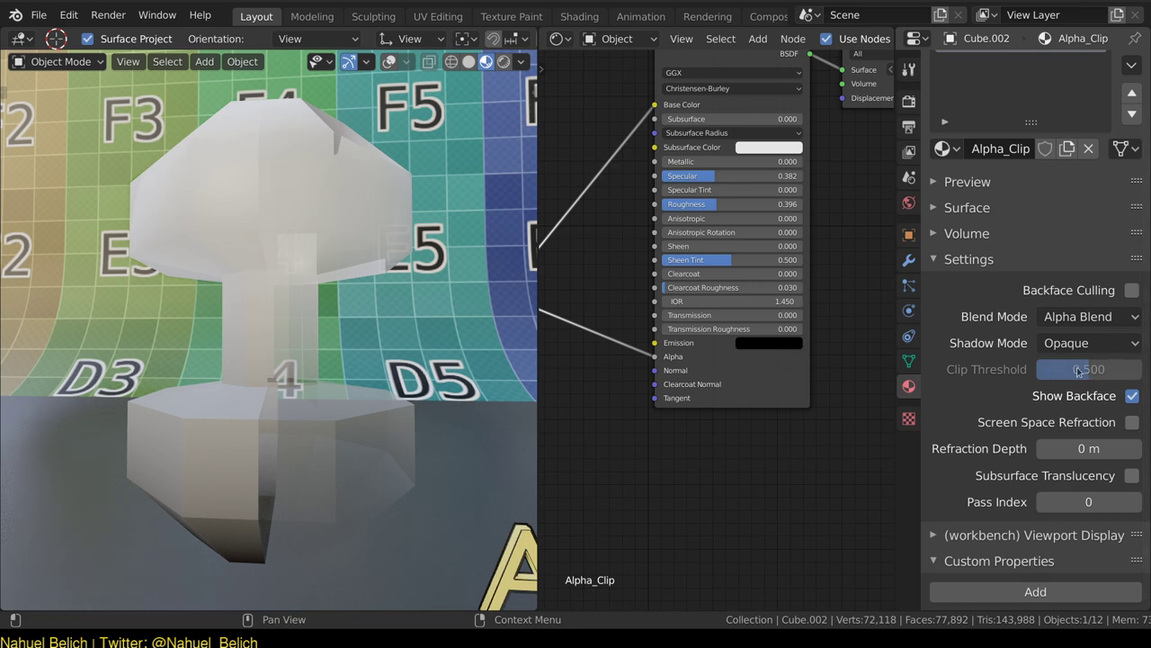
{"action": "left_click", "coordinate": [1079, 317]}
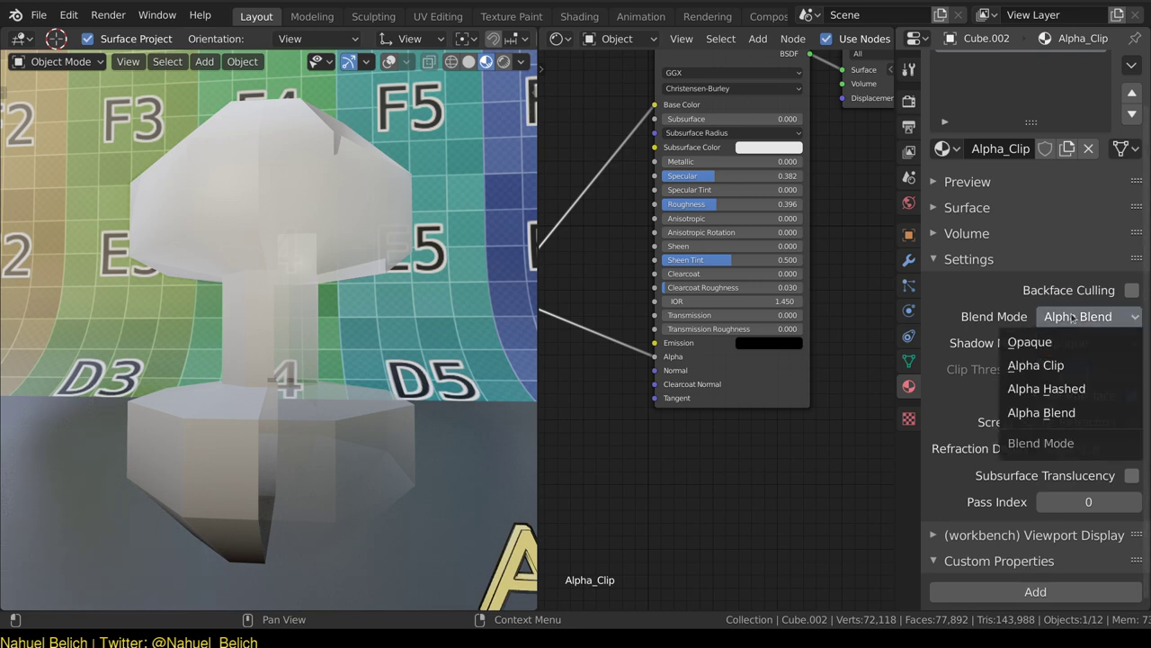
{"action": "left_click", "coordinate": [1076, 370]}
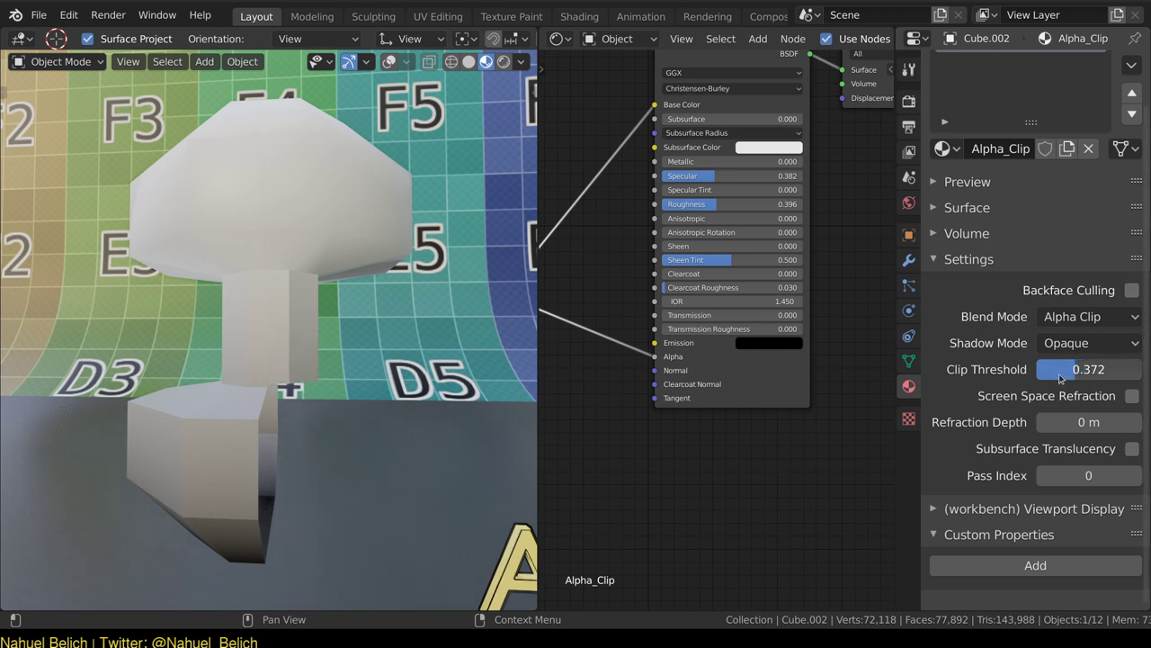
Try clip thresholds up to 0.453, settling on 0.245, and bring the shader nodes into view.
{"action": "left_click_drag", "start_coordinate": [1060, 378], "coordinate": [1031, 376]}
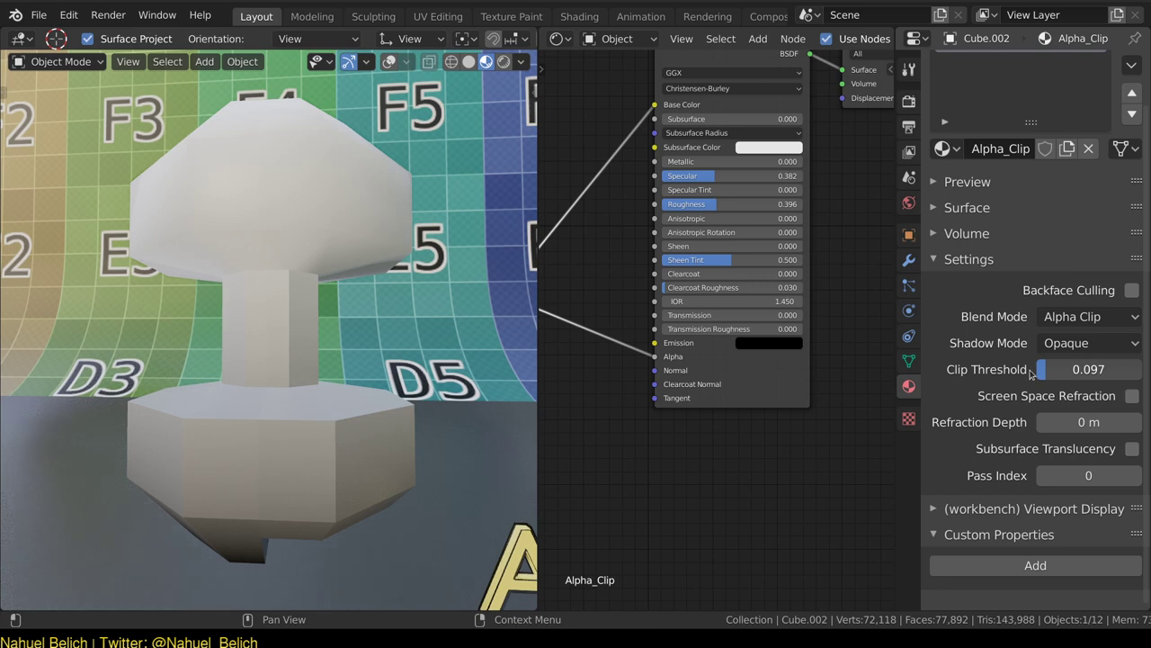
{"action": "middle_click_drag", "start_coordinate": [249, 547], "coordinate": [256, 520]}
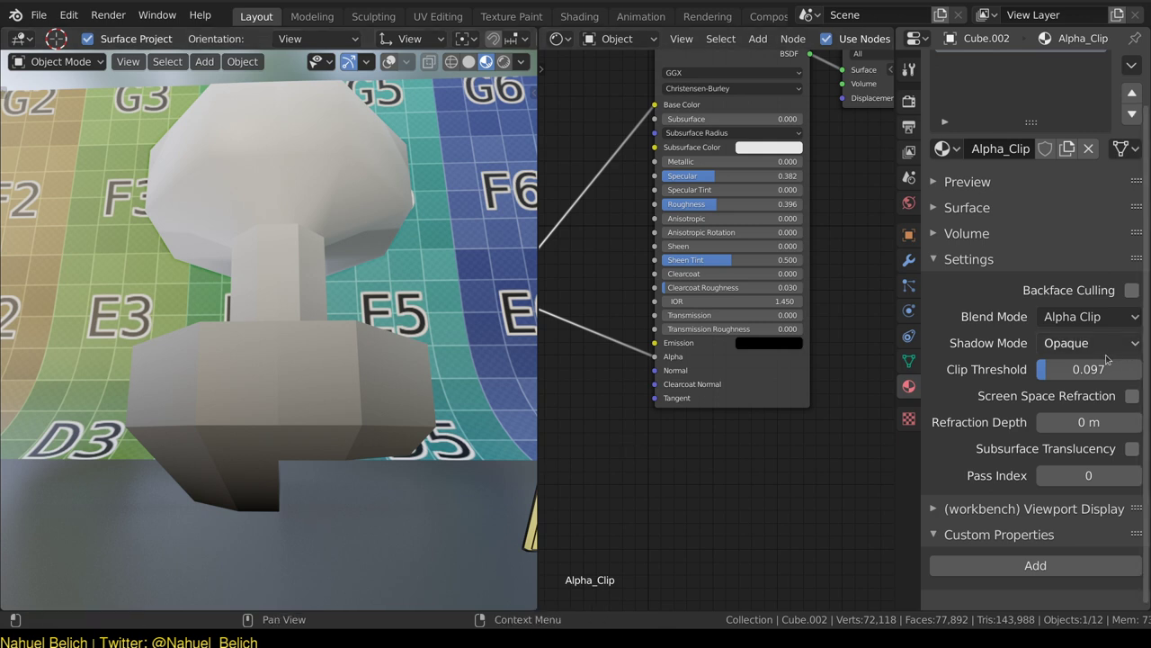
{"action": "left_click_drag", "start_coordinate": [1075, 370], "coordinate": [1116, 375]}
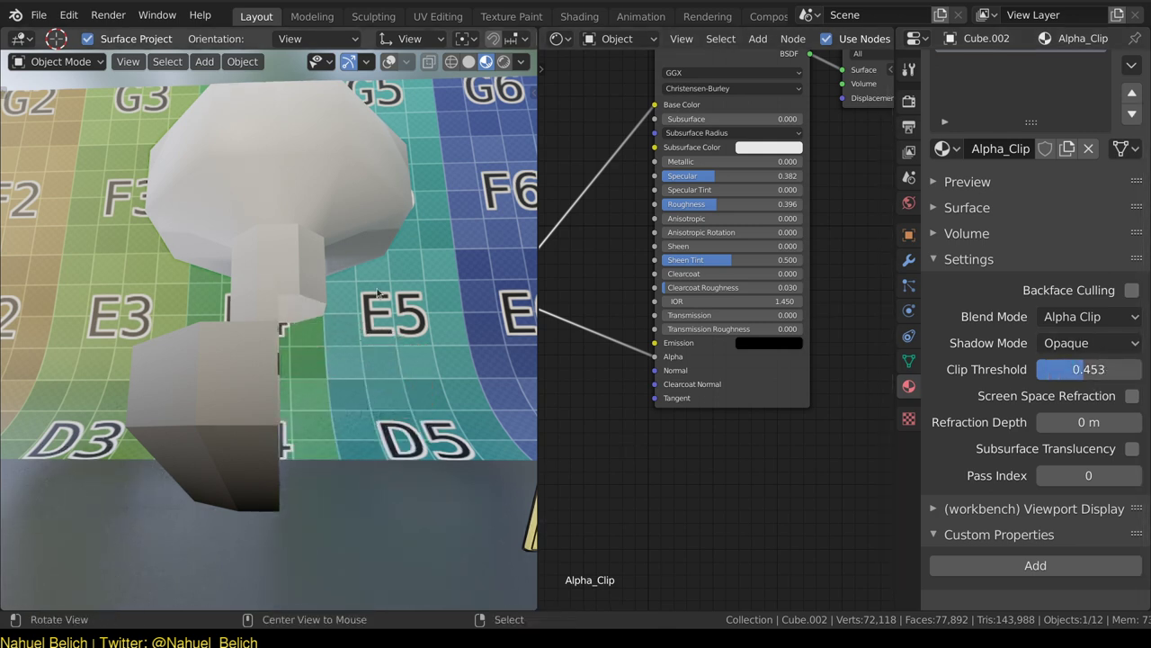
{"action": "mouse_move", "coordinate": [355, 378]}
{"action": "middle_mouse_down"}
{"action": "mouse_move", "coordinate": [369, 496]}
{"action": "mouse_move", "coordinate": [373, 423]}
{"action": "mouse_move", "coordinate": [287, 408]}
{"action": "mouse_move", "coordinate": [279, 385]}
{"action": "mouse_move", "coordinate": [360, 331]}
{"action": "mouse_move", "coordinate": [378, 340]}
{"action": "mouse_move", "coordinate": [317, 337]}
{"action": "mouse_move", "coordinate": [342, 343]}
{"action": "middle_mouse_up"}
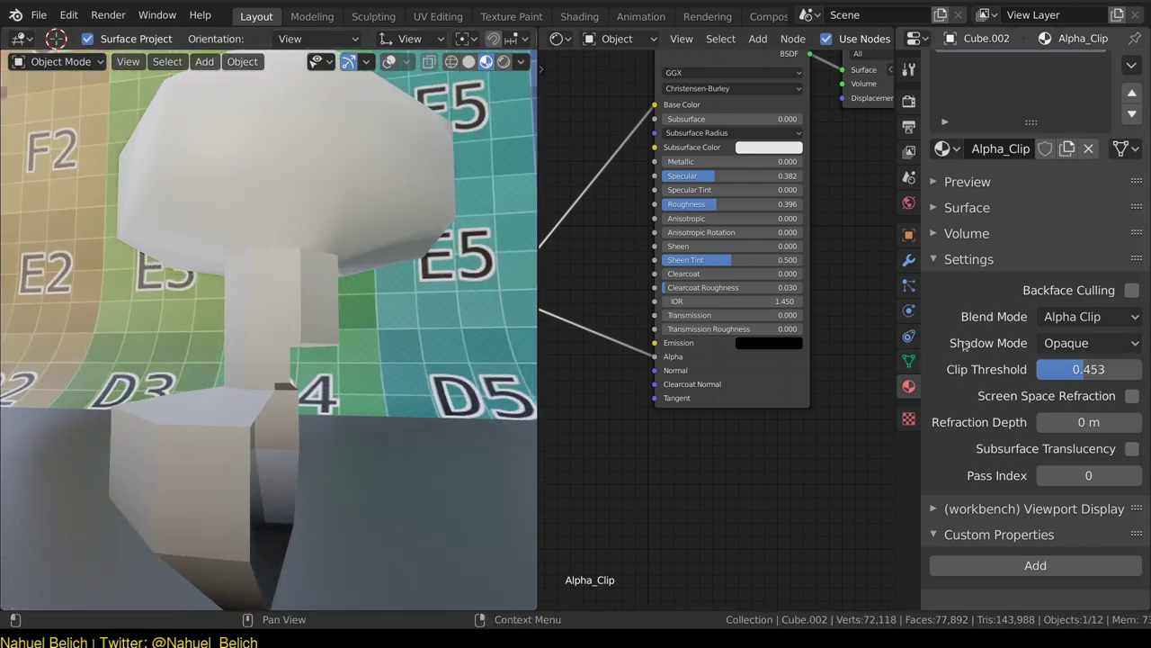
{"action": "left_click_drag", "start_coordinate": [1085, 377], "coordinate": [1056, 376]}
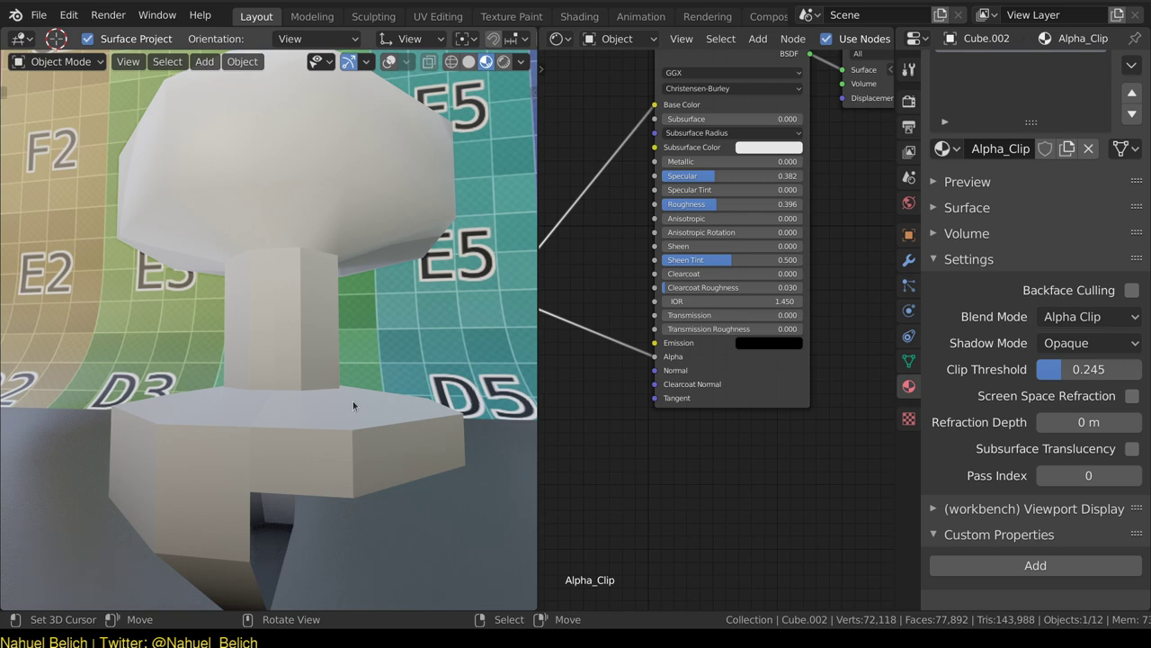
{"action": "middle_click_drag", "start_coordinate": [630, 270], "coordinate": [661, 390]}
Cut the gradient's existing links into Base Color and Alpha, then zoom out.
{"action": "left_click_drag", "start_coordinate": [688, 224], "coordinate": [648, 225]}
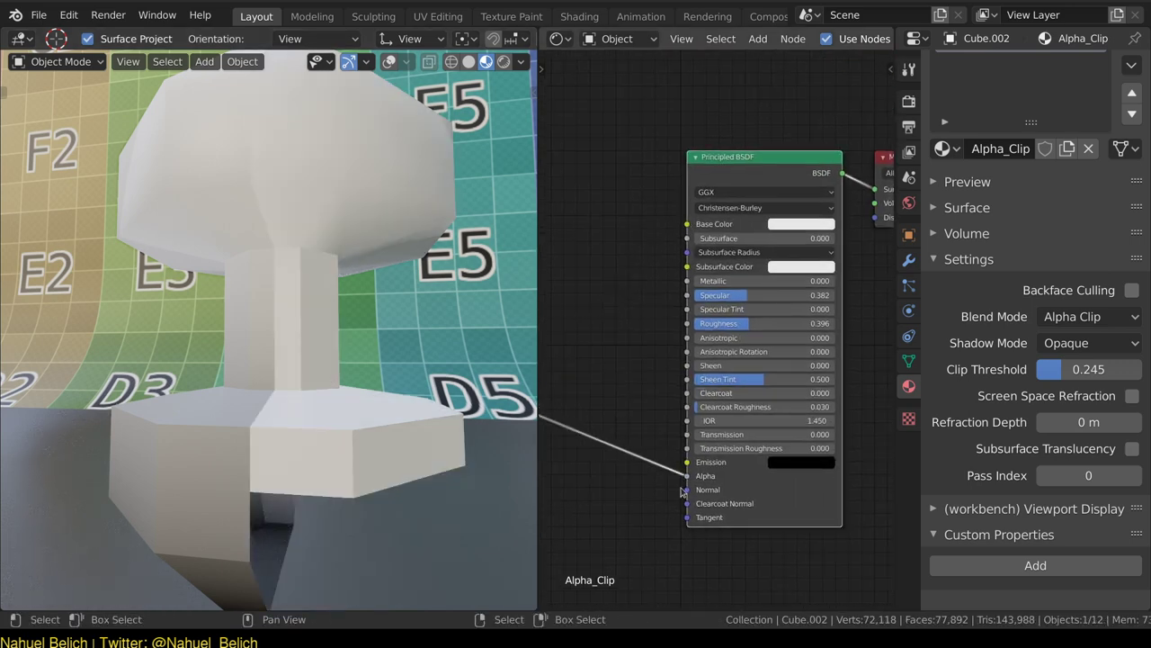
{"action": "left_click_drag", "start_coordinate": [687, 476], "coordinate": [643, 488]}
{"action": "scroll", "coordinate": [641, 388], "scroll_direction": "down", "scroll_amount": 2}
{"action": "scroll", "coordinate": [341, 360], "scroll_direction": "down", "scroll_amount": 3}
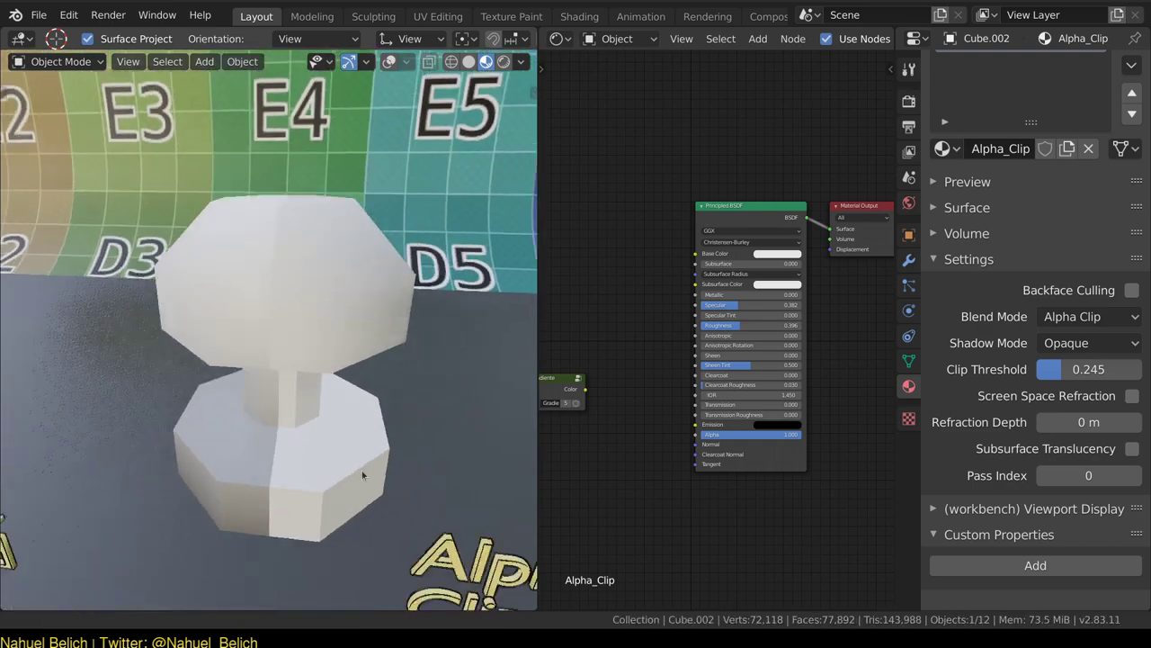
{"action": "middle_click_drag", "start_coordinate": [342, 360], "coordinate": [452, 378]}
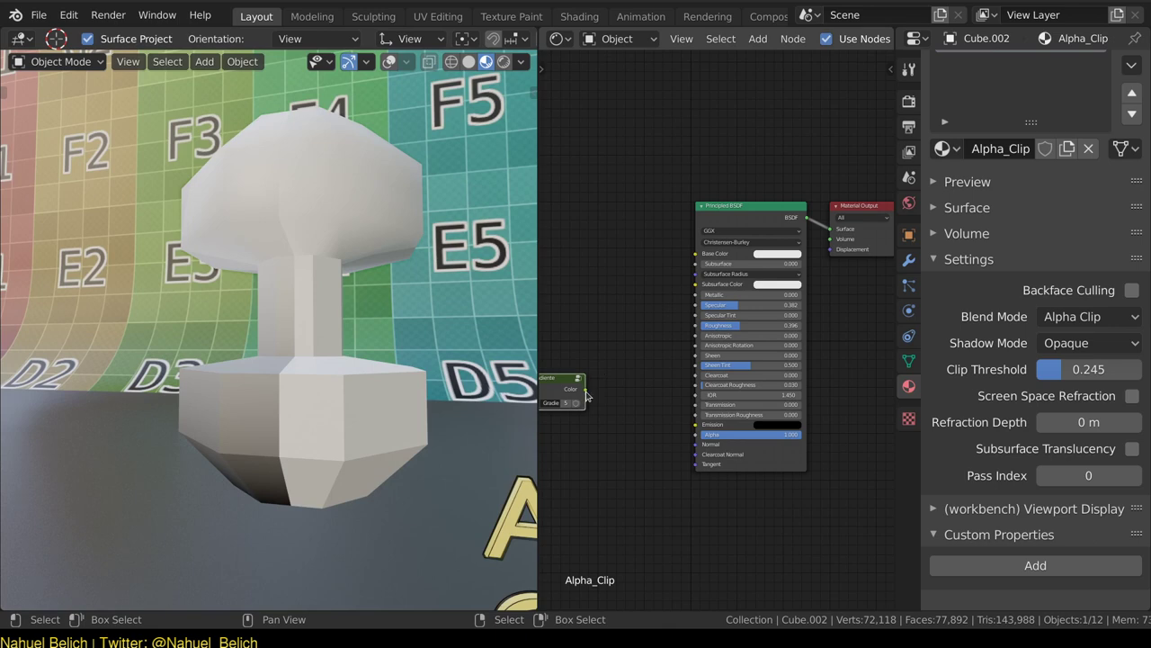
Link the Gradiente Color output into the Principled BSDF's Base Color and Alpha.
{"action": "left_click_drag", "start_coordinate": [584, 394], "coordinate": [659, 325]}
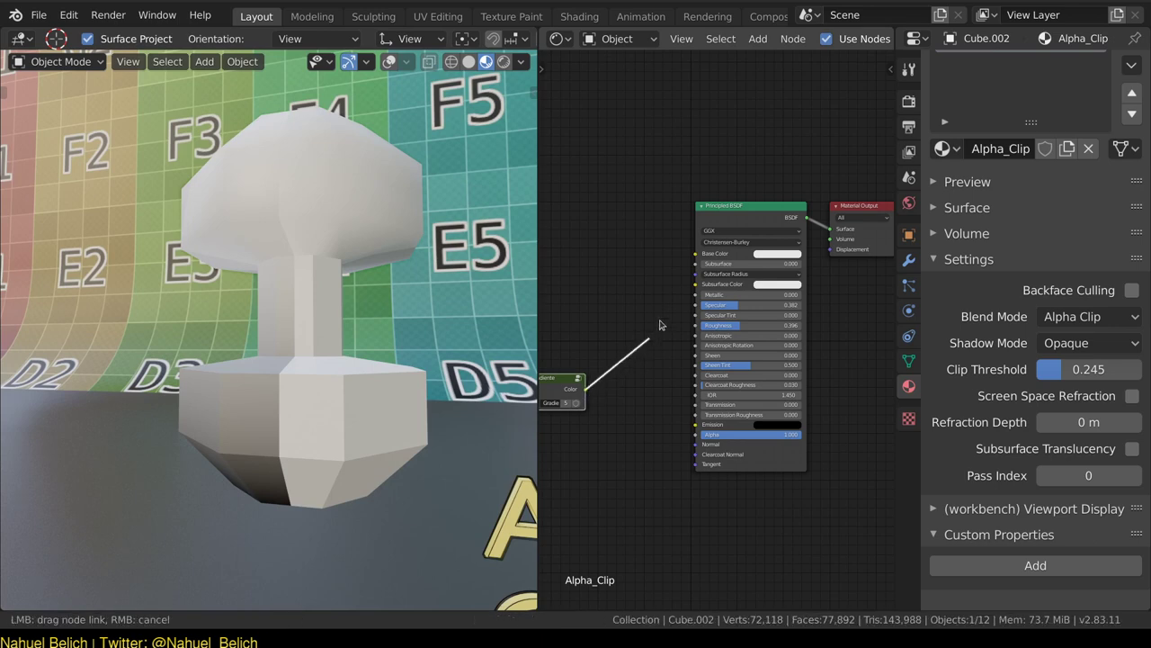
{"action": "left_click_drag", "start_coordinate": [695, 258], "coordinate": [695, 258]}
{"action": "left_click_drag", "start_coordinate": [585, 394], "coordinate": [606, 405]}
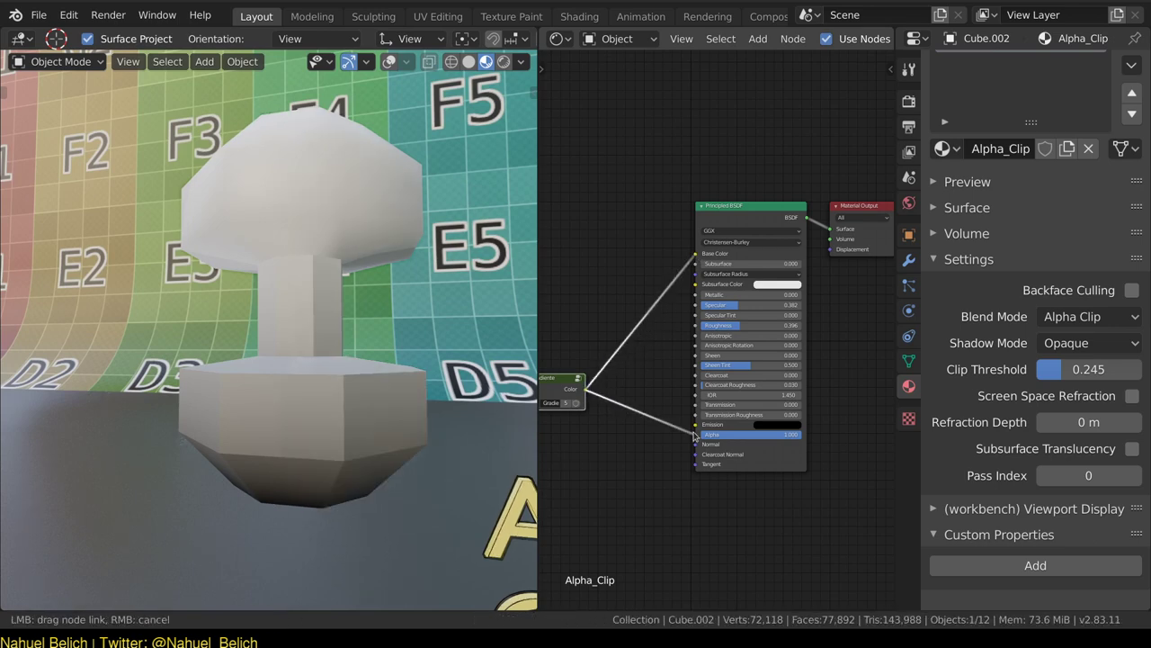
{"action": "left_click_drag", "start_coordinate": [696, 436], "coordinate": [695, 435]}
{"action": "scroll", "coordinate": [355, 436], "scroll_direction": "down", "scroll_amount": 5}
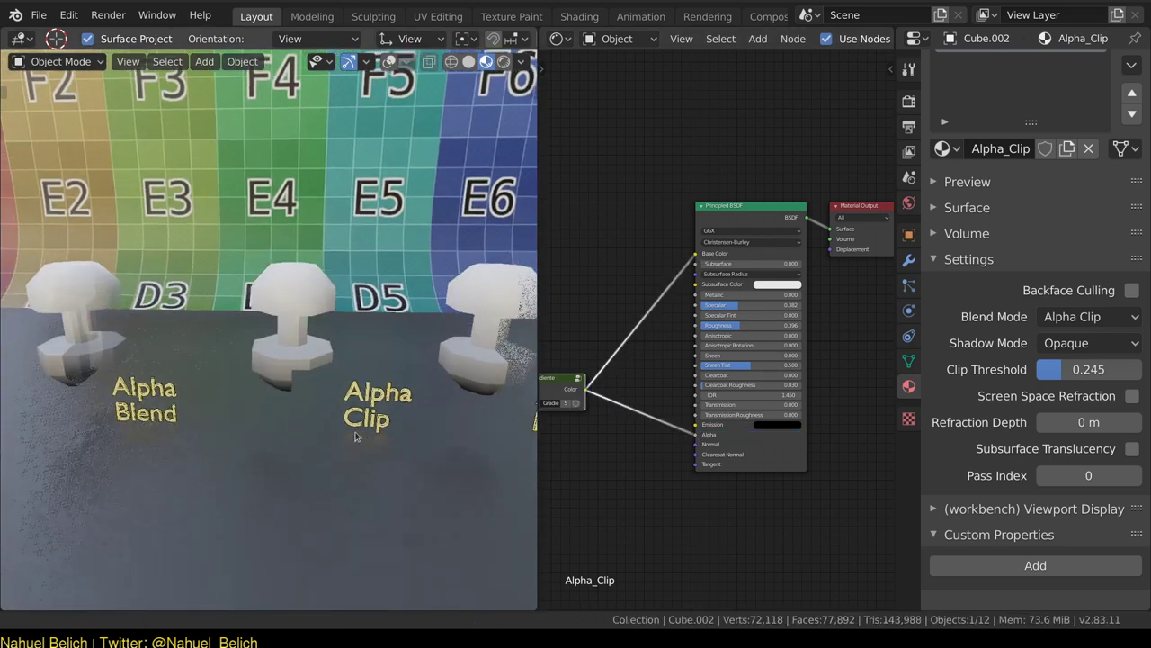
{"action": "scroll", "coordinate": [355, 436], "scroll_direction": "down", "scroll_amount": 1}
Add a plane mesh and place it in front of the mushrooms.
{"action": "key", "text": "shift+a"}
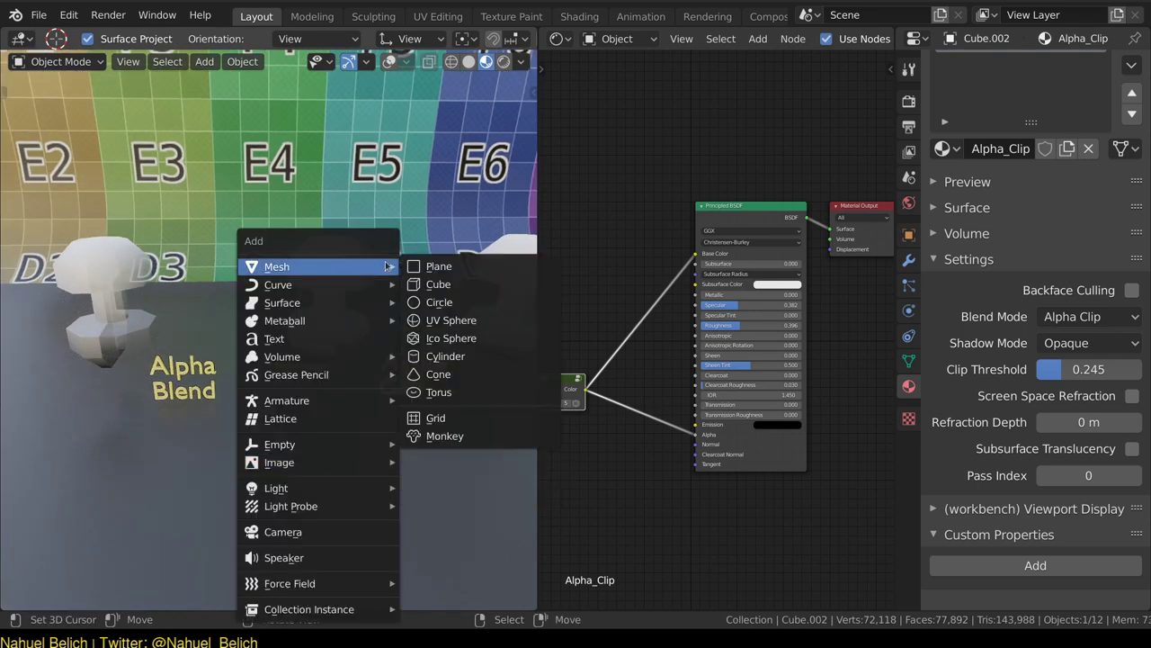
{"action": "left_click", "coordinate": [439, 267]}
{"action": "key", "text": "g"}
{"action": "left_click", "coordinate": [394, 373]}
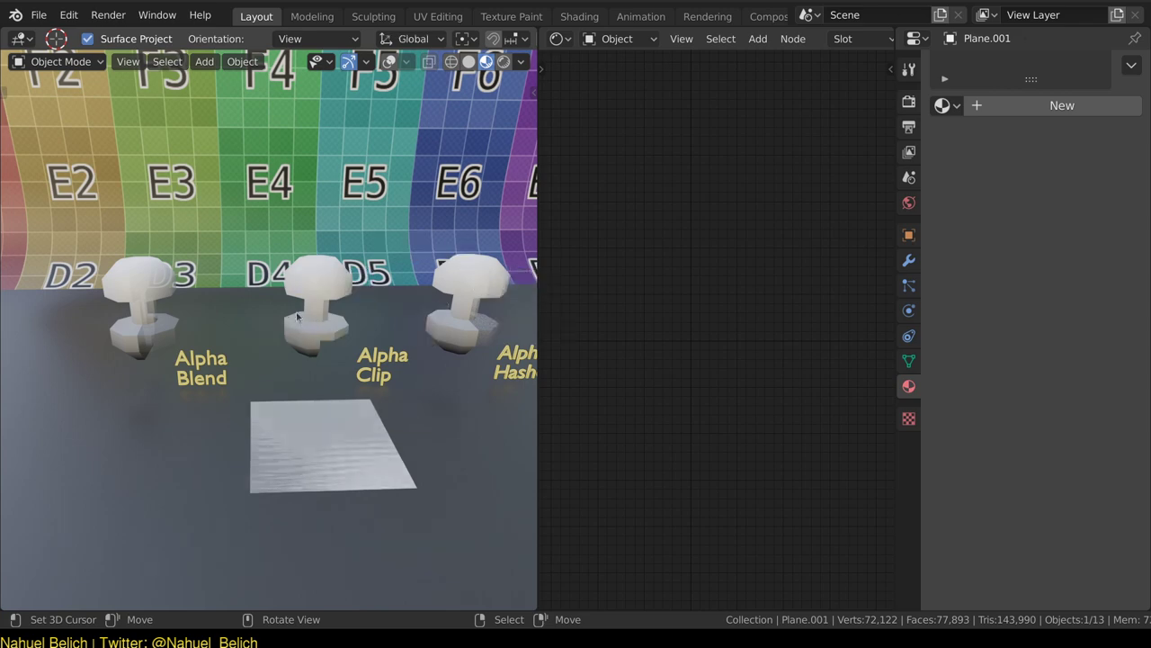
Raise the plane along Z, tilt it slightly, and bring up the mode pie.
{"action": "key", "text": "g"}
{"action": "key", "text": "z"}
{"action": "left_click", "coordinate": [390, 335]}
{"action": "key", "text": "r"}
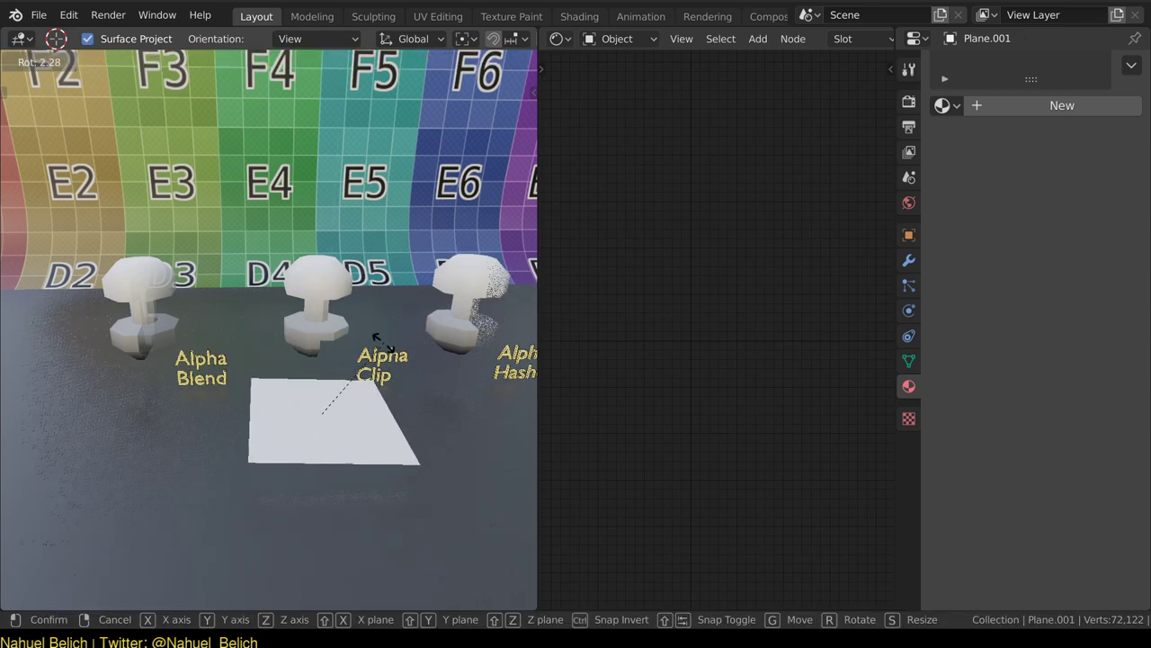
{"action": "key", "text": "Escape"}
{"action": "key", "text": "g"}
{"action": "key", "text": "z"}
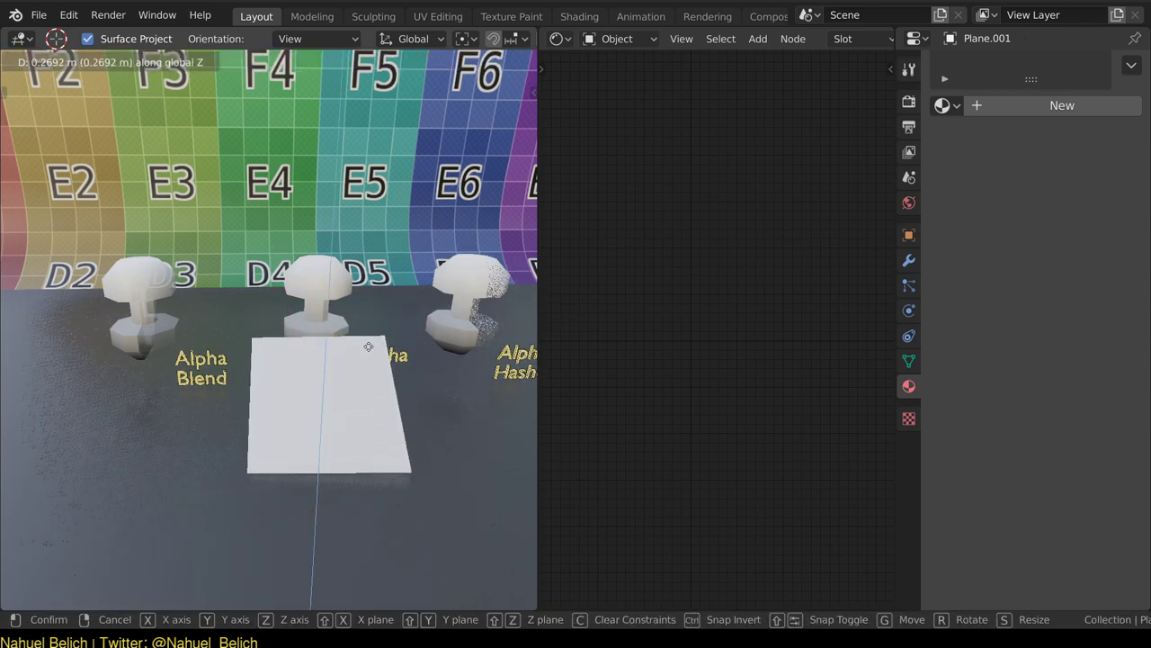
{"action": "key", "text": "Escape"}
{"action": "key", "text": "ctrl+Tab"}
Enter Texture Paint and add a Base Color texture slot with a blank 1024 px image.
{"action": "left_click", "coordinate": [477, 327]}
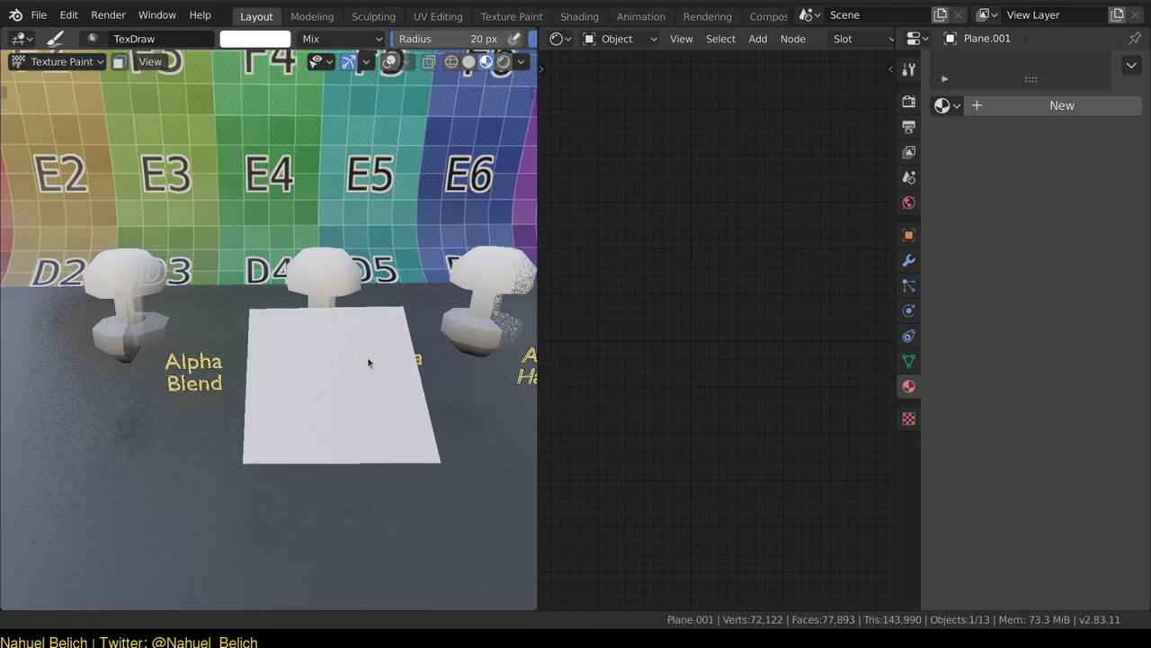
{"action": "key", "text": "n"}
{"action": "left_click", "coordinate": [503, 207]}
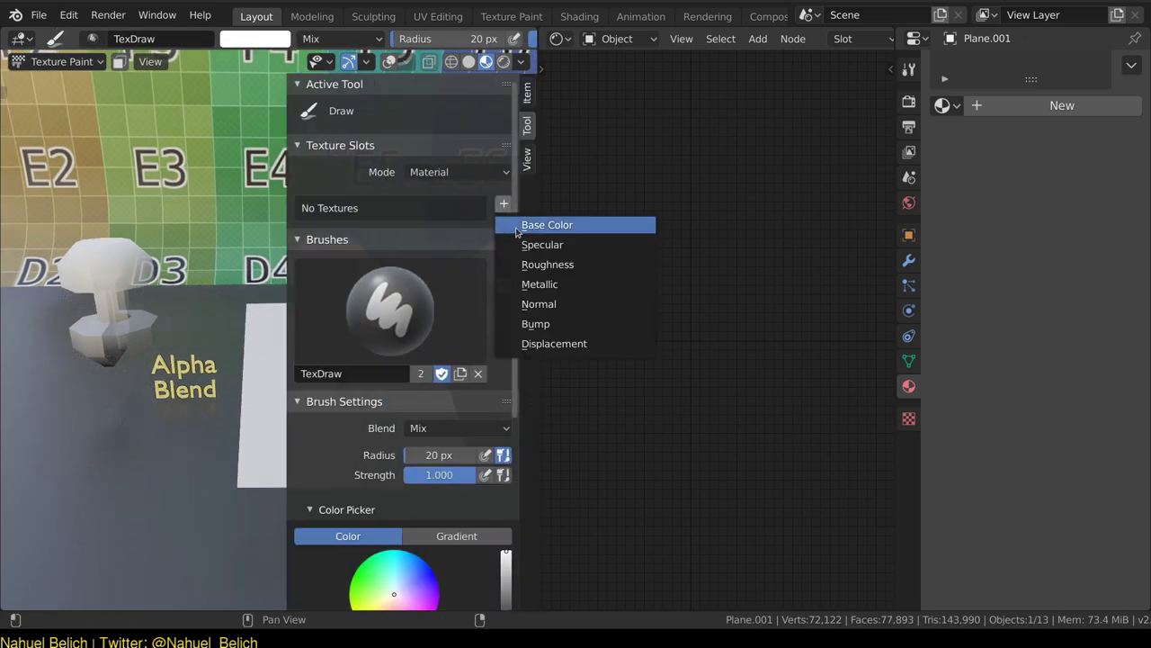
{"action": "left_click", "coordinate": [530, 226]}
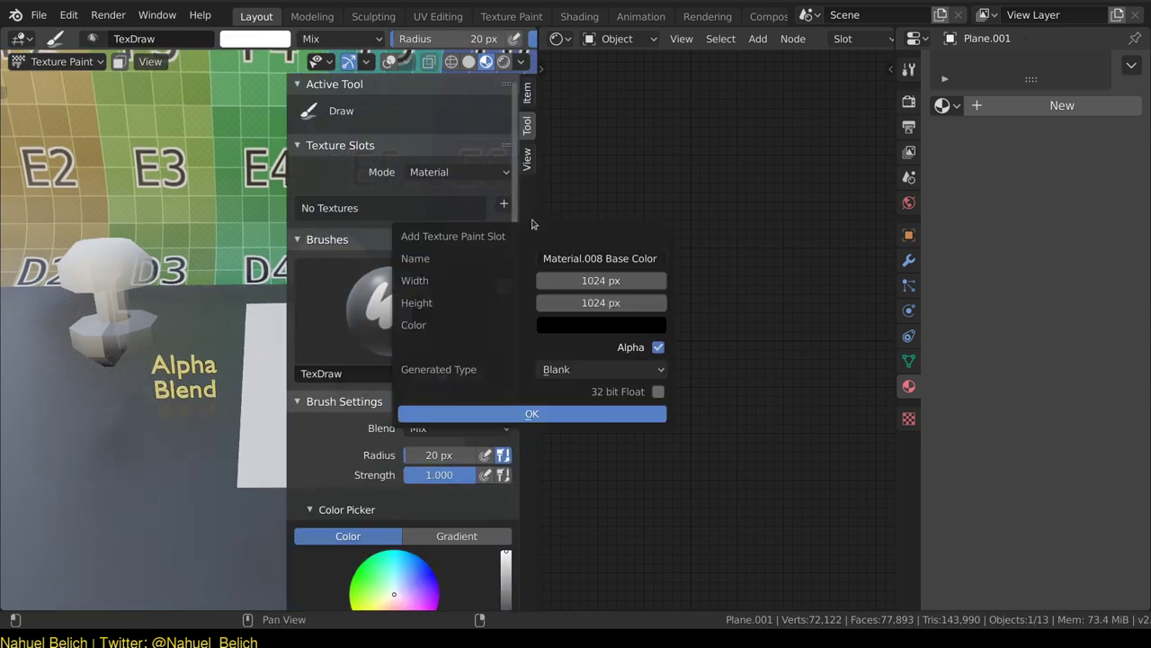
{"action": "left_click", "coordinate": [581, 413]}
Feed the image's Color into Alpha and set its colour space to Non-Color.
{"action": "left_click_drag", "start_coordinate": [725, 245], "coordinate": [722, 424]}
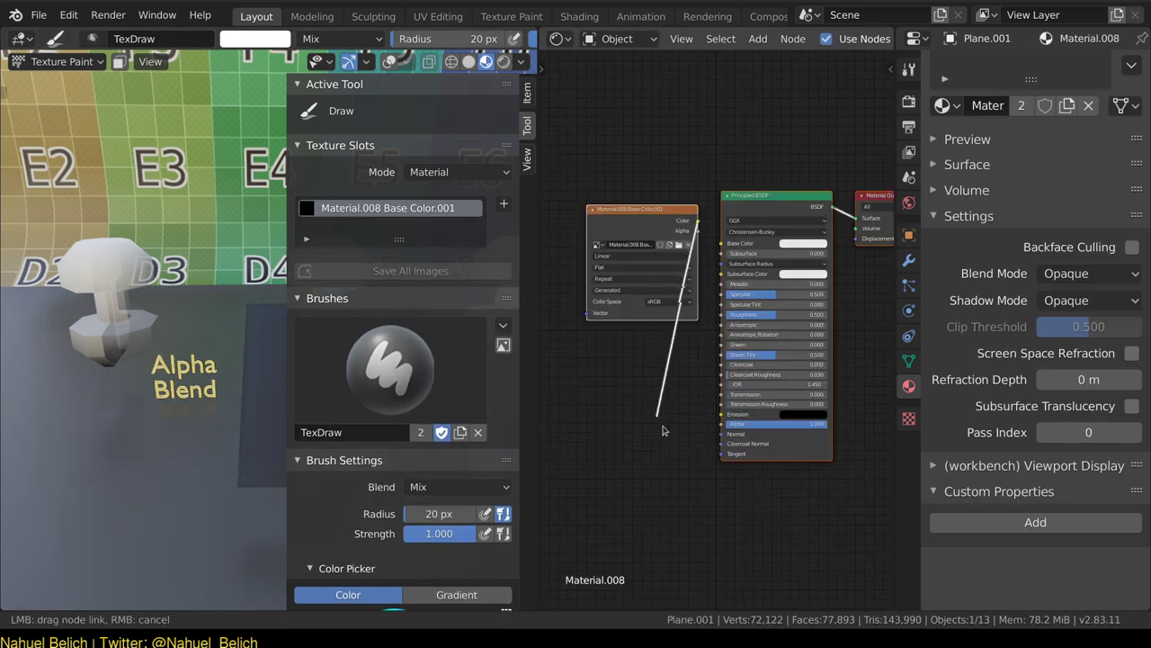
{"action": "left_click_drag", "start_coordinate": [618, 209], "coordinate": [598, 287]}
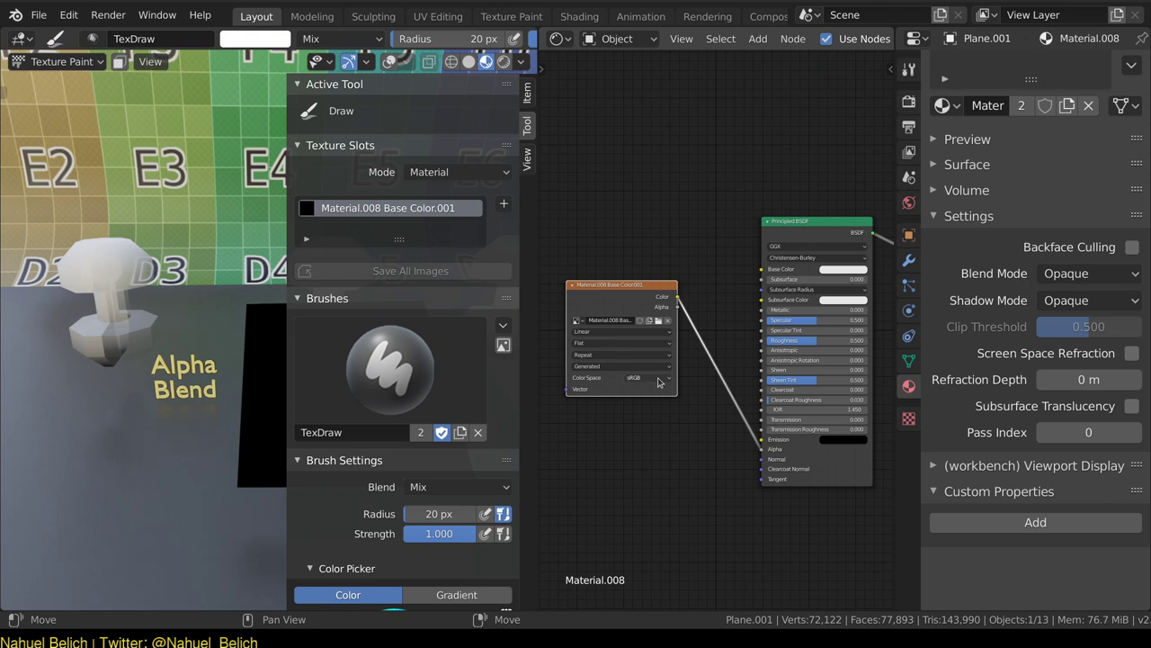
{"action": "left_click", "coordinate": [659, 378]}
{"action": "left_click", "coordinate": [648, 418]}
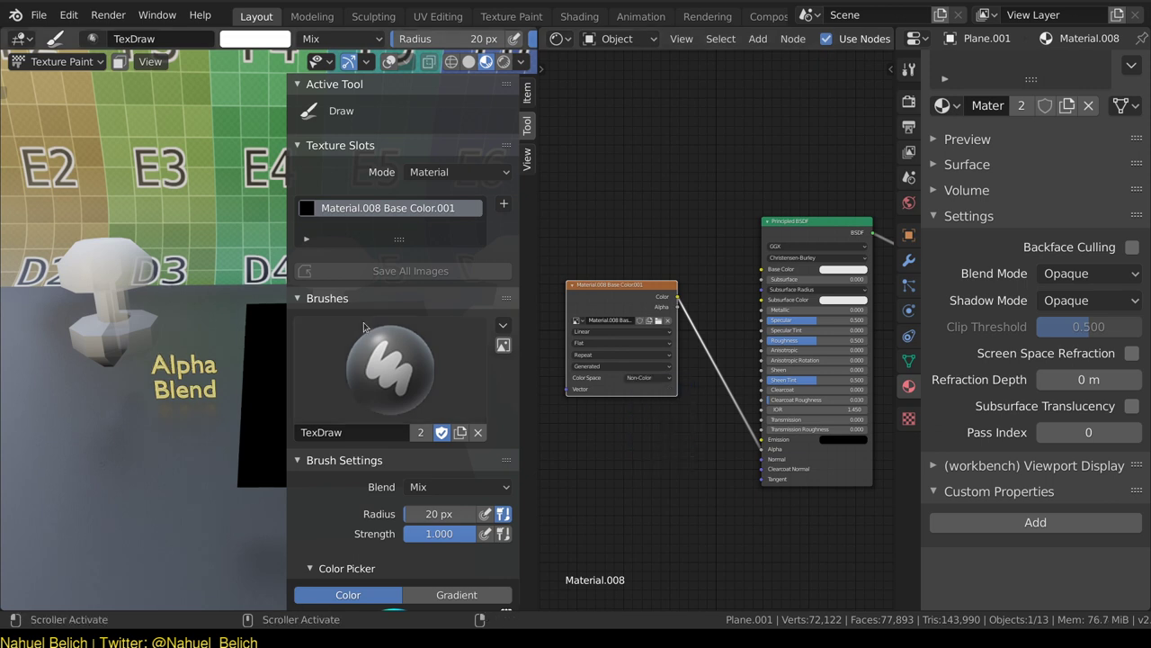
Undo a test squiggle and set the material's Blend Mode to Alpha Clip.
{"action": "key", "text": "n"}
{"action": "left_click_drag", "start_coordinate": [250, 436], "coordinate": [369, 378]}
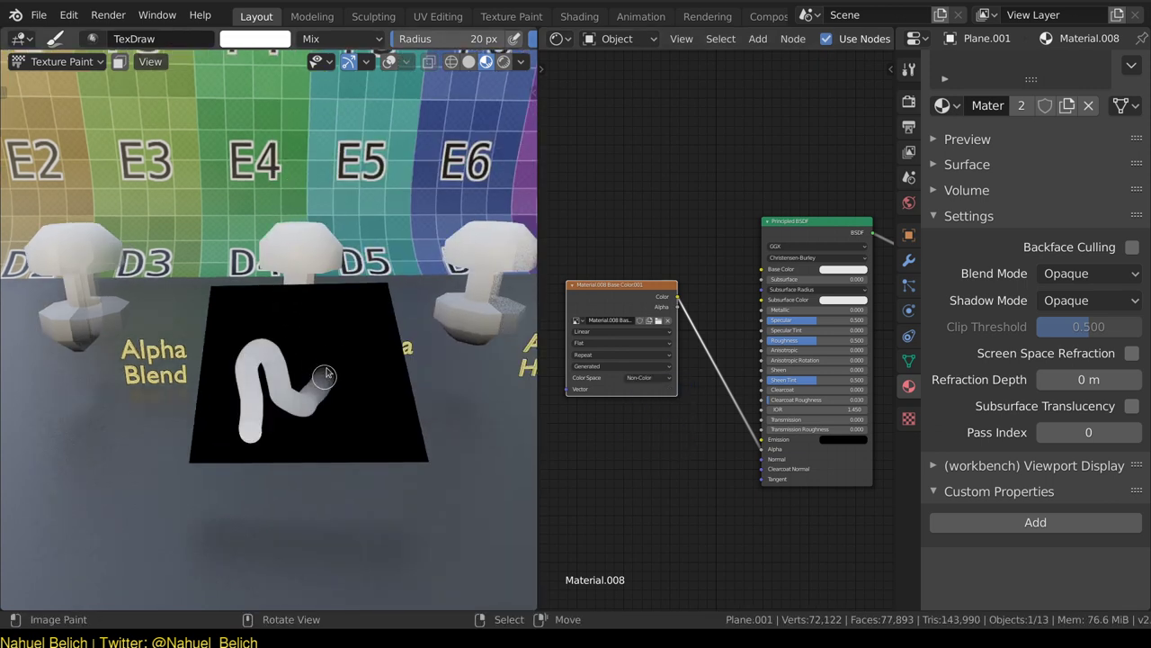
{"action": "scroll", "coordinate": [381, 418], "scroll_direction": "up", "scroll_amount": 2}
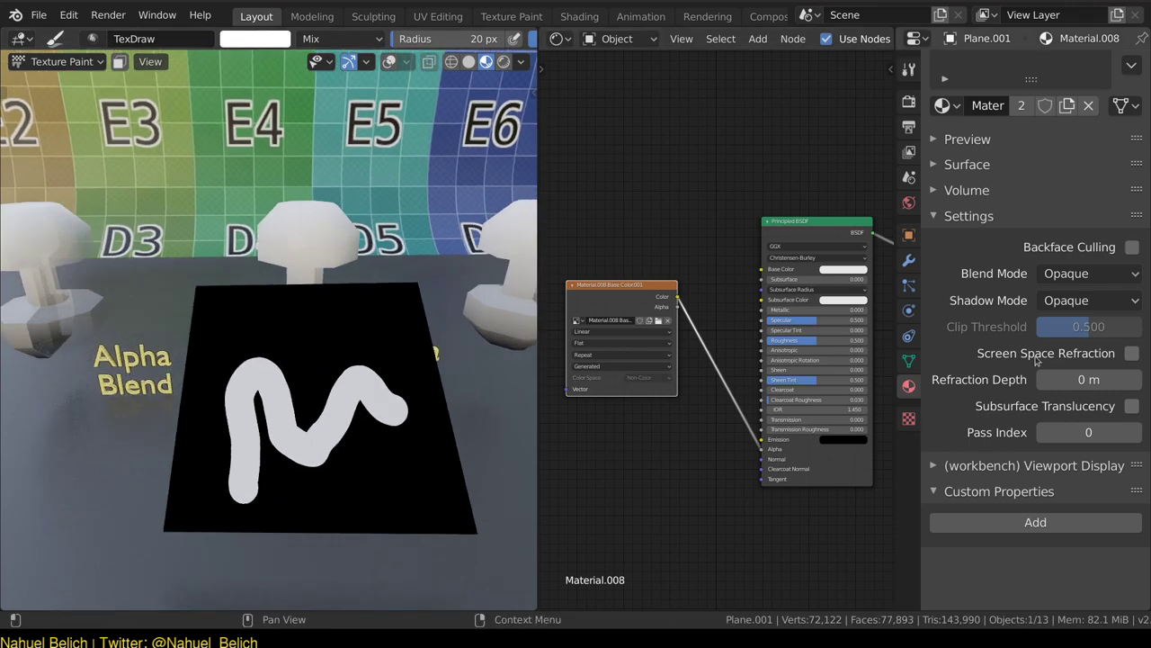
{"action": "left_click", "coordinate": [1088, 273]}
{"action": "key", "text": "ctrl+z"}
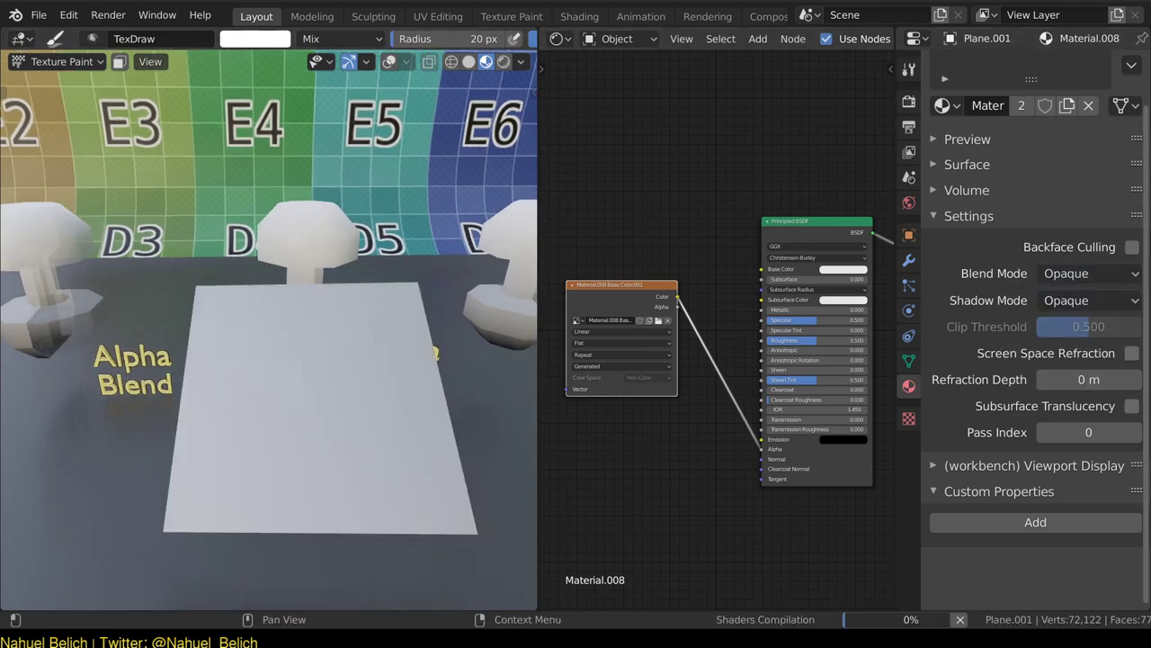
{"action": "left_click", "coordinate": [1088, 273]}
{"action": "left_click", "coordinate": [1071, 324]}
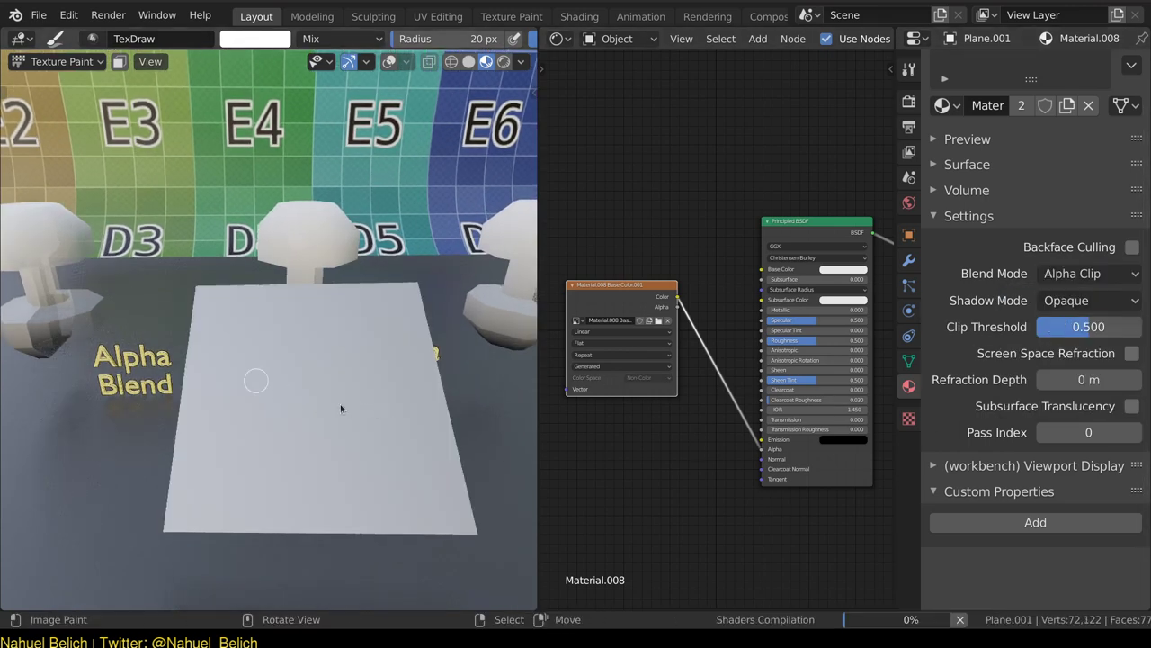
Undo a test stroke, switch to Solid shading, and set brush radius to 10 px.
{"action": "mouse_move", "coordinate": [252, 462]}
{"action": "left_mouse_down"}
{"action": "mouse_move", "coordinate": [270, 387]}
{"action": "mouse_move", "coordinate": [321, 342]}
{"action": "mouse_move", "coordinate": [340, 296]}
{"action": "left_mouse_up"}
{"action": "mouse_move", "coordinate": [340, 297]}
{"action": "middle_mouse_down"}
{"action": "mouse_move", "coordinate": [527, 328]}
{"action": "mouse_move", "coordinate": [378, 341]}
{"action": "mouse_move", "coordinate": [352, 367]}
{"action": "middle_mouse_up"}
{"action": "key", "text": "ctrl+z"}
{"action": "key", "text": "z"}
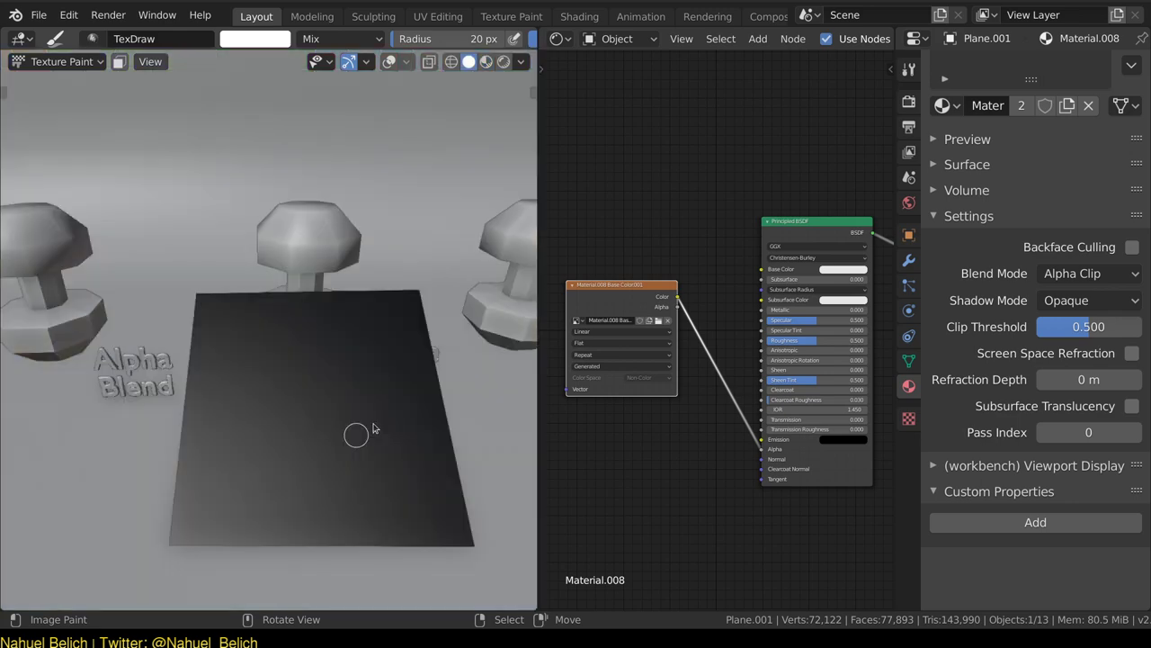
{"action": "key", "text": "f"}
{"action": "left_click", "coordinate": [251, 527]}
Switch to the Line stroke method and paint vertical and horizontal white lines.
{"action": "key", "text": "e"}
{"action": "left_click", "coordinate": [241, 570]}
{"action": "left_click_drag", "start_coordinate": [251, 360], "coordinate": [252, 358]}
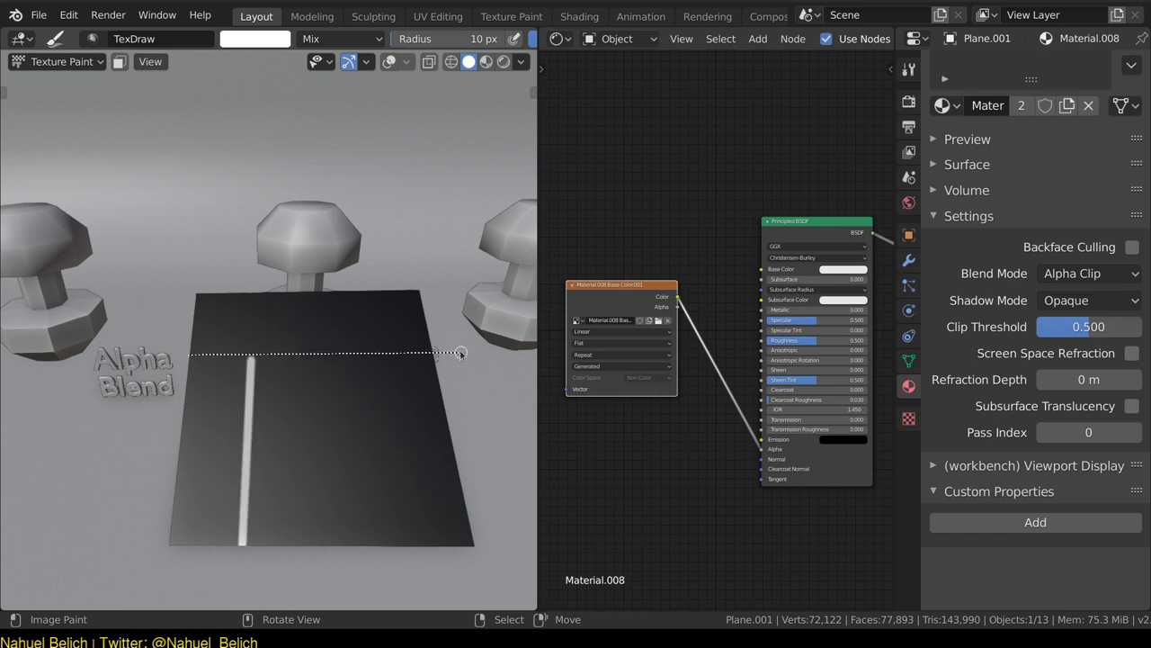
{"action": "left_click_drag", "start_coordinate": [459, 353], "coordinate": [459, 354]}
{"action": "left_click_drag", "start_coordinate": [361, 546], "coordinate": [304, 559]}
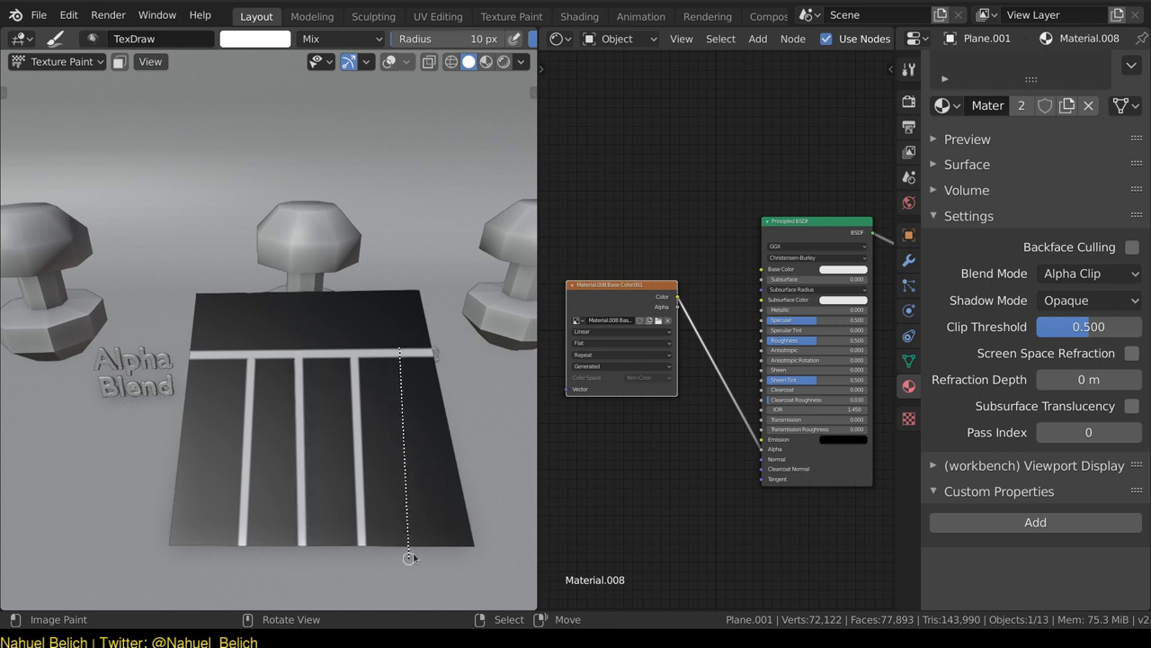
{"action": "left_click_drag", "start_coordinate": [409, 558], "coordinate": [410, 557]}
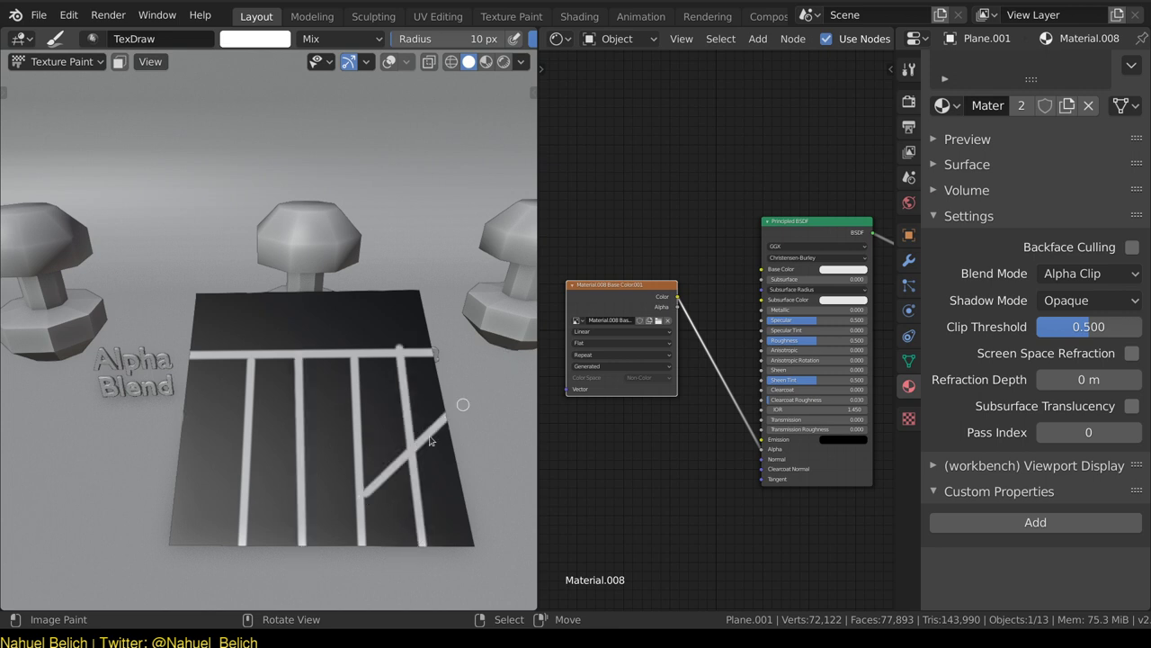
Paint diagonal white lines in both directions to complete the lattice.
{"action": "left_click_drag", "start_coordinate": [243, 550], "coordinate": [441, 392]}
{"action": "left_click_drag", "start_coordinate": [171, 546], "coordinate": [450, 343]}
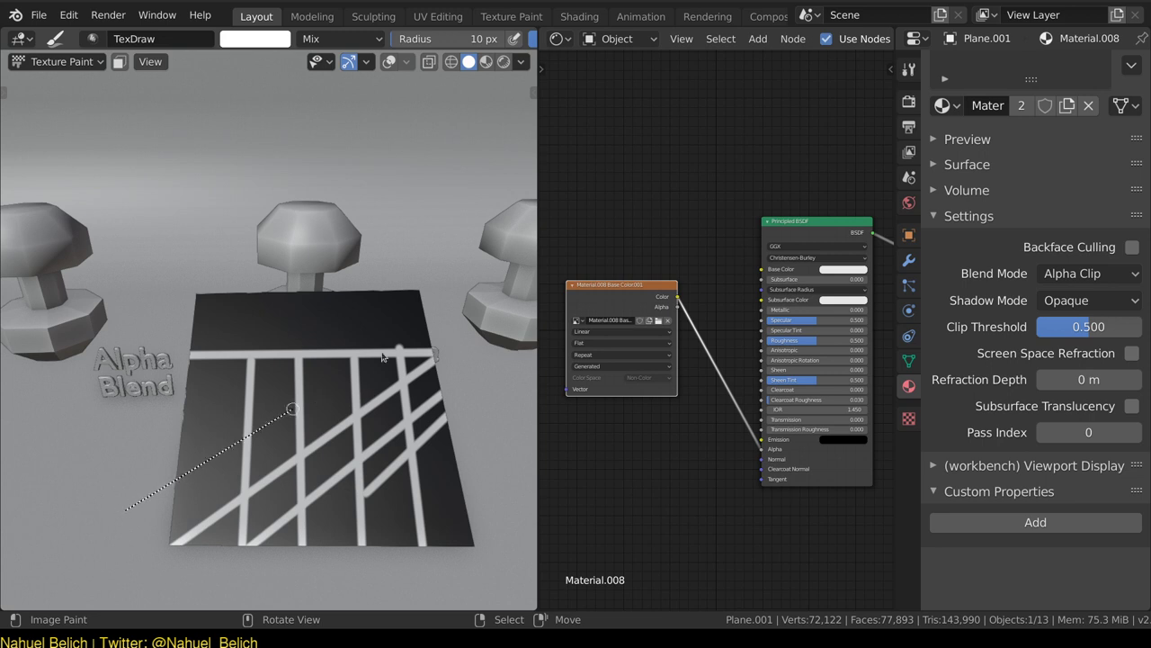
{"action": "left_click_drag", "start_coordinate": [292, 409], "coordinate": [293, 409]}
{"action": "left_click_drag", "start_coordinate": [430, 330], "coordinate": [180, 432]}
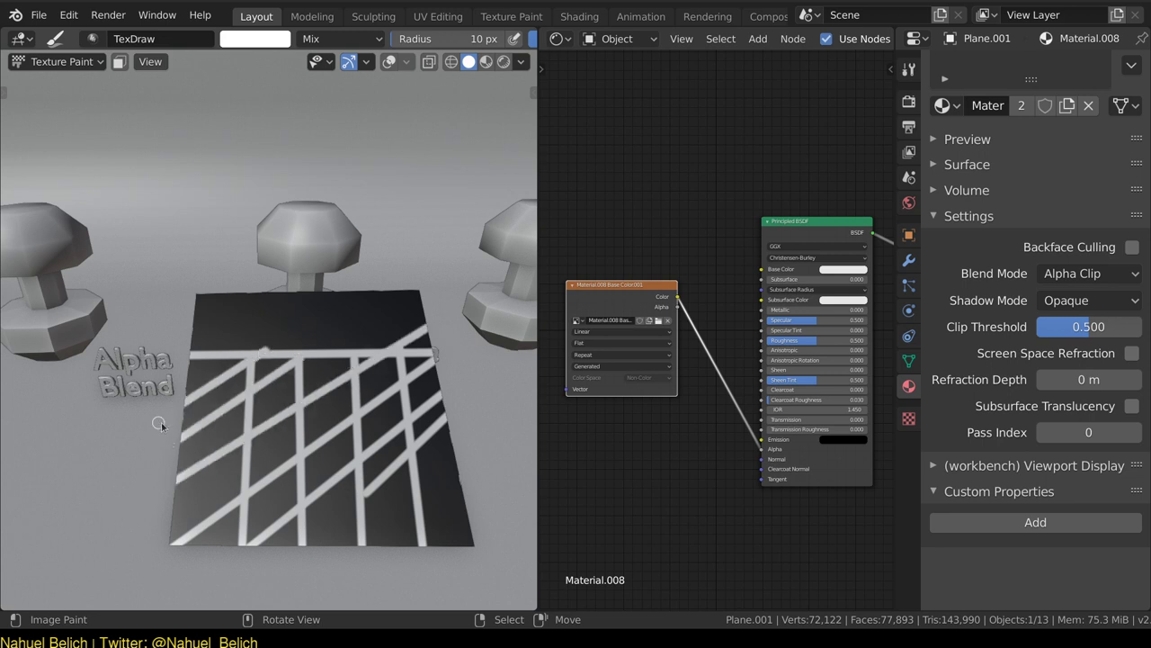
{"action": "mouse_move", "coordinate": [142, 363]}
{"action": "left_mouse_down"}
{"action": "mouse_move", "coordinate": [324, 544]}
{"action": "mouse_move", "coordinate": [405, 578]}
{"action": "left_mouse_up"}
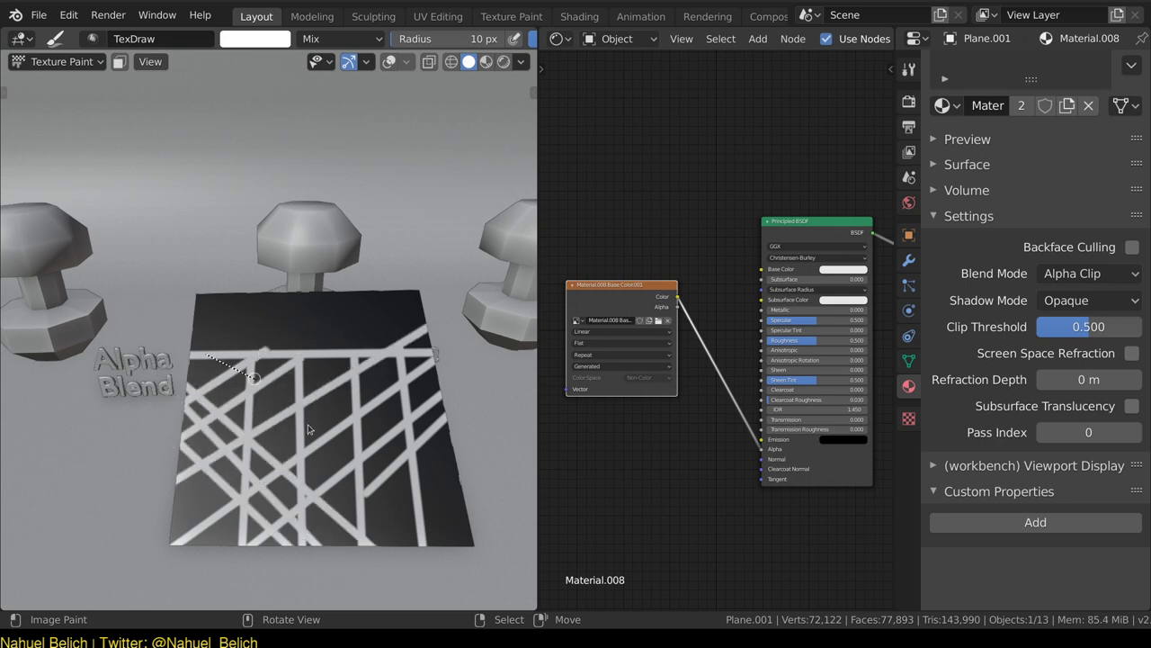
{"action": "left_click_drag", "start_coordinate": [308, 430], "coordinate": [450, 557]}
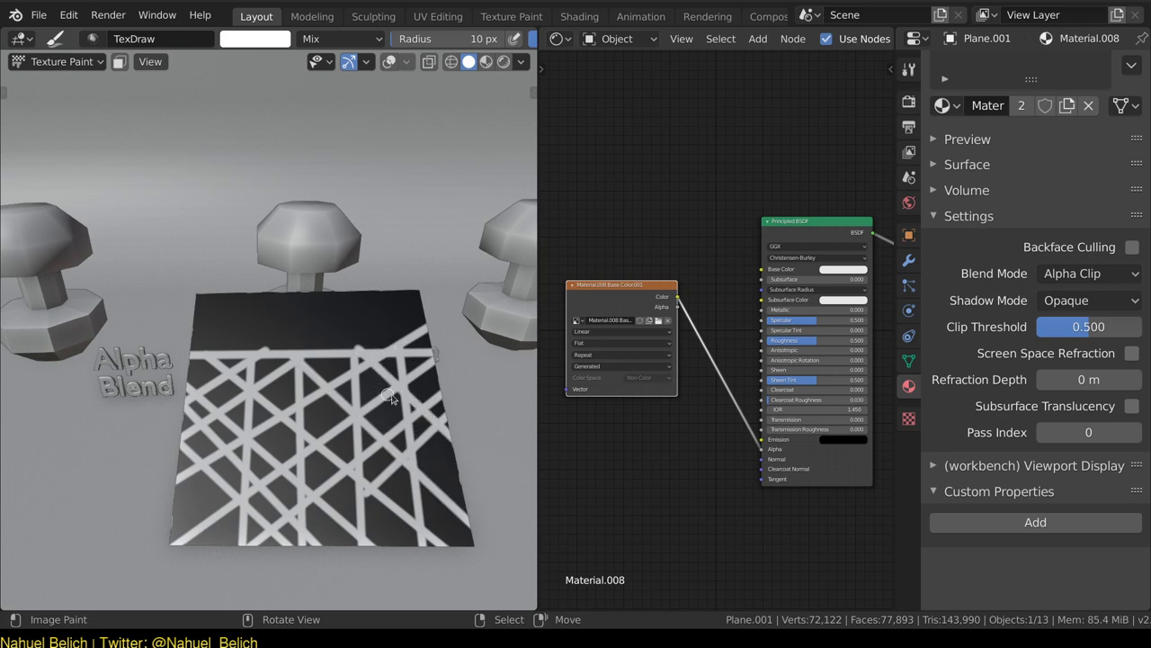
Switch to Rendered shading and return to Object Mode.
{"action": "key", "text": "z"}
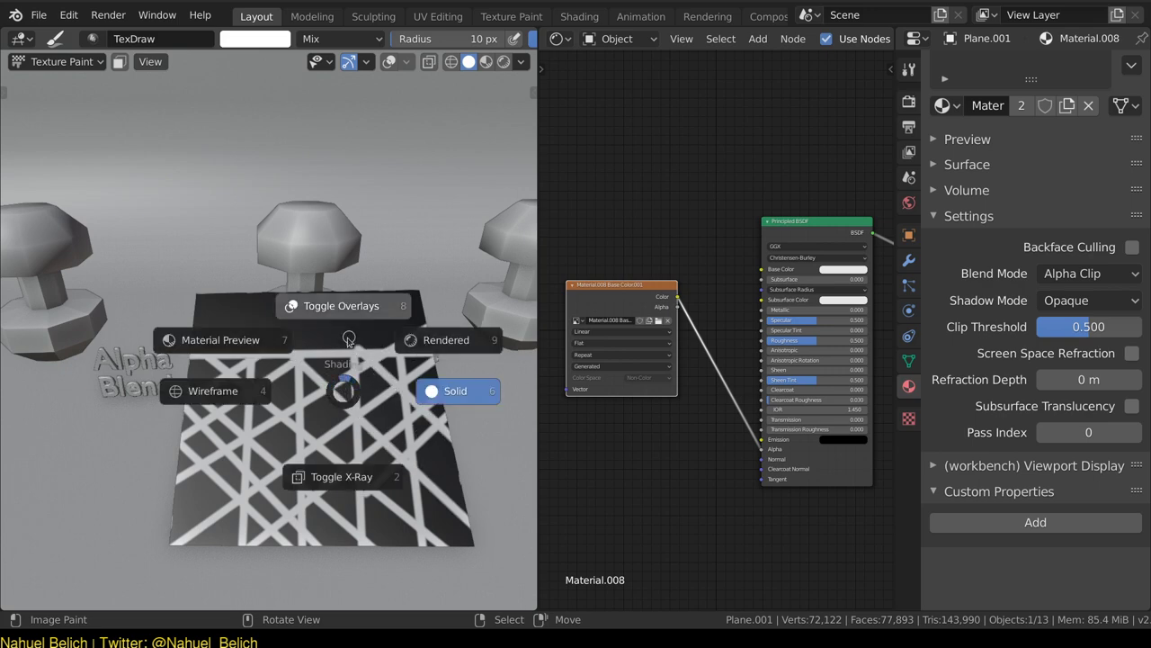
{"action": "left_click", "coordinate": [422, 339]}
{"action": "key", "text": "ctrl+Tab"}
Orbit and zoom to an angled view of the mushrooms and painted plane.
{"action": "mouse_move", "coordinate": [270, 405]}
{"action": "middle_mouse_down"}
{"action": "mouse_move", "coordinate": [313, 416]}
{"action": "mouse_move", "coordinate": [419, 322]}
{"action": "middle_mouse_up"}
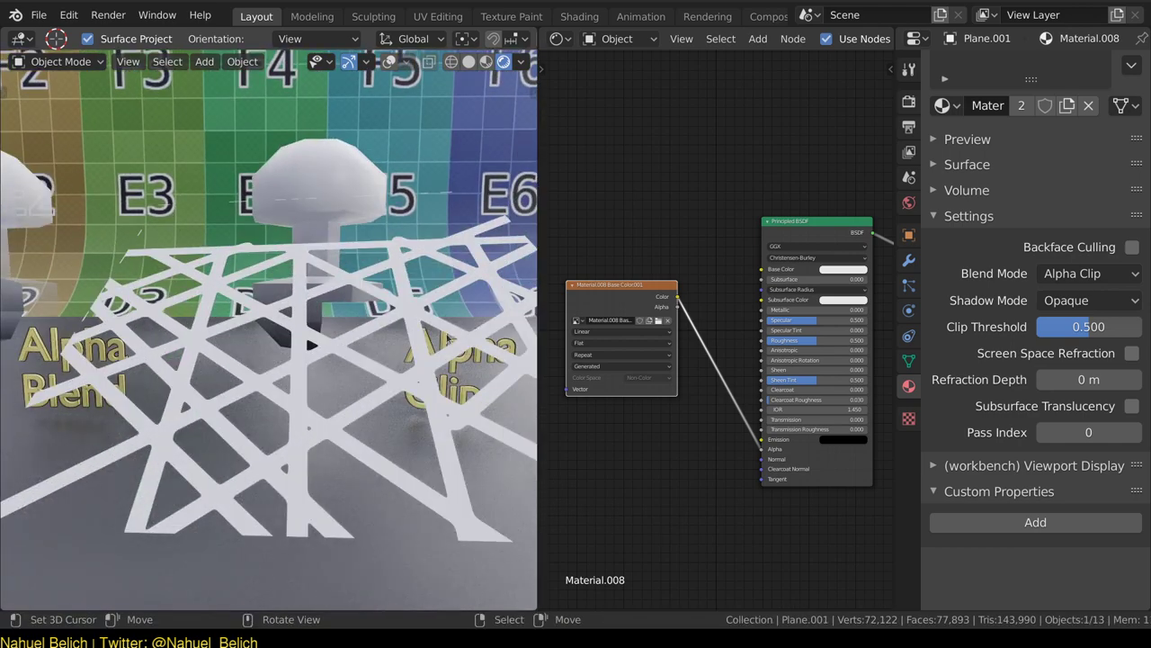
{"action": "scroll", "coordinate": [356, 358], "scroll_direction": "down", "scroll_amount": 5}
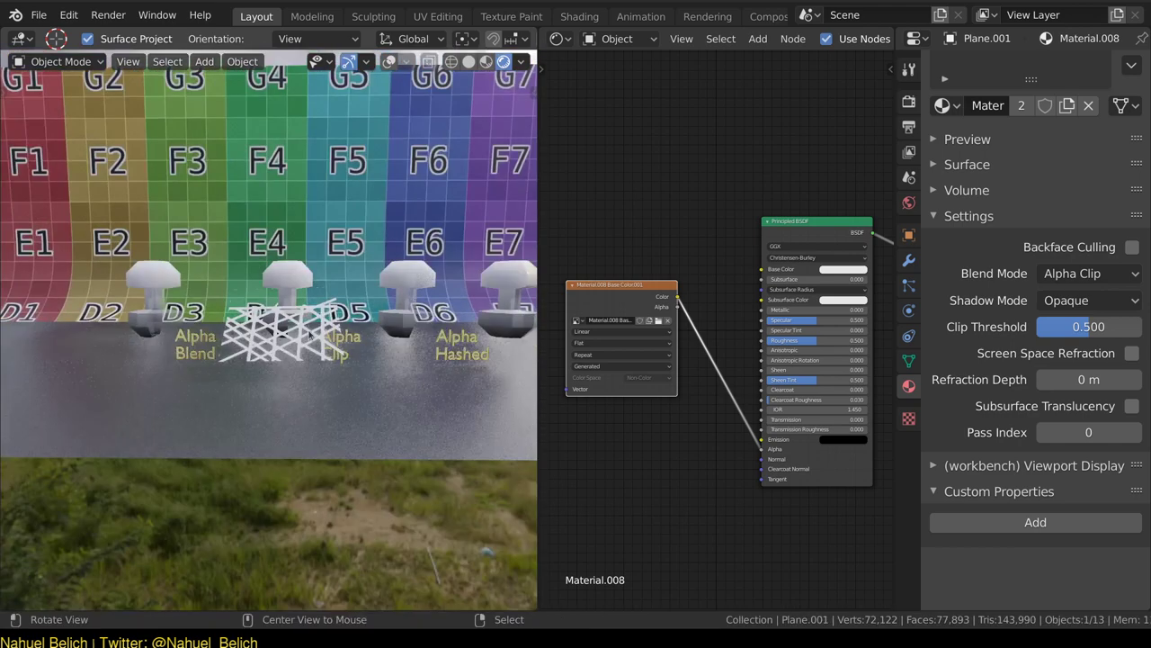
{"action": "key", "text": "r"}
{"action": "key", "text": "r"}
{"action": "key", "text": "Escape"}
{"action": "scroll", "coordinate": [315, 396], "scroll_direction": "down", "scroll_amount": 3}
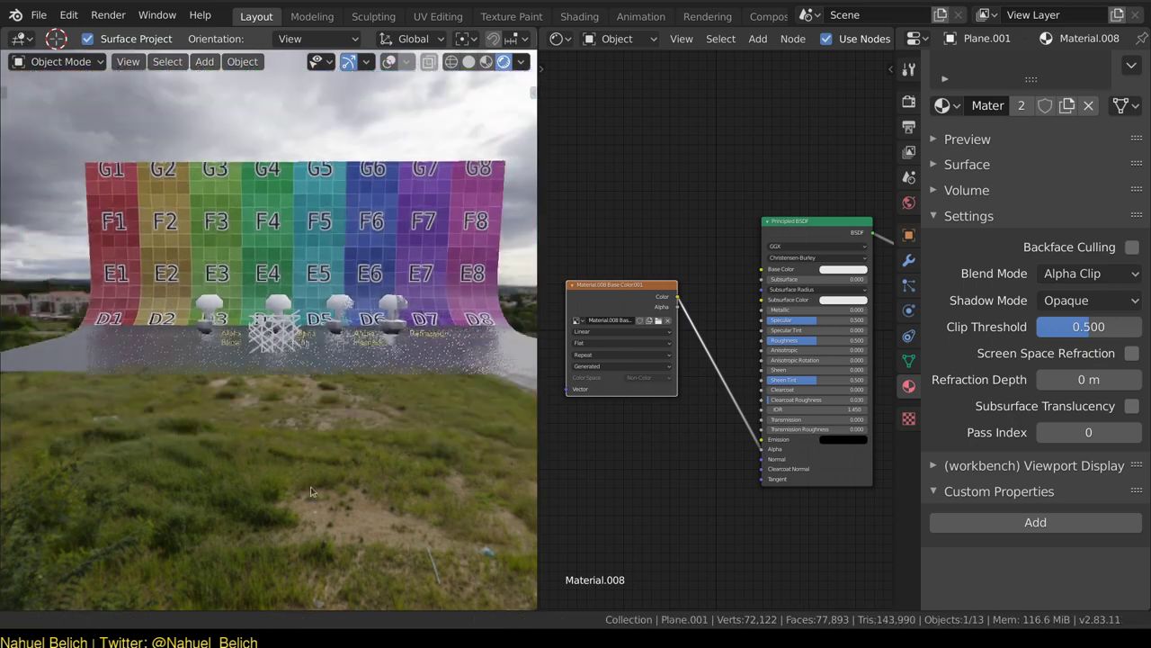
{"action": "mouse_move", "coordinate": [315, 396]}
{"action": "middle_mouse_down"}
{"action": "mouse_move", "coordinate": [409, 393]}
{"action": "mouse_move", "coordinate": [300, 330]}
{"action": "mouse_move", "coordinate": [355, 330]}
{"action": "middle_mouse_up"}
{"action": "scroll", "coordinate": [408, 394], "scroll_direction": "up", "scroll_amount": 4}
{"action": "scroll", "coordinate": [408, 393], "scroll_direction": "up", "scroll_amount": 3}
{"action": "middle_click_drag", "start_coordinate": [403, 262], "coordinate": [350, 384]}
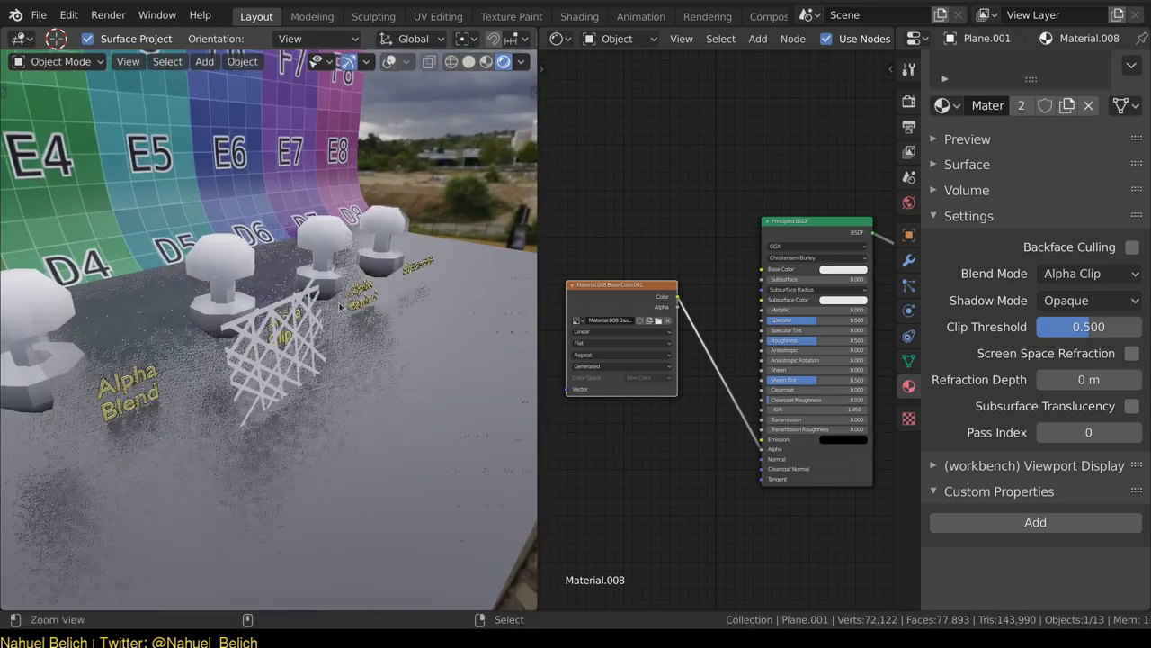
Check viewport lighting options and delete a speaker added by mistake.
{"action": "key", "text": "shift+a"}
{"action": "left_click", "coordinate": [522, 63]}
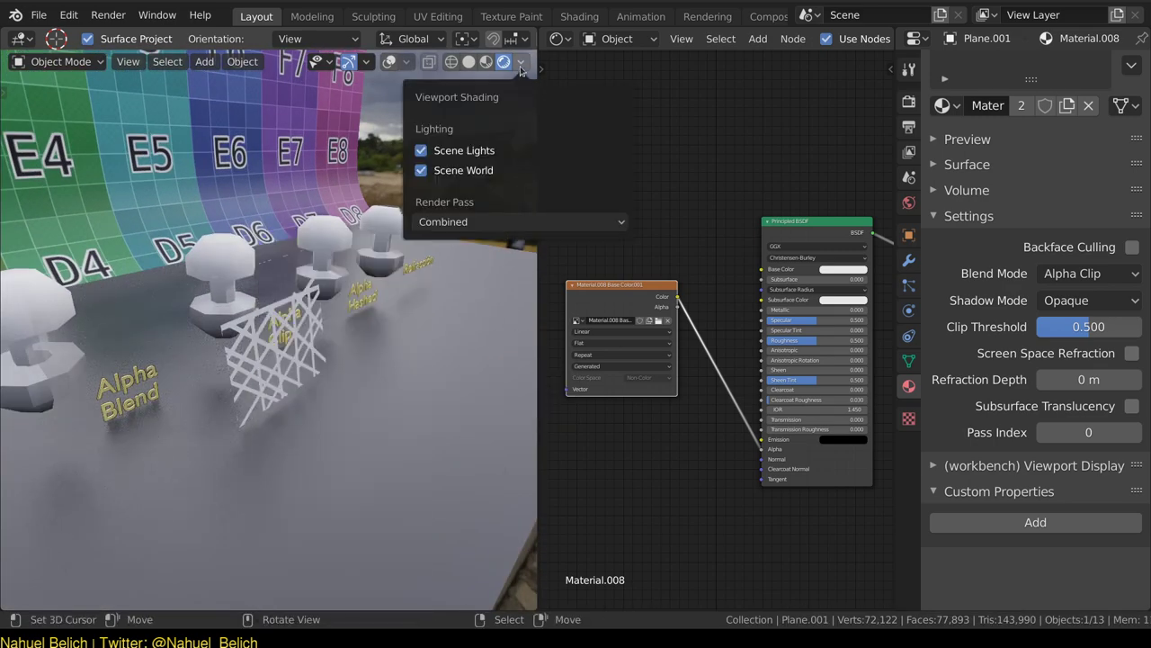
{"action": "key", "text": "shift+a"}
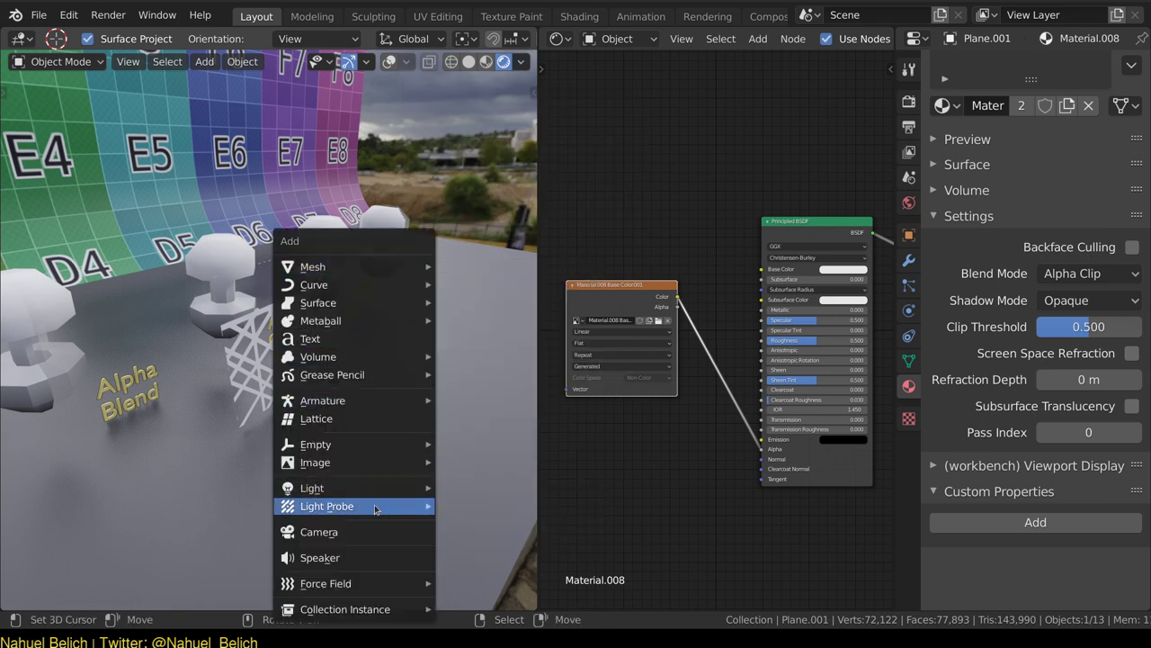
{"action": "left_click", "coordinate": [366, 559]}
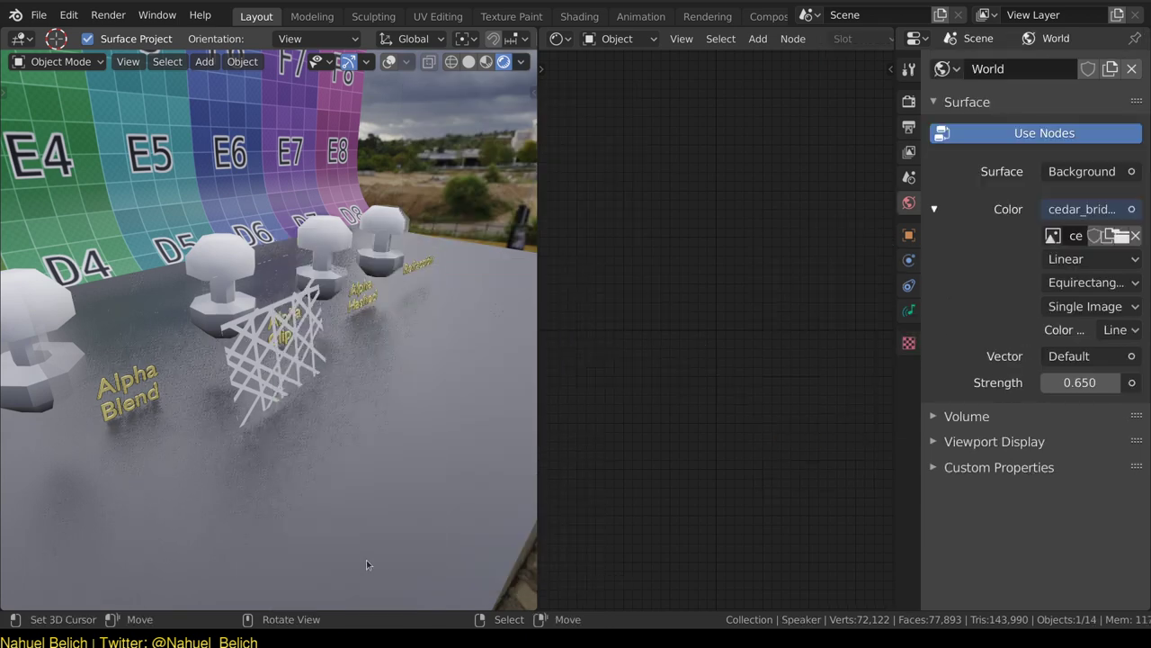
{"action": "key", "text": "x"}
{"action": "left_click", "coordinate": [372, 472]}
Add a Spot light and raise it above the mushroom table.
{"action": "key", "text": "shift+a"}
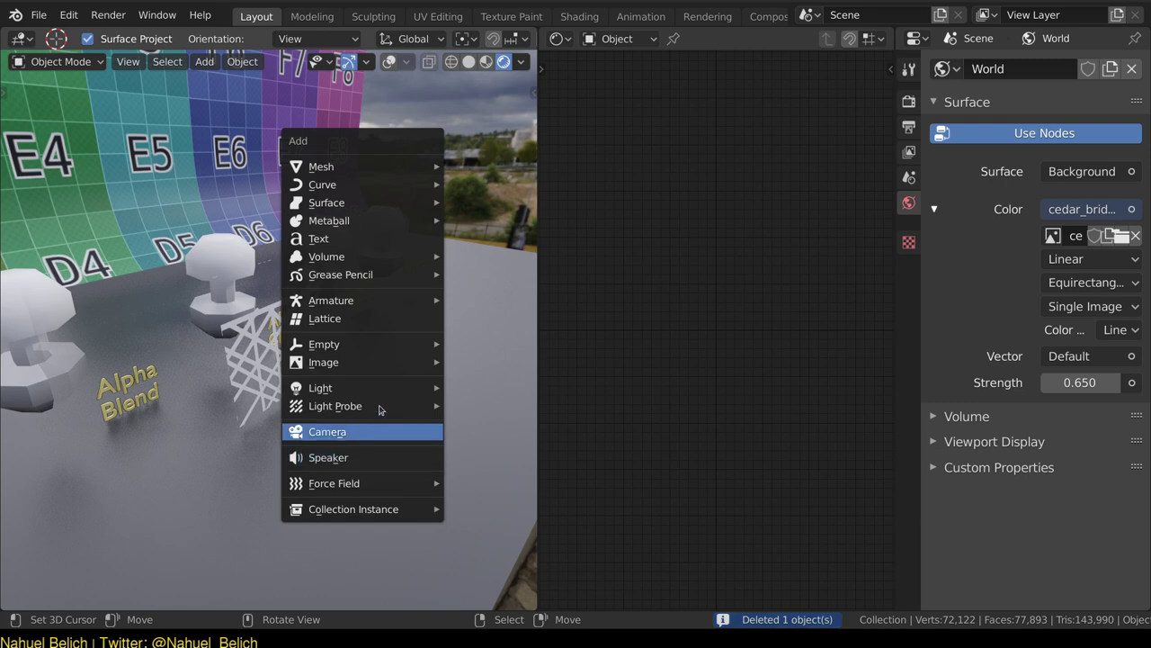
{"action": "left_click", "coordinate": [487, 428]}
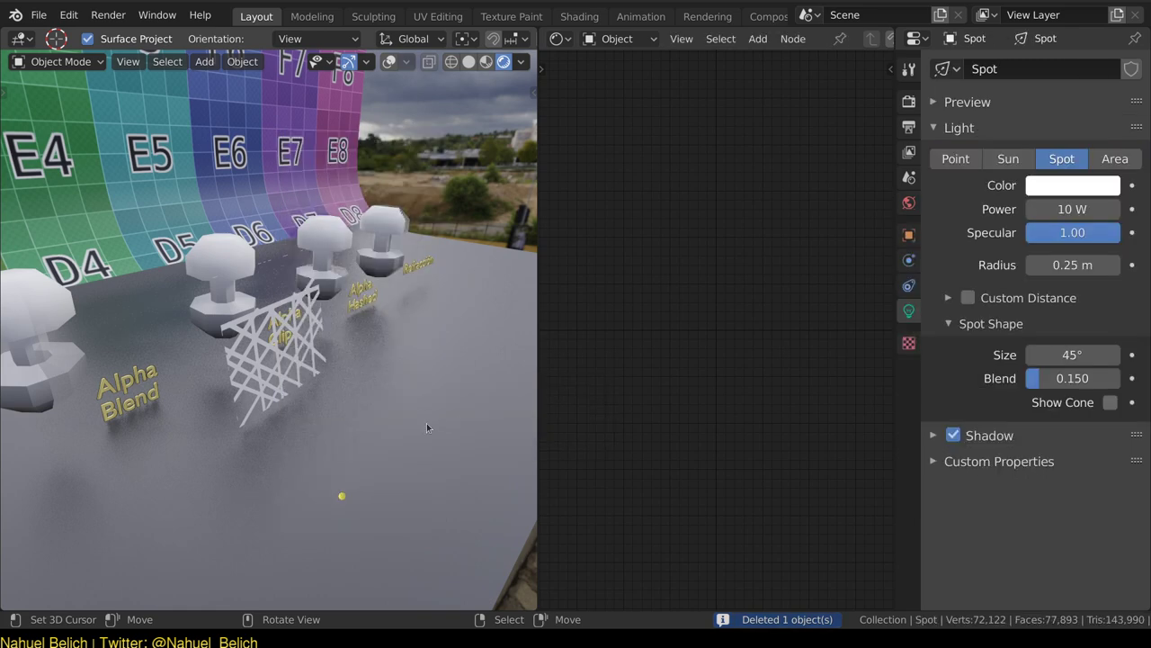
{"action": "key", "text": "g"}
{"action": "left_click", "coordinate": [392, 359]}
{"action": "key", "text": "g"}
{"action": "key", "text": "z"}
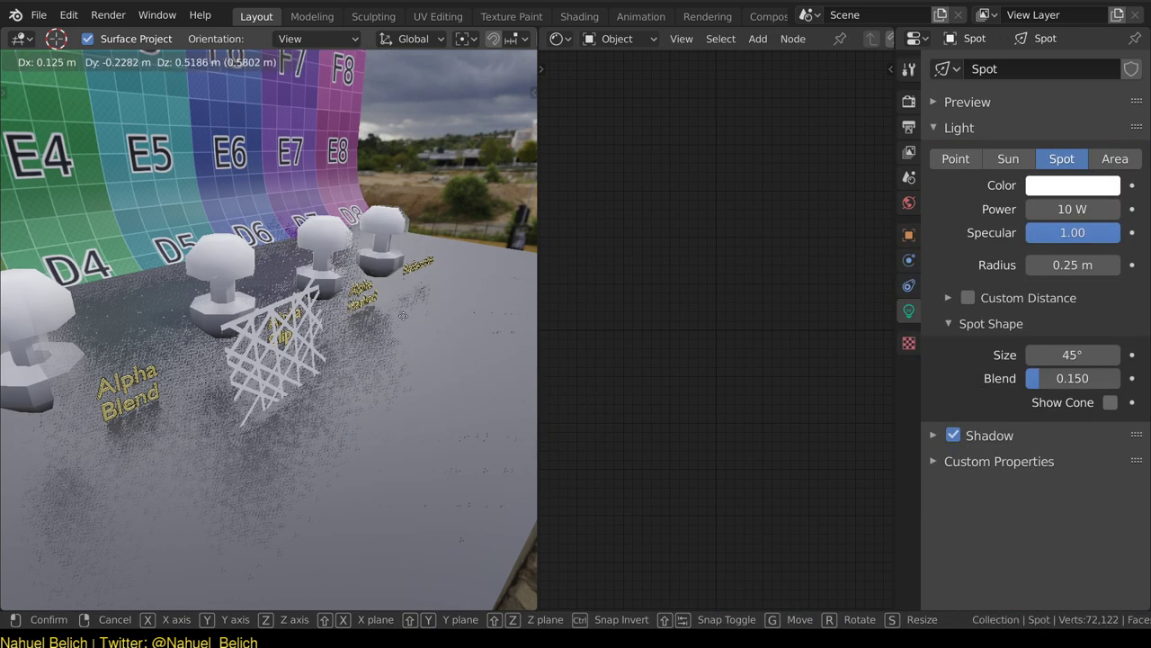
{"action": "left_click", "coordinate": [392, 324]}
{"action": "type", "text": "25"}
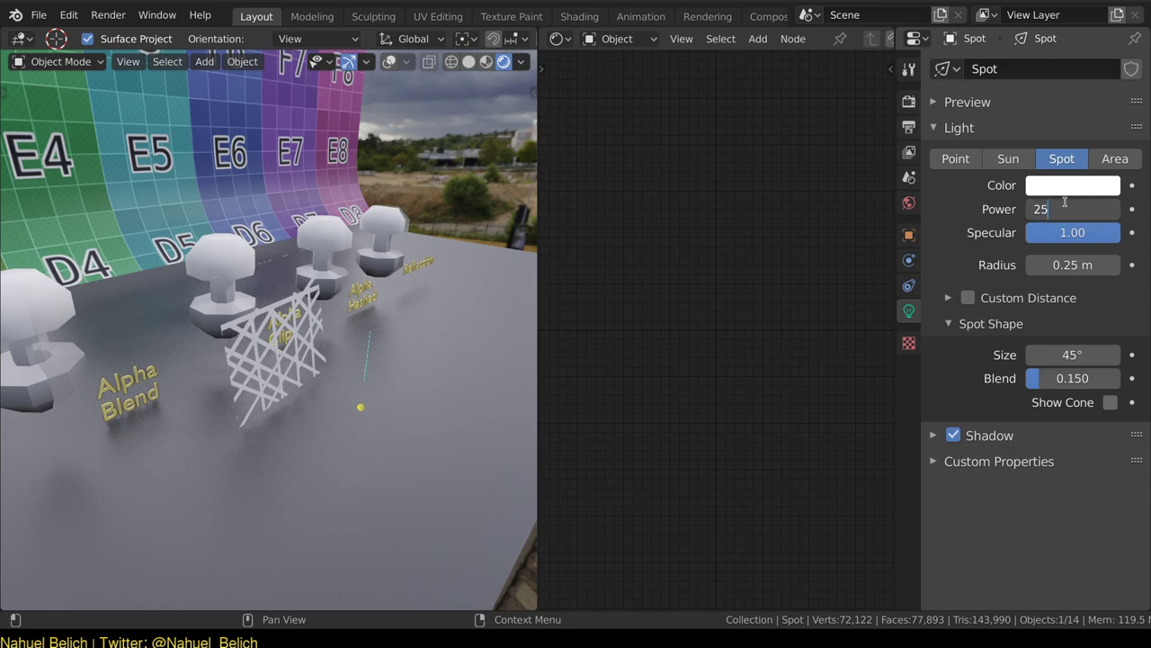
Set the spot light's power to 250 W and reposition it.
{"action": "type", "text": "0"}
{"action": "key", "text": "Return"}
{"action": "key", "text": "ctrl+KP_0"}
{"action": "key", "text": "g"}
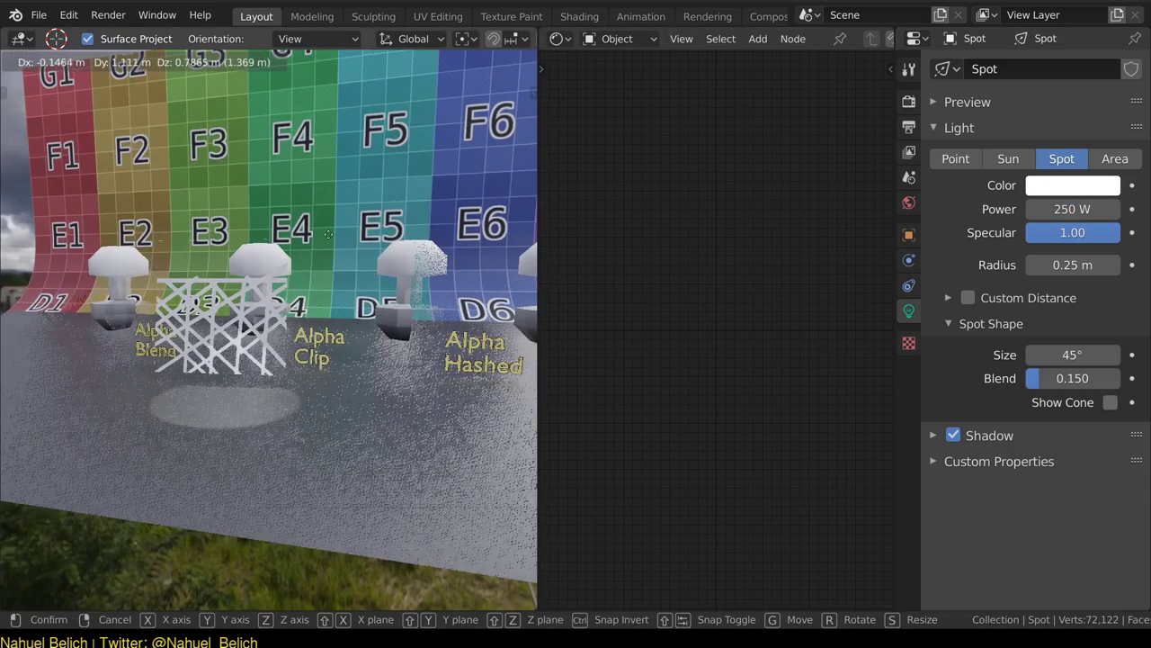
{"action": "left_click", "coordinate": [328, 234]}
{"action": "mouse_move", "coordinate": [329, 234]}
{"action": "middle_mouse_down"}
{"action": "mouse_move", "coordinate": [387, 342]}
{"action": "mouse_move", "coordinate": [365, 331]}
{"action": "mouse_move", "coordinate": [356, 305]}
{"action": "mouse_move", "coordinate": [424, 372]}
{"action": "mouse_move", "coordinate": [435, 365]}
{"action": "mouse_move", "coordinate": [345, 326]}
{"action": "mouse_move", "coordinate": [396, 321]}
{"action": "middle_mouse_up"}
Rotate the spot light to aim down at the table, then select the net plane.
{"action": "key", "text": "r"}
{"action": "left_click", "coordinate": [408, 318]}
{"action": "key", "text": "g"}
{"action": "left_click", "coordinate": [390, 361]}
{"action": "left_click", "coordinate": [357, 306]}
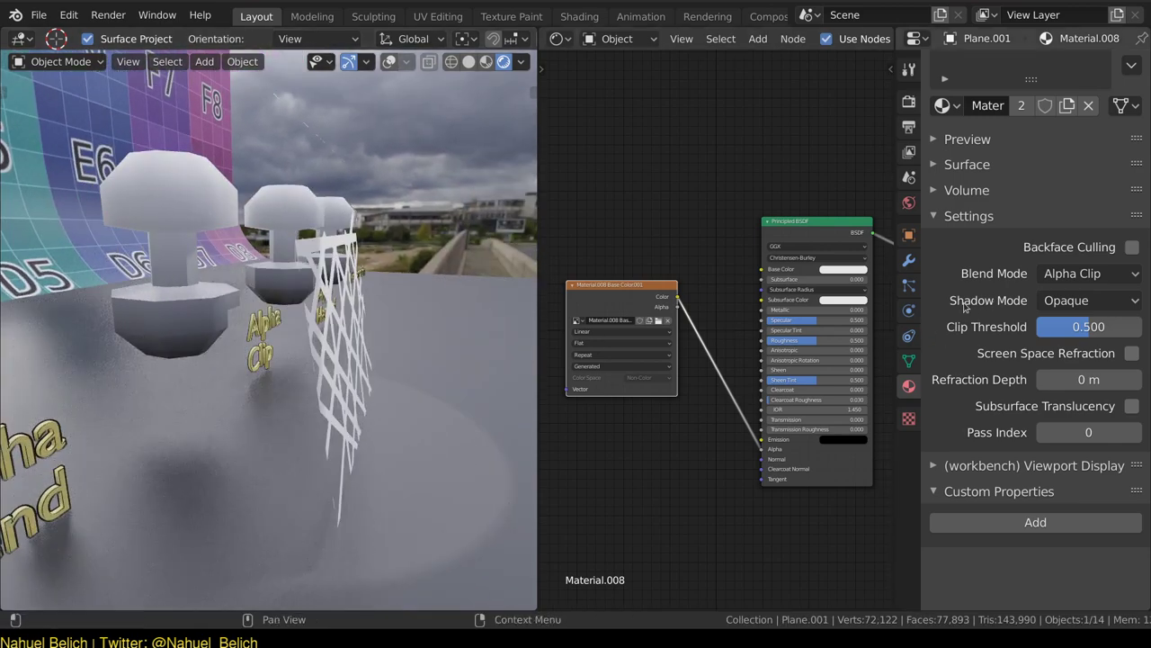
Set the net plane's Shadow Mode to Alpha Clip and orbit to inspect its lattice shadow.
{"action": "left_click", "coordinate": [1006, 309]}
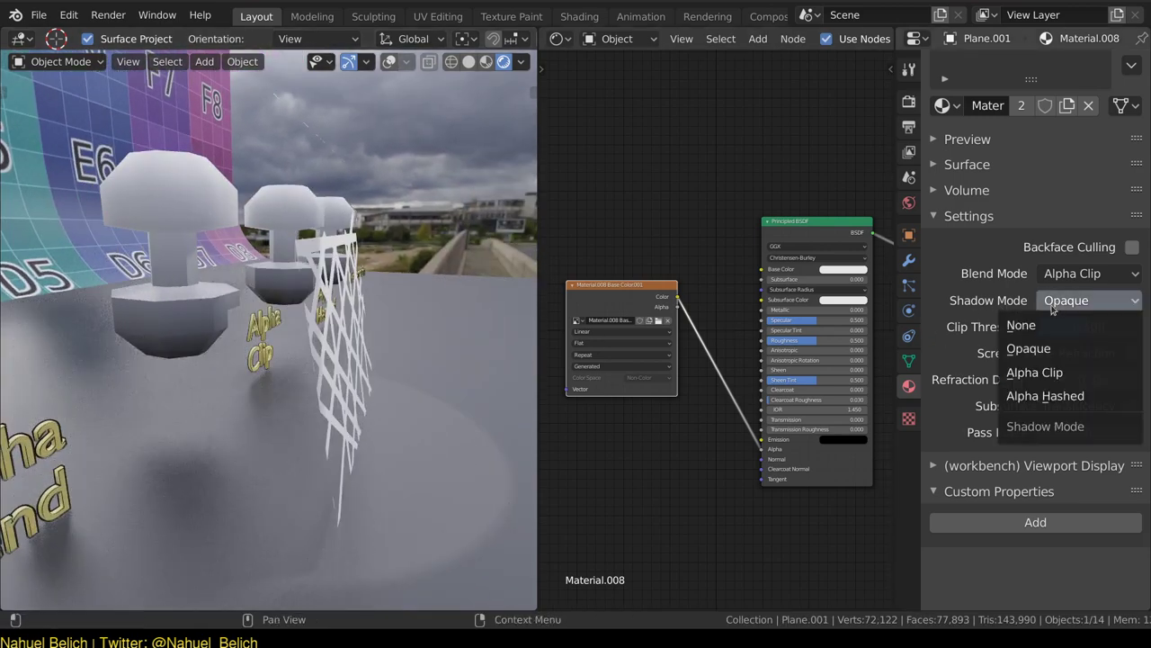
{"action": "left_click", "coordinate": [1045, 378]}
{"action": "mouse_move", "coordinate": [359, 387]}
{"action": "middle_mouse_down"}
{"action": "mouse_move", "coordinate": [368, 461]}
{"action": "mouse_move", "coordinate": [370, 321]}
{"action": "mouse_move", "coordinate": [377, 342]}
{"action": "mouse_move", "coordinate": [368, 353]}
{"action": "middle_mouse_up"}
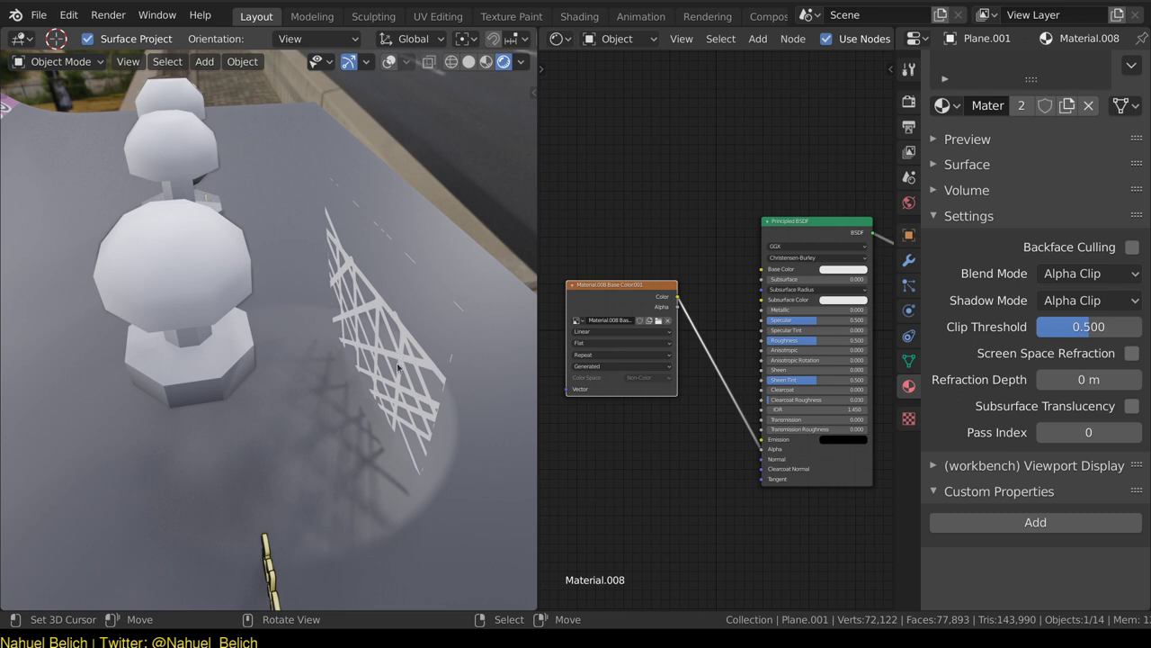
{"action": "middle_click_drag", "start_coordinate": [397, 366], "coordinate": [426, 376]}
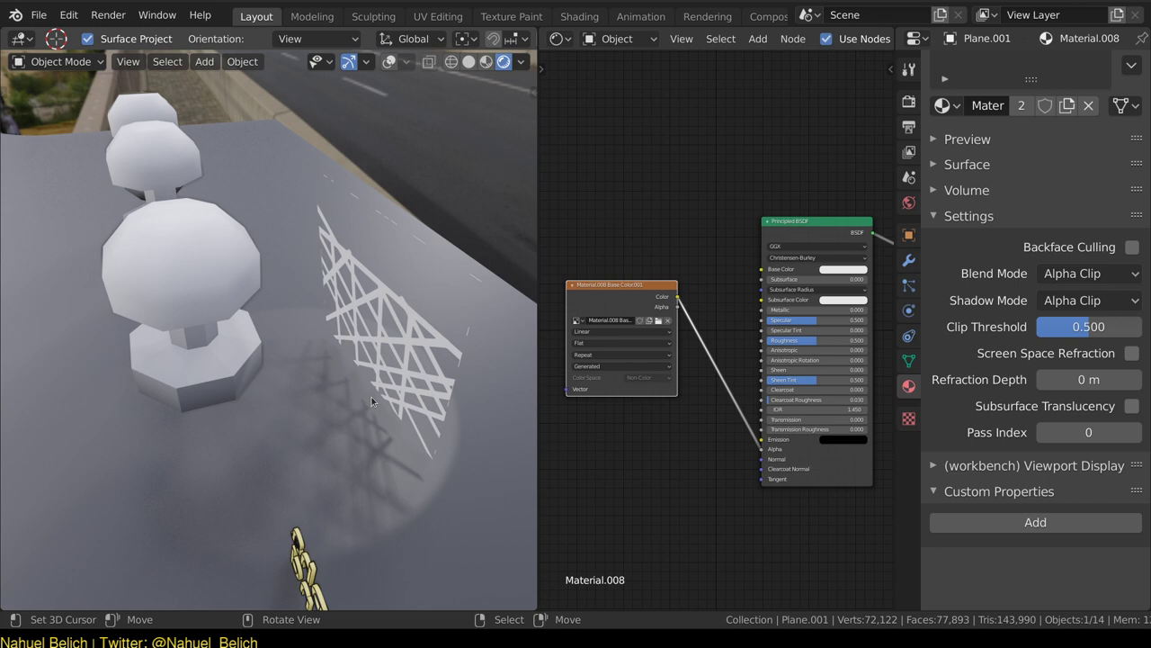
{"action": "mouse_move", "coordinate": [372, 396]}
{"action": "middle_mouse_down"}
{"action": "mouse_move", "coordinate": [402, 355]}
{"action": "mouse_move", "coordinate": [407, 376]}
{"action": "middle_mouse_up"}
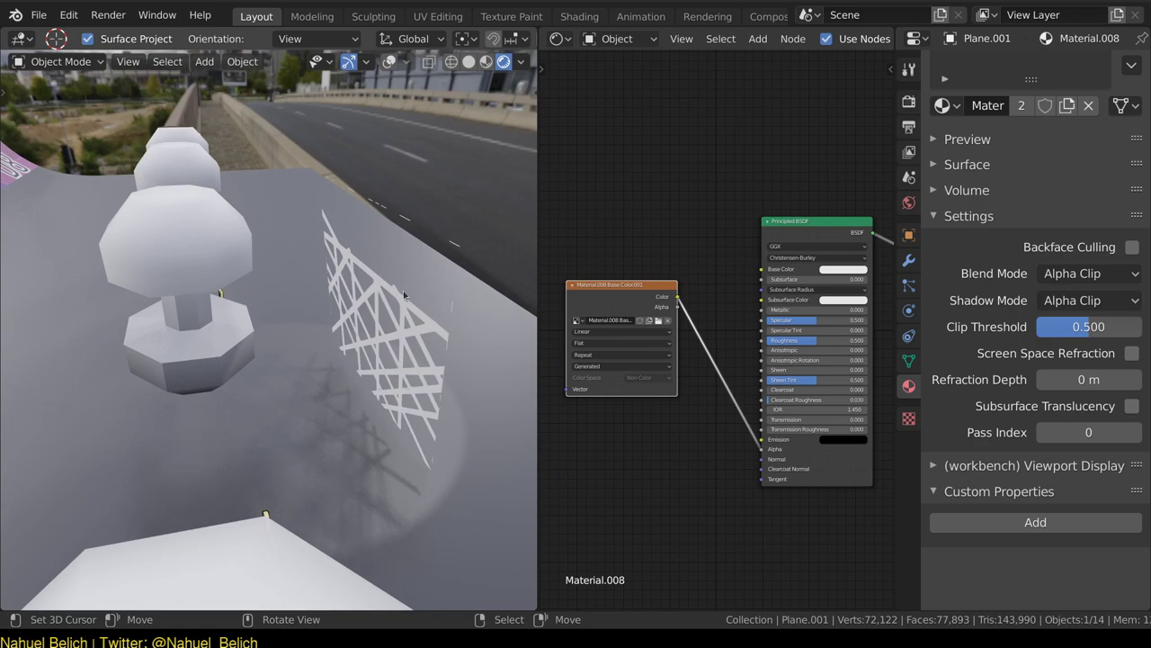
{"action": "middle_click_drag", "start_coordinate": [410, 388], "coordinate": [401, 300]}
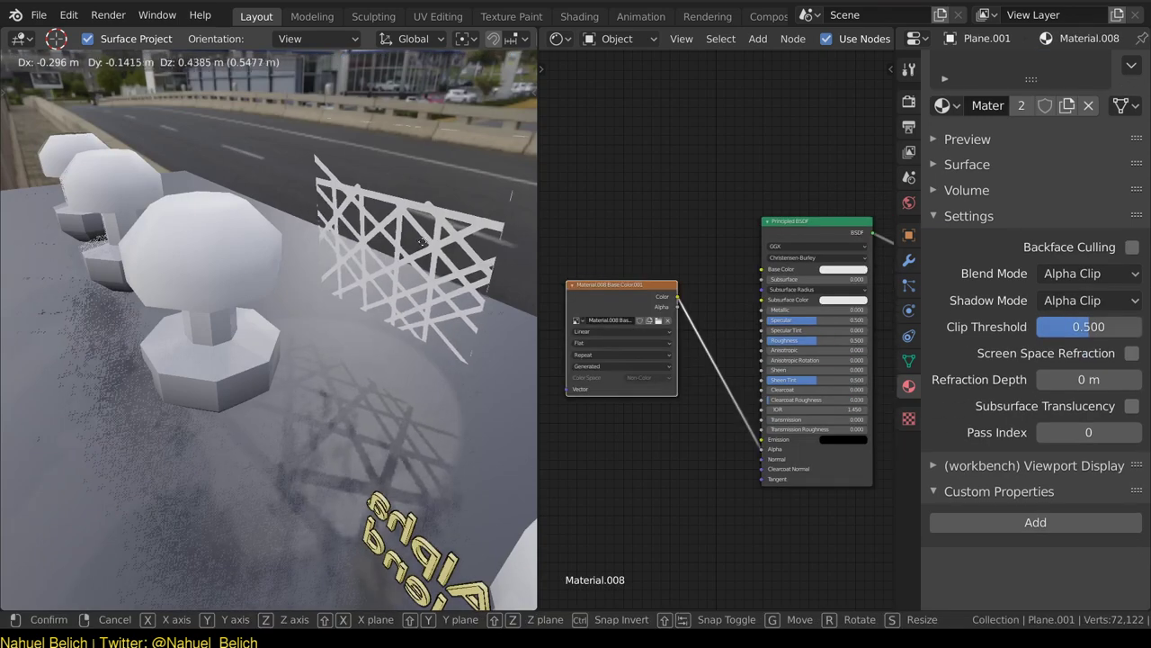
Delete the net plane and set the Alpha Clip mushroom's Clip Threshold to 0.473.
{"action": "key", "text": "x"}
{"action": "left_click", "coordinate": [420, 238]}
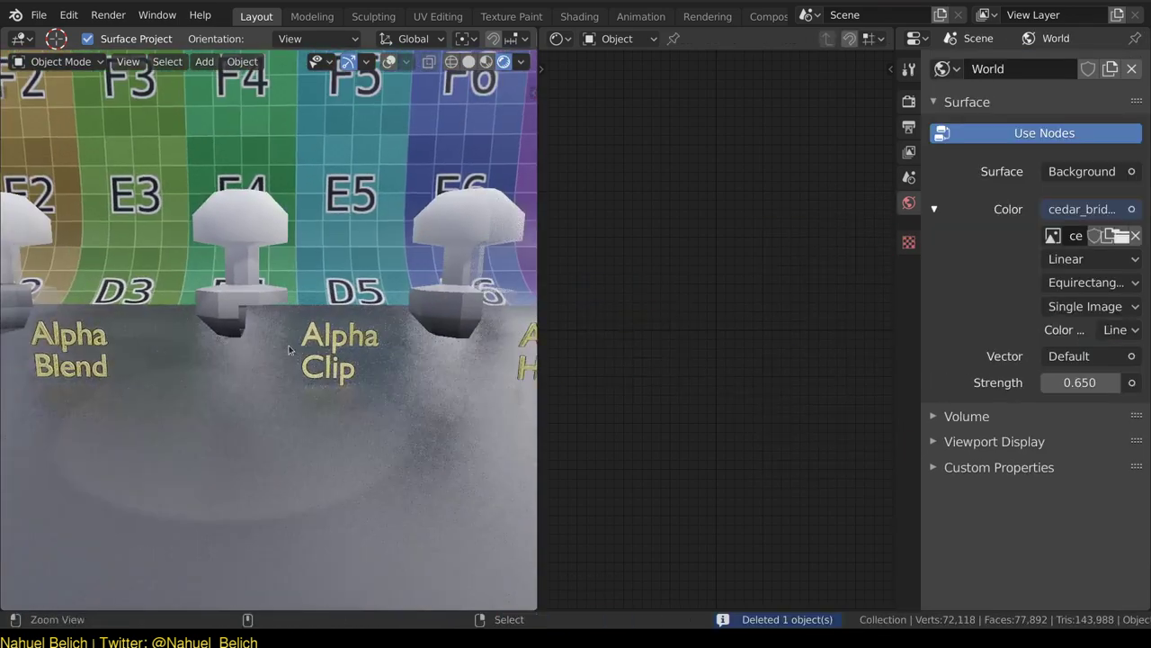
{"action": "left_click", "coordinate": [280, 386]}
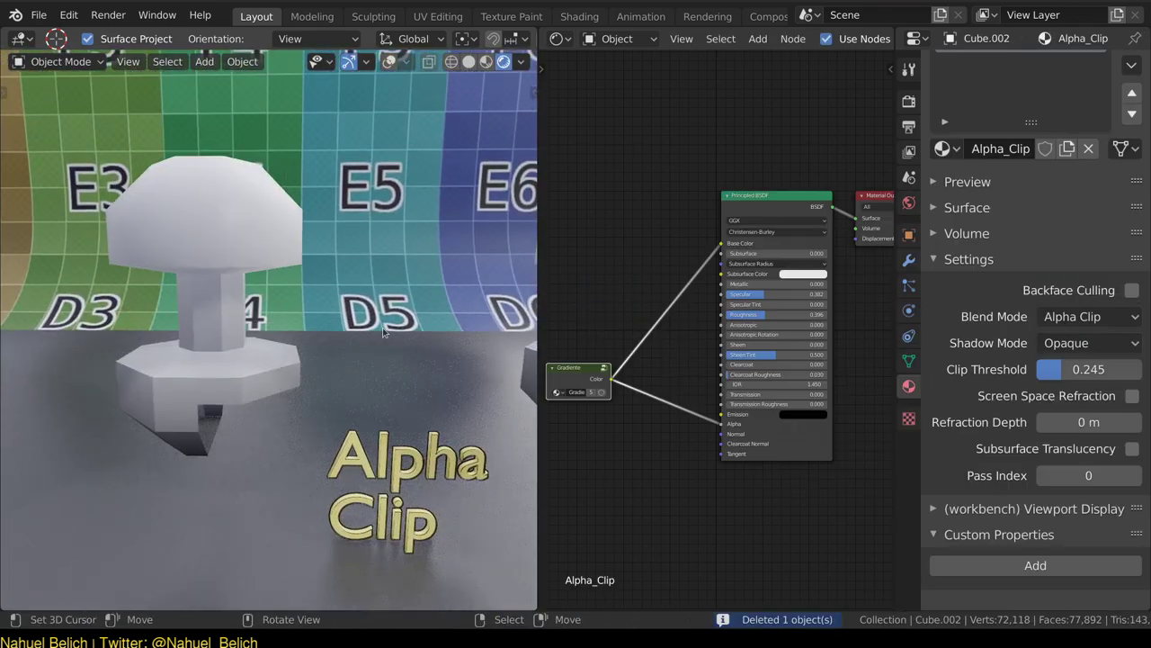
{"action": "left_click_drag", "start_coordinate": [1087, 382], "coordinate": [1122, 378]}
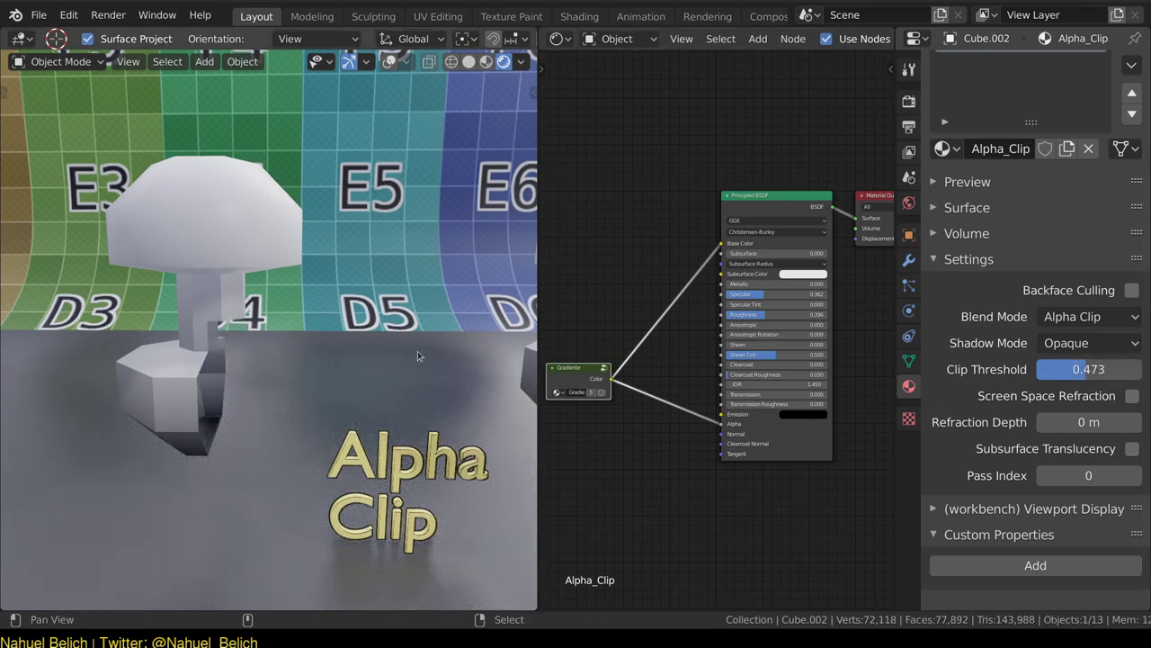
Inspect the Alpha Clip and Alpha Hashed mushrooms up close, then open Render Properties.
{"action": "mouse_move", "coordinate": [425, 358]}
{"action": "middle_mouse_down"}
{"action": "mouse_move", "coordinate": [407, 349]}
{"action": "mouse_move", "coordinate": [378, 362]}
{"action": "mouse_move", "coordinate": [331, 328]}
{"action": "middle_mouse_up"}
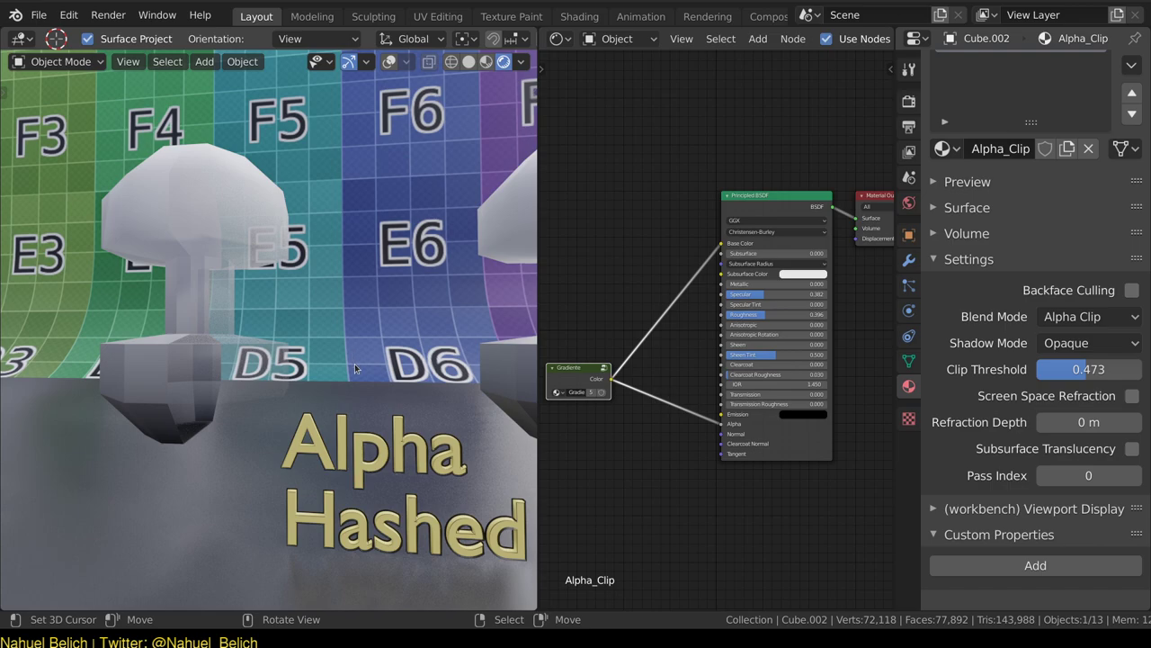
{"action": "mouse_move", "coordinate": [317, 228]}
{"action": "middle_mouse_down"}
{"action": "mouse_move", "coordinate": [346, 290]}
{"action": "mouse_move", "coordinate": [213, 324]}
{"action": "middle_mouse_up"}
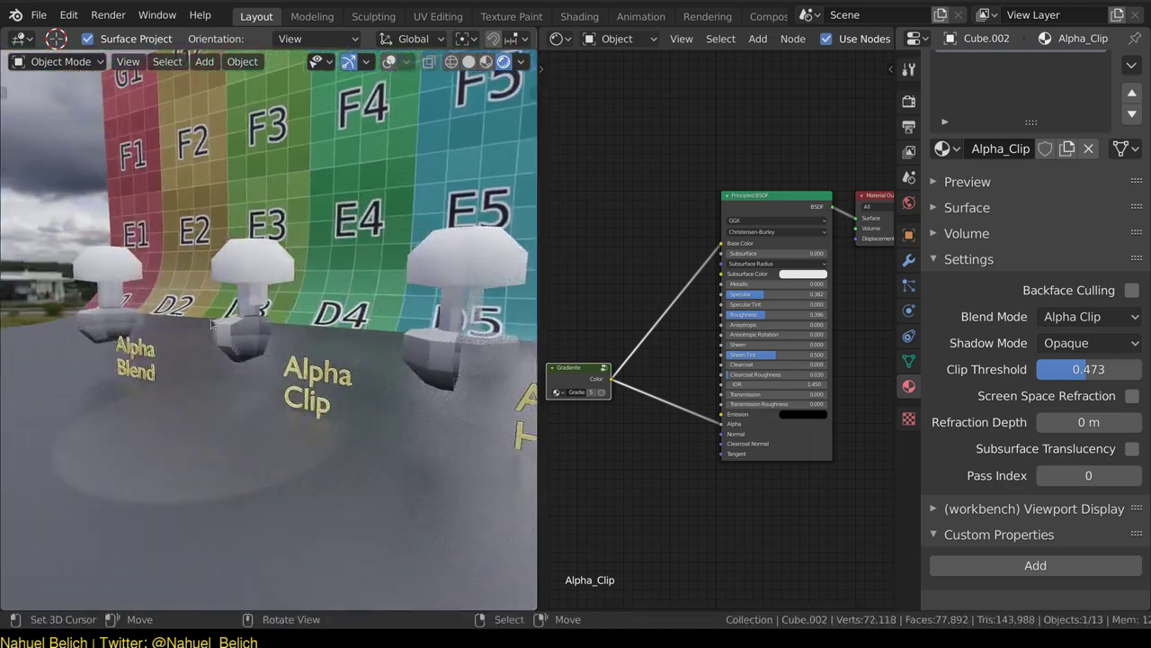
{"action": "mouse_move", "coordinate": [155, 364]}
{"action": "middle_mouse_down"}
{"action": "mouse_move", "coordinate": [279, 267]}
{"action": "mouse_move", "coordinate": [405, 398]}
{"action": "middle_mouse_up"}
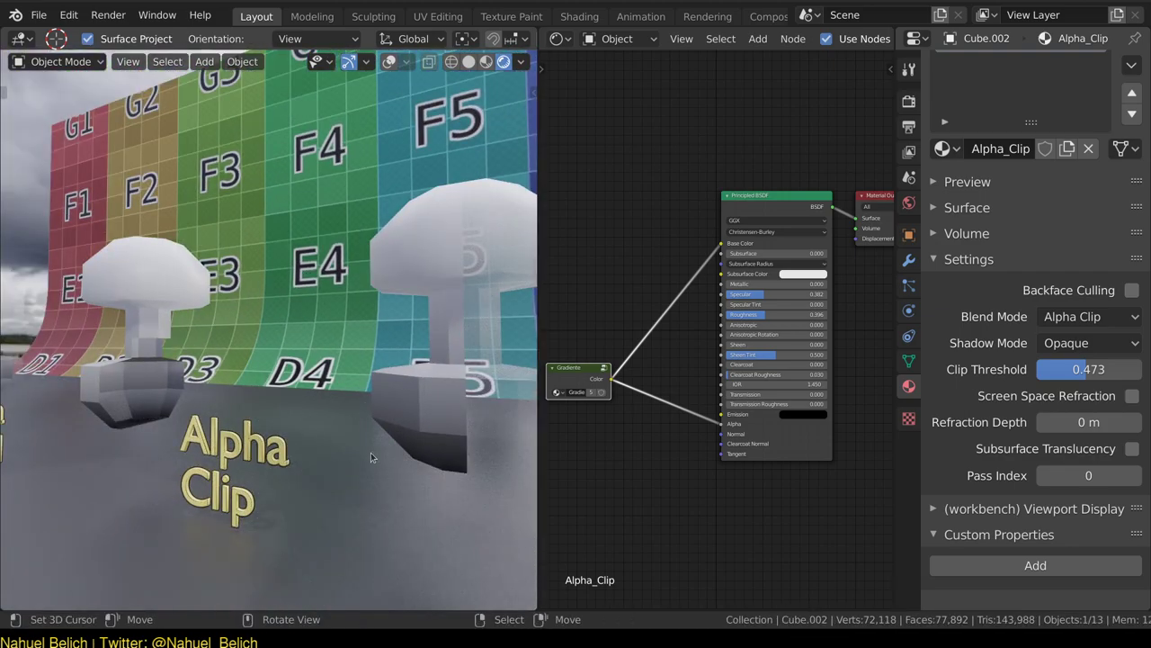
{"action": "middle_click_drag", "start_coordinate": [479, 309], "coordinate": [313, 281], "text": "shift"}
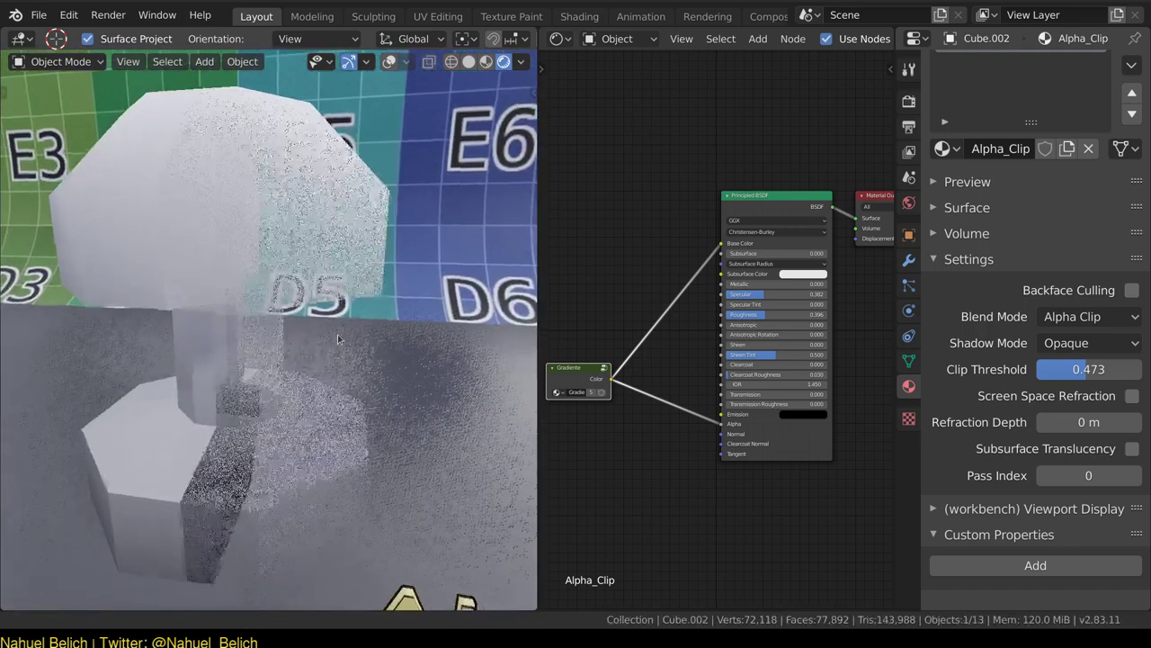
{"action": "middle_click_drag", "start_coordinate": [313, 282], "coordinate": [385, 272]}
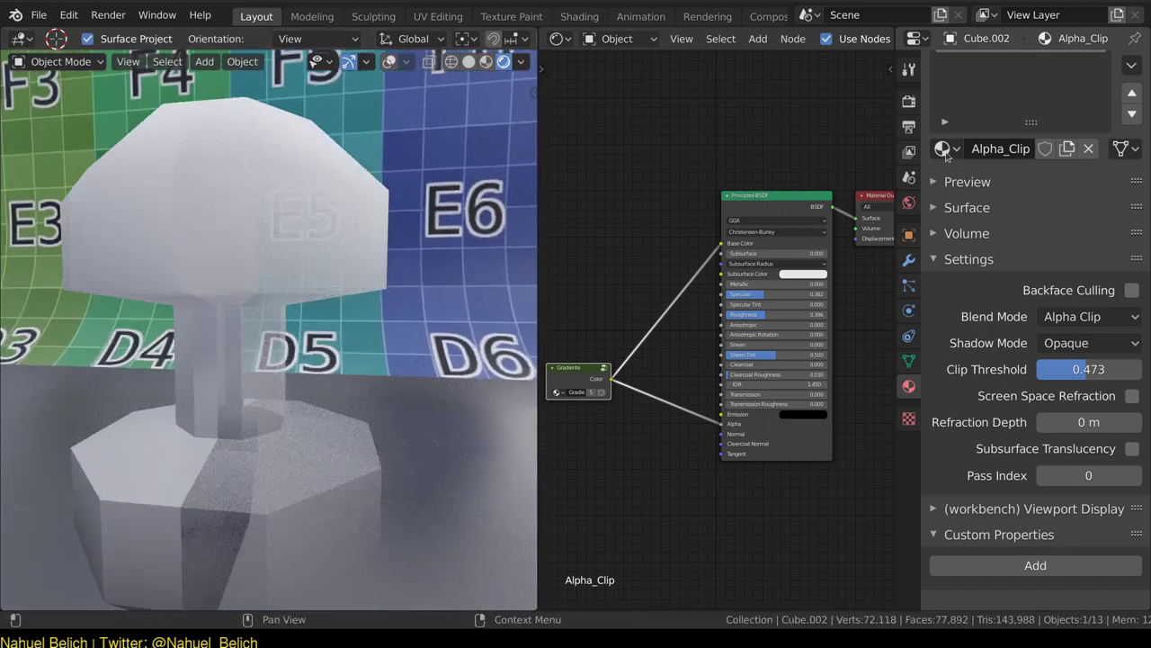
{"action": "left_click", "coordinate": [909, 101]}
Set Eevee Viewport samples to 1.
{"action": "double_click", "coordinate": [1089, 154]}
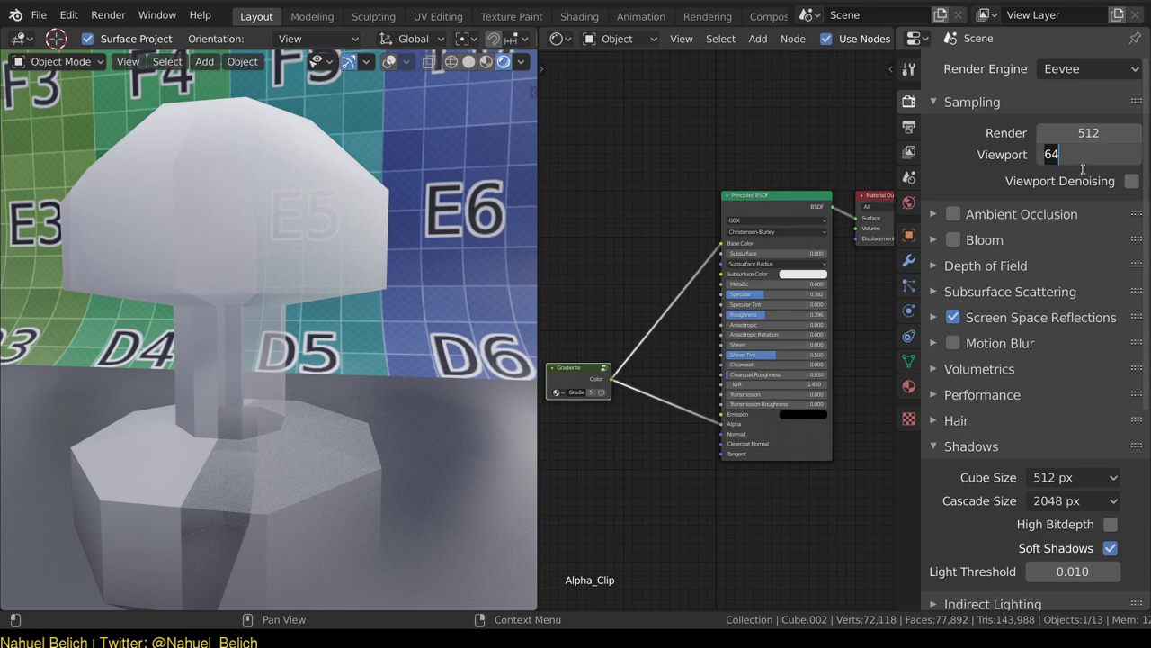
{"action": "type", "text": "1"}
{"action": "key", "text": "Return"}
Zoom in close on the Alpha Hashed mushroom and render the view with F12.
{"action": "mouse_move", "coordinate": [369, 314]}
{"action": "middle_mouse_down"}
{"action": "mouse_move", "coordinate": [370, 337]}
{"action": "mouse_move", "coordinate": [348, 287]}
{"action": "mouse_move", "coordinate": [350, 470]}
{"action": "mouse_move", "coordinate": [366, 236]}
{"action": "mouse_move", "coordinate": [297, 243]}
{"action": "mouse_move", "coordinate": [308, 180]}
{"action": "middle_mouse_up"}
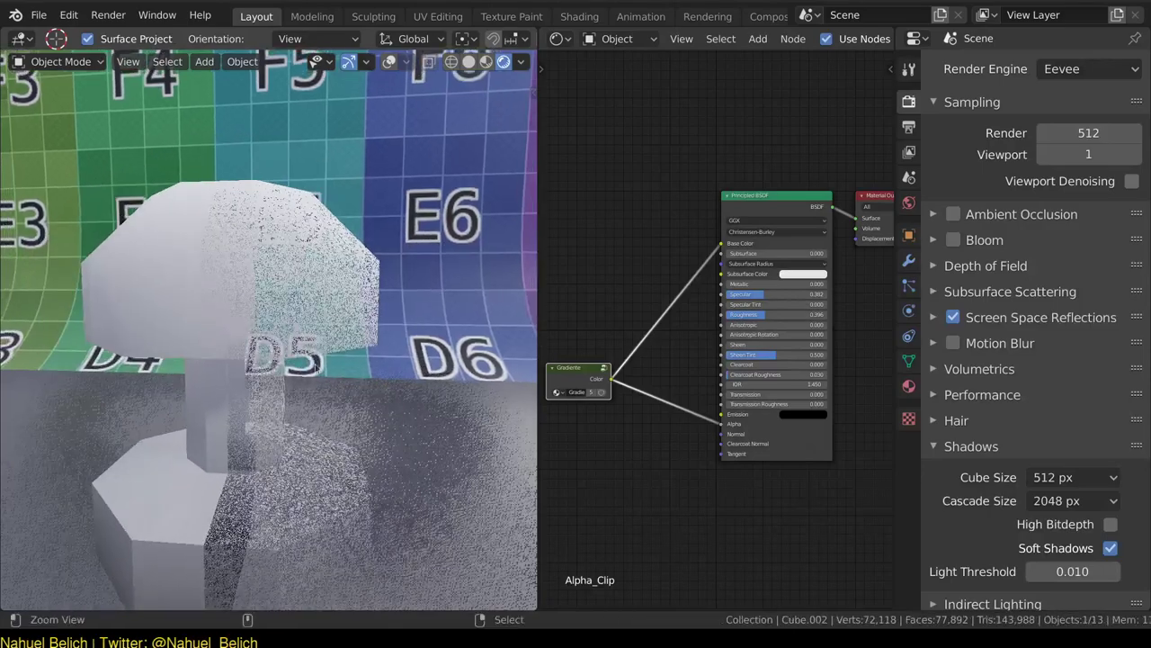
{"action": "middle_click_drag", "start_coordinate": [309, 270], "coordinate": [300, 283], "text": "ctrl"}
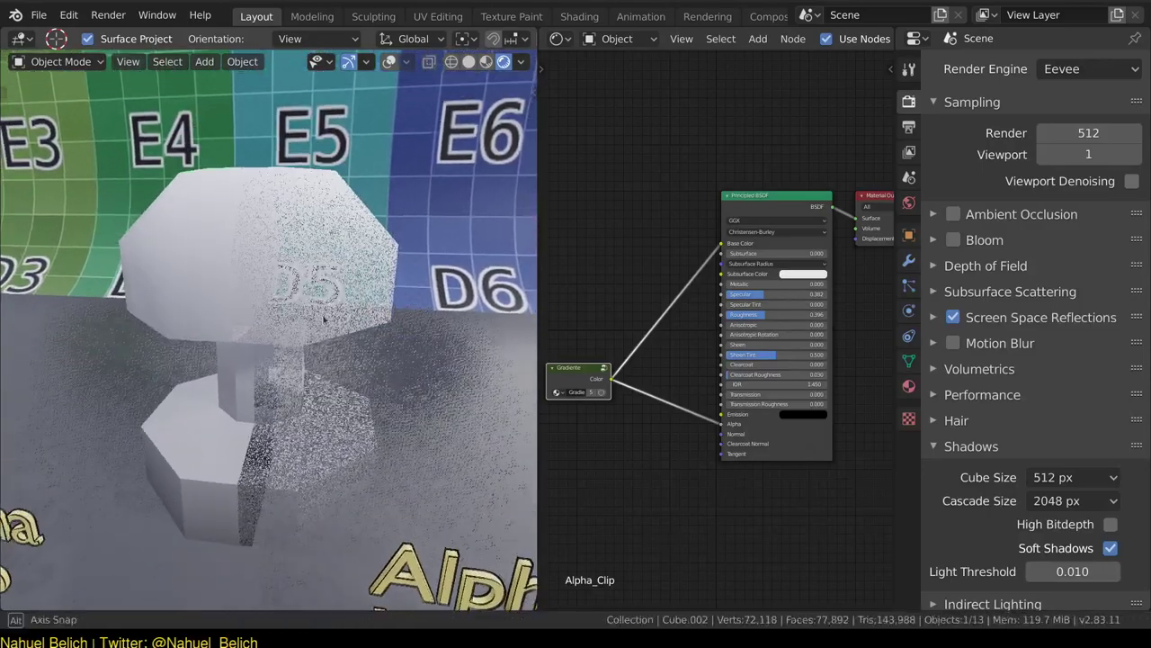
{"action": "middle_click_drag", "start_coordinate": [313, 304], "coordinate": [313, 304], "text": "ctrl"}
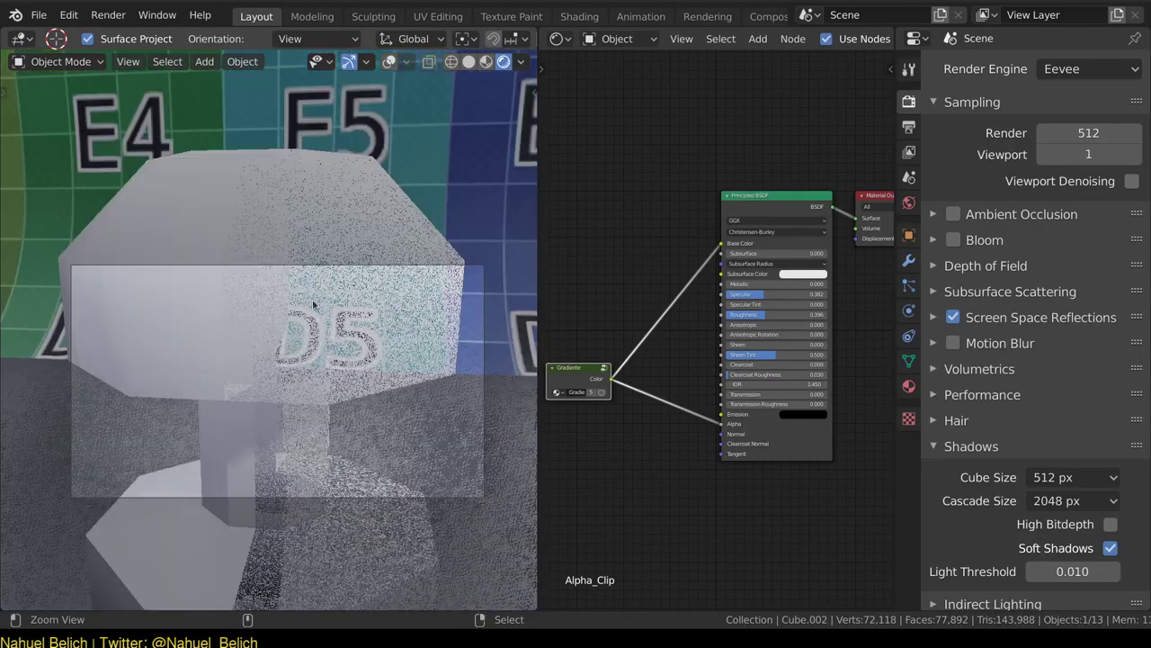
{"action": "scroll", "coordinate": [392, 362], "scroll_direction": "up", "scroll_amount": 2}
{"action": "scroll", "coordinate": [369, 295], "scroll_direction": "up", "scroll_amount": 1}
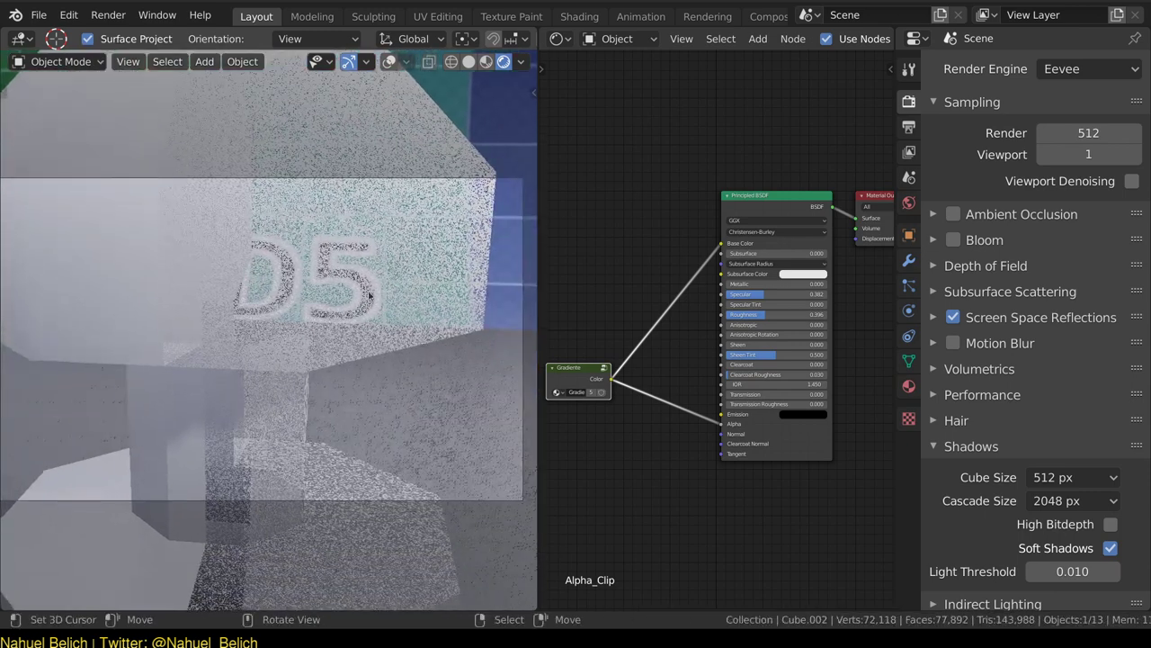
{"action": "key", "text": "F12"}
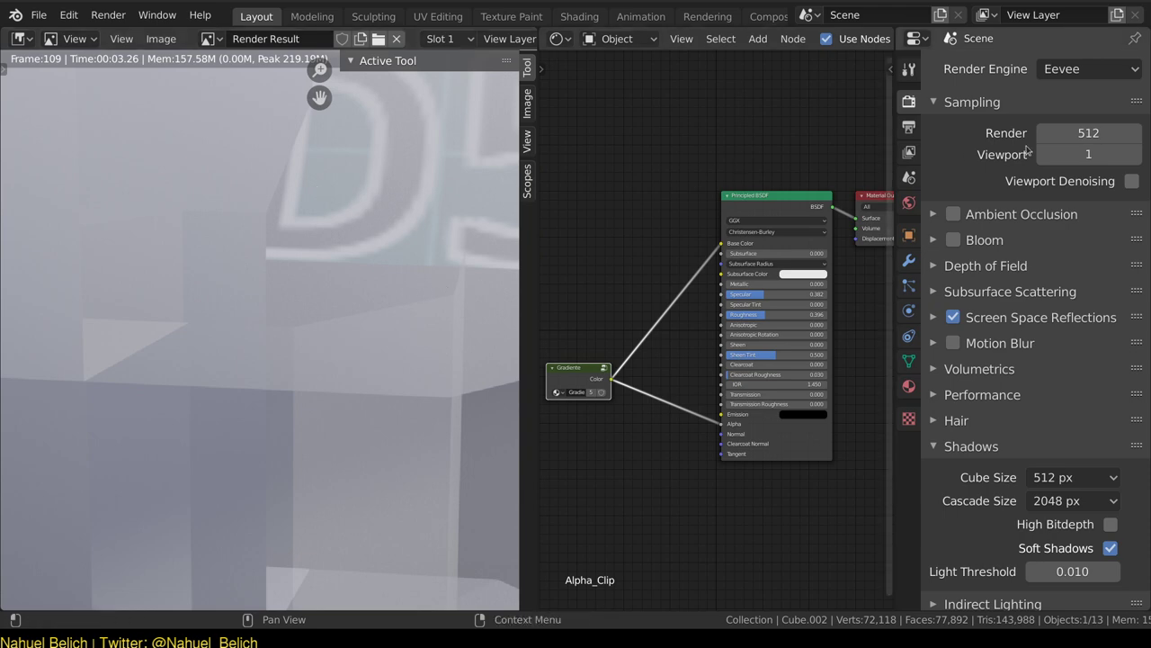
Set Render samples to 1 and re-render the image.
{"action": "left_click", "coordinate": [1088, 132]}
{"action": "type", "text": "1"}
{"action": "key", "text": "Return"}
{"action": "key", "text": "F12"}
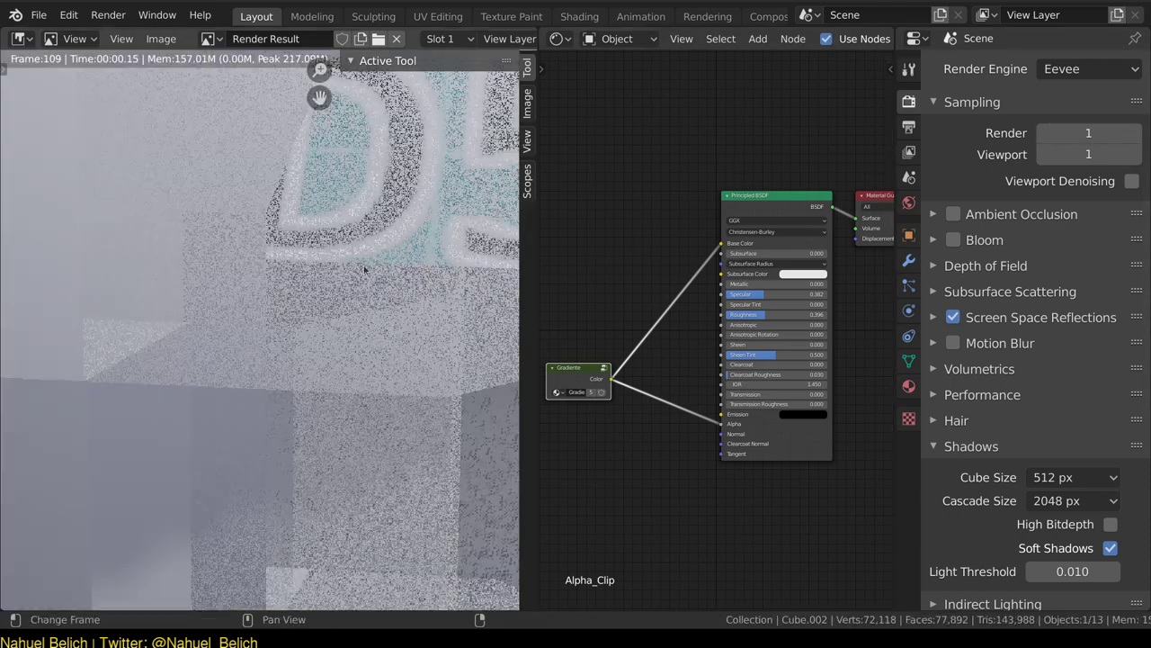
Widen the image editor and zoom the grainy Render Result onto the D5 letters.
{"action": "key", "text": "Home"}
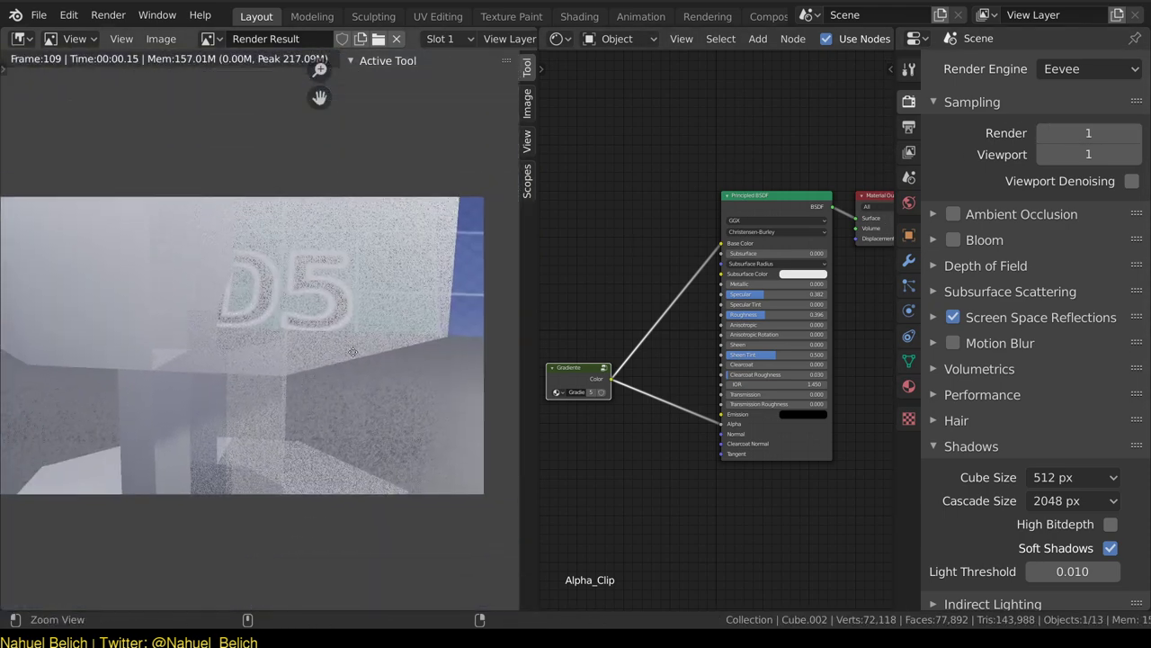
{"action": "mouse_move", "coordinate": [390, 352]}
{"action": "middle_mouse_down"}
{"action": "mouse_move", "coordinate": [360, 301]}
{"action": "mouse_move", "coordinate": [358, 360]}
{"action": "mouse_move", "coordinate": [255, 349]}
{"action": "mouse_move", "coordinate": [267, 385]}
{"action": "middle_mouse_up"}
{"action": "scroll", "coordinate": [358, 360], "scroll_direction": "up", "scroll_amount": 2}
{"action": "scroll", "coordinate": [255, 349], "scroll_direction": "up", "scroll_amount": 3}
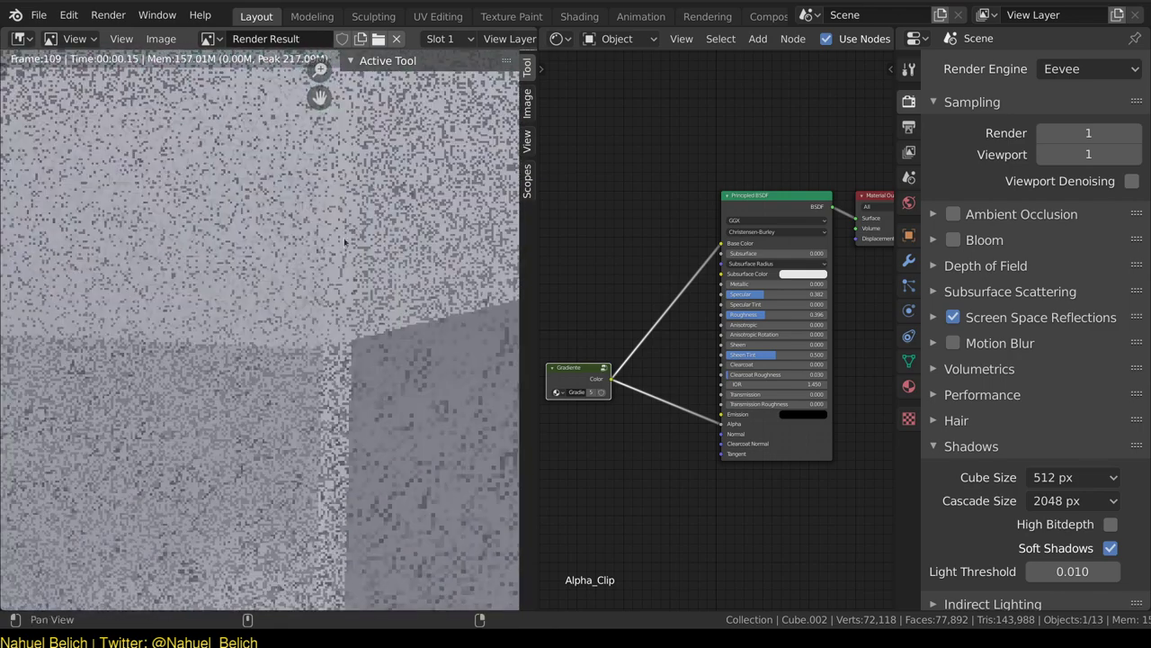
{"action": "mouse_move", "coordinate": [325, 327]}
{"action": "middle_mouse_down"}
{"action": "mouse_move", "coordinate": [329, 470]}
{"action": "mouse_move", "coordinate": [287, 490]}
{"action": "middle_mouse_up"}
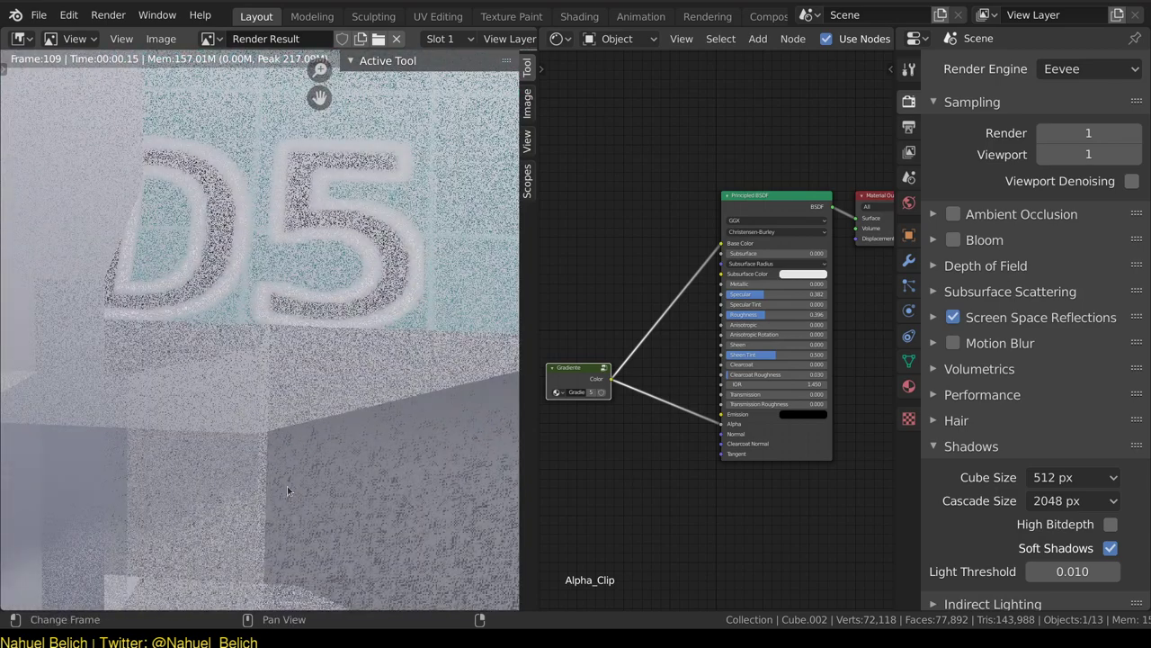
{"action": "mouse_move", "coordinate": [347, 358]}
{"action": "middle_mouse_down"}
{"action": "mouse_move", "coordinate": [354, 266]}
{"action": "mouse_move", "coordinate": [346, 378]}
{"action": "middle_mouse_up"}
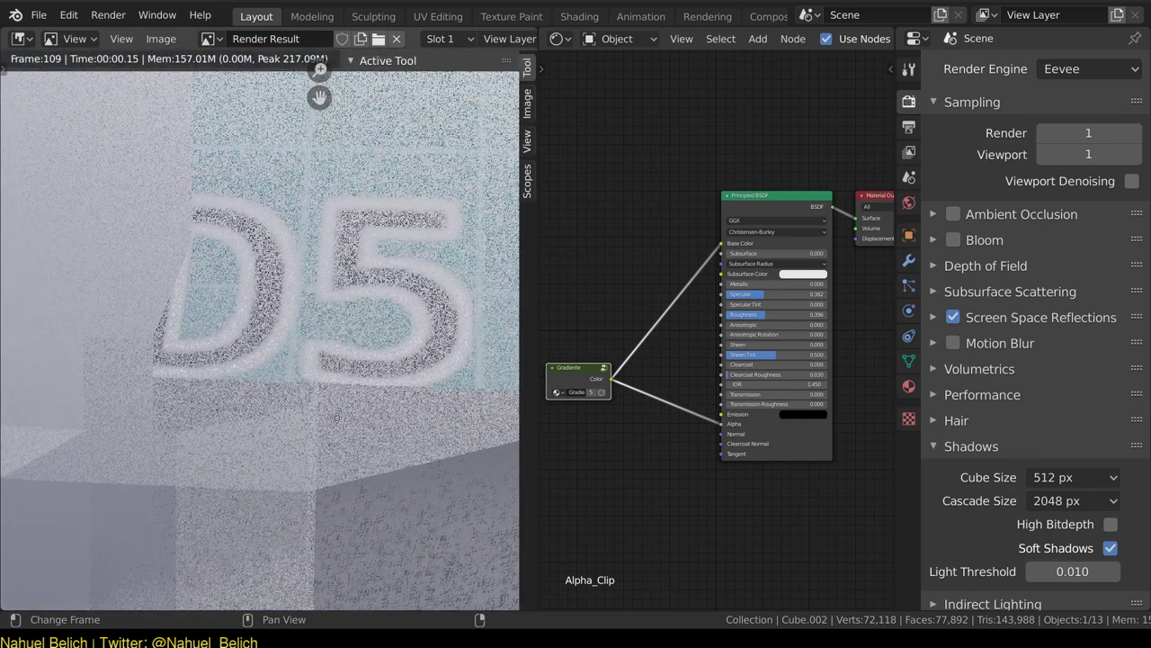
{"action": "mouse_move", "coordinate": [336, 417]}
{"action": "middle_mouse_down"}
{"action": "mouse_move", "coordinate": [316, 415]}
{"action": "mouse_move", "coordinate": [359, 293]}
{"action": "middle_mouse_up"}
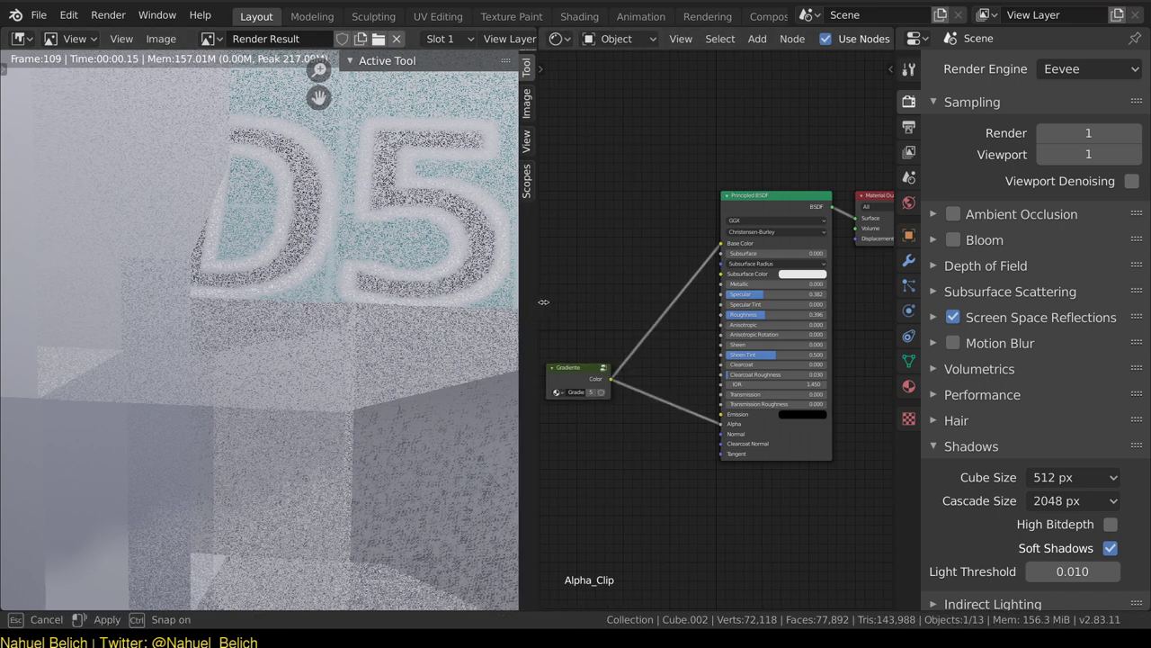
{"action": "left_click_drag", "start_coordinate": [538, 302], "coordinate": [663, 303]}
{"action": "mouse_move", "coordinate": [527, 334]}
{"action": "middle_mouse_down", "text": "ctrl"}
{"action": "mouse_move", "coordinate": [433, 275]}
{"action": "mouse_move", "coordinate": [461, 259]}
{"action": "middle_mouse_up", "text": "ctrl"}
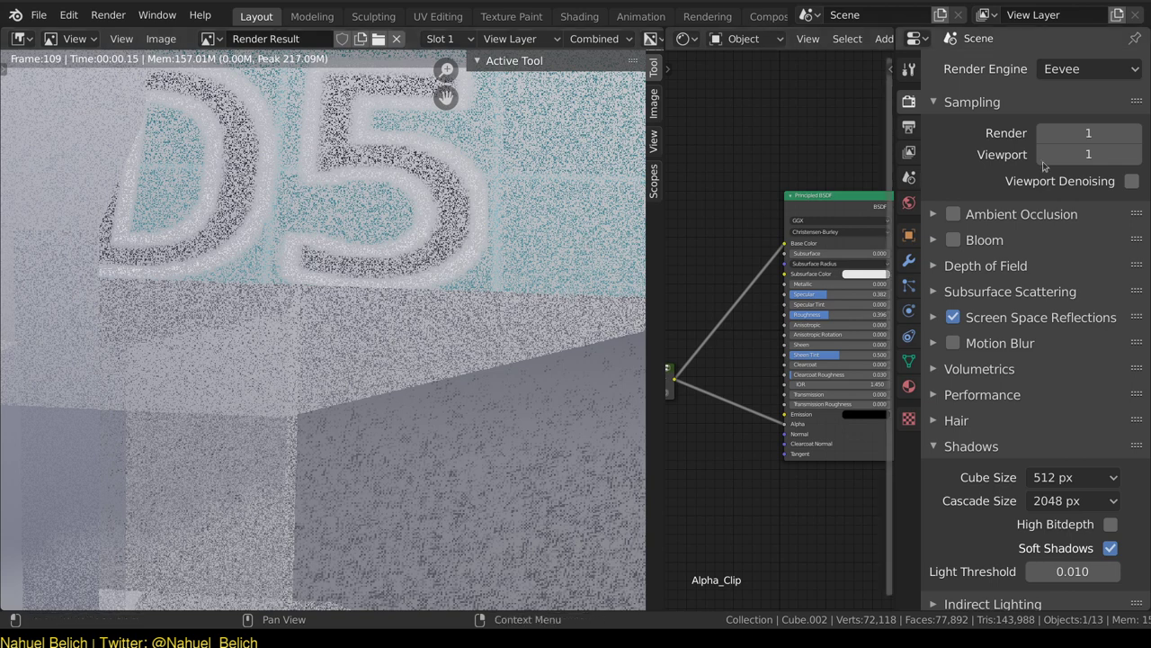
Render at 2 then 1 samples, render again into slot 2, and compare slots 1 and 2.
{"action": "left_click", "coordinate": [1136, 134]}
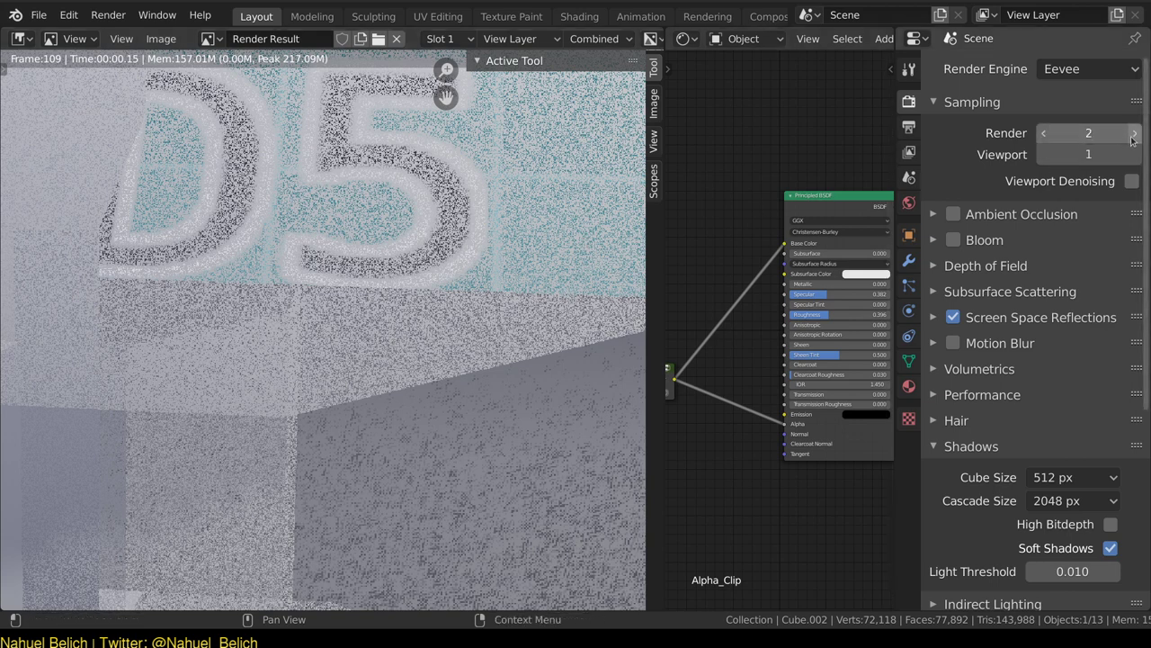
{"action": "key", "text": "F12"}
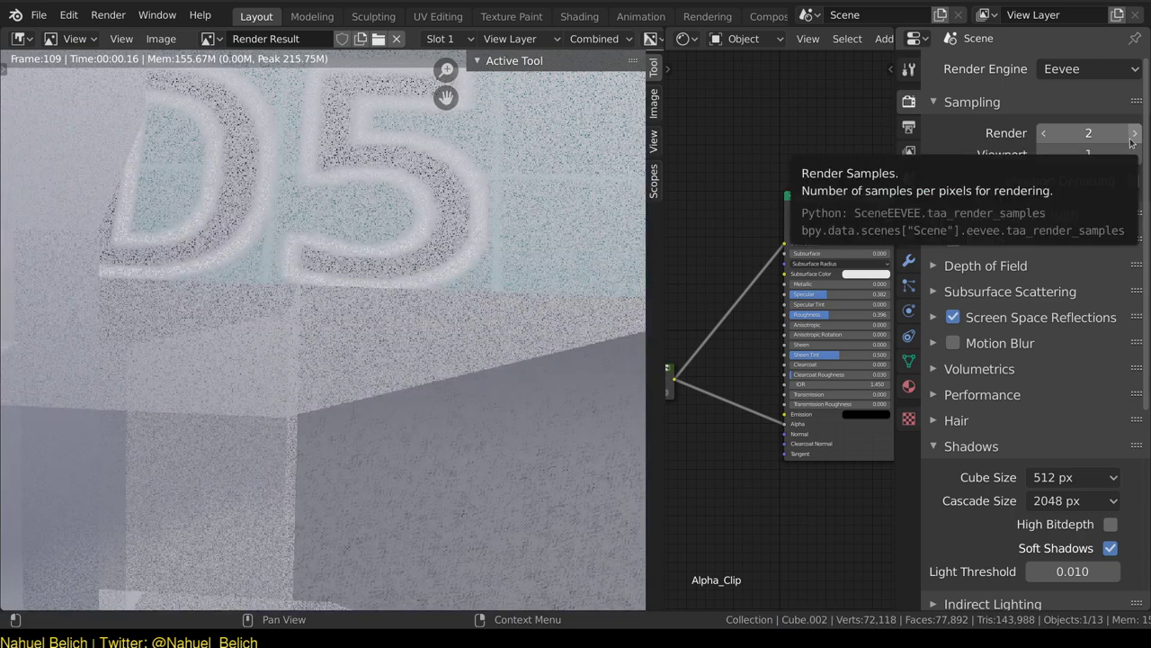
{"action": "left_click", "coordinate": [1043, 134]}
{"action": "key", "text": "F12"}
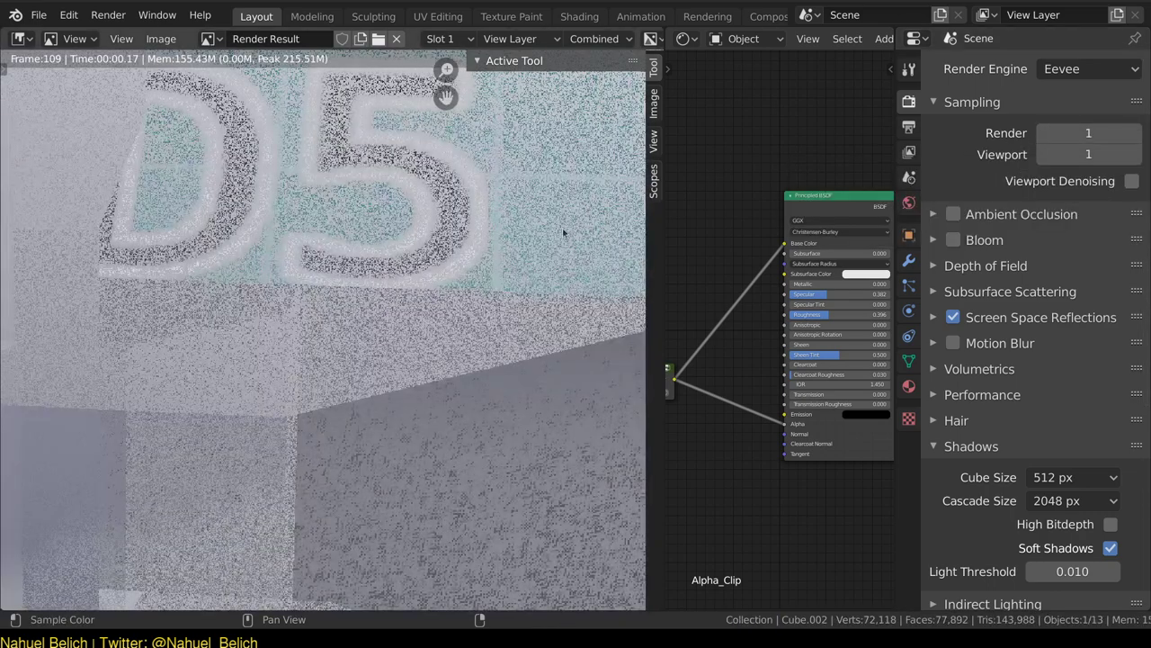
{"action": "key", "text": "j"}
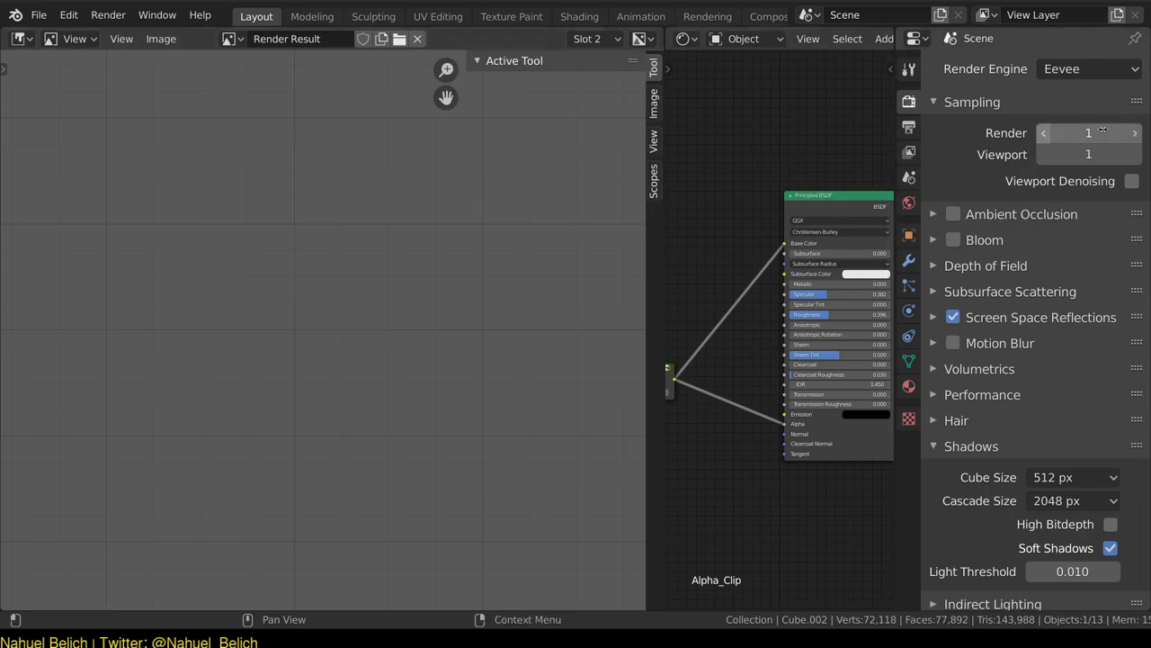
{"action": "key", "text": "F12"}
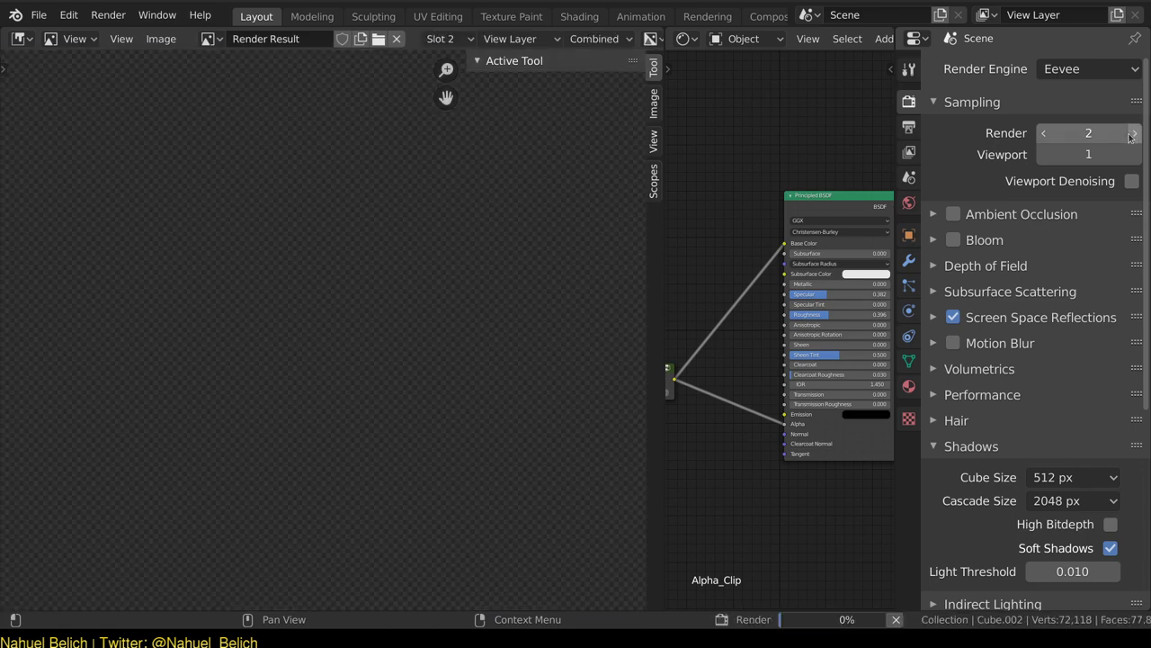
{"action": "key", "text": "j"}
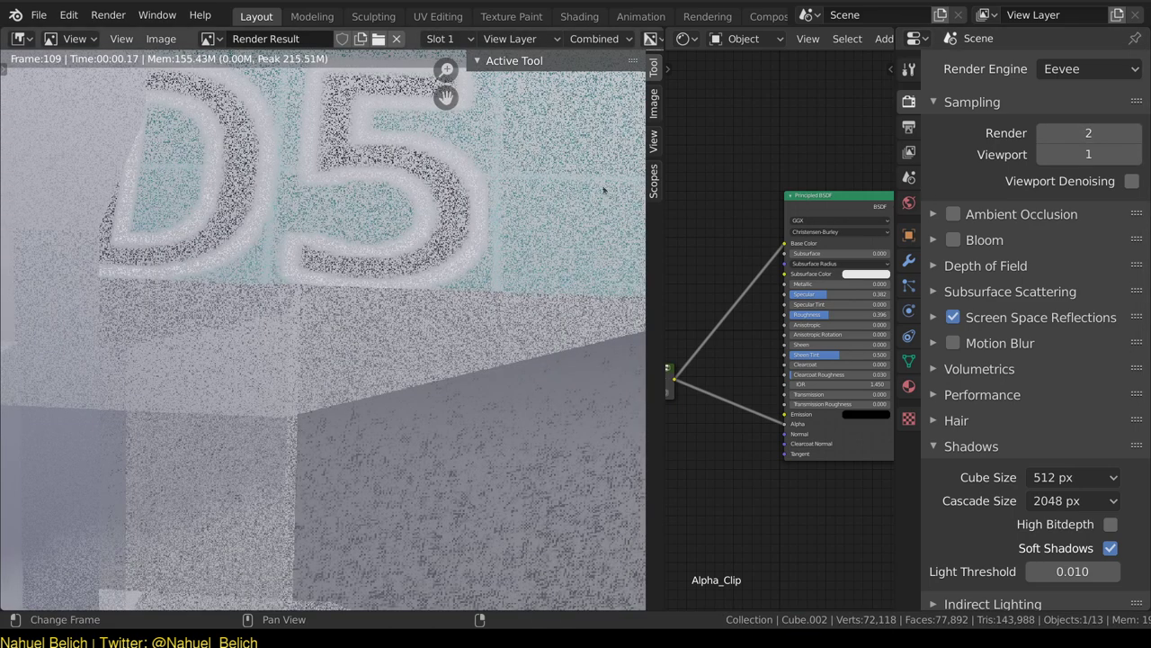
{"action": "key", "text": "j"}
{"action": "key", "text": "j"}
{"action": "key", "text": "j"}
{"action": "key", "text": "j"}
{"action": "key", "text": "j"}
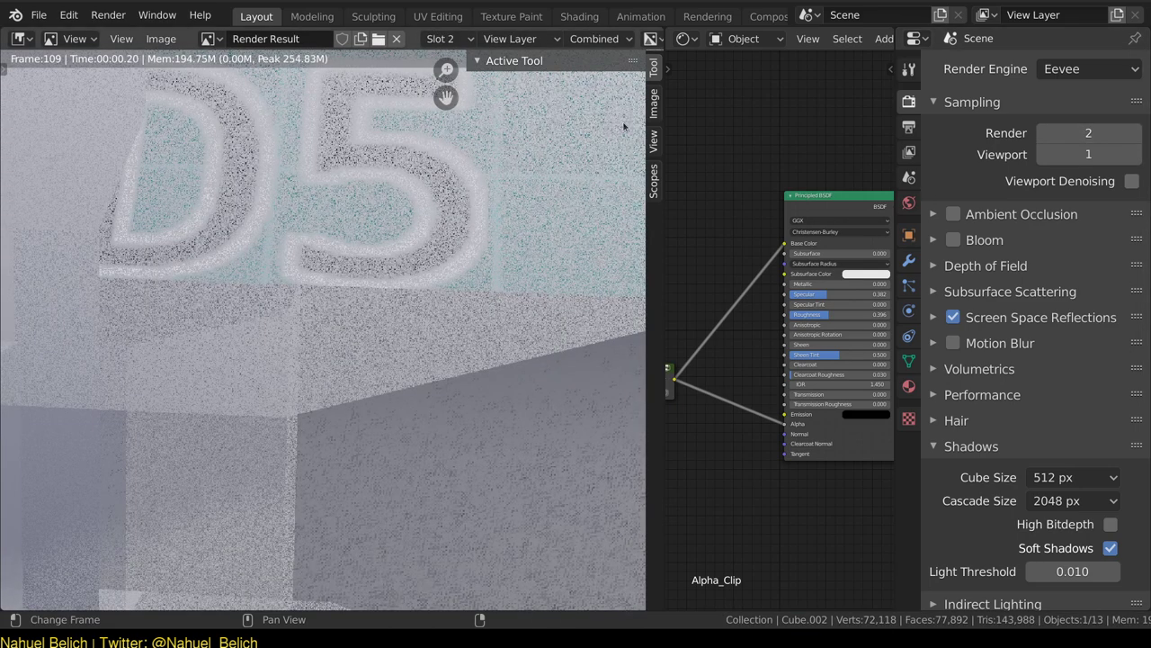
Render into the third slot at 3 render samples.
{"action": "left_click", "coordinate": [654, 104]}
{"action": "left_click", "coordinate": [558, 203]}
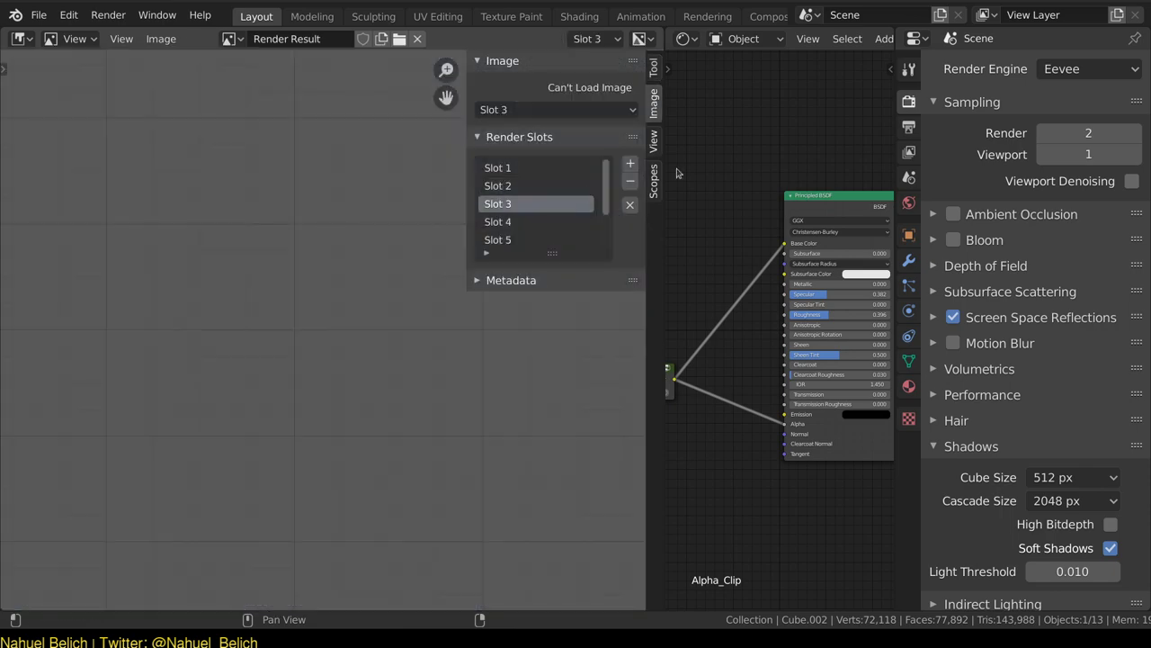
{"action": "left_click", "coordinate": [1089, 133]}
{"action": "type", "text": "3"}
{"action": "key", "text": "Return"}
{"action": "key", "text": "F12"}
Switch to the fourth render slot and set render samples to 16.
{"action": "key", "text": "j"}
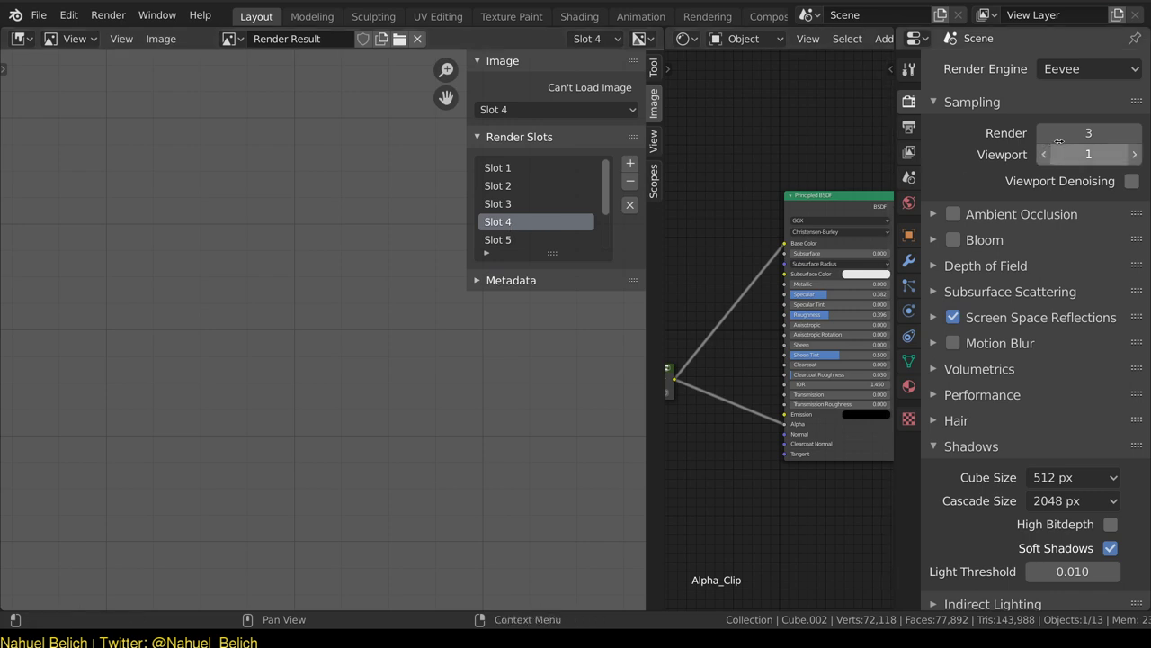
{"action": "left_click", "coordinate": [1084, 132]}
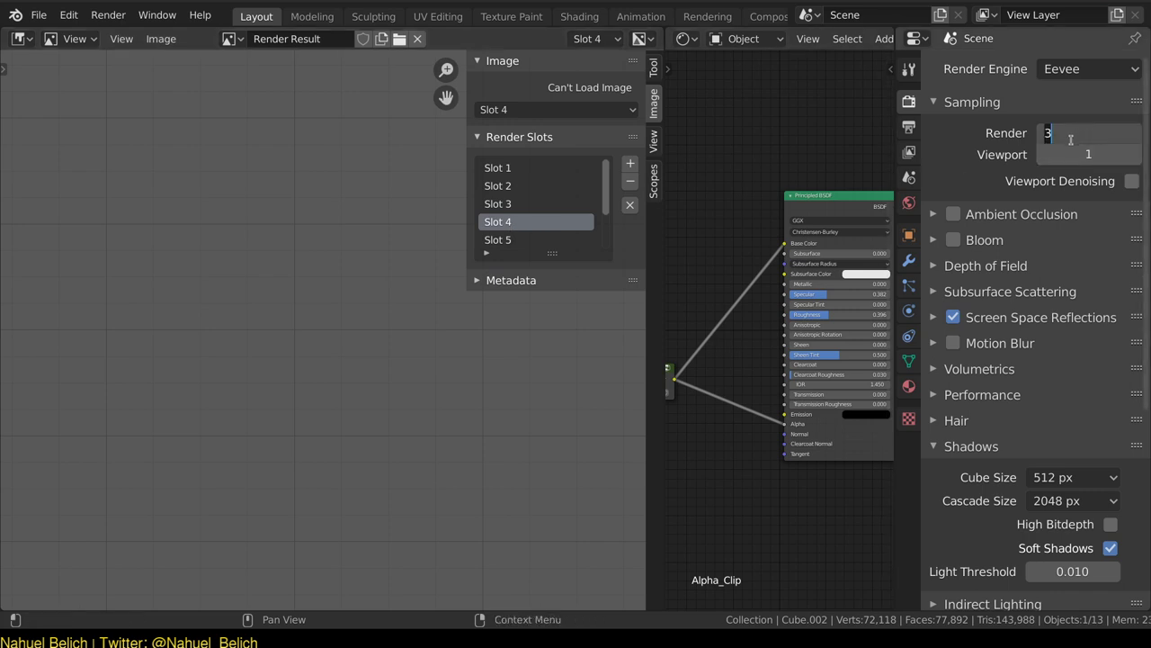
{"action": "type", "text": "16"}
{"action": "key", "text": "Return"}
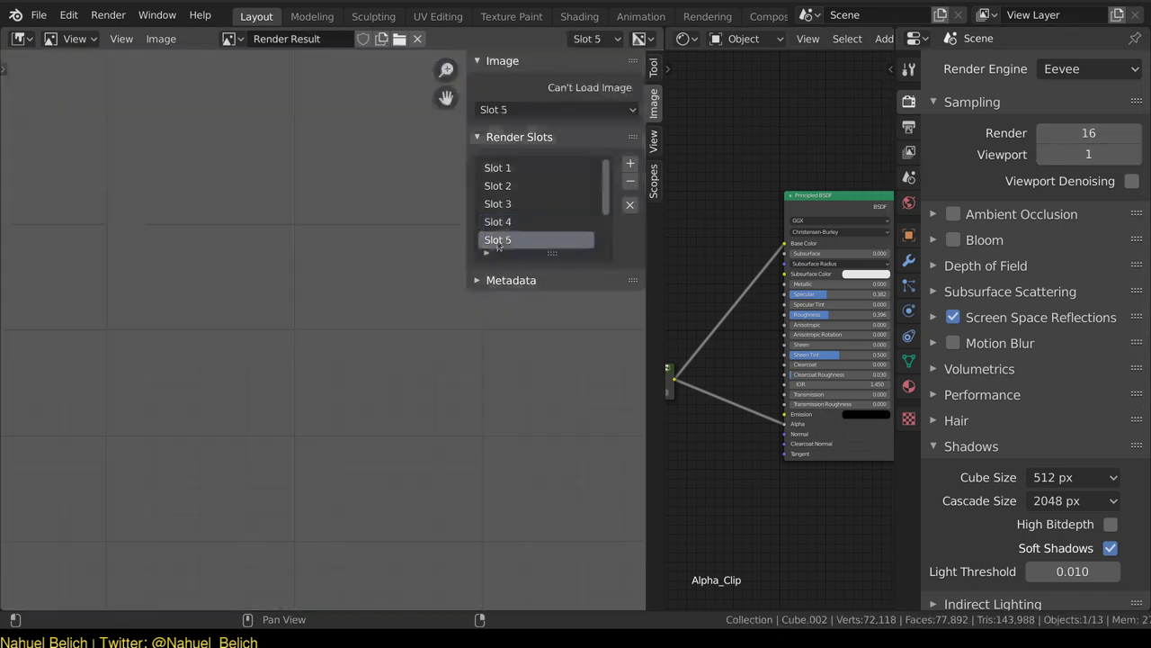
Name the fifth slot '64' and render into it at 64 samples.
{"action": "double_click", "coordinate": [525, 240]}
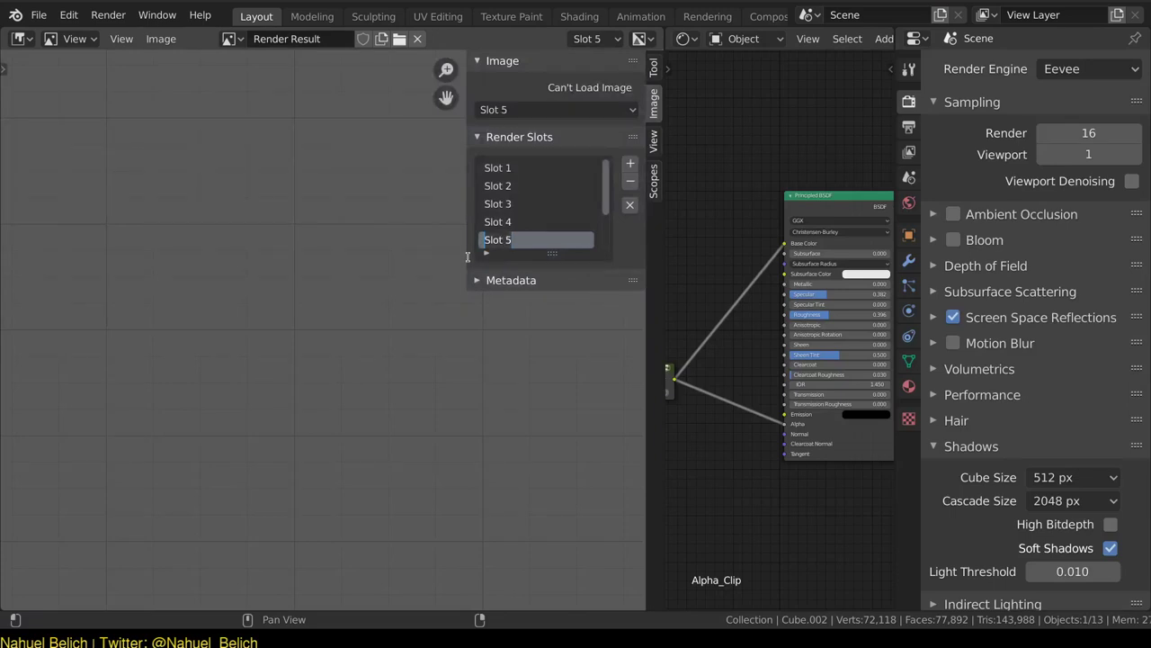
{"action": "type", "text": "64"}
{"action": "key", "text": "Return"}
{"action": "left_click", "coordinate": [1085, 132]}
{"action": "type", "text": "64"}
{"action": "key", "text": "Return"}
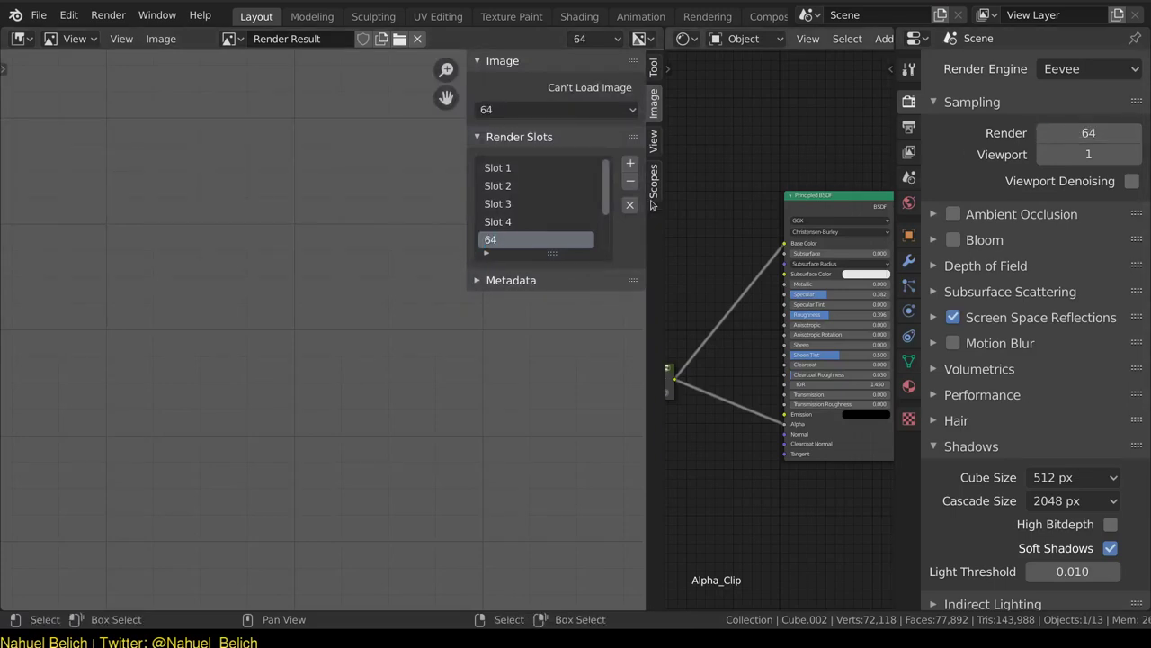
{"action": "key", "text": "F12"}
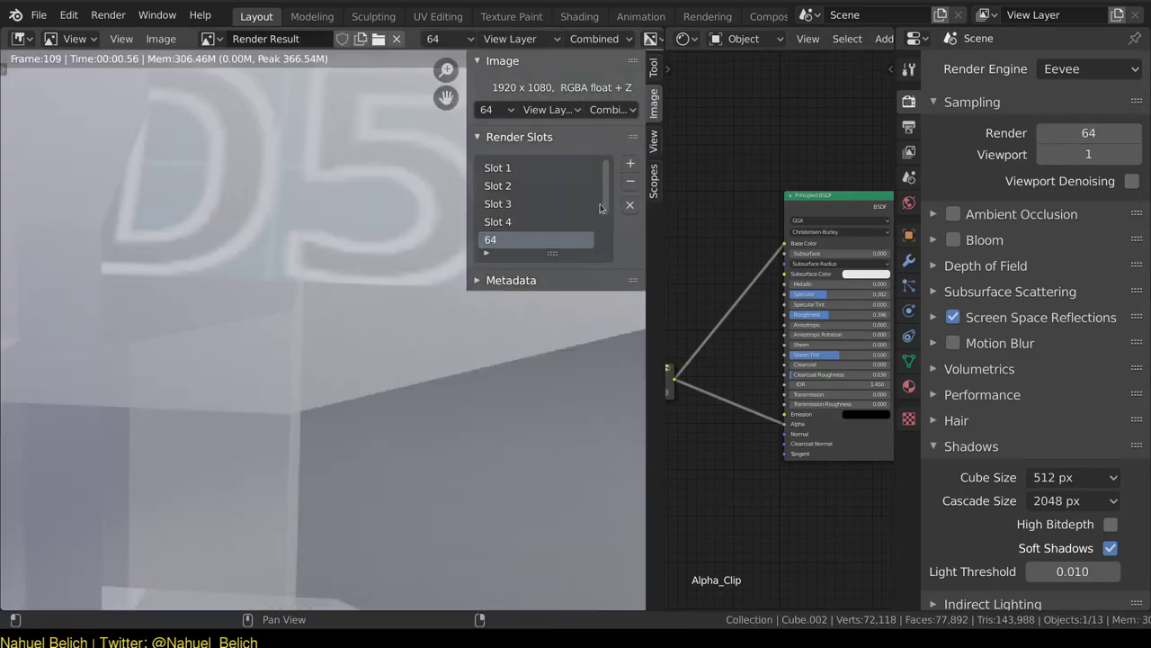
Name the sixth slot '128' and render into it at 128 samples.
{"action": "scroll", "coordinate": [601, 206], "scroll_direction": "down", "scroll_amount": 1}
{"action": "scroll", "coordinate": [601, 207], "scroll_direction": "down", "scroll_amount": 2}
{"action": "double_click", "coordinate": [538, 203]}
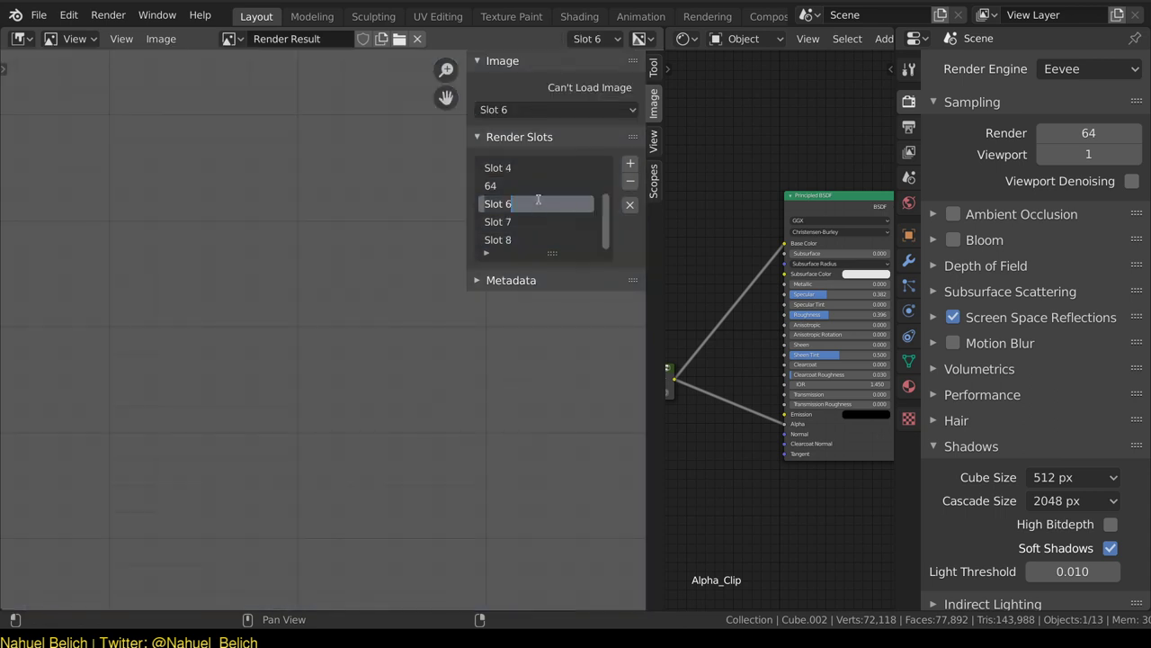
{"action": "type", "text": "128"}
{"action": "key", "text": "Return"}
{"action": "left_click", "coordinate": [1083, 132]}
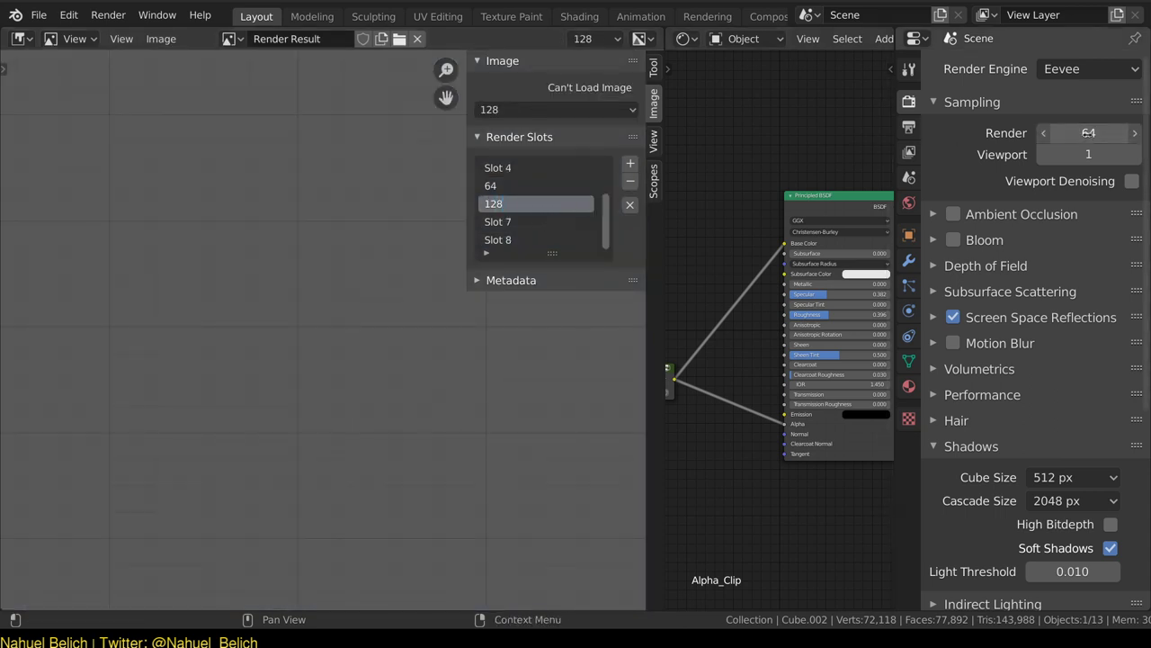
{"action": "type", "text": "128"}
{"action": "key", "text": "Return"}
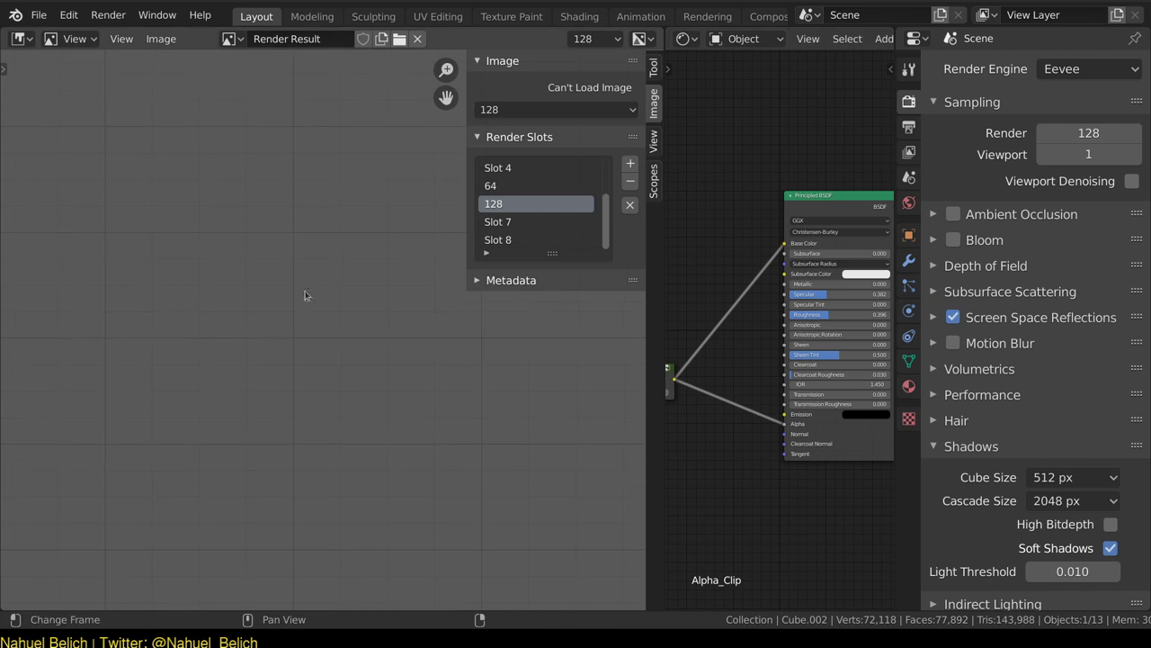
{"action": "key", "text": "F12"}
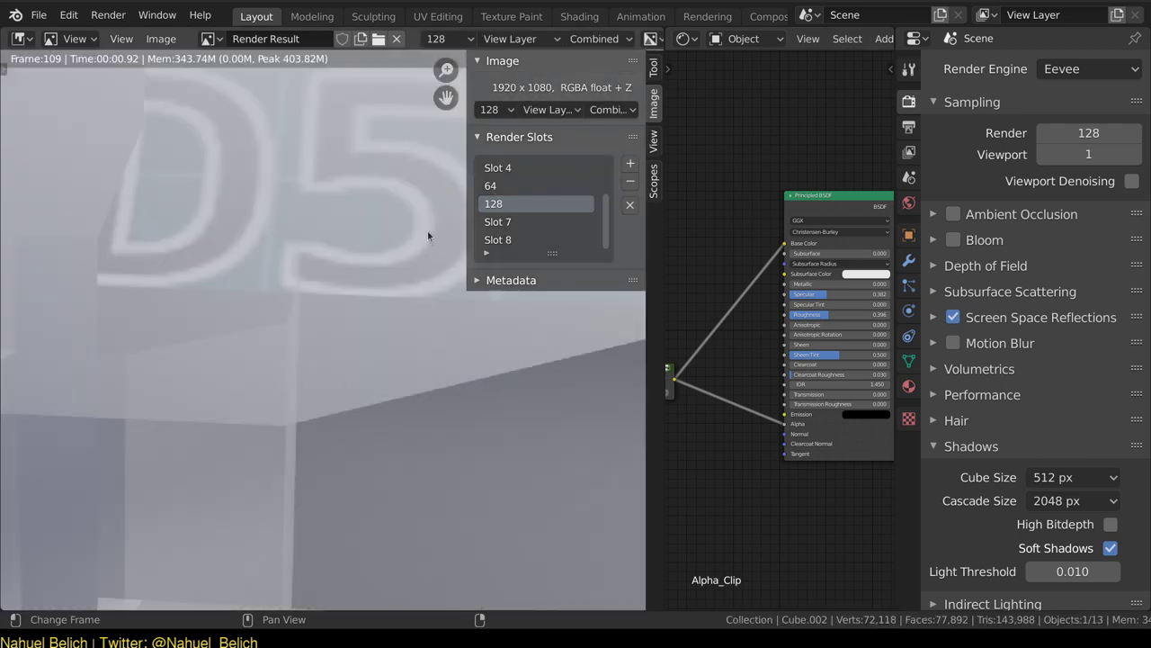
{"action": "left_click_drag", "start_coordinate": [466, 230], "coordinate": [574, 211]}
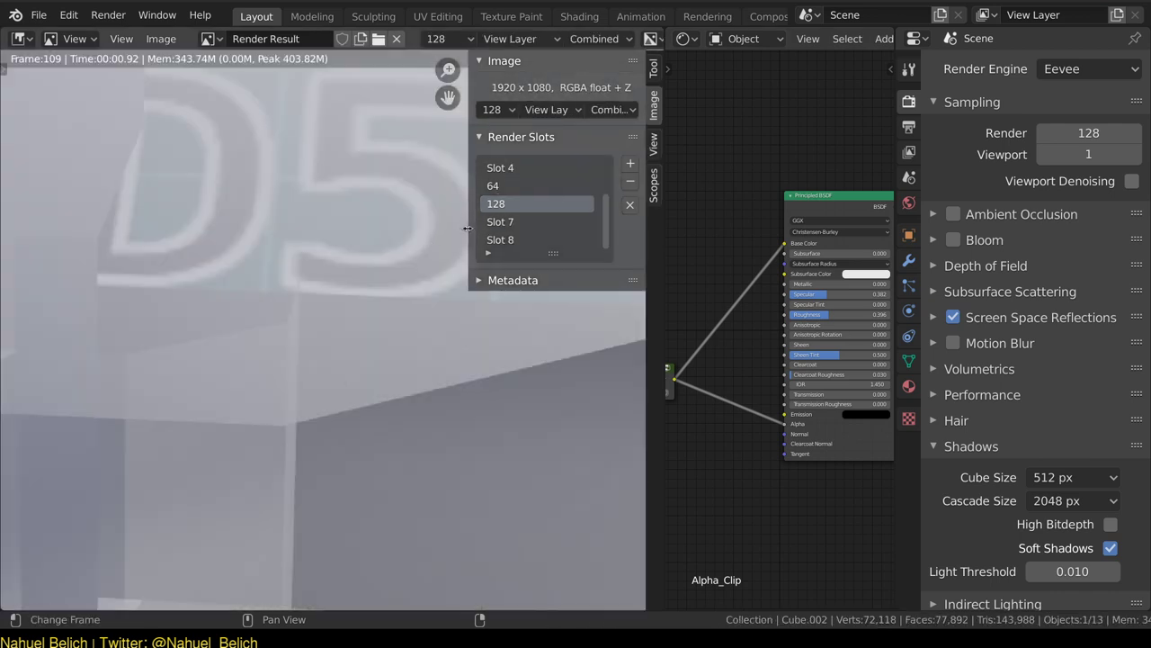
{"action": "scroll", "coordinate": [574, 211], "scroll_direction": "up", "scroll_amount": 3}
{"action": "left_click", "coordinate": [575, 167]}
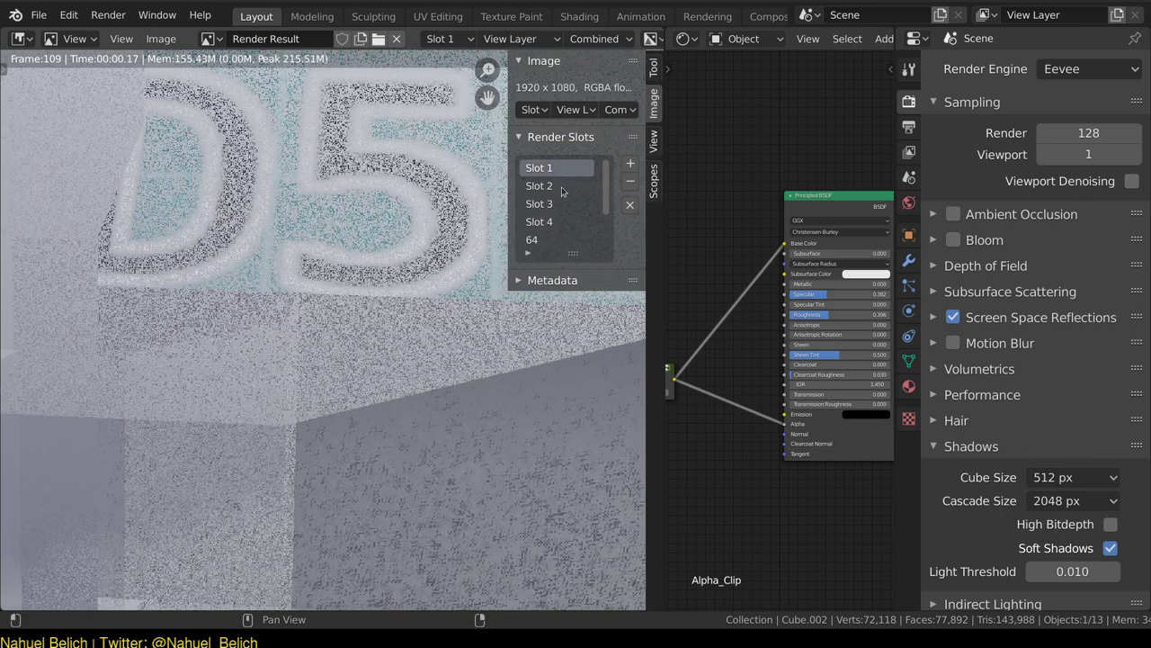
{"action": "left_click", "coordinate": [543, 187]}
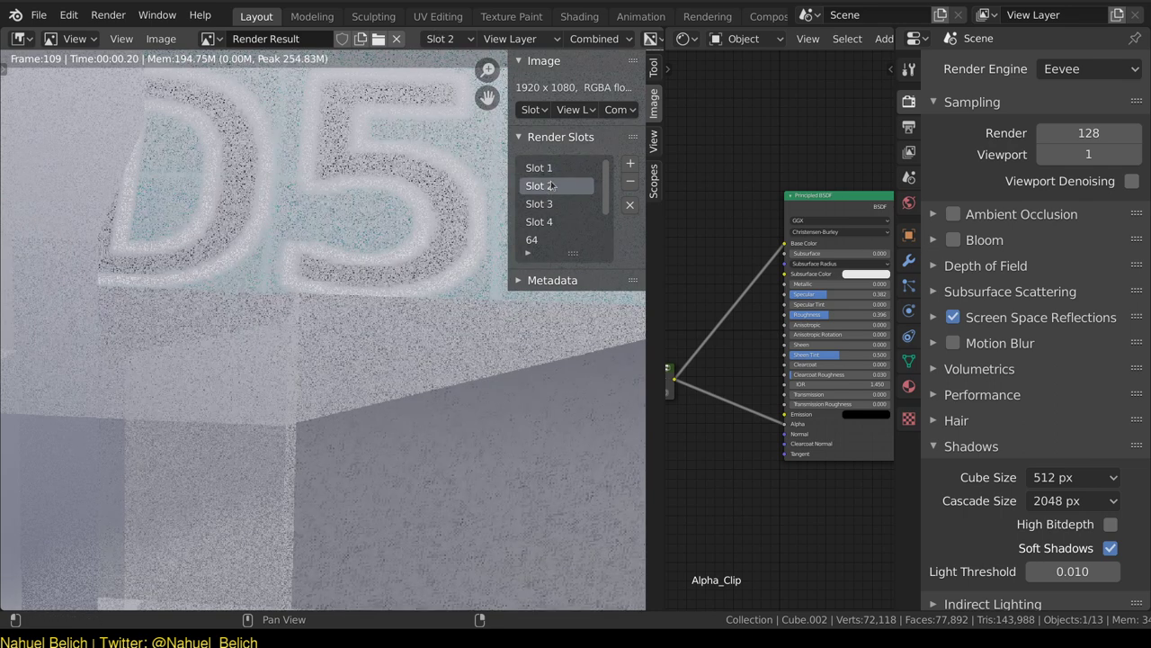
{"action": "left_click", "coordinate": [565, 204]}
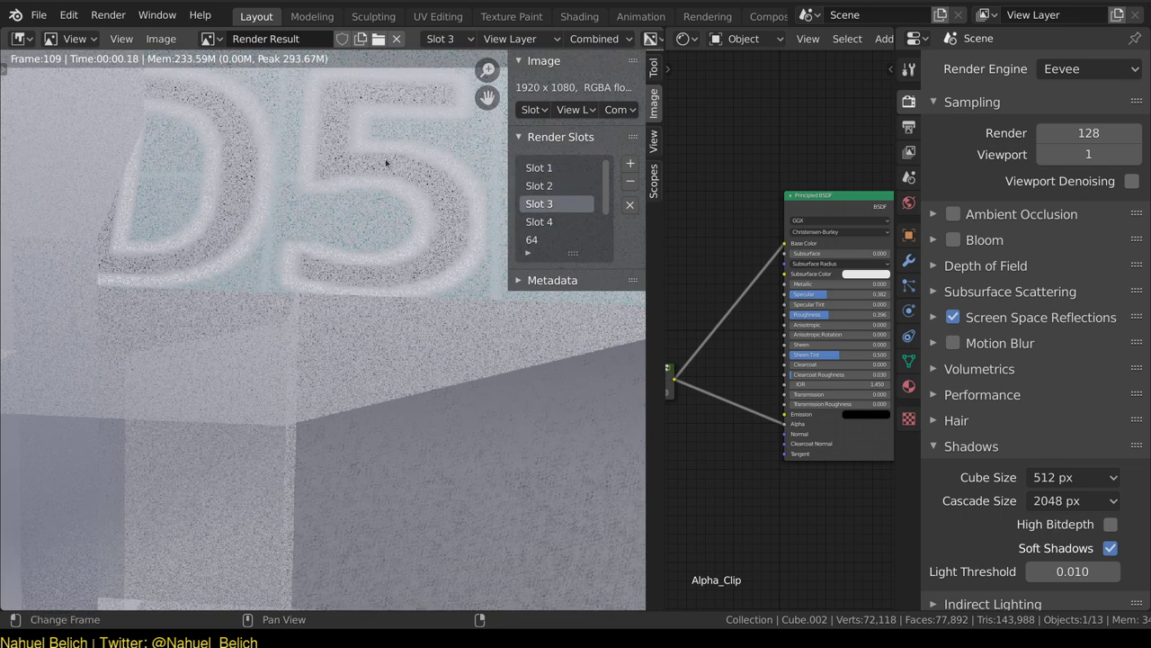
{"action": "left_click", "coordinate": [554, 222]}
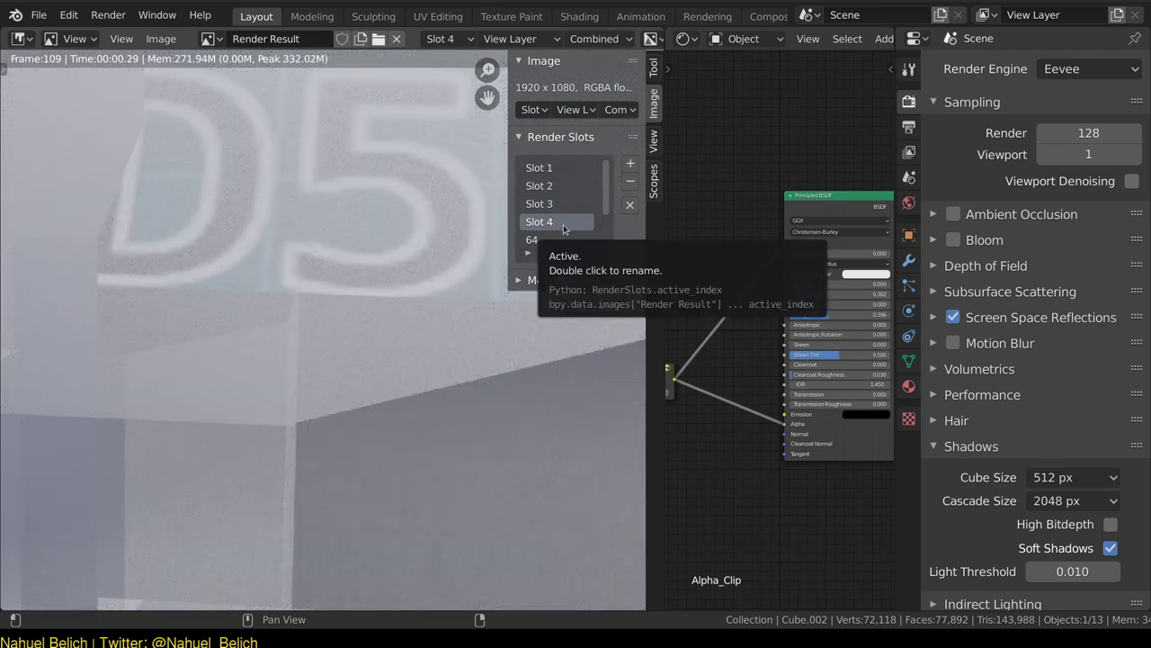
{"action": "left_click", "coordinate": [532, 239]}
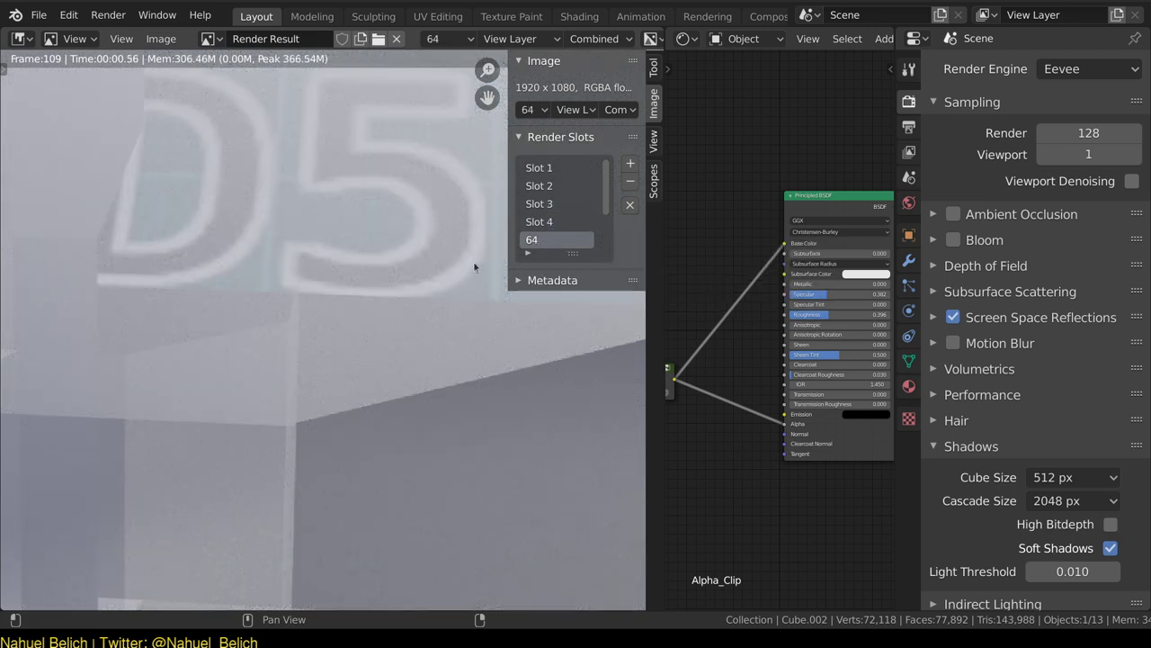
{"action": "scroll", "coordinate": [608, 208], "scroll_direction": "down", "scroll_amount": 1}
{"action": "scroll", "coordinate": [576, 208], "scroll_direction": "down", "scroll_amount": 2}
{"action": "left_click", "coordinate": [557, 205]}
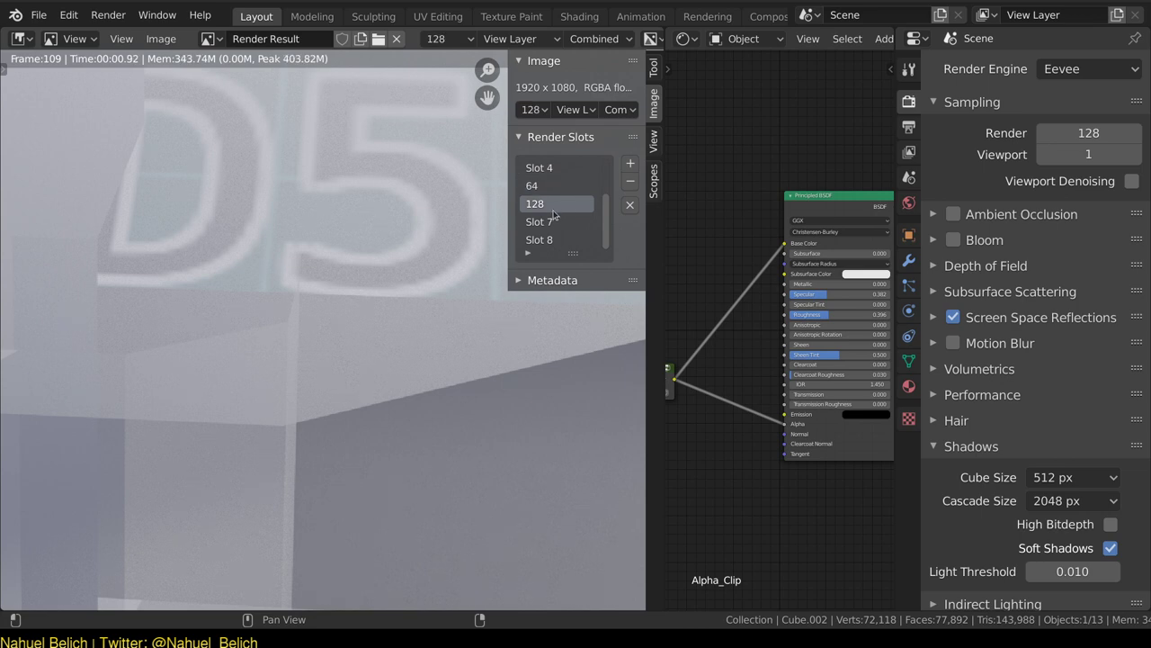
{"action": "left_click", "coordinate": [558, 221]}
{"action": "left_click", "coordinate": [553, 208]}
{"action": "middle_click_drag", "start_coordinate": [418, 271], "coordinate": [443, 218], "text": "ctrl"}
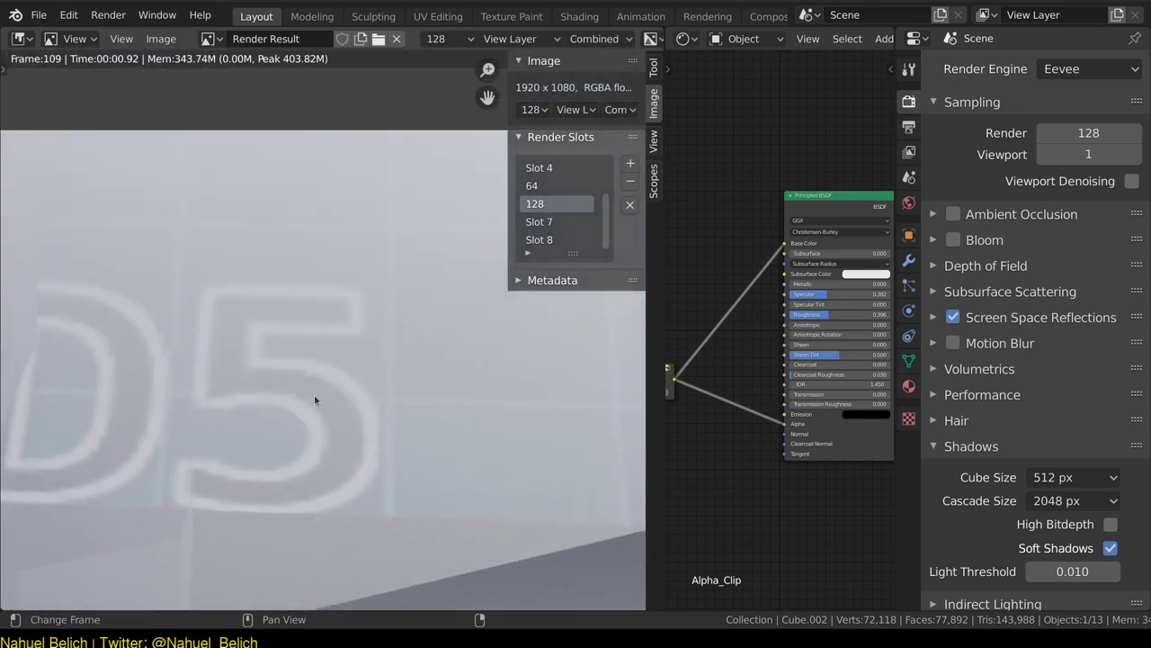
{"action": "middle_click_drag", "start_coordinate": [443, 219], "coordinate": [333, 295], "text": "ctrl"}
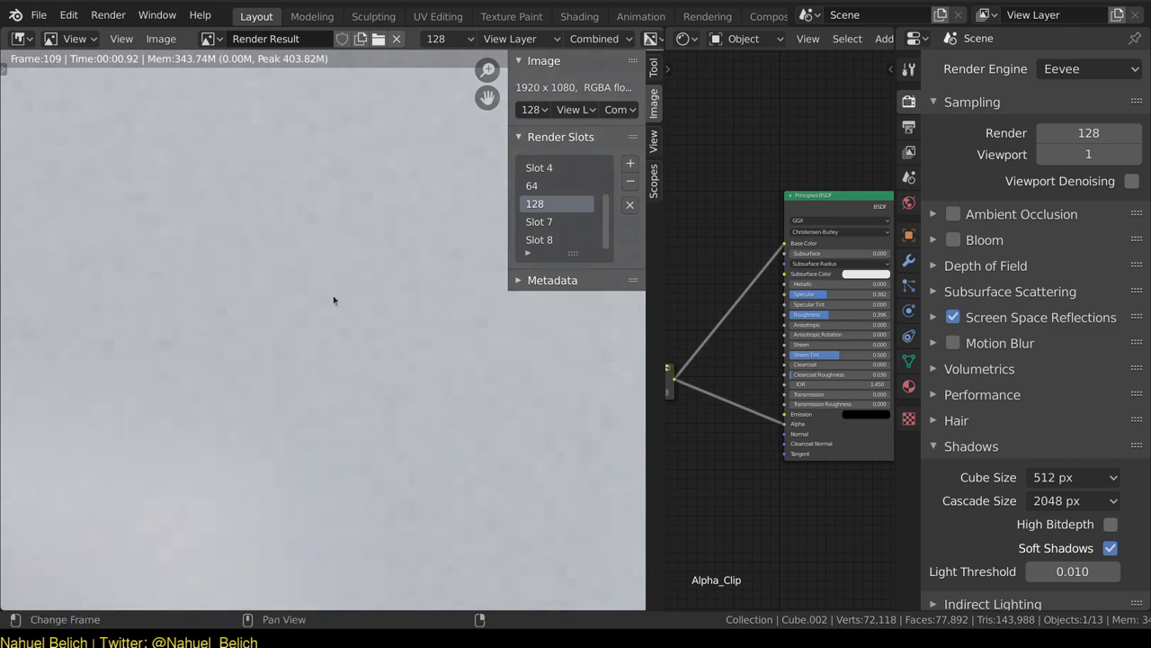
{"action": "scroll", "coordinate": [378, 363], "scroll_direction": "down", "scroll_amount": 3}
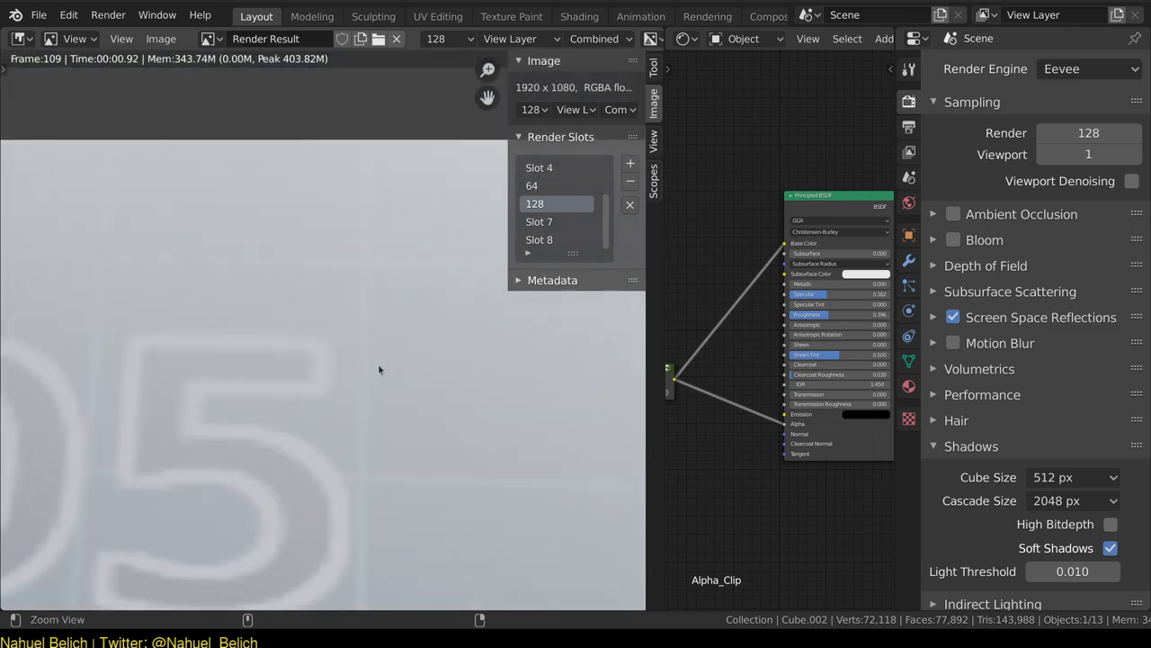
{"action": "scroll", "coordinate": [377, 364], "scroll_direction": "down", "scroll_amount": 2}
{"action": "scroll", "coordinate": [374, 361], "scroll_direction": "down", "scroll_amount": 2}
{"action": "middle_click_drag", "start_coordinate": [374, 361], "coordinate": [365, 345]}
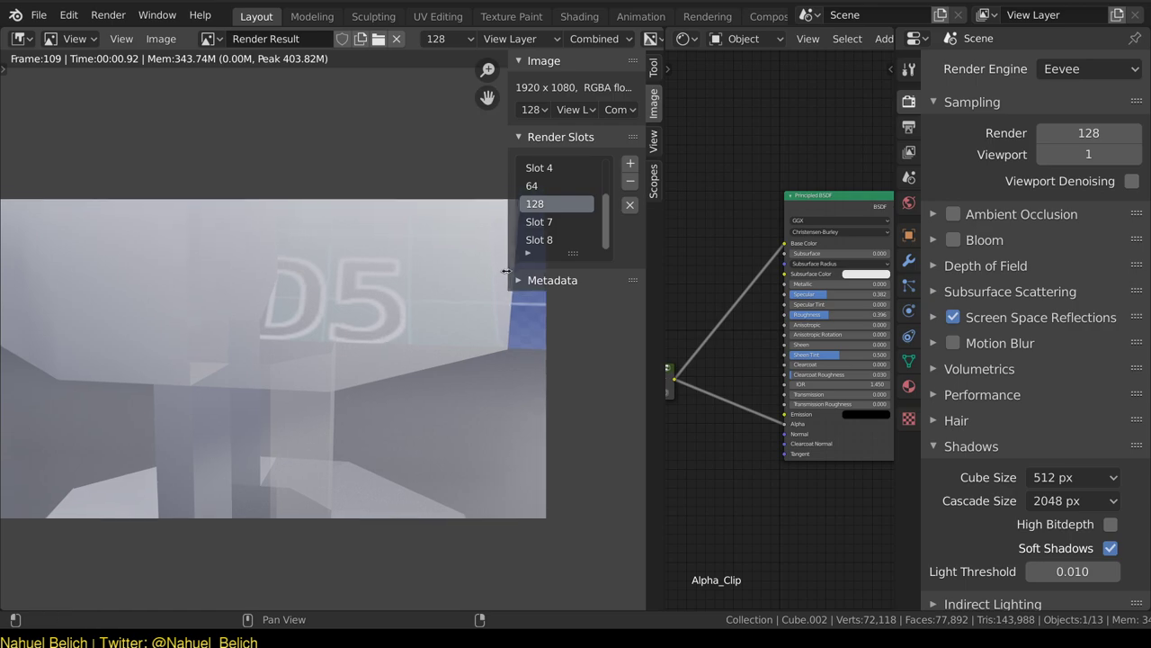
{"action": "left_click_drag", "start_coordinate": [509, 272], "coordinate": [697, 263]}
{"action": "key", "text": "shift+F5"}
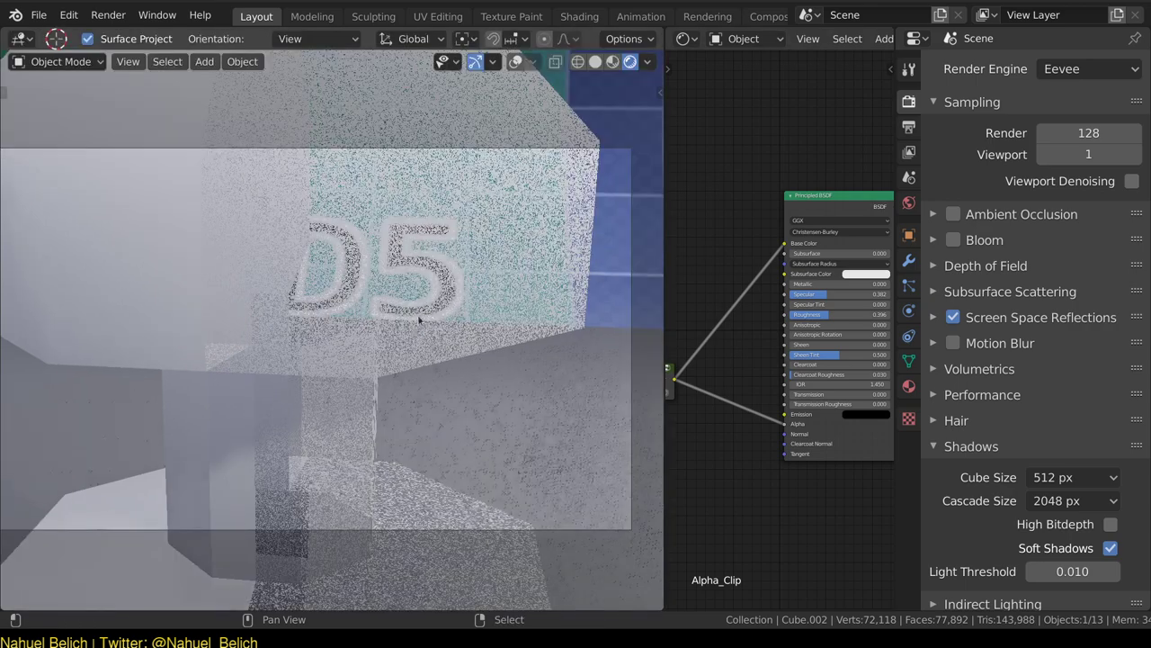
{"action": "mouse_move", "coordinate": [441, 315]}
{"action": "middle_mouse_down", "text": "ctrl"}
{"action": "mouse_move", "coordinate": [524, 273]}
{"action": "mouse_move", "coordinate": [259, 396]}
{"action": "mouse_move", "coordinate": [426, 214]}
{"action": "middle_mouse_up", "text": "ctrl"}
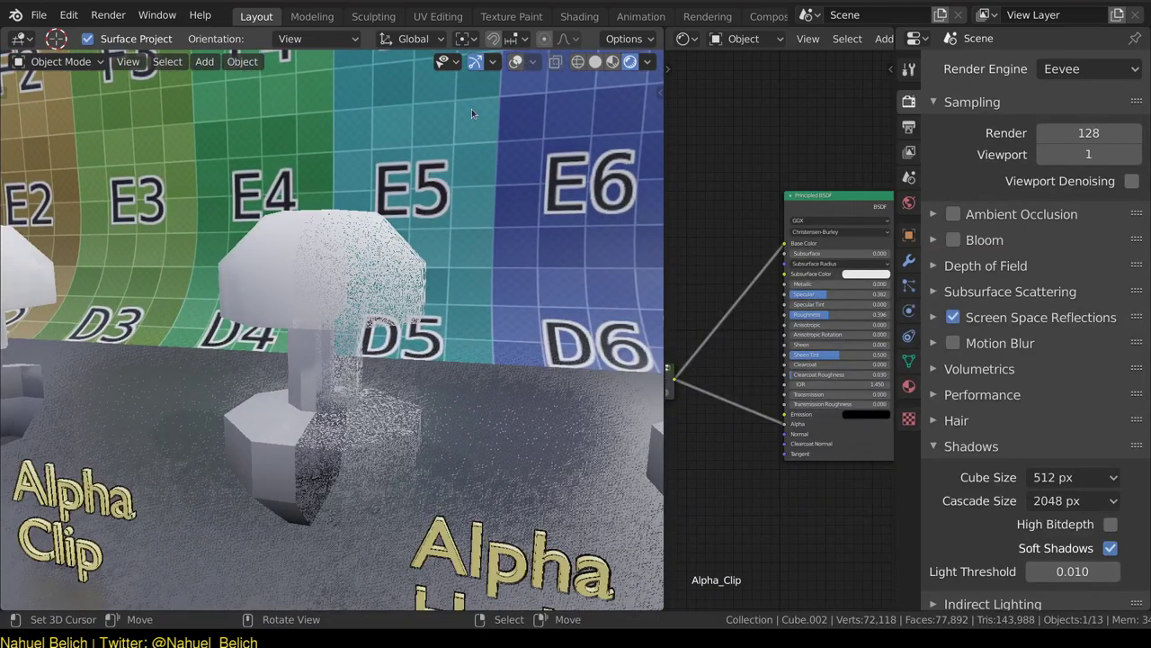
{"action": "mouse_move", "coordinate": [472, 109]}
{"action": "middle_mouse_down"}
{"action": "mouse_move", "coordinate": [345, 272]}
{"action": "mouse_move", "coordinate": [370, 355]}
{"action": "mouse_move", "coordinate": [90, 325]}
{"action": "middle_mouse_up"}
{"action": "mouse_move", "coordinate": [106, 440]}
{"action": "middle_mouse_down"}
{"action": "mouse_move", "coordinate": [286, 285]}
{"action": "mouse_move", "coordinate": [188, 318]}
{"action": "middle_mouse_up"}
{"action": "mouse_move", "coordinate": [197, 393]}
{"action": "middle_mouse_down"}
{"action": "mouse_move", "coordinate": [363, 235]}
{"action": "mouse_move", "coordinate": [428, 358]}
{"action": "middle_mouse_up"}
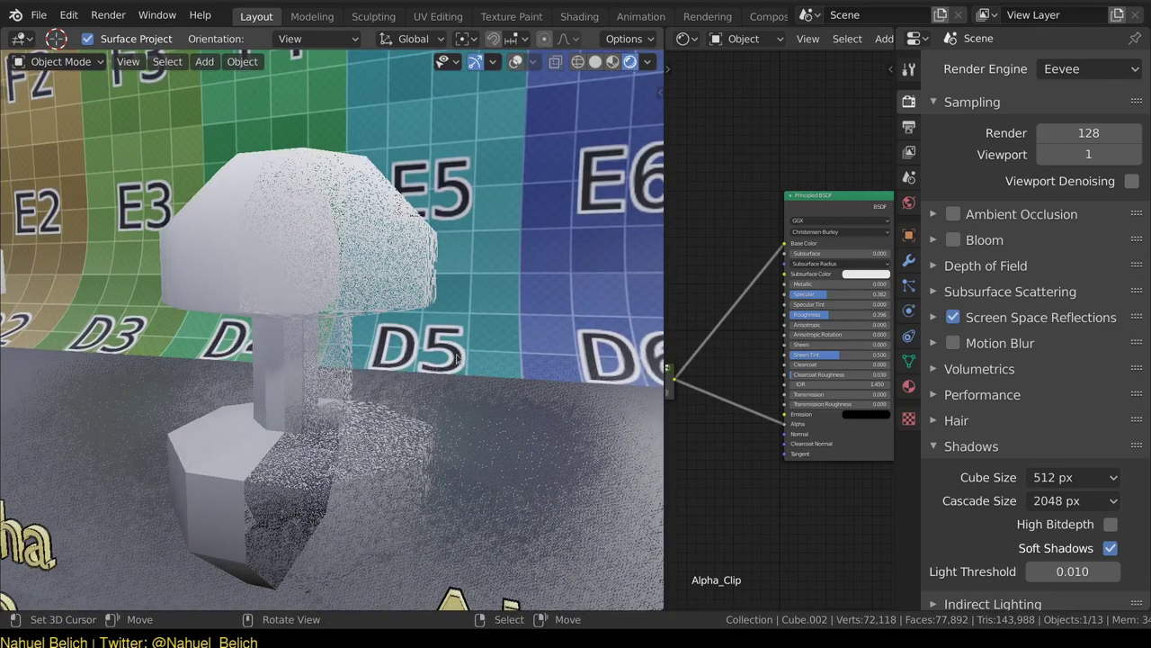
{"action": "scroll", "coordinate": [445, 409], "scroll_direction": "down", "scroll_amount": 2}
{"action": "scroll", "coordinate": [447, 402], "scroll_direction": "down", "scroll_amount": 2}
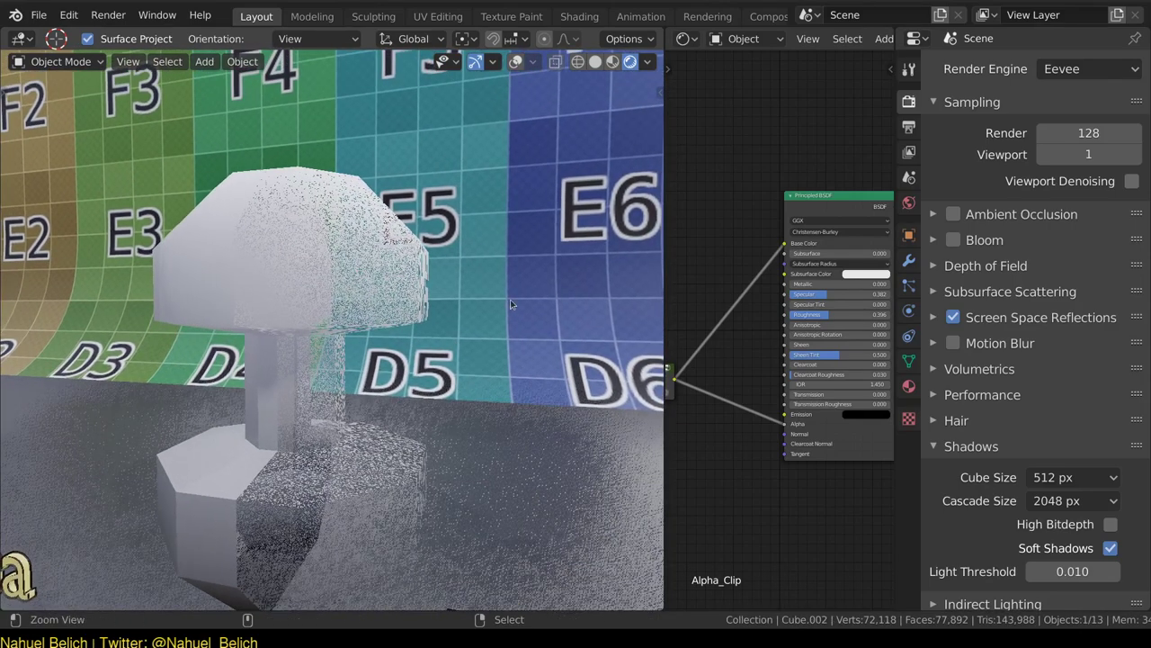
{"action": "middle_click_drag", "start_coordinate": [481, 406], "coordinate": [383, 302]}
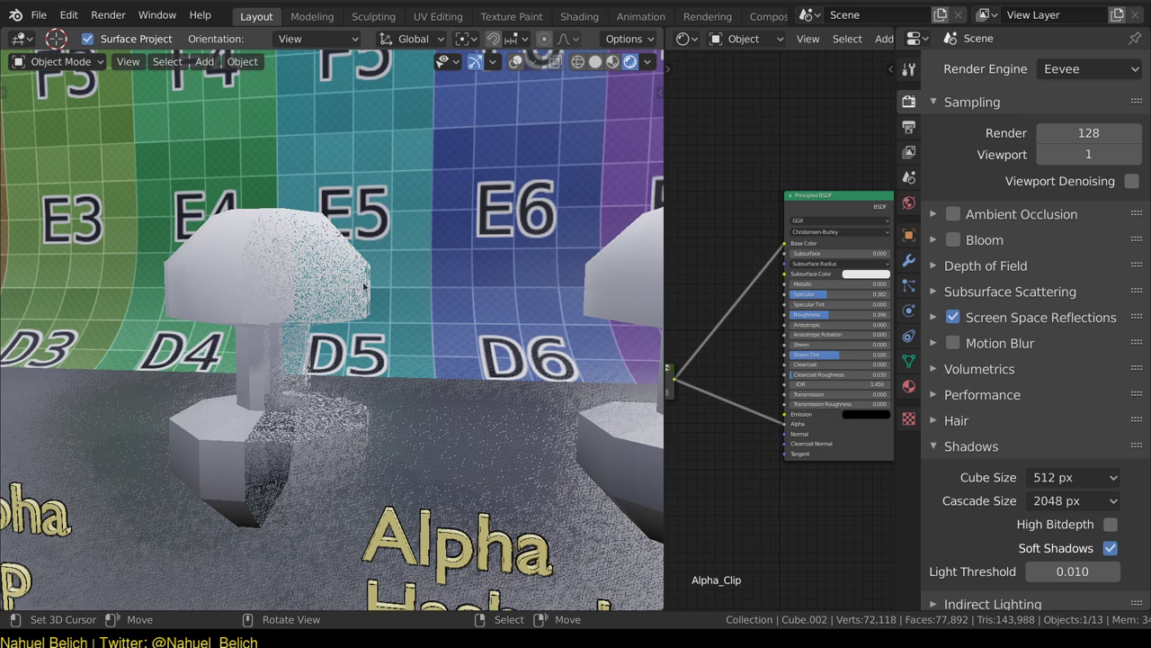
{"action": "middle_click_drag", "start_coordinate": [367, 274], "coordinate": [364, 332]}
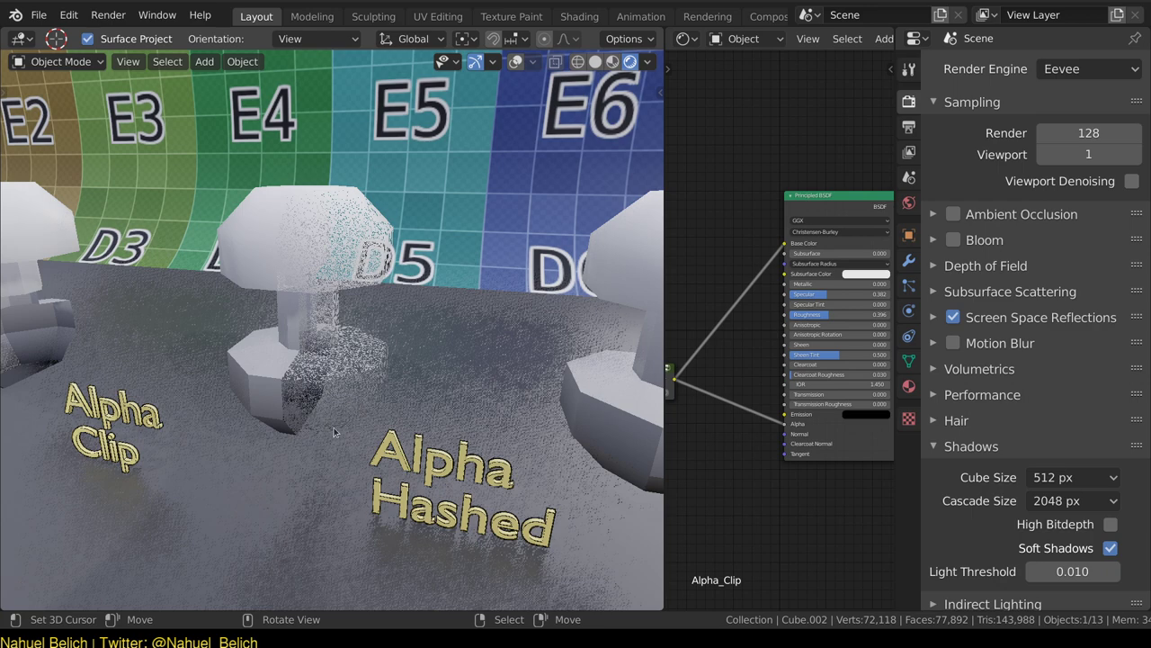
{"action": "middle_click_drag", "start_coordinate": [341, 398], "coordinate": [417, 354]}
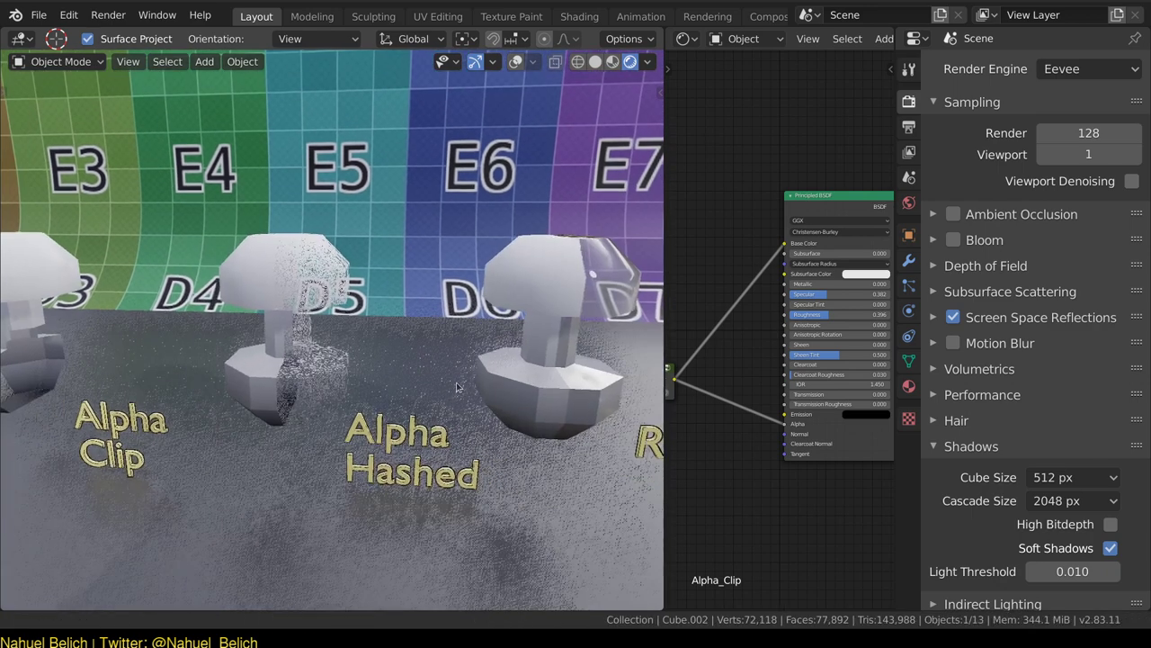
{"action": "middle_click_drag", "start_coordinate": [384, 427], "coordinate": [392, 219]}
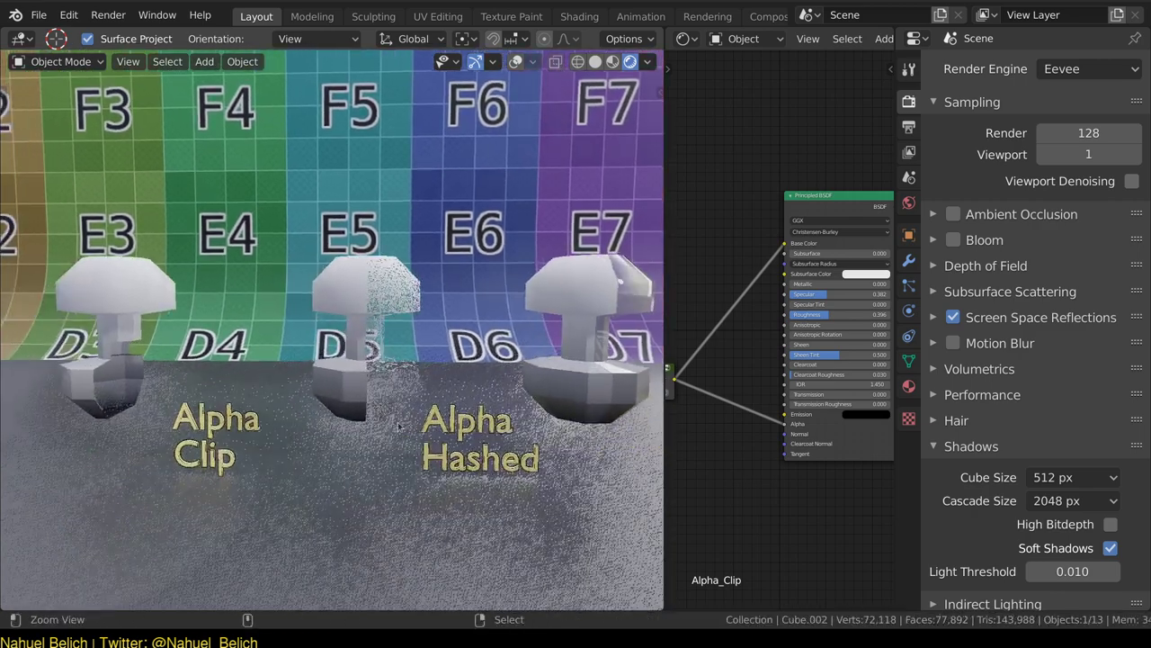
{"action": "left_click", "coordinate": [1090, 154]}
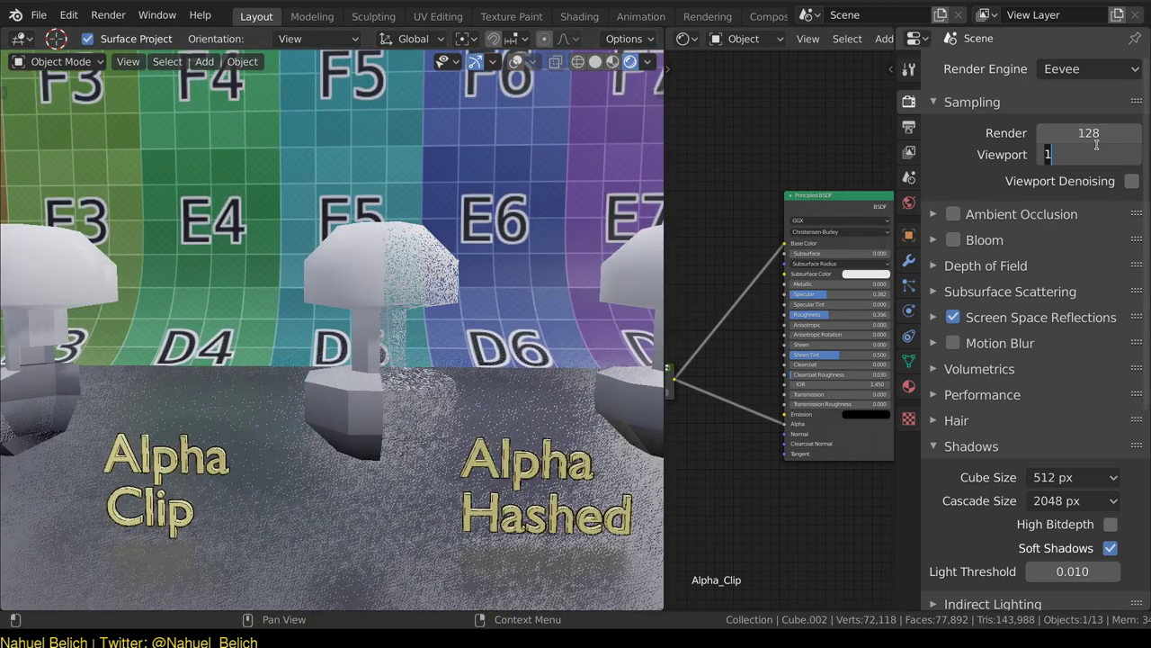
Set viewport samples to 64 and orbit to view the smoothed mushroom and floor labels.
{"action": "type", "text": "64"}
{"action": "key", "text": "Return"}
{"action": "mouse_move", "coordinate": [423, 396]}
{"action": "middle_mouse_down"}
{"action": "mouse_move", "coordinate": [466, 362]}
{"action": "mouse_move", "coordinate": [405, 343]}
{"action": "mouse_move", "coordinate": [413, 412]}
{"action": "middle_mouse_up"}
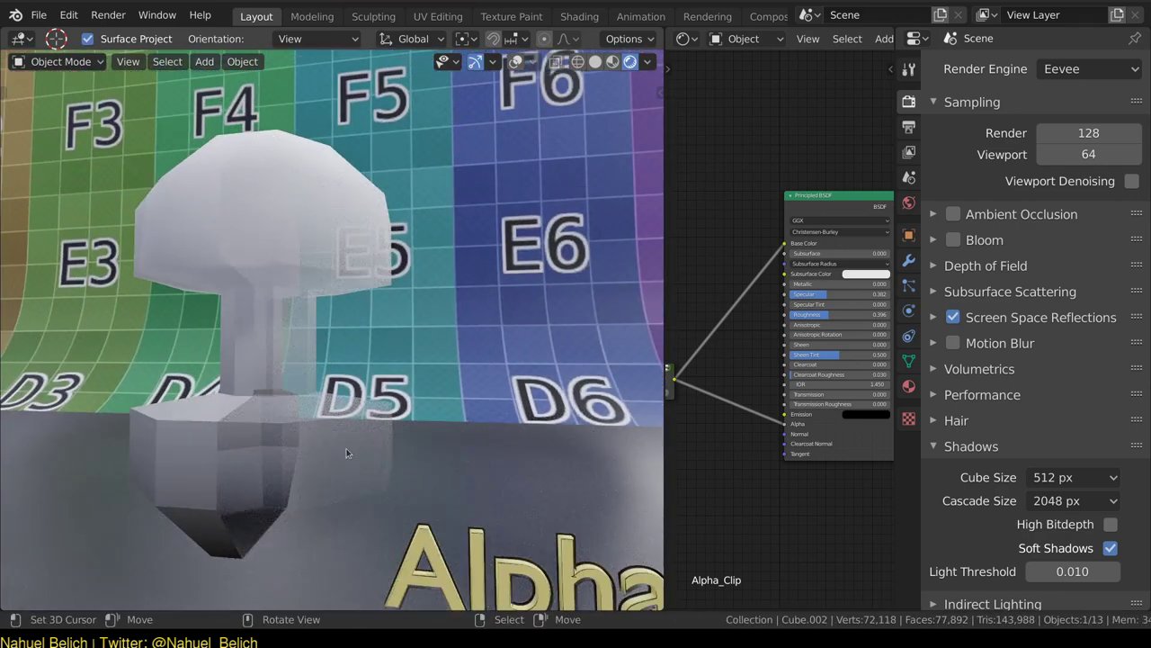
{"action": "scroll", "coordinate": [293, 214], "scroll_direction": "down", "scroll_amount": 2}
{"action": "left_click_drag", "start_coordinate": [478, 278], "coordinate": [477, 428], "text": "alt"}
{"action": "mouse_move", "coordinate": [478, 428]}
{"action": "middle_mouse_down", "text": "shift"}
{"action": "mouse_move", "coordinate": [412, 305]}
{"action": "mouse_move", "coordinate": [258, 327]}
{"action": "mouse_move", "coordinate": [490, 230]}
{"action": "mouse_move", "coordinate": [429, 348]}
{"action": "mouse_move", "coordinate": [457, 323]}
{"action": "mouse_move", "coordinate": [447, 332]}
{"action": "middle_mouse_up", "text": "shift"}
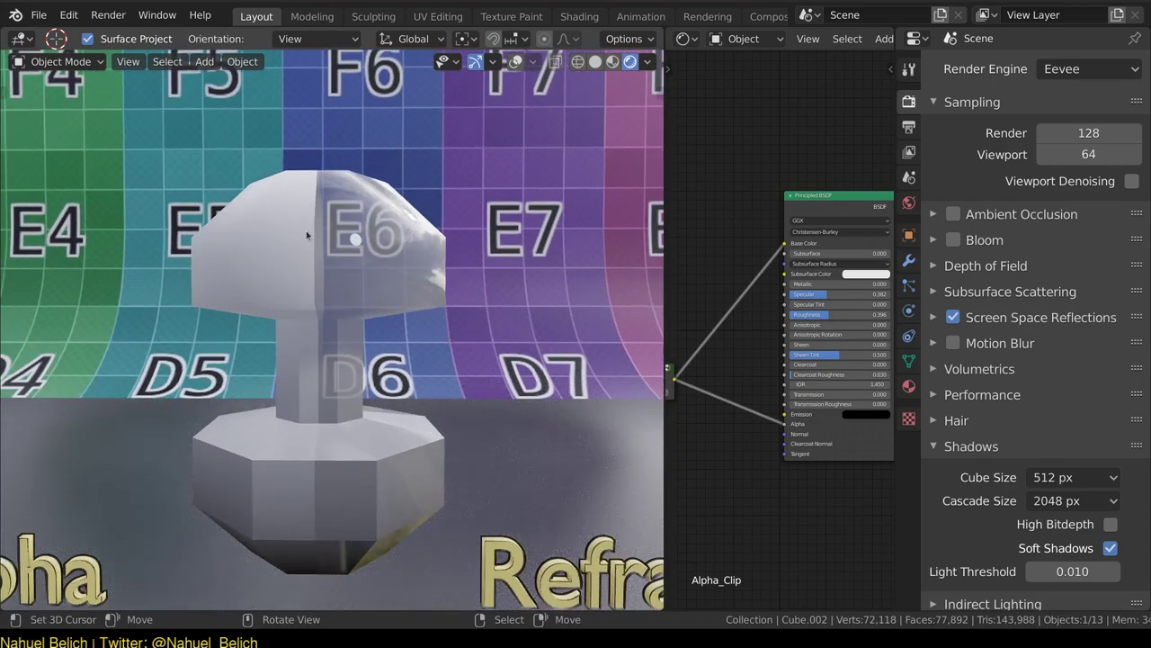
Orbit low and close to the Refraction mushroom, then widen the right-hand area.
{"action": "mouse_move", "coordinate": [305, 232]}
{"action": "middle_mouse_down"}
{"action": "mouse_move", "coordinate": [314, 330]}
{"action": "mouse_move", "coordinate": [359, 331]}
{"action": "mouse_move", "coordinate": [325, 325]}
{"action": "mouse_move", "coordinate": [321, 340]}
{"action": "middle_mouse_up"}
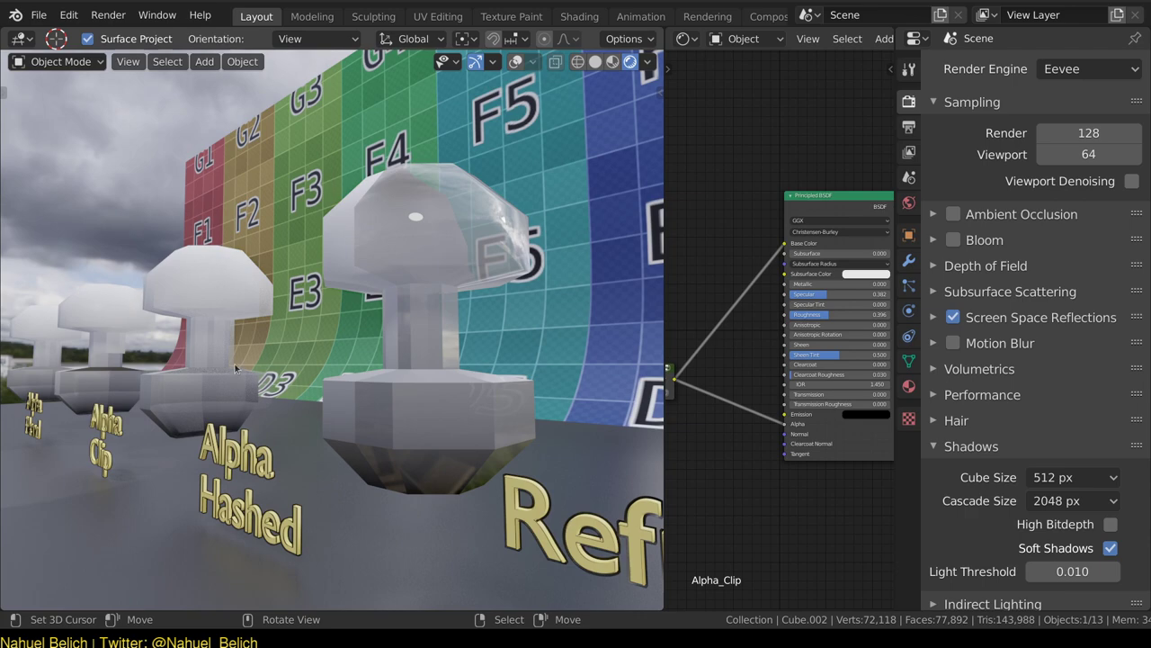
{"action": "middle_click_drag", "start_coordinate": [241, 344], "coordinate": [347, 312]}
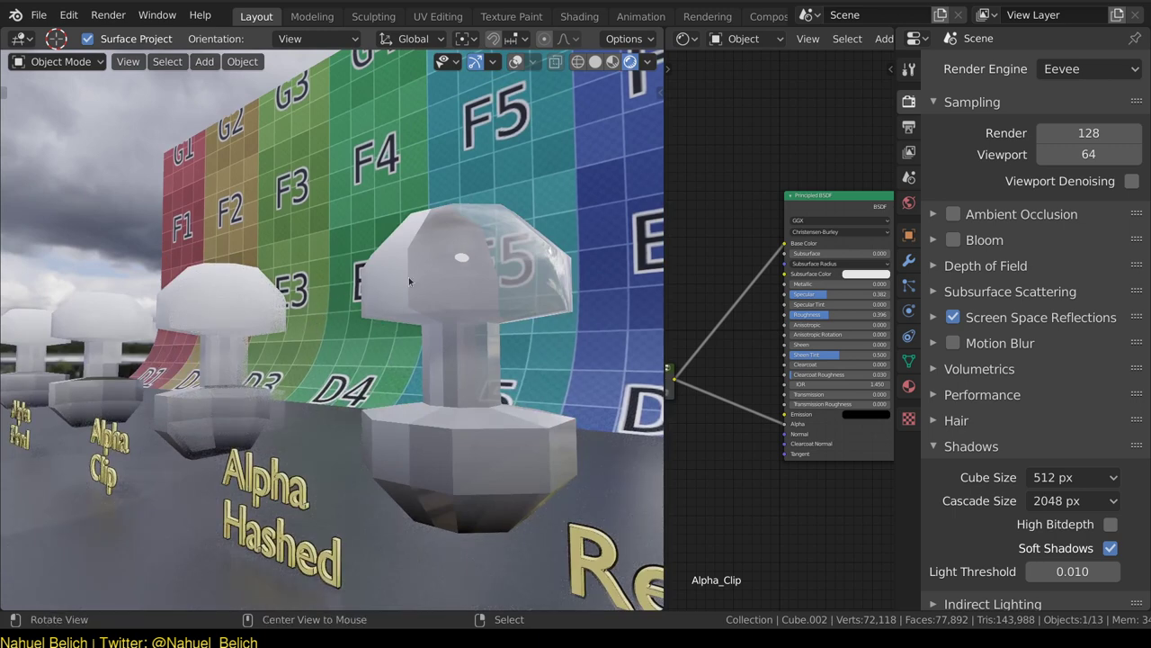
{"action": "mouse_move", "coordinate": [409, 276]}
{"action": "middle_mouse_down"}
{"action": "mouse_move", "coordinate": [467, 236]}
{"action": "mouse_move", "coordinate": [457, 251]}
{"action": "mouse_move", "coordinate": [500, 248]}
{"action": "mouse_move", "coordinate": [447, 238]}
{"action": "mouse_move", "coordinate": [436, 280]}
{"action": "mouse_move", "coordinate": [446, 351]}
{"action": "middle_mouse_up"}
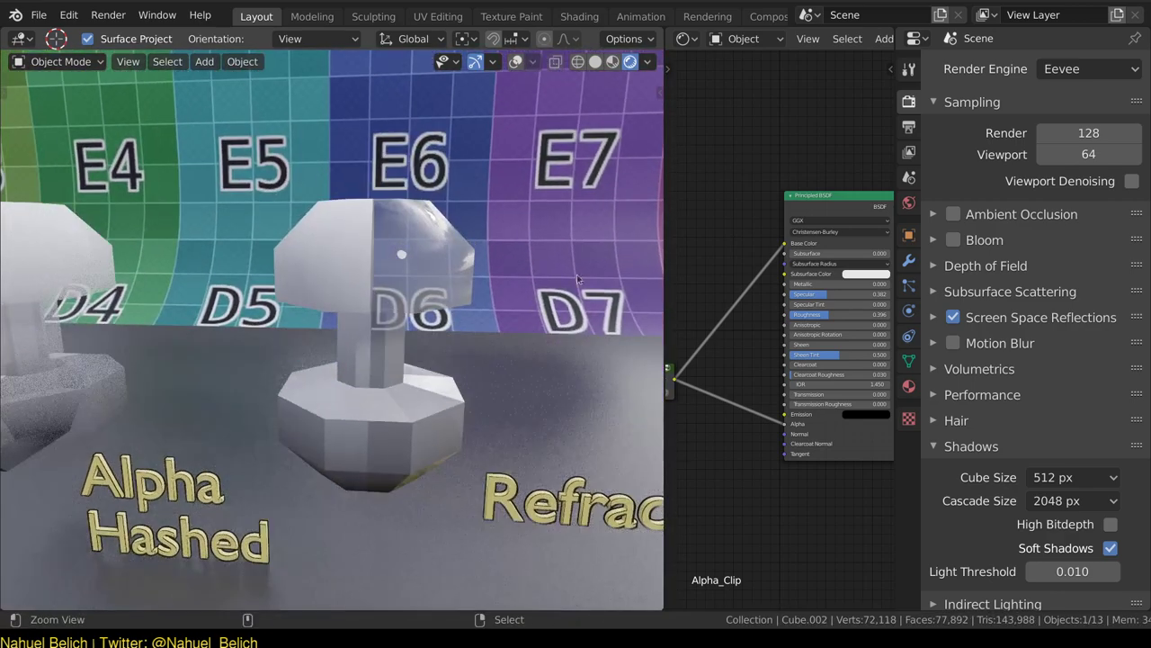
{"action": "left_click_drag", "start_coordinate": [666, 217], "coordinate": [461, 222]}
Turn the right area into a 3D Viewport and orbit it to a top view.
{"action": "key", "text": "shift+F3"}
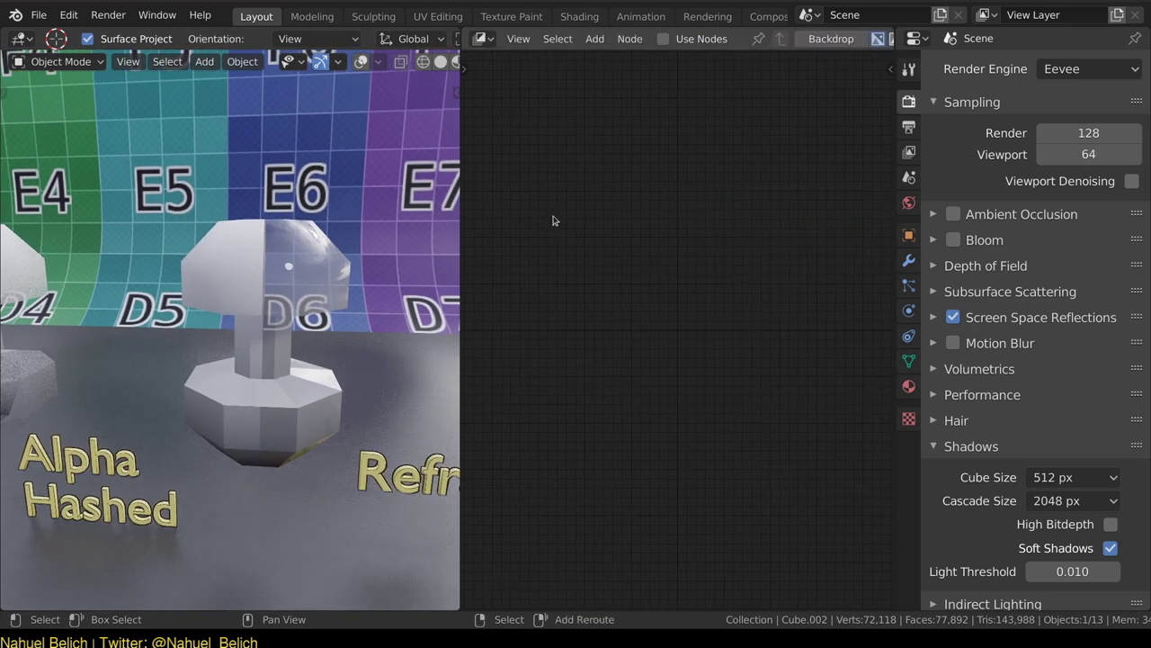
{"action": "key", "text": "shift+F4"}
{"action": "key", "text": "shift+F5"}
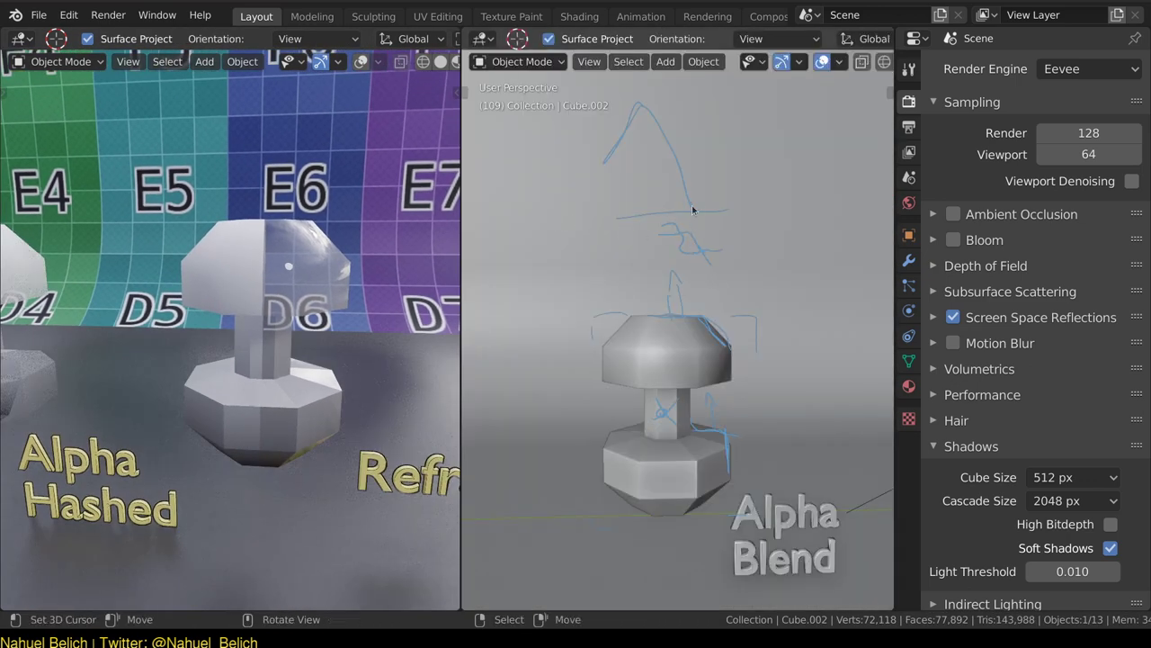
{"action": "key", "text": "n"}
{"action": "scroll", "coordinate": [846, 511], "scroll_direction": "down", "scroll_amount": 5}
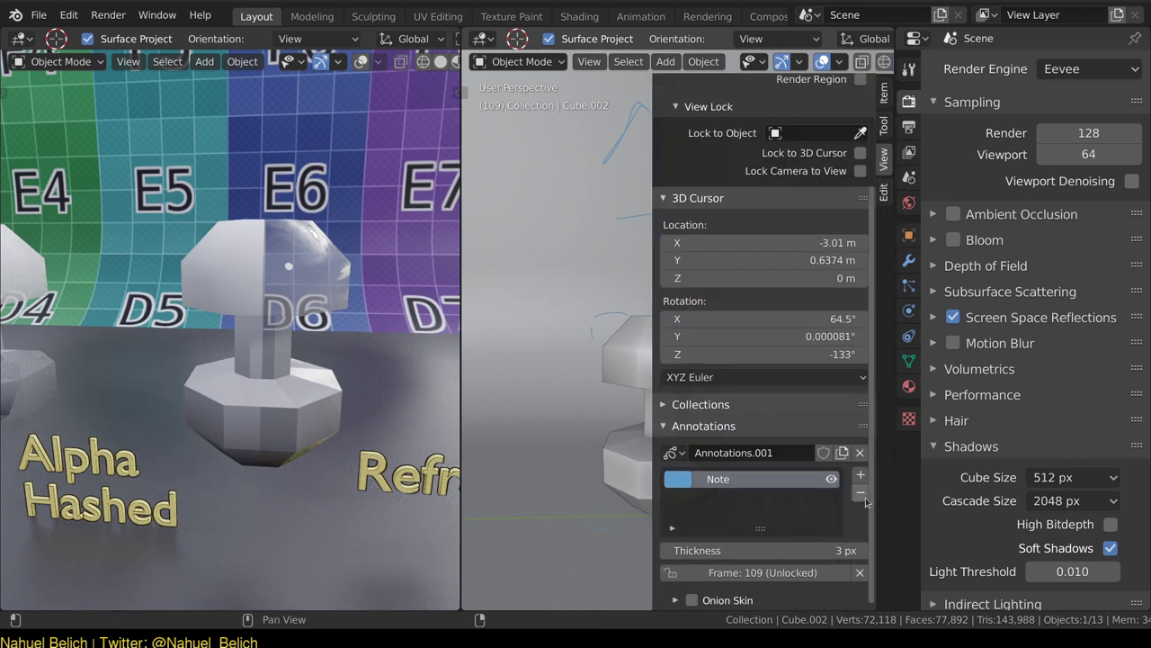
{"action": "scroll", "coordinate": [859, 493], "scroll_direction": "up", "scroll_amount": 5}
{"action": "key", "text": "n"}
{"action": "mouse_move", "coordinate": [772, 307]}
{"action": "middle_mouse_down"}
{"action": "mouse_move", "coordinate": [752, 366]}
{"action": "mouse_move", "coordinate": [719, 276]}
{"action": "mouse_move", "coordinate": [788, 275]}
{"action": "mouse_move", "coordinate": [707, 369]}
{"action": "middle_mouse_up"}
{"action": "scroll", "coordinate": [718, 276], "scroll_direction": "up", "scroll_amount": 2}
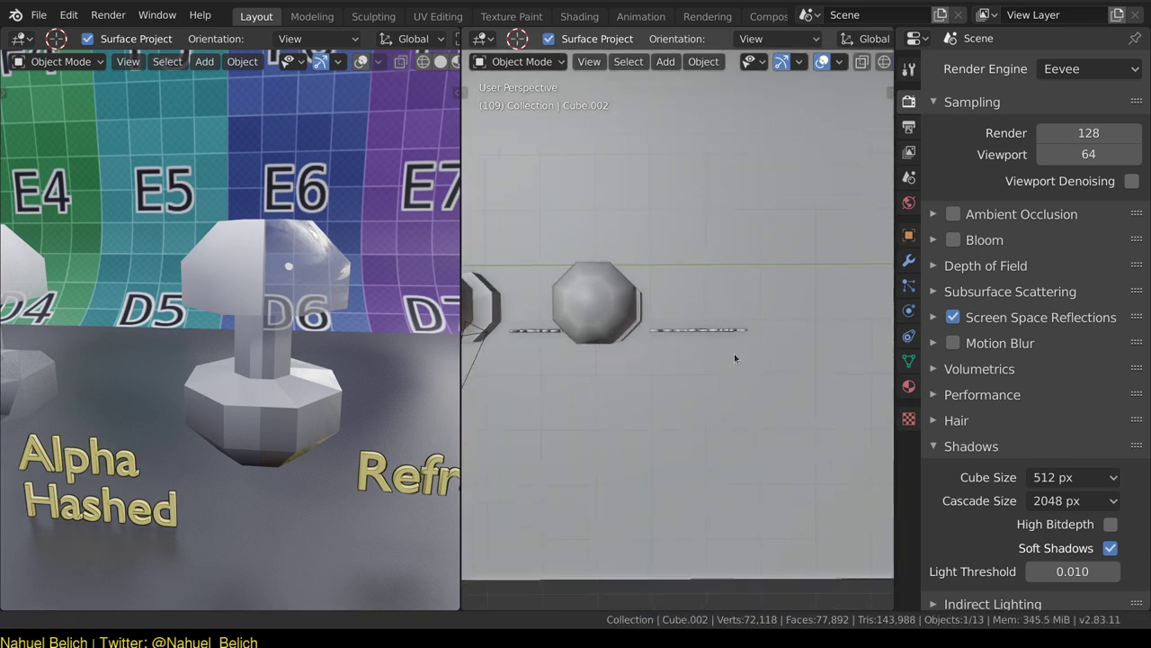
Draw blue annotation lines, brackets and scribbles around the mushroom with the Annotate tool.
{"action": "key", "text": "shift+space"}
{"action": "left_click", "coordinate": [670, 490]}
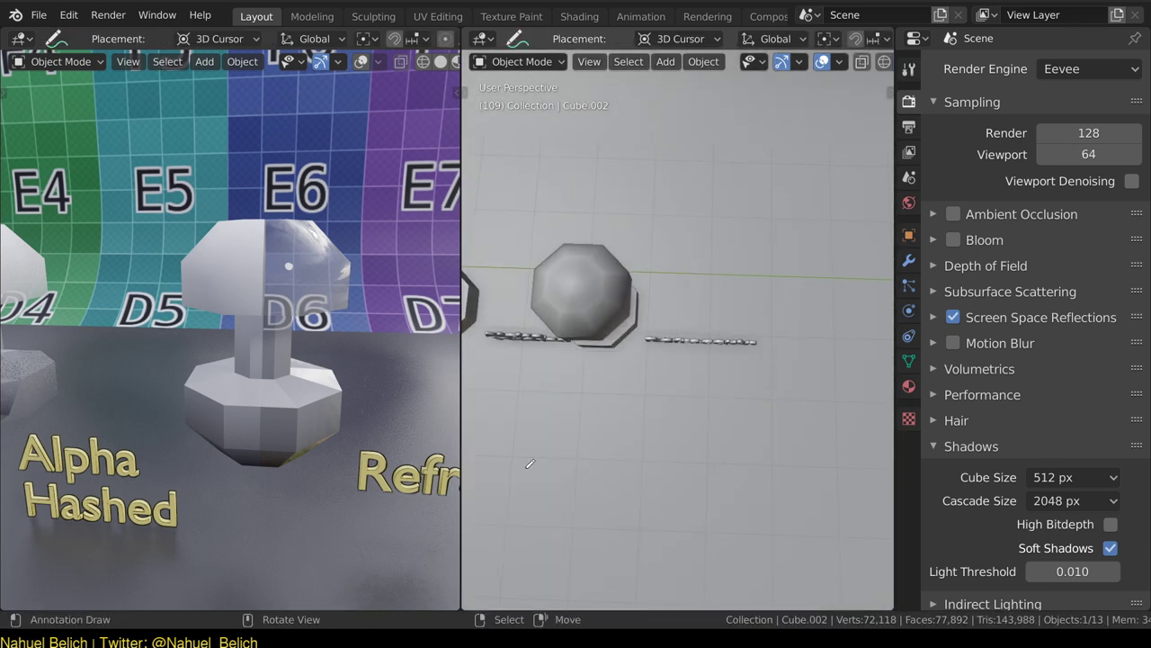
{"action": "left_click_drag", "start_coordinate": [564, 500], "coordinate": [657, 493]}
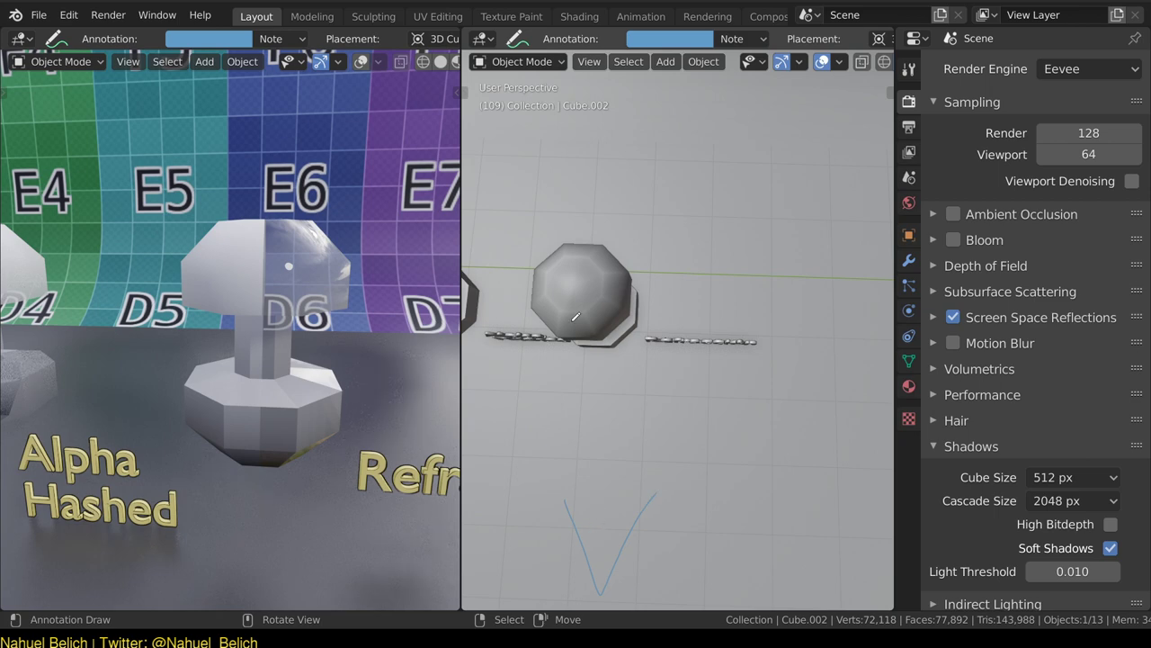
{"action": "left_click_drag", "start_coordinate": [643, 221], "coordinate": [693, 221]}
{"action": "left_click_drag", "start_coordinate": [639, 251], "coordinate": [691, 251]}
{"action": "mouse_move", "coordinate": [644, 283]}
{"action": "left_mouse_down"}
{"action": "mouse_move", "coordinate": [691, 283]}
{"action": "mouse_move", "coordinate": [691, 305]}
{"action": "left_mouse_up"}
{"action": "left_click_drag", "start_coordinate": [568, 375], "coordinate": [551, 405]}
{"action": "left_click_drag", "start_coordinate": [639, 380], "coordinate": [655, 407]}
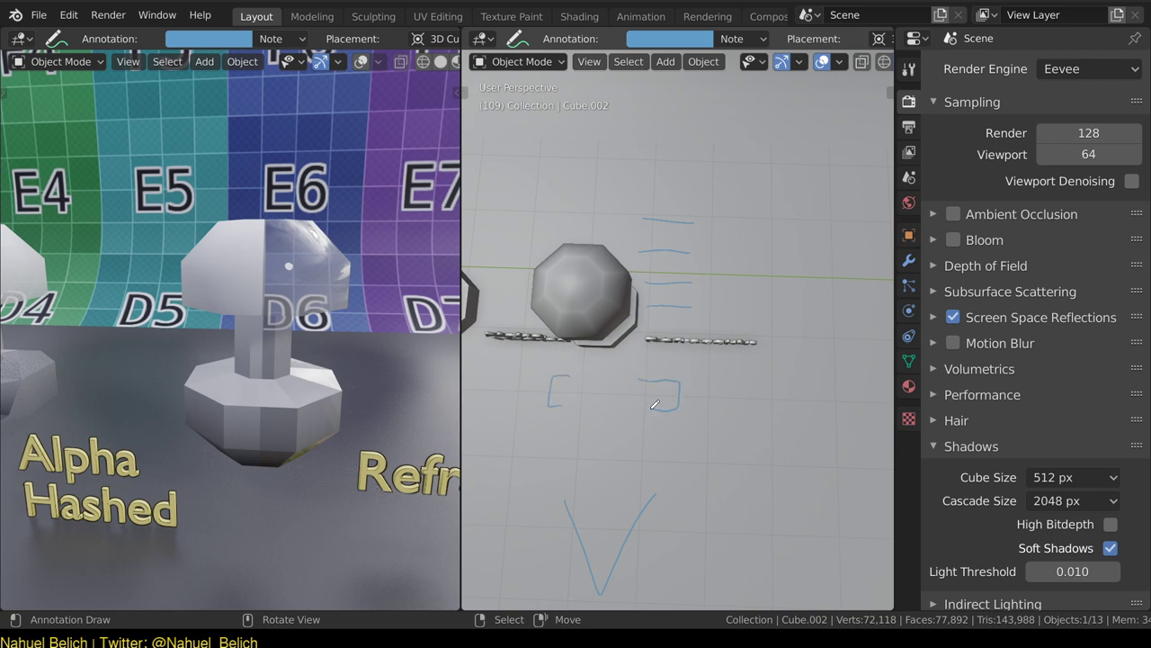
{"action": "left_click_drag", "start_coordinate": [567, 384], "coordinate": [562, 394]}
{"action": "left_click_drag", "start_coordinate": [647, 389], "coordinate": [666, 383]}
{"action": "left_click_drag", "start_coordinate": [689, 295], "coordinate": [703, 243]}
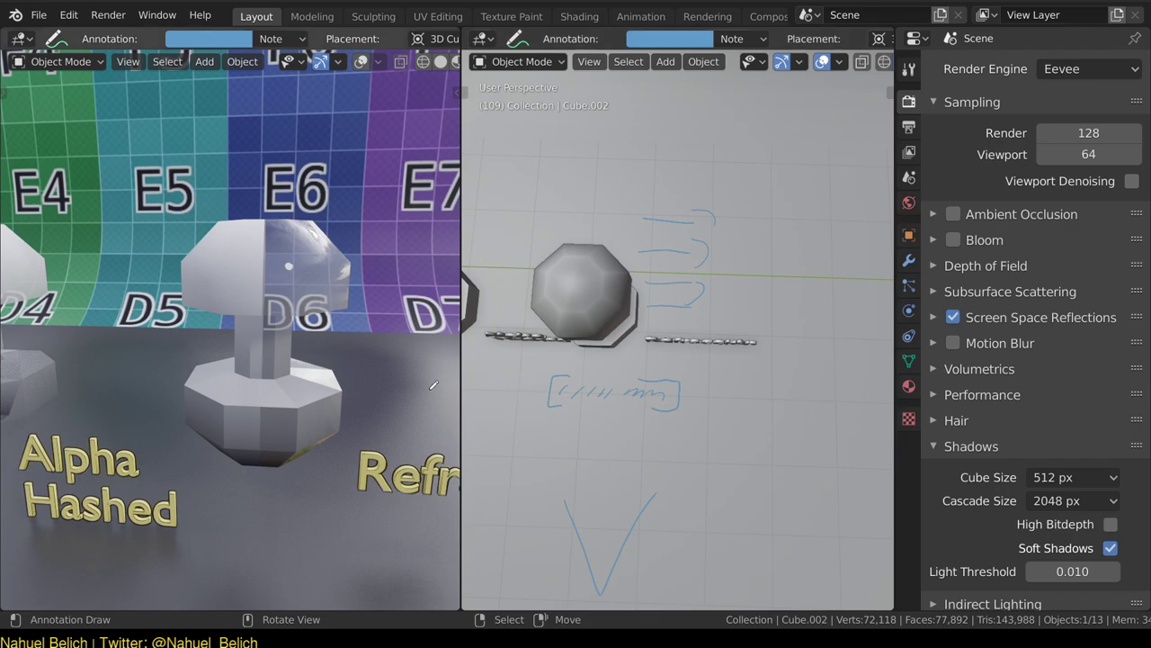
Orbit the left rendered view around the mushroom and add a vertical stroke to the bracket.
{"action": "mouse_move", "coordinate": [450, 360]}
{"action": "middle_mouse_down"}
{"action": "mouse_move", "coordinate": [474, 350]}
{"action": "mouse_move", "coordinate": [446, 348]}
{"action": "mouse_move", "coordinate": [414, 276]}
{"action": "middle_mouse_up"}
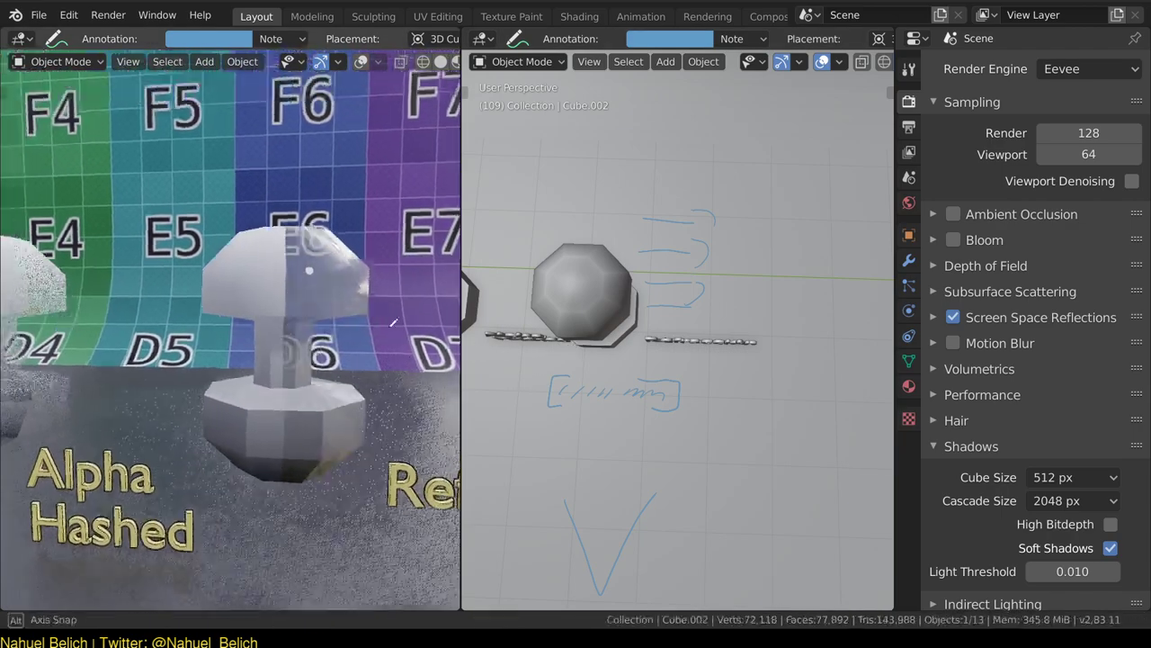
{"action": "middle_click_drag", "start_coordinate": [393, 315], "coordinate": [599, 446]}
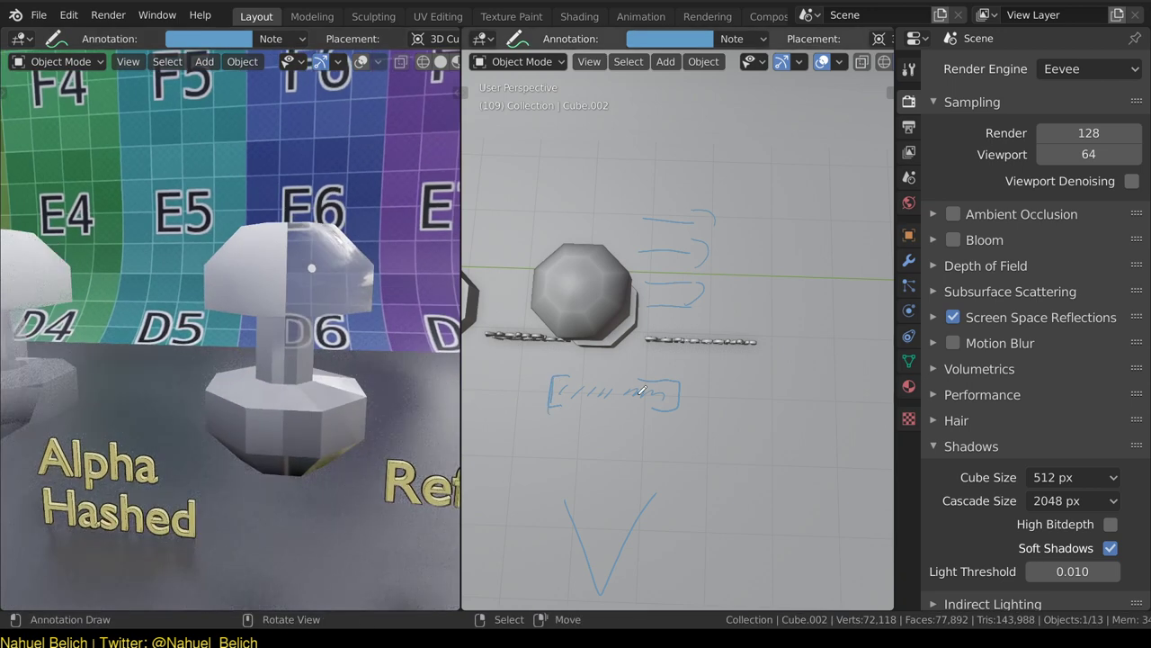
{"action": "left_click_drag", "start_coordinate": [670, 380], "coordinate": [668, 410]}
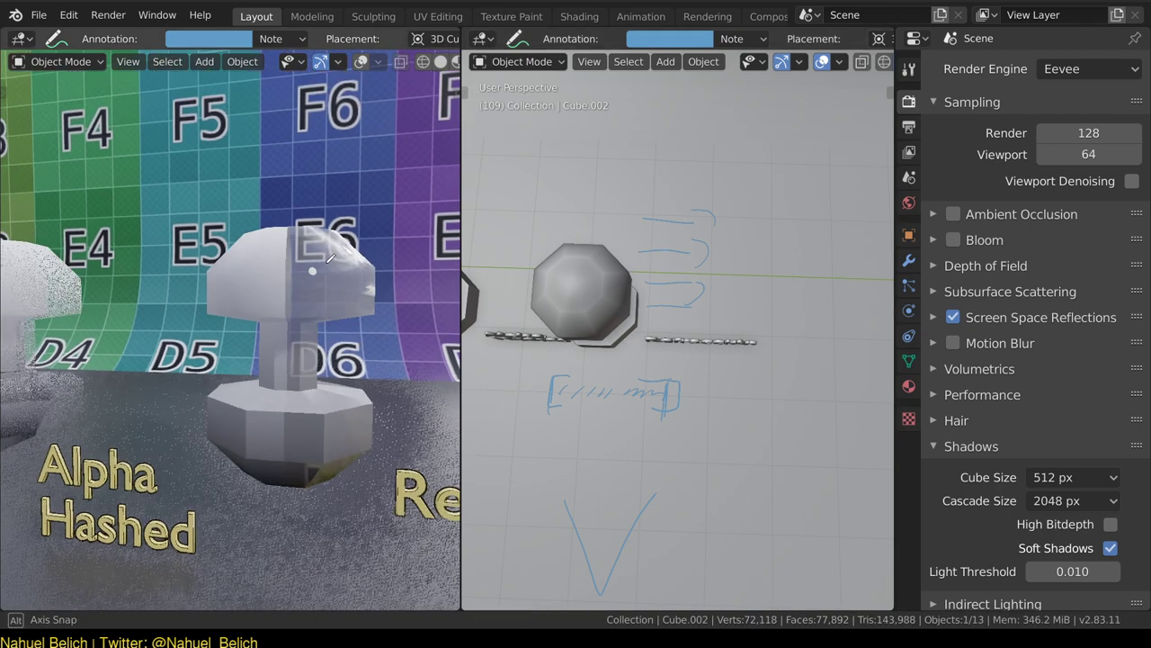
{"action": "mouse_move", "coordinate": [346, 258]}
{"action": "middle_mouse_down"}
{"action": "mouse_move", "coordinate": [331, 360]}
{"action": "mouse_move", "coordinate": [335, 349]}
{"action": "middle_mouse_up"}
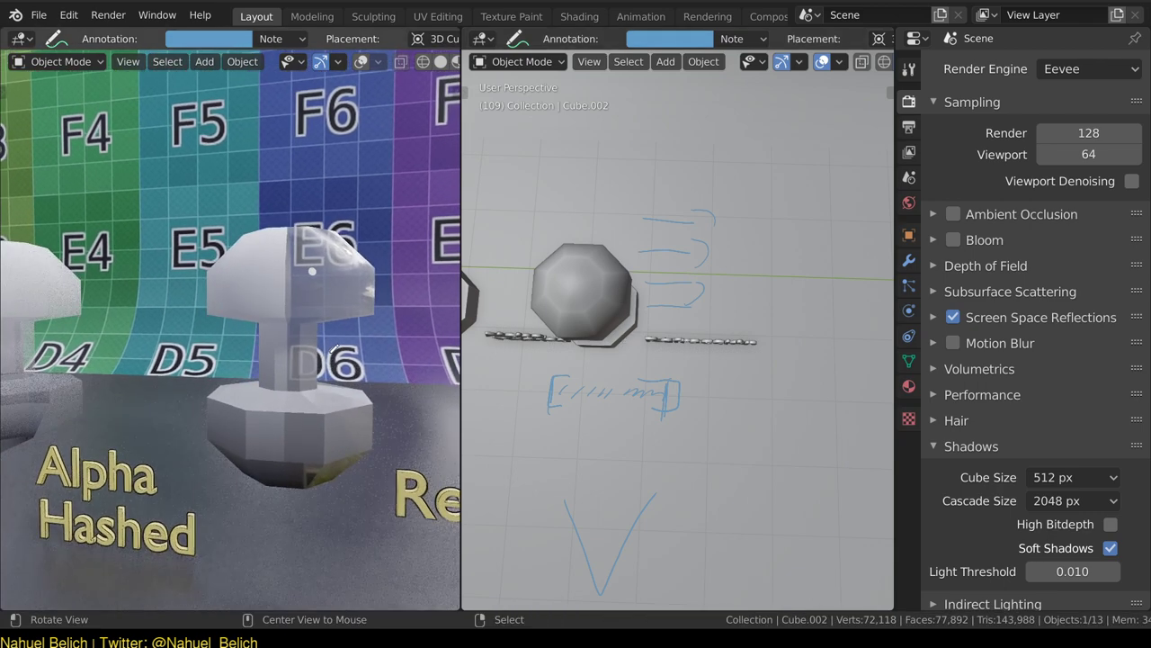
{"action": "mouse_move", "coordinate": [336, 310]}
{"action": "middle_mouse_down"}
{"action": "mouse_move", "coordinate": [332, 334]}
{"action": "mouse_move", "coordinate": [340, 297]}
{"action": "mouse_move", "coordinate": [406, 324]}
{"action": "mouse_move", "coordinate": [438, 261]}
{"action": "middle_mouse_up"}
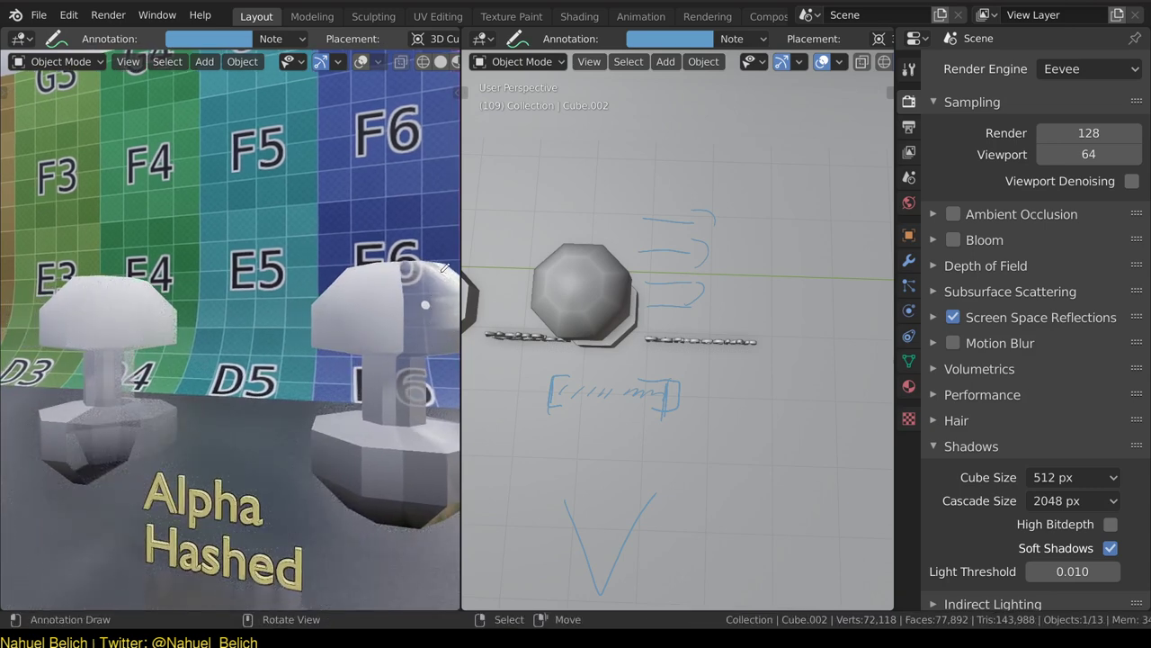
{"action": "middle_click_drag", "start_coordinate": [443, 312], "coordinate": [446, 296]}
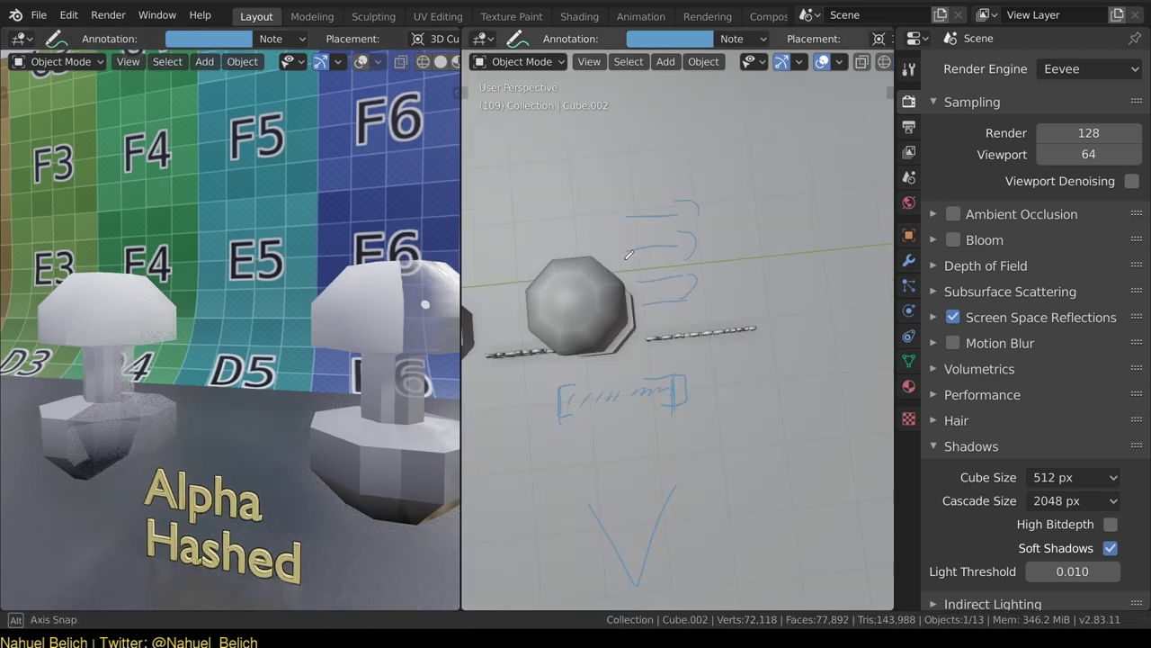
{"action": "mouse_move", "coordinate": [630, 297]}
{"action": "middle_mouse_down"}
{"action": "mouse_move", "coordinate": [711, 286]}
{"action": "mouse_move", "coordinate": [700, 214]}
{"action": "middle_mouse_up"}
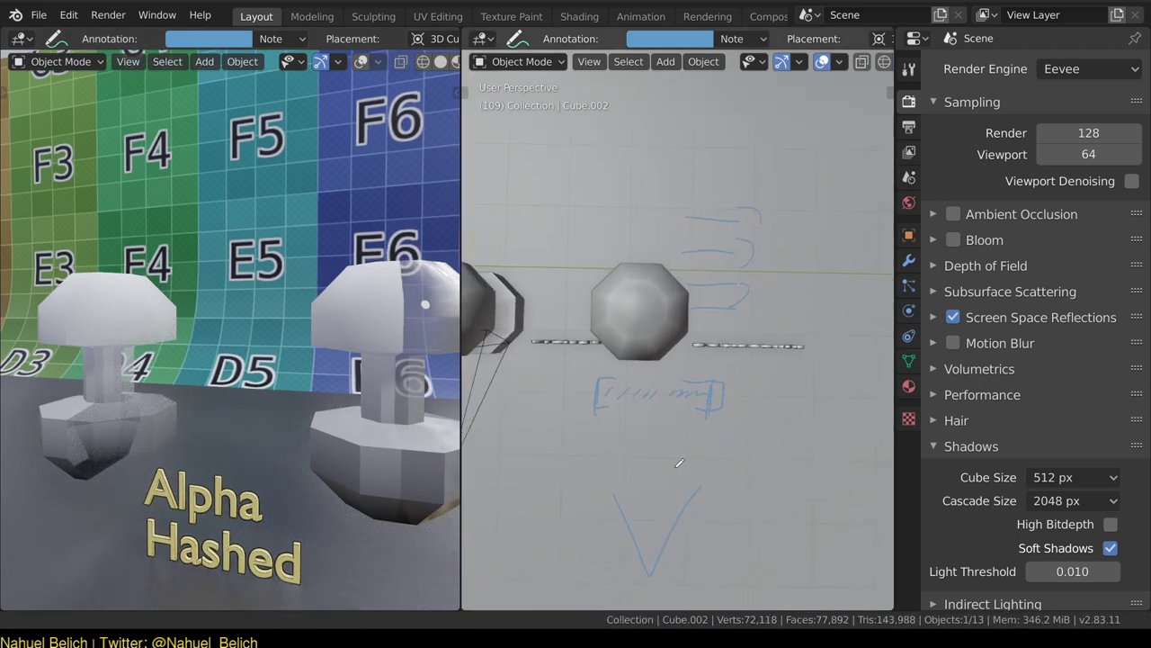
{"action": "mouse_move", "coordinate": [850, 112]}
{"action": "left_mouse_down"}
{"action": "mouse_move", "coordinate": [678, 249]}
{"action": "mouse_move", "coordinate": [689, 352]}
{"action": "left_mouse_up"}
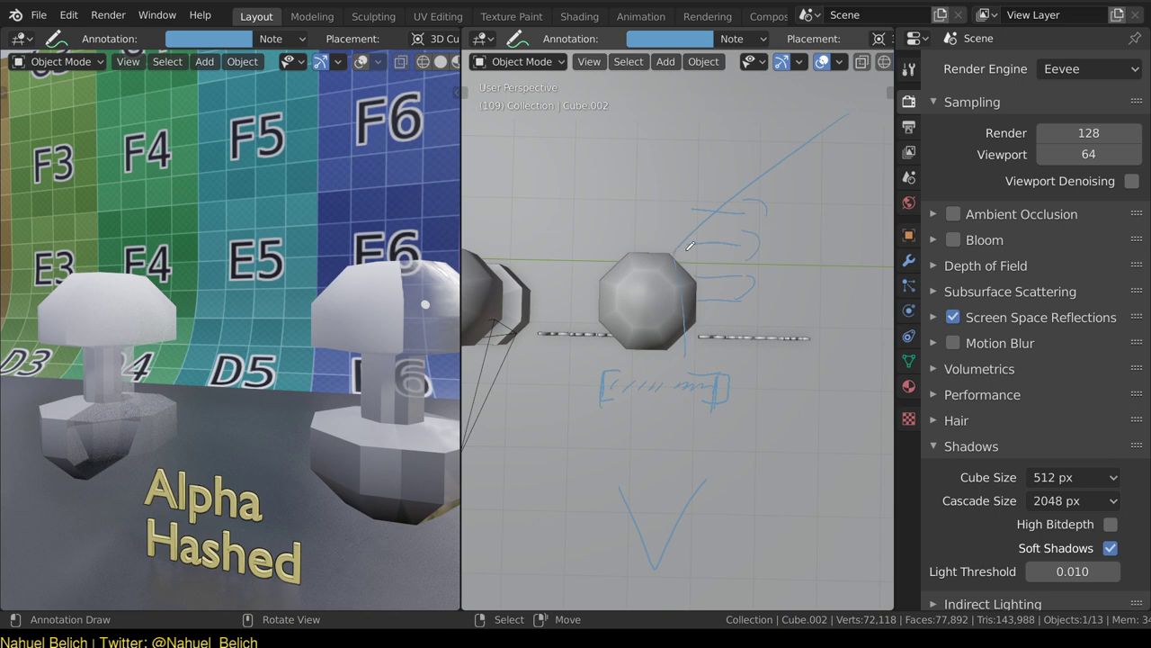
{"action": "left_click_drag", "start_coordinate": [675, 85], "coordinate": [655, 281]}
{"action": "left_click_drag", "start_coordinate": [711, 177], "coordinate": [712, 409]}
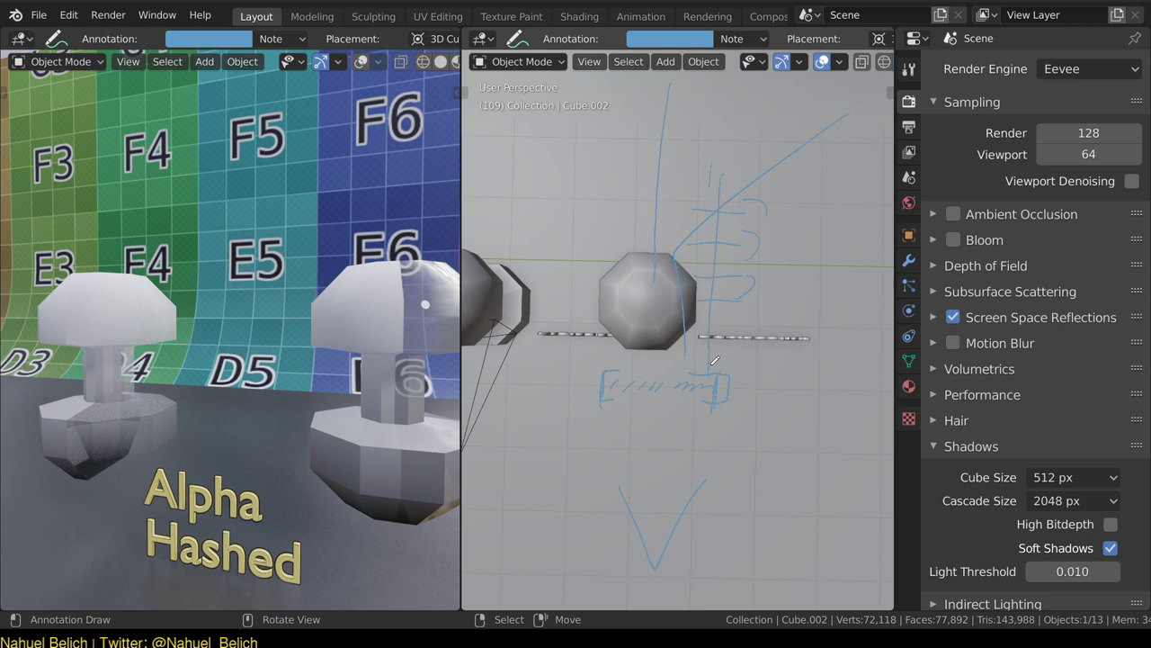
{"action": "mouse_move", "coordinate": [779, 122]}
{"action": "left_mouse_down"}
{"action": "mouse_move", "coordinate": [849, 117]}
{"action": "mouse_move", "coordinate": [783, 189]}
{"action": "mouse_move", "coordinate": [748, 184]}
{"action": "left_mouse_up"}
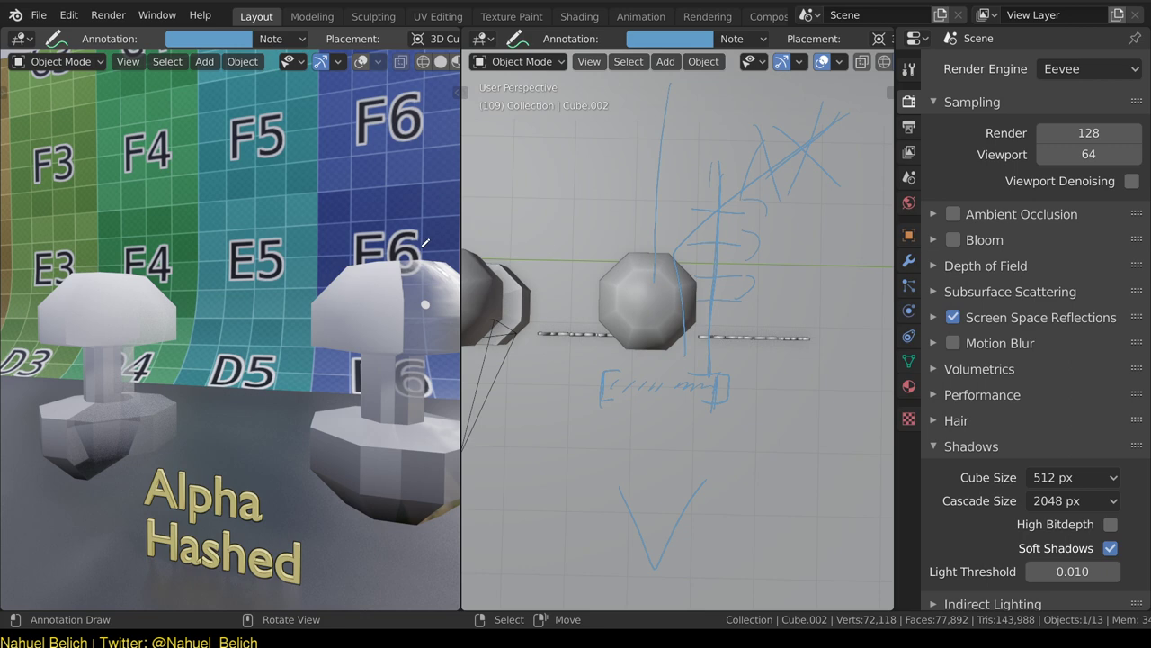
{"action": "middle_click_drag", "start_coordinate": [423, 243], "coordinate": [405, 255]}
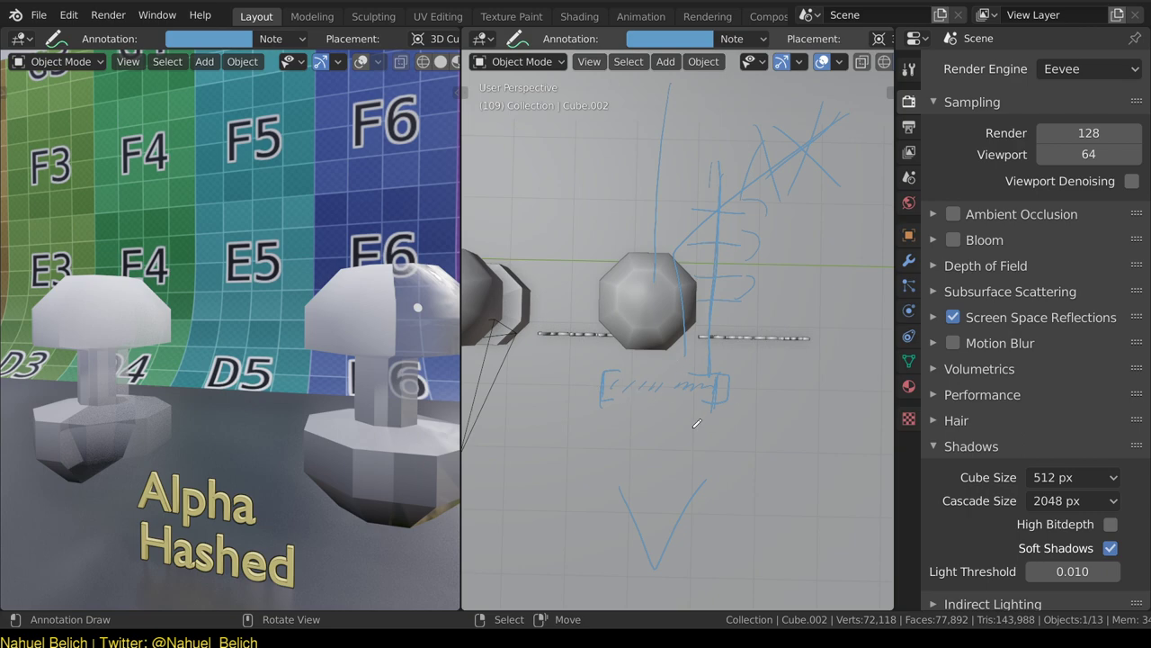
{"action": "middle_click_drag", "start_coordinate": [419, 315], "coordinate": [360, 310]}
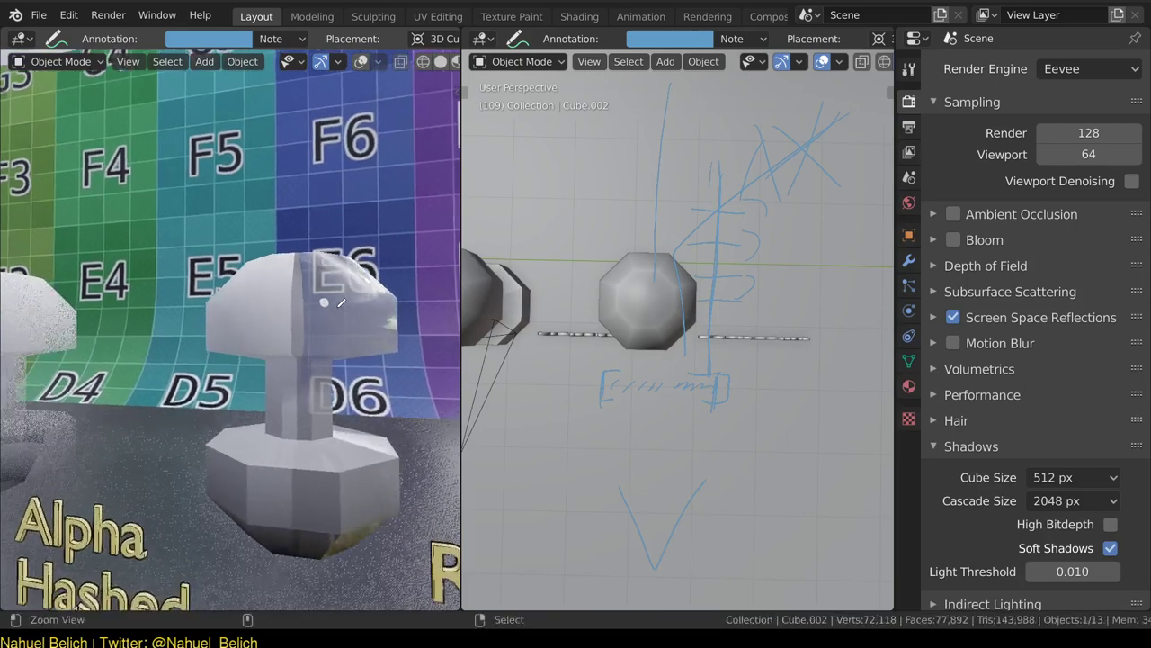
{"action": "middle_click_drag", "start_coordinate": [360, 309], "coordinate": [375, 333], "text": "shift"}
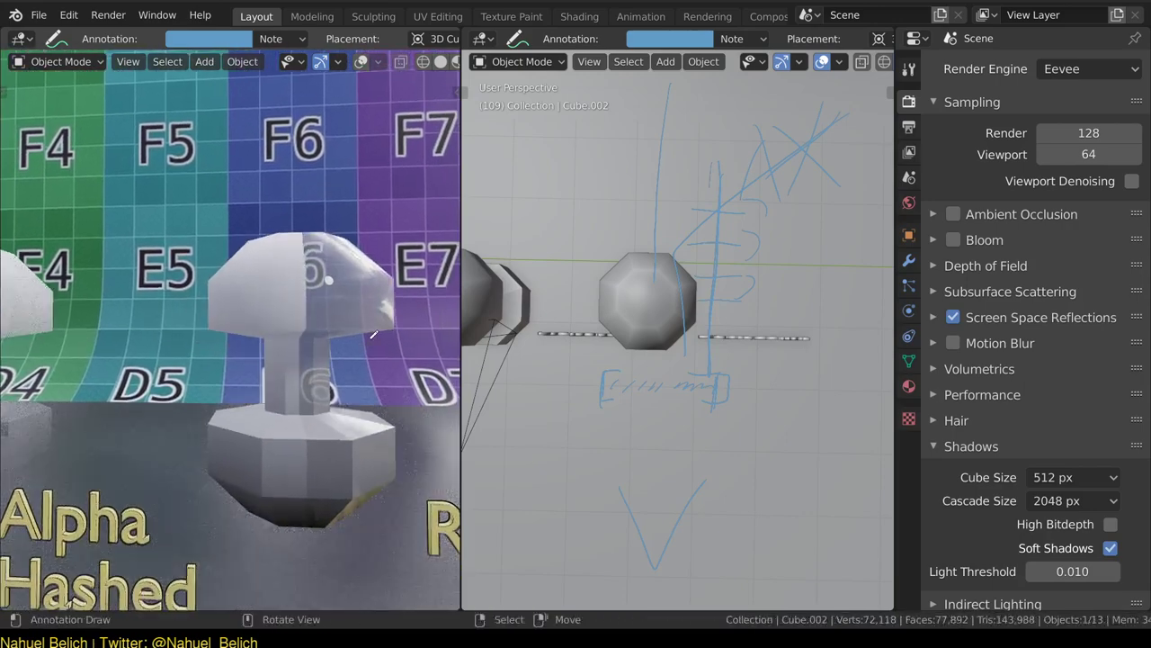
Show the Material properties and select the refractive mushroom cap (Cube.003).
{"action": "left_click", "coordinate": [909, 386]}
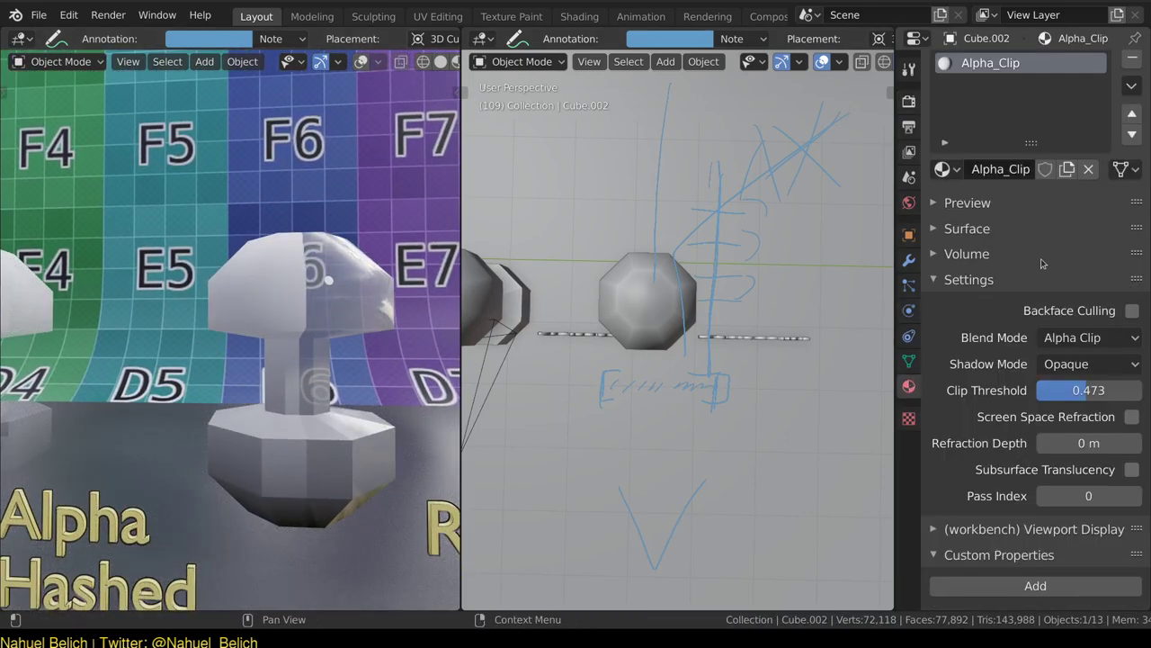
{"action": "middle_click_drag", "start_coordinate": [270, 252], "coordinate": [296, 280]}
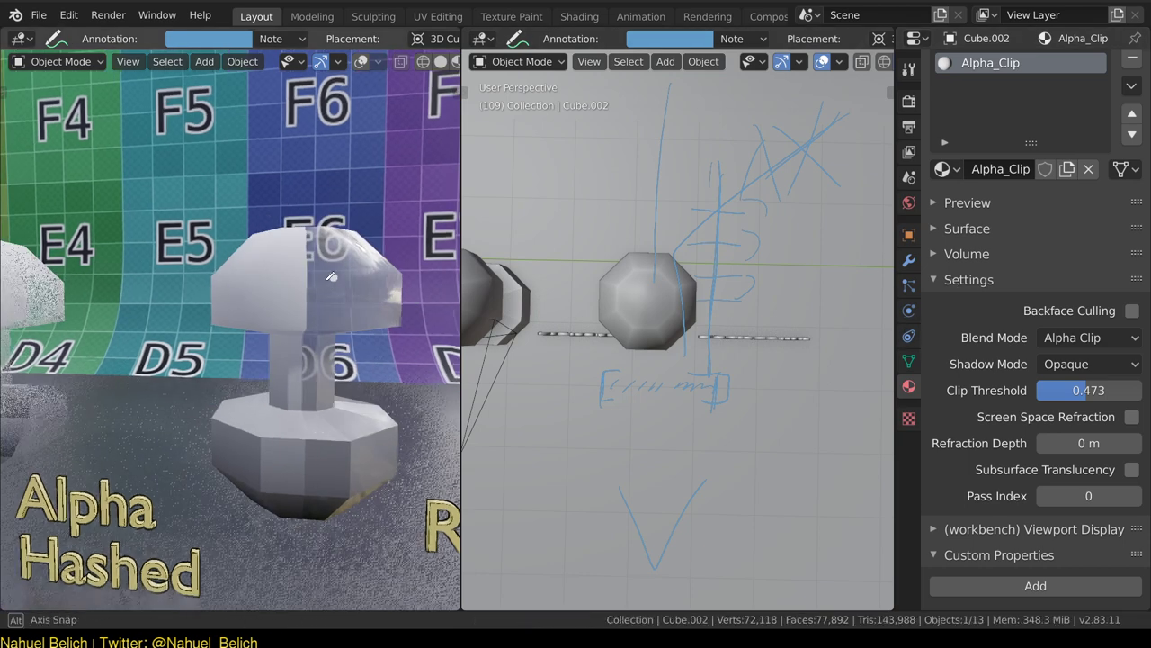
{"action": "key", "text": "shift+space"}
{"action": "key", "text": "space"}
{"action": "left_click", "coordinate": [333, 276]}
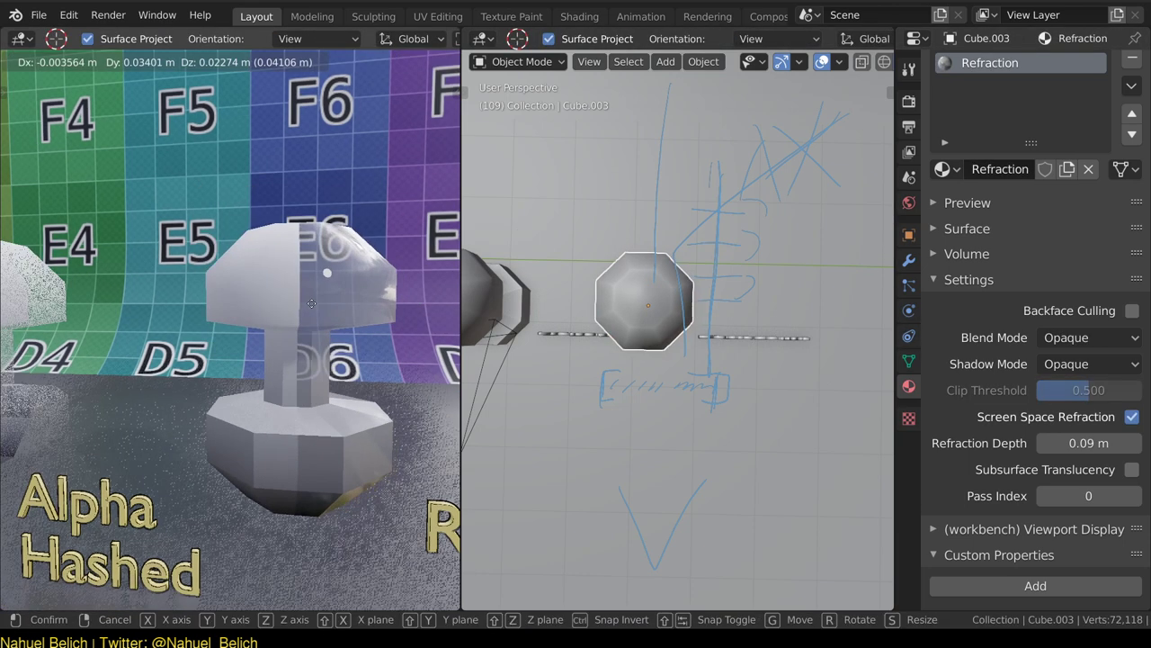
Check its blend and shadow modes and toggle Screen Space Refraction off and on to compare.
{"action": "left_click", "coordinate": [1062, 338]}
{"action": "left_click", "coordinate": [1070, 359]}
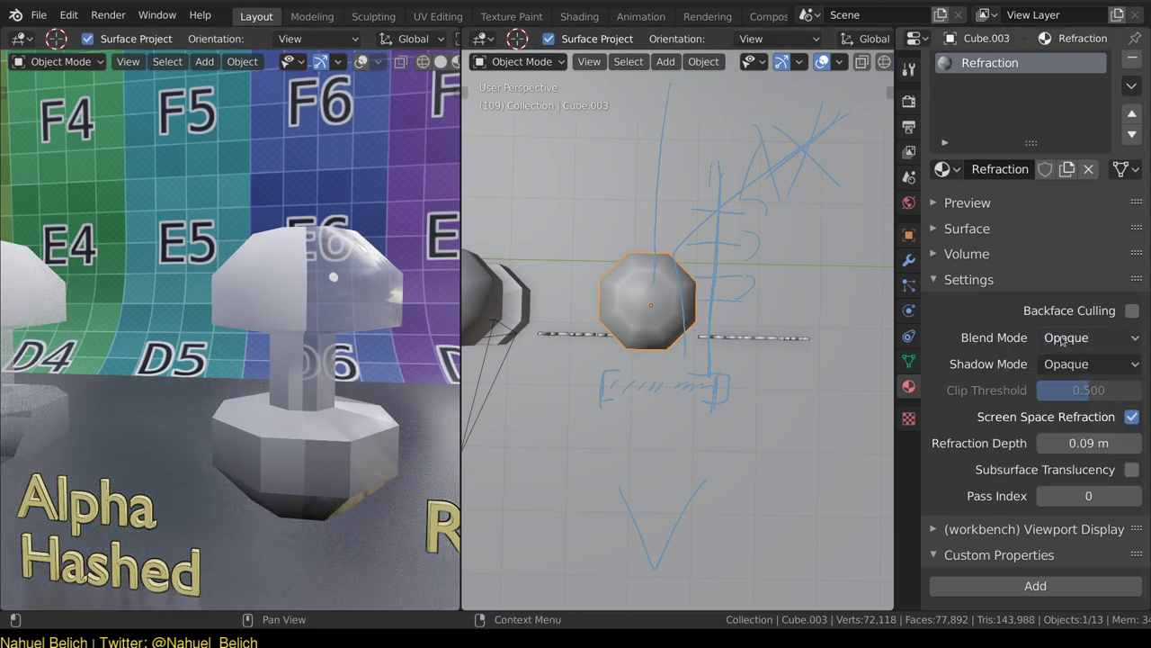
{"action": "left_click", "coordinate": [1070, 362]}
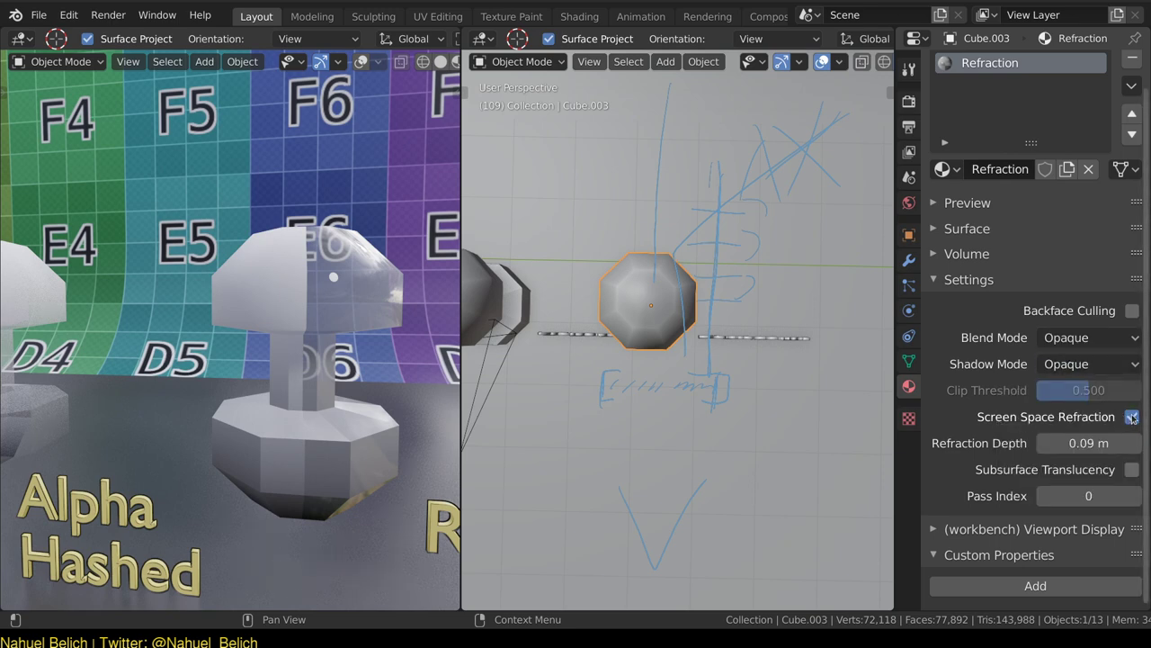
{"action": "left_click", "coordinate": [1132, 418]}
{"action": "left_click", "coordinate": [1133, 418]}
{"action": "left_click", "coordinate": [1133, 420]}
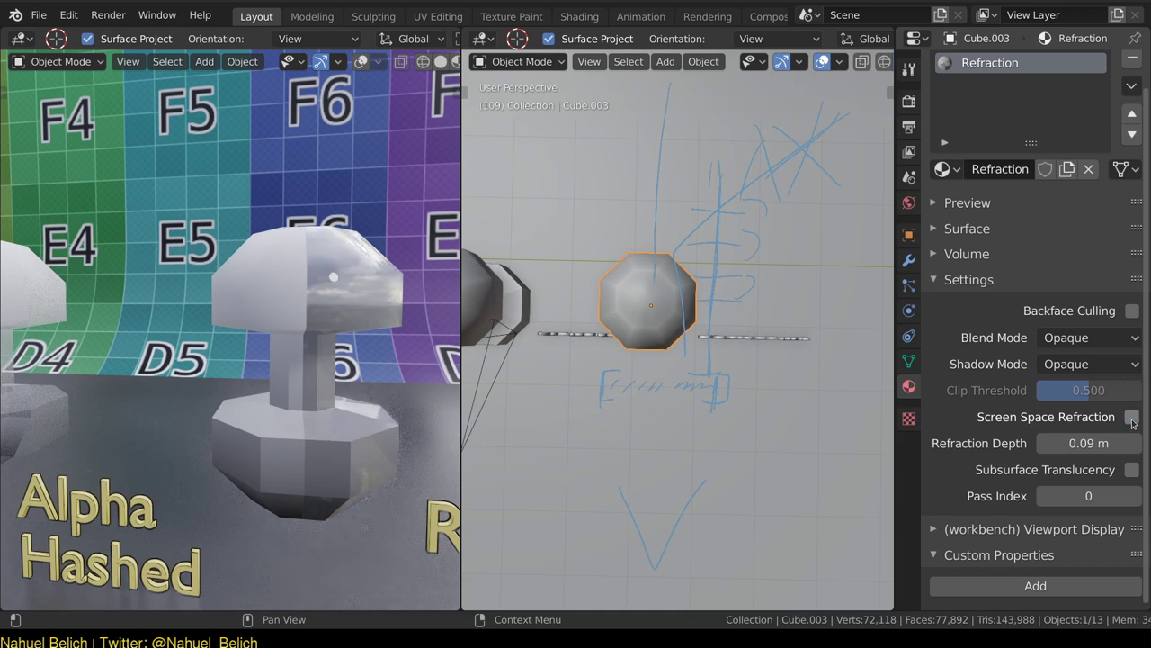
{"action": "left_click", "coordinate": [1133, 419]}
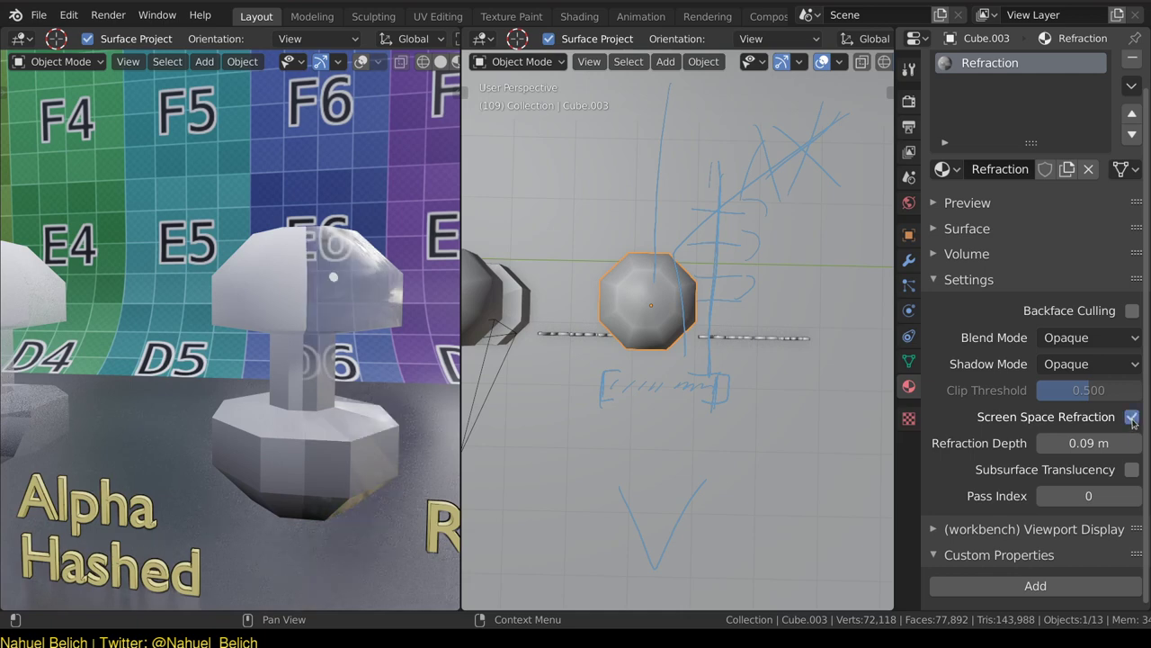
Uncheck Refraction under Screen Space Reflections, compare with reflections off, then show the floor Plane's material.
{"action": "left_click", "coordinate": [910, 101]}
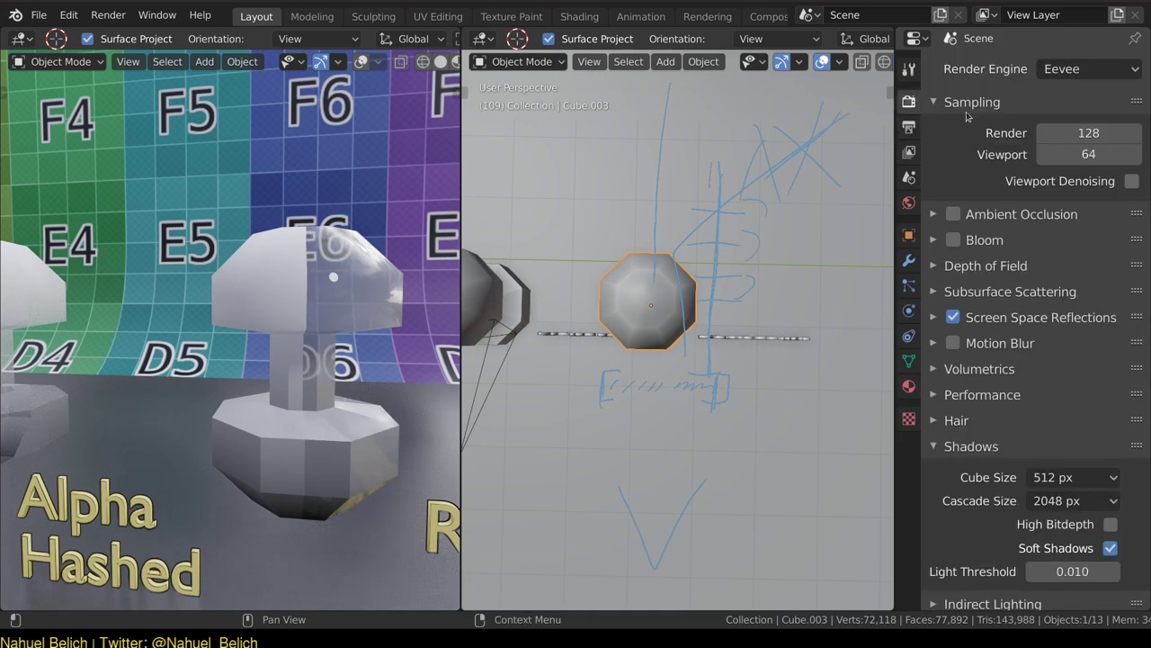
{"action": "left_click", "coordinate": [995, 320]}
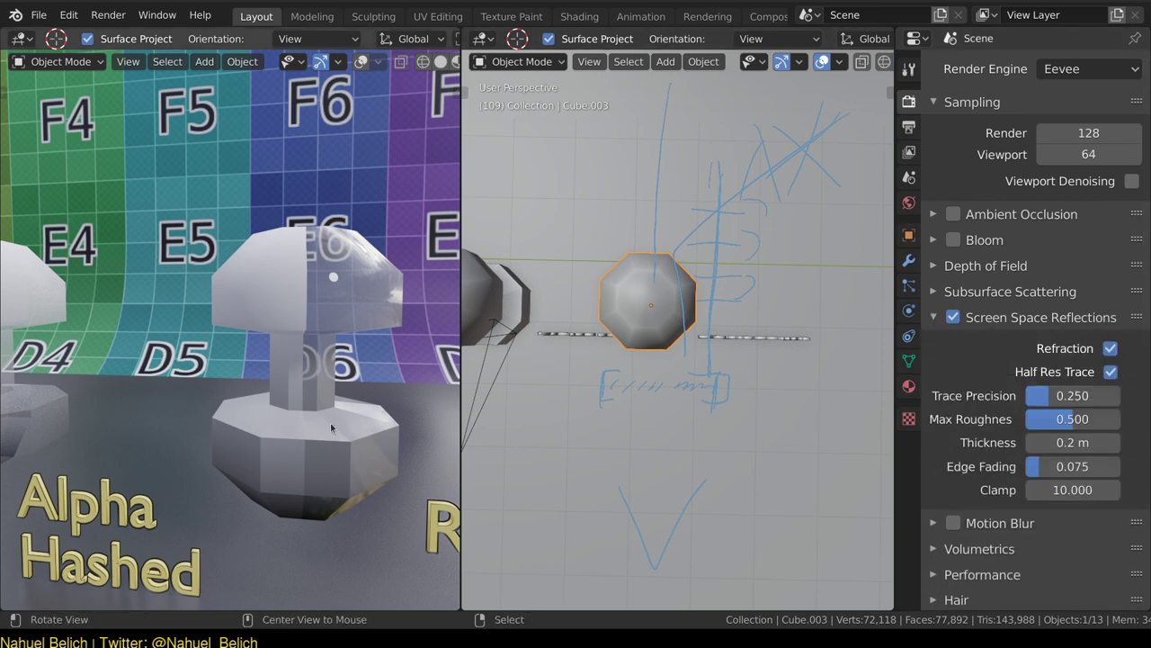
{"action": "middle_click_drag", "start_coordinate": [330, 423], "coordinate": [344, 406]}
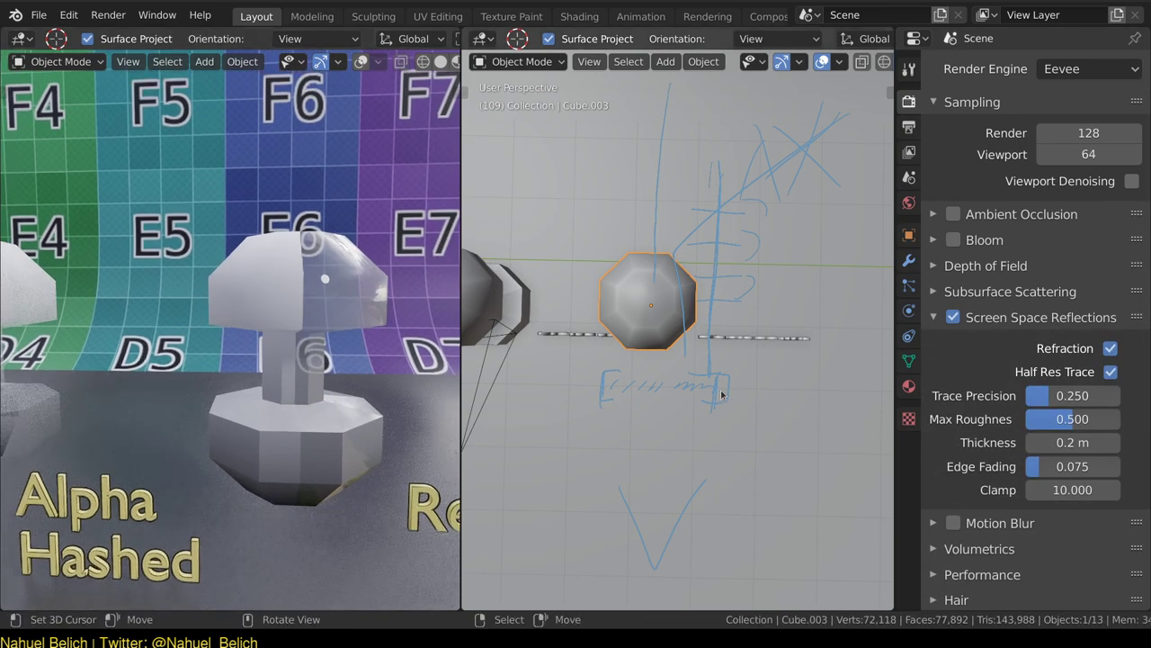
{"action": "left_click", "coordinate": [594, 392]}
{"action": "left_click", "coordinate": [1108, 348]}
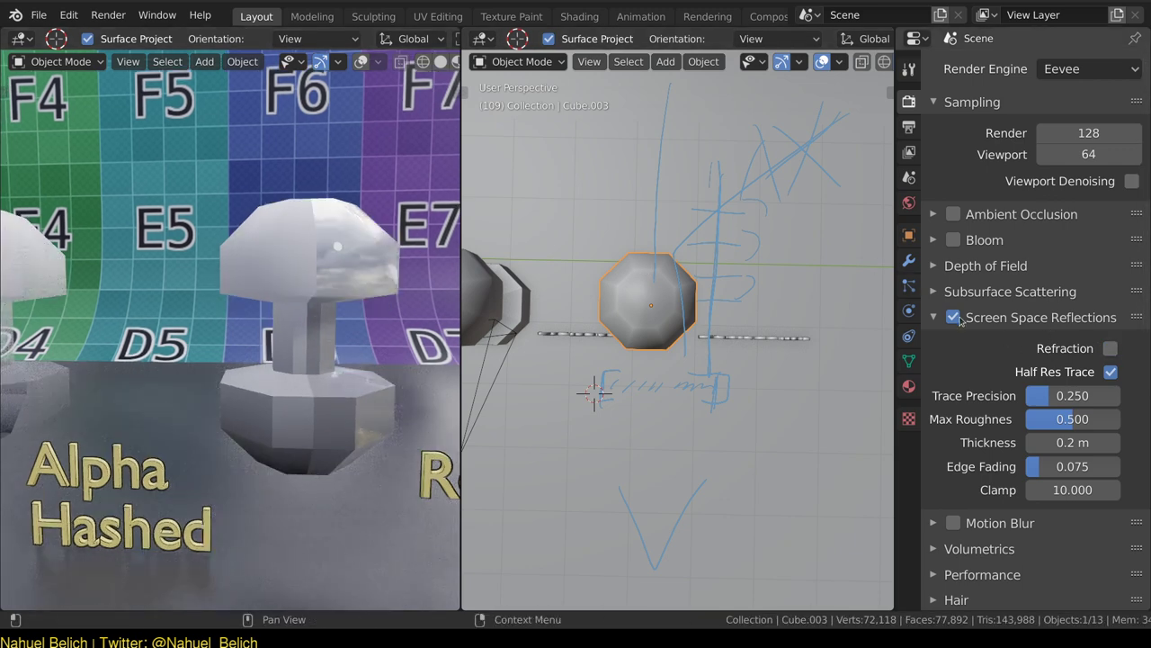
{"action": "left_click", "coordinate": [953, 317]}
{"action": "mouse_move", "coordinate": [216, 341]}
{"action": "middle_mouse_down"}
{"action": "mouse_move", "coordinate": [239, 299]}
{"action": "mouse_move", "coordinate": [245, 307]}
{"action": "middle_mouse_up"}
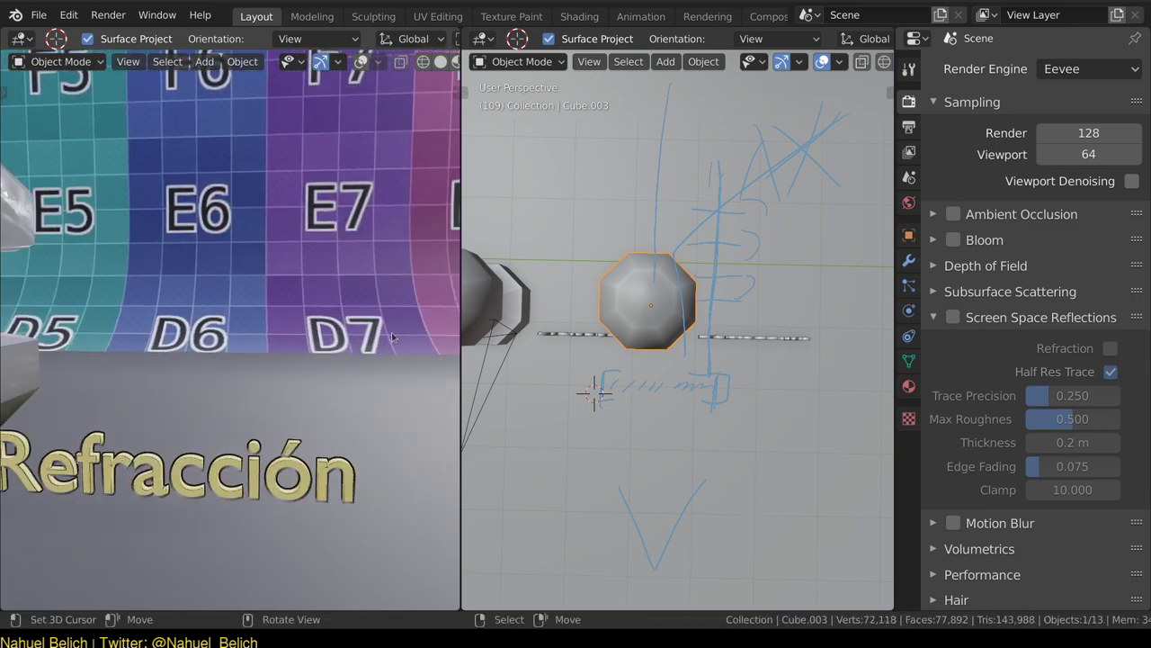
{"action": "left_click", "coordinate": [953, 317]}
{"action": "mouse_move", "coordinate": [321, 399]}
{"action": "middle_mouse_down"}
{"action": "mouse_move", "coordinate": [271, 379]}
{"action": "mouse_move", "coordinate": [279, 302]}
{"action": "mouse_move", "coordinate": [309, 374]}
{"action": "middle_mouse_up"}
{"action": "left_click", "coordinate": [297, 366]}
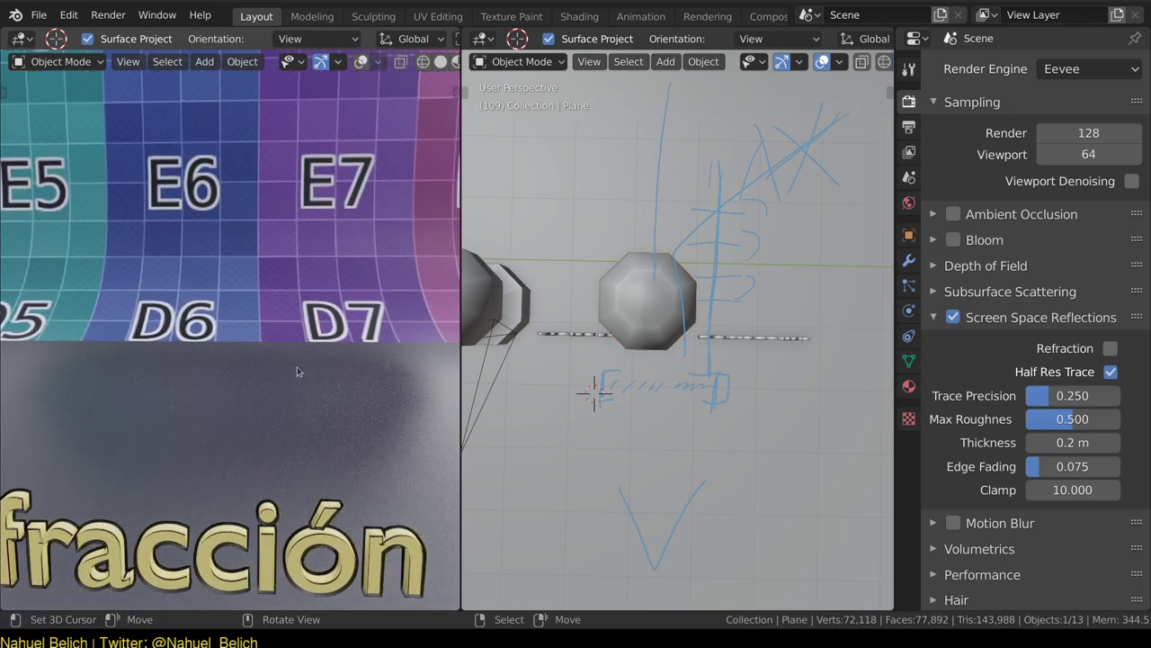
{"action": "left_click", "coordinate": [908, 386]}
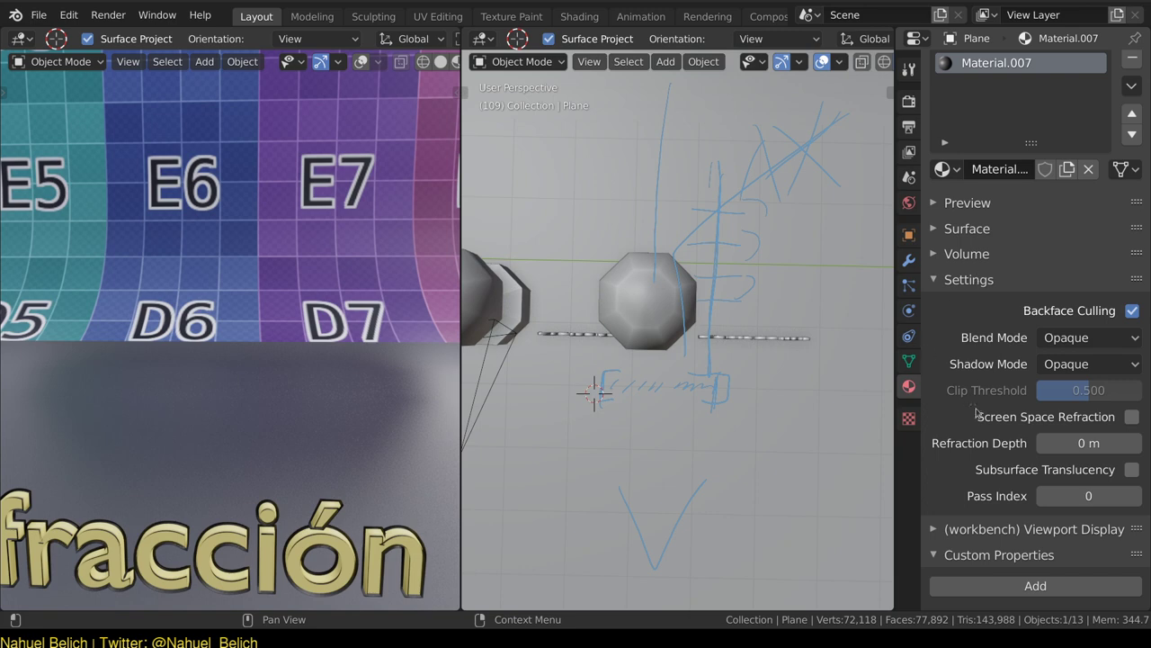
Expand Material.007's Surface, set the floor Roughness to 0.000, and return to Render properties.
{"action": "left_click", "coordinate": [963, 278]}
{"action": "left_click", "coordinate": [963, 229]}
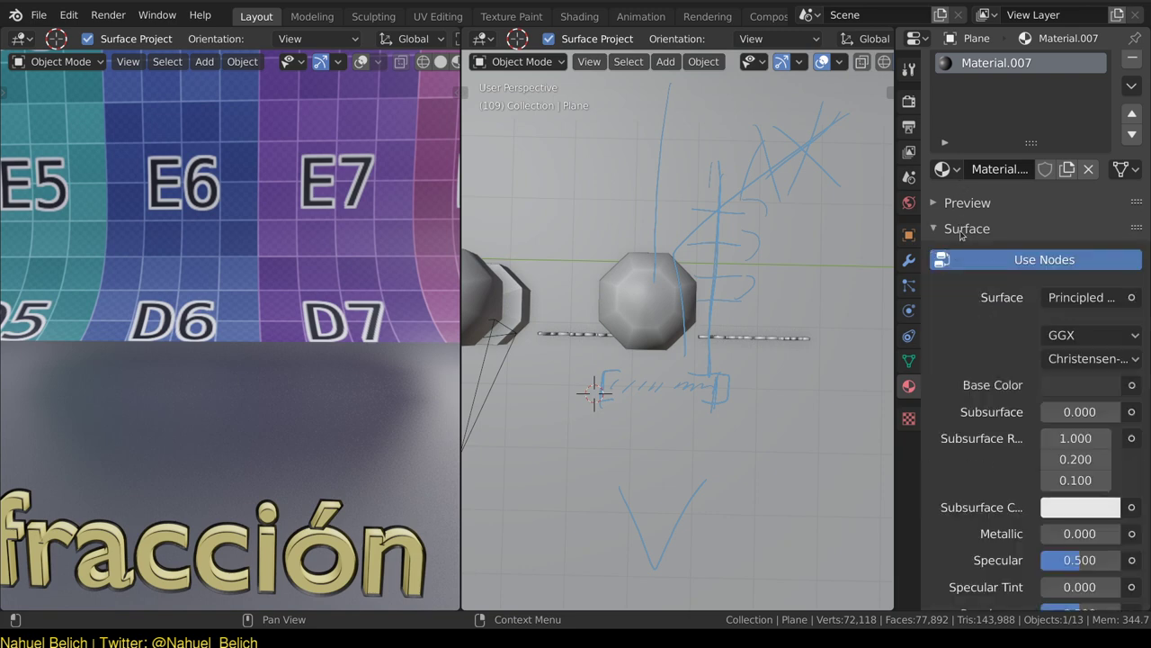
{"action": "scroll", "coordinate": [976, 360], "scroll_direction": "down", "scroll_amount": 5}
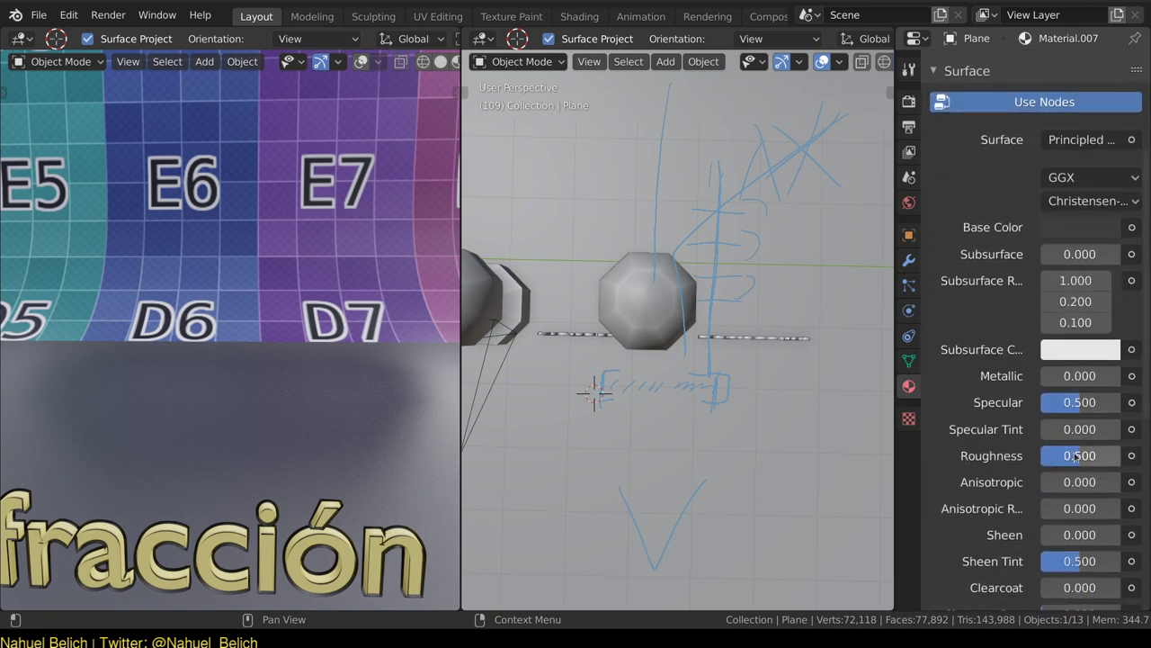
{"action": "left_click_drag", "start_coordinate": [1075, 455], "coordinate": [1025, 455]}
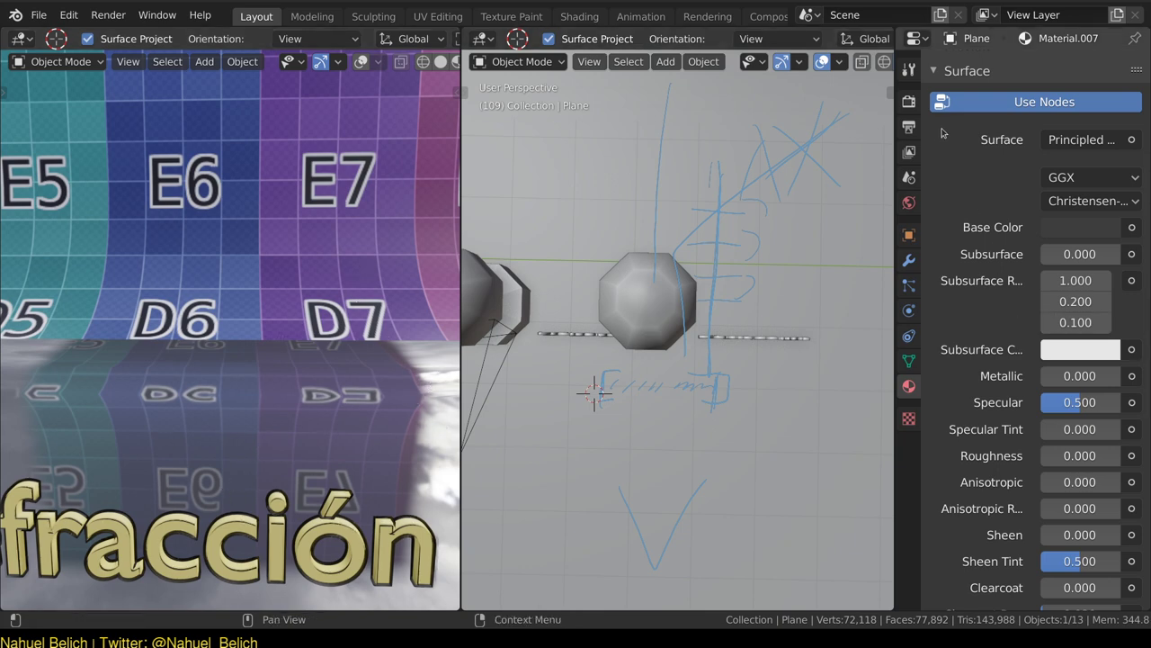
{"action": "left_click_drag", "start_coordinate": [921, 101], "coordinate": [919, 74]}
{"action": "left_click", "coordinate": [908, 102]}
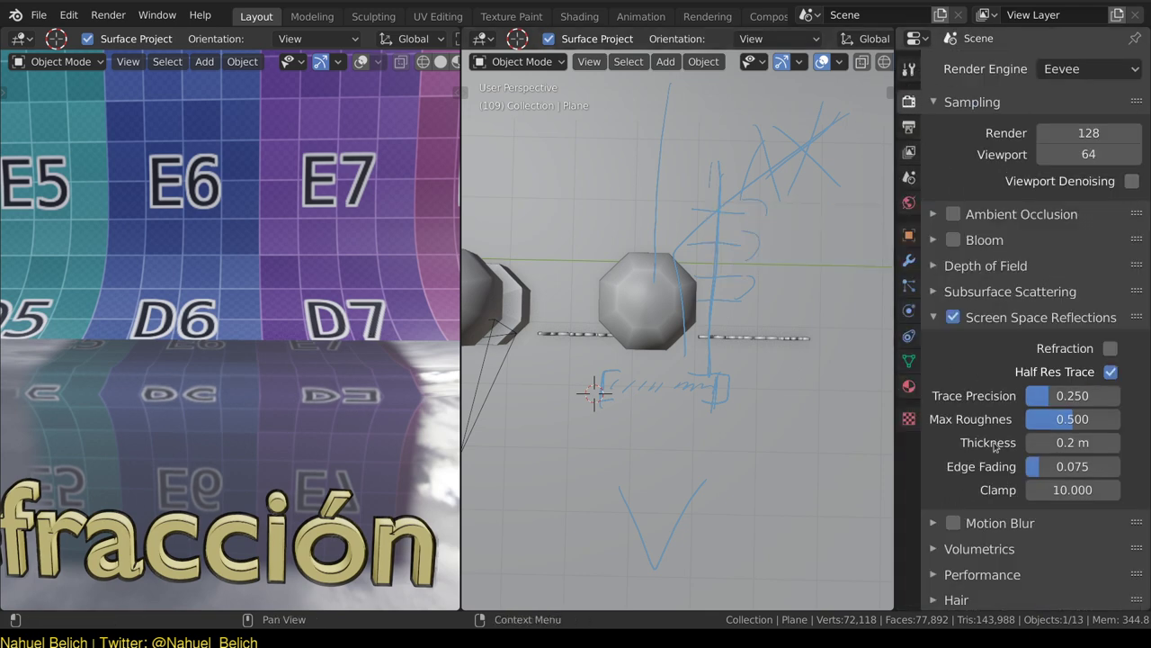
Set reflection Thickness 0.25 m and Edge Fading 0.071, then floor Roughness to 0.274.
{"action": "mouse_move", "coordinate": [1070, 443]}
{"action": "left_mouse_down"}
{"action": "mouse_move", "coordinate": [1070, 470]}
{"action": "mouse_move", "coordinate": [1043, 467]}
{"action": "left_mouse_up"}
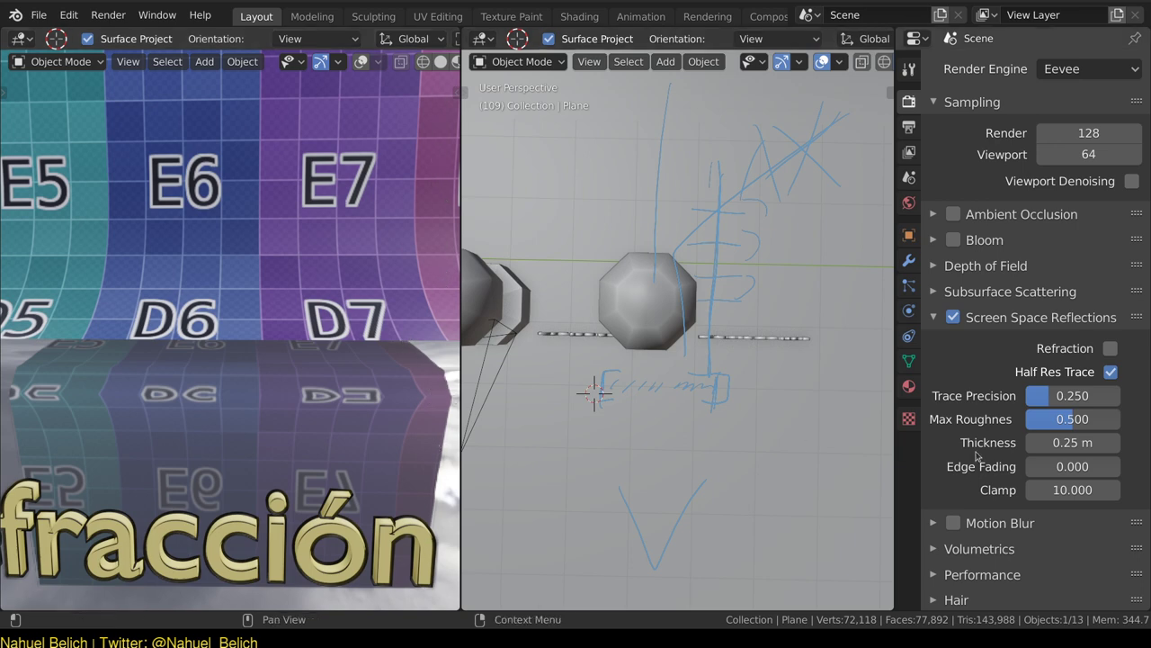
{"action": "left_click_drag", "start_coordinate": [1051, 471], "coordinate": [1079, 469]}
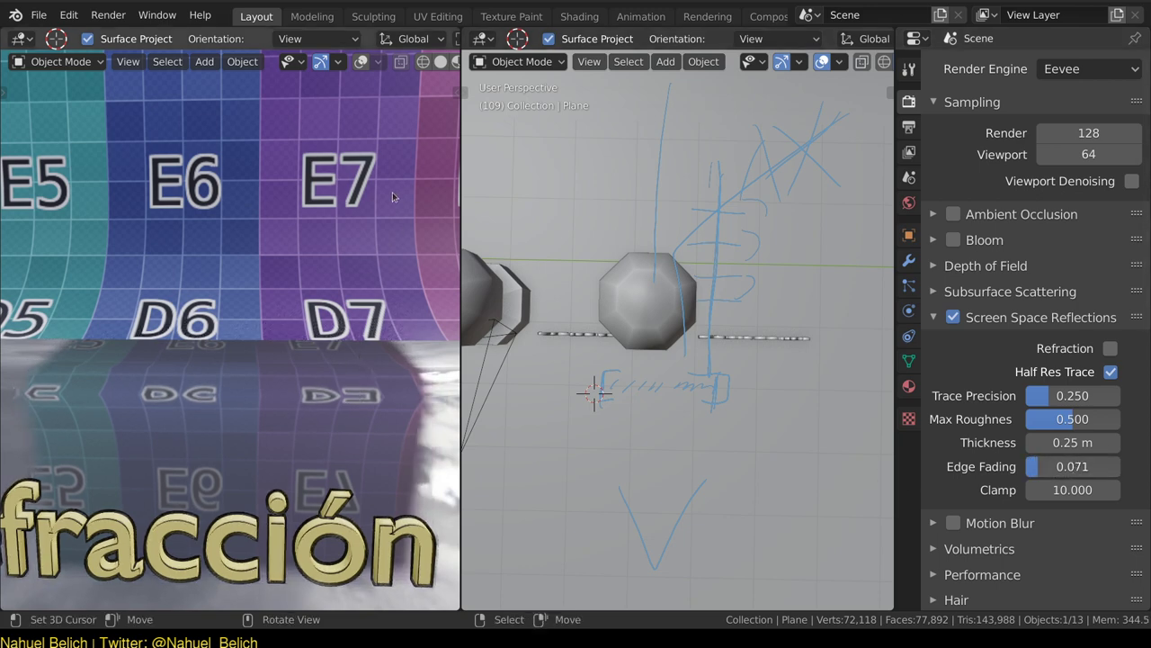
{"action": "left_click", "coordinate": [908, 386]}
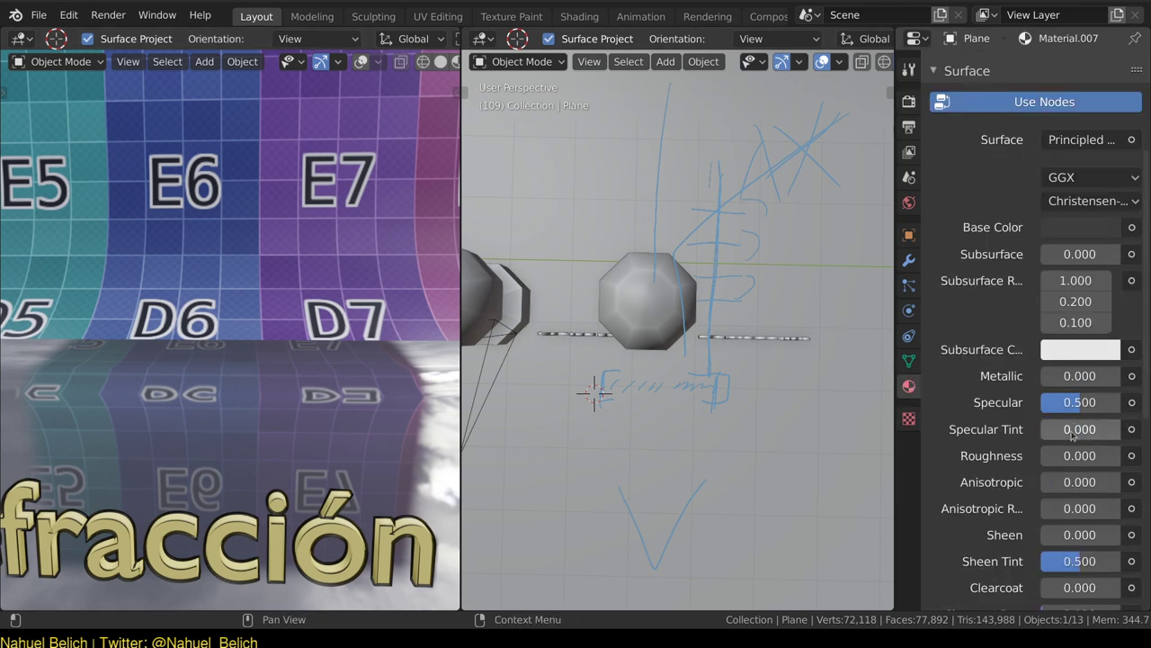
{"action": "mouse_move", "coordinate": [1063, 456]}
{"action": "left_mouse_down"}
{"action": "mouse_move", "coordinate": [1097, 461]}
{"action": "mouse_move", "coordinate": [1083, 462]}
{"action": "left_mouse_up"}
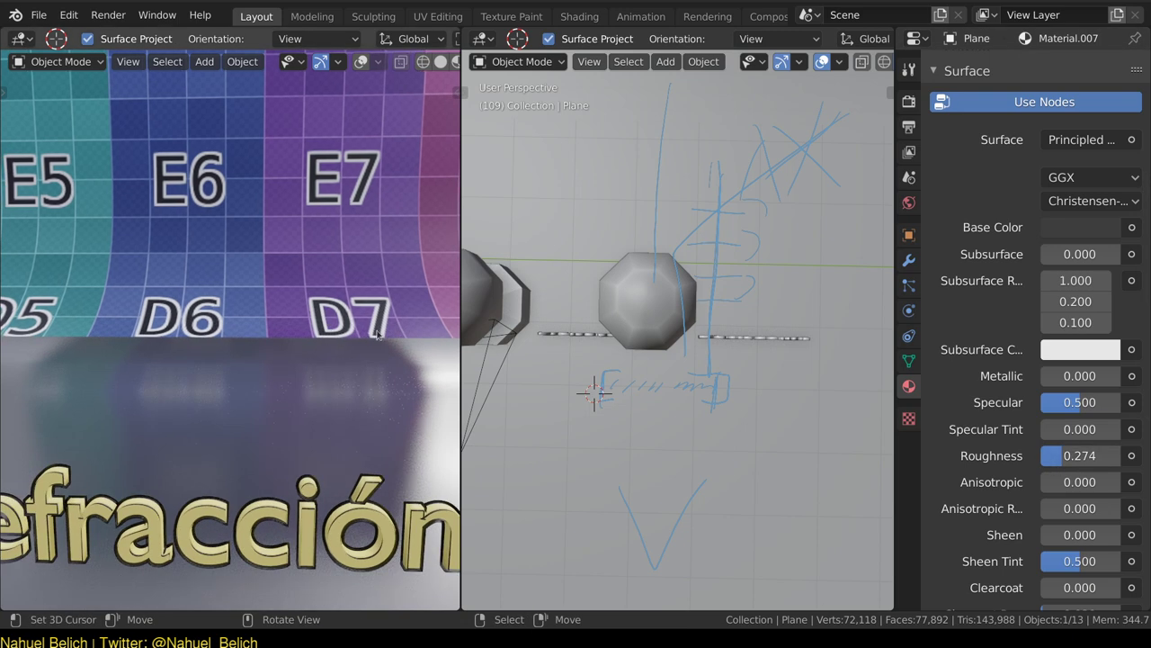
{"action": "left_click", "coordinate": [908, 102]}
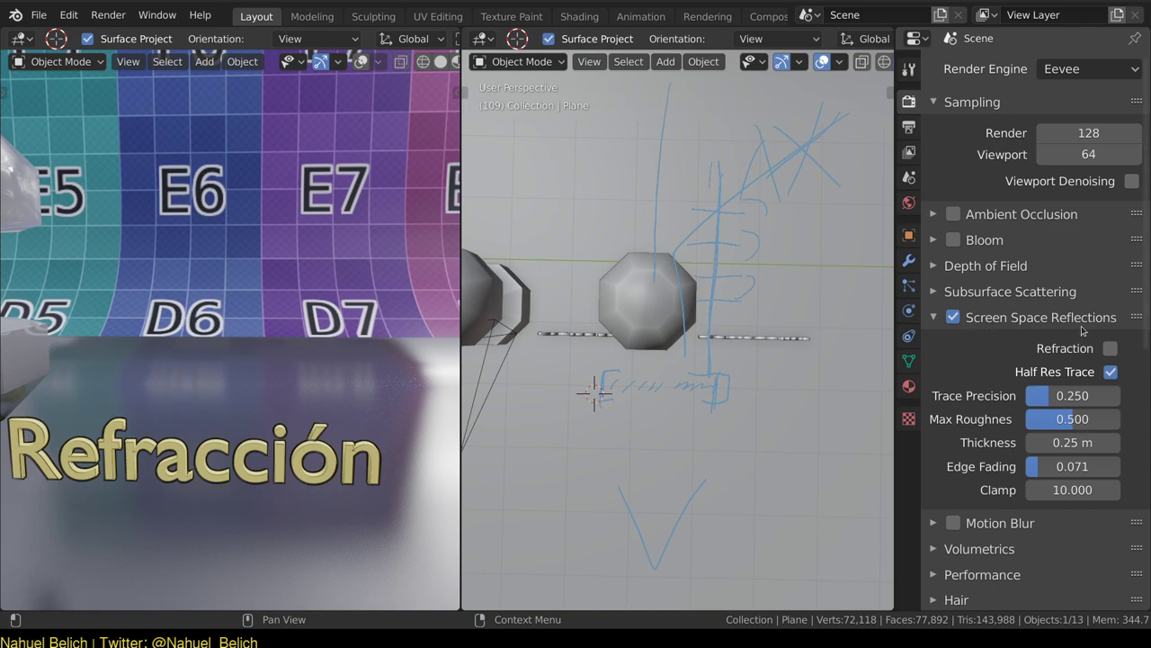
{"action": "key", "text": "KP_0"}
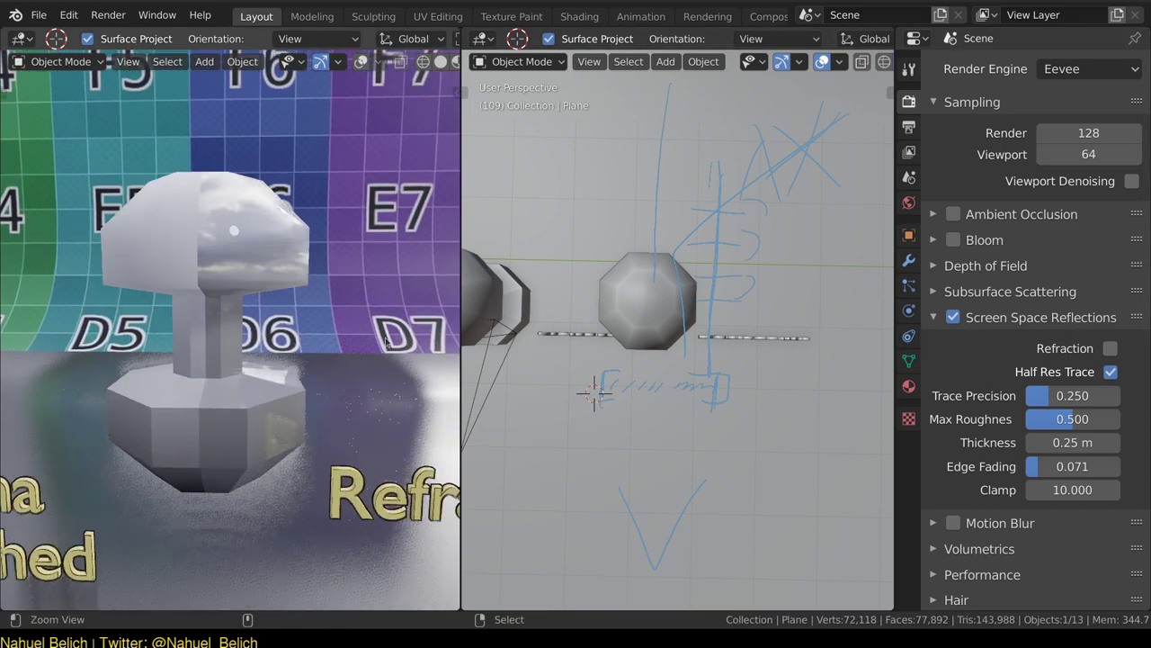
Enable Refraction under Screen Space Reflections and expand the Plane material's Settings section.
{"action": "middle_click_drag", "start_coordinate": [386, 340], "coordinate": [445, 332]}
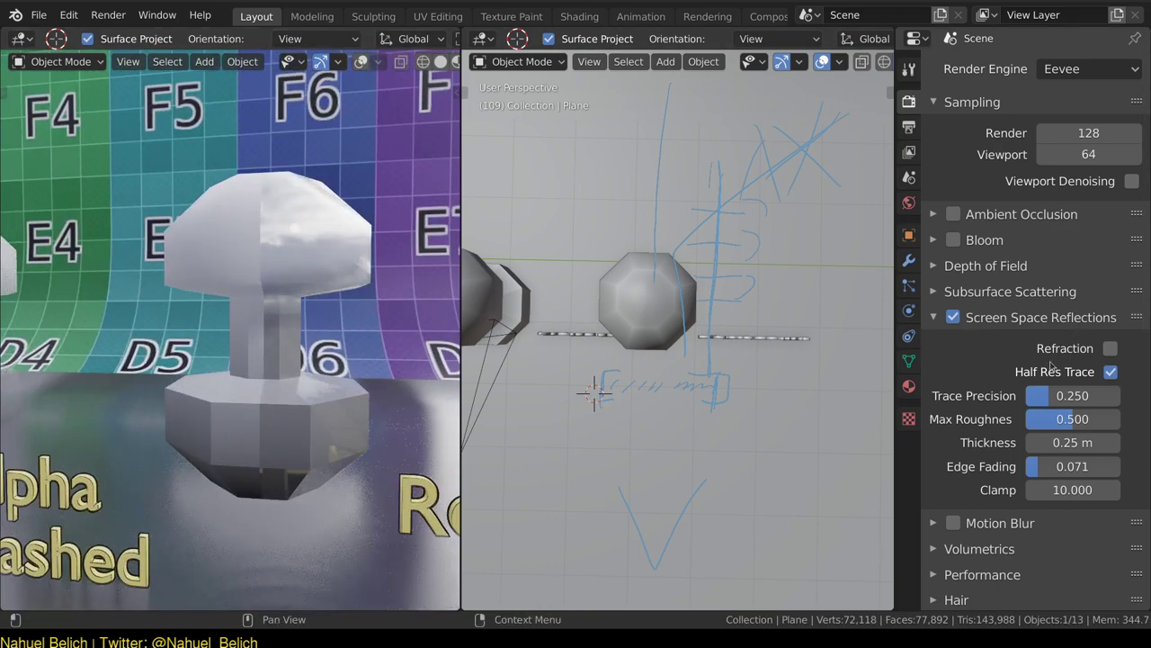
{"action": "left_click", "coordinate": [1110, 348]}
{"action": "mouse_move", "coordinate": [386, 287]}
{"action": "middle_mouse_down"}
{"action": "mouse_move", "coordinate": [341, 313]}
{"action": "mouse_move", "coordinate": [298, 163]}
{"action": "middle_mouse_up"}
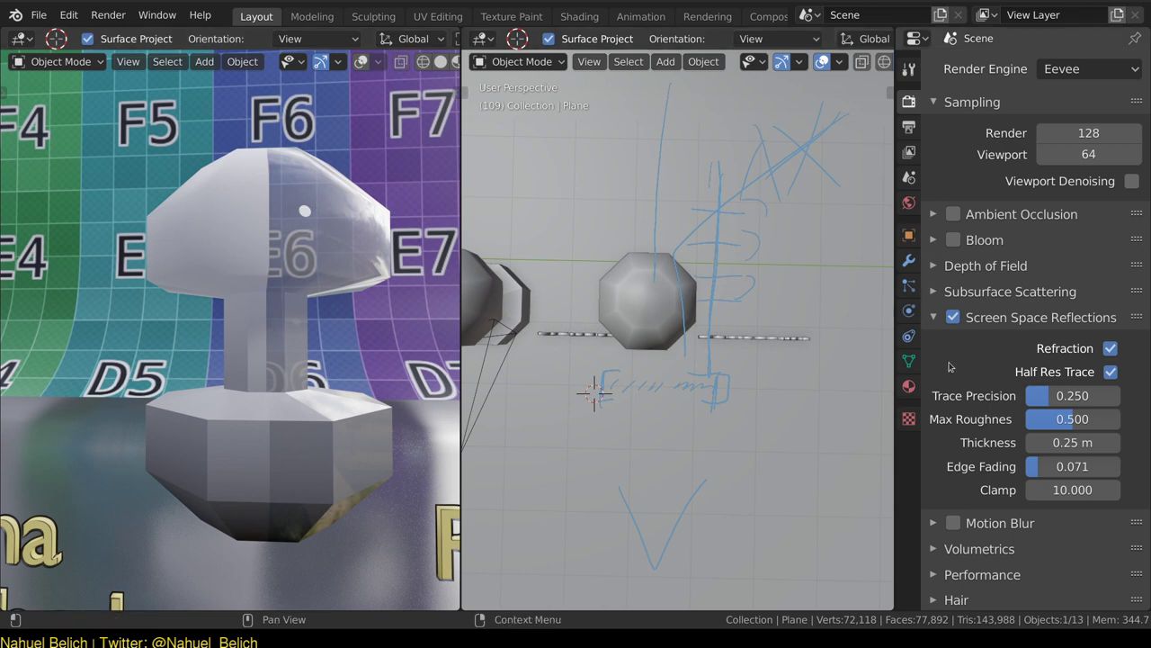
{"action": "left_click", "coordinate": [909, 386]}
{"action": "scroll", "coordinate": [960, 202], "scroll_direction": "down", "scroll_amount": 8}
{"action": "scroll", "coordinate": [960, 202], "scroll_direction": "down", "scroll_amount": 3}
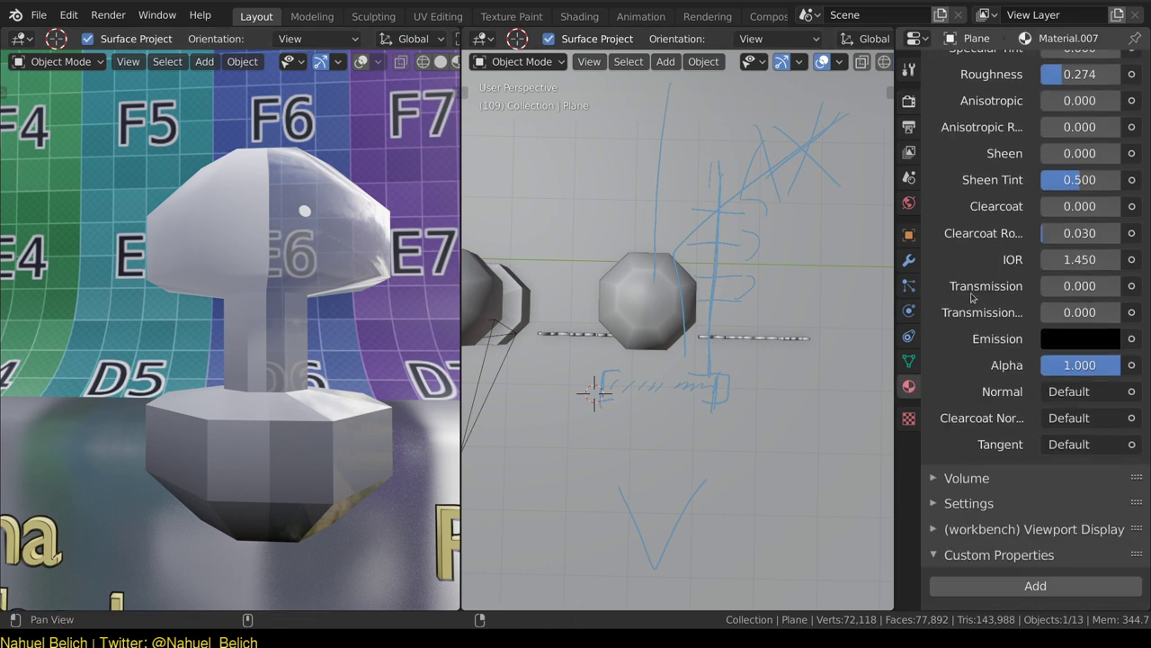
{"action": "left_click", "coordinate": [962, 502]}
{"action": "scroll", "coordinate": [1009, 241], "scroll_direction": "down", "scroll_amount": 5}
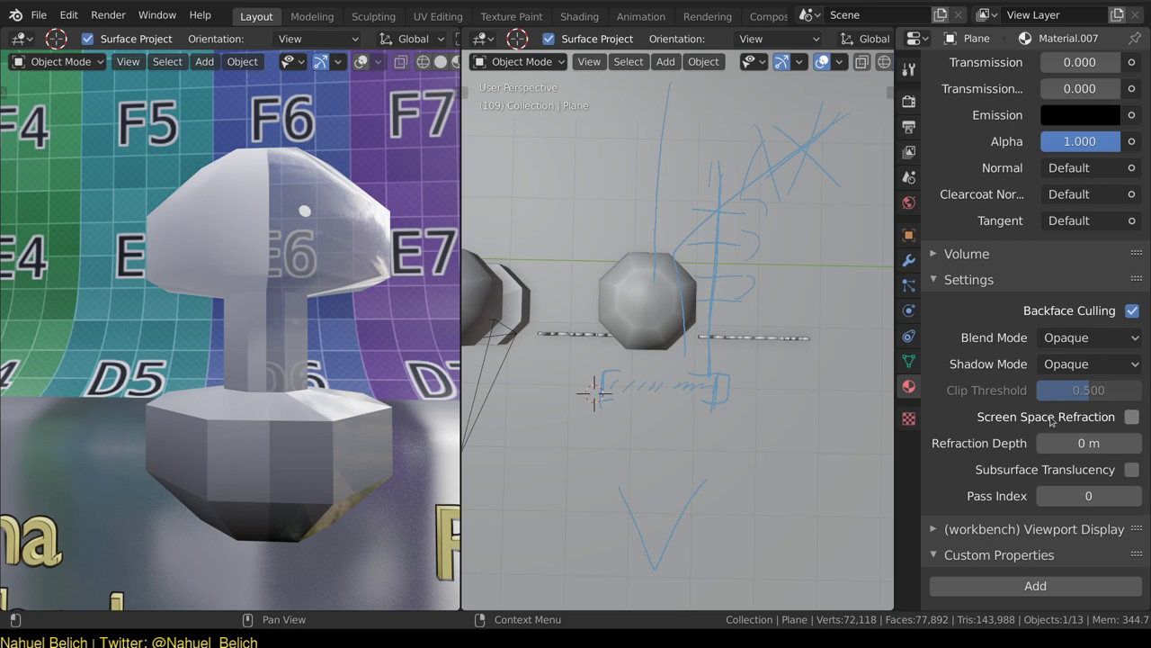
Select the Cube.003 mushroom, show its Refraction material, and widen the Properties area.
{"action": "left_click", "coordinate": [320, 254]}
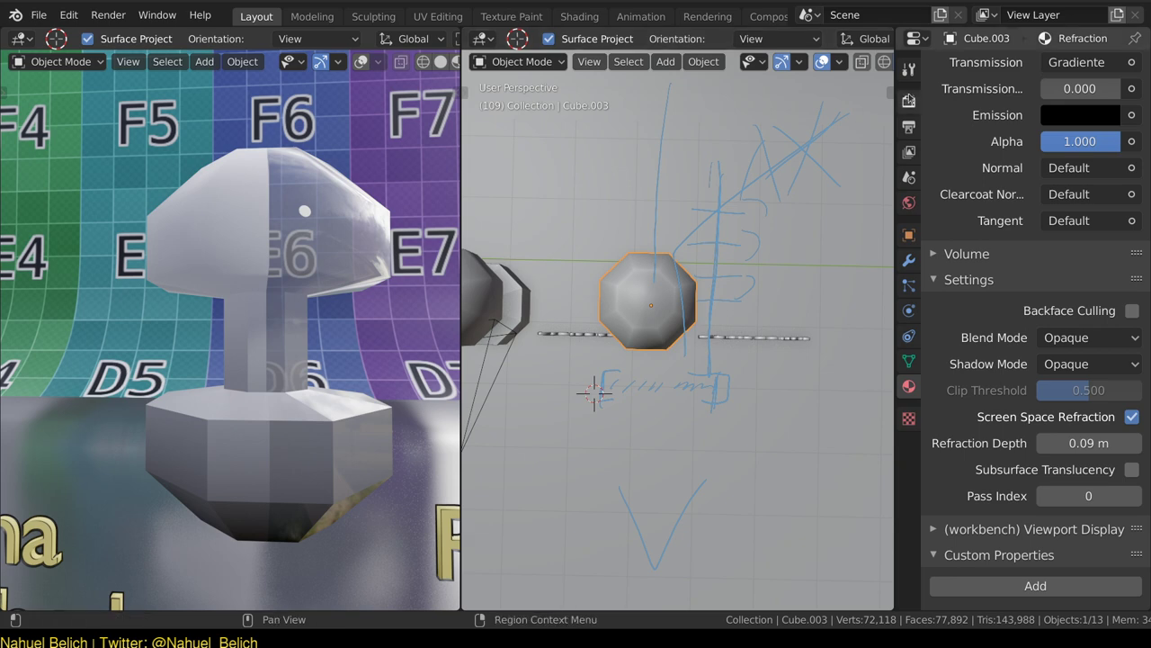
{"action": "left_click", "coordinate": [908, 100]}
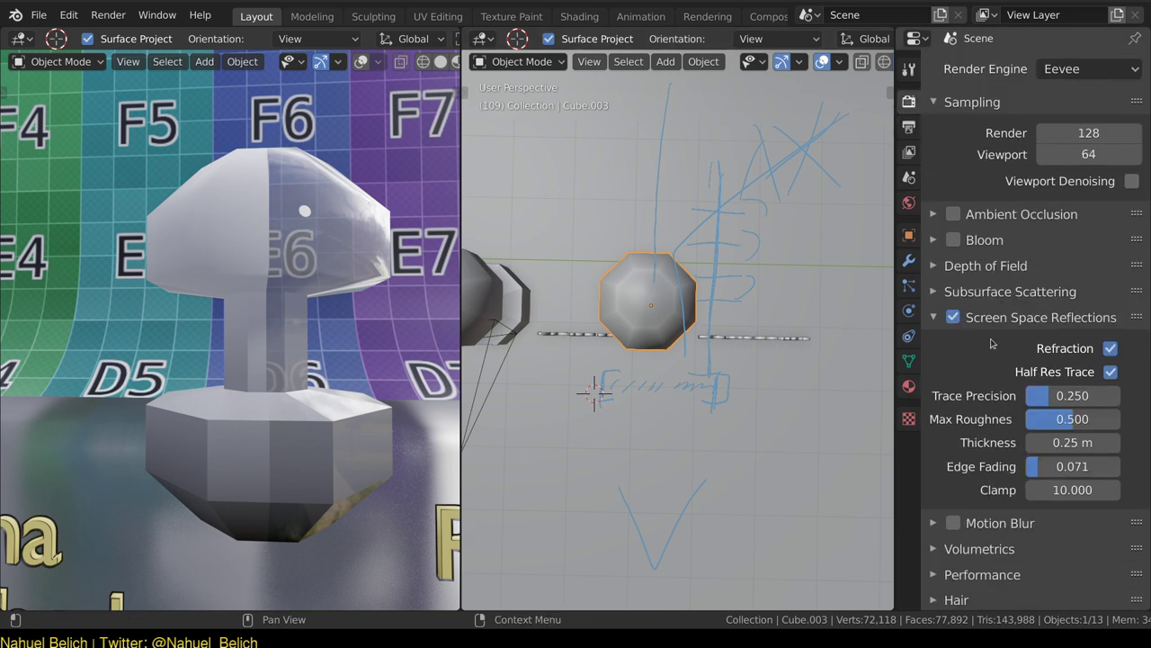
{"action": "left_click", "coordinate": [909, 385]}
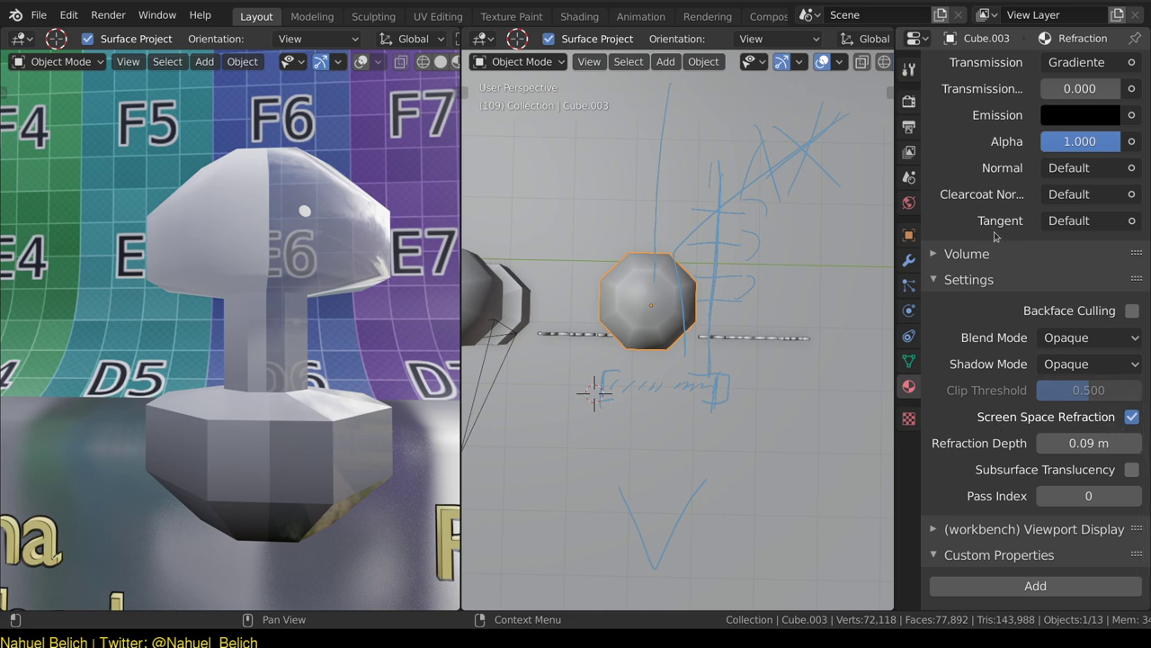
{"action": "scroll", "coordinate": [1106, 422], "scroll_direction": "up", "scroll_amount": 5}
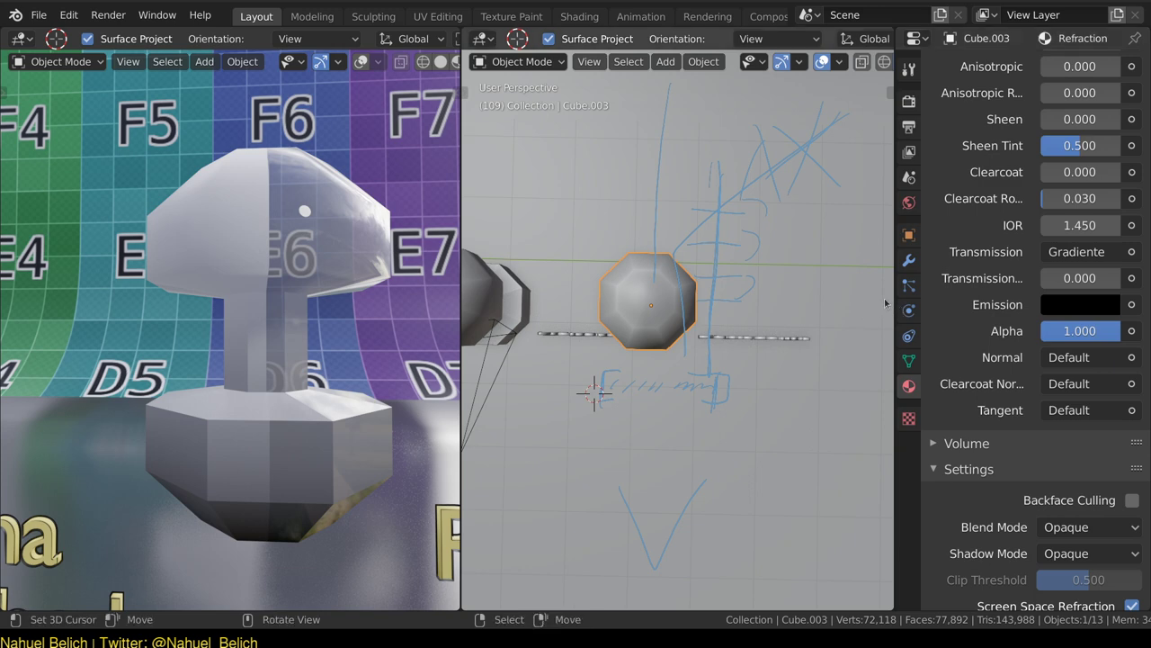
{"action": "left_click_drag", "start_coordinate": [892, 301], "coordinate": [859, 301]}
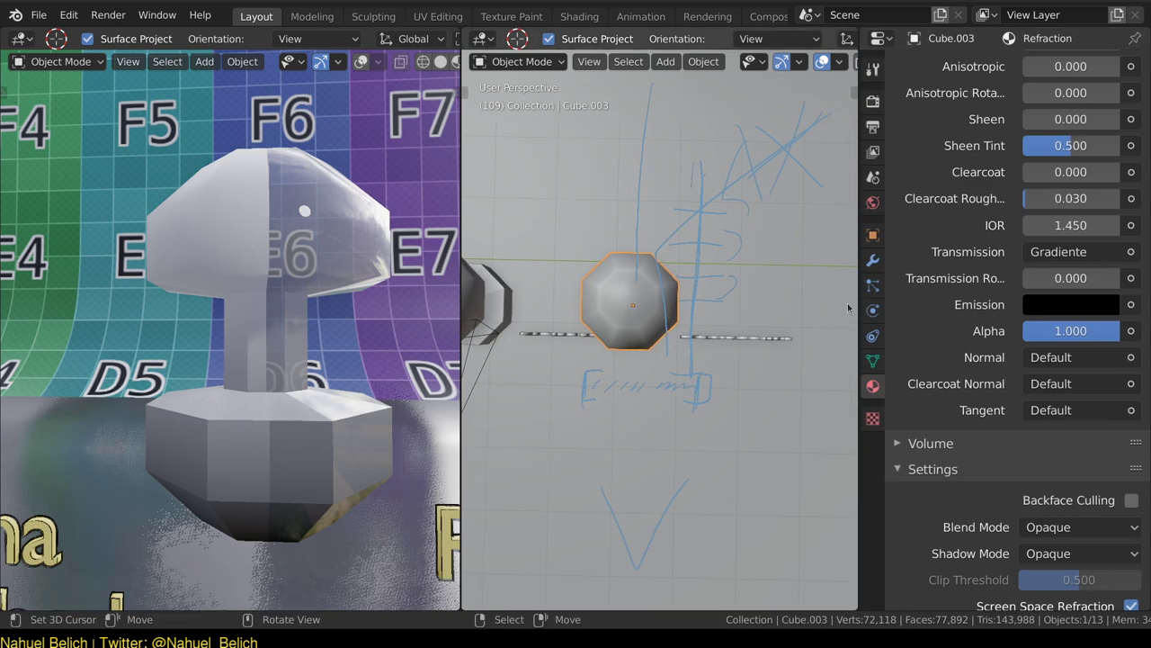
Turn the right-hand area into the Shader Editor showing the Refraction material's nodes.
{"action": "key", "text": "shift+F3"}
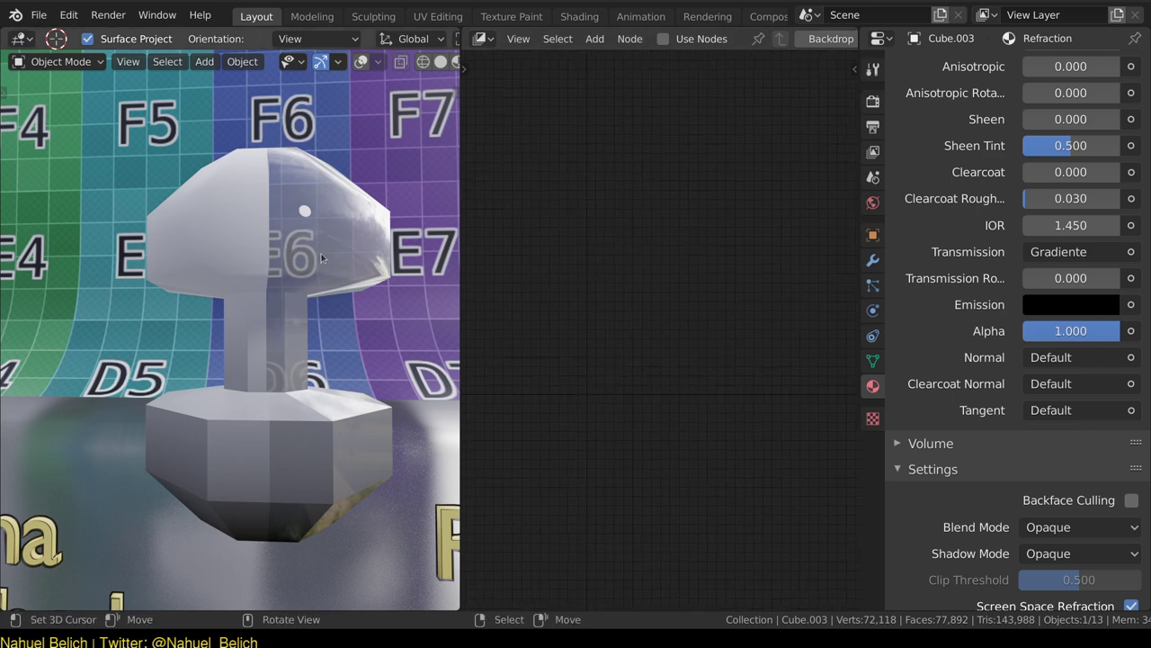
{"action": "key", "text": "s"}
{"action": "key", "text": "Escape"}
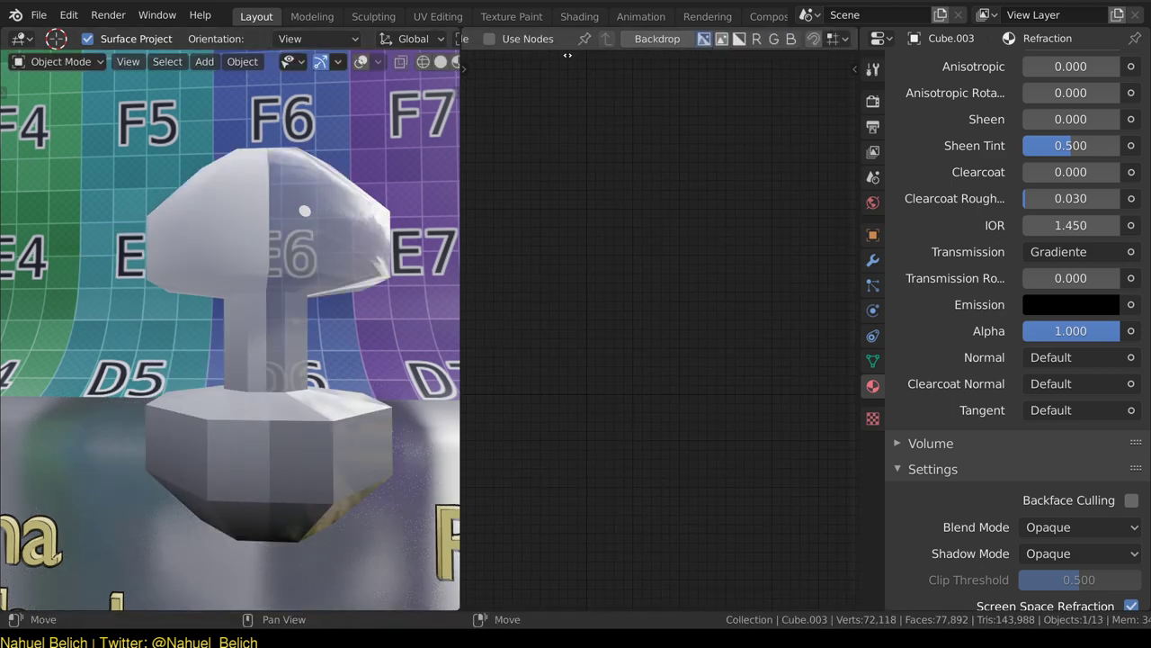
{"action": "scroll", "coordinate": [760, 40], "scroll_direction": "down", "scroll_amount": 3}
{"action": "scroll", "coordinate": [503, 39], "scroll_direction": "up", "scroll_amount": 3}
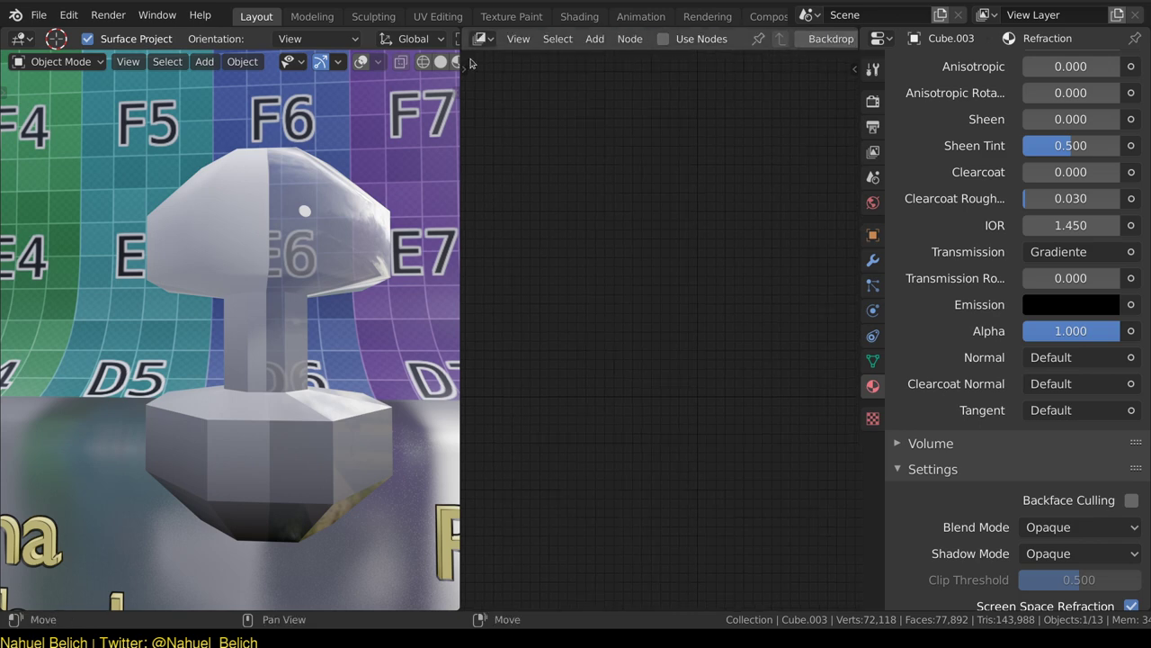
{"action": "left_click", "coordinate": [483, 39]}
{"action": "left_click", "coordinate": [517, 169]}
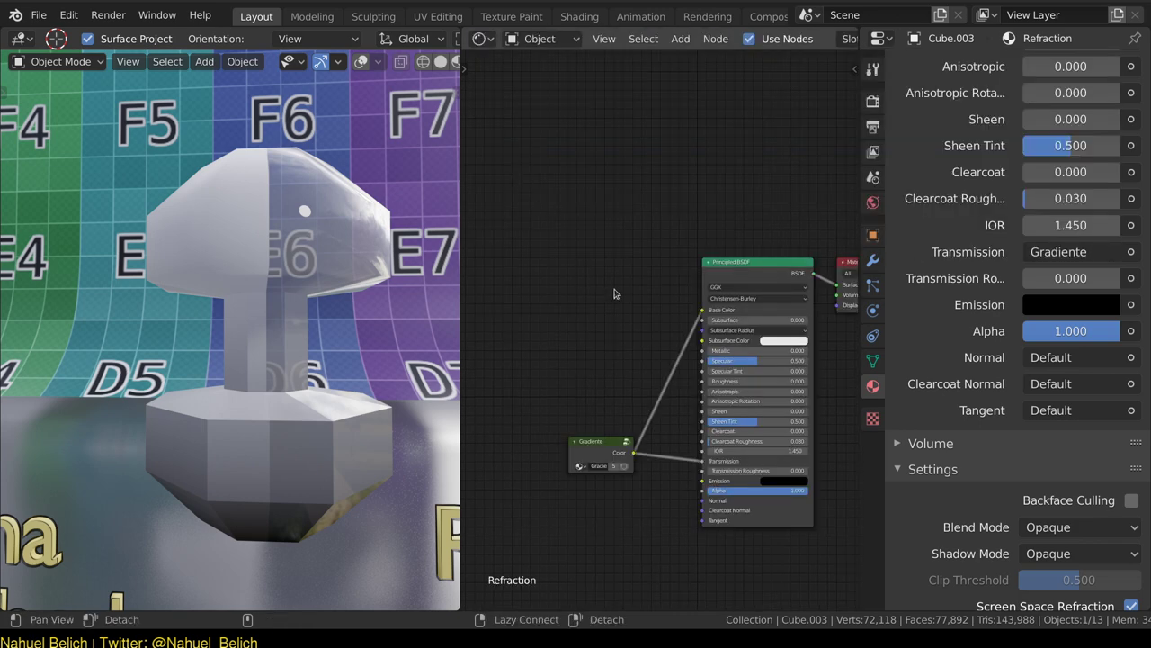
{"action": "scroll", "coordinate": [629, 225], "scroll_direction": "up", "scroll_amount": 1}
{"action": "scroll", "coordinate": [639, 164], "scroll_direction": "up", "scroll_amount": 3}
{"action": "scroll", "coordinate": [603, 226], "scroll_direction": "up", "scroll_amount": 2}
{"action": "scroll", "coordinate": [674, 290], "scroll_direction": "down", "scroll_amount": 2}
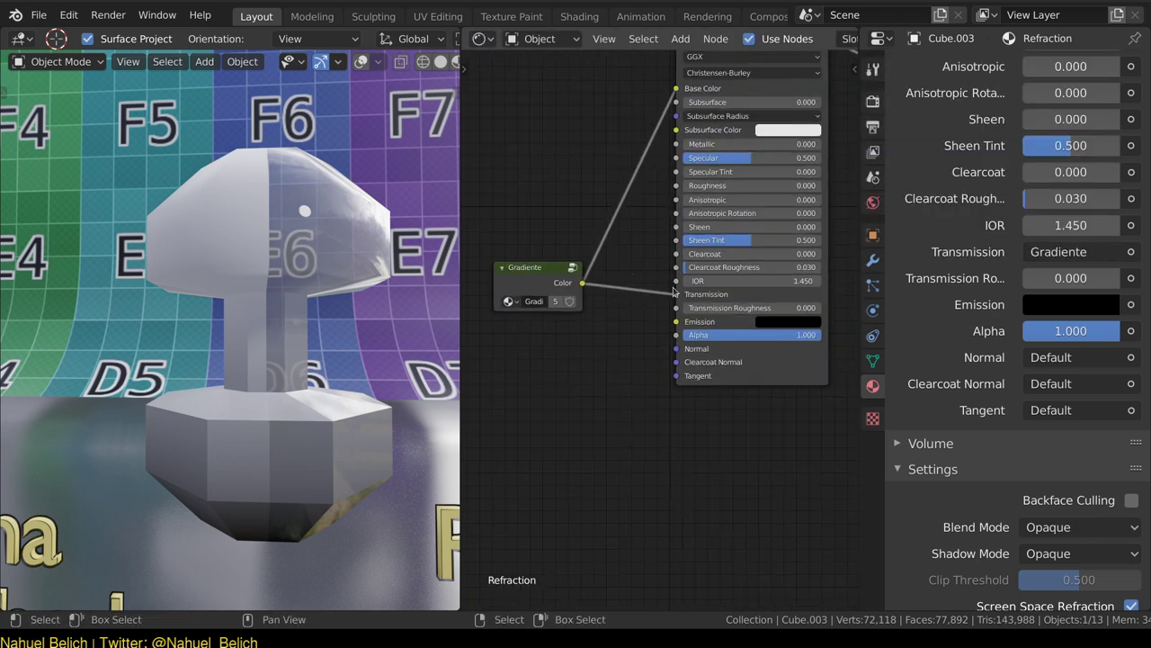
Unplug Gradiente from Transmission and Base Color, set Transmission to 0.815, and wire Gradiente to Transmission Roughness.
{"action": "left_click_drag", "start_coordinate": [673, 296], "coordinate": [658, 303]}
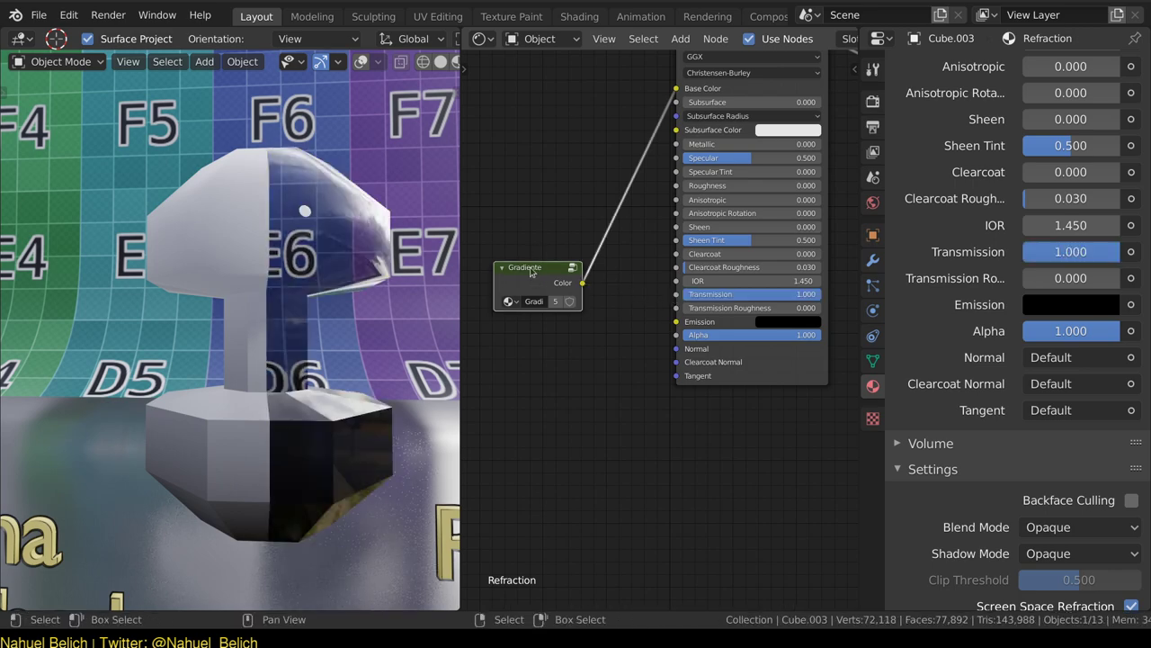
{"action": "middle_click_drag", "start_coordinate": [396, 373], "coordinate": [441, 290]}
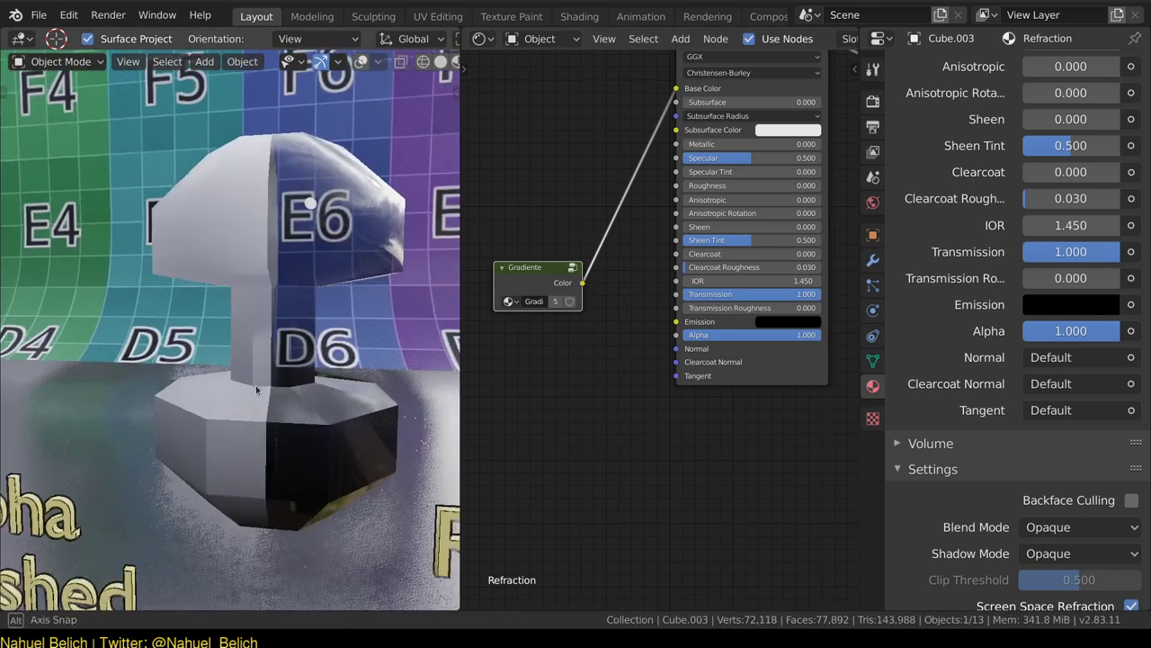
{"action": "mouse_move", "coordinate": [675, 88]}
{"action": "left_mouse_down"}
{"action": "mouse_move", "coordinate": [751, 290]}
{"action": "mouse_move", "coordinate": [767, 295]}
{"action": "mouse_move", "coordinate": [594, 306]}
{"action": "left_mouse_up"}
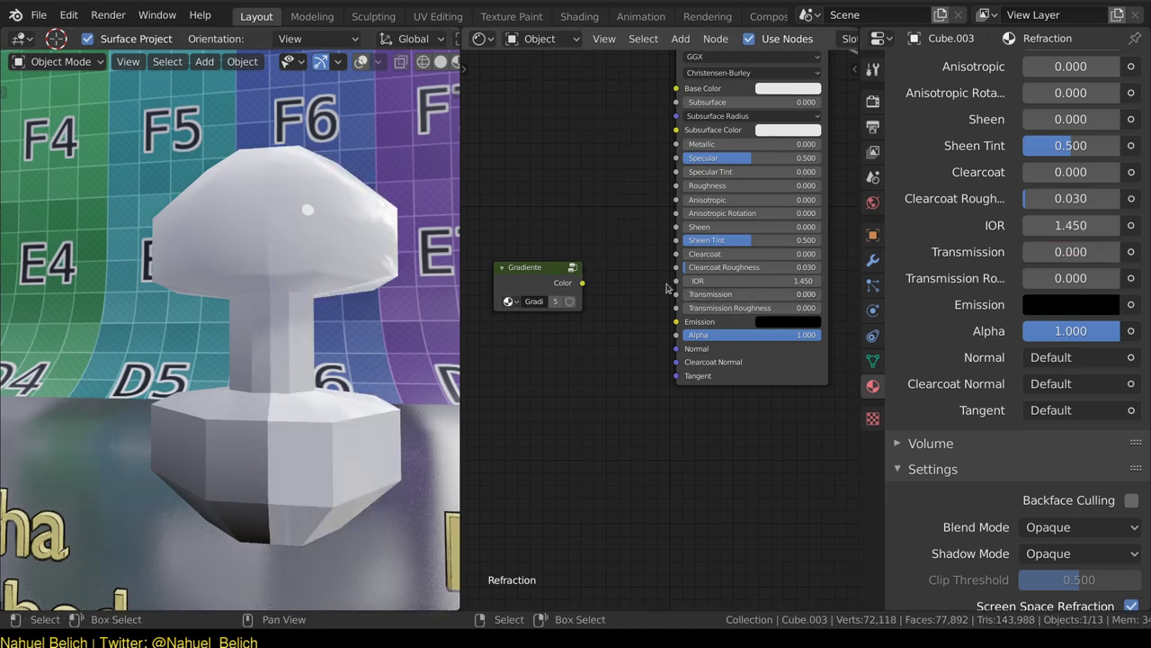
{"action": "left_click_drag", "start_coordinate": [719, 295], "coordinate": [837, 296]}
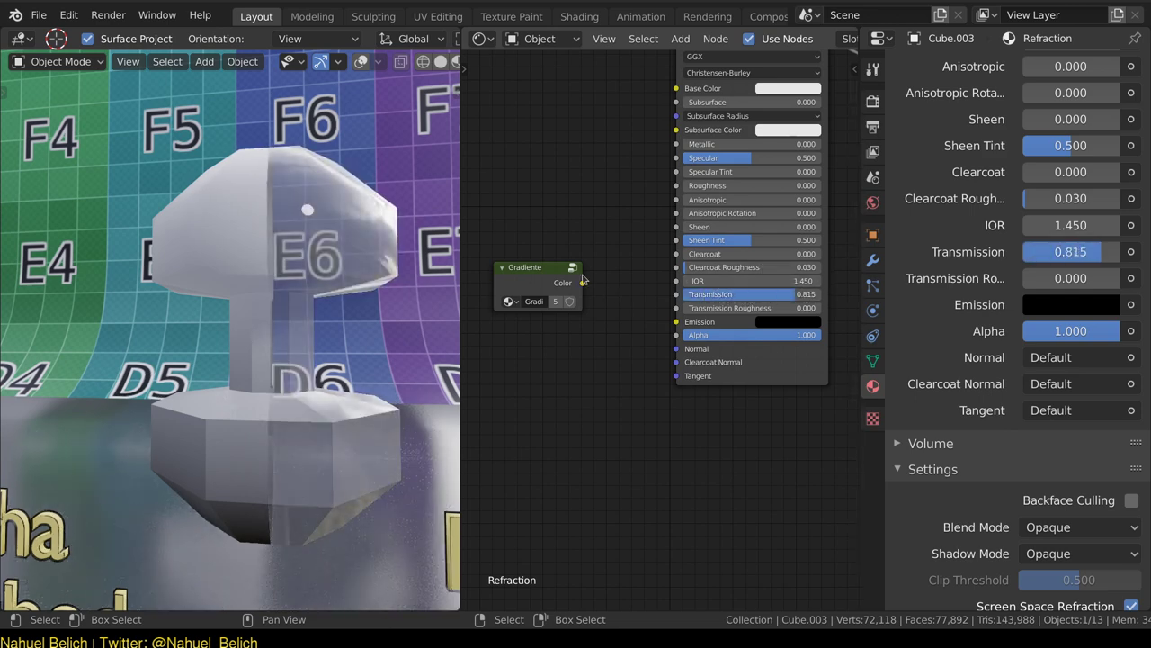
{"action": "mouse_move", "coordinate": [584, 284]}
{"action": "left_mouse_down"}
{"action": "mouse_move", "coordinate": [674, 320]}
{"action": "mouse_move", "coordinate": [675, 308]}
{"action": "left_mouse_up"}
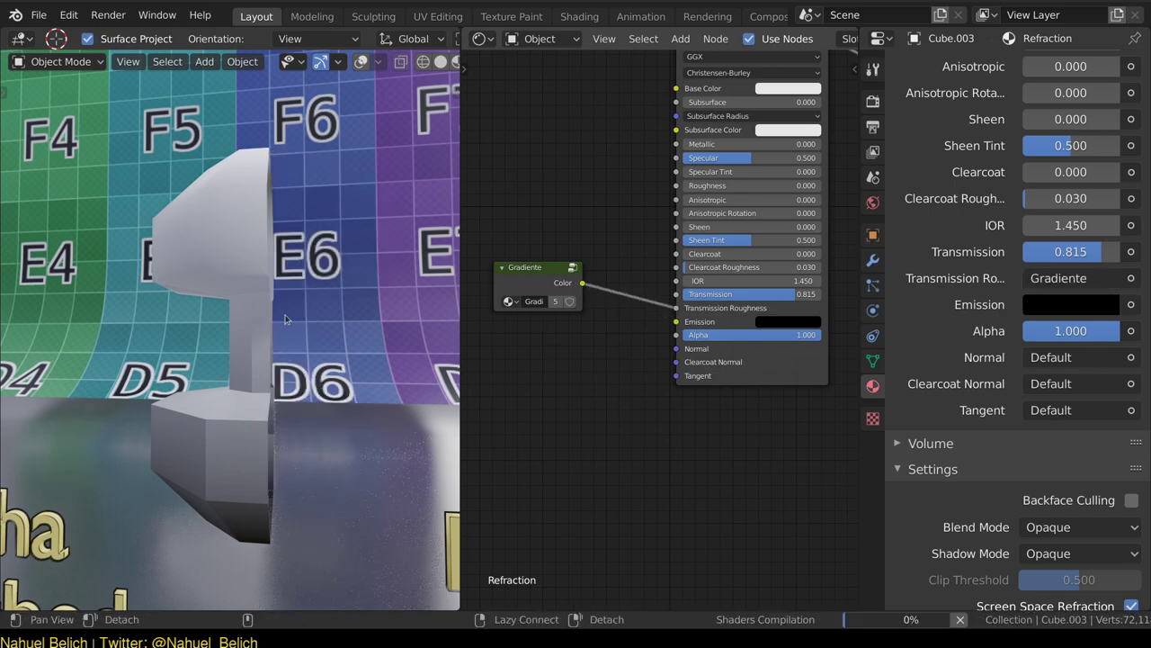
Disconnect Gradiente from Transmission Roughness, leaving it at 0.000, and lower Alpha to 0.318.
{"action": "scroll", "coordinate": [321, 367], "scroll_direction": "down", "scroll_amount": 4}
{"action": "mouse_move", "coordinate": [321, 413]}
{"action": "middle_mouse_down"}
{"action": "mouse_move", "coordinate": [351, 366]}
{"action": "mouse_move", "coordinate": [338, 284]}
{"action": "middle_mouse_up"}
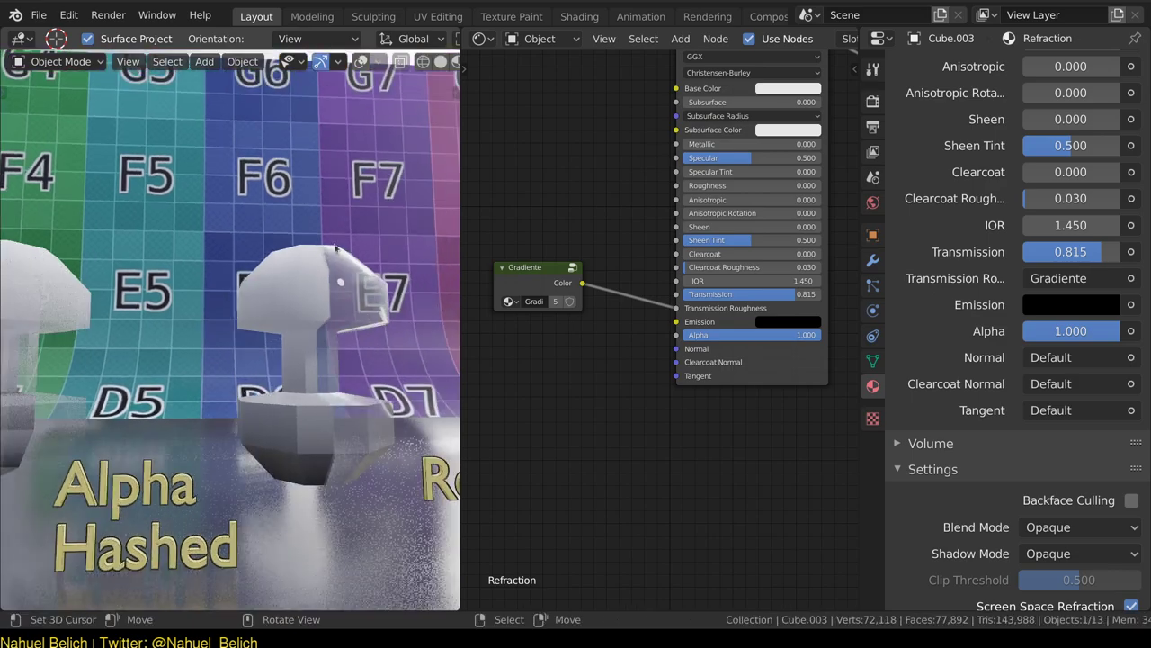
{"action": "mouse_move", "coordinate": [304, 301]}
{"action": "left_mouse_down", "text": "alt"}
{"action": "mouse_move", "coordinate": [175, 354]}
{"action": "mouse_move", "coordinate": [233, 322]}
{"action": "mouse_move", "coordinate": [395, 318]}
{"action": "mouse_move", "coordinate": [276, 388]}
{"action": "mouse_move", "coordinate": [256, 301]}
{"action": "mouse_move", "coordinate": [224, 351]}
{"action": "left_mouse_up", "text": "alt"}
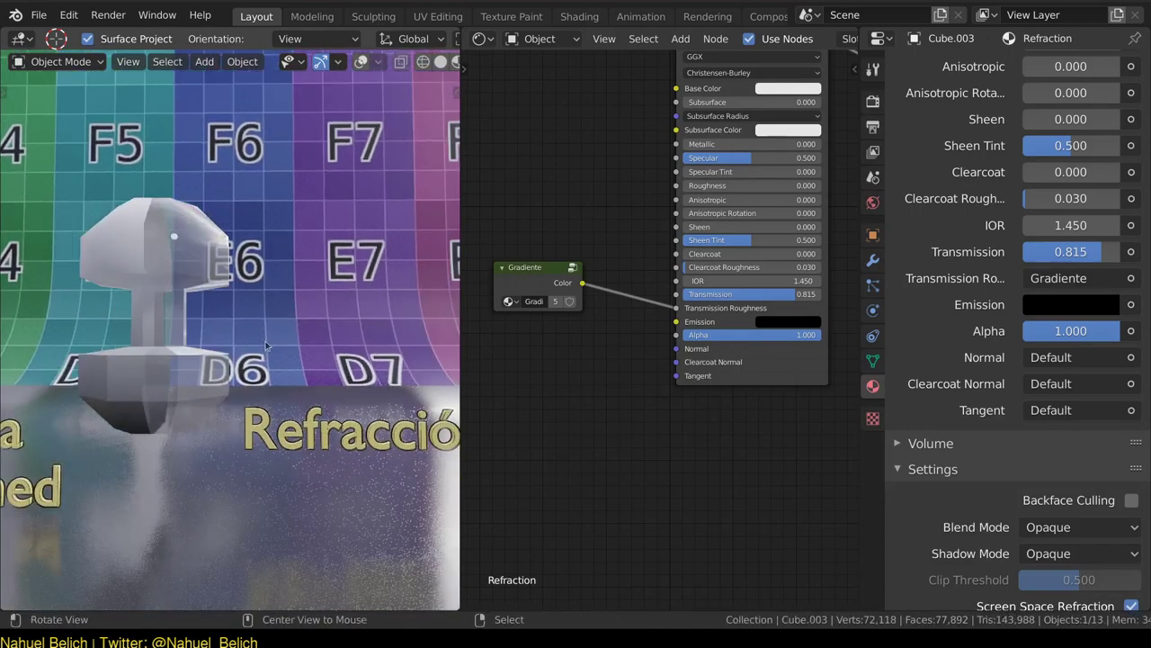
{"action": "middle_click_drag", "start_coordinate": [224, 351], "coordinate": [260, 347]}
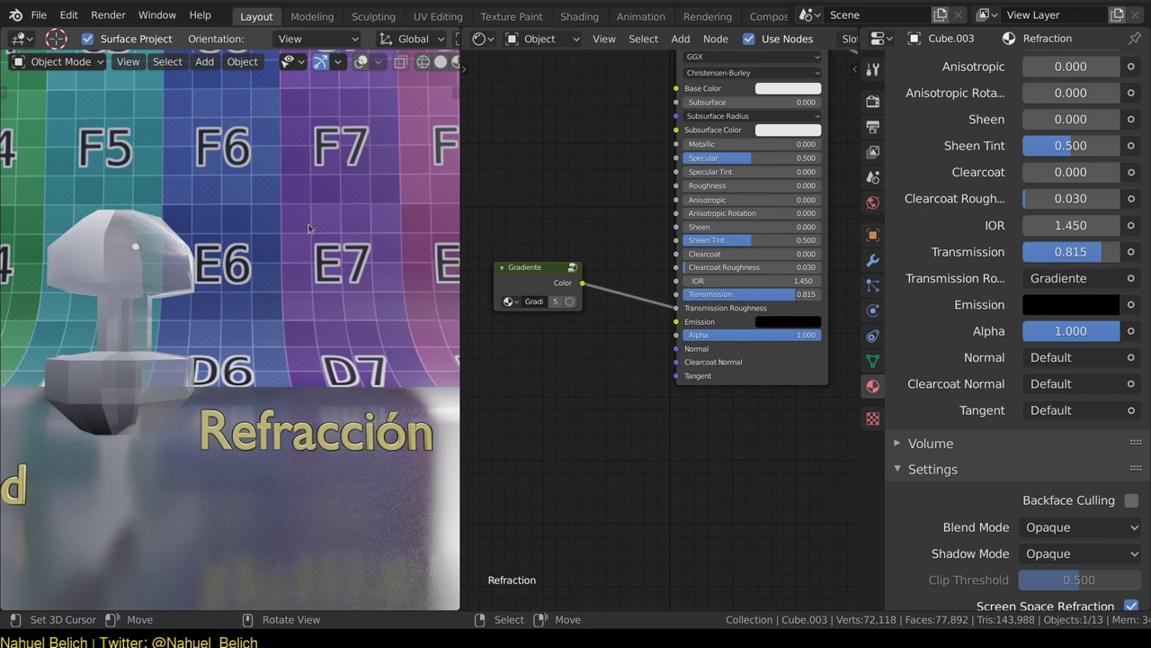
{"action": "middle_click_drag", "start_coordinate": [308, 228], "coordinate": [292, 230]}
{"action": "left_click_drag", "start_coordinate": [675, 309], "coordinate": [763, 342]}
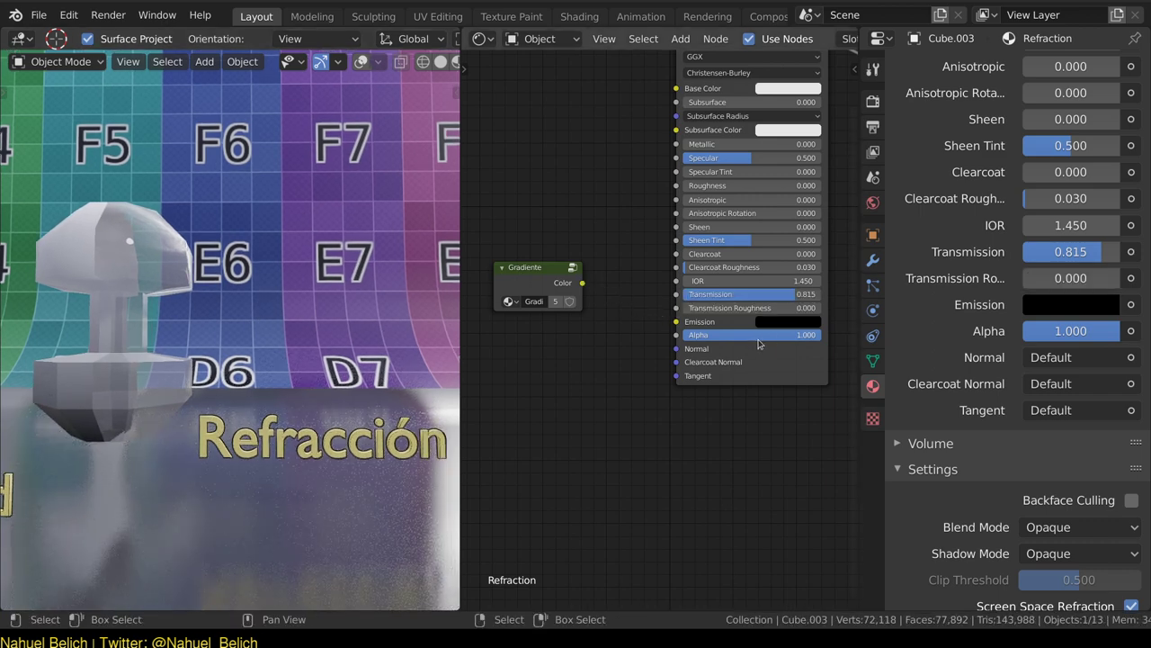
{"action": "left_click_drag", "start_coordinate": [749, 340], "coordinate": [769, 343]}
{"action": "left_click_drag", "start_coordinate": [774, 339], "coordinate": [690, 337]}
Switch the Refraction material's Blend Mode to Alpha Blend and adjust its Alpha.
{"action": "left_click", "coordinate": [1079, 527]}
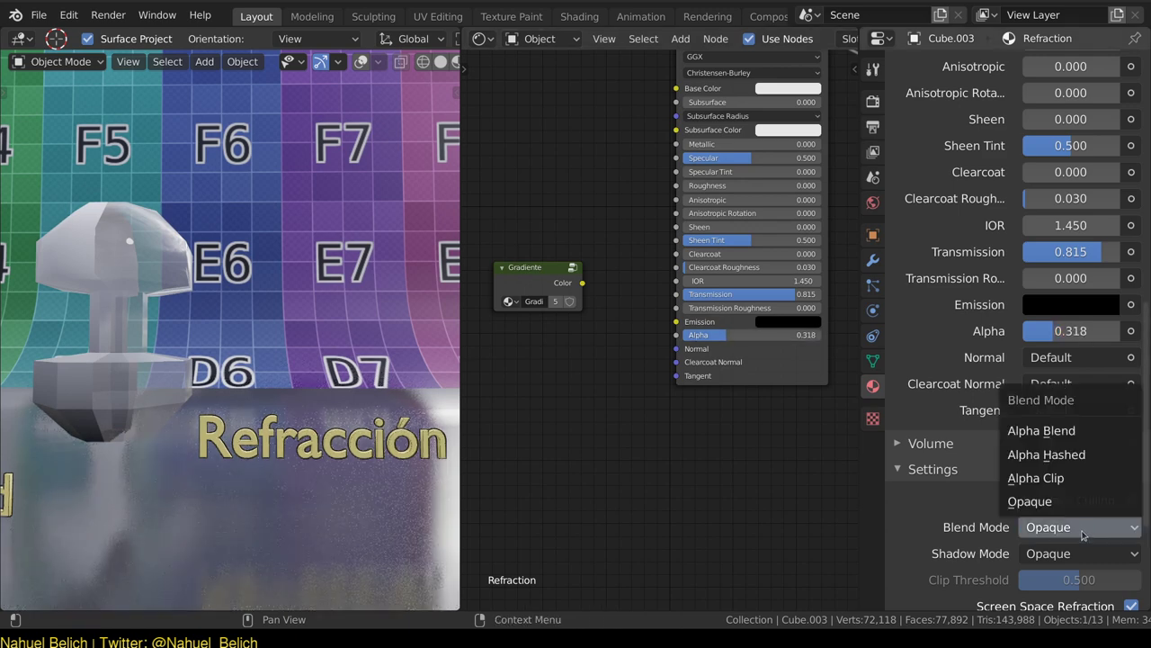
{"action": "scroll", "coordinate": [1076, 553], "scroll_direction": "down", "scroll_amount": 2}
{"action": "left_click", "coordinate": [1080, 459]}
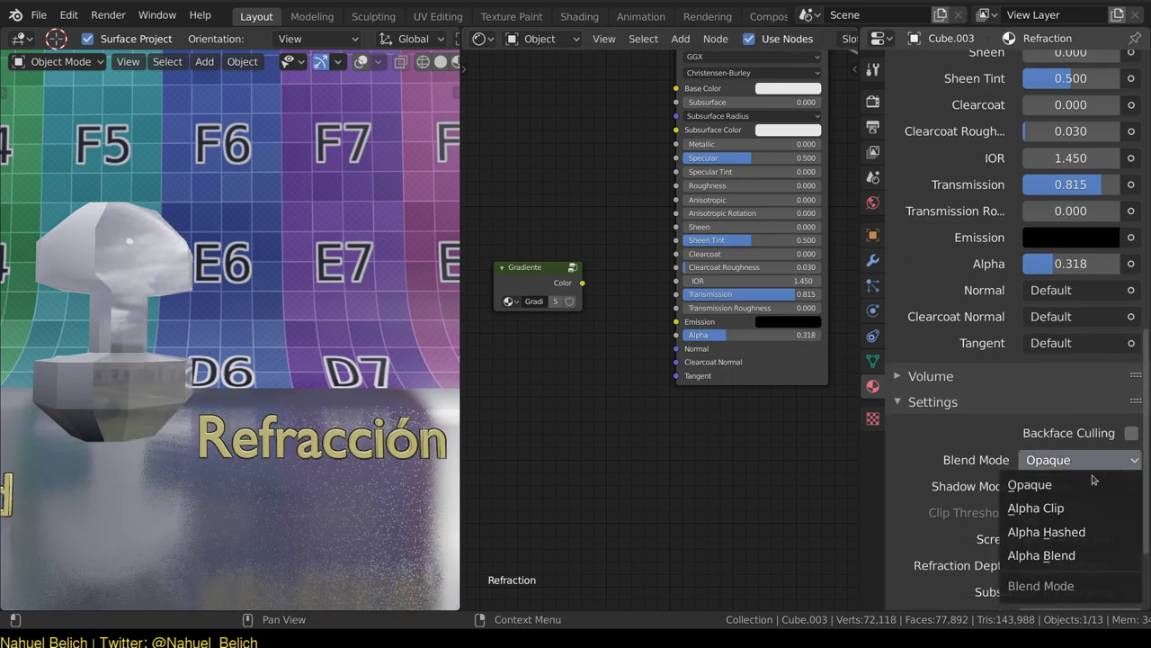
{"action": "left_click", "coordinate": [1085, 555]}
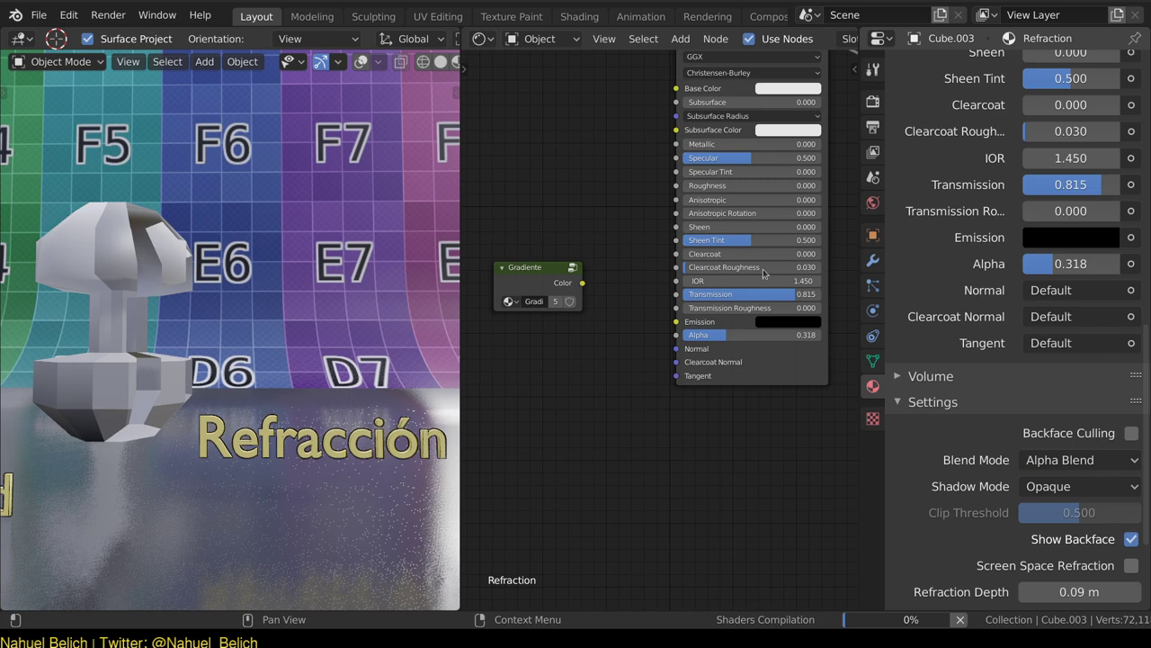
{"action": "mouse_move", "coordinate": [753, 335]}
{"action": "left_mouse_down"}
{"action": "mouse_move", "coordinate": [712, 340]}
{"action": "mouse_move", "coordinate": [730, 335]}
{"action": "left_mouse_up"}
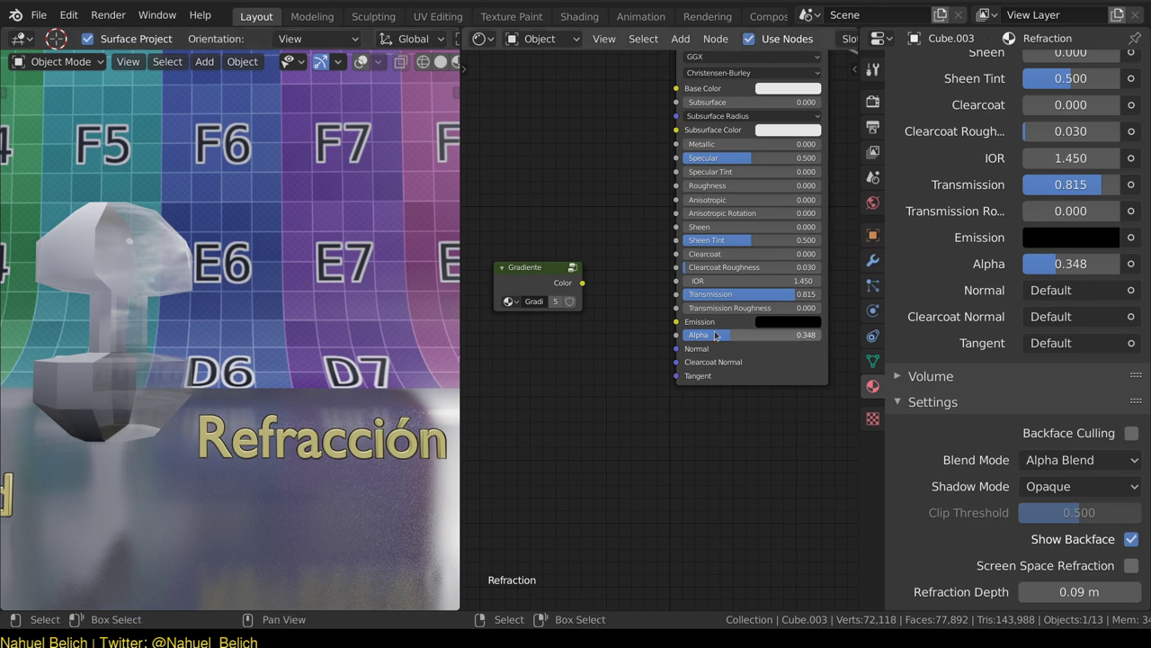
{"action": "mouse_move", "coordinate": [717, 335]}
{"action": "left_mouse_down"}
{"action": "mouse_move", "coordinate": [698, 336]}
{"action": "mouse_move", "coordinate": [819, 335]}
{"action": "left_mouse_up"}
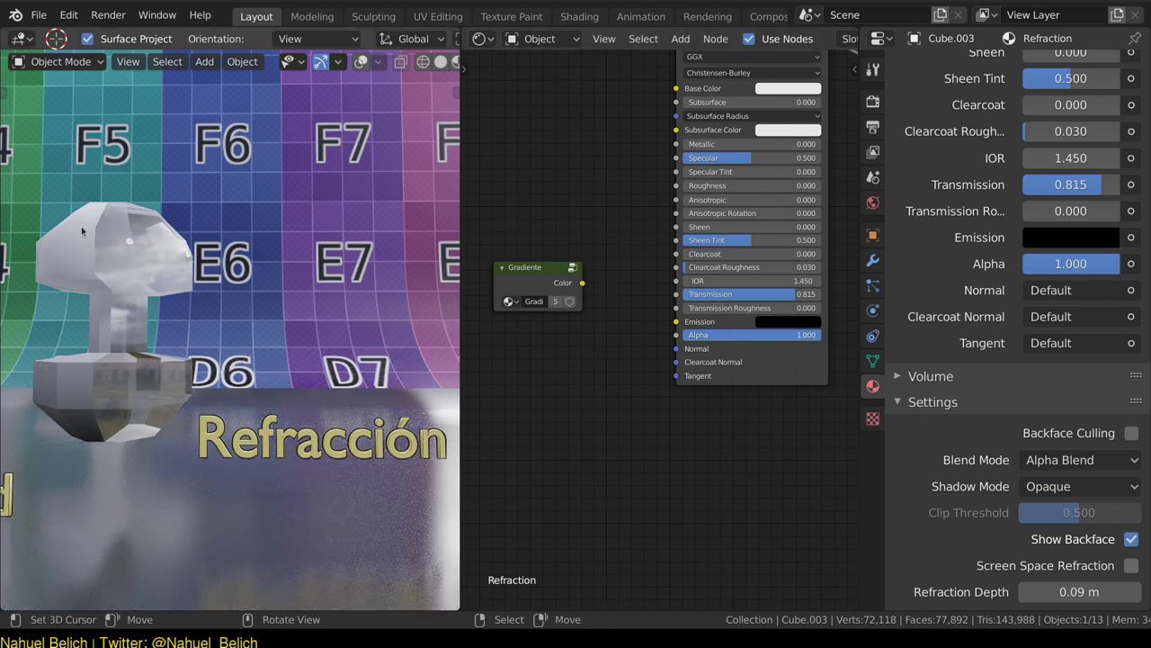
Return the Blend Mode to Opaque with Alpha 1.000 and Transmission 0.000.
{"action": "left_click", "coordinate": [1110, 461]}
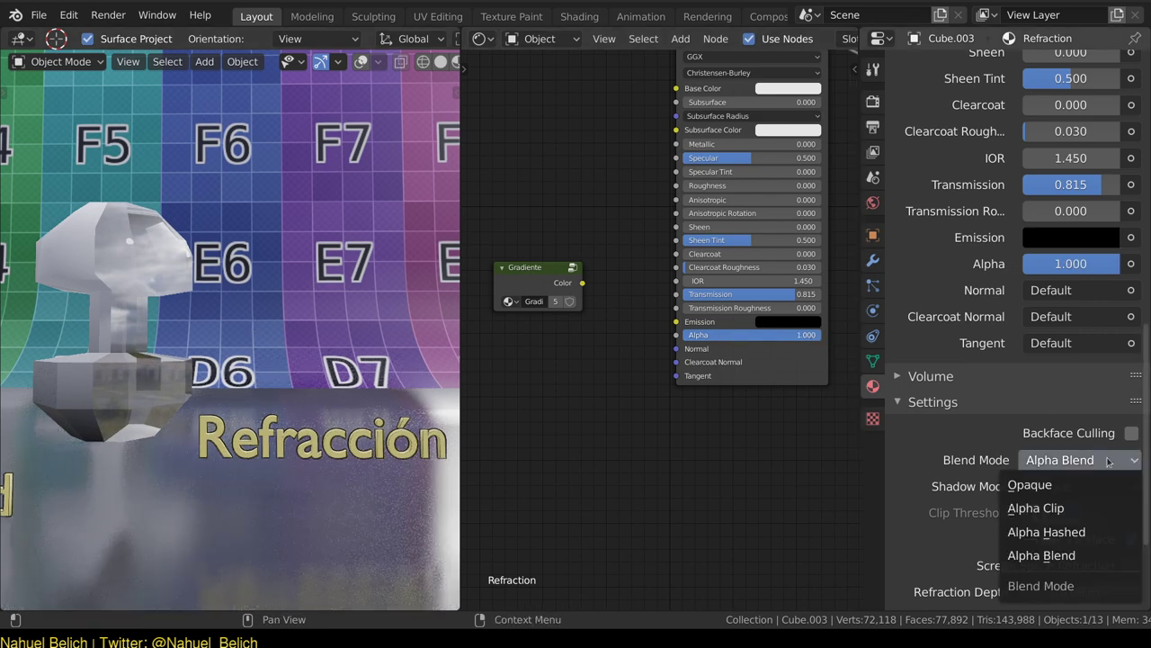
{"action": "left_click", "coordinate": [1087, 484]}
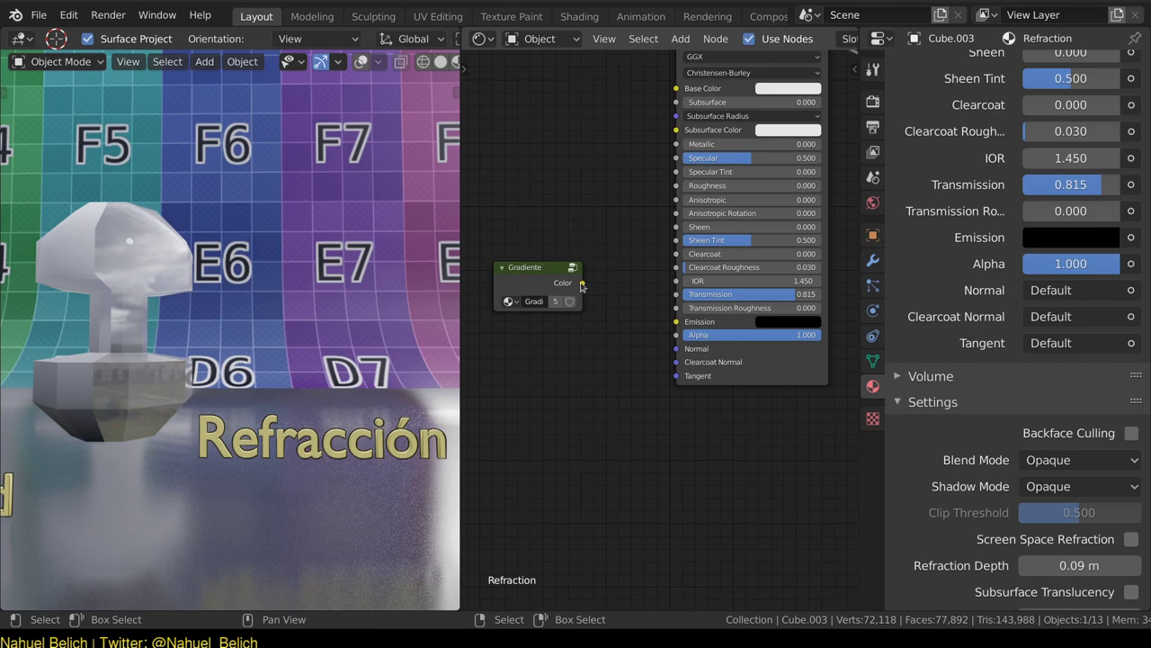
{"action": "left_click_drag", "start_coordinate": [581, 286], "coordinate": [731, 304]}
{"action": "key", "text": "BackSpace"}
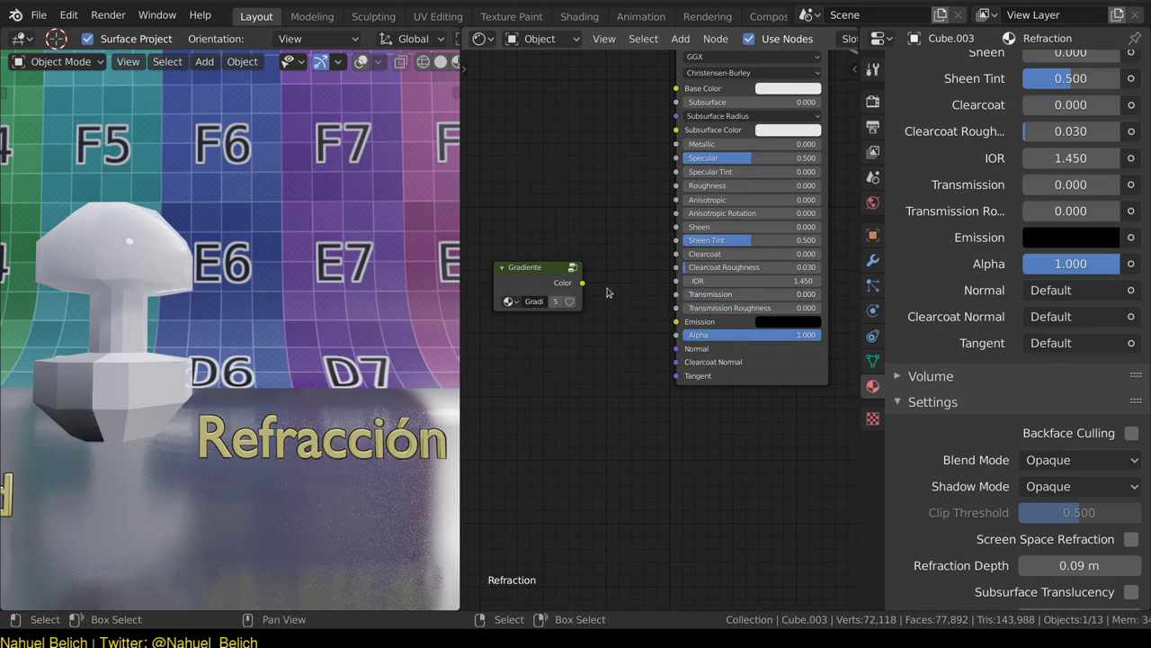
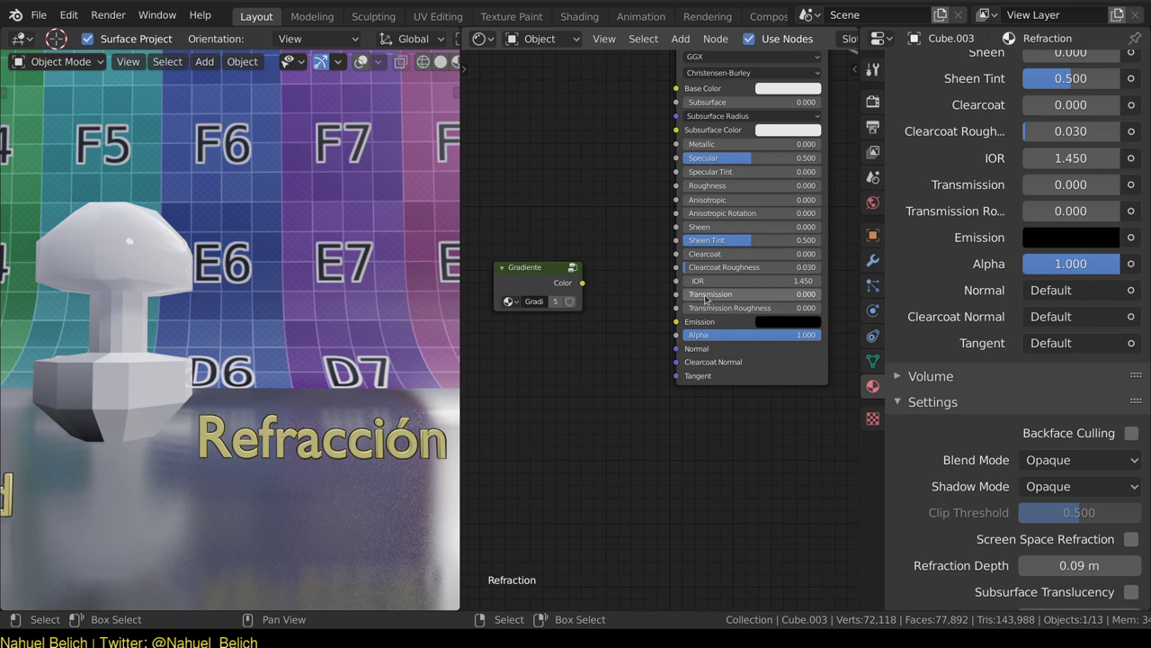
Raise the Refraction material's Transmission to 1.000 and leave Screen Space Refraction checked.
{"action": "left_click_drag", "start_coordinate": [703, 297], "coordinate": [855, 289]}
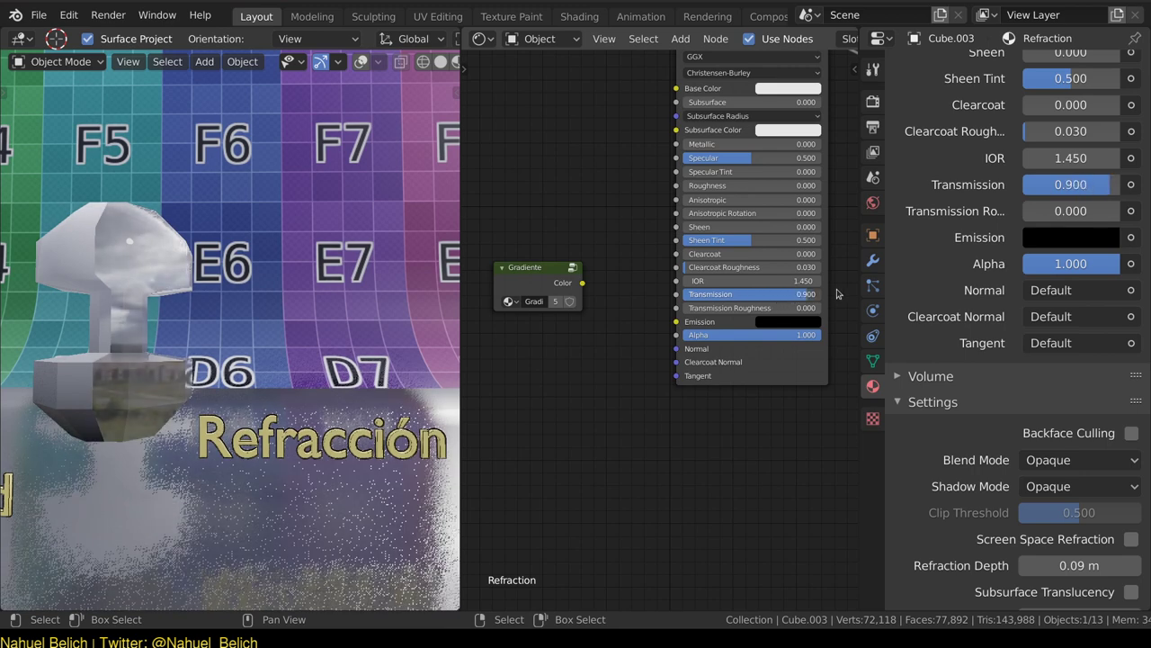
{"action": "left_click", "coordinate": [1132, 538]}
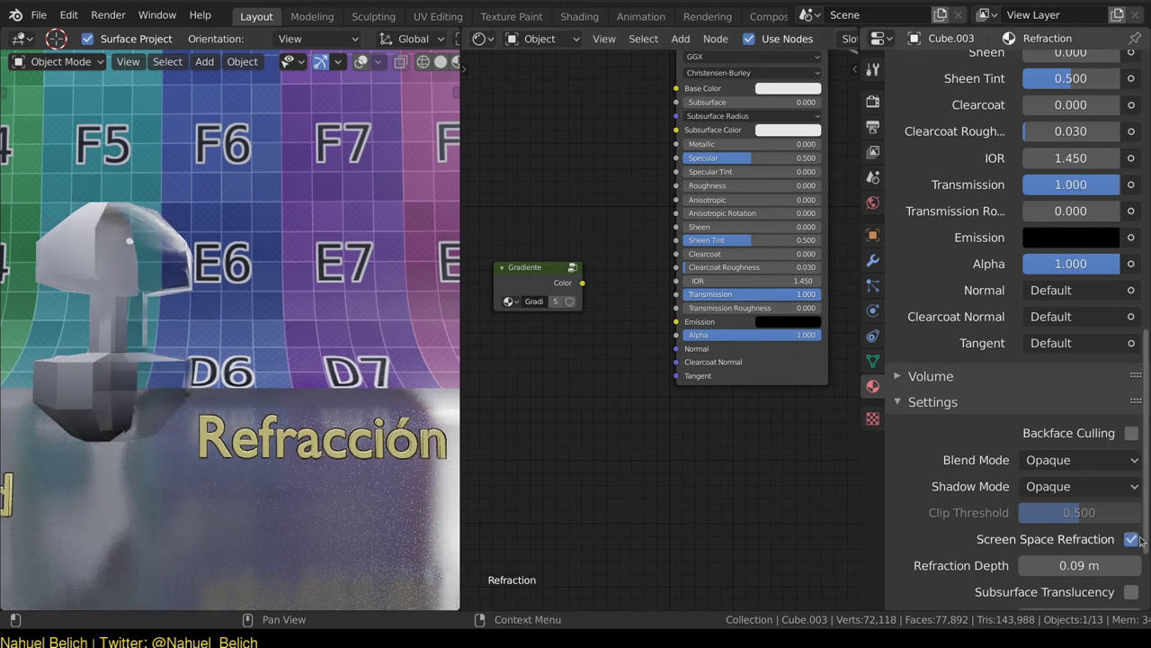
{"action": "left_click", "coordinate": [1132, 539]}
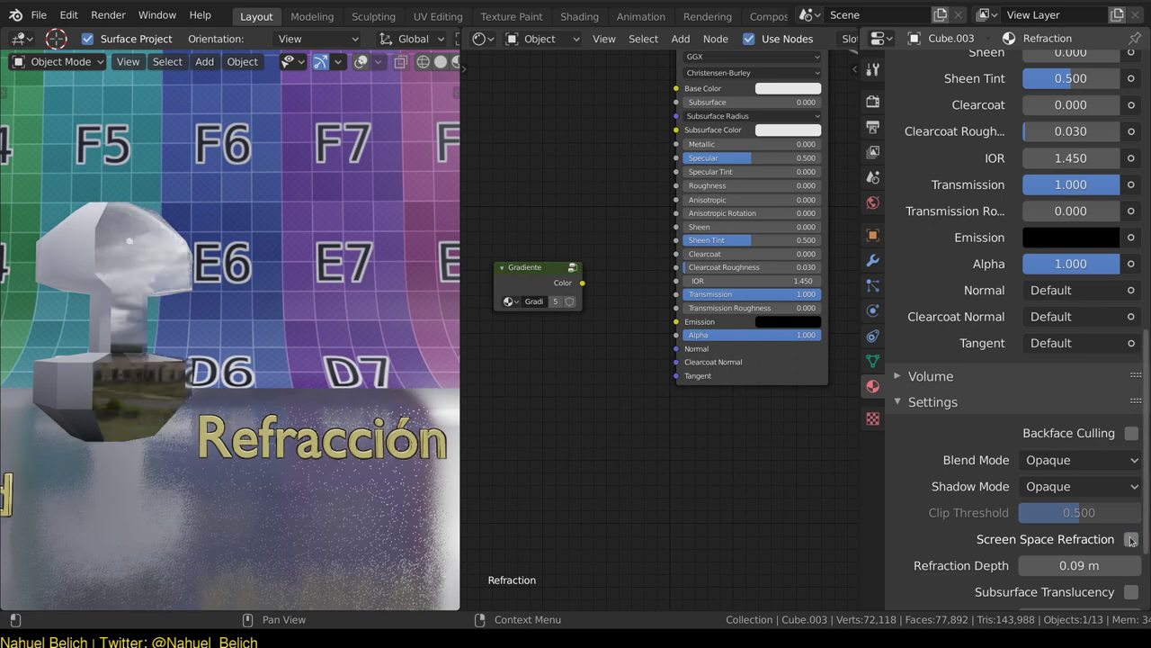
{"action": "scroll", "coordinate": [1133, 521], "scroll_direction": "down", "scroll_amount": 2}
{"action": "left_click", "coordinate": [1132, 479]}
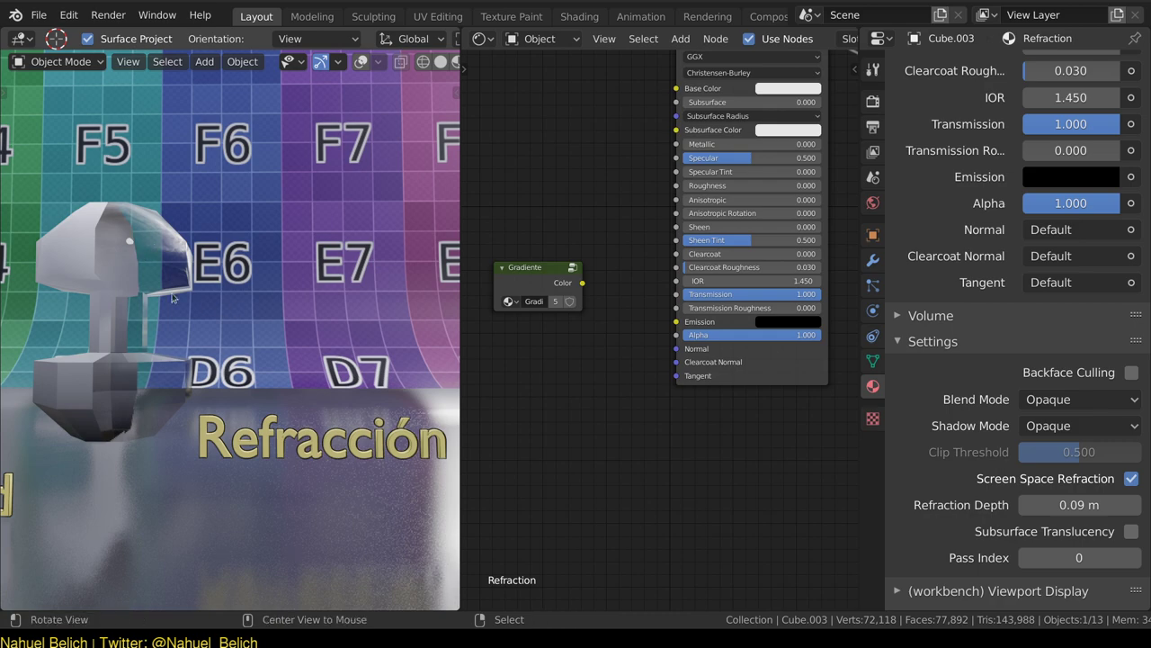
Pan and zoom the view to centre the glass Refraction mushroom beside the Alpha Hashed one.
{"action": "mouse_move", "coordinate": [139, 251]}
{"action": "middle_mouse_down"}
{"action": "mouse_move", "coordinate": [250, 290]}
{"action": "mouse_move", "coordinate": [225, 304]}
{"action": "middle_mouse_up"}
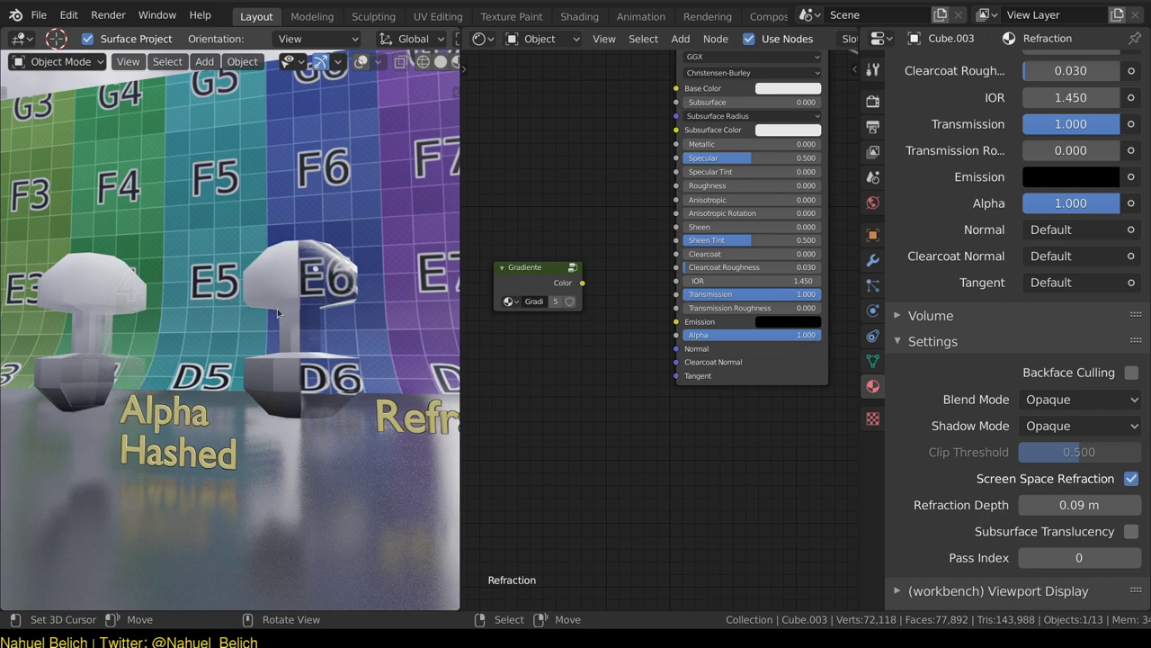
{"action": "scroll", "coordinate": [277, 313], "scroll_direction": "down", "scroll_amount": 2}
{"action": "scroll", "coordinate": [292, 351], "scroll_direction": "down", "scroll_amount": 2}
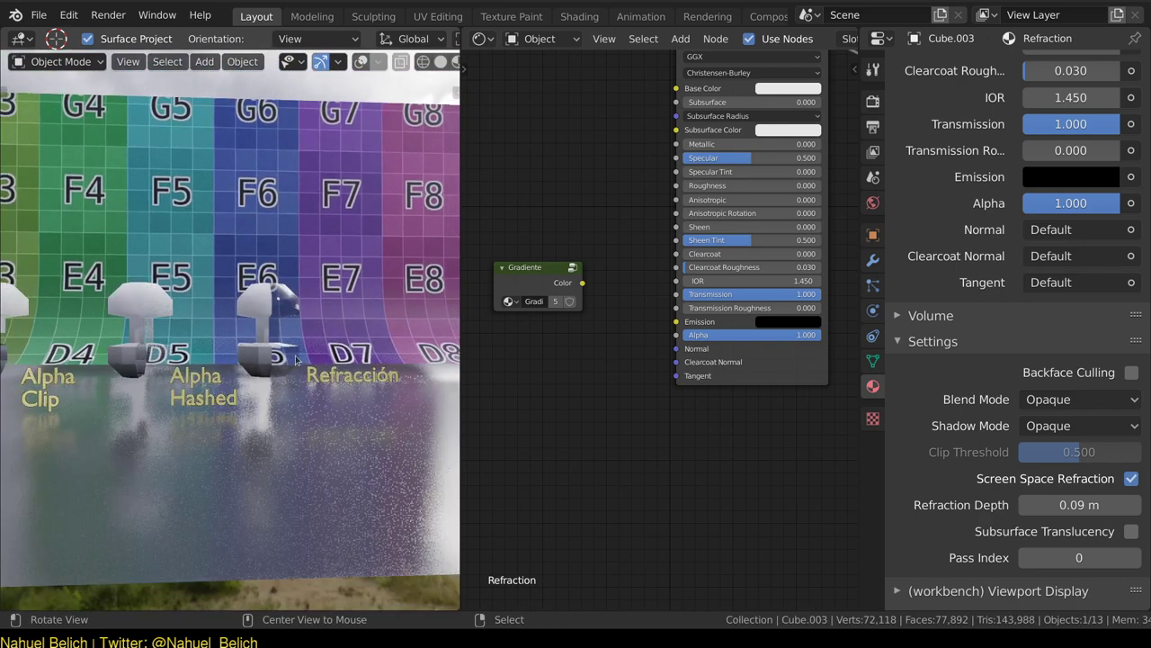
{"action": "middle_click_drag", "start_coordinate": [296, 360], "coordinate": [332, 259]}
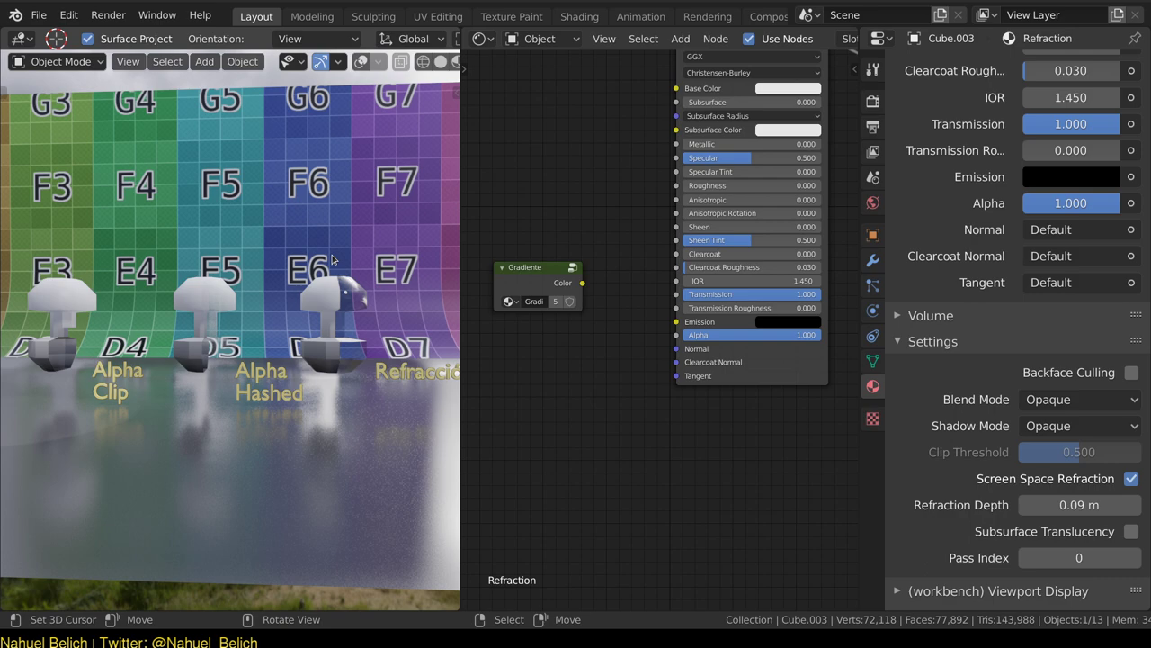
{"action": "middle_click_drag", "start_coordinate": [332, 259], "coordinate": [247, 311], "text": "ctrl"}
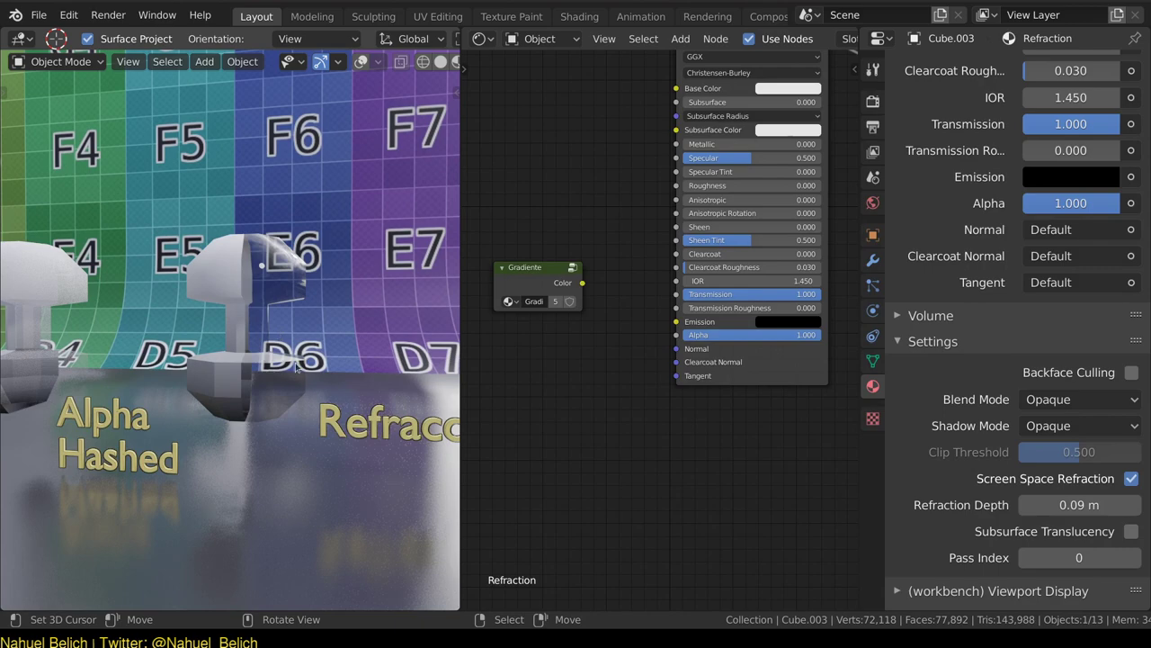
Set the glass material's Refraction Depth to 0 m.
{"action": "middle_click", "coordinate": [318, 337], "text": "alt"}
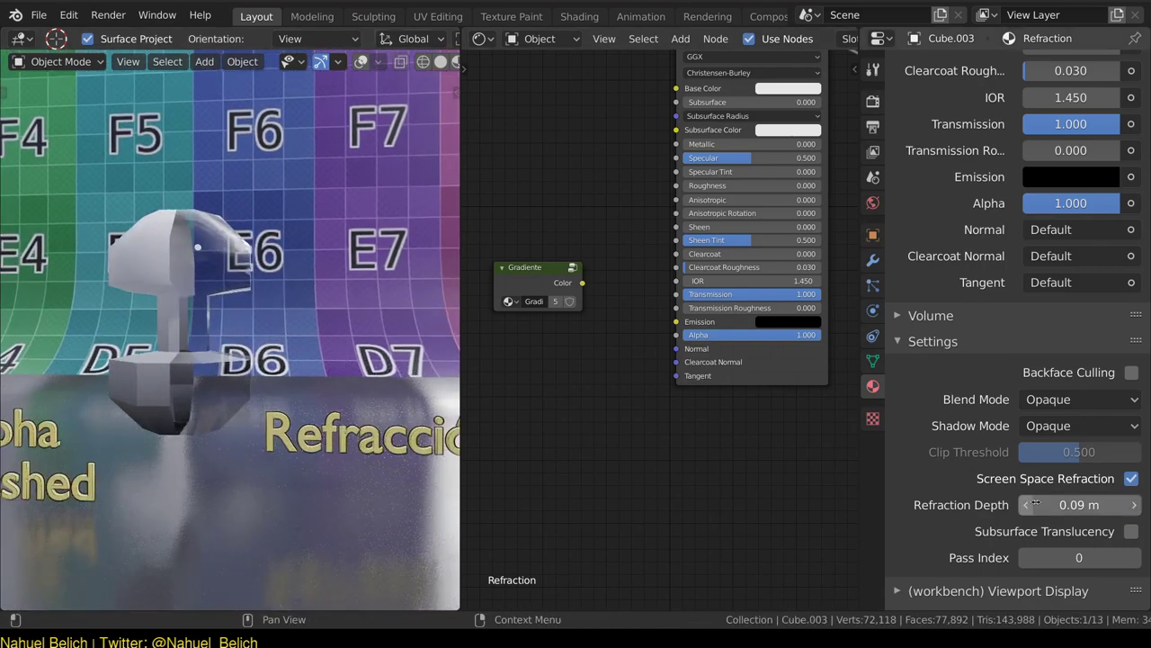
{"action": "left_click", "coordinate": [1034, 504]}
{"action": "type", "text": "0"}
{"action": "key", "text": "Return"}
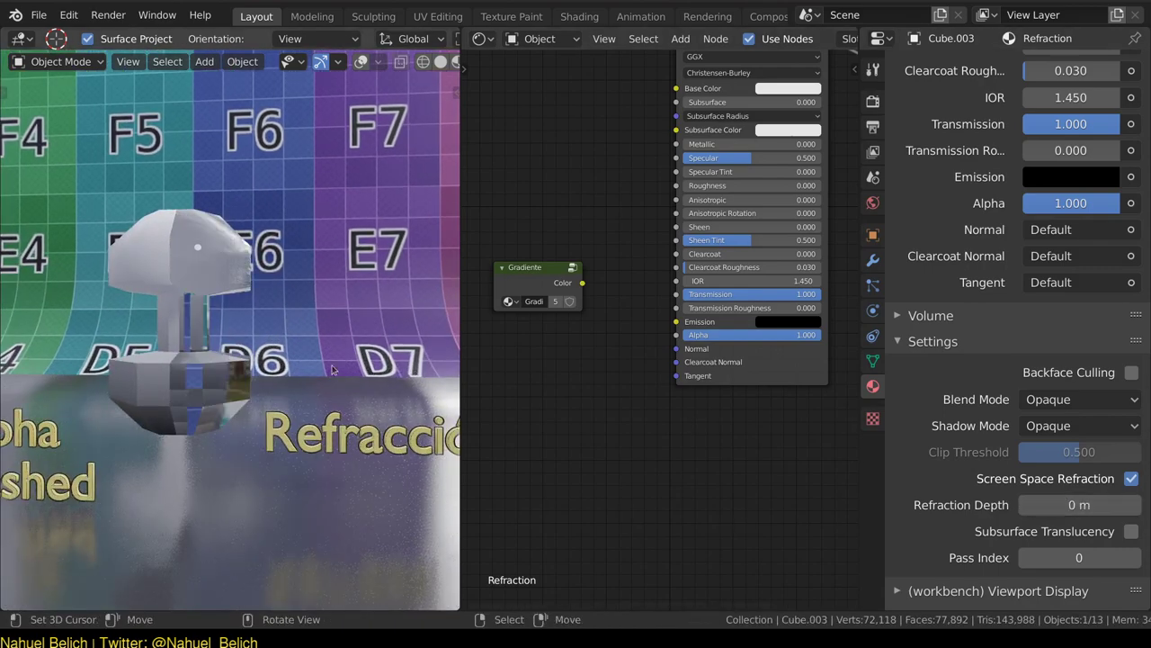
Orbit and zoom in for a close view of the glass mushroom, and shift the node graph.
{"action": "middle_click_drag", "start_coordinate": [331, 369], "coordinate": [268, 354]}
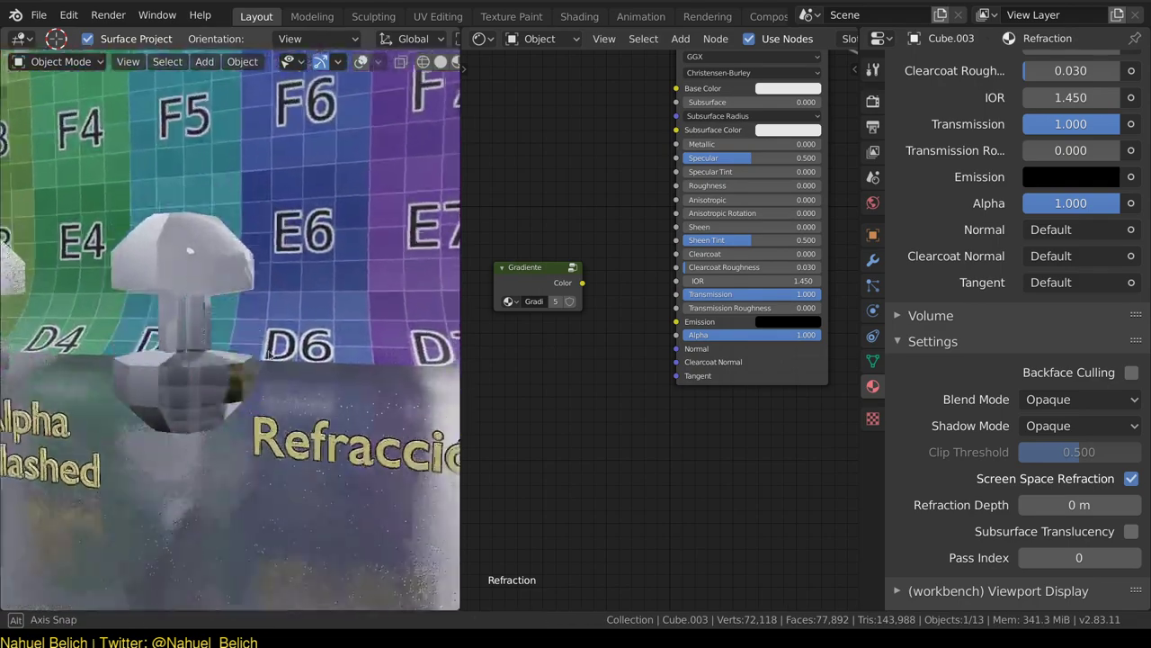
{"action": "scroll", "coordinate": [274, 364], "scroll_direction": "up", "scroll_amount": 2}
{"action": "scroll", "coordinate": [278, 324], "scroll_direction": "up", "scroll_amount": 2}
{"action": "scroll", "coordinate": [288, 279], "scroll_direction": "up", "scroll_amount": 2}
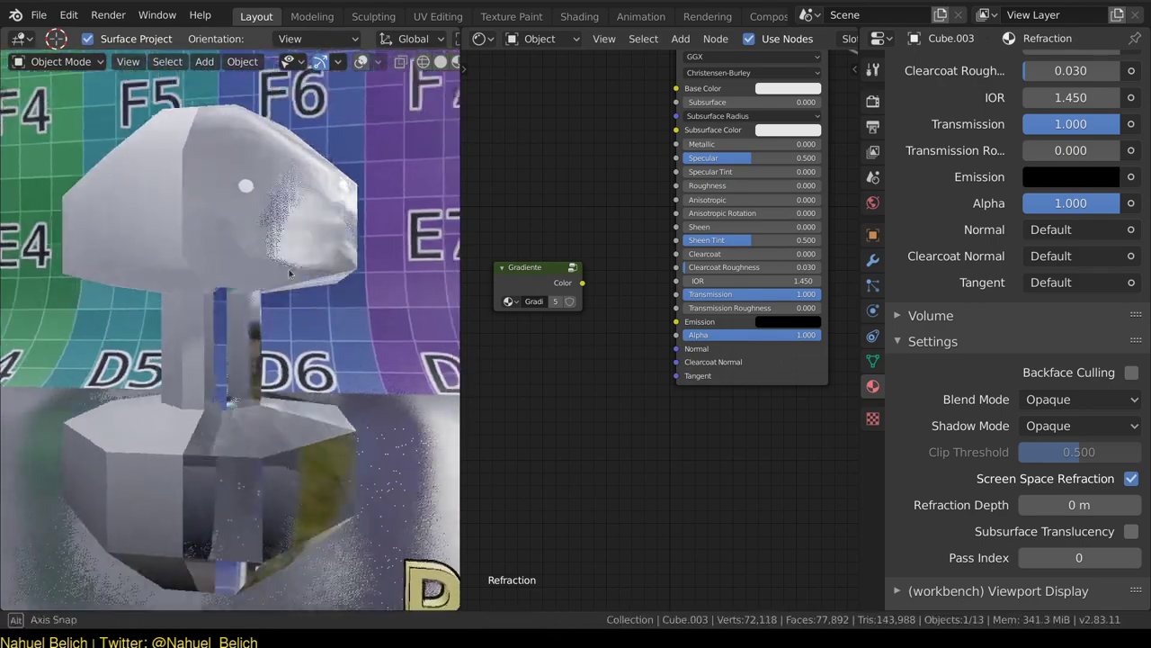
{"action": "middle_click_drag", "start_coordinate": [289, 272], "coordinate": [277, 238]}
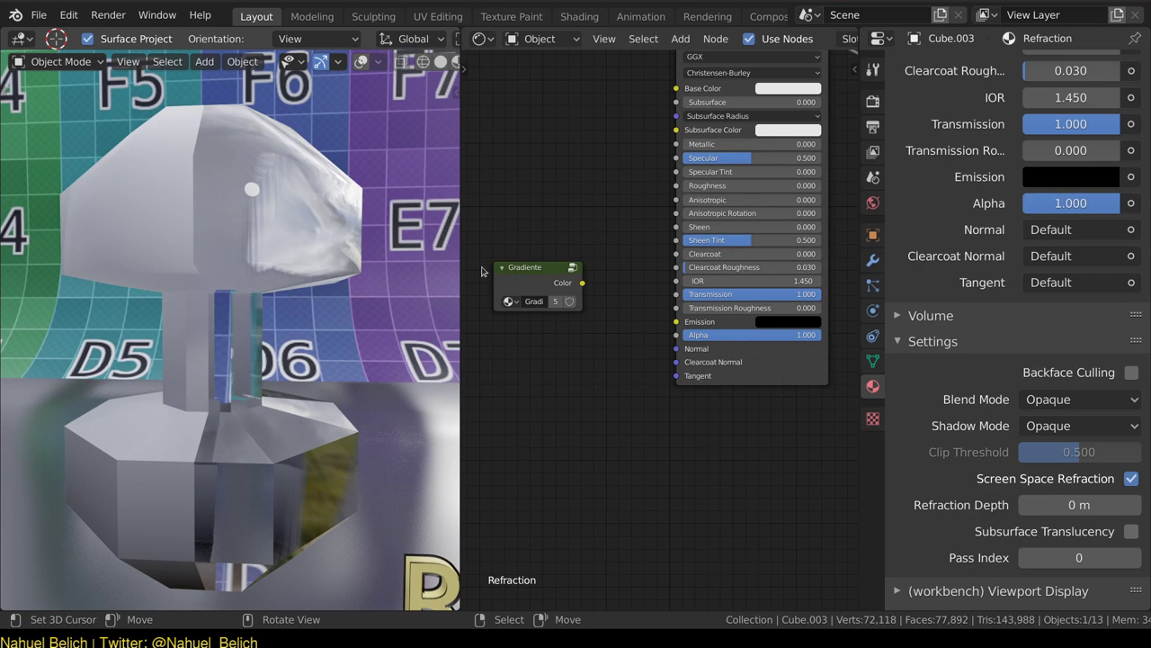
{"action": "middle_click_drag", "start_coordinate": [527, 442], "coordinate": [546, 406]}
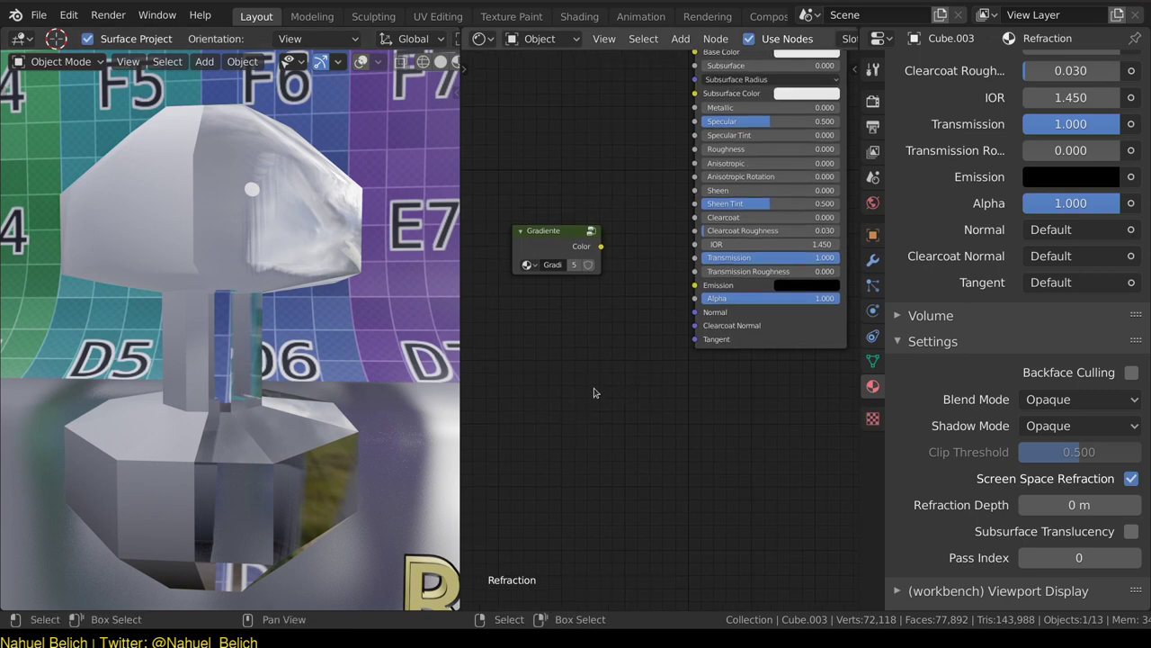
{"action": "key", "text": "shift+space"}
Annotate the node graph with a curved lens outline and a horizontal incoming ray.
{"action": "left_click", "coordinate": [580, 414]}
{"action": "left_click_drag", "start_coordinate": [564, 369], "coordinate": [548, 503]}
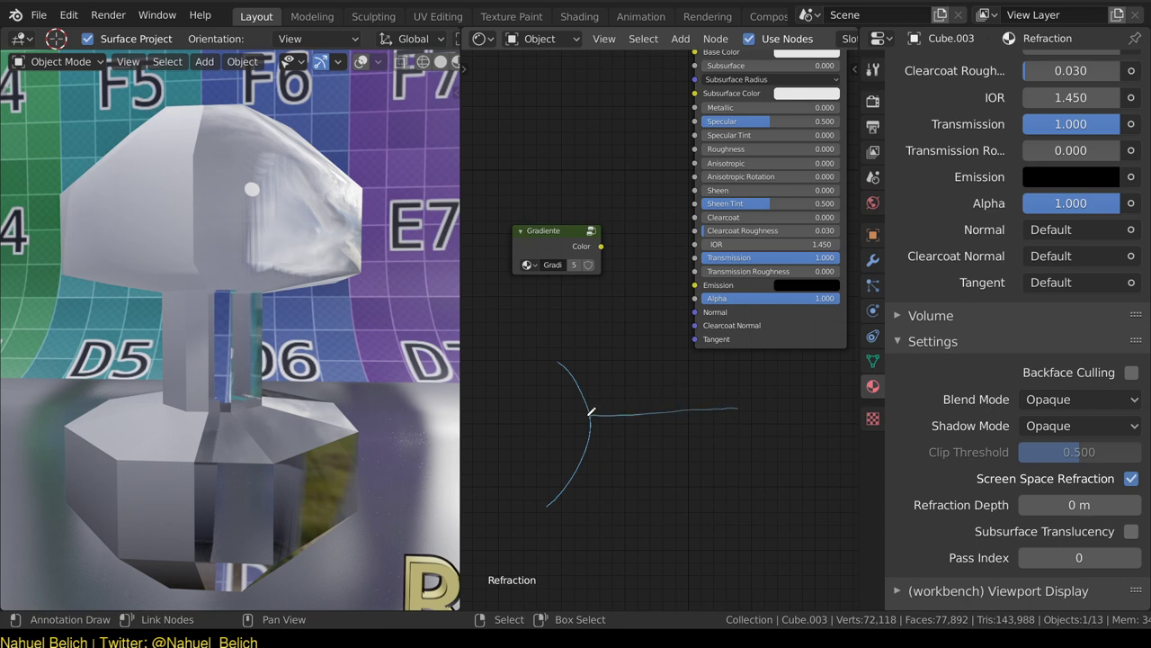
{"action": "left_click_drag", "start_coordinate": [586, 419], "coordinate": [461, 582]}
{"action": "key", "text": "ctrl+z"}
{"action": "key", "text": "ctrl+z"}
{"action": "mouse_move", "coordinate": [695, 420]}
{"action": "left_mouse_down"}
{"action": "mouse_move", "coordinate": [596, 416]}
{"action": "mouse_move", "coordinate": [502, 434]}
{"action": "left_mouse_up"}
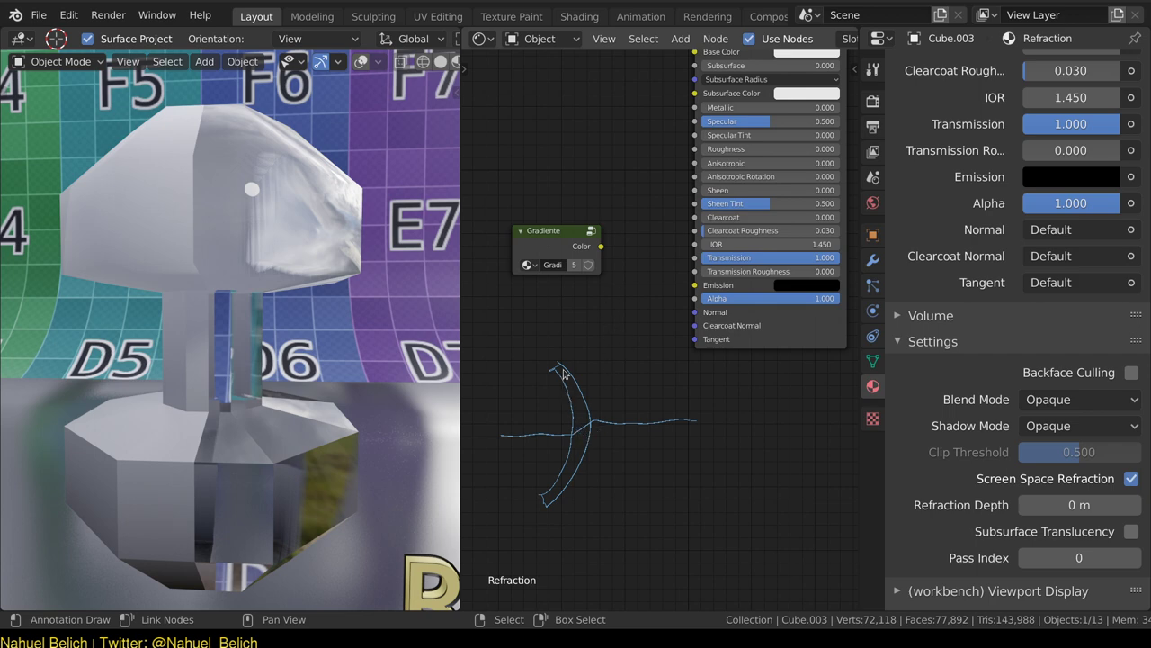
{"action": "mouse_move", "coordinate": [286, 215]}
{"action": "middle_mouse_down"}
{"action": "mouse_move", "coordinate": [316, 258]}
{"action": "mouse_move", "coordinate": [324, 251]}
{"action": "mouse_move", "coordinate": [309, 246]}
{"action": "middle_mouse_up"}
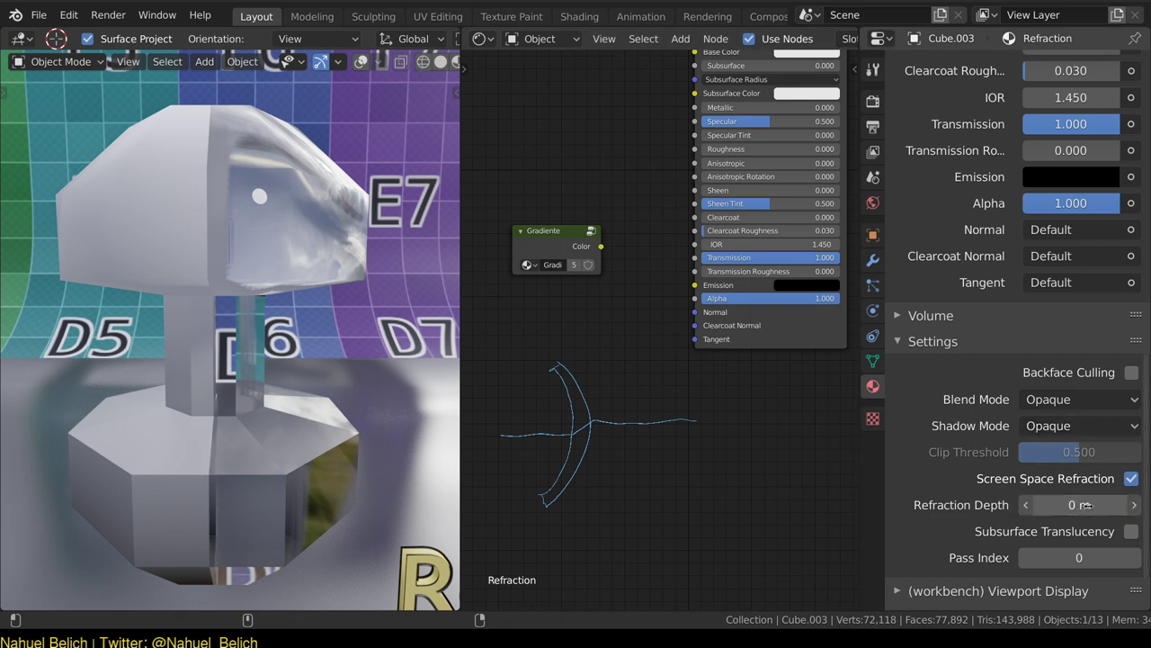
{"action": "left_click_drag", "start_coordinate": [1086, 505], "coordinate": [1090, 505]}
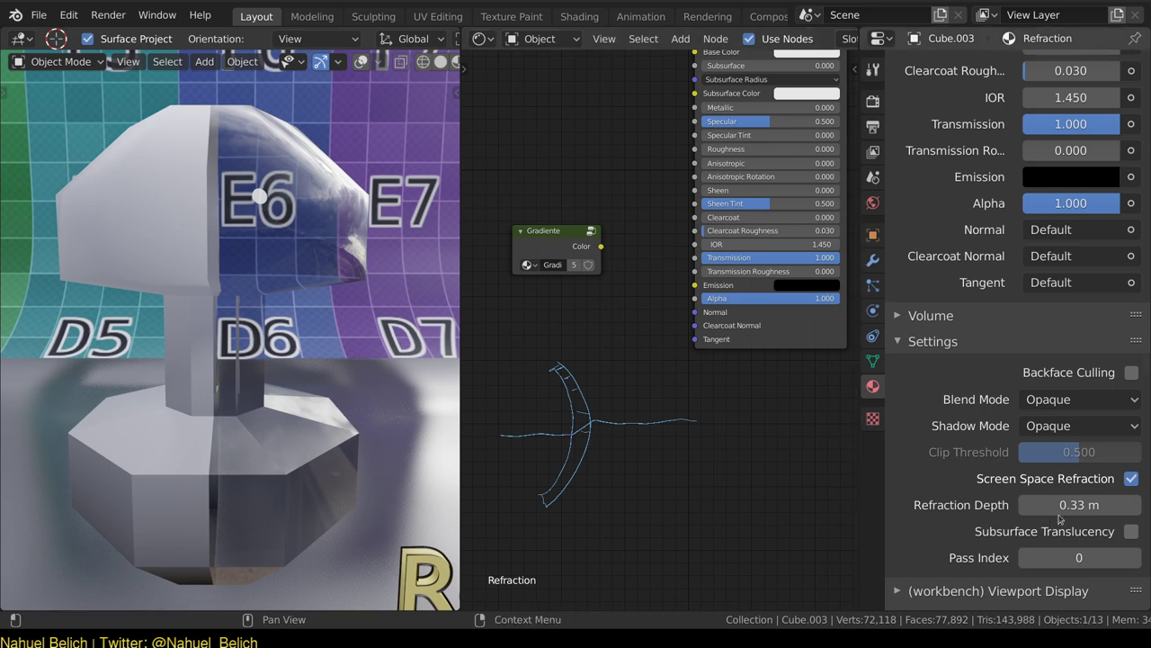
{"action": "left_click_drag", "start_coordinate": [1075, 504], "coordinate": [1073, 505]}
{"action": "key", "text": "ctrl+z"}
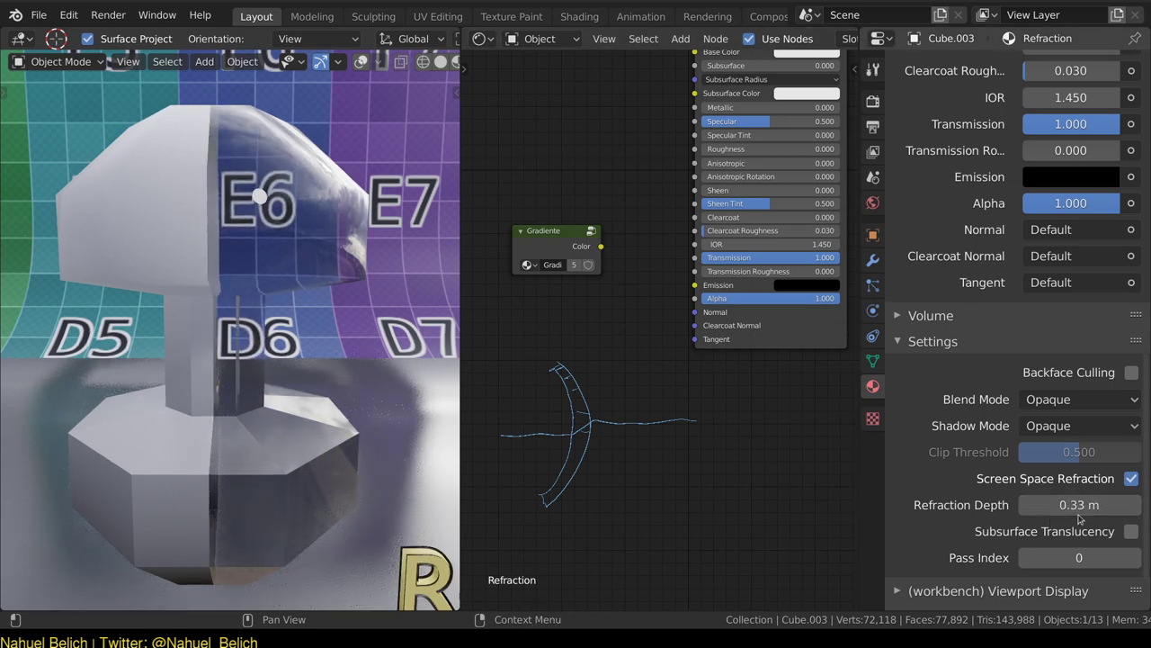
{"action": "left_click", "coordinate": [1078, 507]}
{"action": "type", "text": ".1"}
{"action": "key", "text": "Return"}
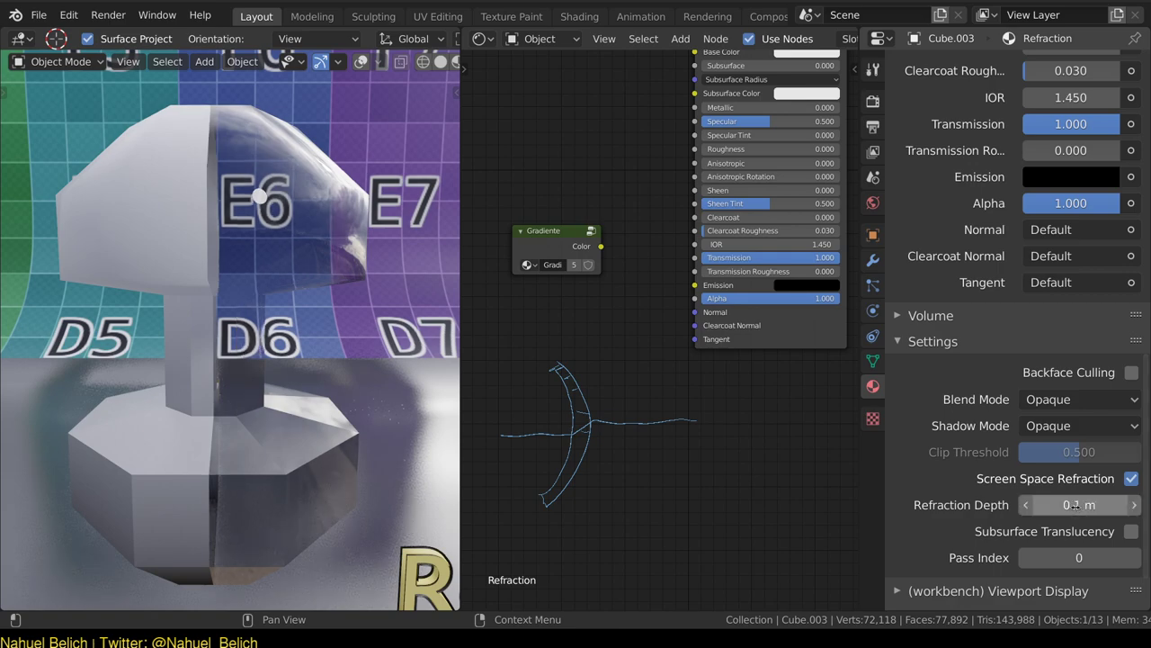
{"action": "mouse_move", "coordinate": [297, 225]}
{"action": "middle_mouse_down"}
{"action": "mouse_move", "coordinate": [308, 388]}
{"action": "mouse_move", "coordinate": [278, 333]}
{"action": "mouse_move", "coordinate": [324, 377]}
{"action": "middle_mouse_up"}
{"action": "left_click", "coordinate": [1081, 506]}
{"action": "type", "text": ".5"}
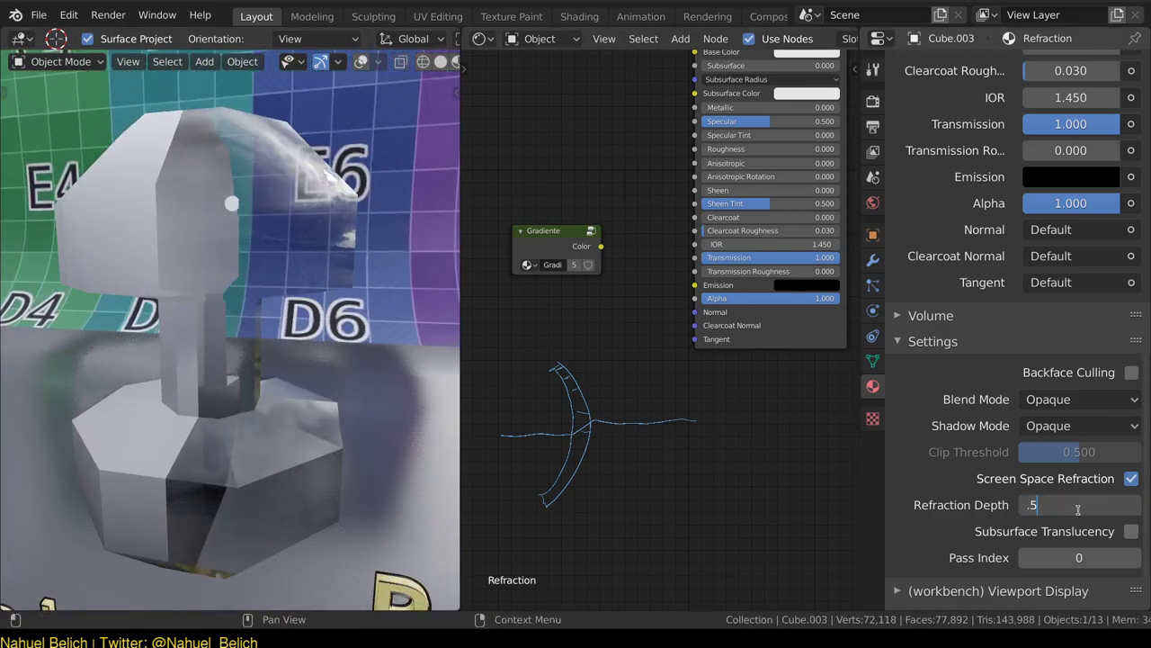
{"action": "key", "text": "Return"}
{"action": "mouse_move", "coordinate": [297, 270]}
{"action": "middle_mouse_down"}
{"action": "mouse_move", "coordinate": [359, 275]}
{"action": "mouse_move", "coordinate": [333, 306]}
{"action": "mouse_move", "coordinate": [416, 397]}
{"action": "mouse_move", "coordinate": [359, 327]}
{"action": "middle_mouse_up"}
{"action": "left_click", "coordinate": [1082, 504]}
{"action": "type", "text": "0"}
{"action": "key", "text": "Return"}
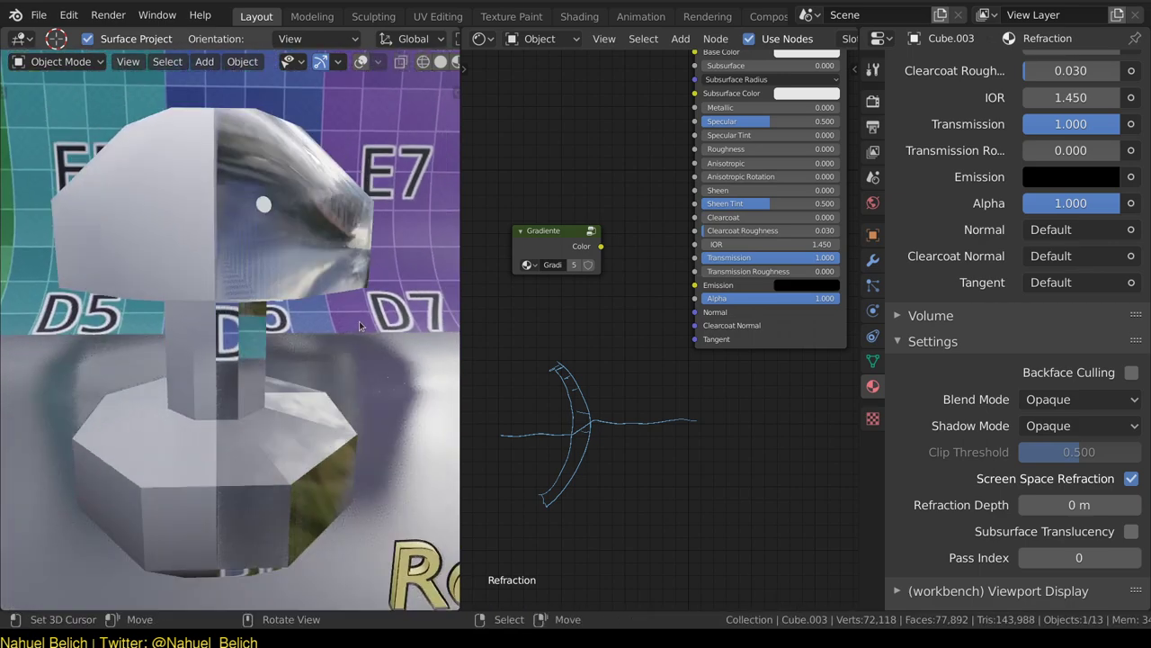
Change the Principled BSDF IOR of the glass material from 1.450 to 1.3.
{"action": "middle_click_drag", "start_coordinate": [761, 243], "coordinate": [727, 333]}
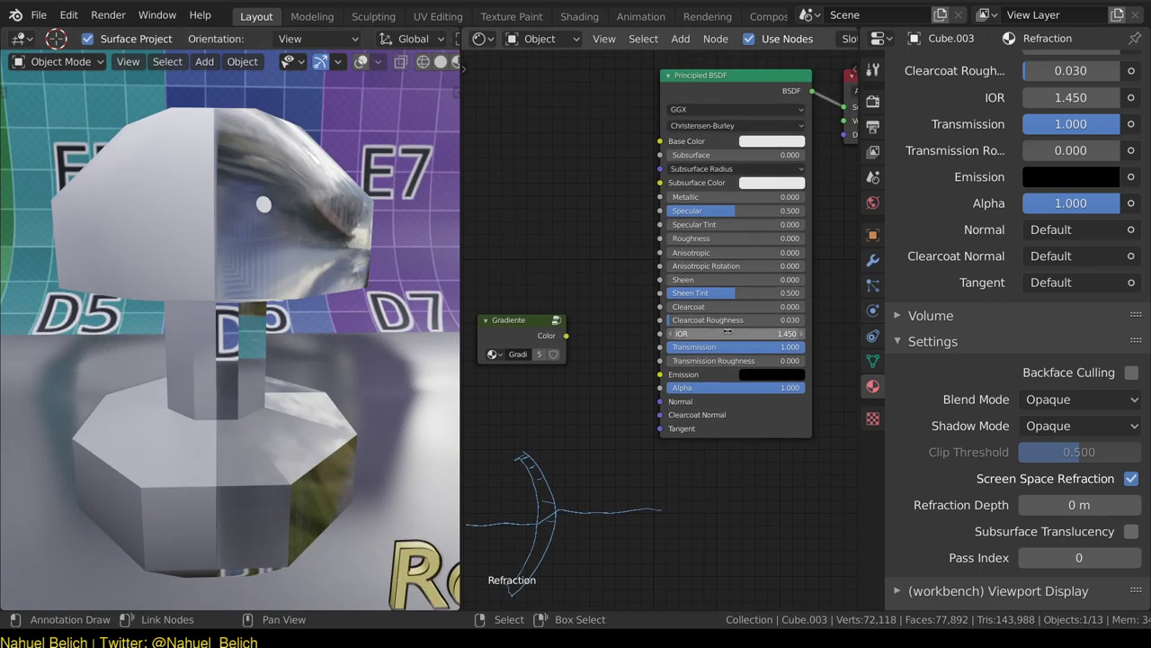
{"action": "left_click_drag", "start_coordinate": [727, 333], "coordinate": [703, 333]}
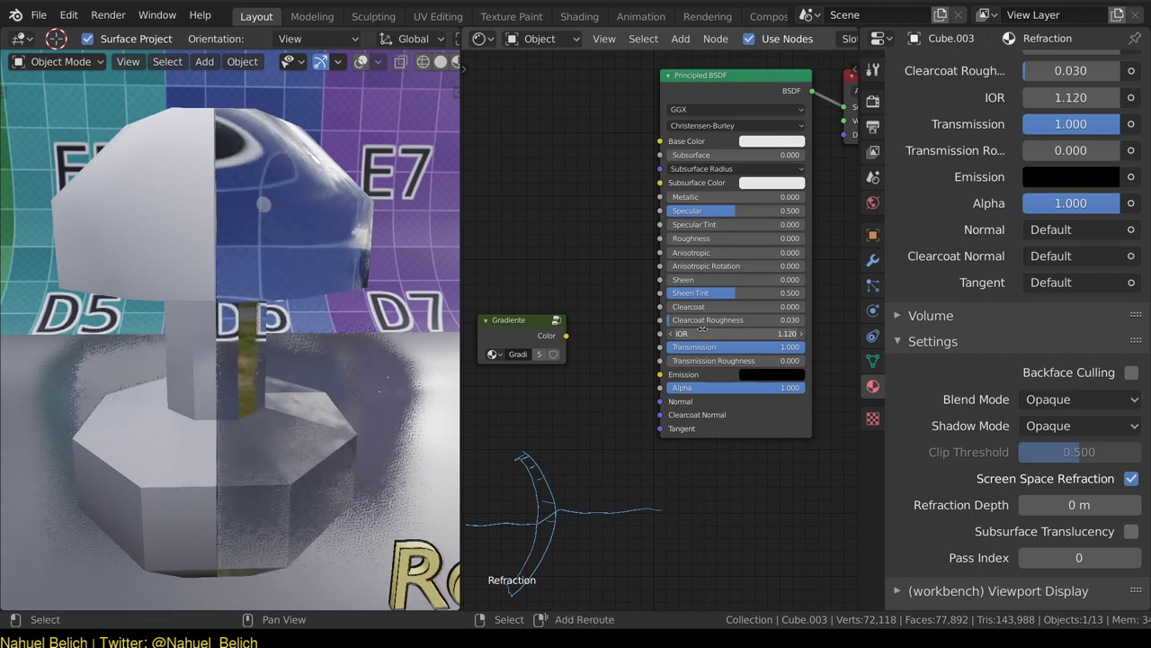
{"action": "left_click_drag", "start_coordinate": [702, 333], "coordinate": [697, 333]}
{"action": "mouse_move", "coordinate": [318, 416]}
{"action": "middle_mouse_down"}
{"action": "mouse_move", "coordinate": [306, 387]}
{"action": "mouse_move", "coordinate": [342, 377]}
{"action": "middle_mouse_up"}
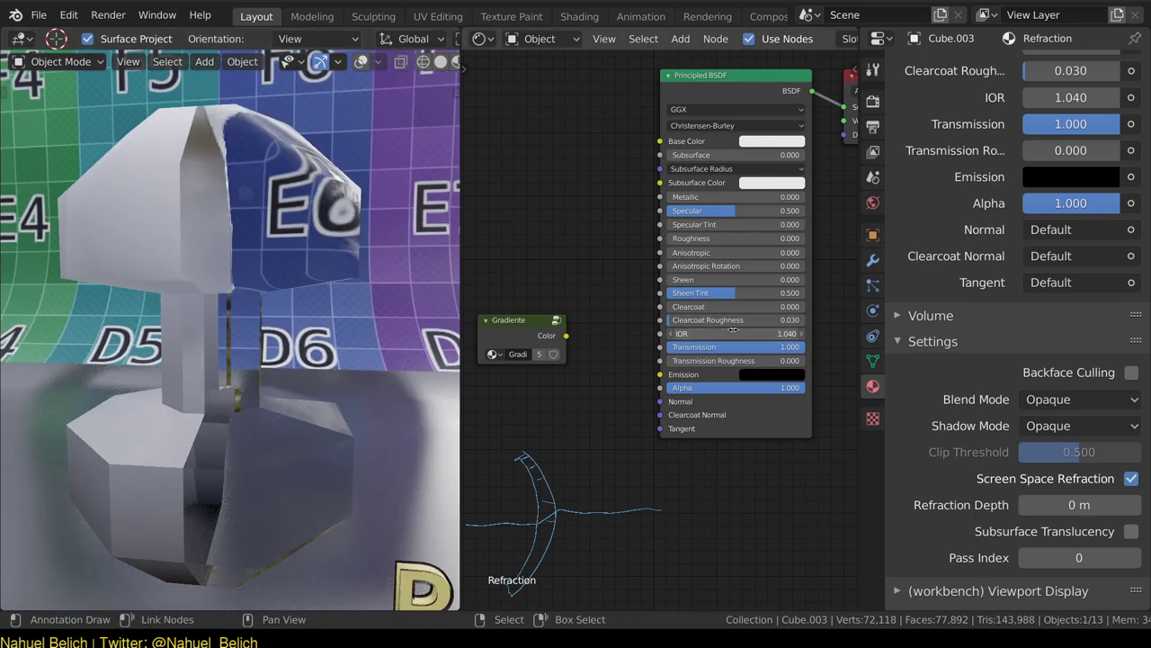
{"action": "left_click", "coordinate": [733, 333]}
{"action": "type", "text": "1.3"}
{"action": "key", "text": "Return"}
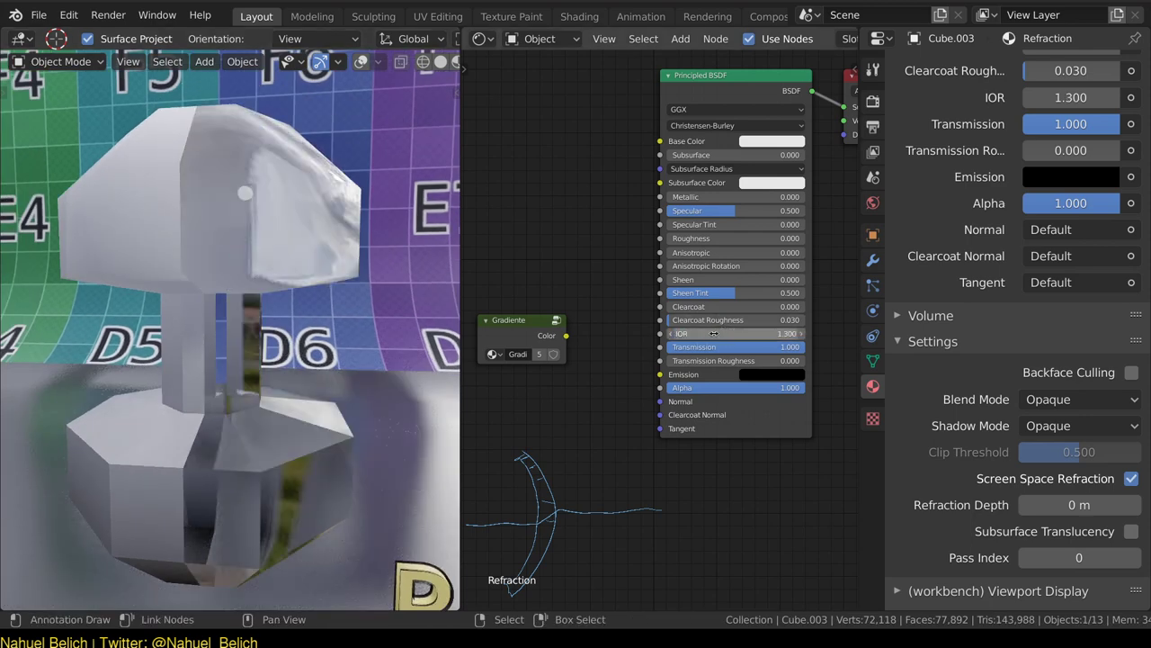
{"action": "scroll", "coordinate": [576, 384], "scroll_direction": "up", "scroll_amount": 3}
{"action": "scroll", "coordinate": [575, 384], "scroll_direction": "up", "scroll_amount": 2}
Extend the lens annotation sketch with more strokes and set Refraction Depth to 0.3 m.
{"action": "left_click_drag", "start_coordinate": [576, 384], "coordinate": [629, 362], "text": "alt"}
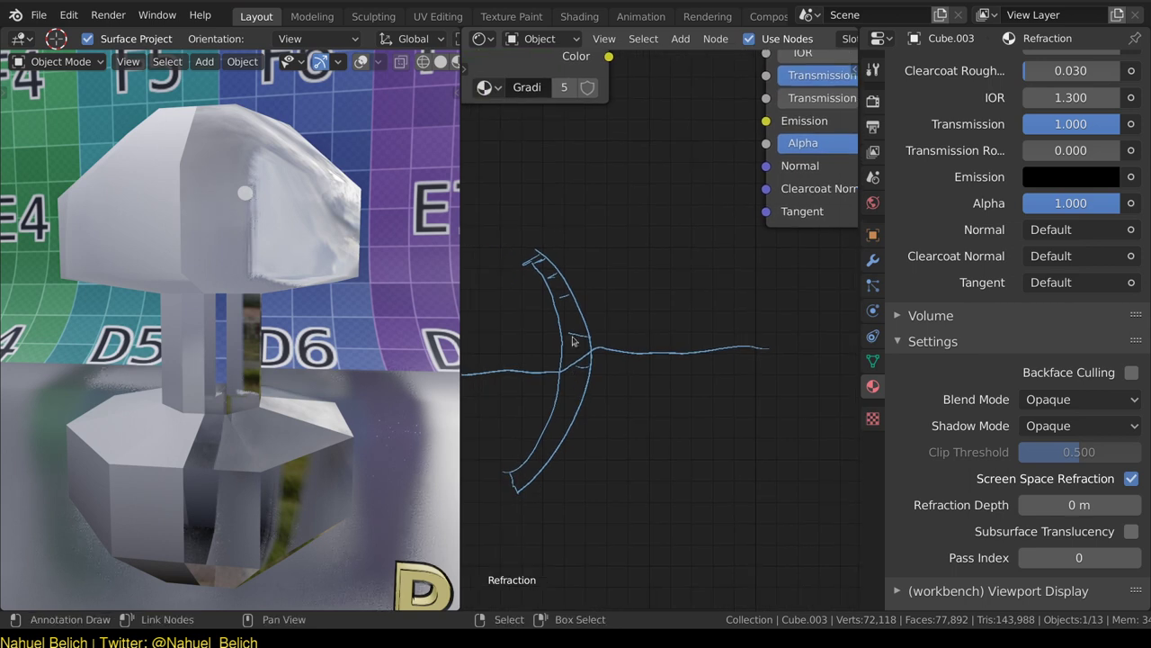
{"action": "middle_click_drag", "start_coordinate": [571, 391], "coordinate": [596, 396]}
{"action": "key", "text": "shift+space"}
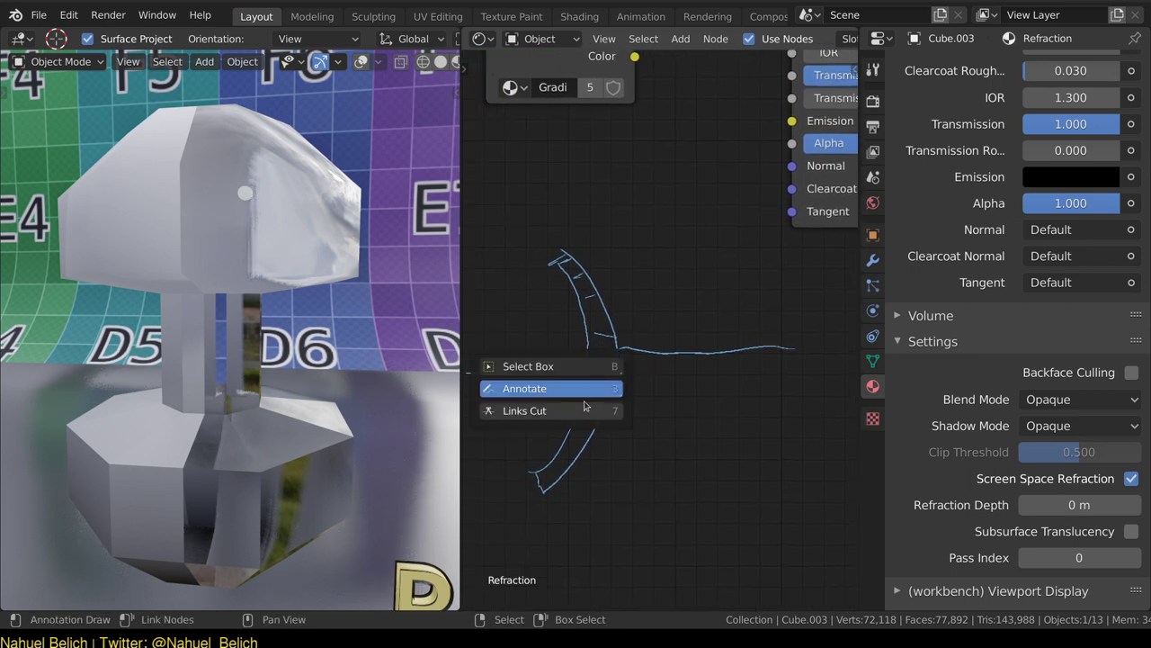
{"action": "left_click", "coordinate": [596, 396]}
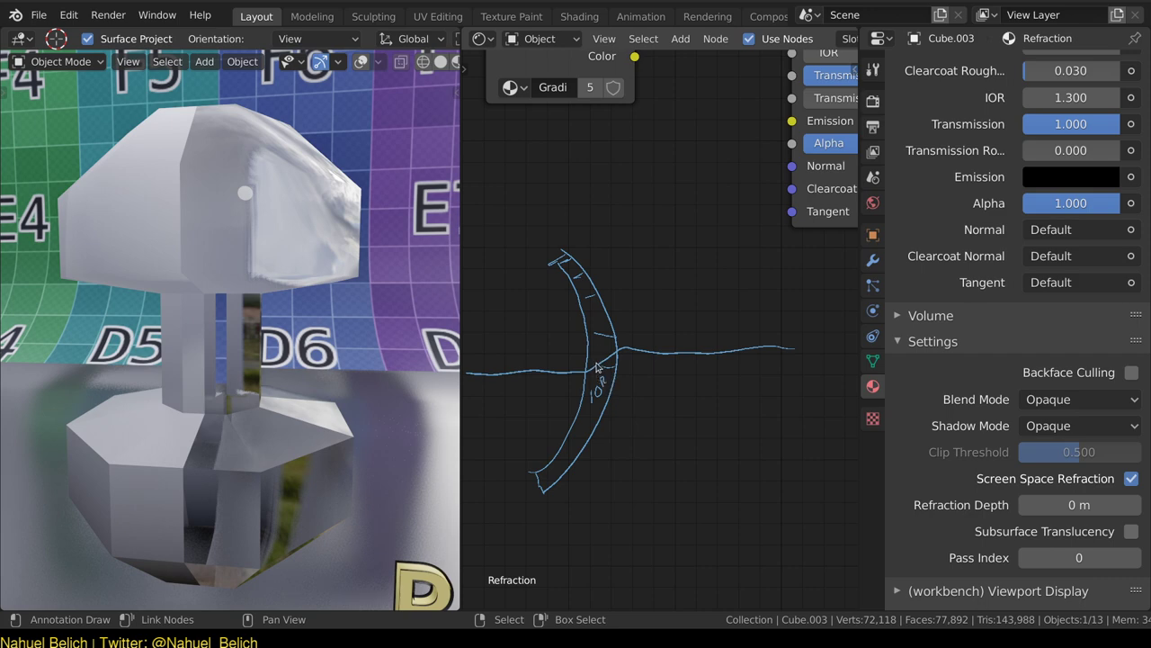
{"action": "middle_click_drag", "start_coordinate": [591, 414], "coordinate": [597, 397]}
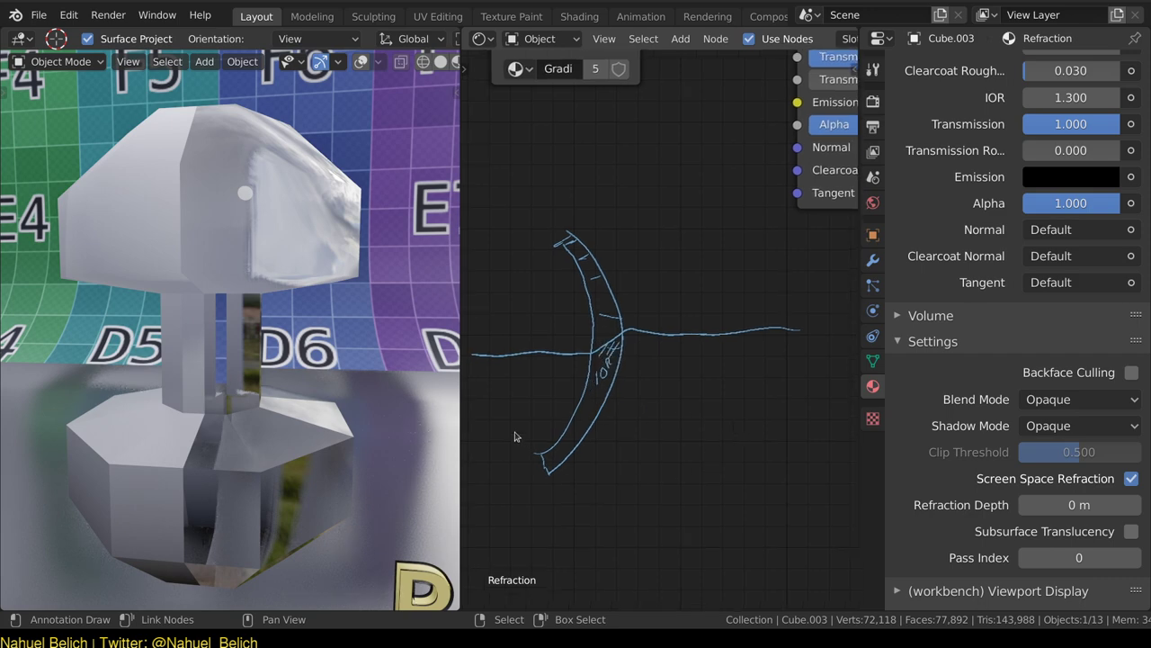
{"action": "left_click_drag", "start_coordinate": [532, 462], "coordinate": [548, 488]}
{"action": "mouse_move", "coordinate": [543, 435]}
{"action": "left_mouse_down"}
{"action": "mouse_move", "coordinate": [517, 464]}
{"action": "mouse_move", "coordinate": [533, 473]}
{"action": "left_mouse_up"}
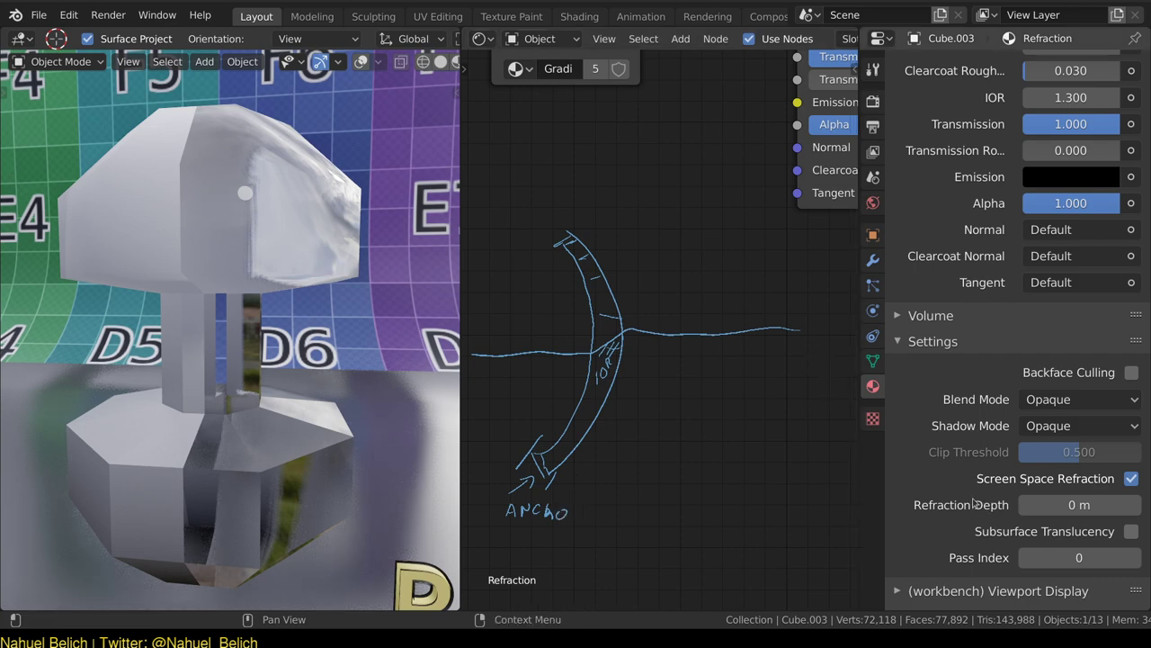
{"action": "left_click_drag", "start_coordinate": [1063, 505], "coordinate": [1099, 505]}
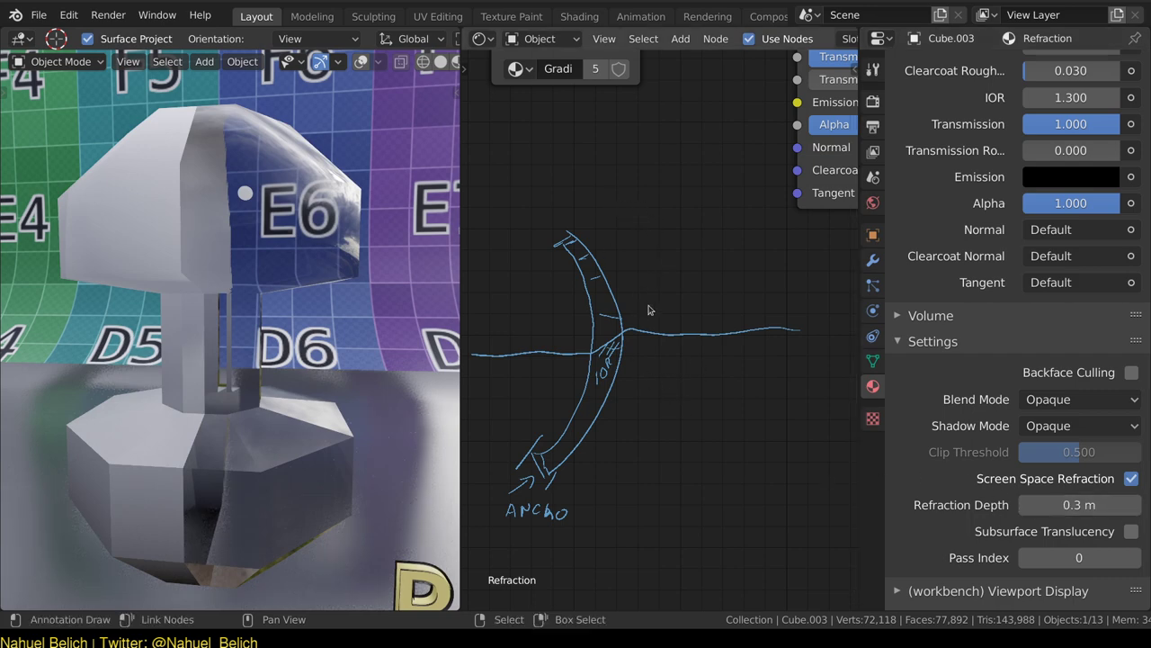
{"action": "left_click", "coordinate": [872, 101]}
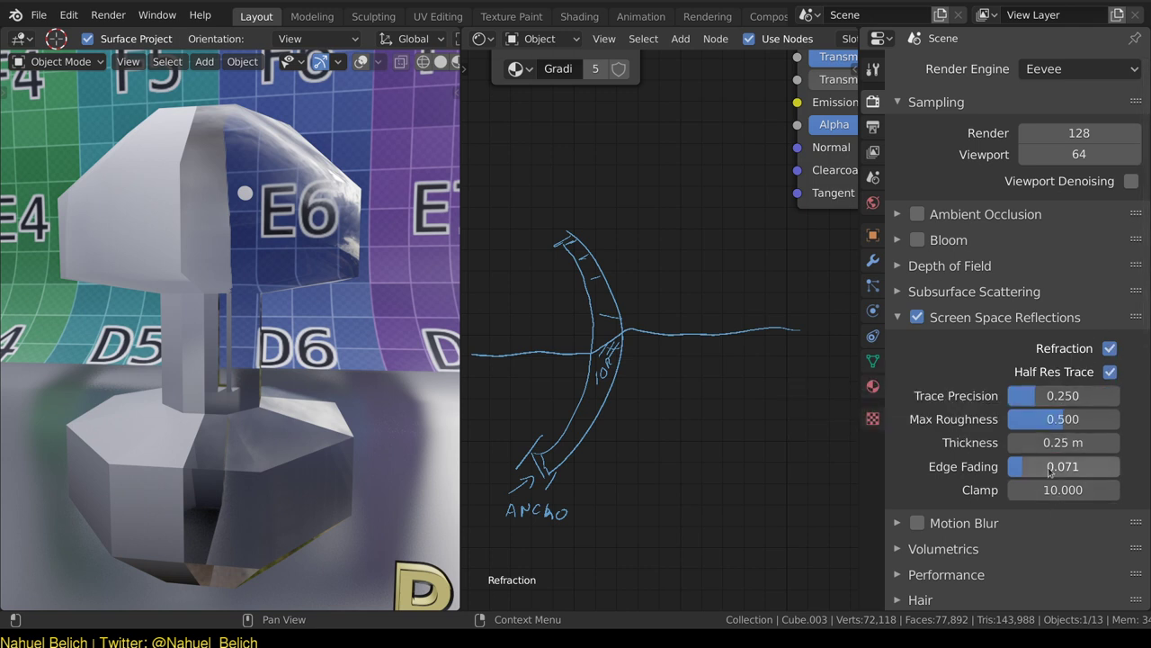
{"action": "left_click", "coordinate": [874, 385]}
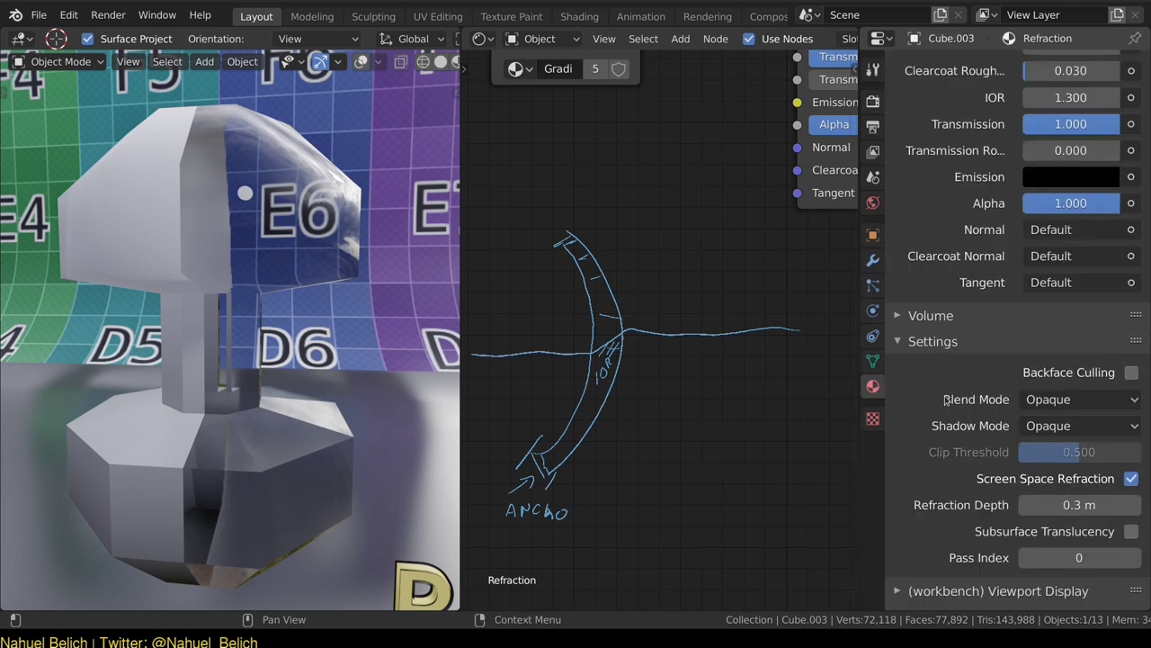
Set Refraction Depth to 0.5 m and merge the 3D view over the node editor.
{"action": "scroll", "coordinate": [961, 399], "scroll_direction": "down", "scroll_amount": 2}
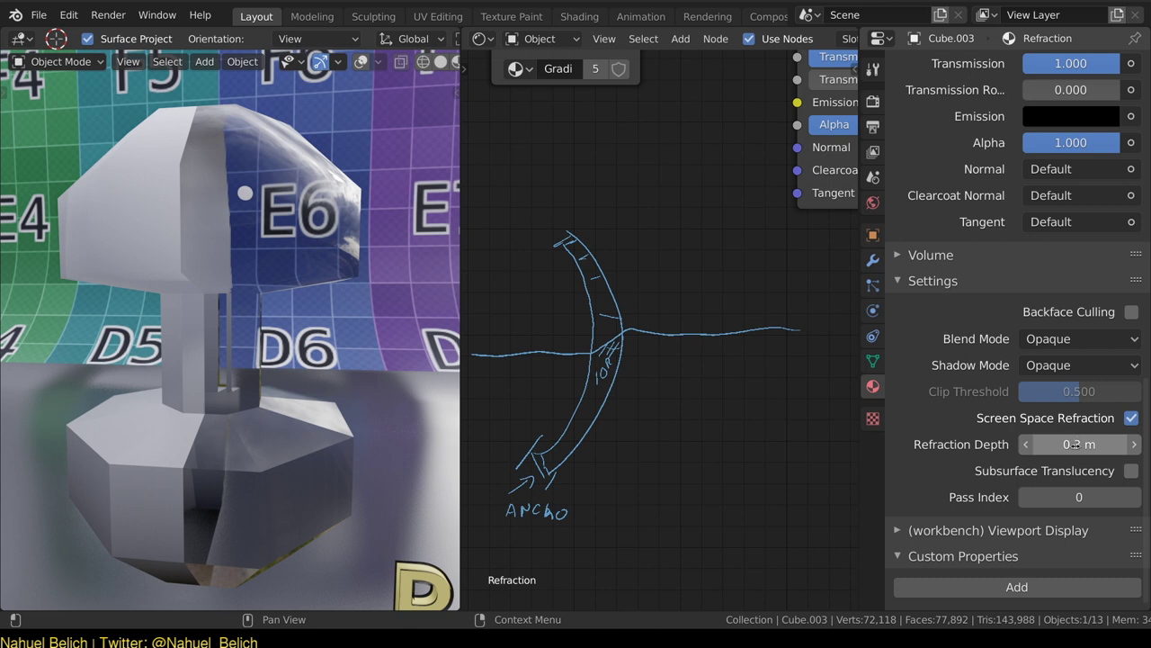
{"action": "left_click_drag", "start_coordinate": [1076, 443], "coordinate": [1065, 445]}
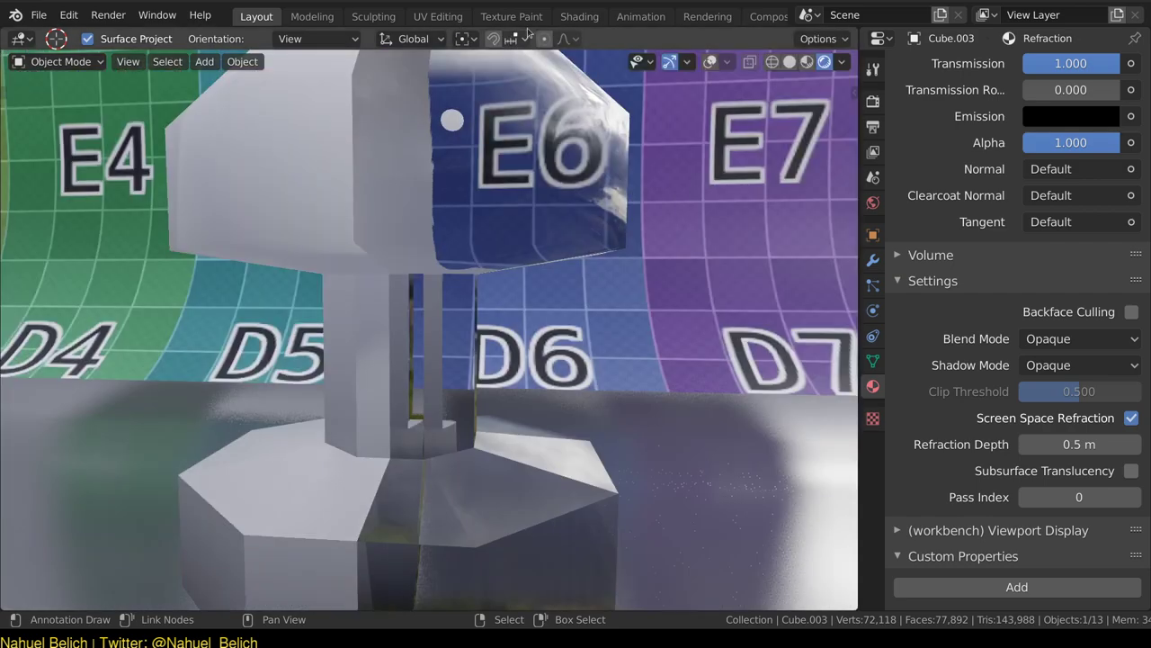
{"action": "left_click_drag", "start_coordinate": [459, 36], "coordinate": [858, 36]}
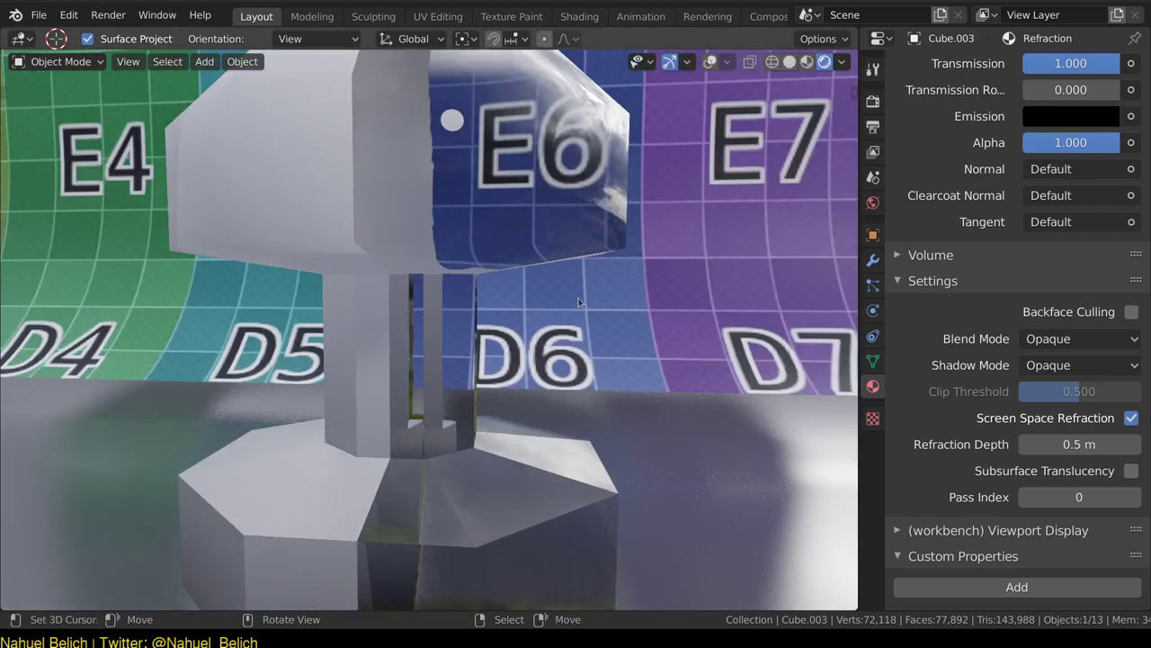
{"action": "mouse_move", "coordinate": [578, 298]}
{"action": "middle_mouse_down", "text": "ctrl"}
{"action": "mouse_move", "coordinate": [661, 331]}
{"action": "mouse_move", "coordinate": [676, 237]}
{"action": "middle_mouse_up", "text": "ctrl"}
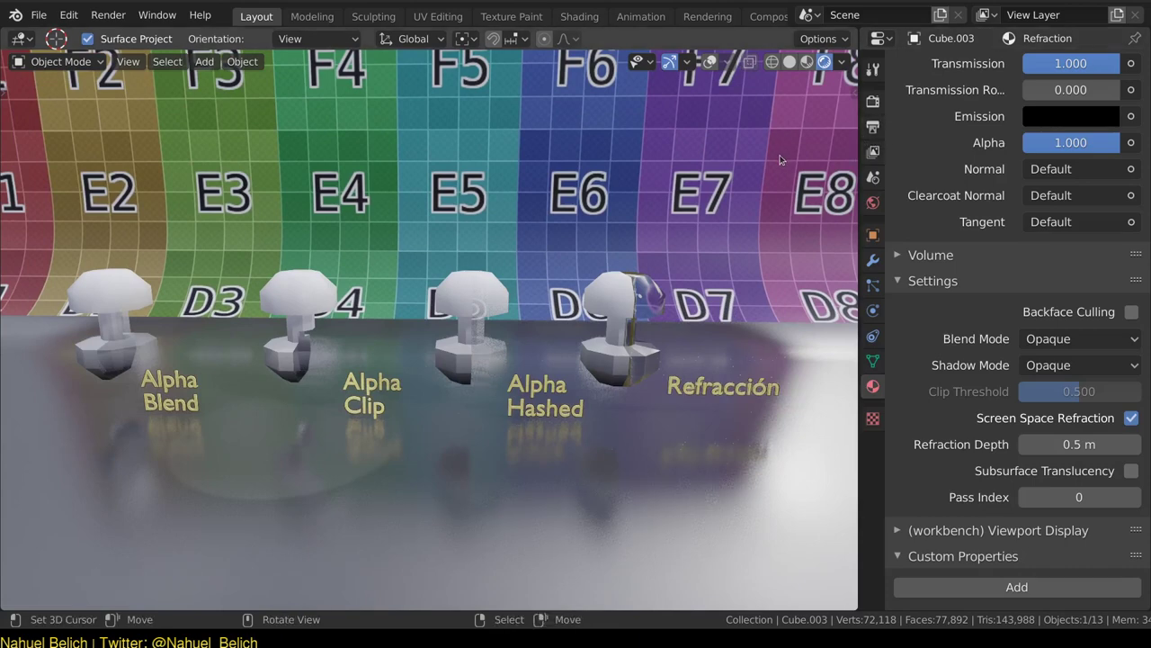
Switch the viewport to Solid shading.
{"action": "middle_click_drag", "start_coordinate": [591, 225], "coordinate": [603, 174]}
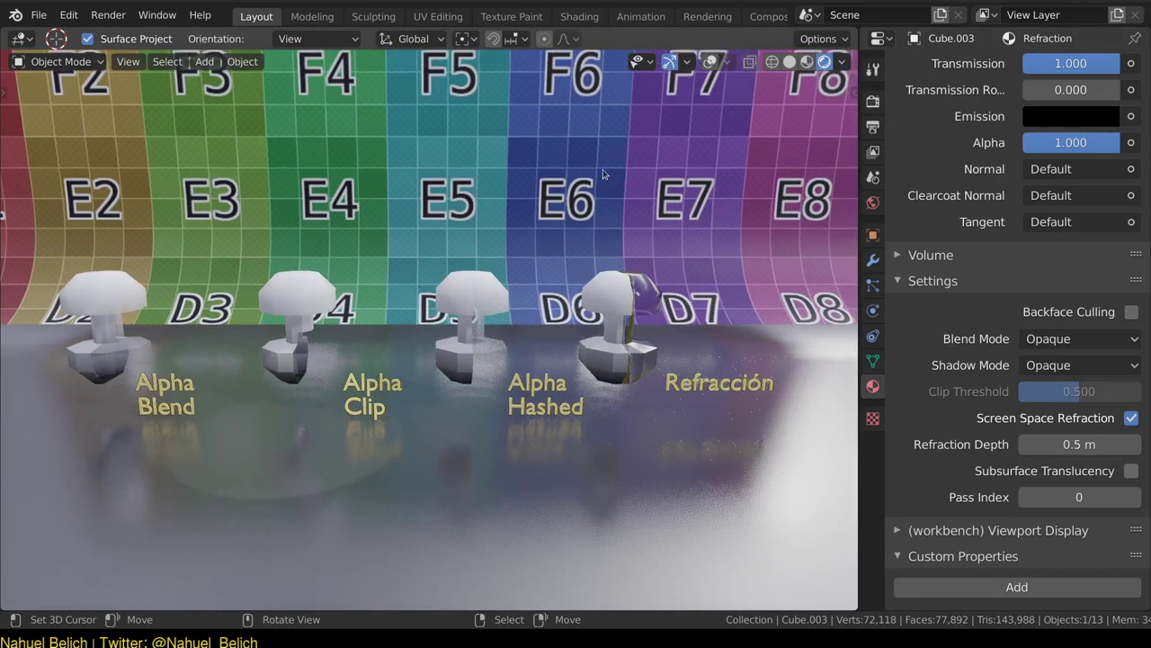
{"action": "key", "text": "z"}
{"action": "left_click", "coordinate": [423, 279]}
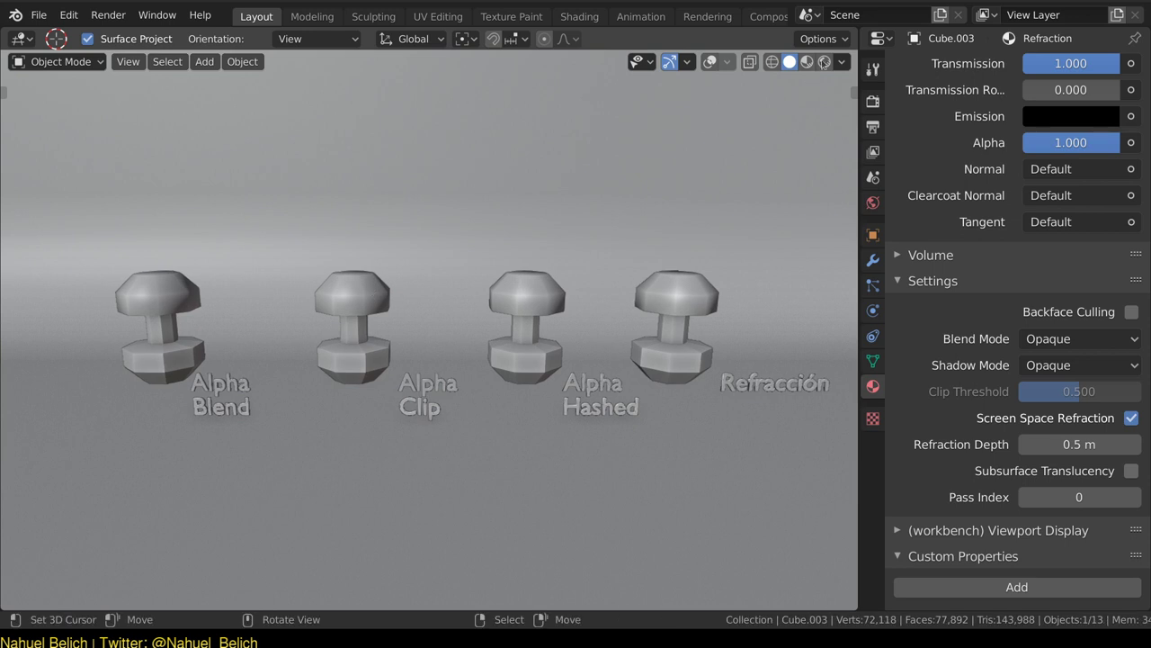
{"action": "left_click", "coordinate": [841, 62]}
Select the floor plane and lower its material's viewport display colour alpha to about 0.52.
{"action": "left_click", "coordinate": [486, 157]}
{"action": "left_click", "coordinate": [841, 62]}
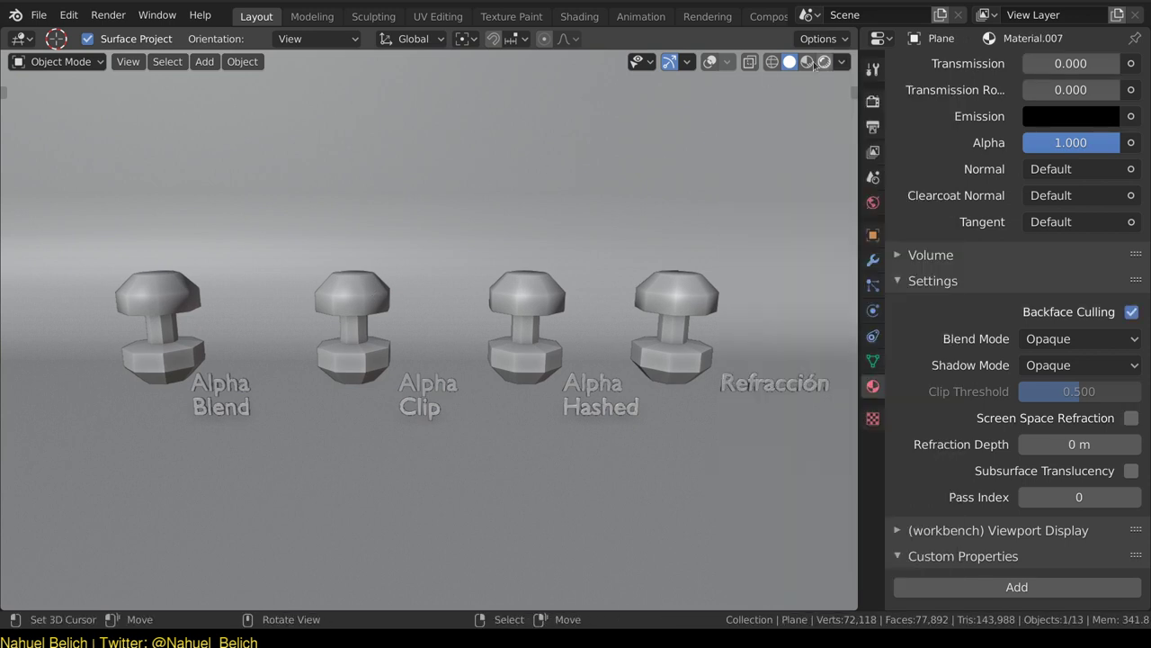
{"action": "left_click", "coordinate": [842, 63]}
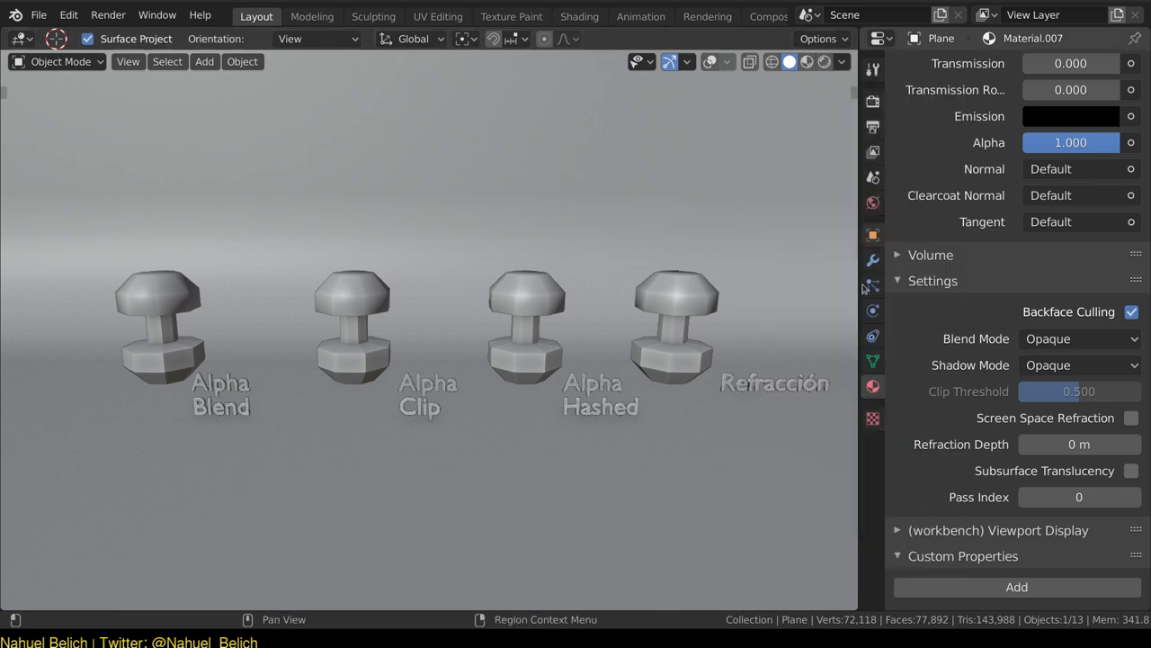
{"action": "scroll", "coordinate": [940, 391], "scroll_direction": "up", "scroll_amount": 3}
{"action": "scroll", "coordinate": [950, 396], "scroll_direction": "up", "scroll_amount": 3}
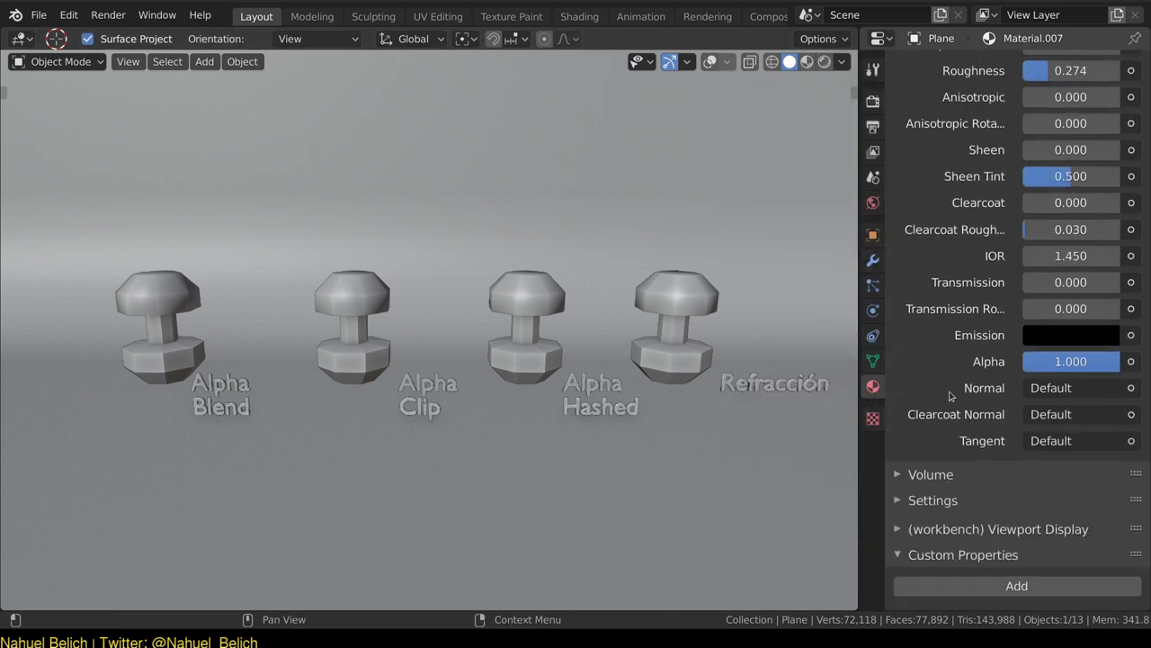
{"action": "left_click", "coordinate": [1046, 339]}
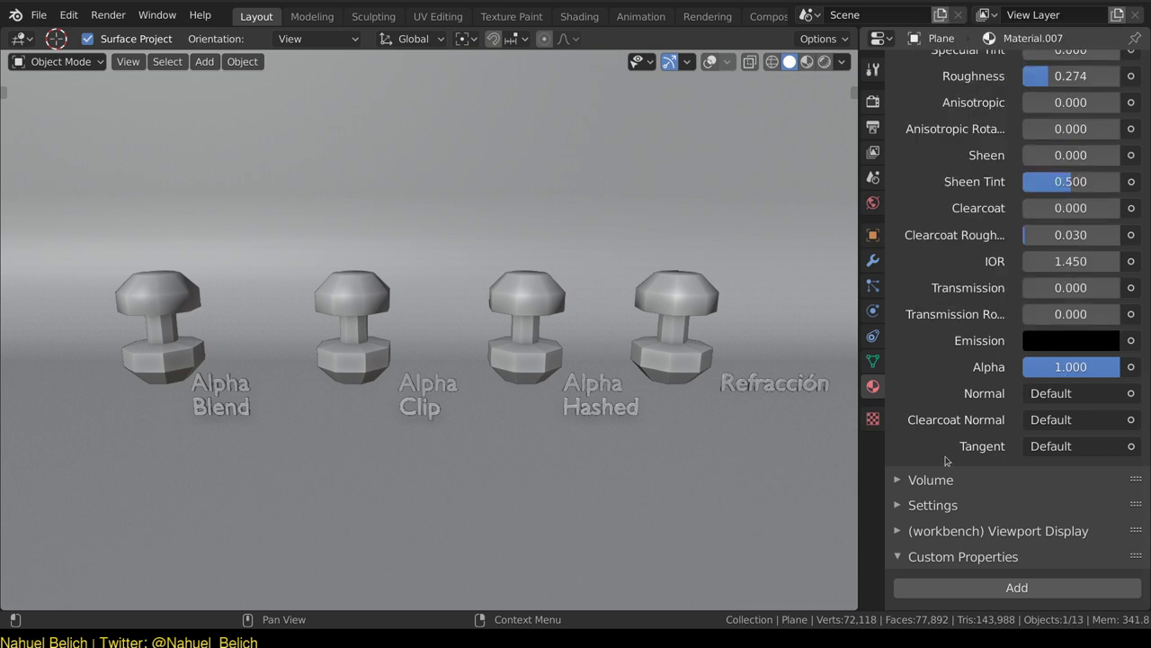
{"action": "left_click", "coordinate": [948, 531]}
{"action": "scroll", "coordinate": [970, 286], "scroll_direction": "down", "scroll_amount": 3}
{"action": "left_click", "coordinate": [1032, 484]}
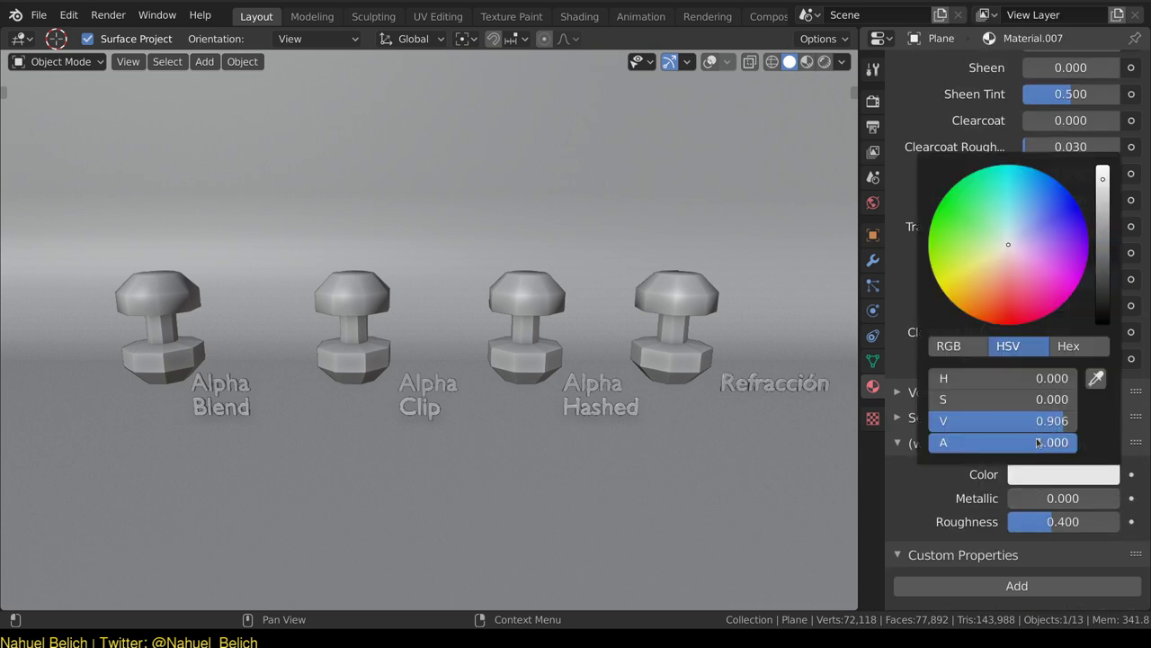
{"action": "left_click_drag", "start_coordinate": [1039, 441], "coordinate": [1026, 440]}
{"action": "middle_click_drag", "start_coordinate": [542, 335], "coordinate": [511, 377]}
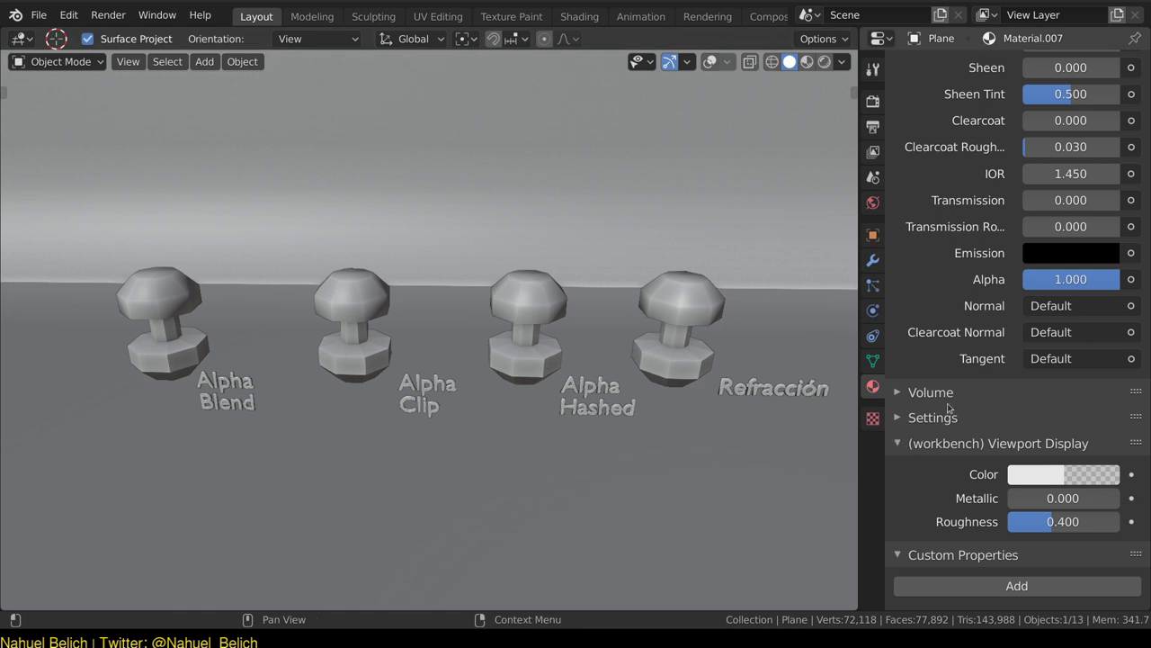
Colour solid shading by Object and give the plane a teal display colour with alpha 0.4.
{"action": "left_click", "coordinate": [842, 61]}
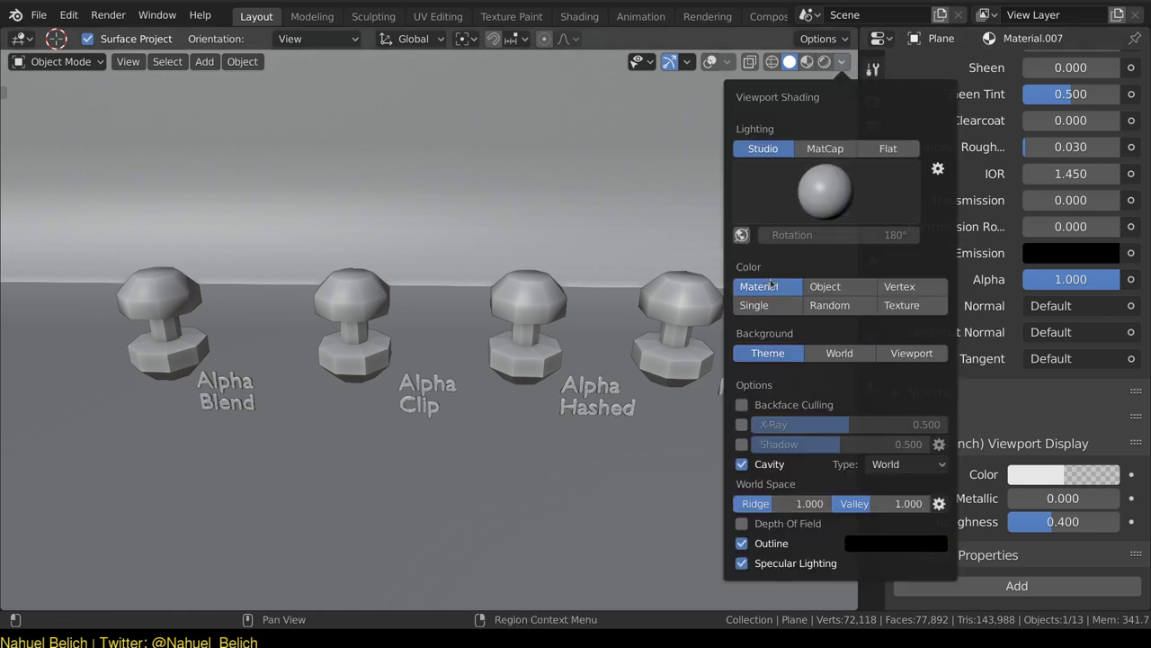
{"action": "left_click", "coordinate": [824, 286]}
{"action": "left_click", "coordinate": [872, 234]}
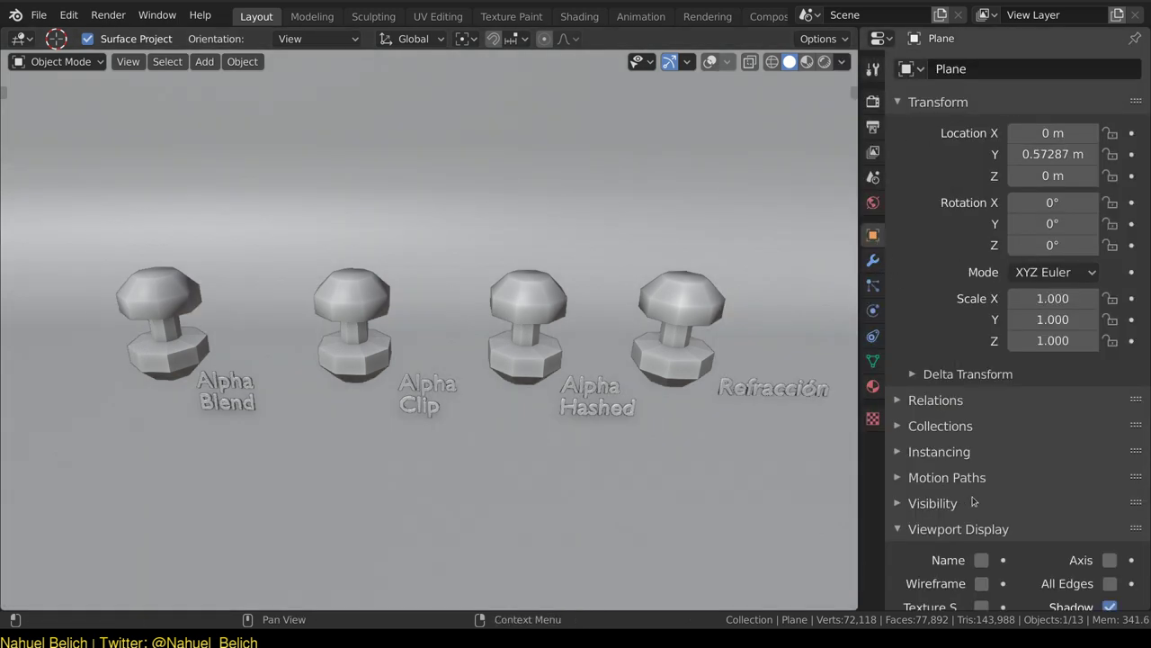
{"action": "scroll", "coordinate": [983, 558], "scroll_direction": "down", "scroll_amount": 3}
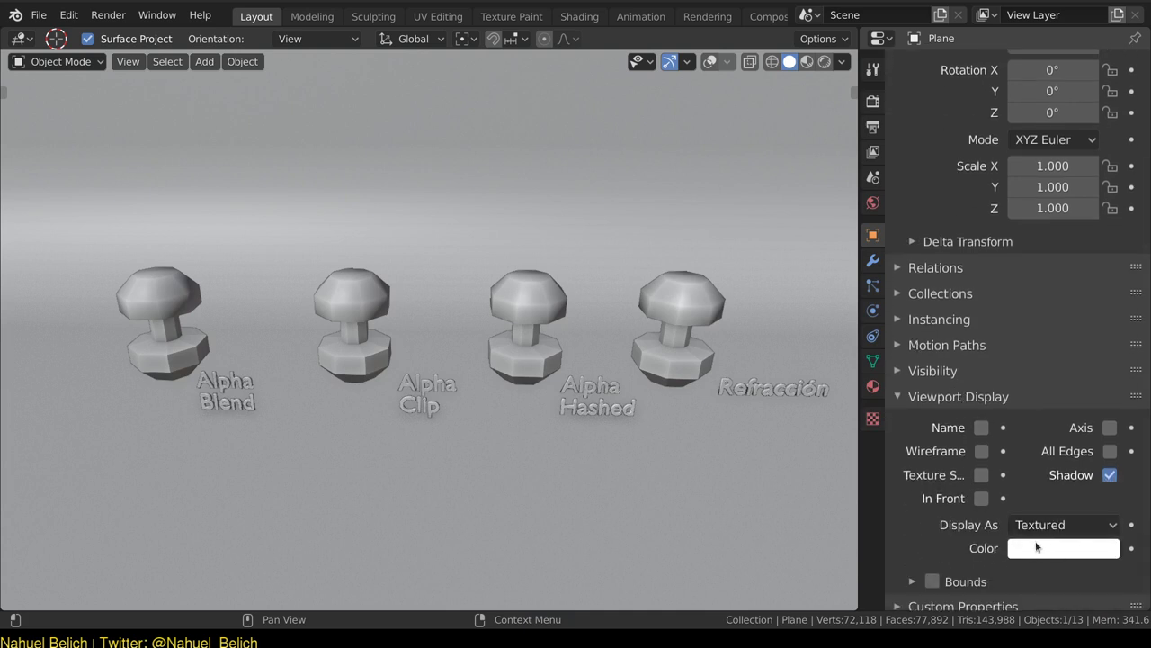
{"action": "left_click", "coordinate": [1042, 552]}
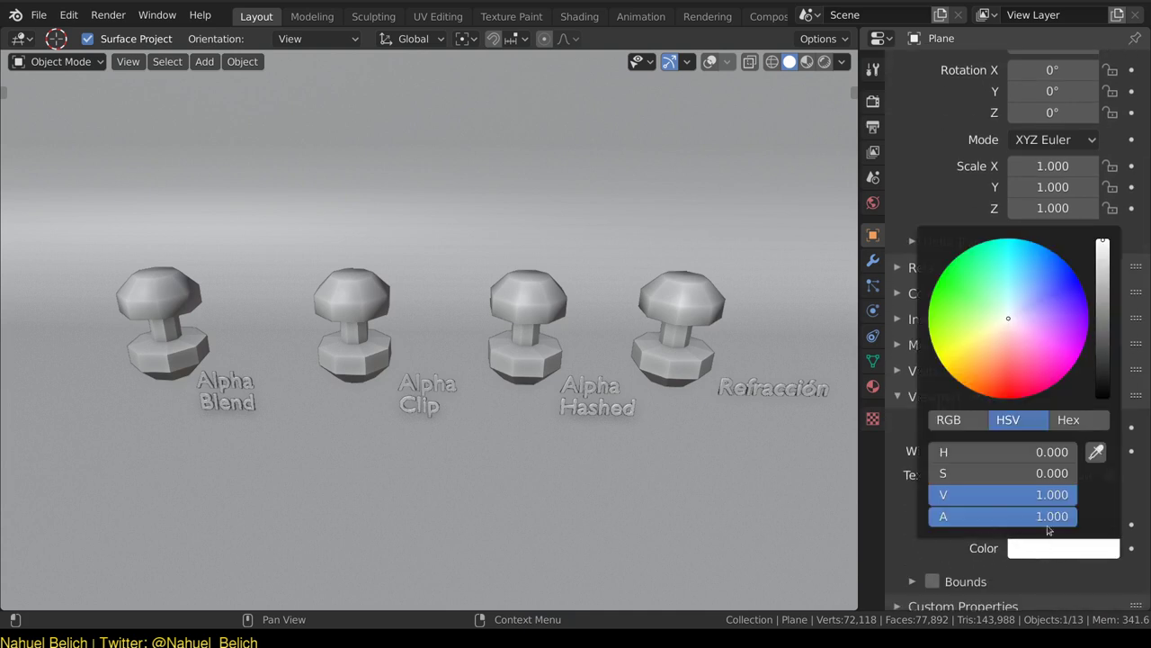
{"action": "left_click_drag", "start_coordinate": [1014, 317], "coordinate": [999, 285]}
{"action": "left_click_drag", "start_coordinate": [1052, 518], "coordinate": [988, 518]}
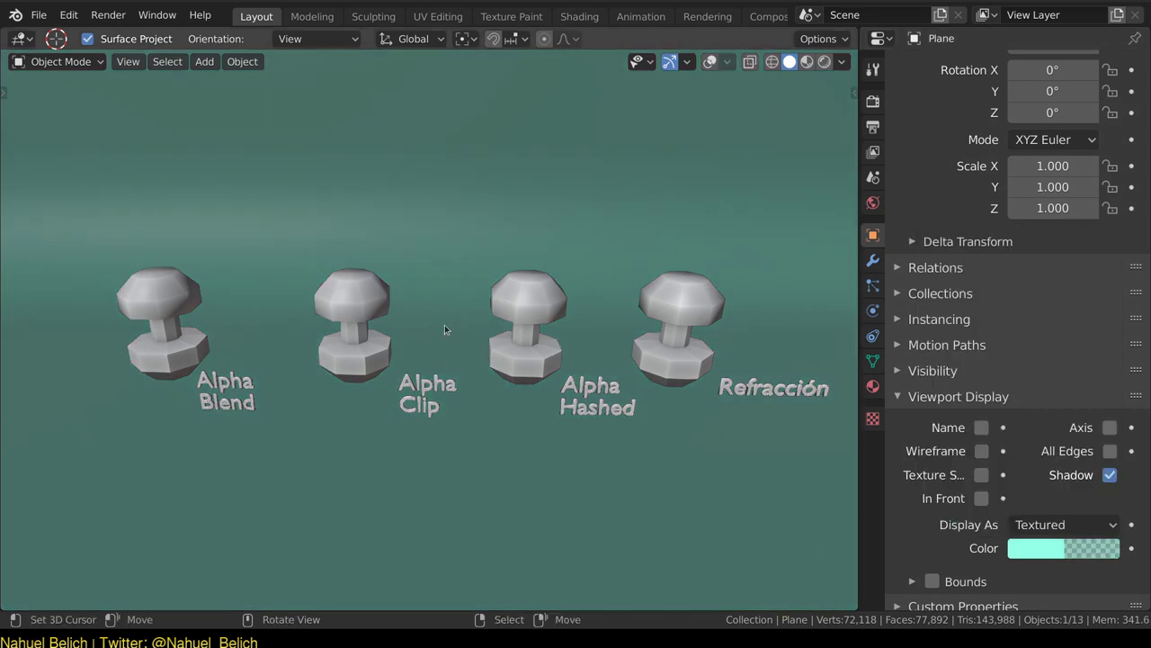
Switch to Rendered shading and orbit close around the Alpha Blend mushroom, ending top-down.
{"action": "left_click", "coordinate": [824, 61]}
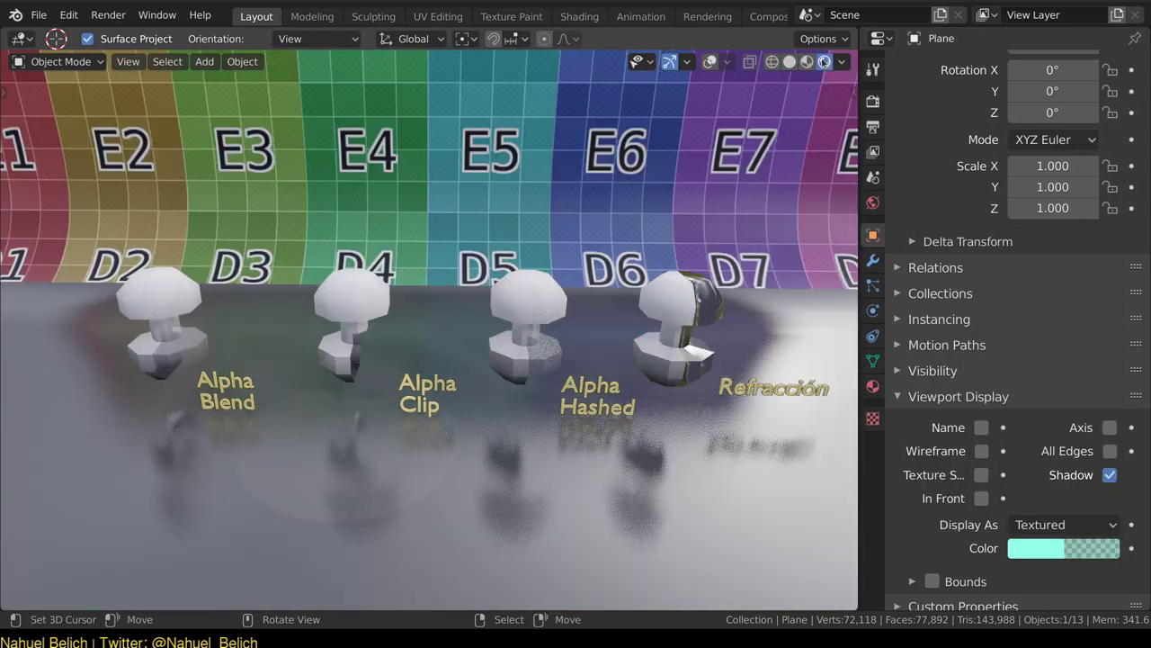
{"action": "middle_click_drag", "start_coordinate": [344, 329], "coordinate": [597, 304]}
{"action": "scroll", "coordinate": [596, 303], "scroll_direction": "up", "scroll_amount": 5}
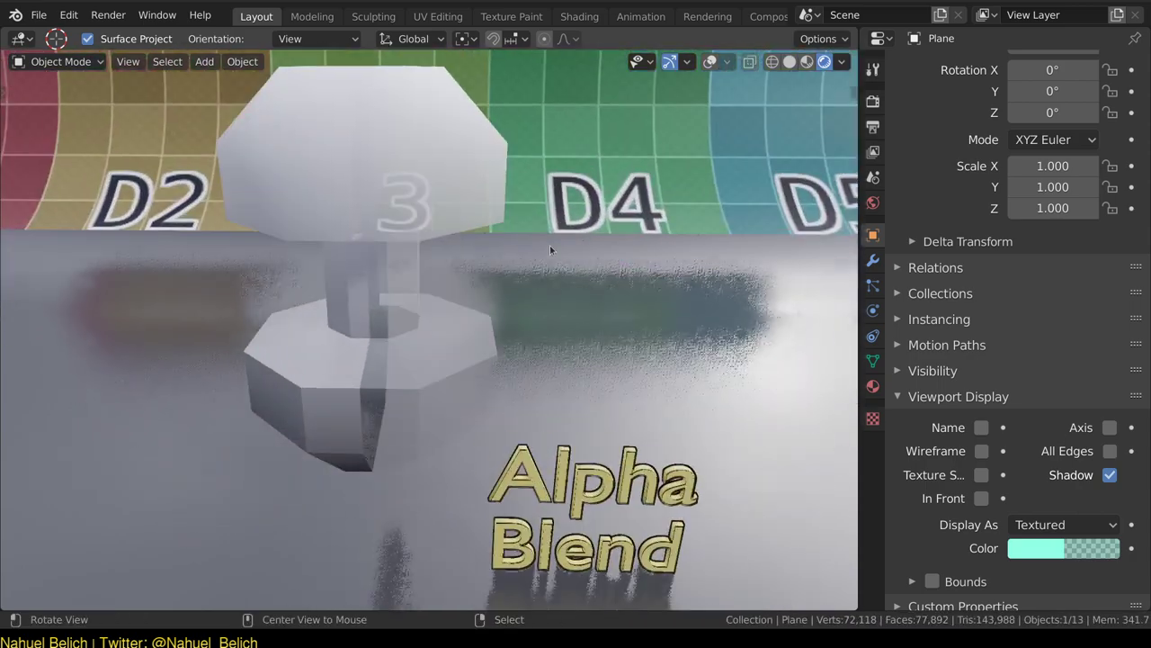
{"action": "mouse_move", "coordinate": [550, 244]}
{"action": "middle_mouse_down"}
{"action": "mouse_move", "coordinate": [515, 219]}
{"action": "mouse_move", "coordinate": [481, 281]}
{"action": "middle_mouse_up"}
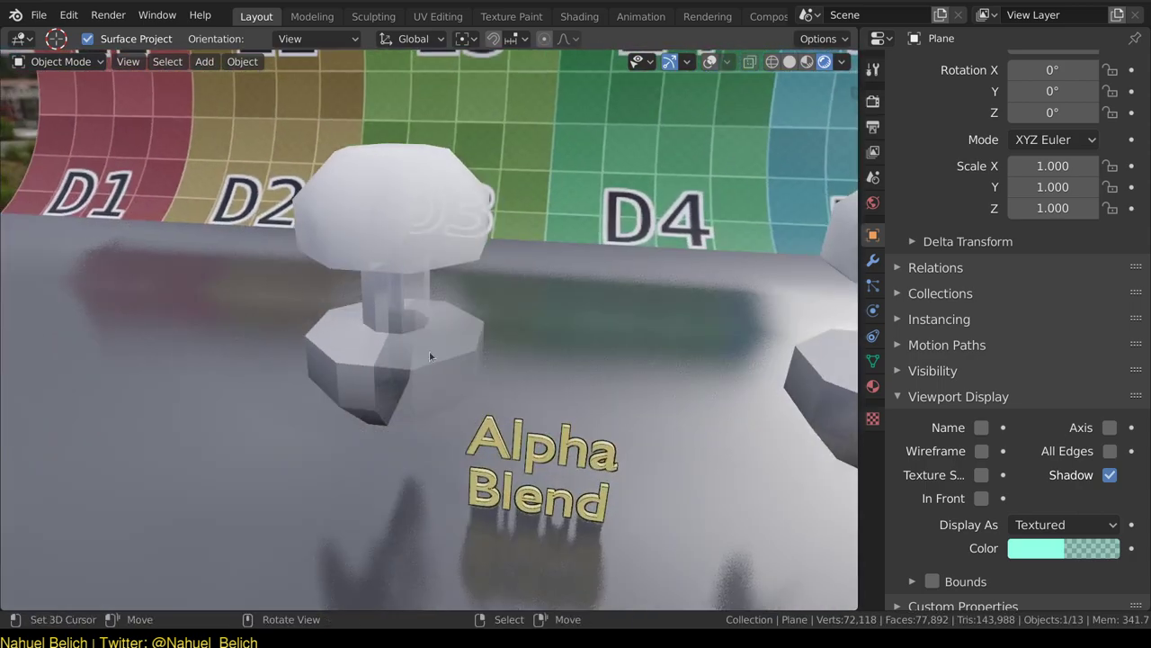
{"action": "mouse_move", "coordinate": [418, 239]}
{"action": "middle_mouse_down"}
{"action": "mouse_move", "coordinate": [439, 391]}
{"action": "mouse_move", "coordinate": [437, 248]}
{"action": "mouse_move", "coordinate": [432, 378]}
{"action": "middle_mouse_up"}
{"action": "mouse_move", "coordinate": [425, 266]}
{"action": "middle_mouse_down"}
{"action": "mouse_move", "coordinate": [450, 243]}
{"action": "mouse_move", "coordinate": [457, 311]}
{"action": "mouse_move", "coordinate": [443, 272]}
{"action": "middle_mouse_up"}
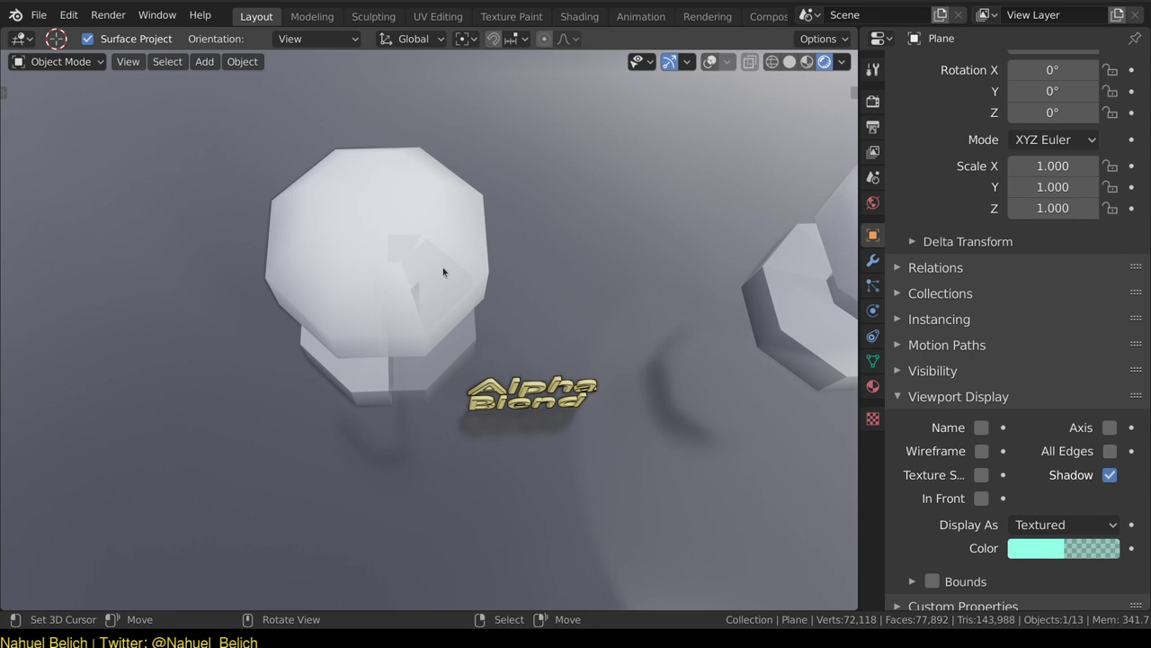
{"action": "middle_click_drag", "start_coordinate": [588, 362], "coordinate": [401, 303], "text": "alt"}
Duplicate Cube.001 with Shift+D, then delete the stray copy Cube.004.
{"action": "left_click", "coordinate": [401, 303]}
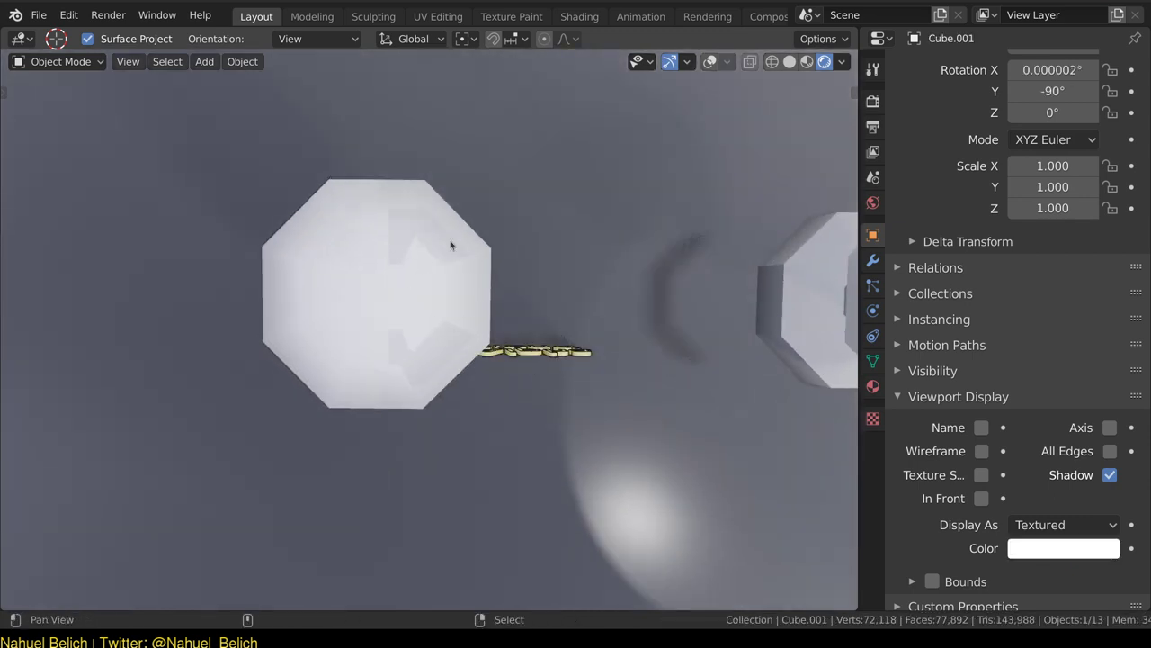
{"action": "middle_click_drag", "start_coordinate": [453, 244], "coordinate": [538, 288], "text": "shift"}
{"action": "key", "text": "shift+d"}
{"action": "left_click", "coordinate": [492, 104]}
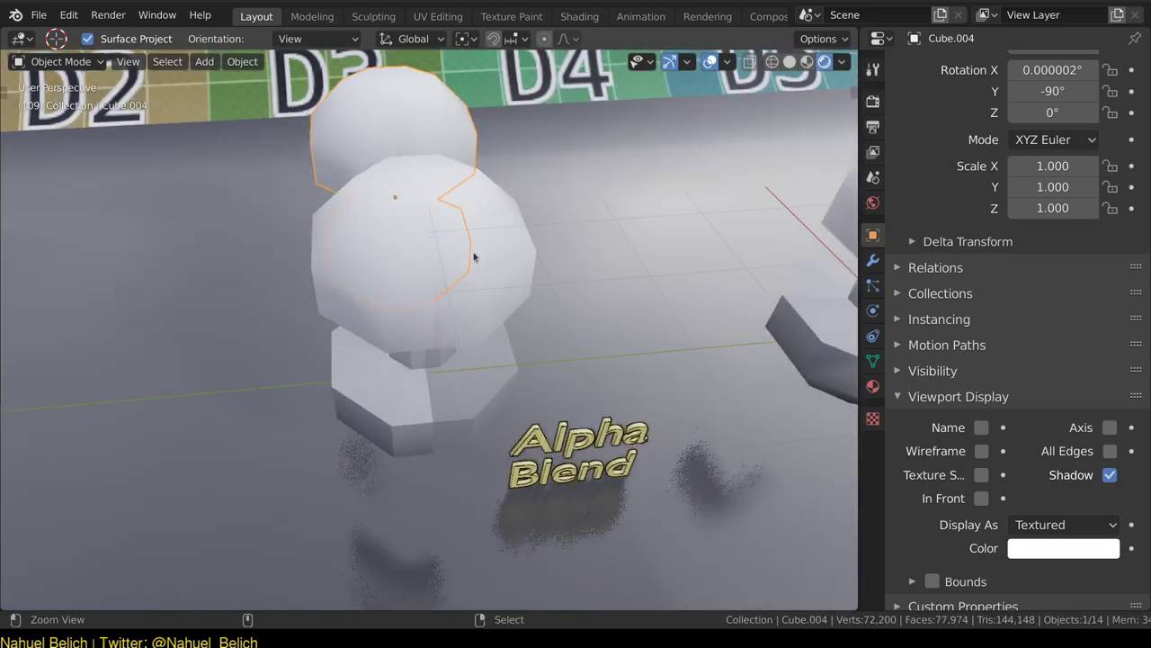
{"action": "mouse_move", "coordinate": [504, 340]}
{"action": "middle_mouse_down"}
{"action": "mouse_move", "coordinate": [504, 289]}
{"action": "mouse_move", "coordinate": [480, 286]}
{"action": "middle_mouse_up"}
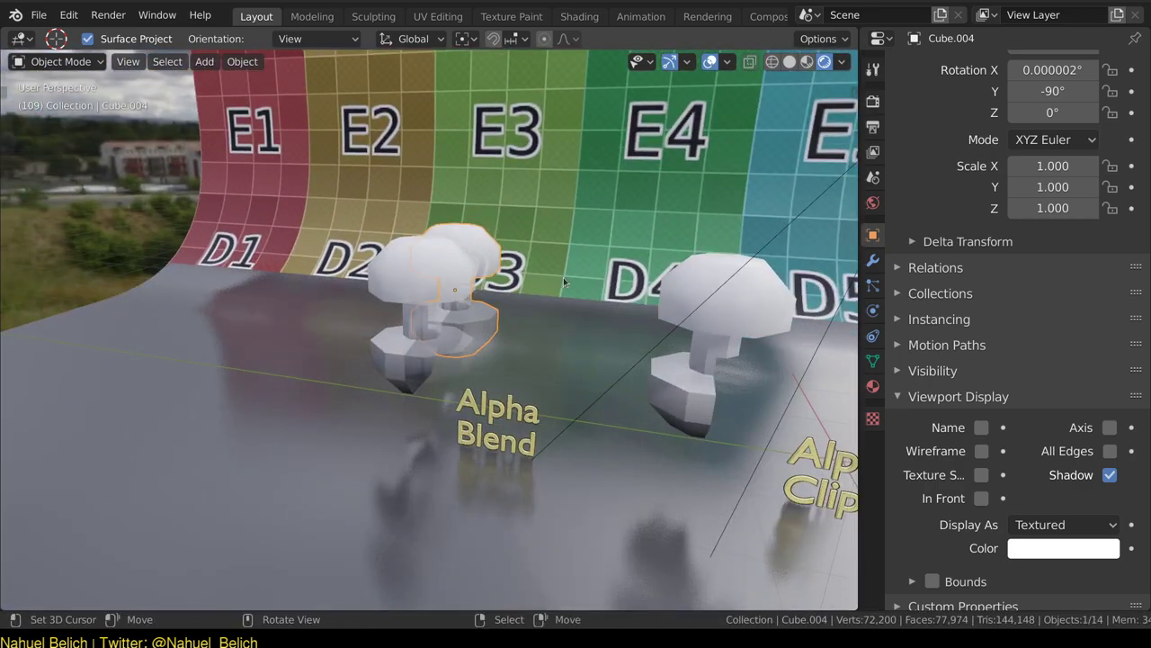
{"action": "key", "text": "Delete"}
{"action": "mouse_move", "coordinate": [591, 283]}
{"action": "middle_mouse_down"}
{"action": "mouse_move", "coordinate": [483, 296]}
{"action": "mouse_move", "coordinate": [472, 271]}
{"action": "middle_mouse_up"}
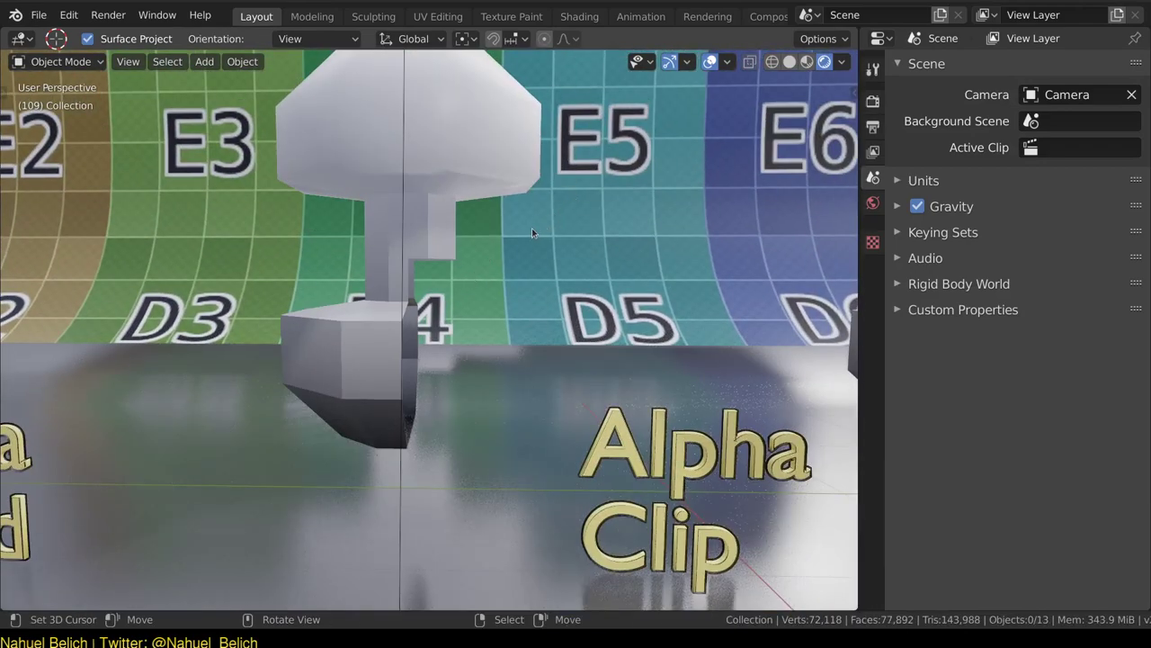
Orbit and pan along the Alpha Clip and Alpha Hashed mushrooms, ending at the Refracción mushroom.
{"action": "middle_click_drag", "start_coordinate": [532, 237], "coordinate": [550, 267]}
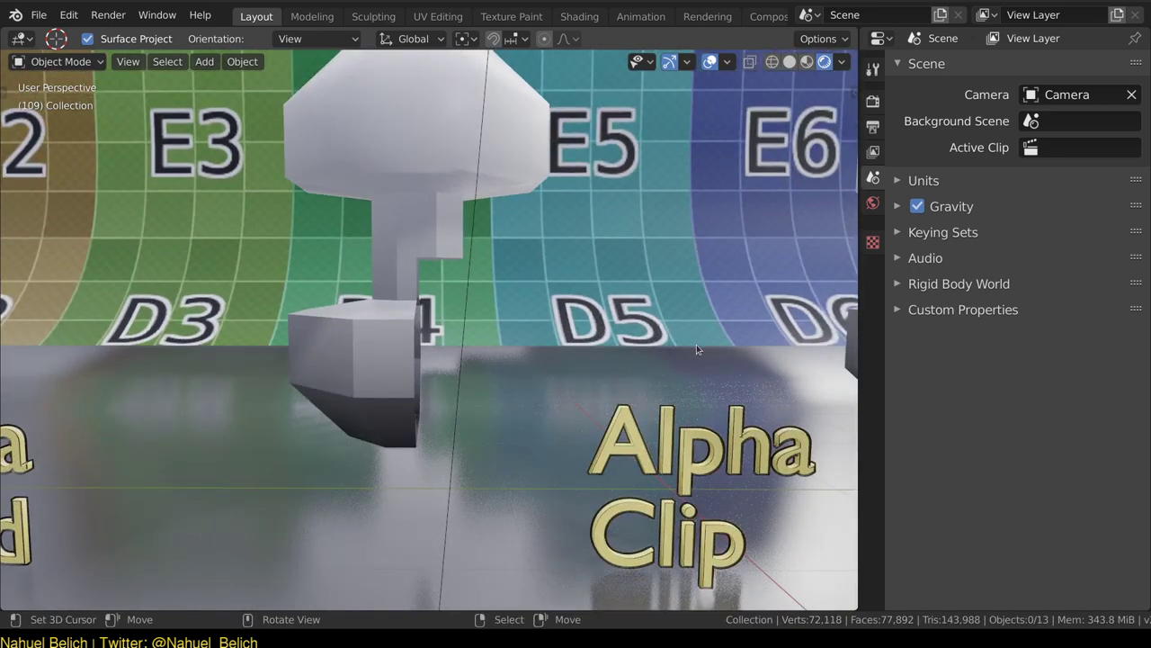
{"action": "mouse_move", "coordinate": [697, 345]}
{"action": "middle_mouse_down"}
{"action": "mouse_move", "coordinate": [697, 394]}
{"action": "mouse_move", "coordinate": [642, 307]}
{"action": "middle_mouse_up"}
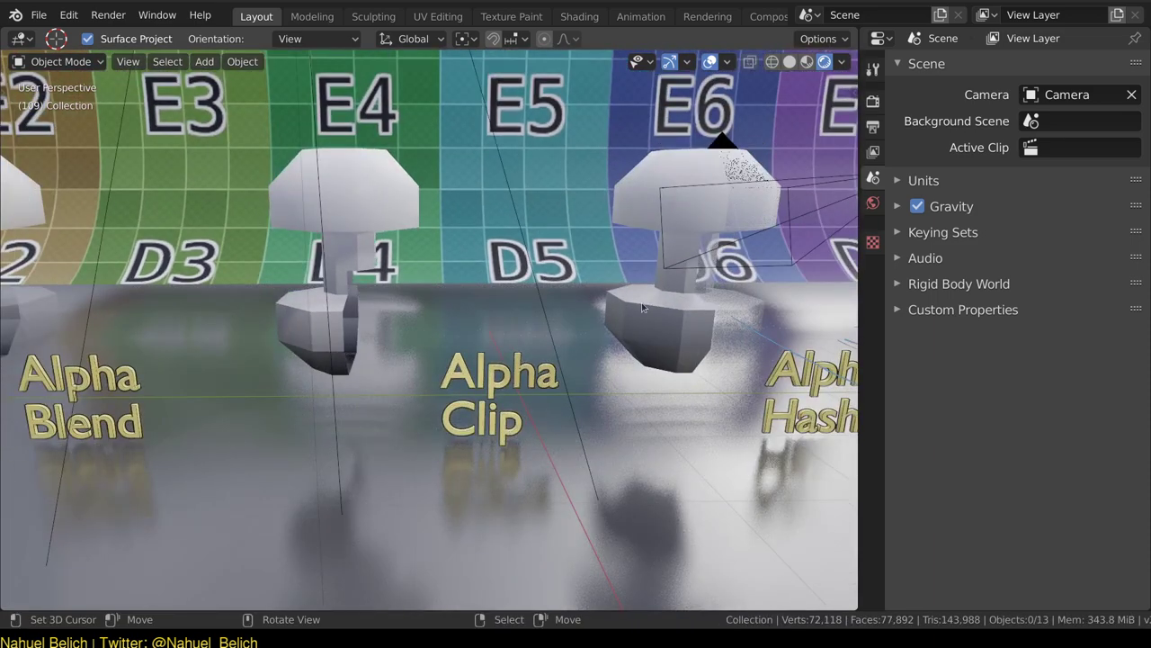
{"action": "mouse_move", "coordinate": [642, 302]}
{"action": "middle_mouse_down", "text": "shift"}
{"action": "mouse_move", "coordinate": [600, 293]}
{"action": "mouse_move", "coordinate": [481, 301]}
{"action": "mouse_move", "coordinate": [459, 366]}
{"action": "mouse_move", "coordinate": [435, 329]}
{"action": "mouse_move", "coordinate": [554, 250]}
{"action": "middle_mouse_up", "text": "shift"}
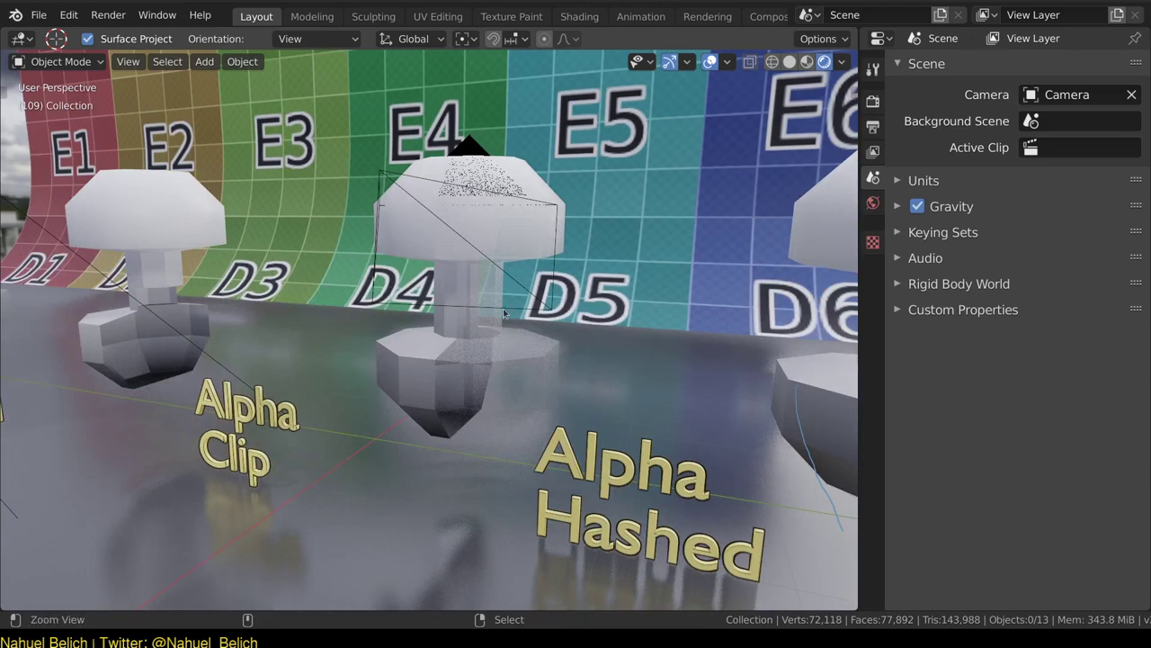
{"action": "scroll", "coordinate": [531, 302], "scroll_direction": "up", "scroll_amount": 5}
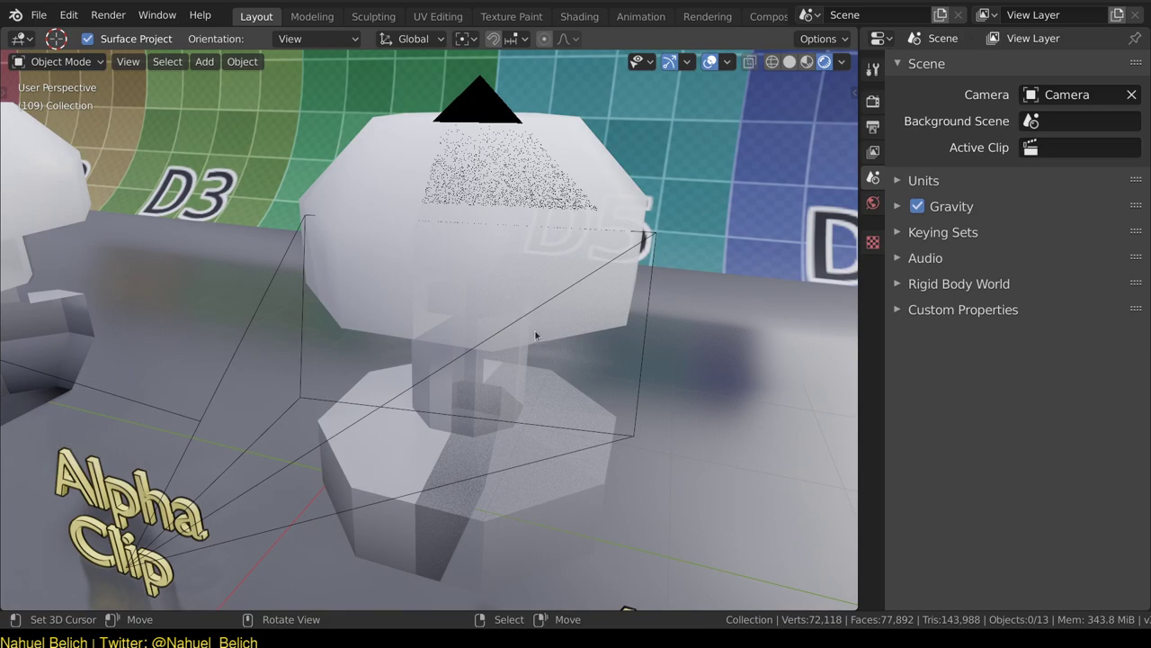
{"action": "scroll", "coordinate": [553, 288], "scroll_direction": "down", "scroll_amount": 5}
{"action": "middle_click_drag", "start_coordinate": [585, 346], "coordinate": [436, 256], "text": "shift"}
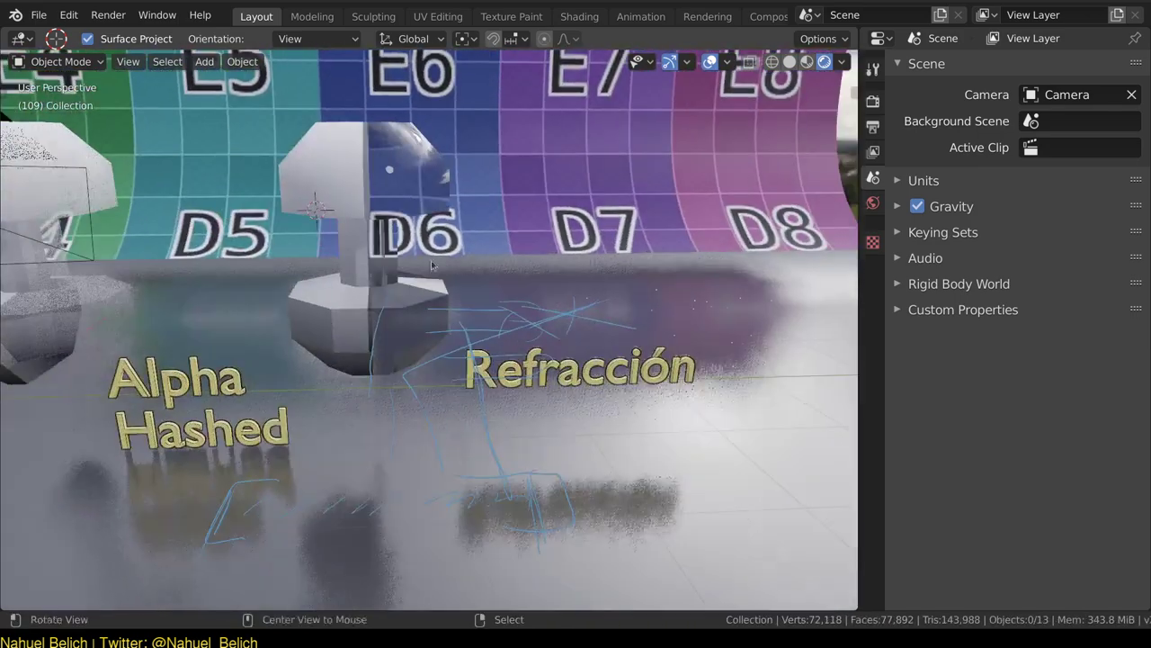
{"action": "scroll", "coordinate": [436, 256], "scroll_direction": "down", "scroll_amount": 2}
{"action": "scroll", "coordinate": [436, 256], "scroll_direction": "down", "scroll_amount": 2}
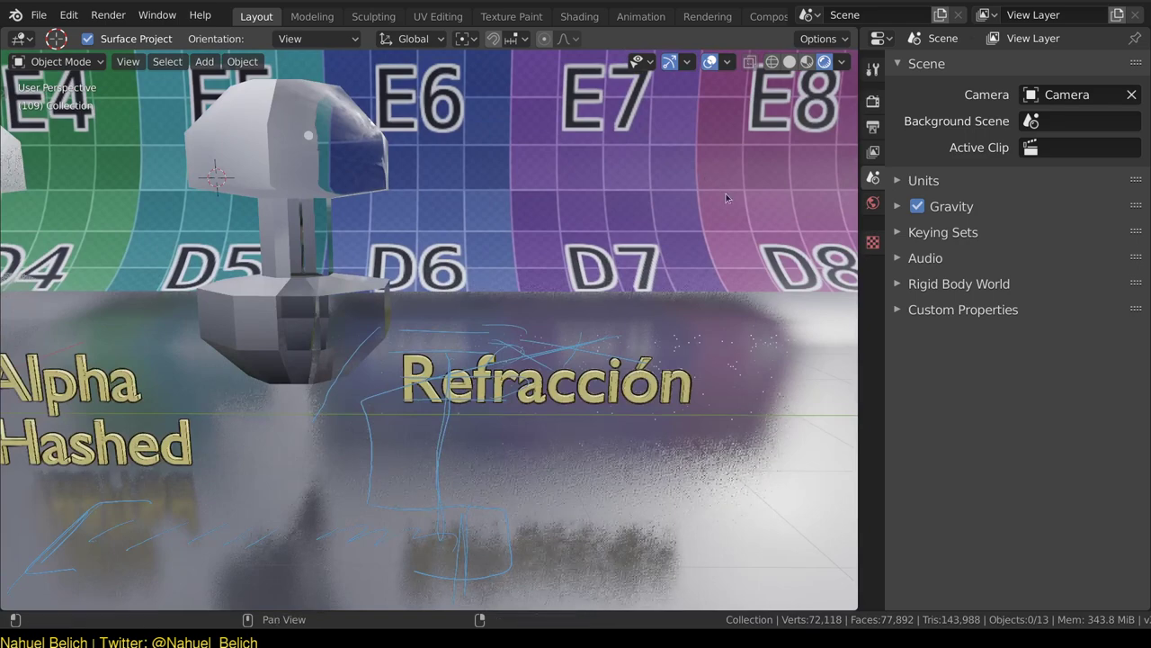
{"action": "key", "text": "n"}
{"action": "left_click", "coordinate": [847, 128]}
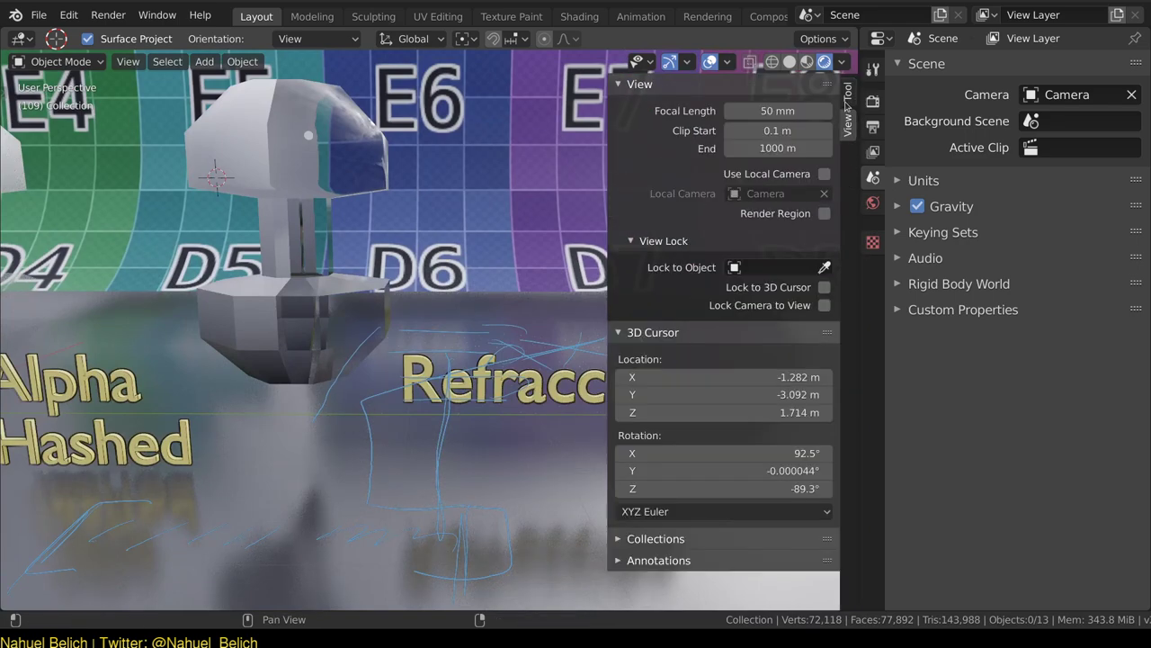
{"action": "left_click", "coordinate": [847, 95]}
{"action": "key", "text": "n"}
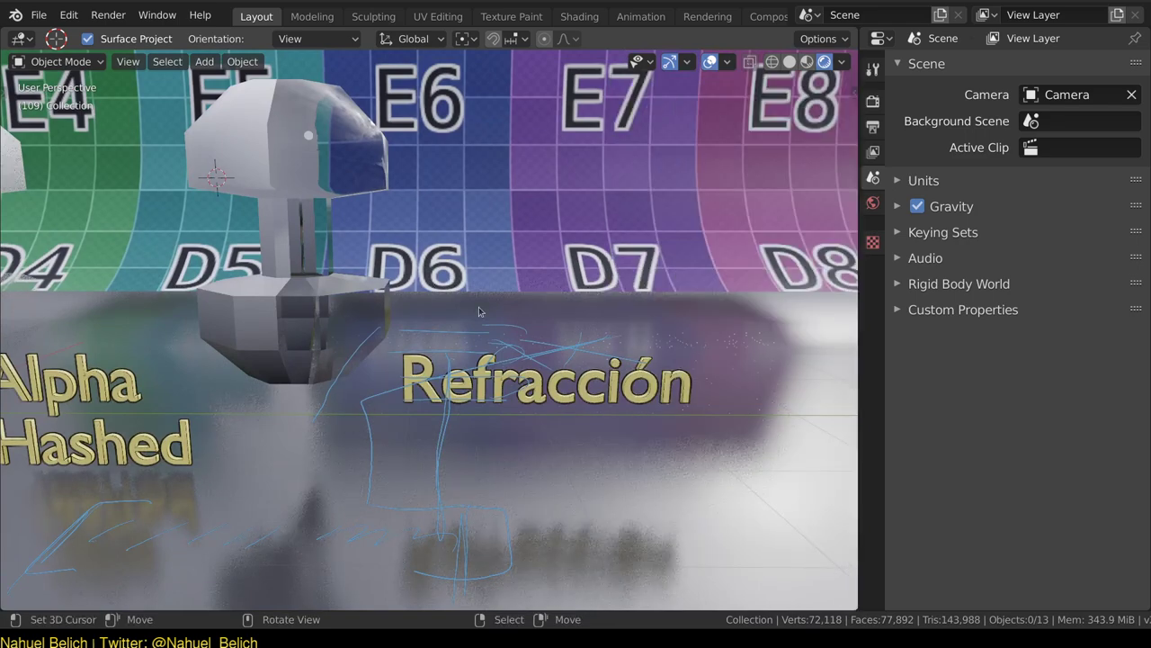
{"action": "middle_click_drag", "start_coordinate": [681, 240], "coordinate": [695, 290], "text": "shift"}
{"action": "key", "text": "n"}
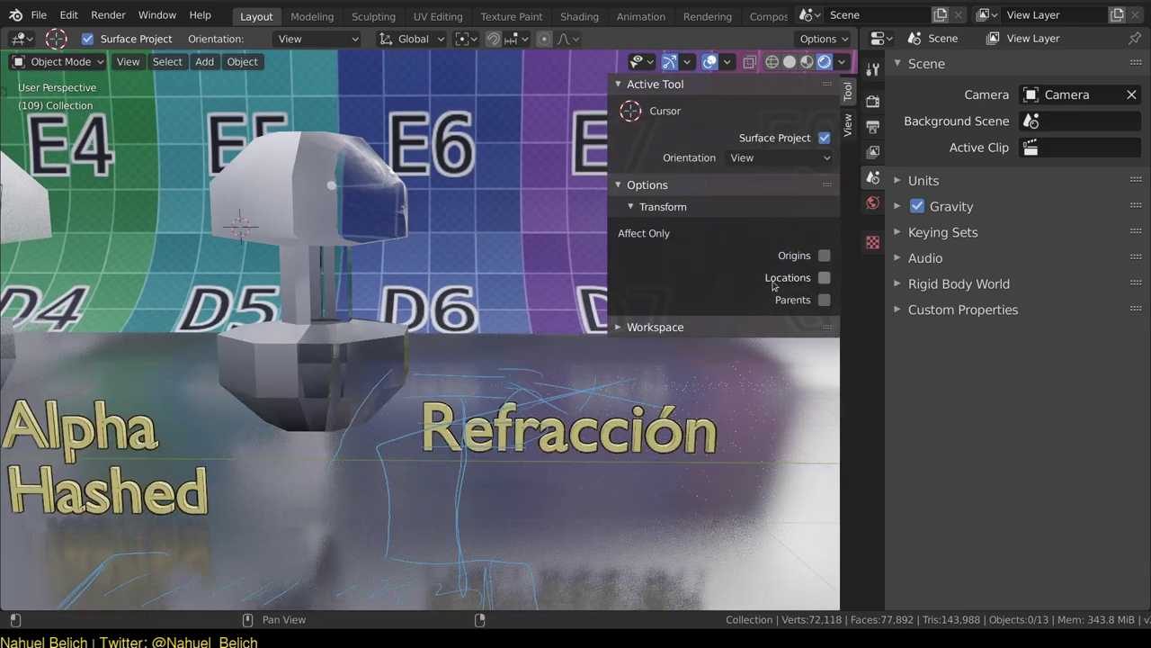
{"action": "left_click", "coordinate": [767, 184]}
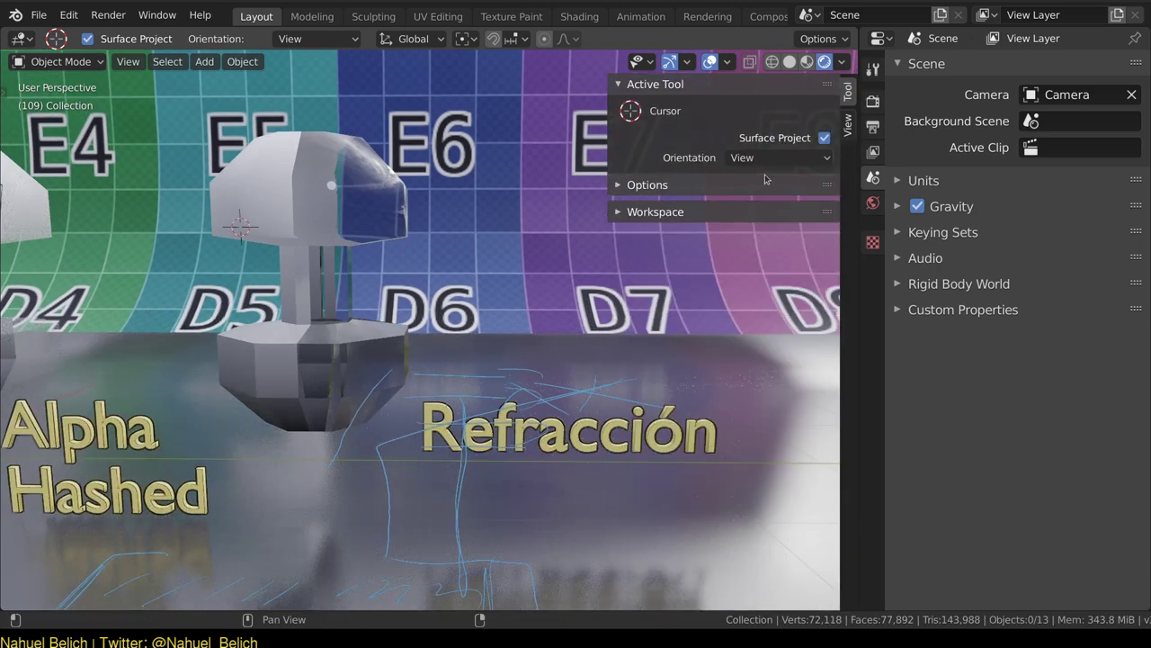
{"action": "left_click", "coordinate": [755, 84]}
{"action": "left_click", "coordinate": [848, 126]}
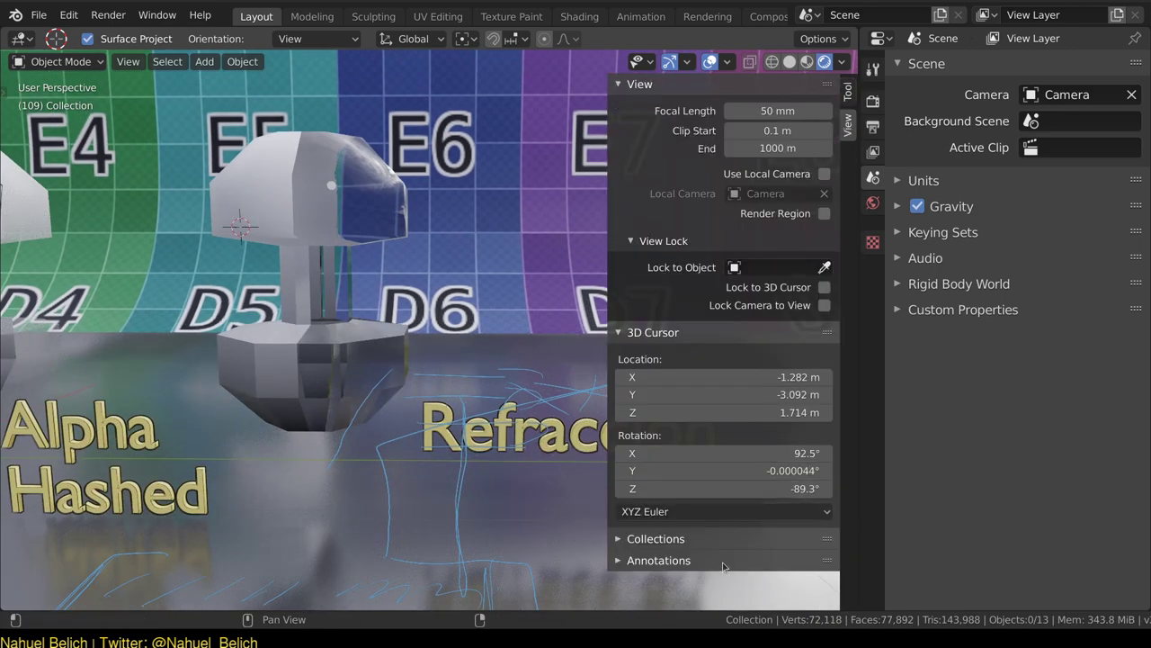
{"action": "left_click", "coordinate": [659, 560]}
{"action": "key", "text": "n"}
Pan and orbit the rendered view, then zoom to frame Alpha Blend through the glass Refracción mushroom.
{"action": "middle_click_drag", "start_coordinate": [561, 286], "coordinate": [579, 308], "text": "shift"}
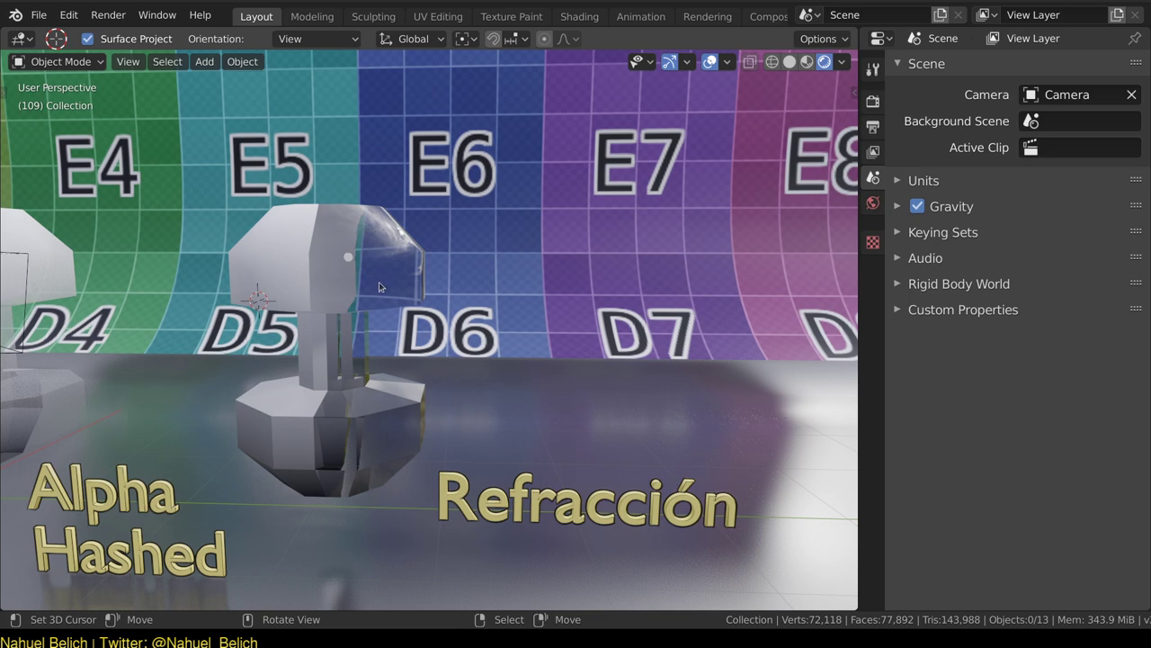
{"action": "mouse_move", "coordinate": [342, 326]}
{"action": "middle_mouse_down"}
{"action": "mouse_move", "coordinate": [301, 331]}
{"action": "mouse_move", "coordinate": [567, 326]}
{"action": "mouse_move", "coordinate": [560, 235]}
{"action": "middle_mouse_up"}
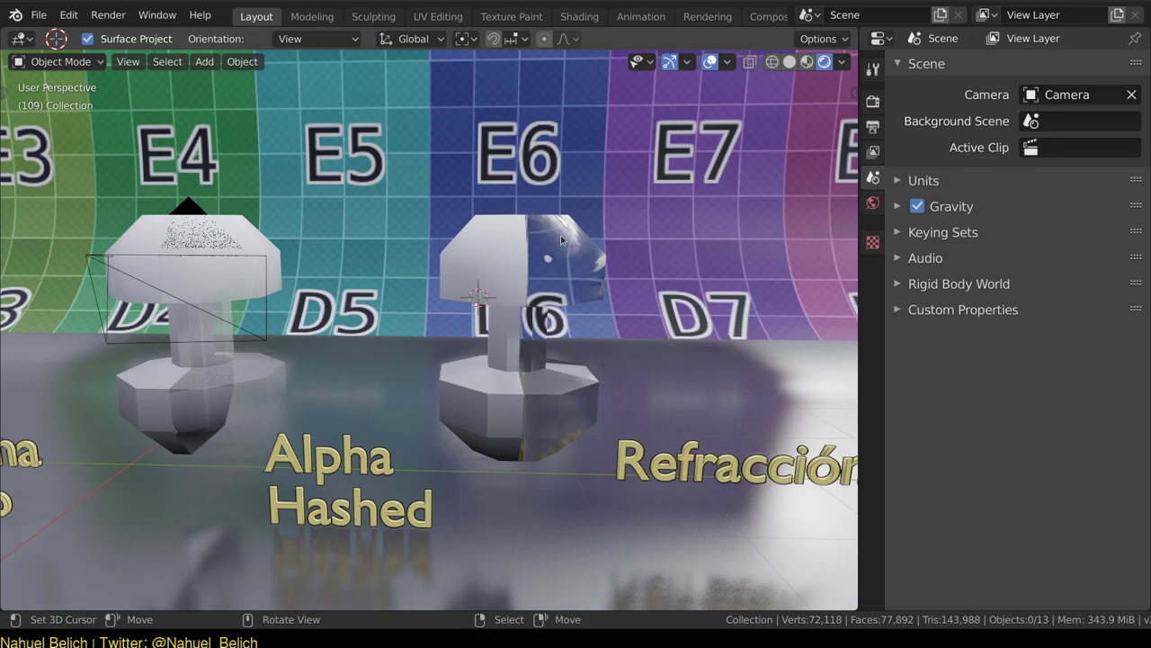
{"action": "middle_click_drag", "start_coordinate": [561, 235], "coordinate": [598, 251]}
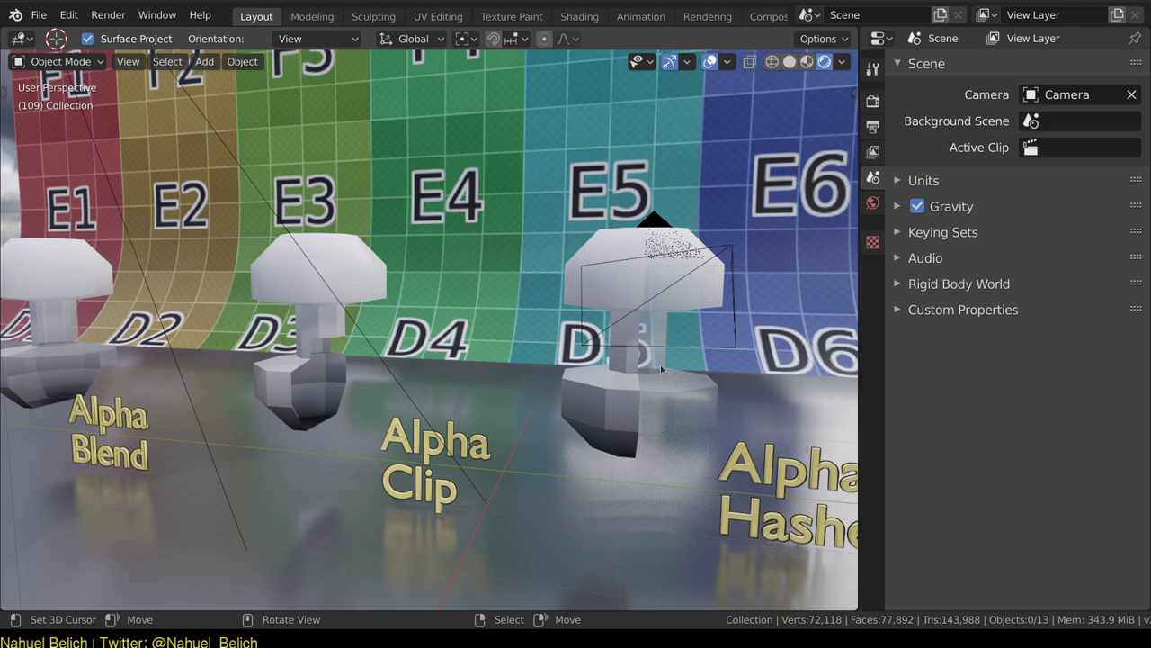
{"action": "middle_click_drag", "start_coordinate": [661, 369], "coordinate": [681, 213], "text": "ctrl"}
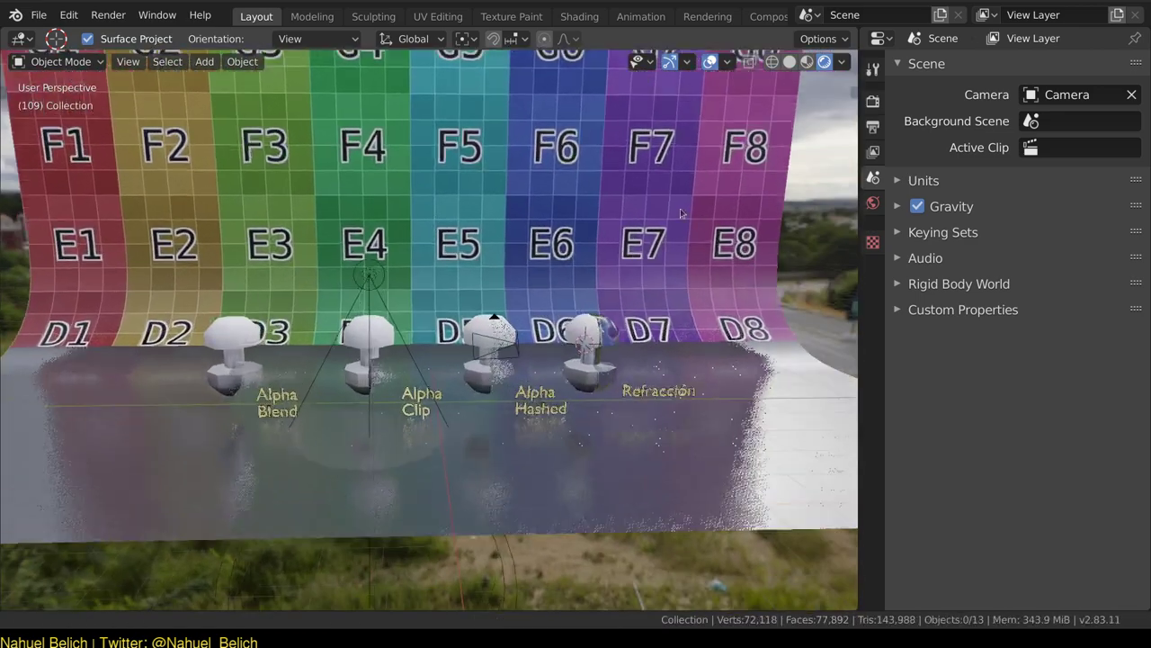
{"action": "scroll", "coordinate": [681, 213], "scroll_direction": "up", "scroll_amount": 2}
{"action": "scroll", "coordinate": [677, 209], "scroll_direction": "up", "scroll_amount": 1}
{"action": "scroll", "coordinate": [672, 206], "scroll_direction": "up", "scroll_amount": 1}
{"action": "scroll", "coordinate": [668, 200], "scroll_direction": "up", "scroll_amount": 2}
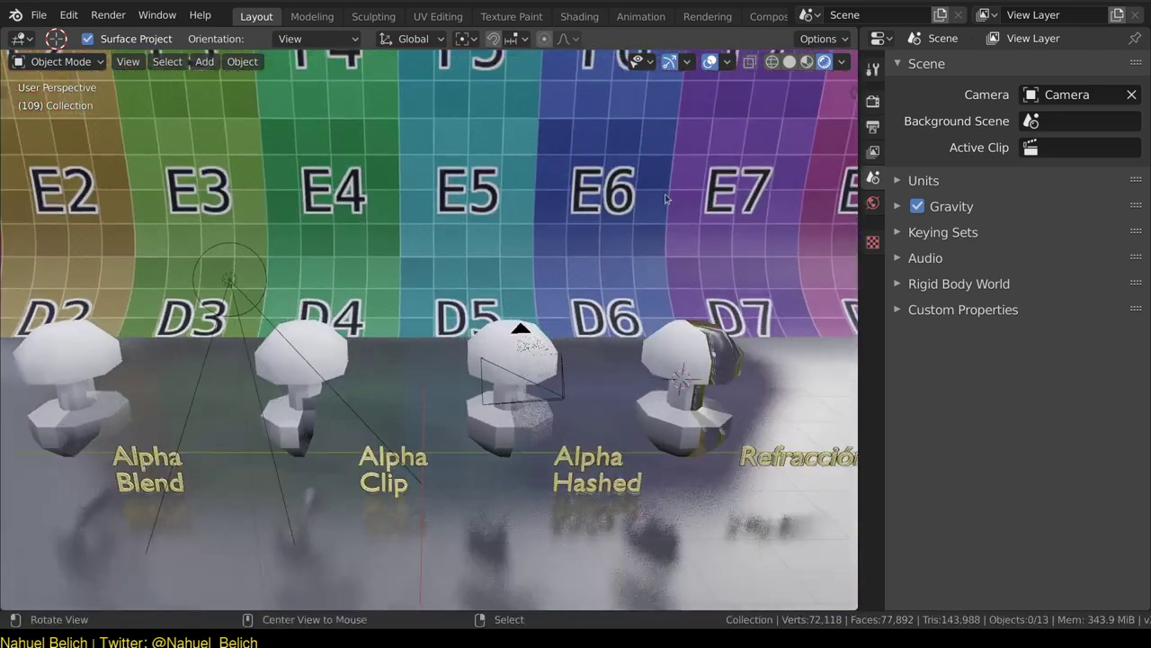
{"action": "scroll", "coordinate": [661, 196], "scroll_direction": "down", "scroll_amount": 1}
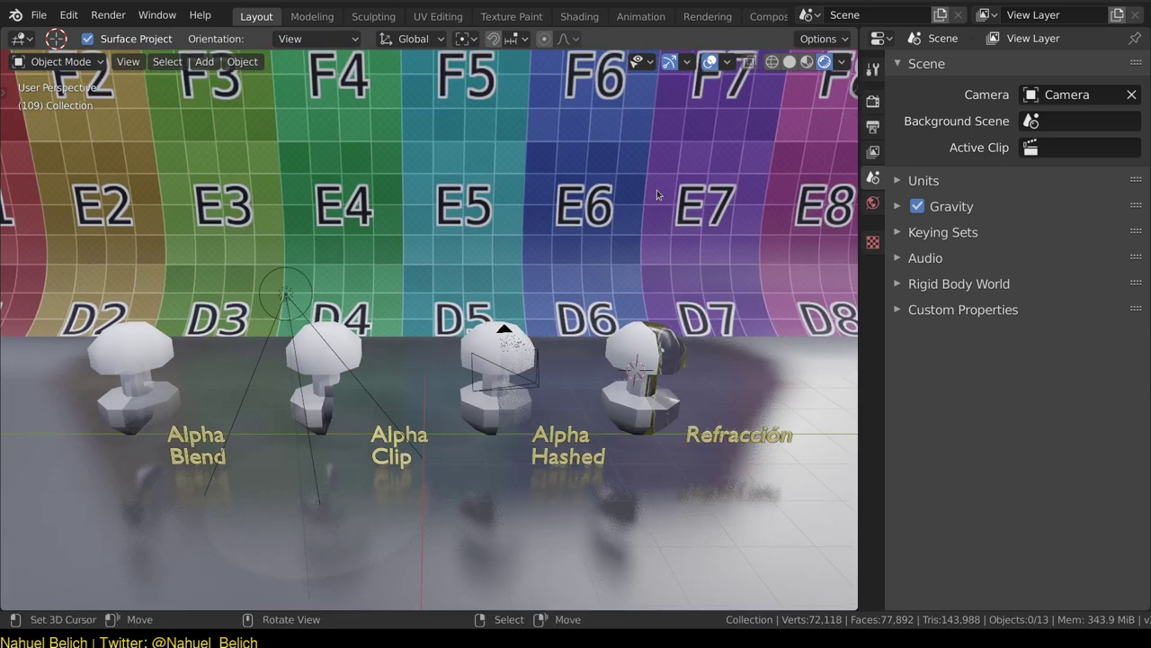